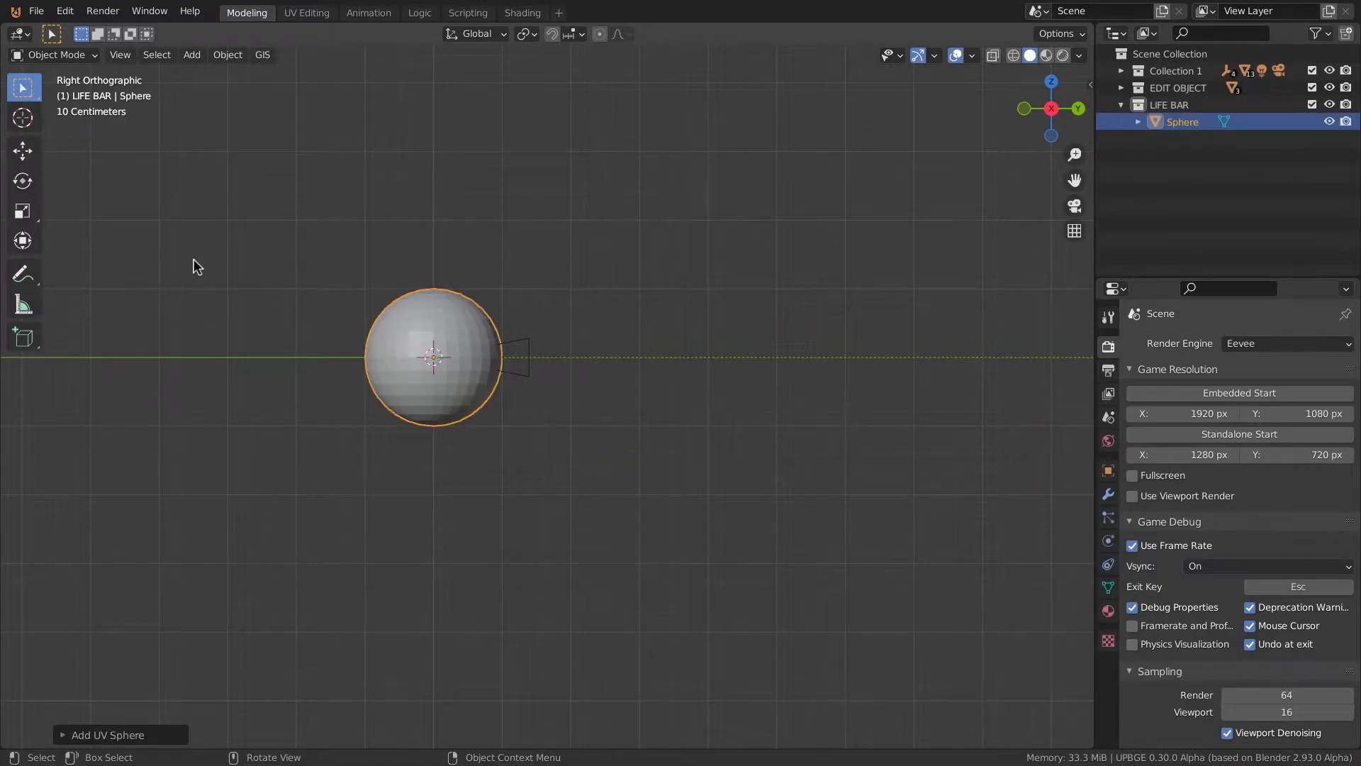
# Scale the sphere down to about 0.1 and move it 2 m along the global Y axis
pyautogui.press('s')
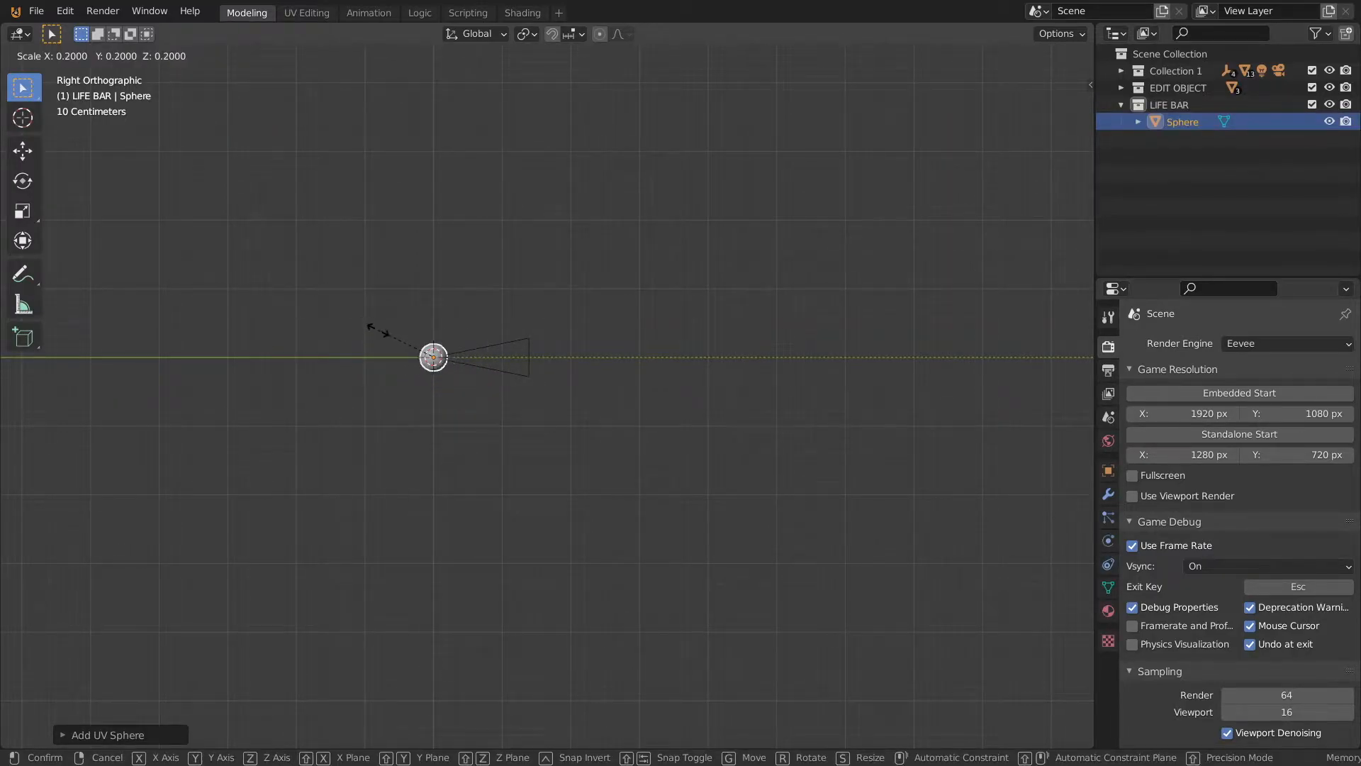
pyautogui.click(407, 339)
pyautogui.scroll(-2, 406, 355)
pyautogui.press('g')
pyautogui.press('y')
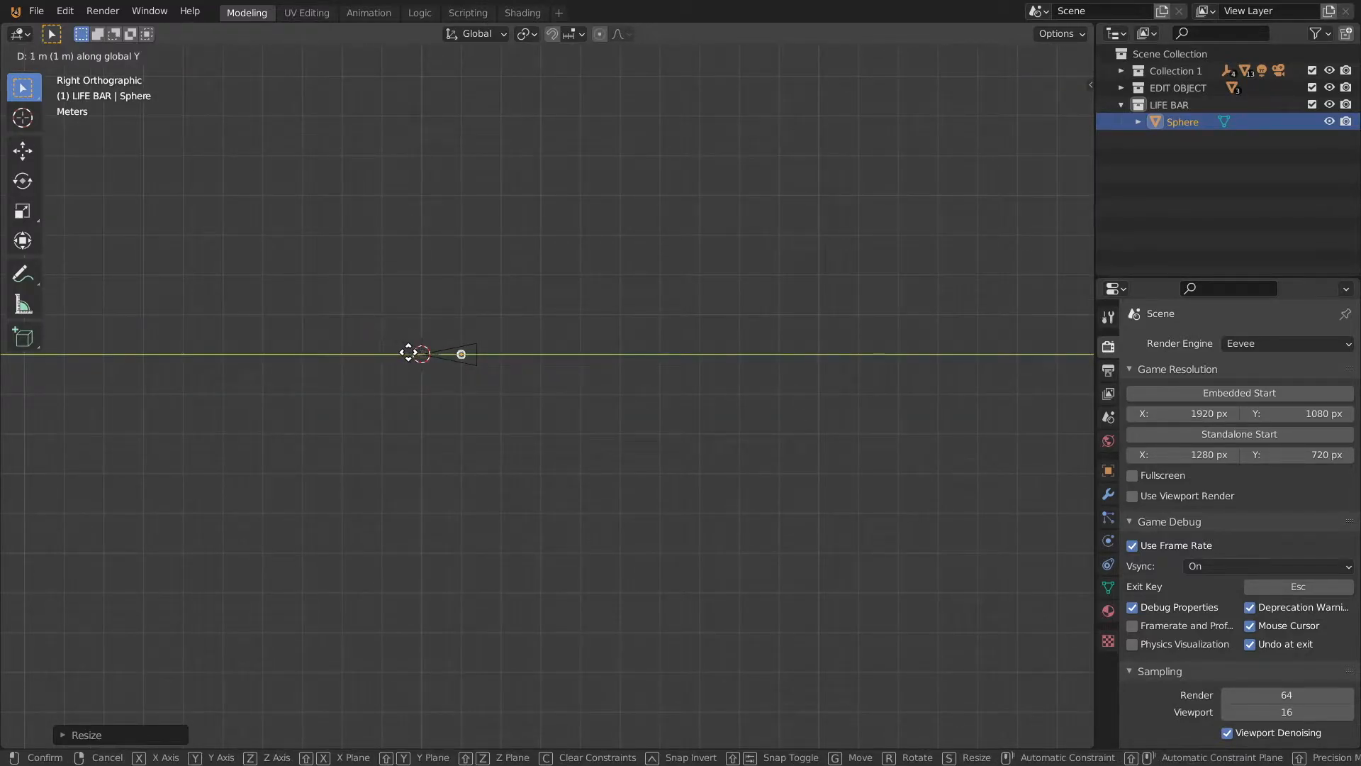
pyautogui.click(455, 354)
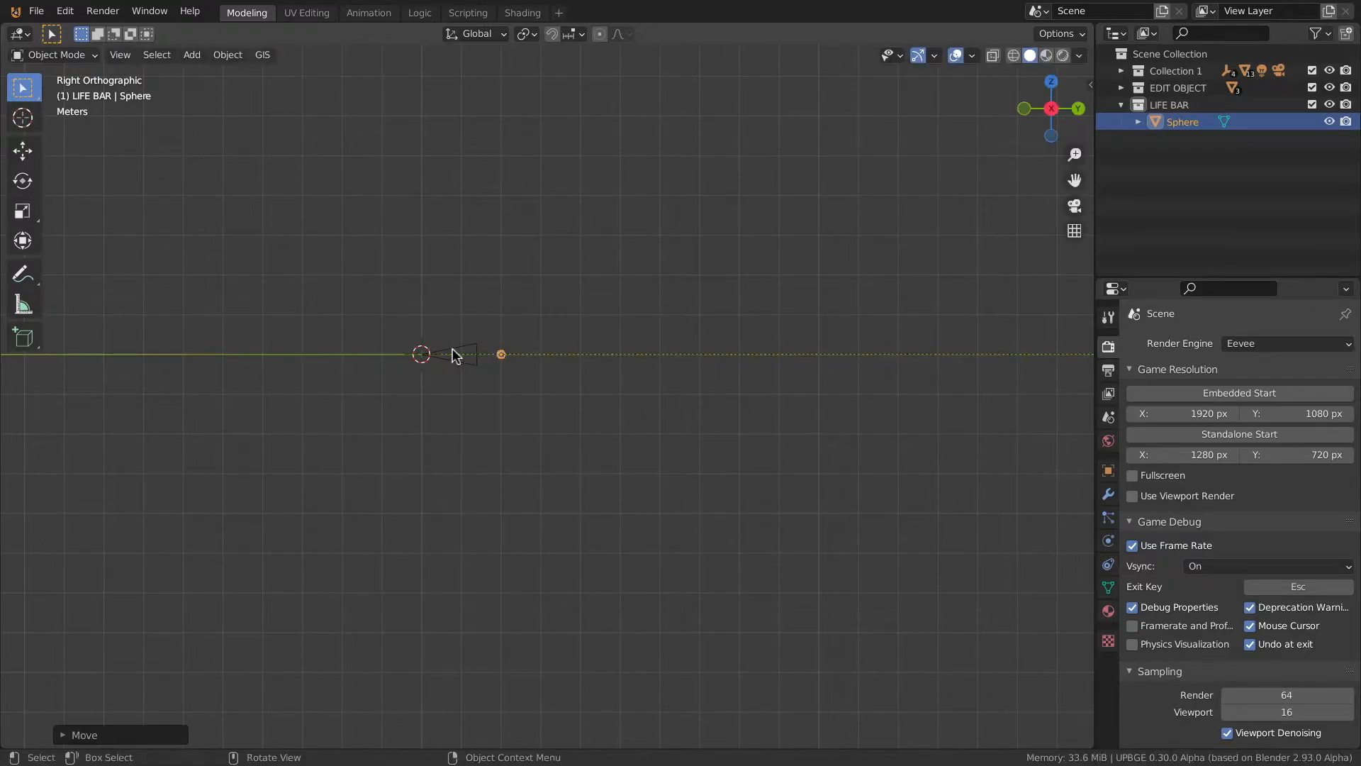
# Scale the sphere by a factor of 0.2 while checking its size in the camera view
pyautogui.press('KP_0')
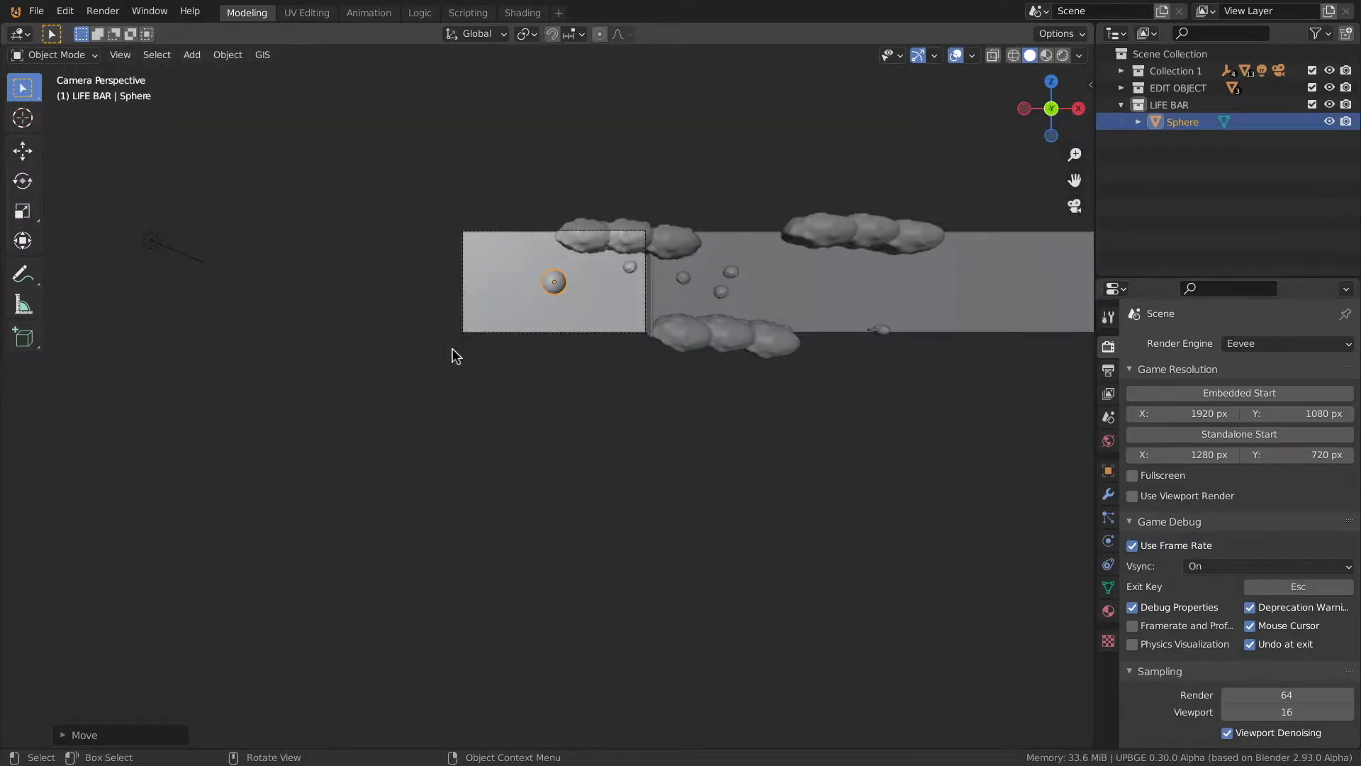
pyautogui.scroll(5, 552, 287)
pyautogui.scroll(2, 557, 290)
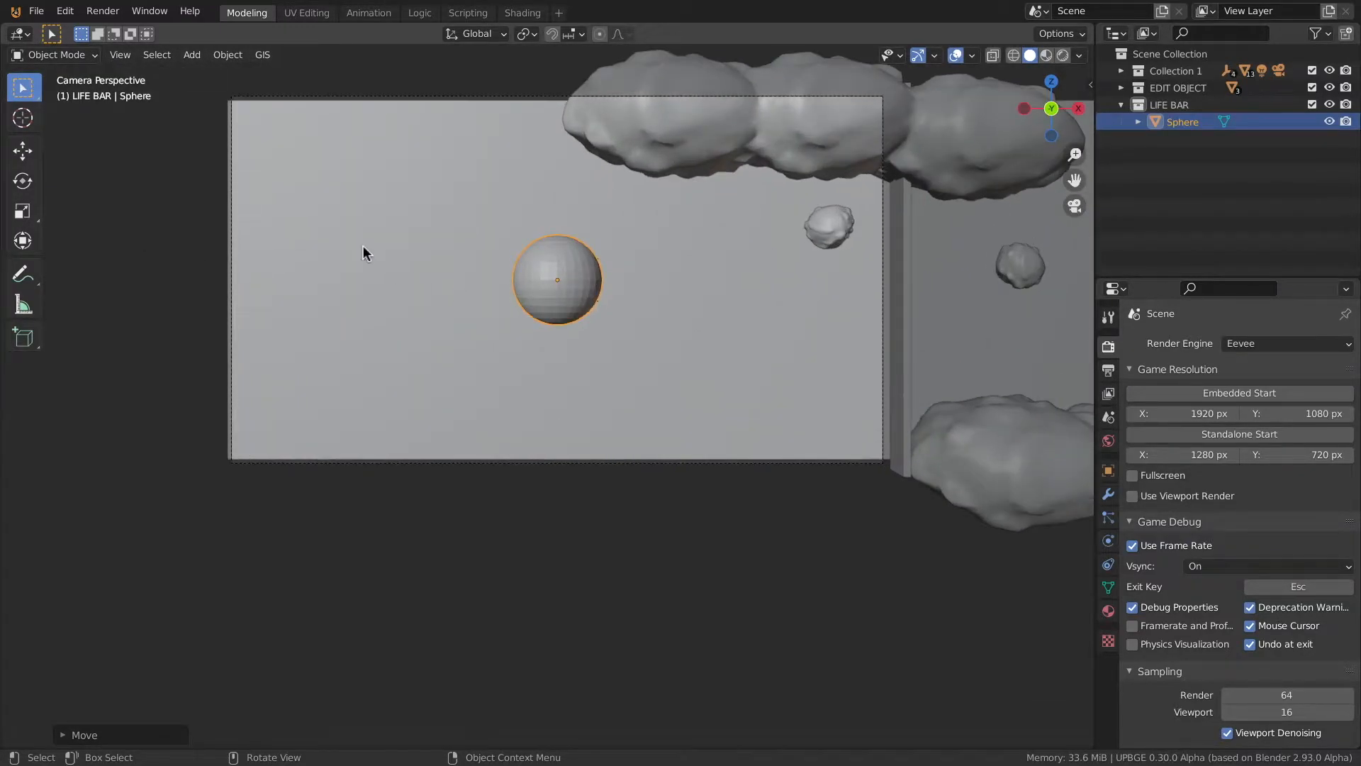
pyautogui.press('s')
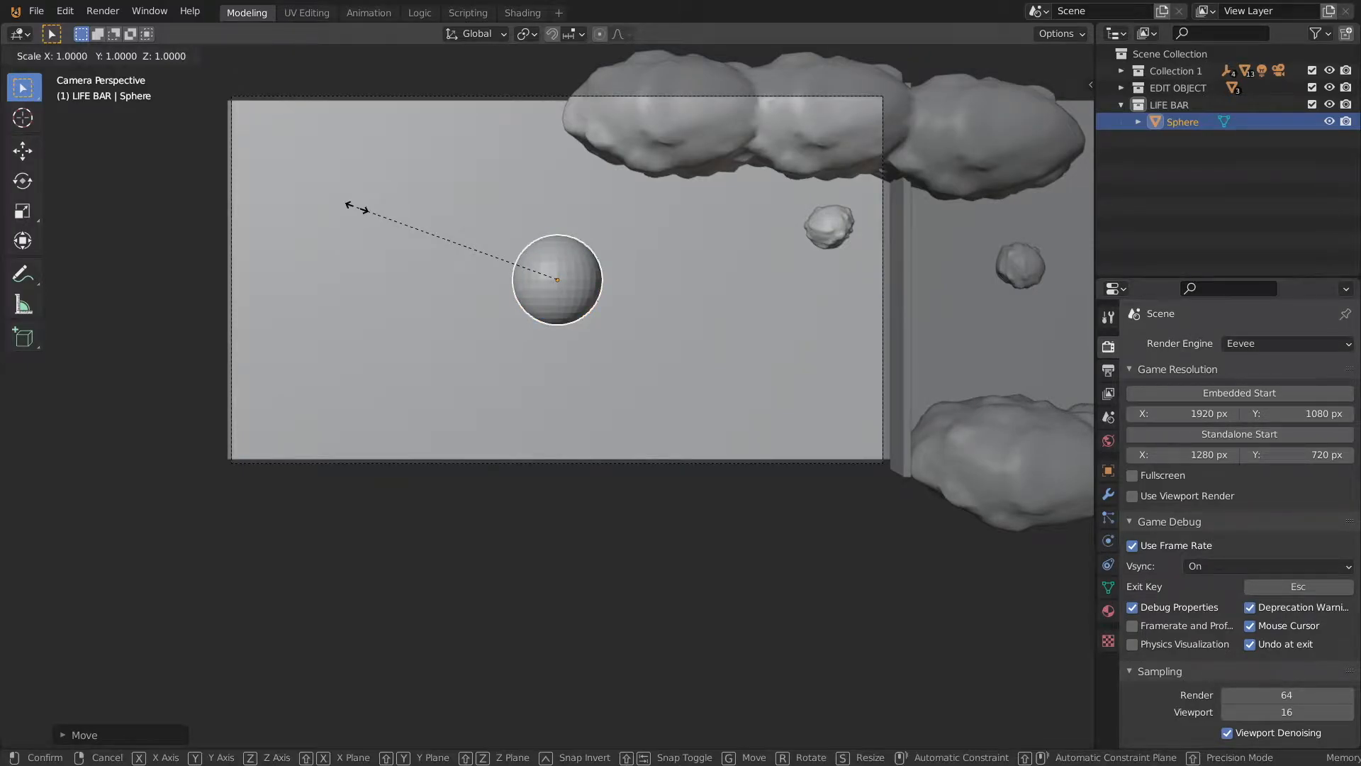
pyautogui.write('0.2')
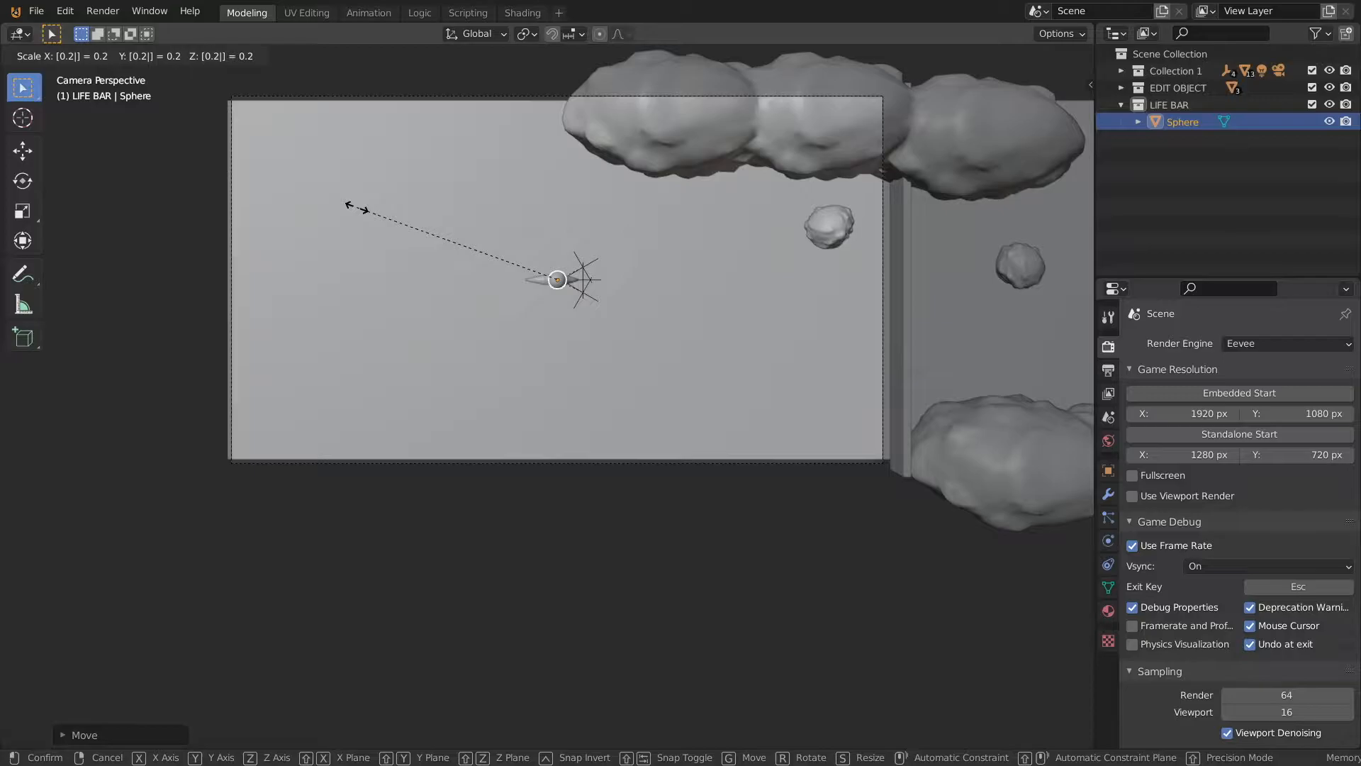
pyautogui.press('Return')
pyautogui.keyDown('shift'); pyautogui.moveTo(494, 302); pyautogui.dragTo(466, 304, button='middle'); pyautogui.keyUp('shift')
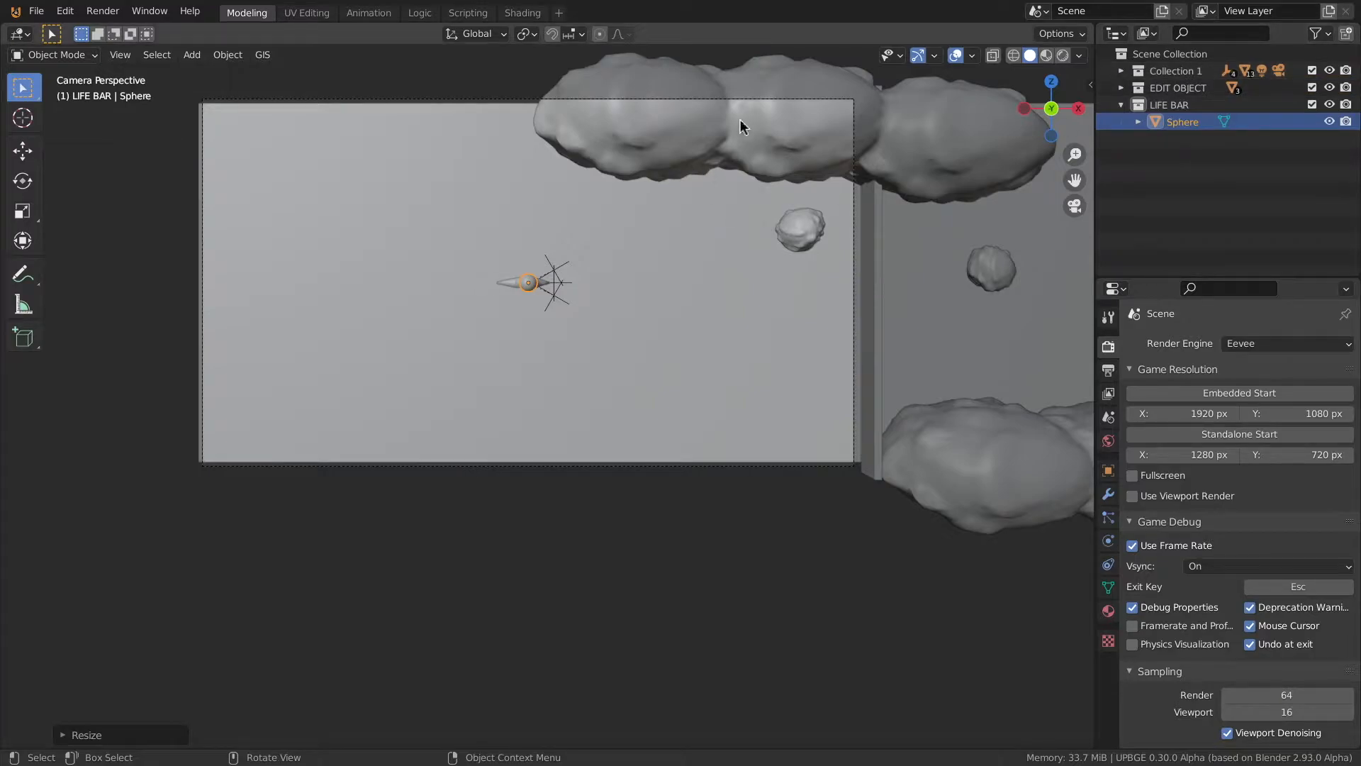
# Hide Collection 1 and show the small sphere up close in the front view
pyautogui.click(1330, 71)
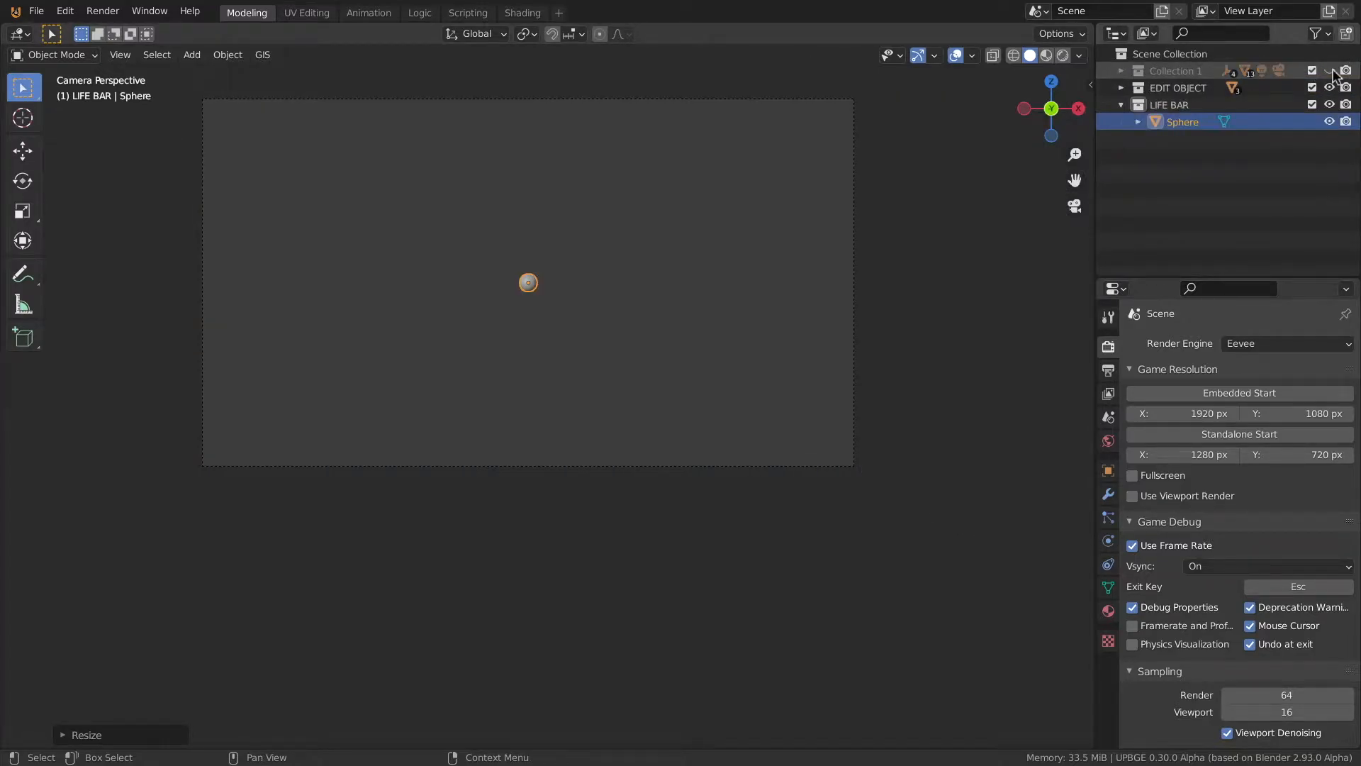
pyautogui.press('KP_1')
pyautogui.scroll(8, 524, 388)
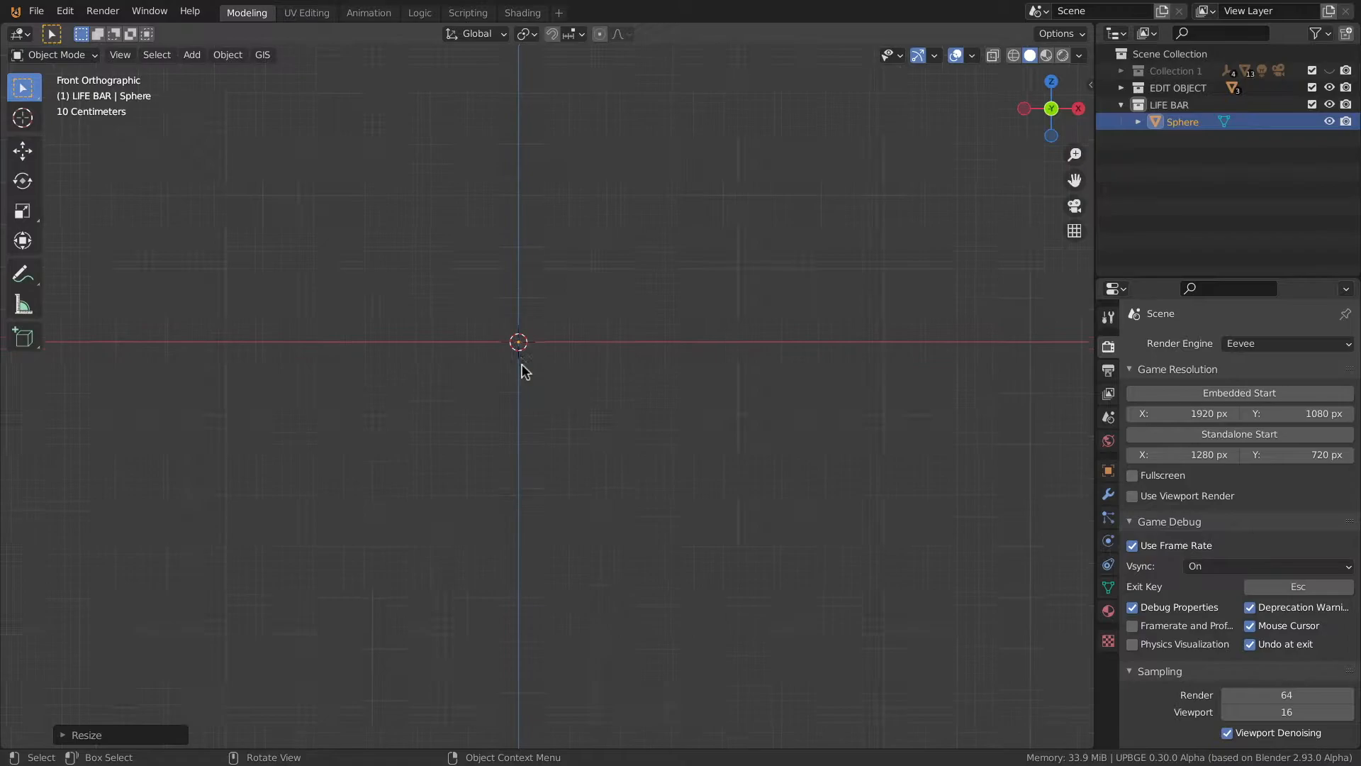
pyautogui.scroll(2, 501, 279)
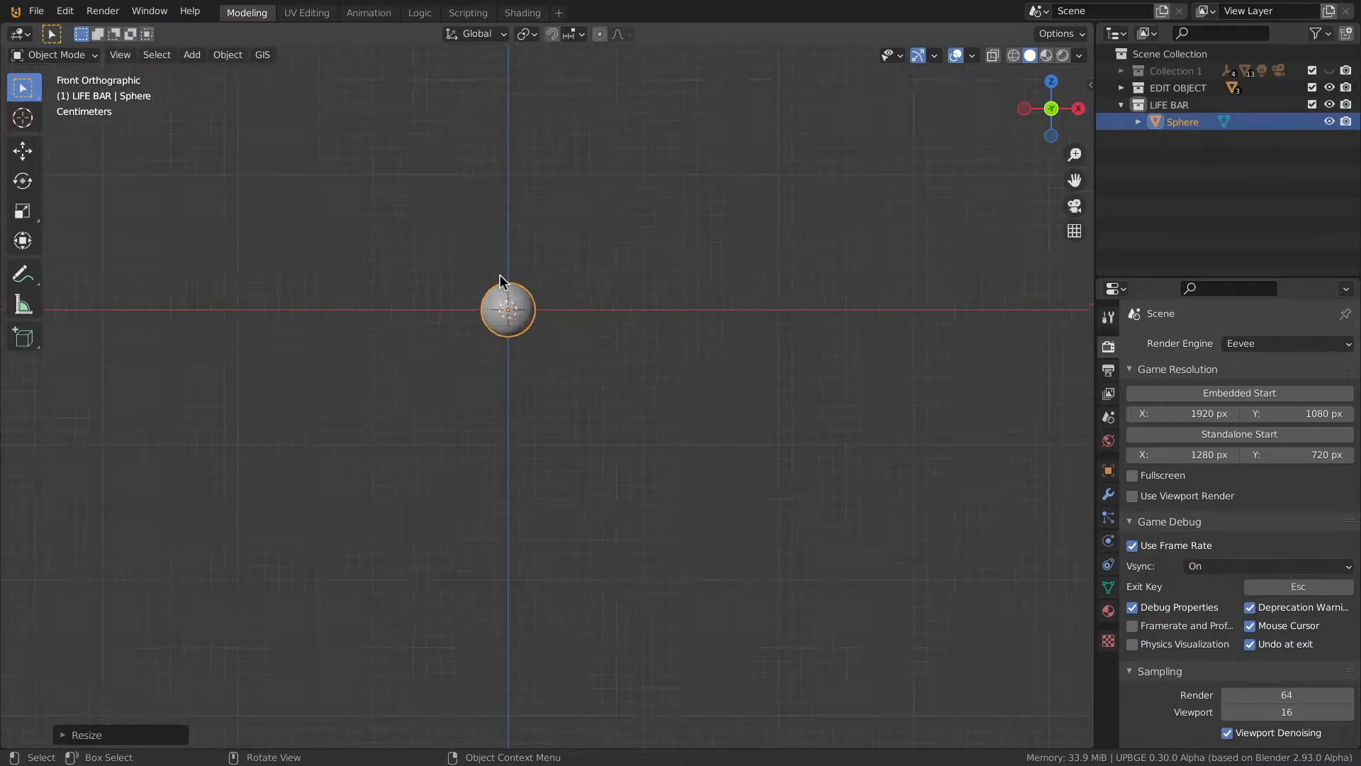
pyautogui.scroll(-4, 525, 350)
pyautogui.scroll(2, 524, 368)
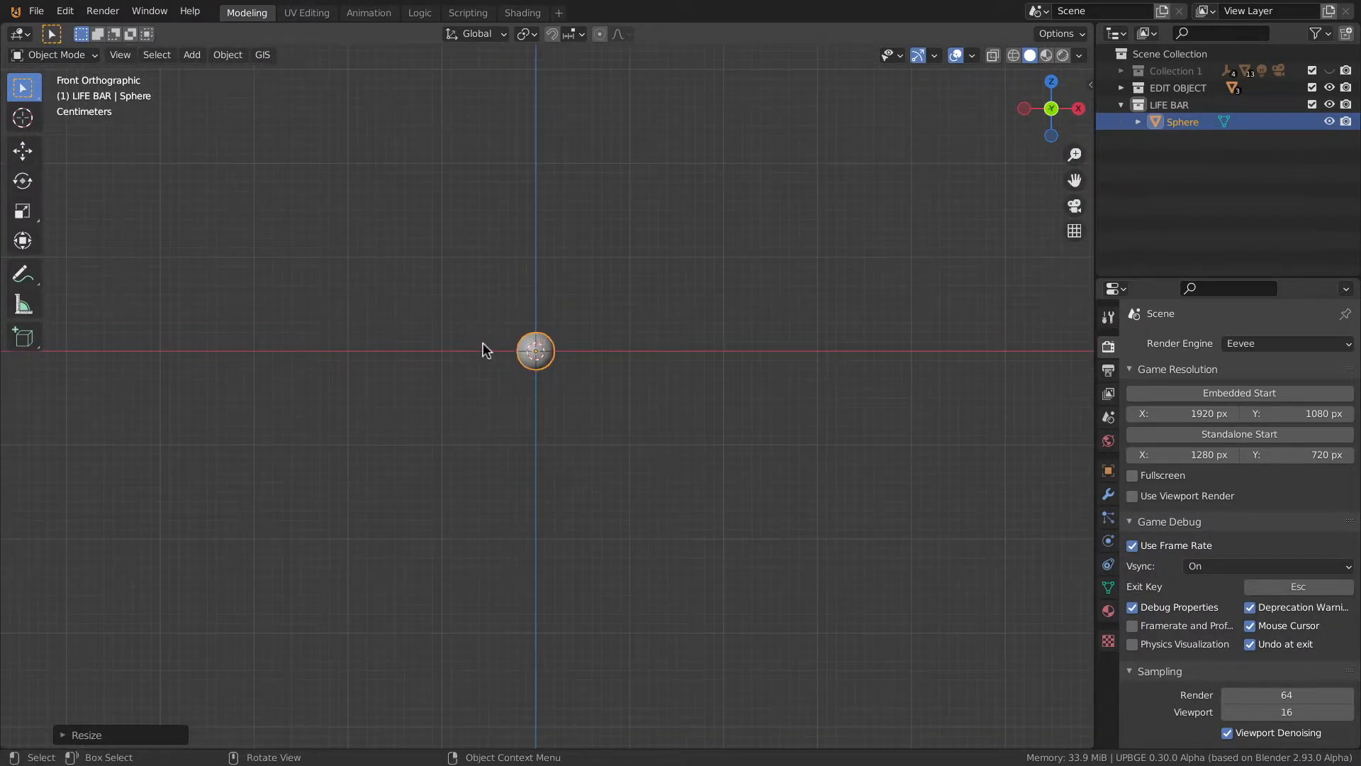
# Duplicate the sphere into a row of five along X, two copies on each side, spaced 0.05 m apart
pyautogui.hotkey('shift', 'd')
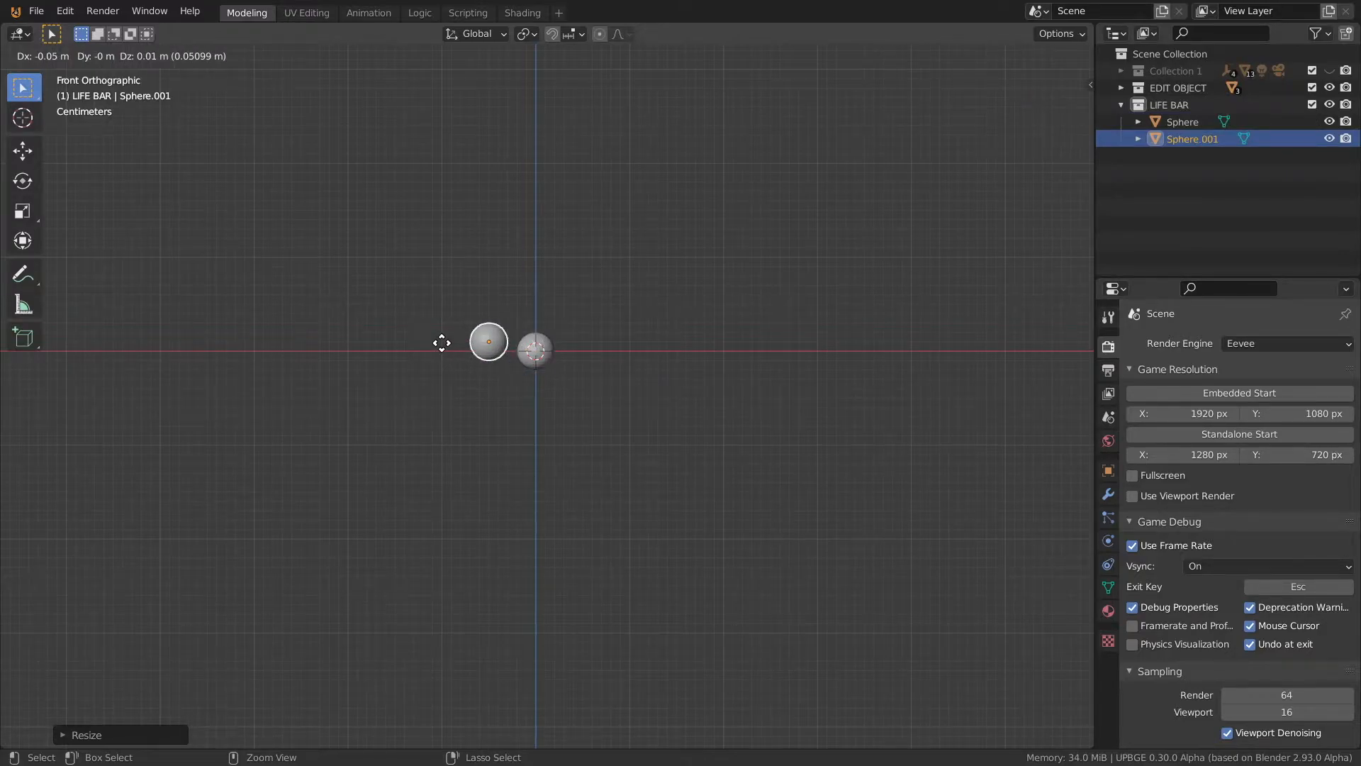
pyautogui.click(441, 346)
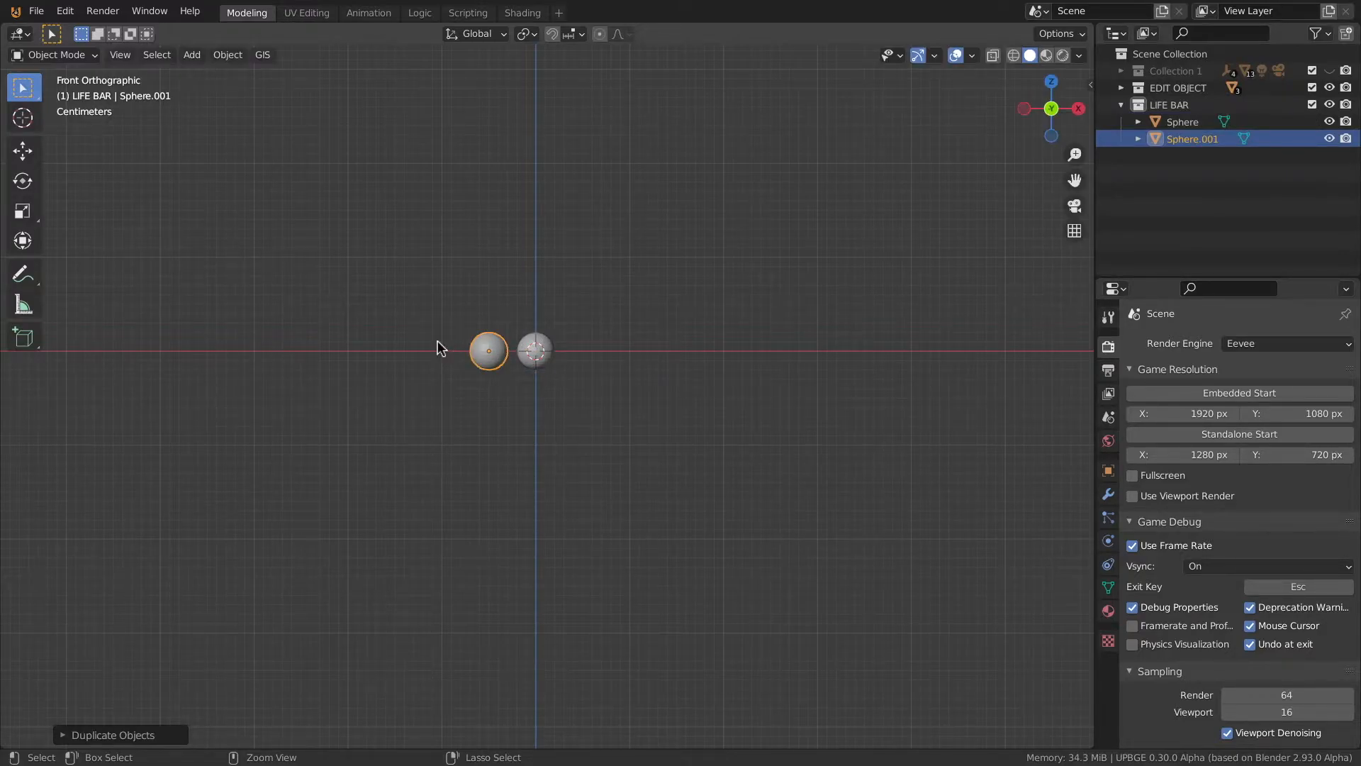
pyautogui.hotkey('shift', 'd')
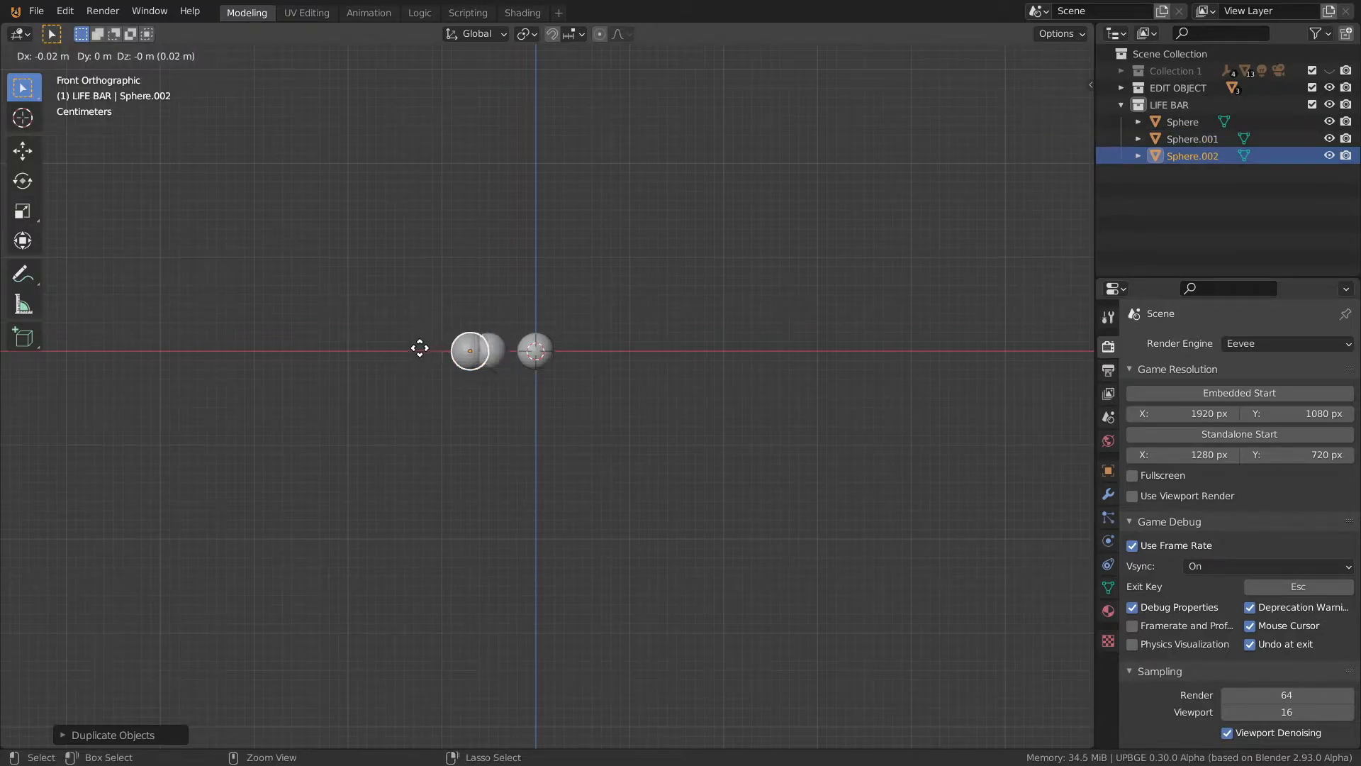
pyautogui.click(392, 348)
pyautogui.click(531, 345)
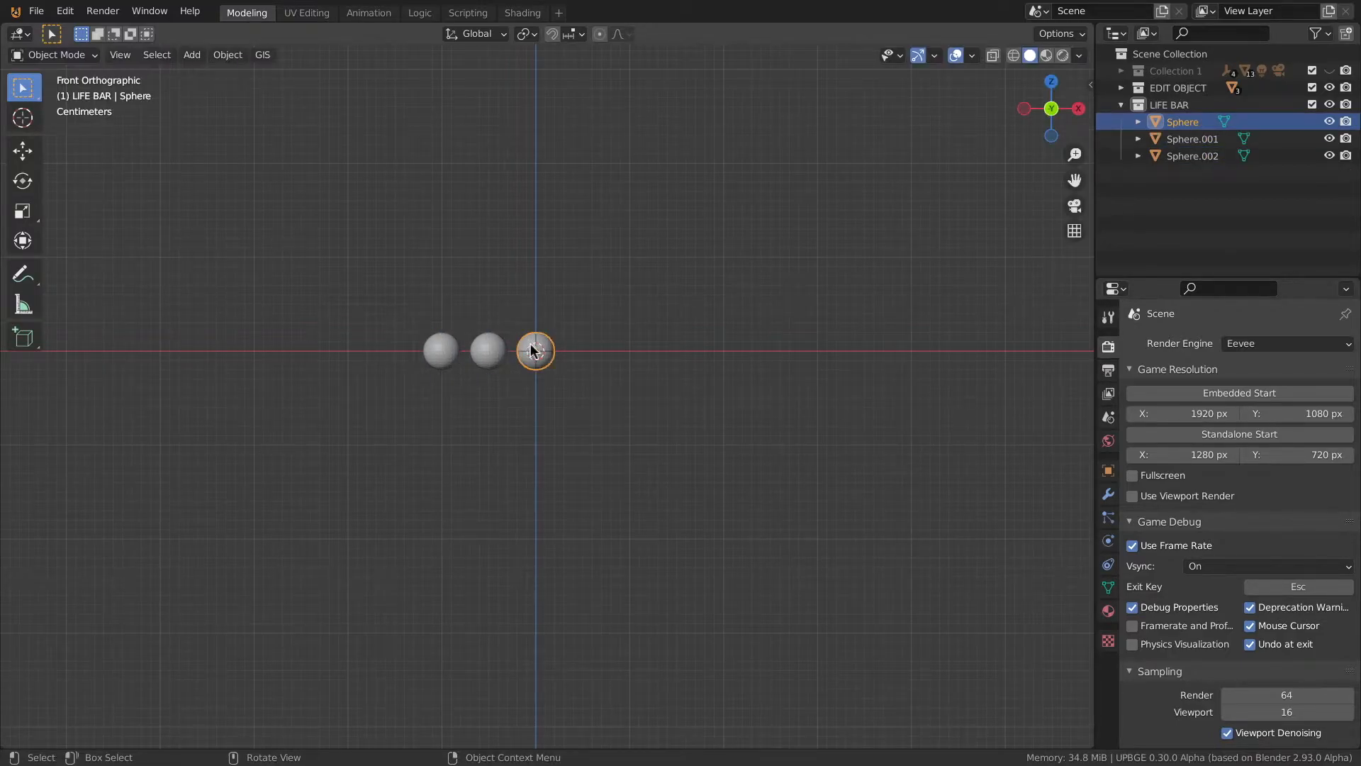
pyautogui.hotkey('shift', 'd')
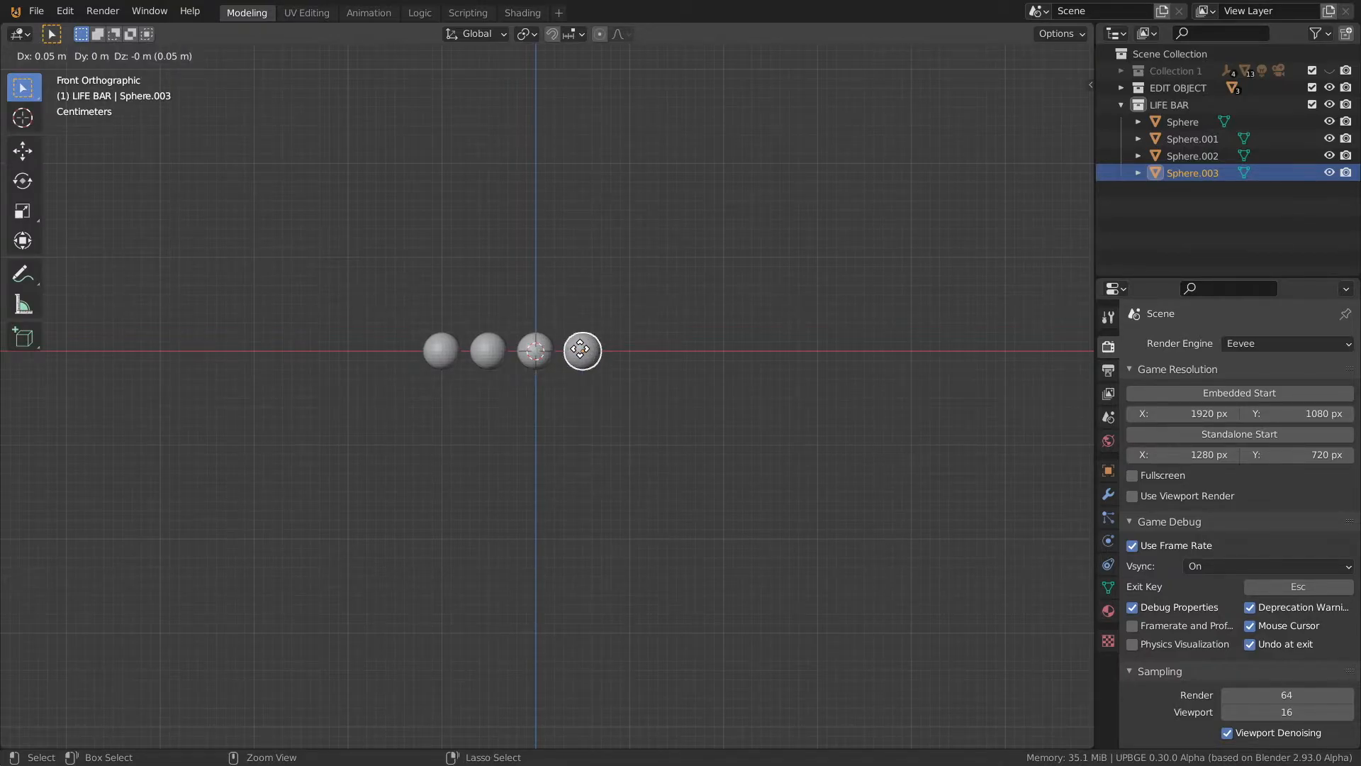
pyautogui.click(579, 349)
pyautogui.hotkey('shift', 'd')
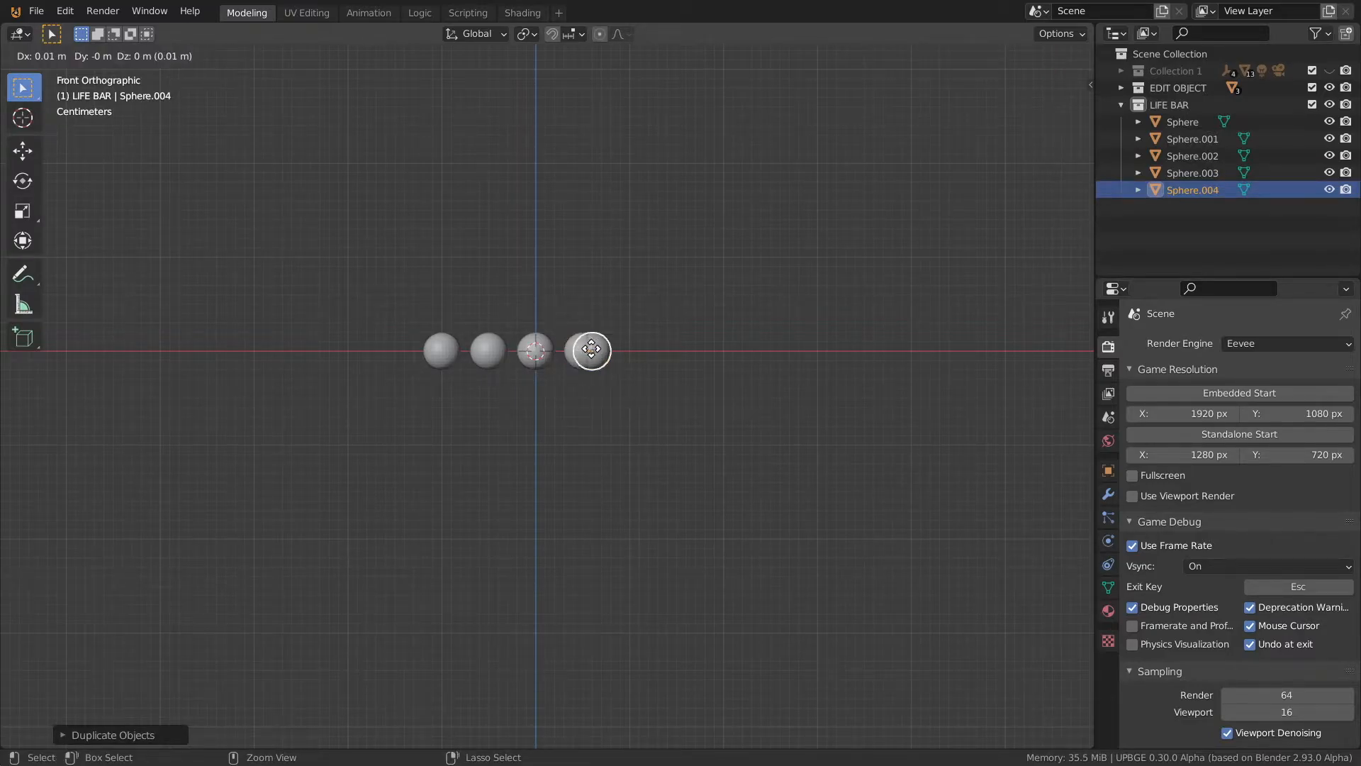
pyautogui.click(629, 348)
# Rename the leftmost sphere of the row as LIFE 1
pyautogui.click(1192, 156)
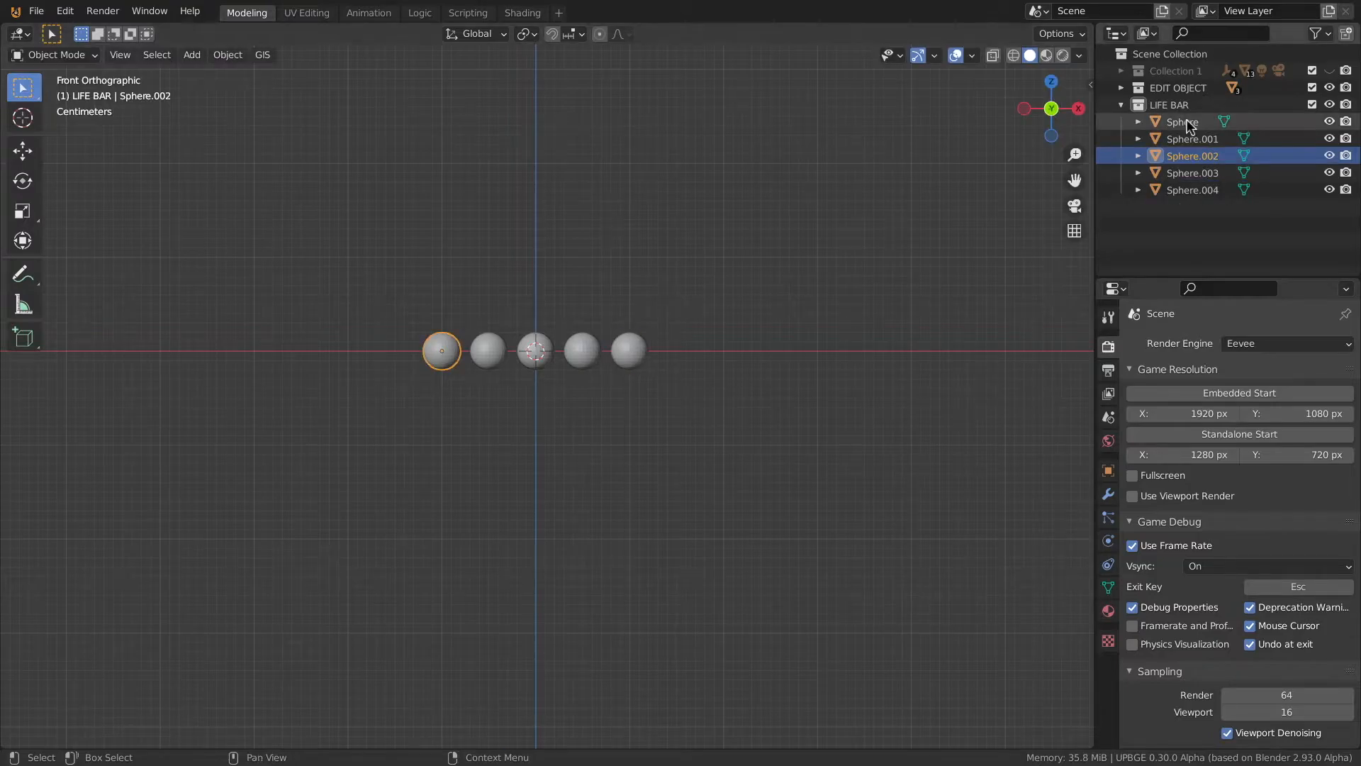
pyautogui.doubleClick(1189, 156)
pyautogui.click(1226, 155)
pyautogui.moveTo(1227, 156); pyautogui.dragTo(1089, 156)
pyautogui.write('Li')
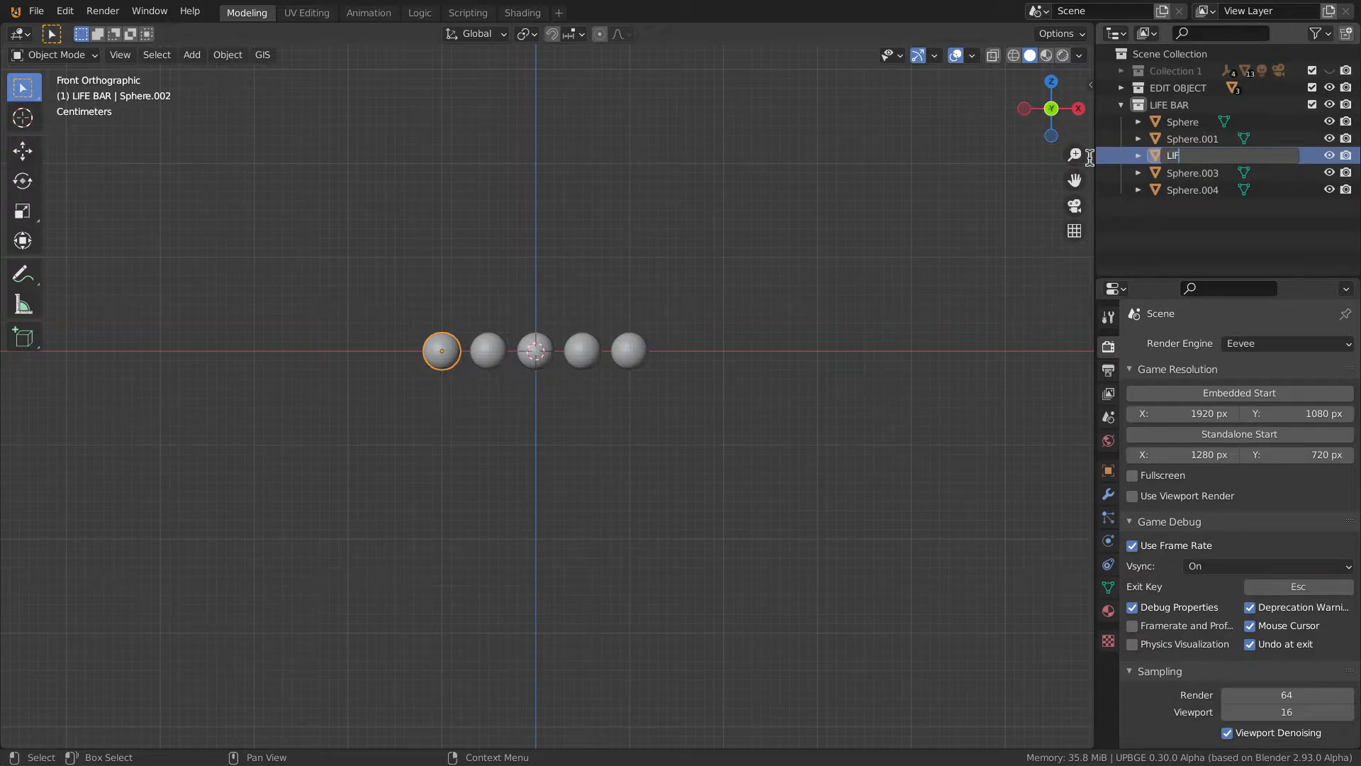
pyautogui.press('Return')
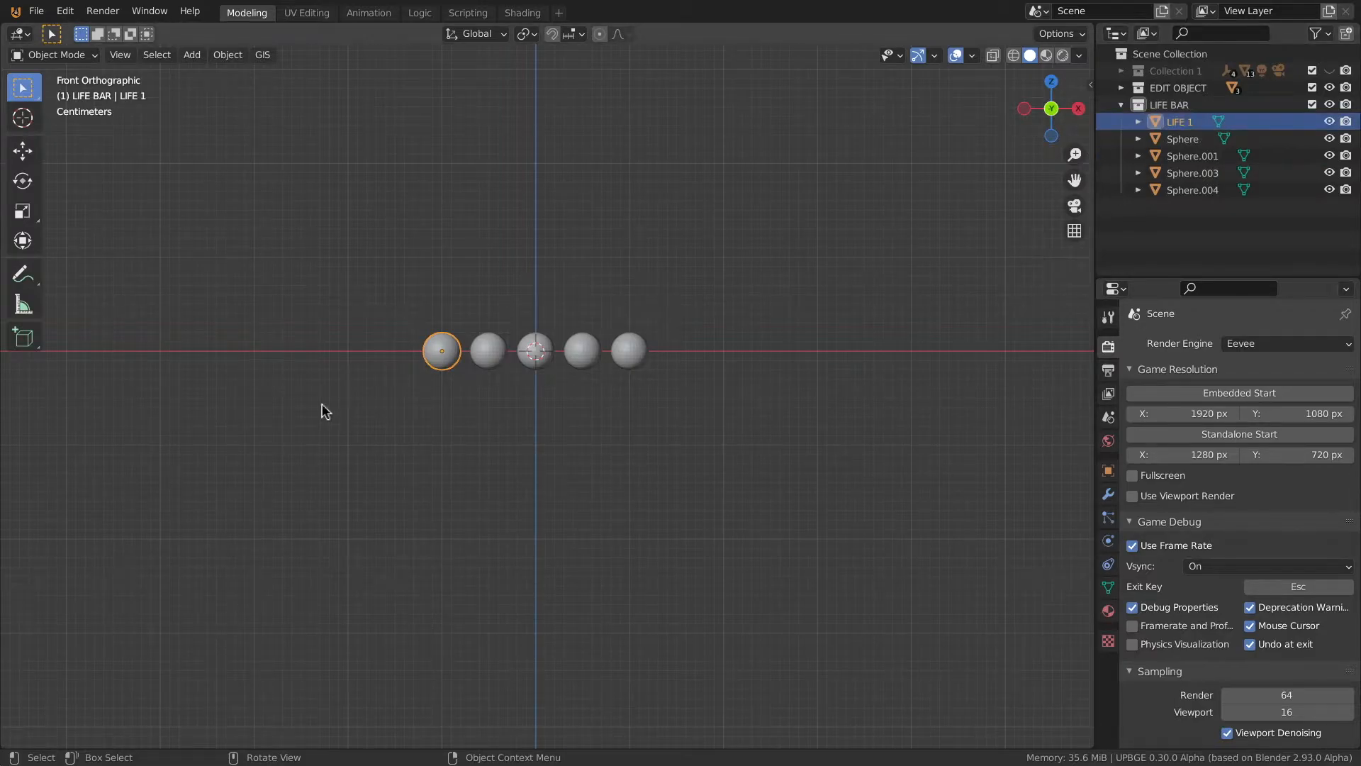
# Rename the second sphere from the left as LIFE 2
pyautogui.click(495, 361)
pyautogui.doubleClick(1224, 160)
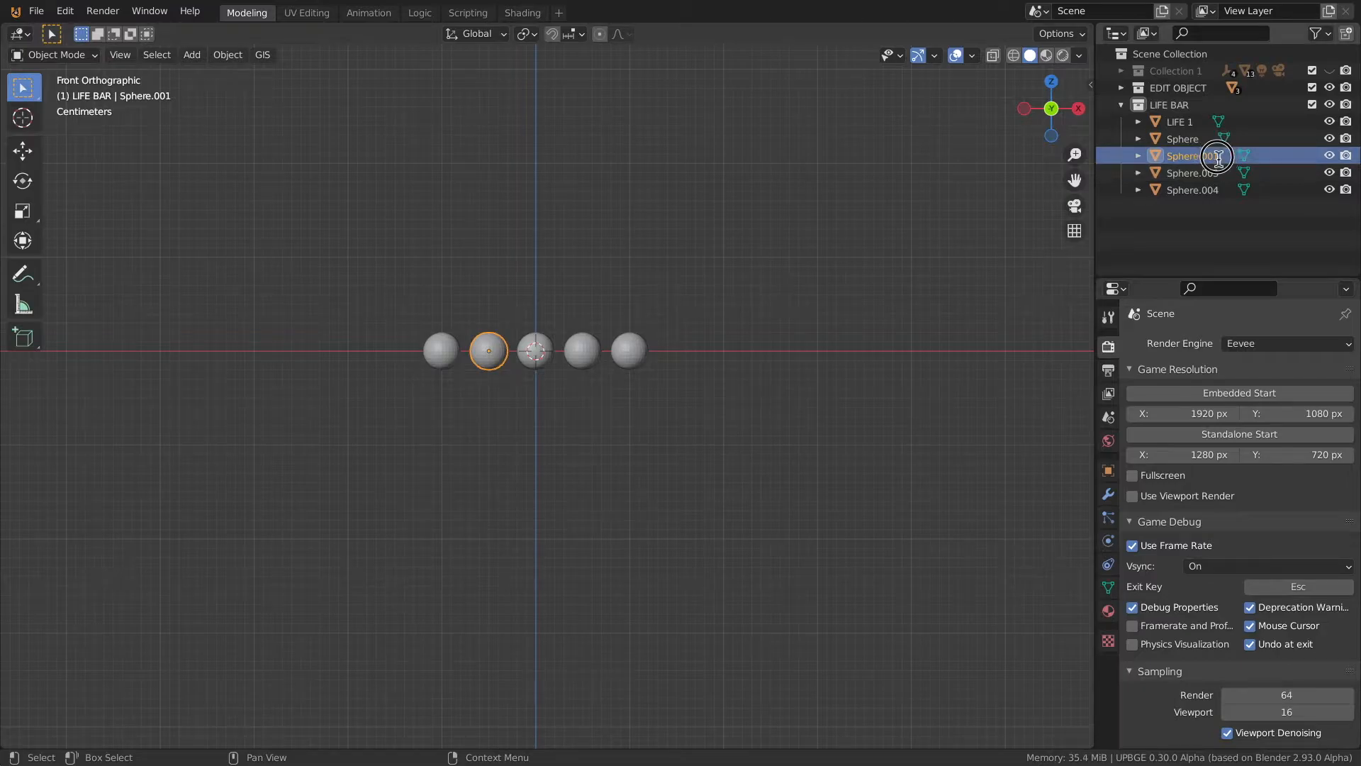
pyautogui.write('LIFE 2')
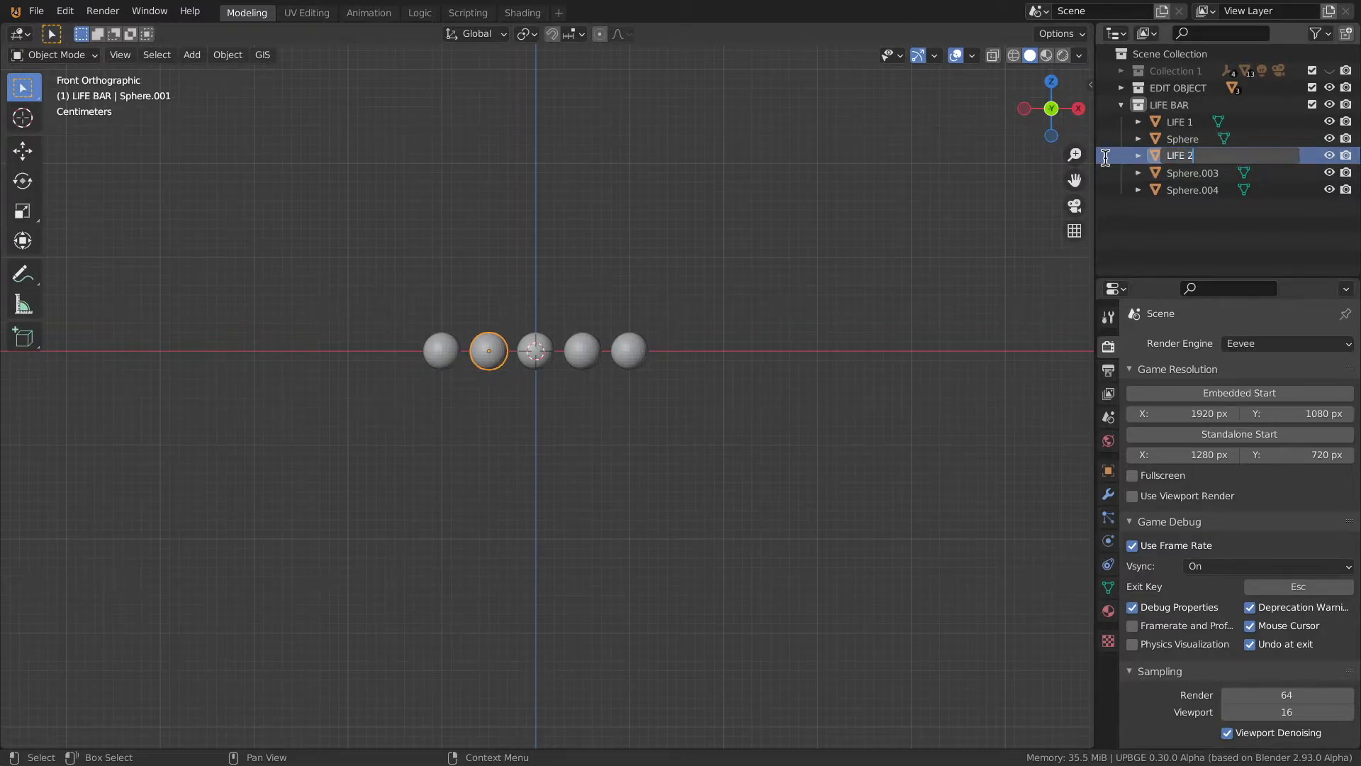
pyautogui.press('Return')
# Rename the middle sphere of the row as LIFE 3
pyautogui.click(539, 351)
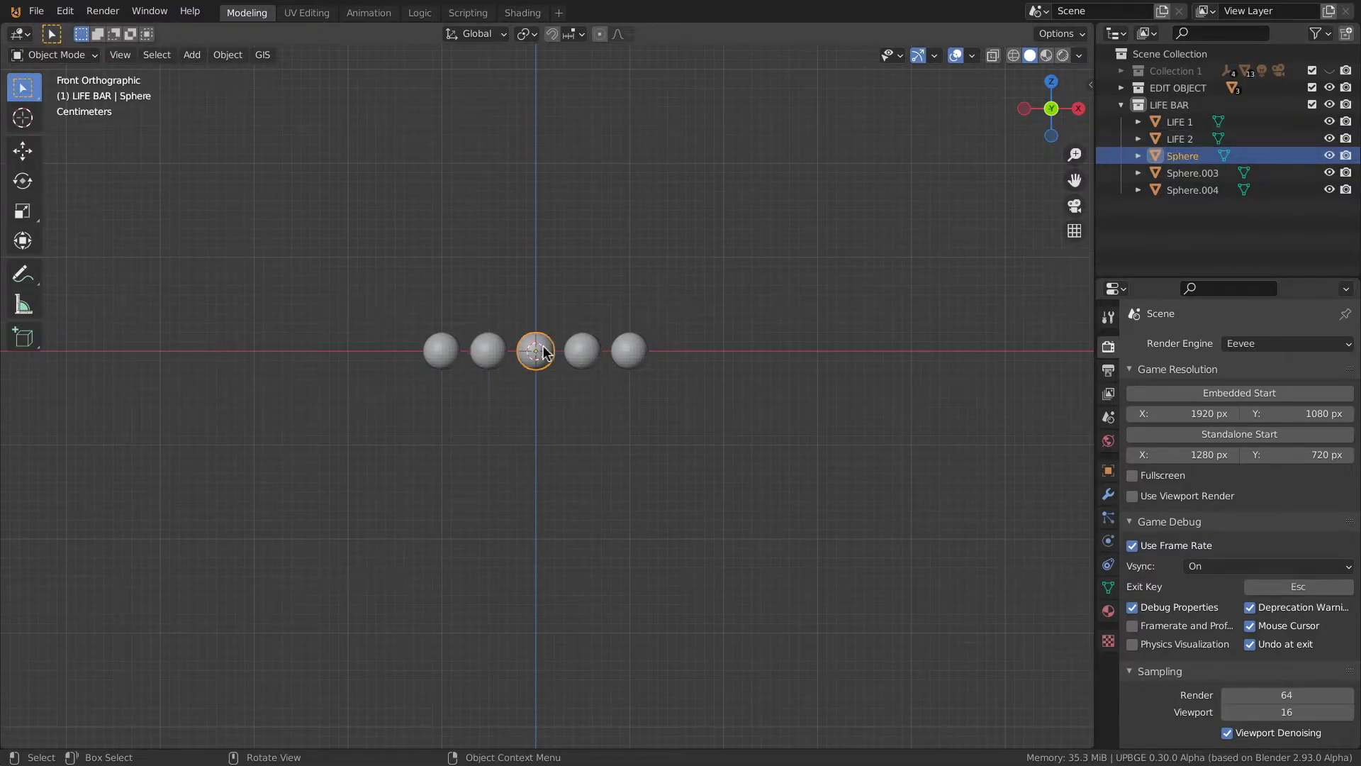
pyautogui.doubleClick(1193, 157)
pyautogui.write('L')
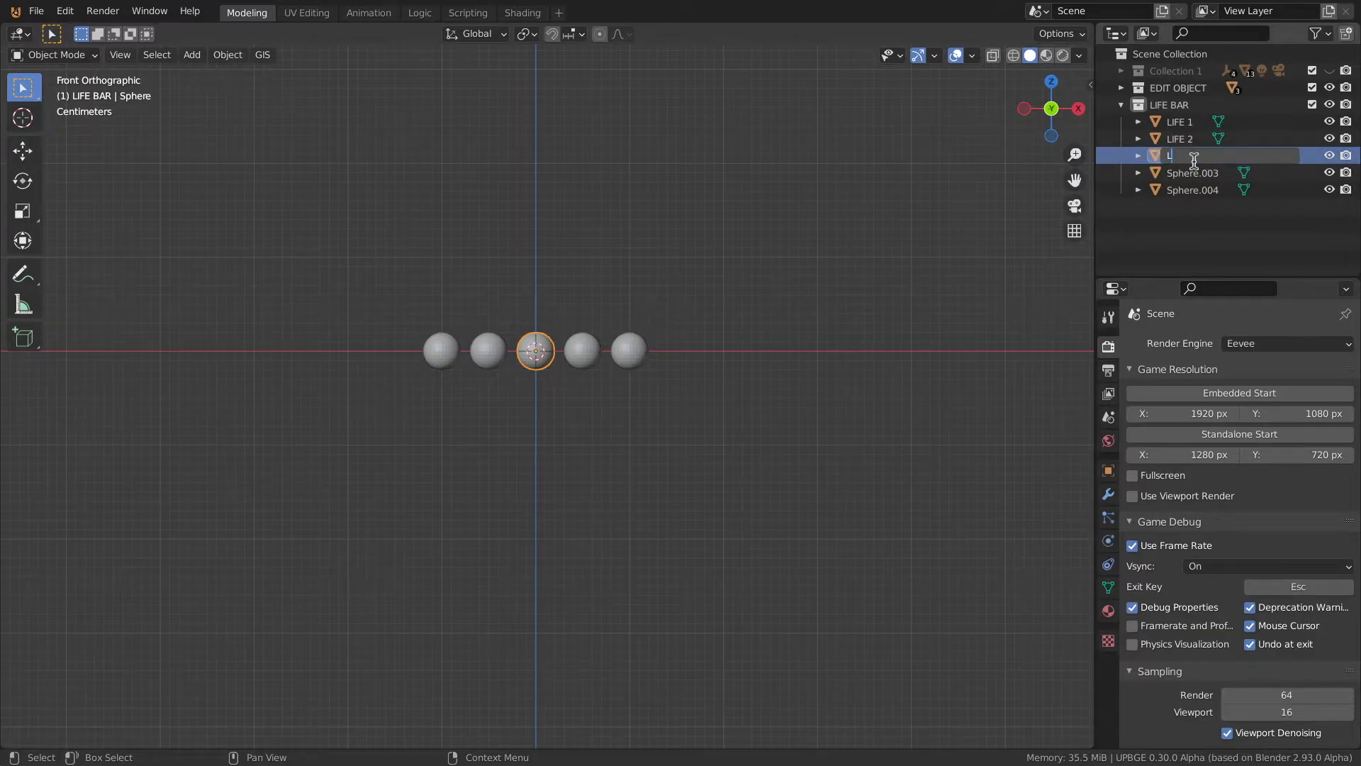
pyautogui.write('IFE 3')
pyautogui.press('Return')
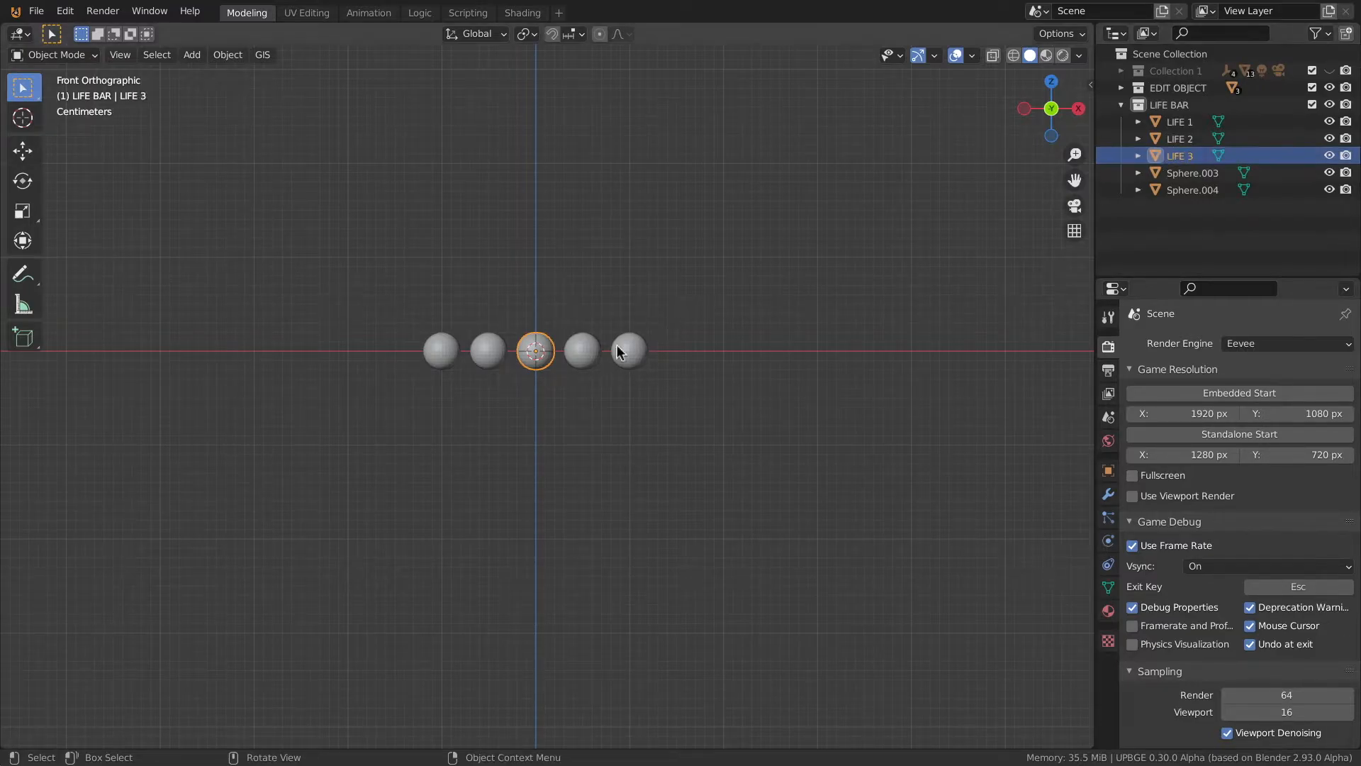
# Rename the fourth sphere from the left as LIFE 4
pyautogui.click(579, 348)
pyautogui.doubleClick(1217, 173)
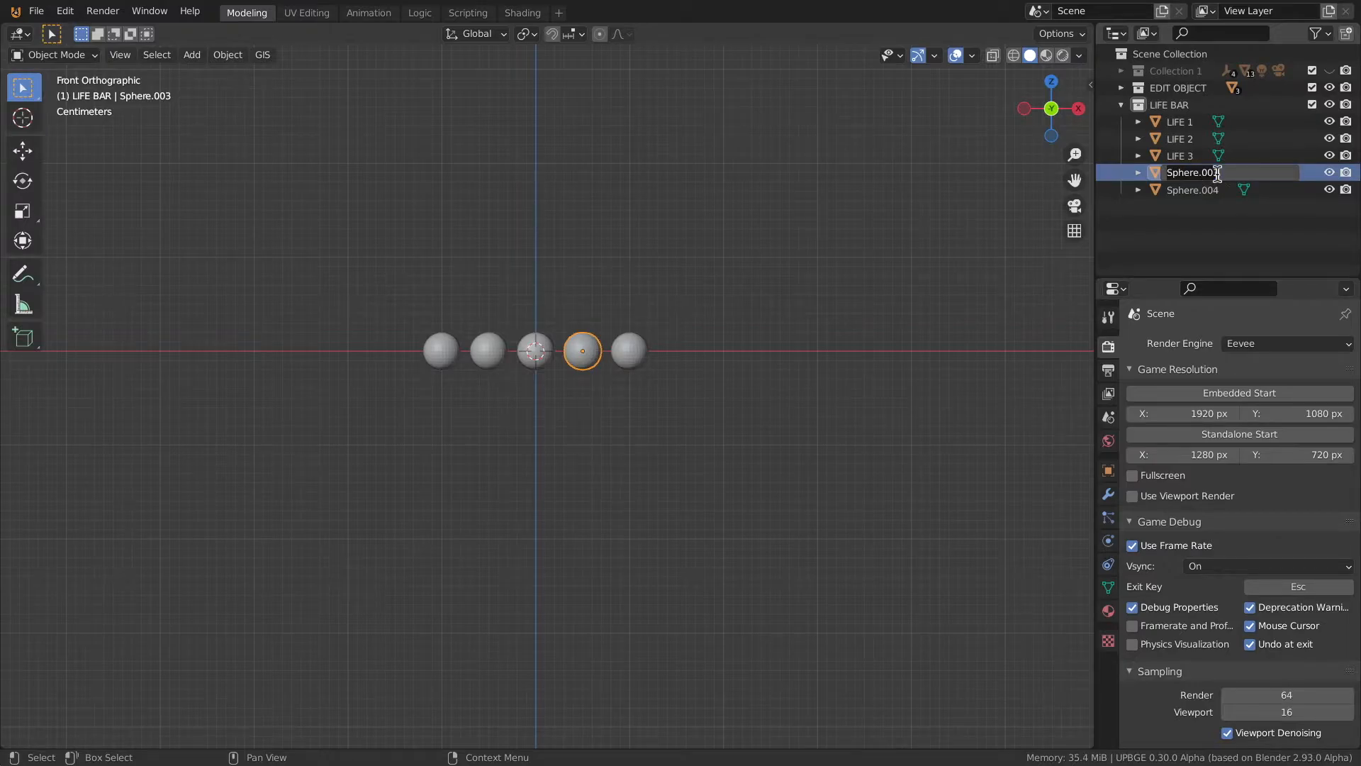
pyautogui.write('LIFE 4')
pyautogui.press('Return')
# Rename the rightmost sphere of the row as LIFE 5 and save the file
pyautogui.click(629, 351)
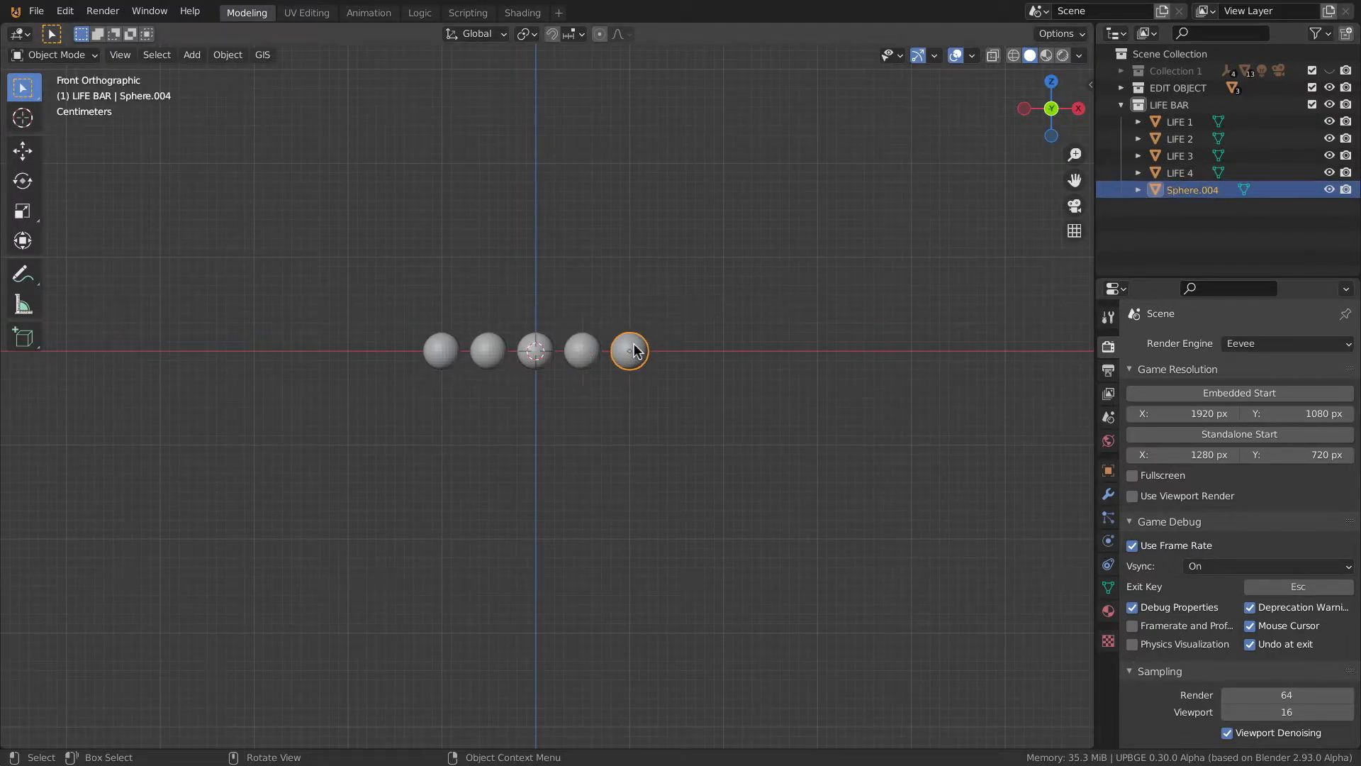
pyautogui.doubleClick(1199, 192)
pyautogui.write('LIFE 5')
pyautogui.press('Return')
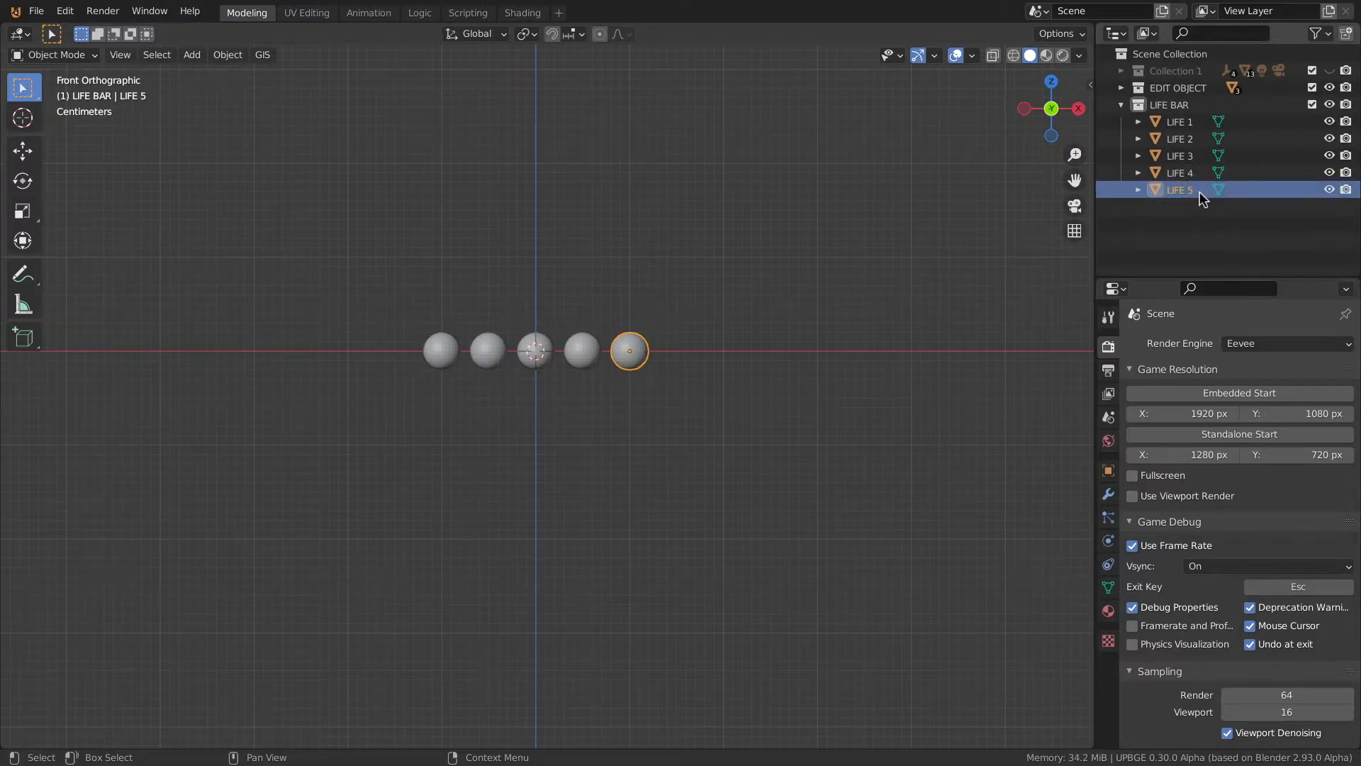
pyautogui.hotkey('ctrl', 's')
# Snap the 3D cursor to the active LIFE 1 sphere
pyautogui.click(441, 350)
pyautogui.click(542, 352)
pyautogui.click(457, 352)
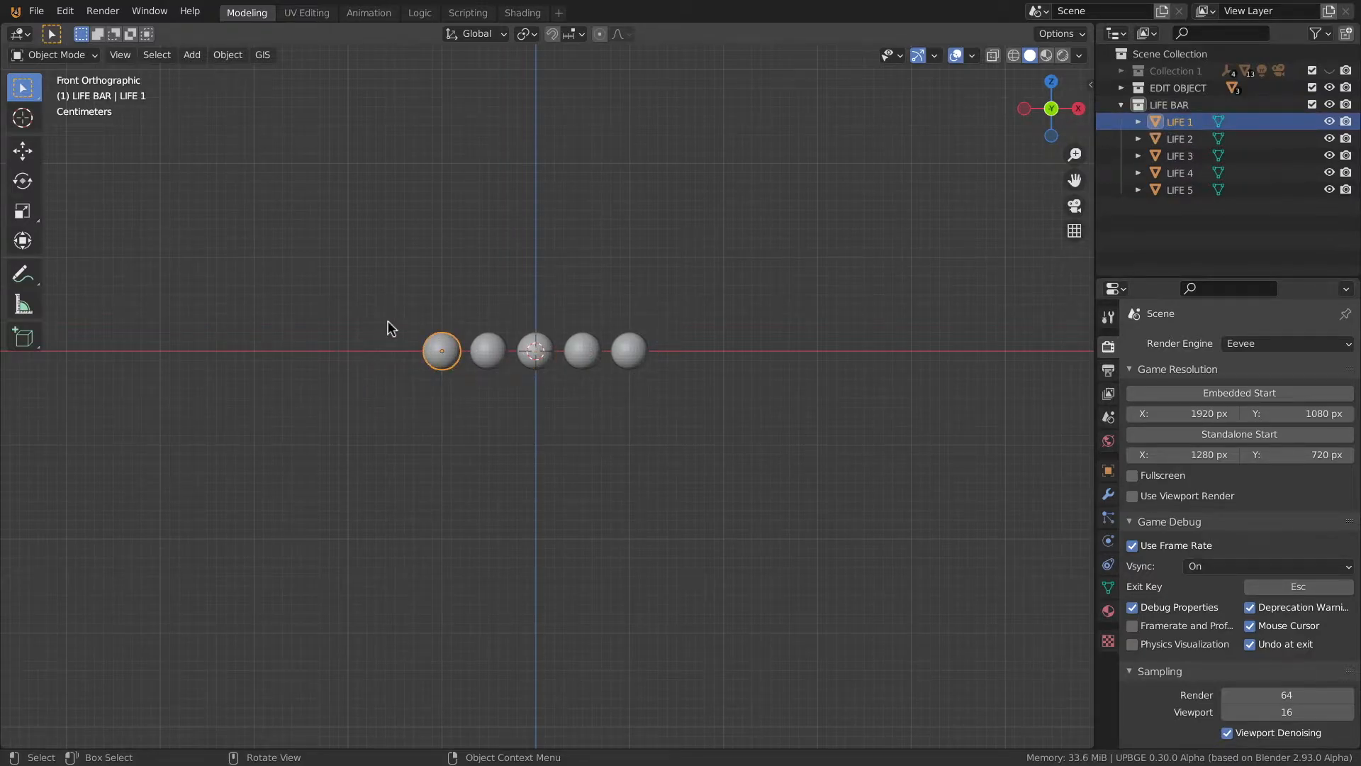
pyautogui.hotkey('shift', 's')
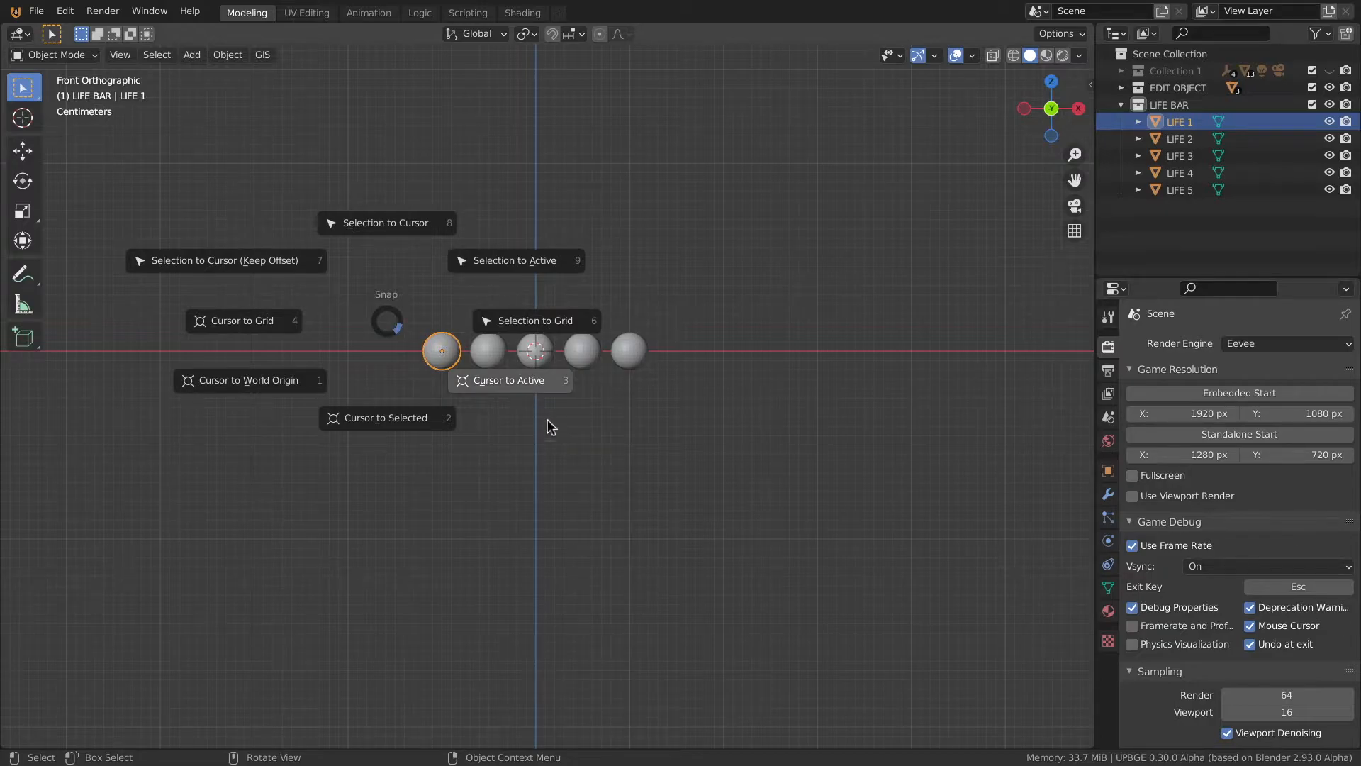
pyautogui.click(516, 384)
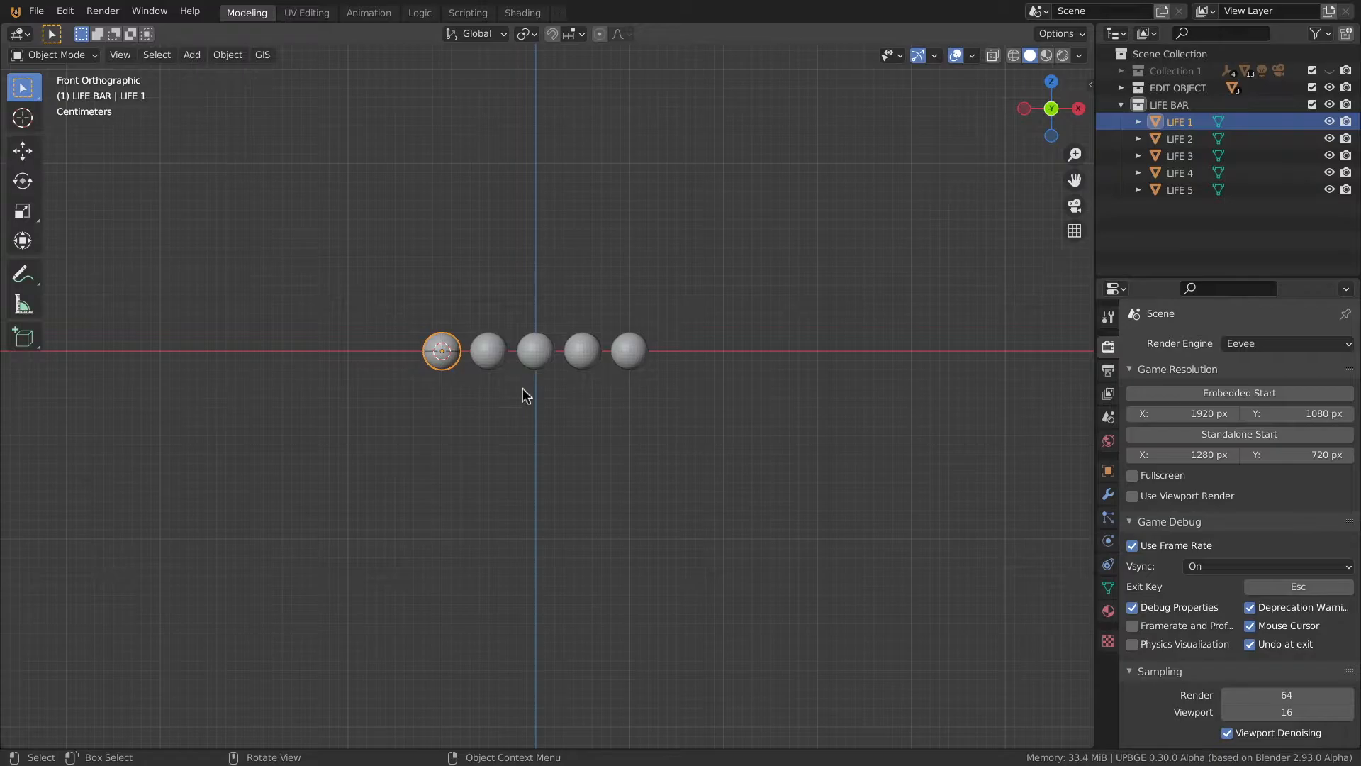
# Add a mesh circle at the 3D cursor on LIFE 1 and show it in the right side view
pyautogui.hotkey('shift', 'a')
pyautogui.moveTo(389, 343)
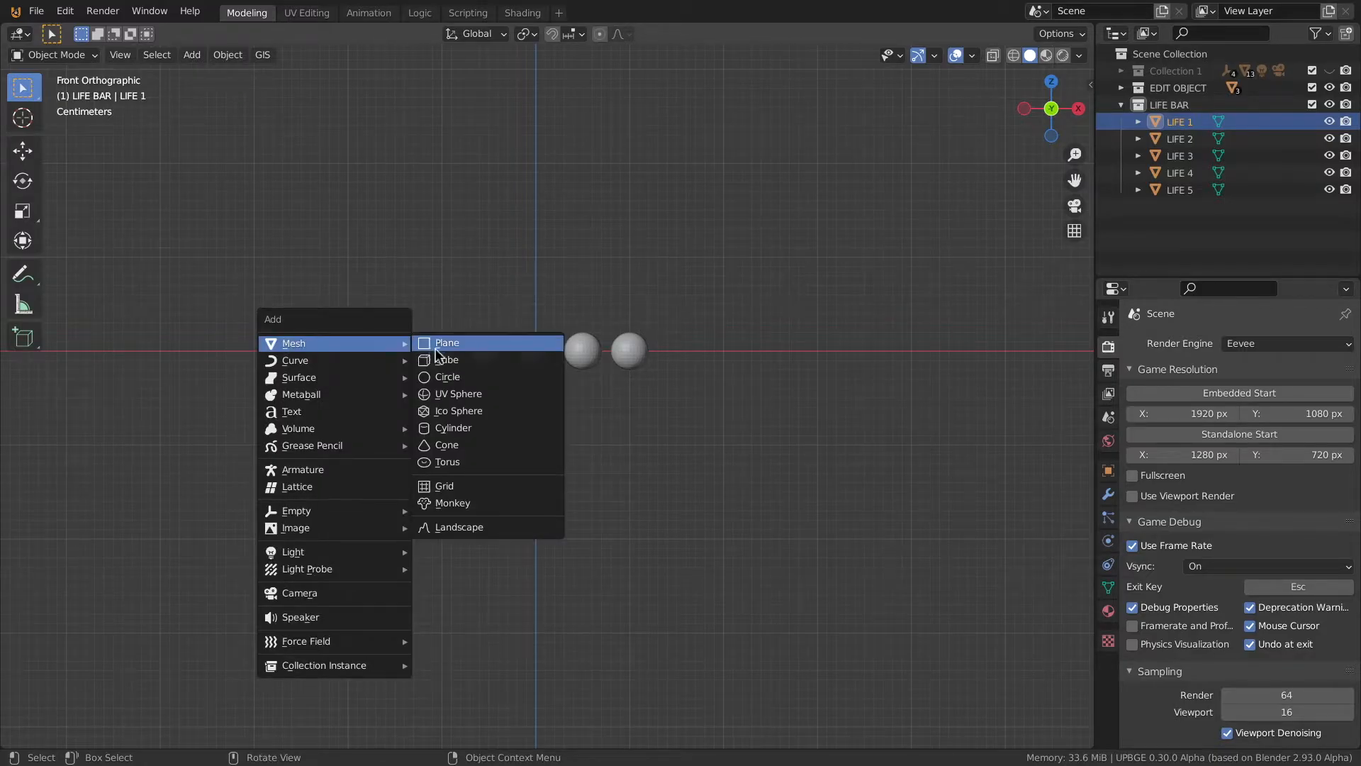
pyautogui.click(453, 376)
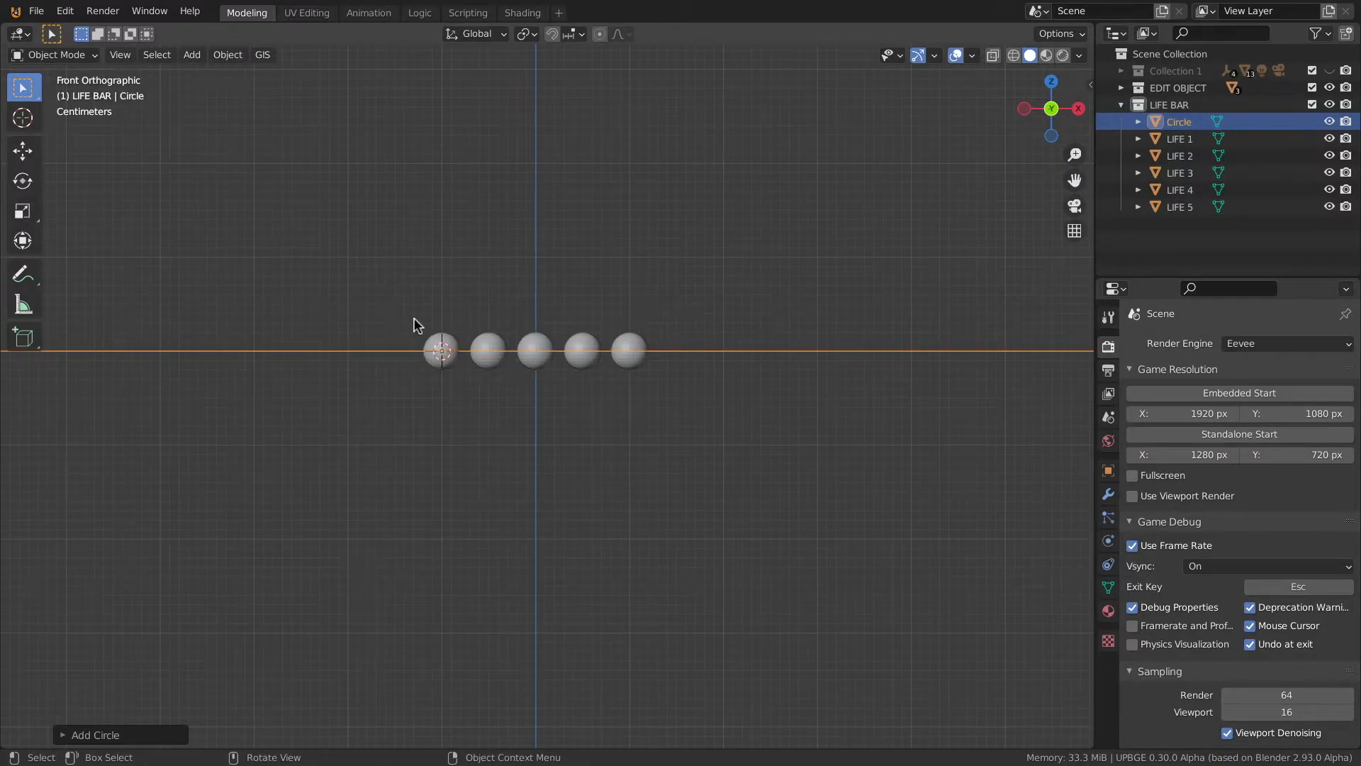
pyautogui.press('KP_3')
pyautogui.scroll(-1, 462, 451)
pyautogui.moveTo(456, 427); pyautogui.dragTo(471, 466, button='middle')
pyautogui.scroll(-6, 465, 464)
pyautogui.press('KP_3')
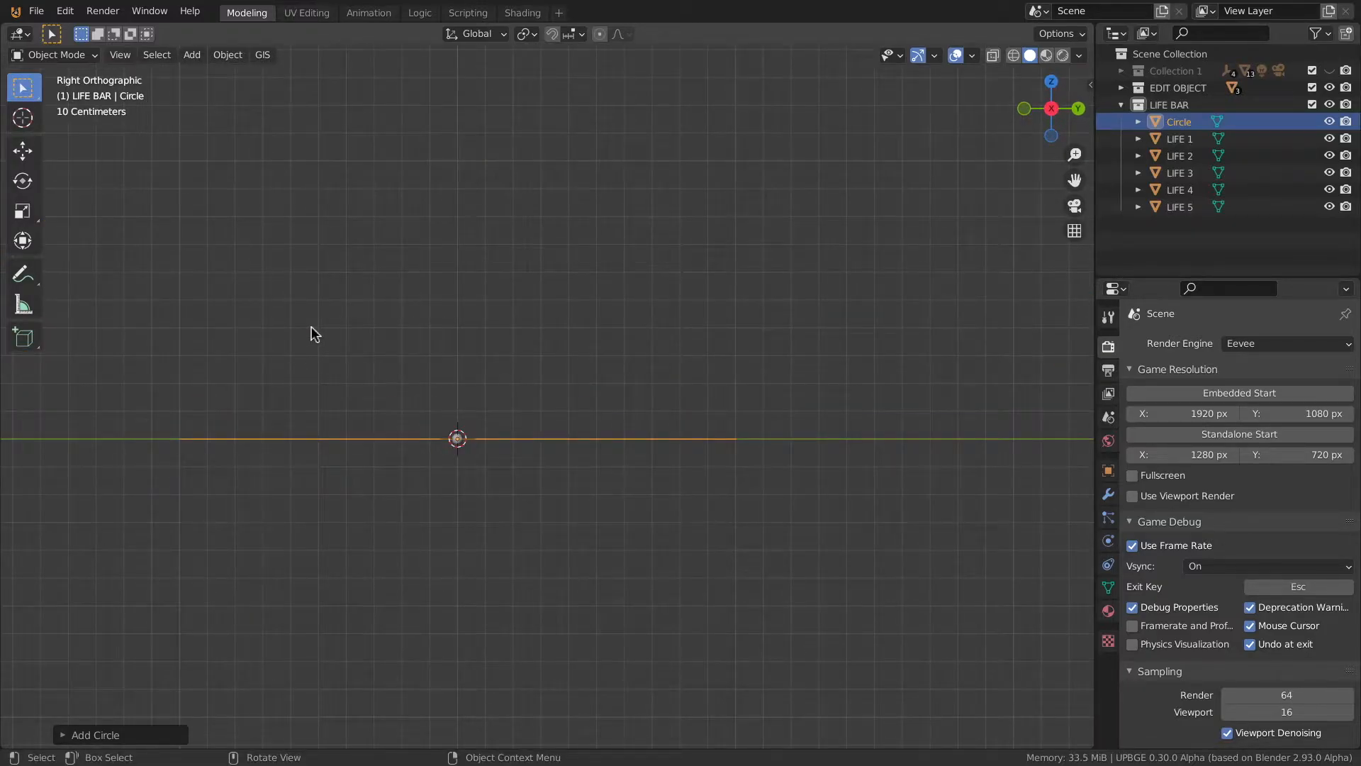
# Rotate the circle 90 degrees in the side view so it stands upright, and show it in the front view
pyautogui.press('r')
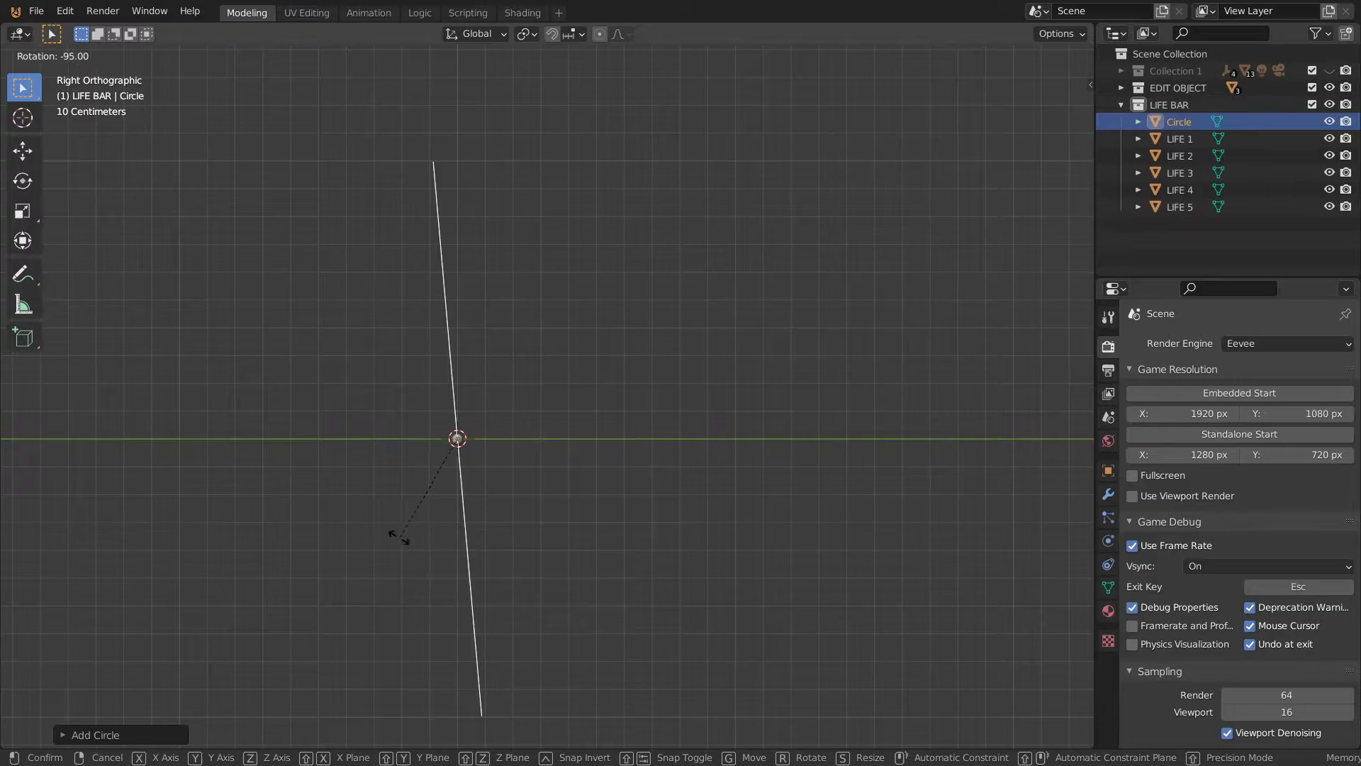
pyautogui.keyDown('ctrl'); pyautogui.click(386, 536); pyautogui.keyUp('ctrl')
pyautogui.press('KP_1')
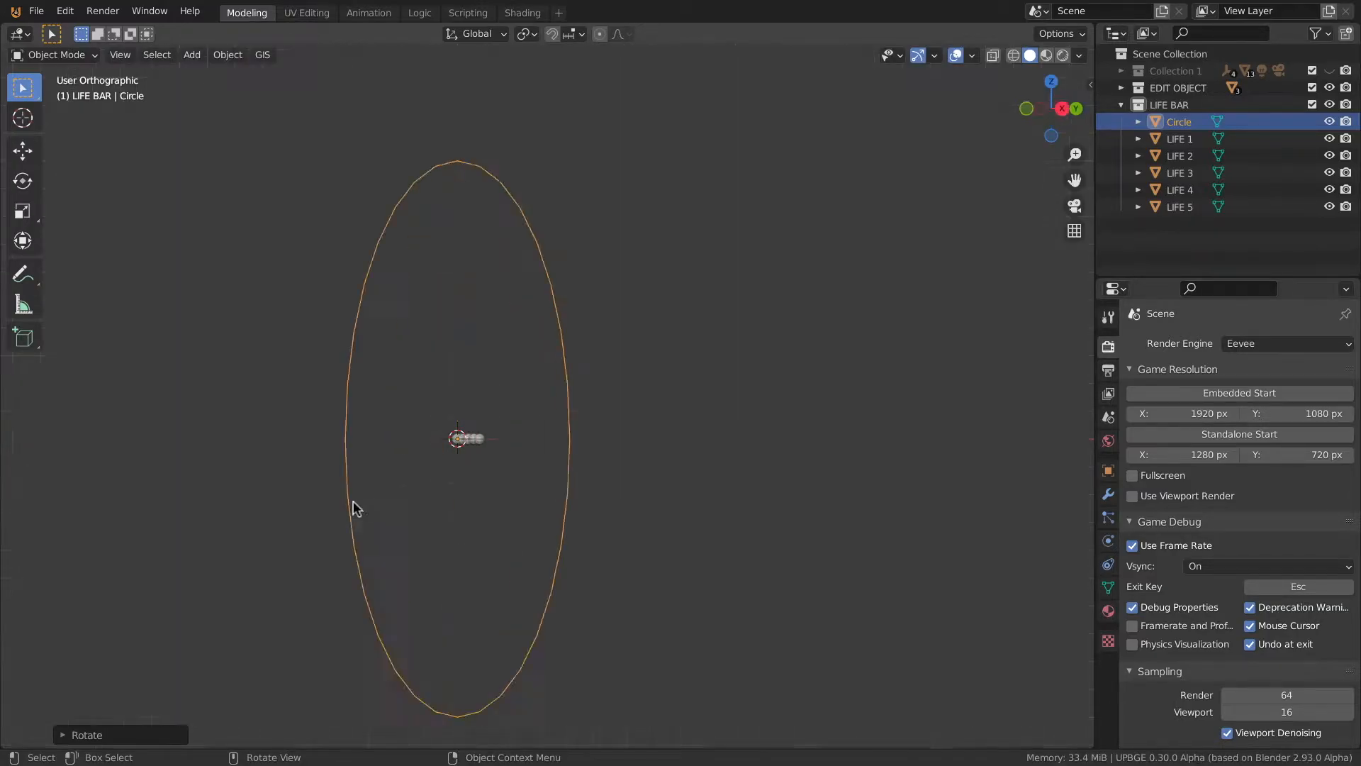
pyautogui.scroll(3, 359, 427)
pyautogui.scroll(-5, 361, 440)
pyautogui.keyDown('shift'); pyautogui.moveTo(360, 452); pyautogui.dragTo(447, 397, button='middle'); pyautogui.keyUp('shift')
pyautogui.scroll(2, 505, 402)
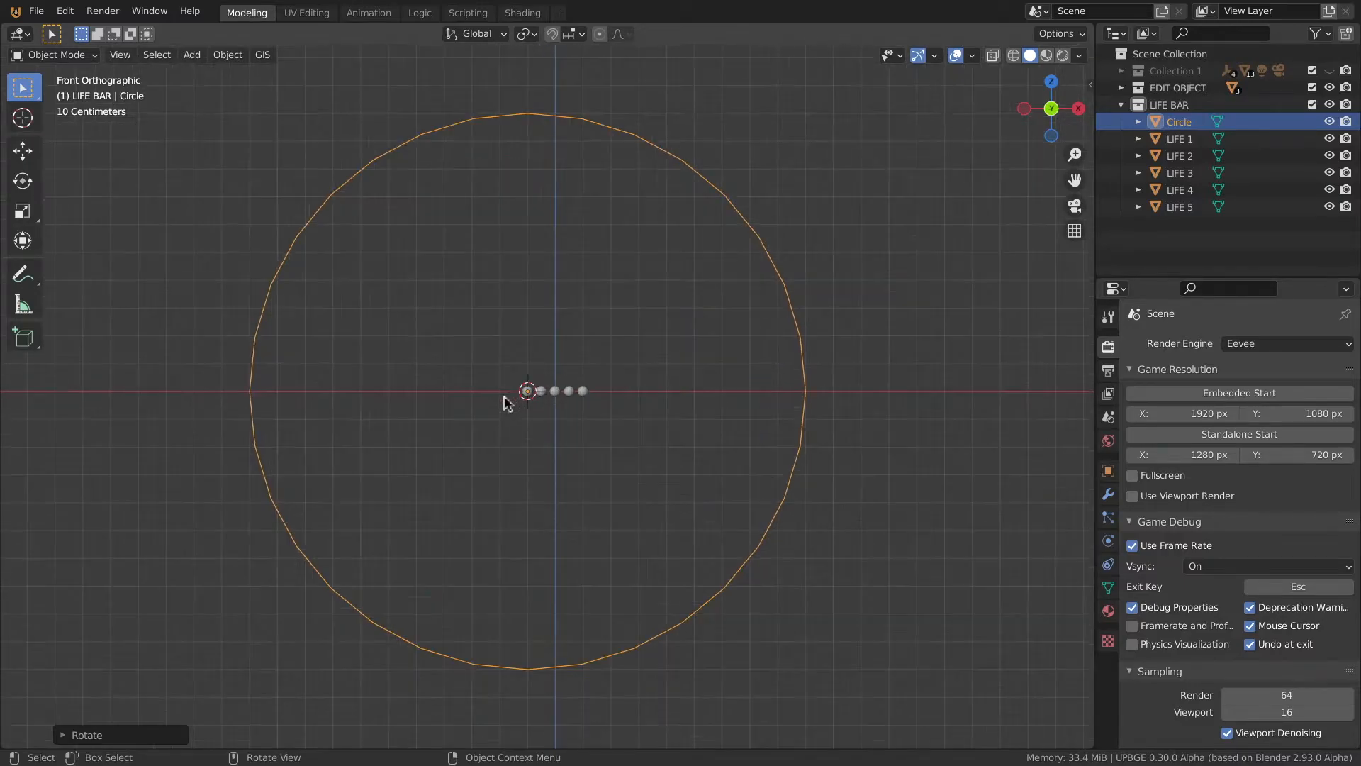
pyautogui.scroll(3, 505, 403)
# Scale the circle down around LIFE 1, finishing with a factor of 0.2 so it fits the sphere's outline
pyautogui.press('r')
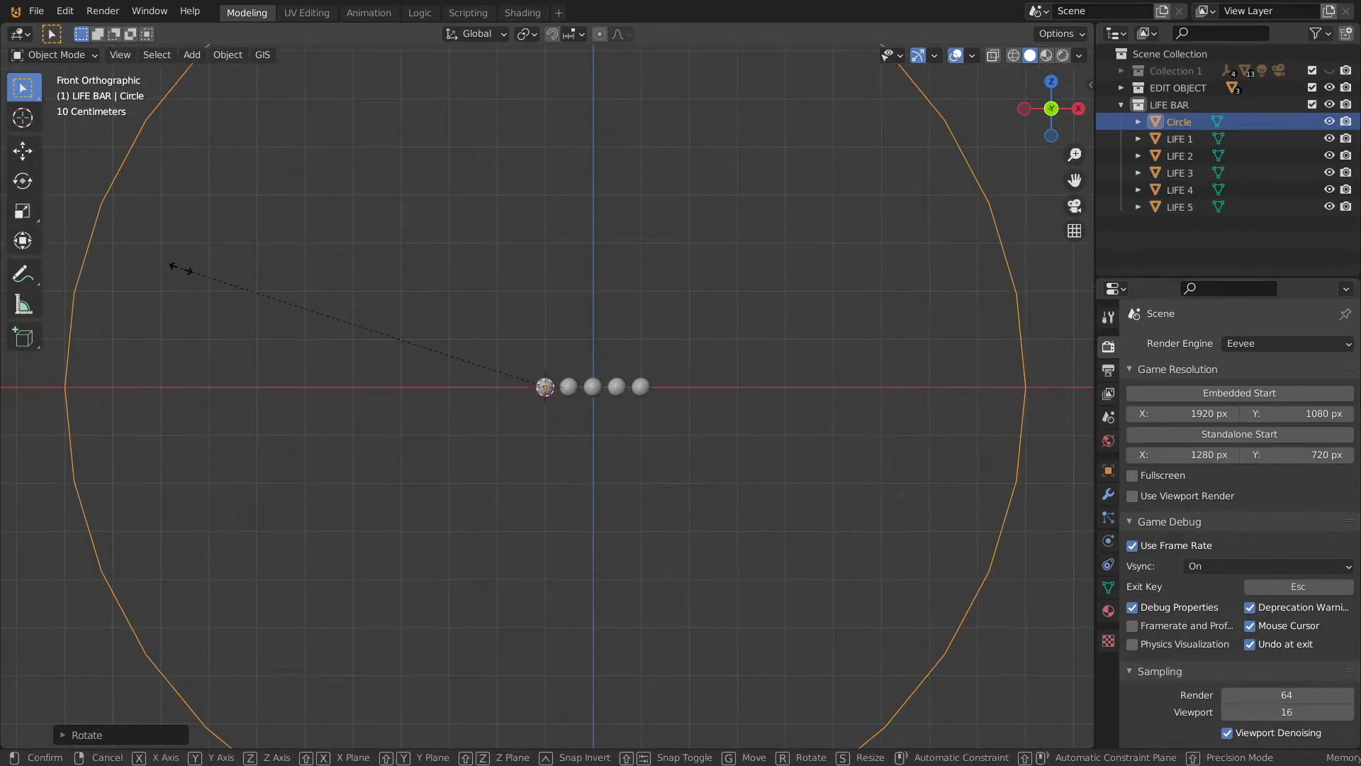
pyautogui.click(505, 381)
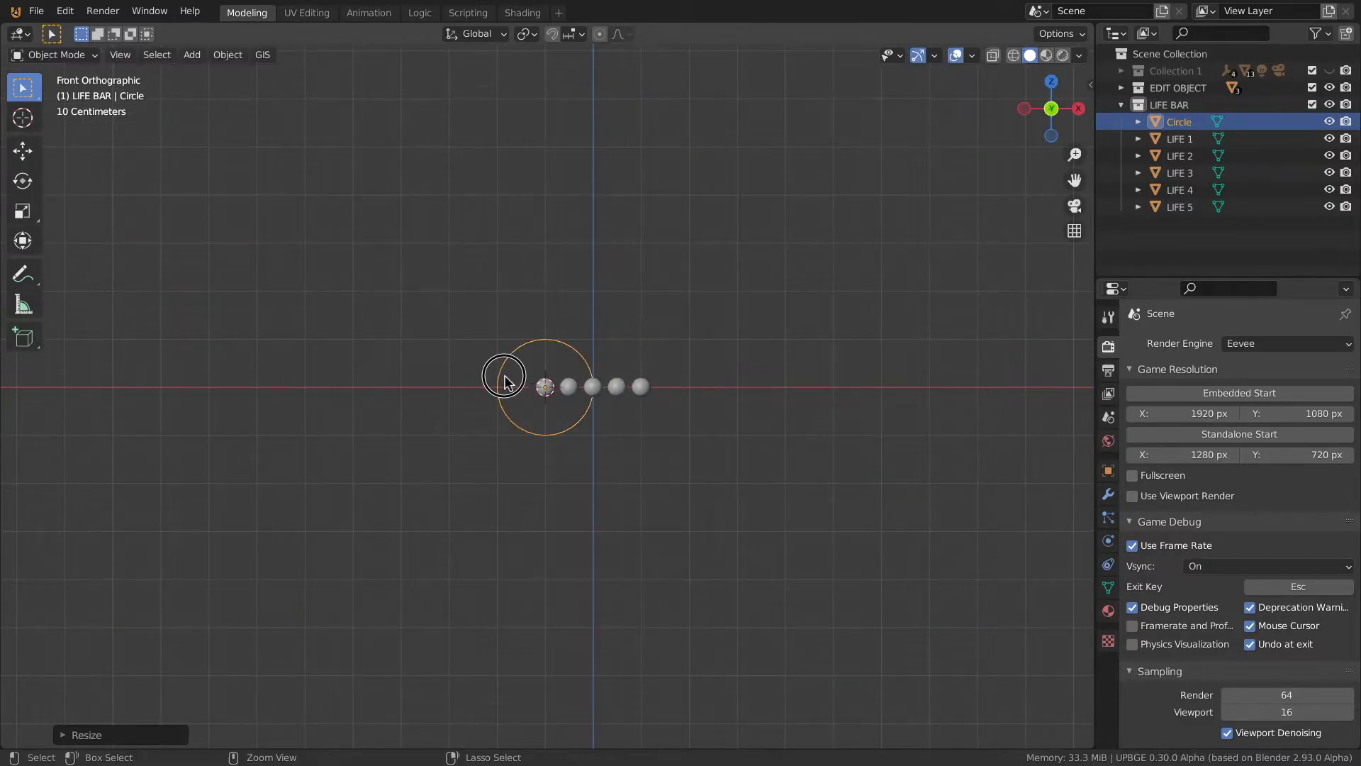
pyautogui.scroll(5, 522, 401)
pyautogui.press('s')
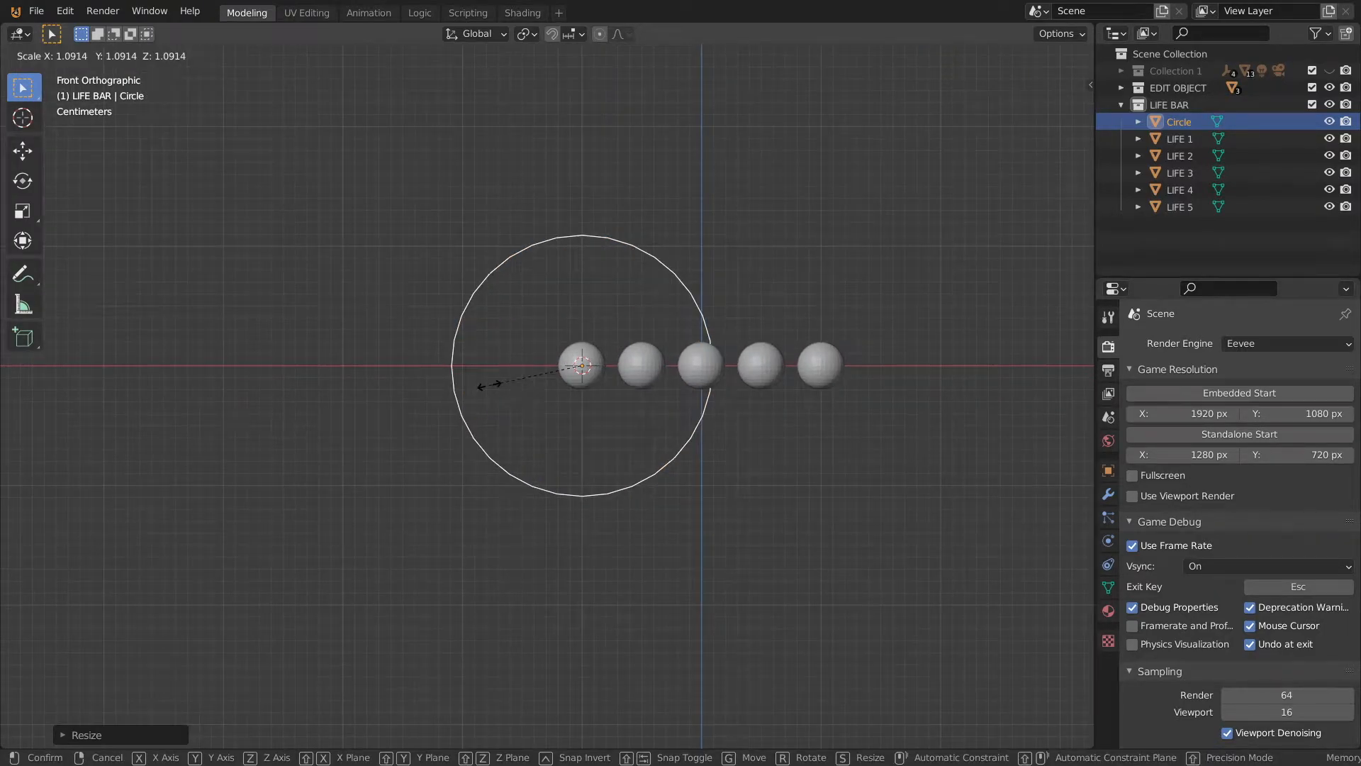
pyautogui.write('0.2')
pyautogui.press('Return')
# Duplicate the circle inside its mesh at 0.05 m intervals along the row, giving each of the other four spheres an outline
pyautogui.press('Tab')
pyautogui.scroll(4, 579, 370)
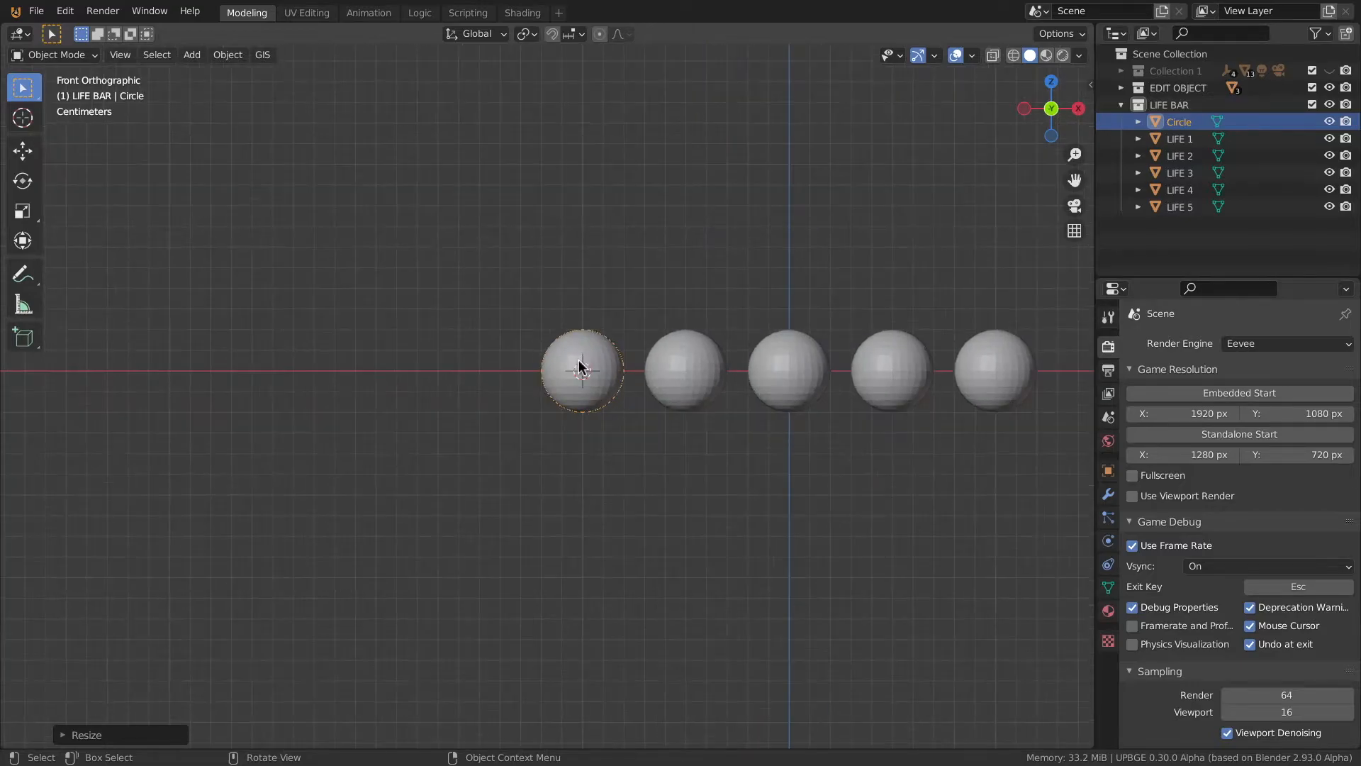
pyautogui.press('a')
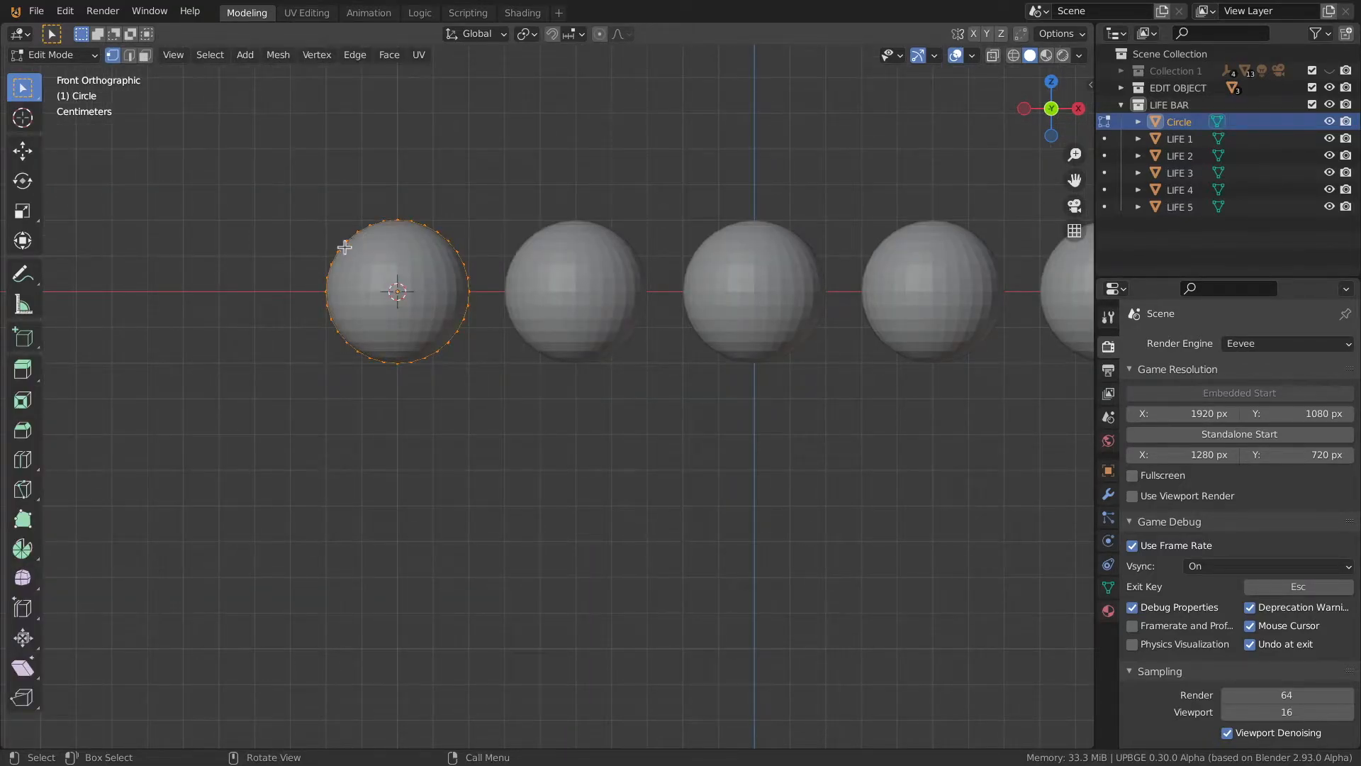
pyautogui.hotkey('shift', 'd')
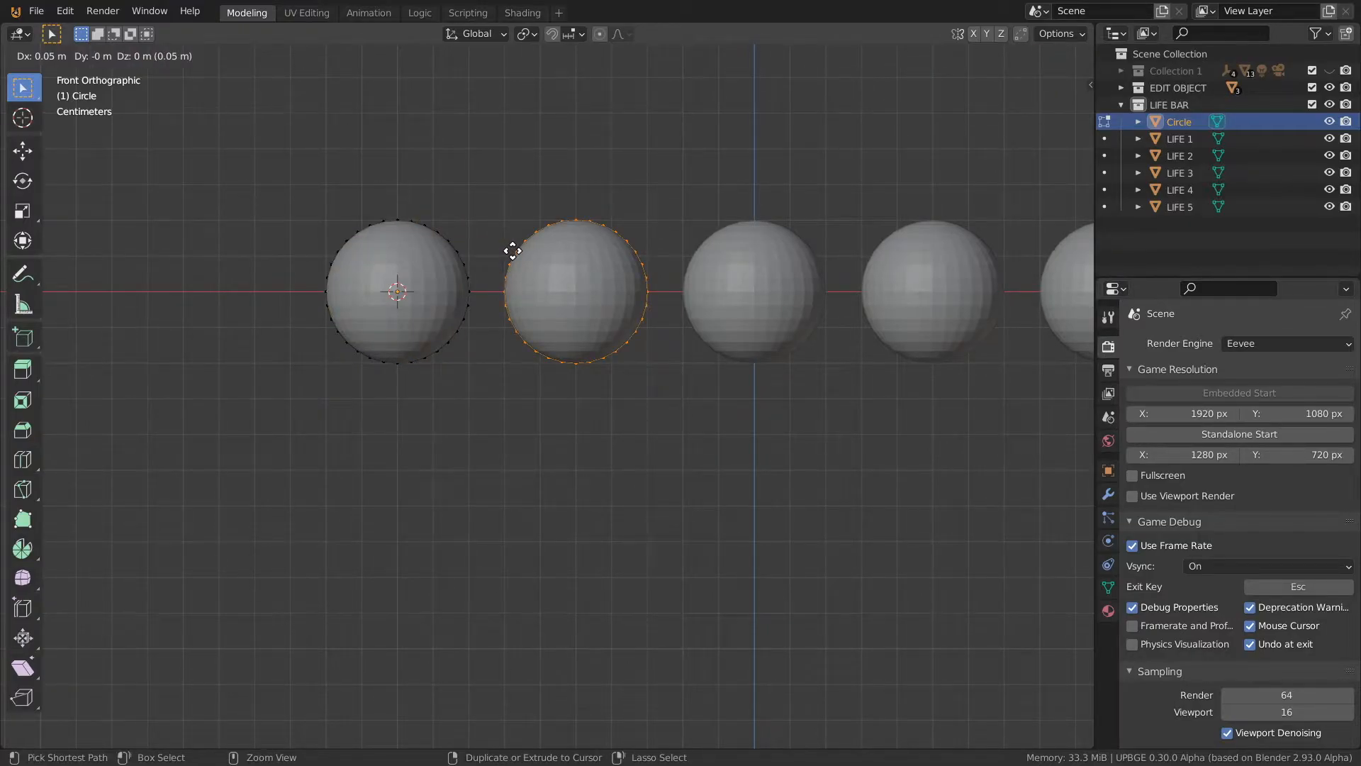
pyautogui.keyDown('ctrl'); pyautogui.click(513, 250); pyautogui.keyUp('ctrl')
pyautogui.hotkey('shift', 'd')
pyautogui.keyDown('ctrl'); pyautogui.click(705, 268); pyautogui.keyUp('ctrl')
pyautogui.hotkey('shift', 'd')
pyautogui.keyDown('ctrl'); pyautogui.click(861, 260); pyautogui.keyUp('ctrl')
pyautogui.keyDown('shift'); pyautogui.moveTo(867, 259); pyautogui.dragTo(439, 263, button='middle'); pyautogui.keyUp('shift')
pyautogui.hotkey('shift', 'd')
pyautogui.keyDown('ctrl'); pyautogui.click(615, 263); pyautogui.keyUp('ctrl')
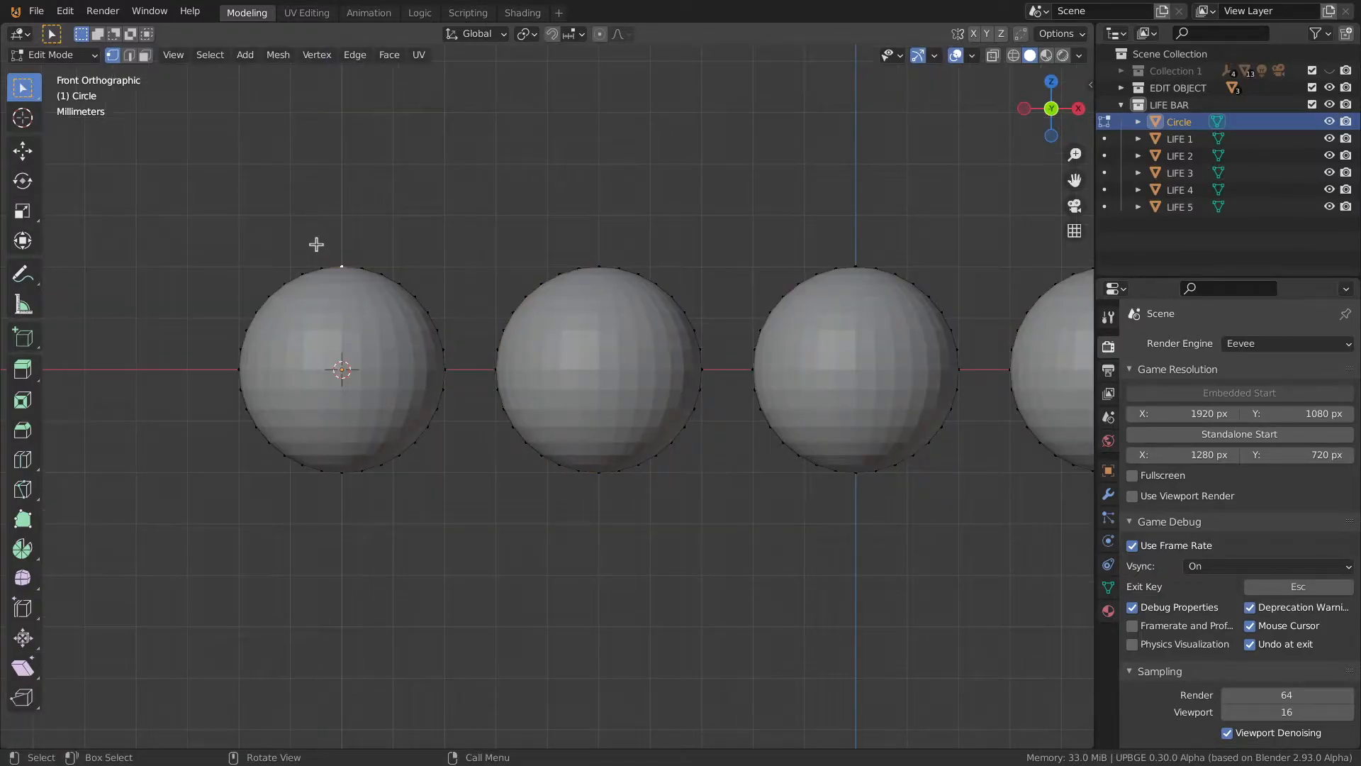
# Fill a face between the facing halves of the circles around LIFE 1 and LIFE 2
pyautogui.moveTo(330, 248); pyautogui.dragTo(460, 515)
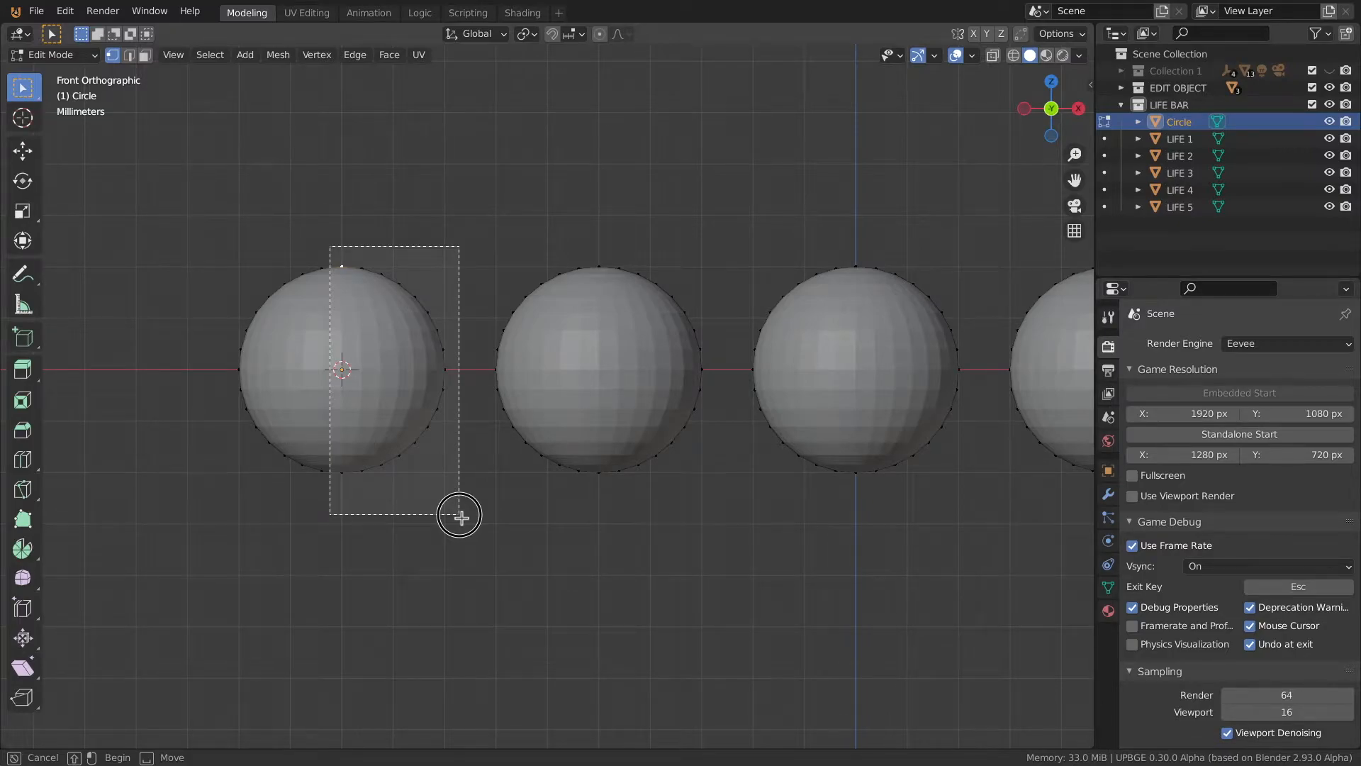
pyautogui.moveTo(459, 515); pyautogui.dragTo(460, 515)
pyautogui.moveTo(477, 260); pyautogui.dragTo(610, 550)
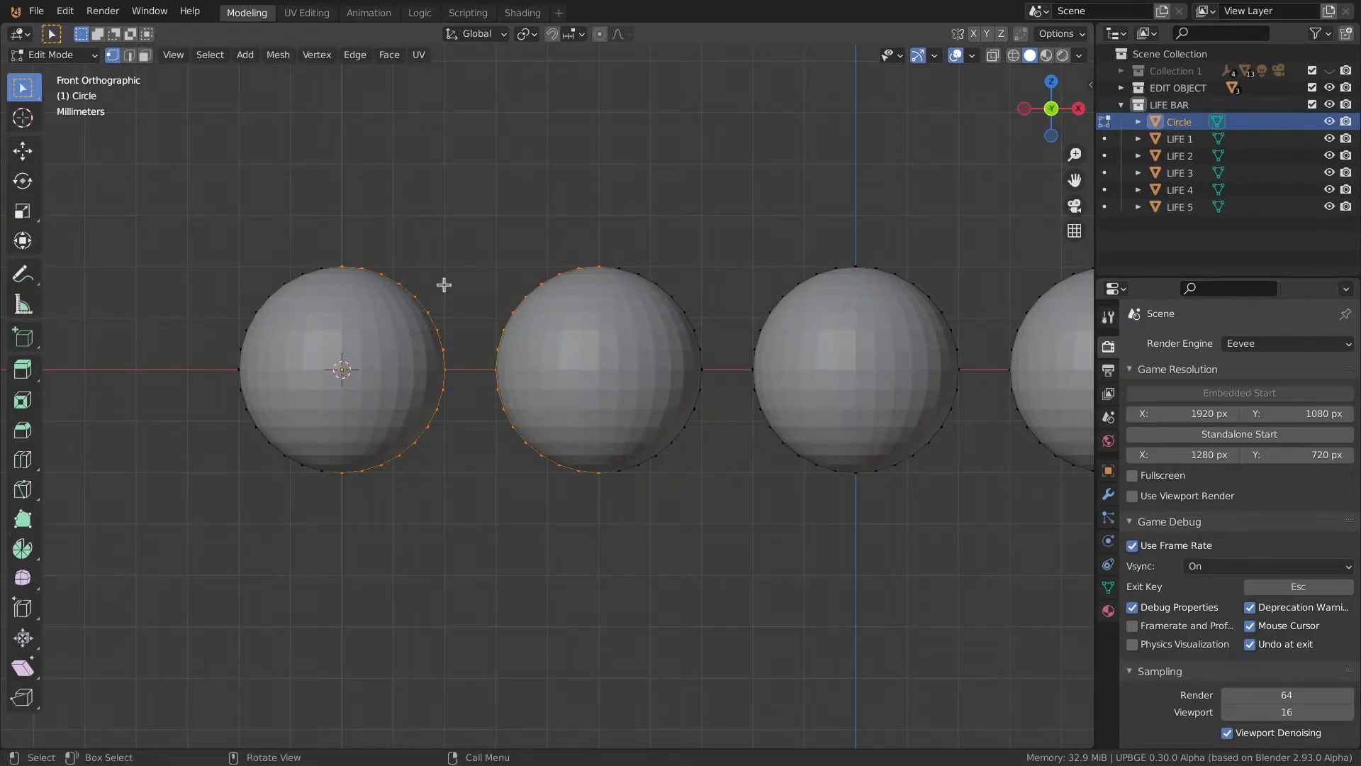
pyautogui.press('f')
# Fill faces between the facing halves of the remaining neighbouring circles, through to LIFE 5
pyautogui.keyDown('shift'); pyautogui.moveTo(480, 325); pyautogui.dragTo(293, 229, button='middle'); pyautogui.keyUp('shift')
pyautogui.moveTo(407, 154); pyautogui.dragTo(679, 397)
pyautogui.moveTo(667, 160); pyautogui.dragTo(936, 425)
pyautogui.keyDown('shift'); pyautogui.moveTo(666, 161); pyautogui.dragTo(522, 189, button='middle'); pyautogui.keyUp('shift')
pyautogui.moveTo(522, 188); pyautogui.dragTo(796, 432)
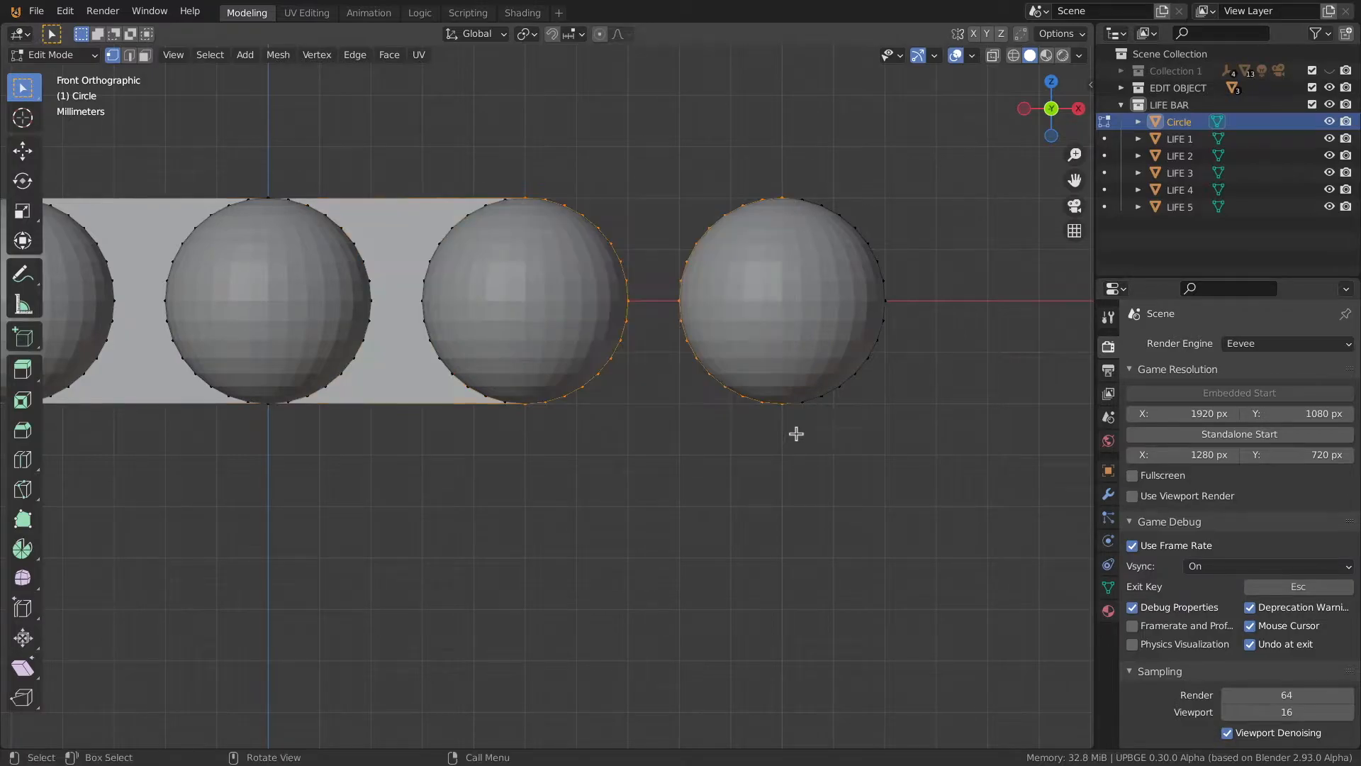
pyautogui.press('f')
# Extrude the outer half of the LIFE 1 circle 0.01 m outward along X and scale the new edge by 1.3
pyautogui.keyDown('shift'); pyautogui.moveTo(289, 279); pyautogui.dragTo(691, 276, button='middle'); pyautogui.keyUp('shift')
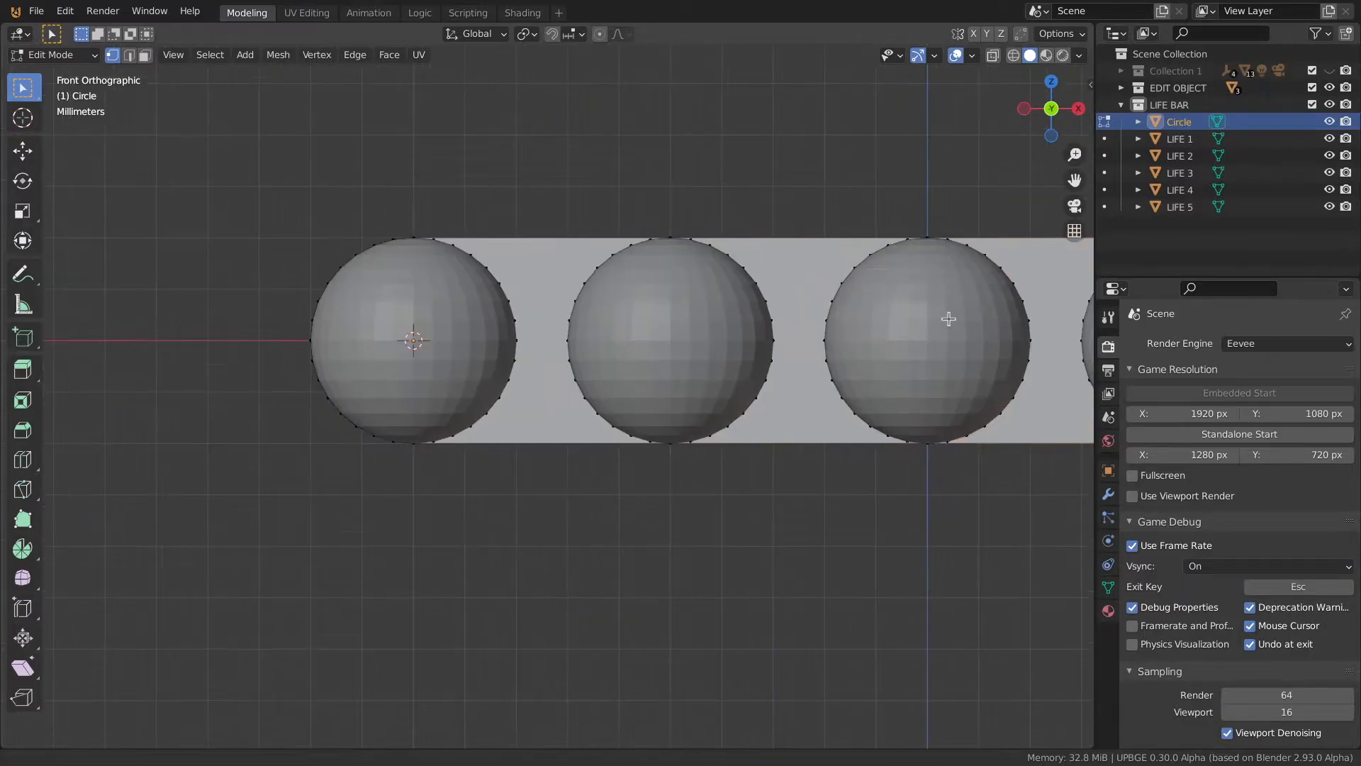
pyautogui.moveTo(295, 265)
pyautogui.keyDown('shift'); pyautogui.mouseDown(button='middle')
pyautogui.moveTo(465, 222)
pyautogui.moveTo(472, 197)
pyautogui.mouseUp(button='middle'); pyautogui.keyUp('shift')
pyautogui.moveTo(445, 171); pyautogui.dragTo(608, 425)
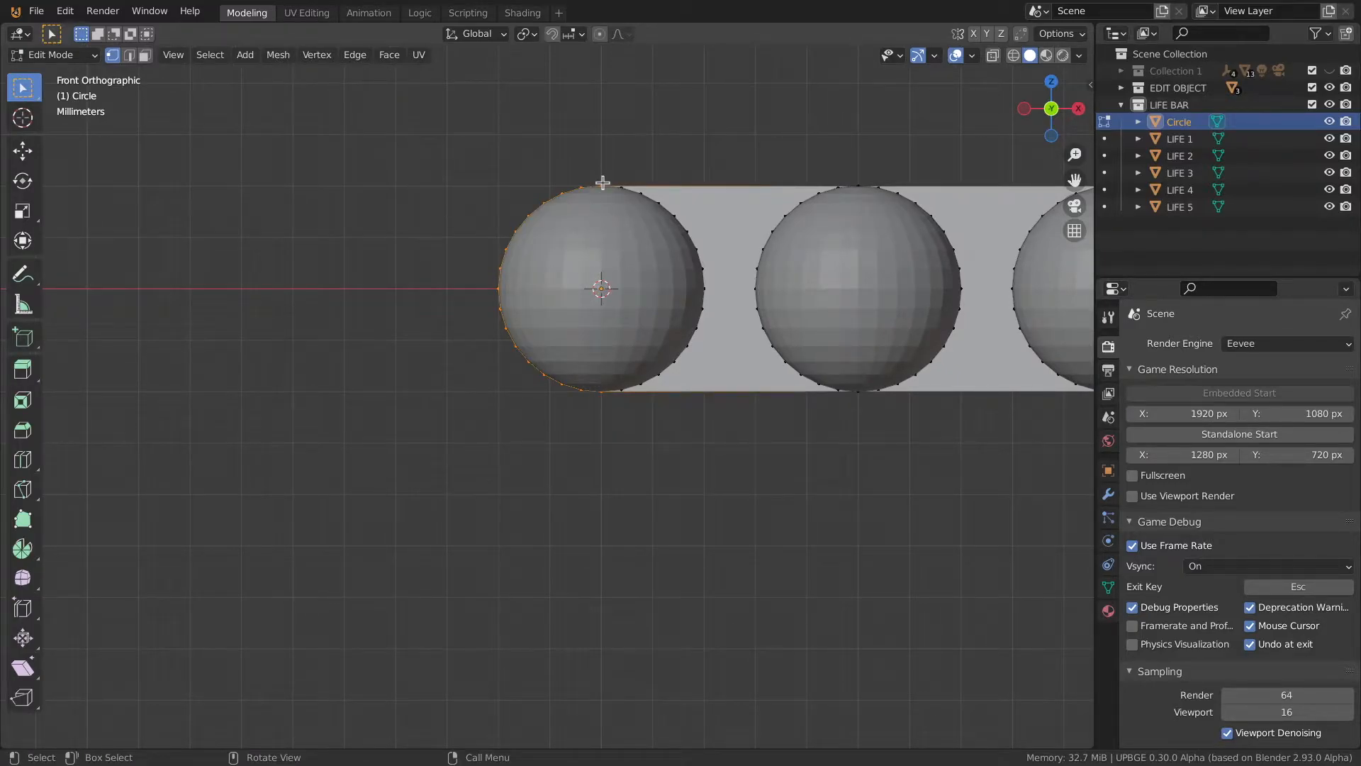
pyautogui.scroll(4, 605, 183)
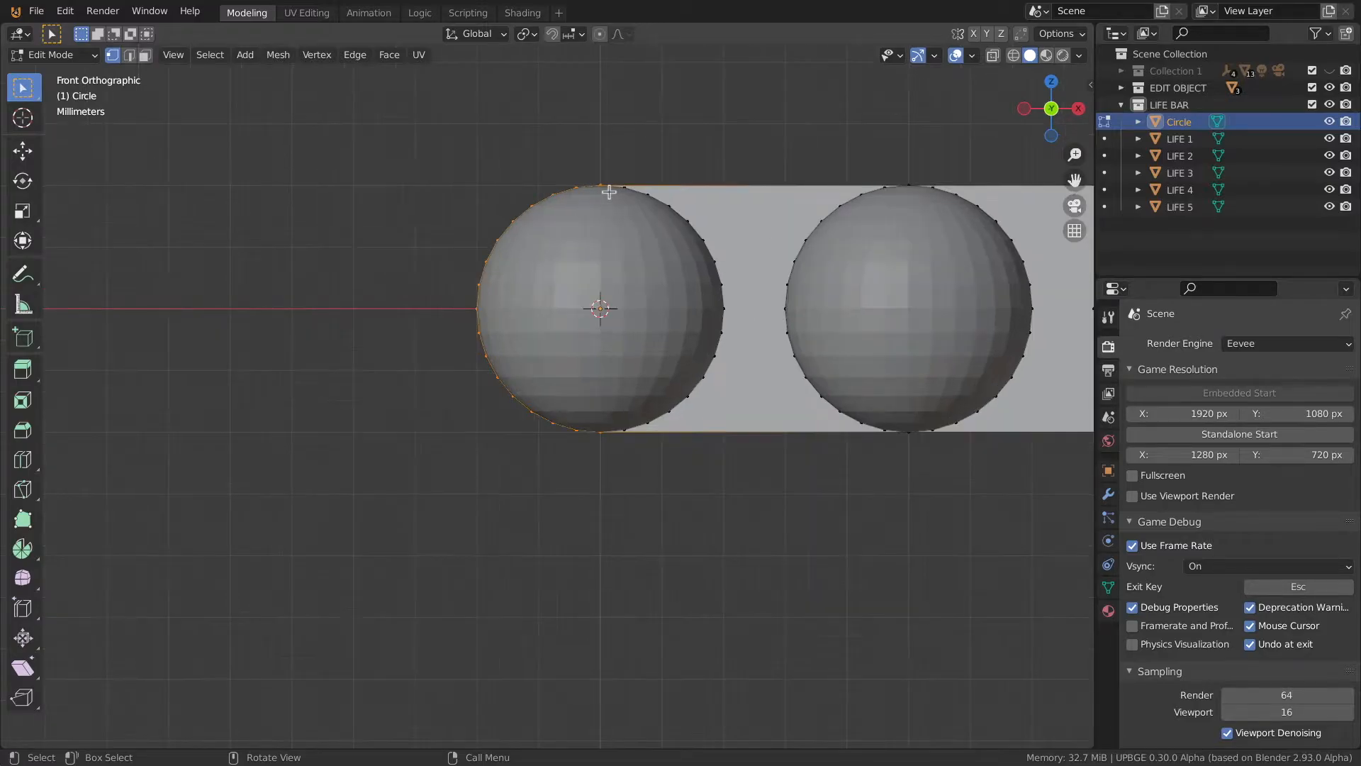
pyautogui.scroll(-6, 621, 335)
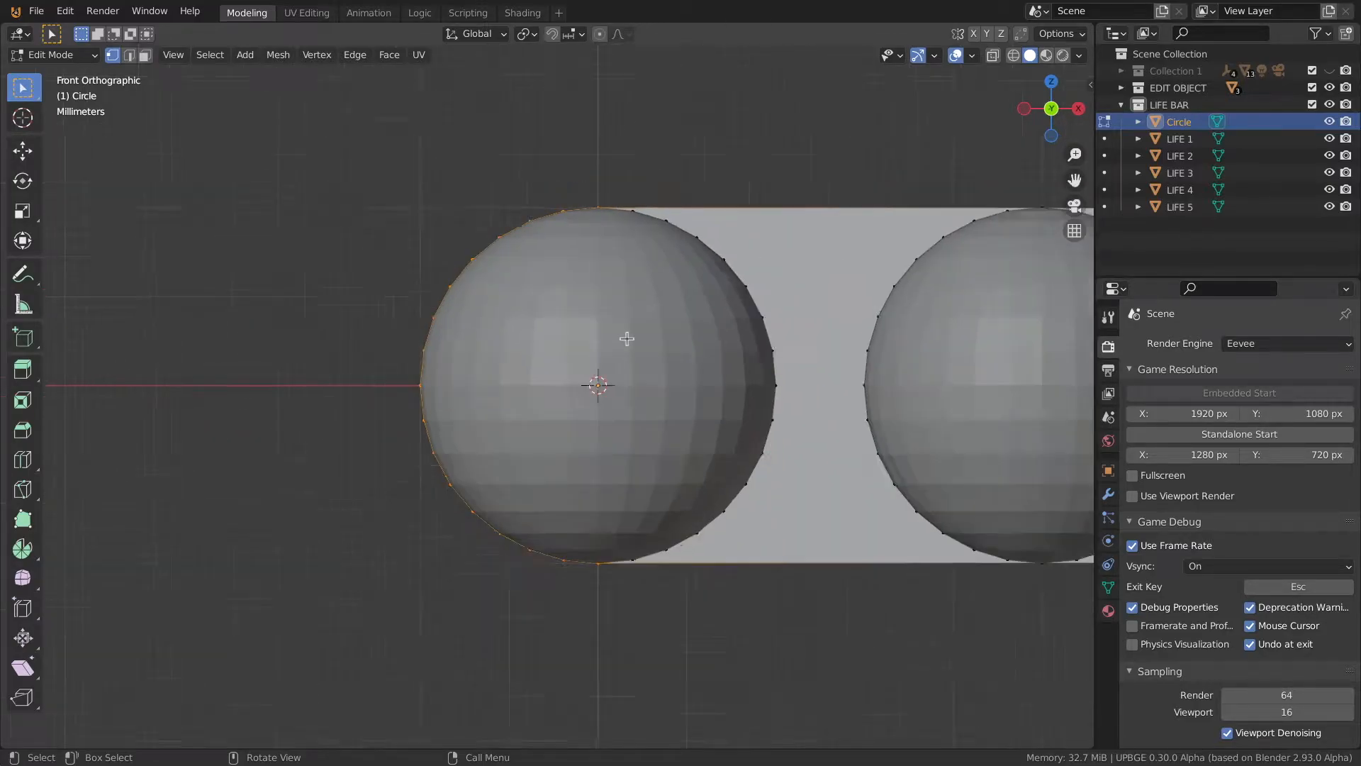
pyautogui.keyDown('shift'); pyautogui.moveTo(512, 328); pyautogui.dragTo(616, 329, button='middle'); pyautogui.keyUp('shift')
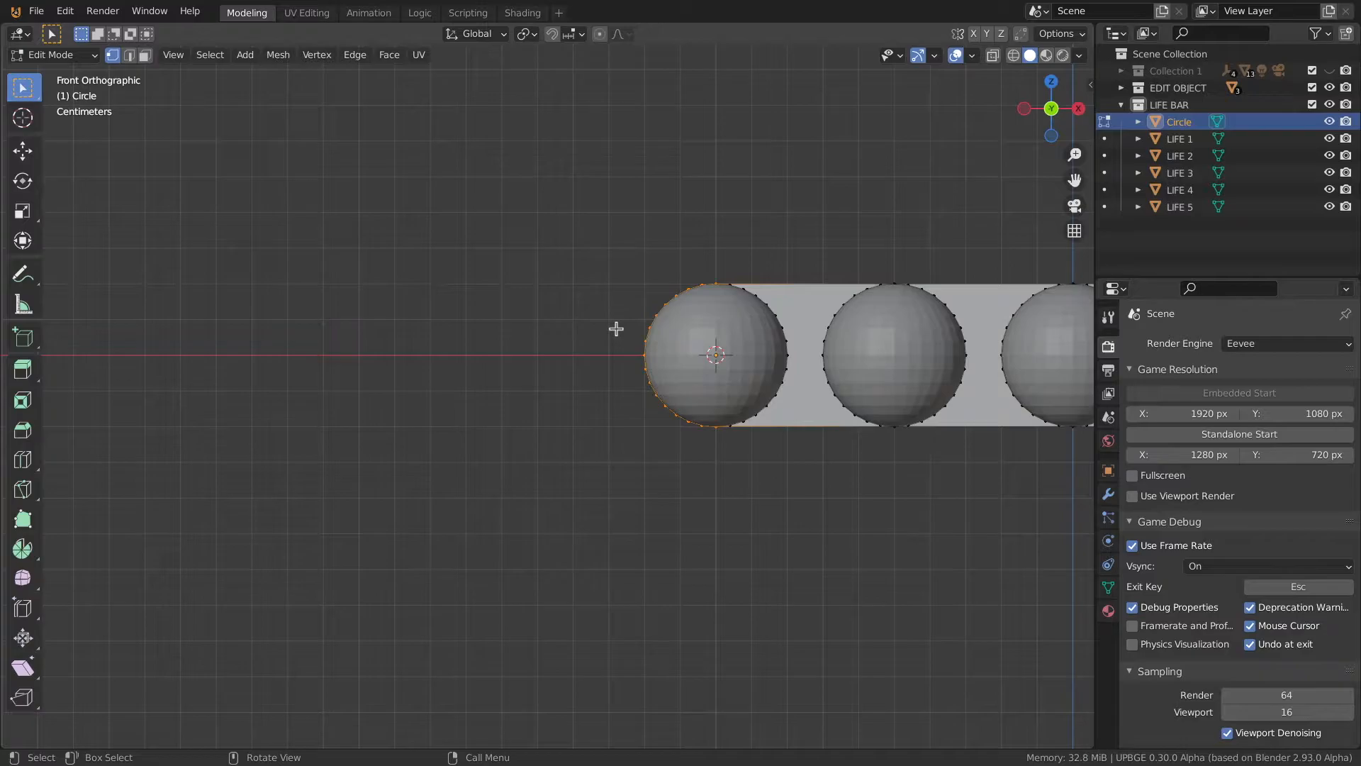
pyautogui.press('e')
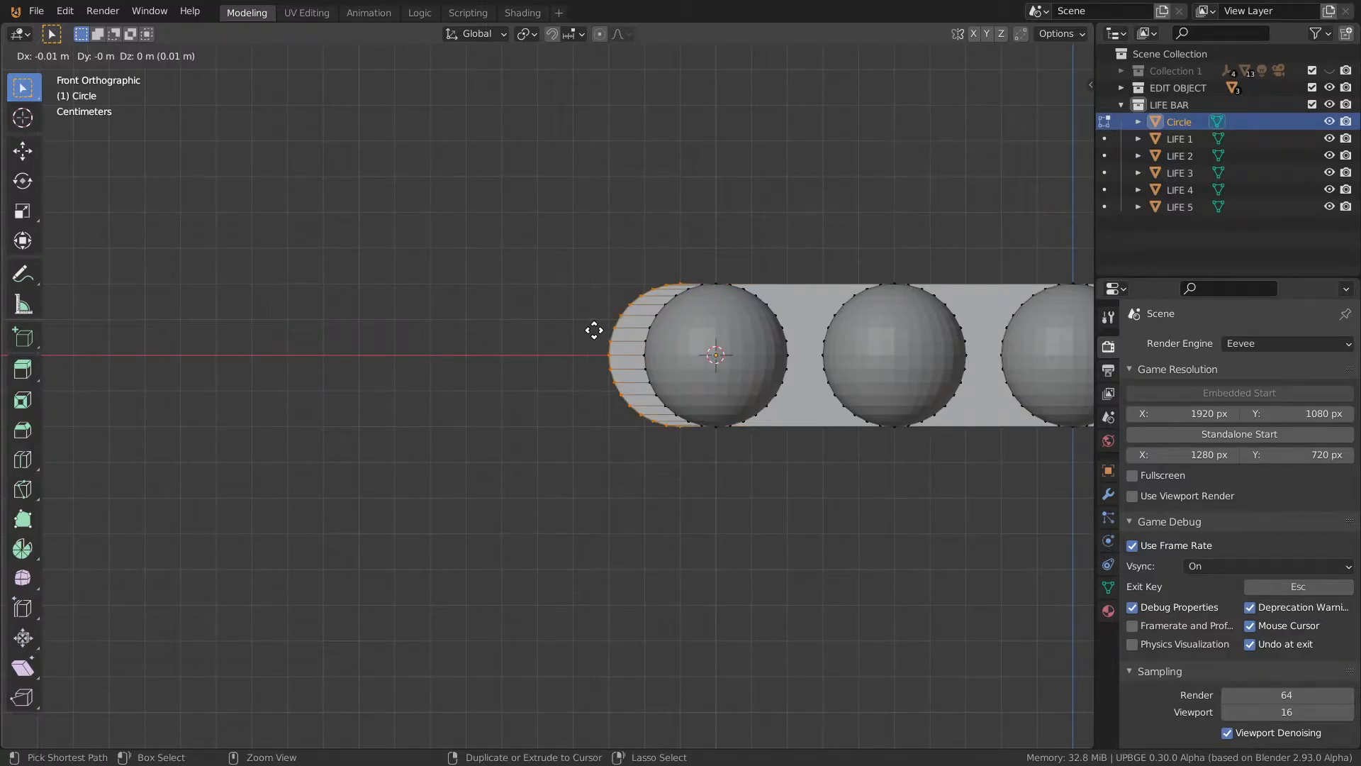
pyautogui.click(594, 330)
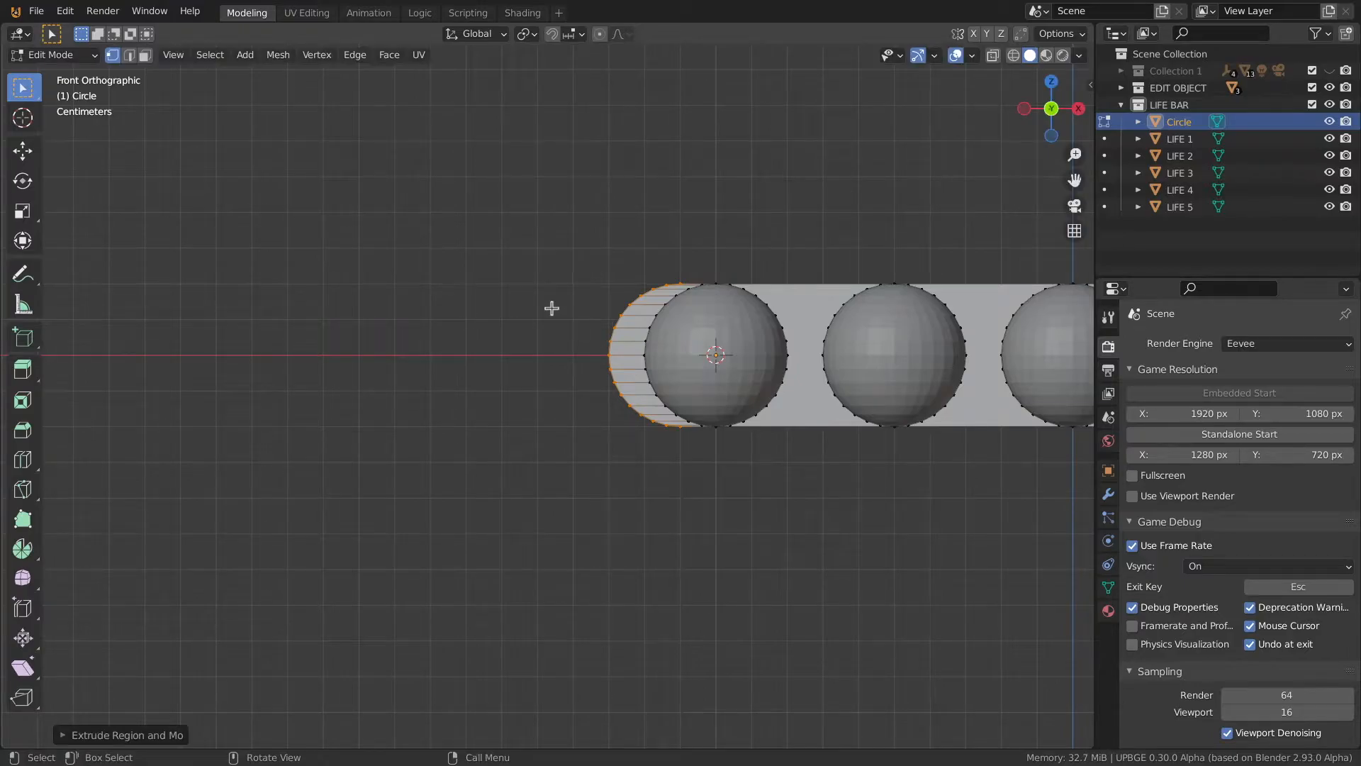
pyautogui.press('s')
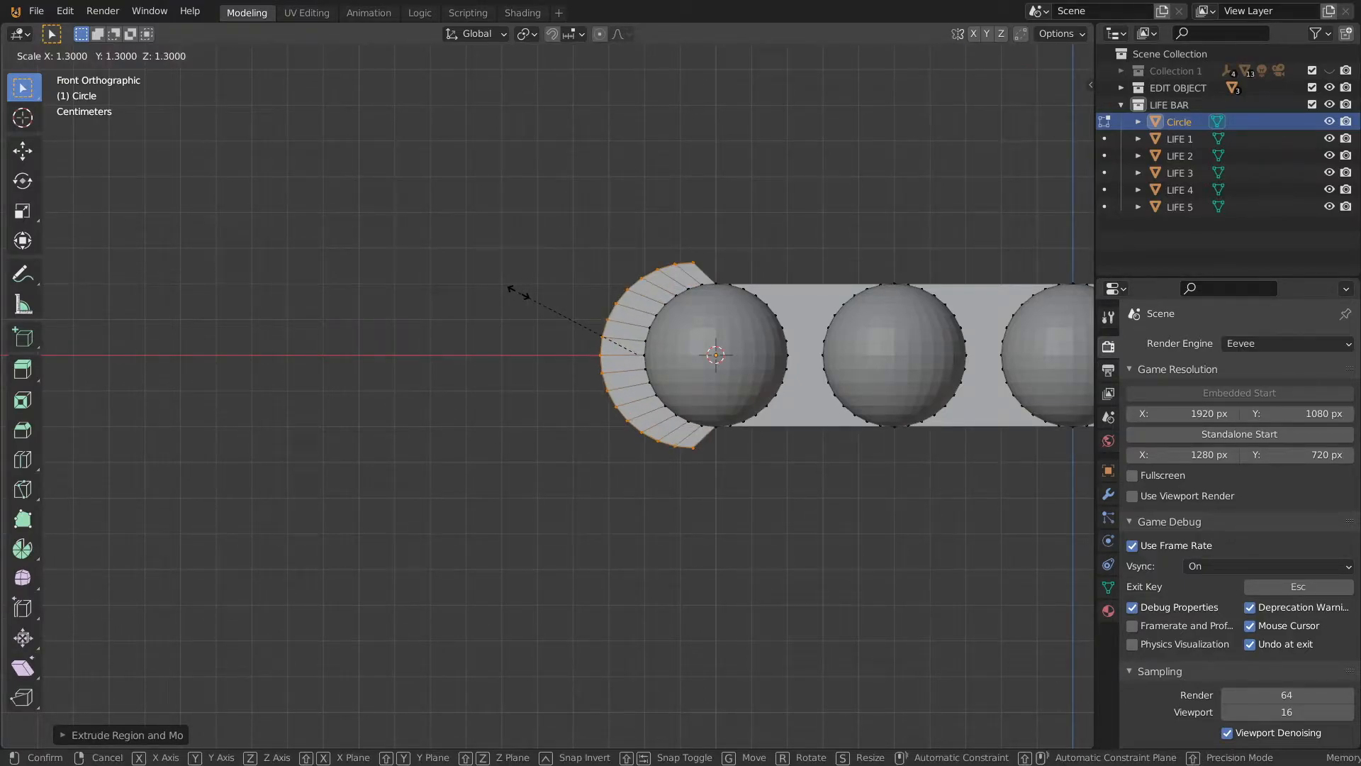
pyautogui.click(516, 293)
# Extrude the outer half of the LIFE 5 circle outward and enlarge its new edge to match the opposite end cap
pyautogui.keyDown('shift'); pyautogui.moveTo(725, 407); pyautogui.dragTo(177, 331, button='middle'); pyautogui.keyUp('shift')
pyautogui.keyDown('shift'); pyautogui.moveTo(313, 316); pyautogui.dragTo(133, 337, button='middle'); pyautogui.keyUp('shift')
pyautogui.moveTo(613, 221); pyautogui.dragTo(751, 411)
pyautogui.press('e')
pyautogui.click(611, 254)
pyautogui.press('s')
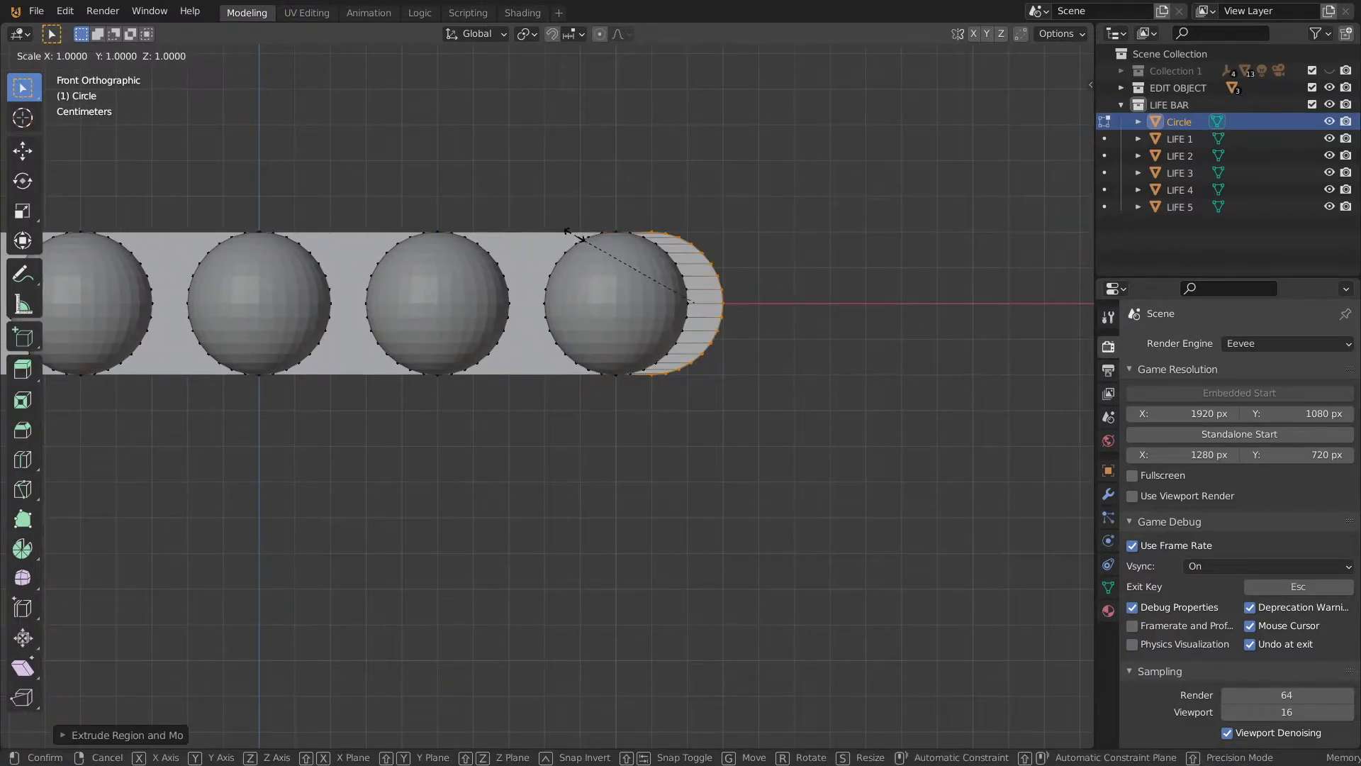
pyautogui.click(551, 242)
# Select the upper edges between the two end caps in edge mode and fill them with a border face
pyautogui.click(129, 54)
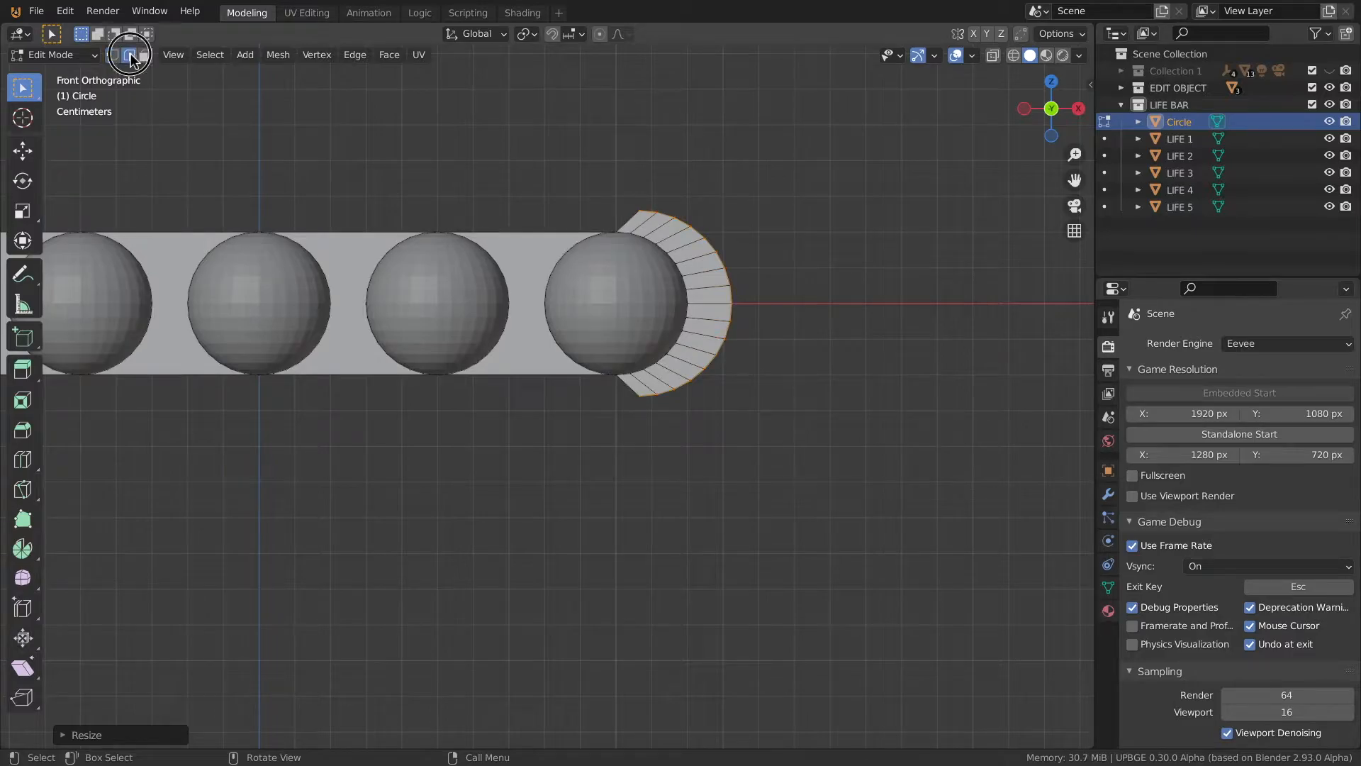
pyautogui.click(626, 219)
pyautogui.keyDown('shift'); pyautogui.click(536, 226); pyautogui.keyUp('shift')
pyautogui.keyDown('shift'); pyautogui.click(356, 217); pyautogui.keyUp('shift')
pyautogui.keyDown('shift'); pyautogui.click(227, 191); pyautogui.keyUp('shift')
pyautogui.keyDown('shift'); pyautogui.moveTo(228, 188); pyautogui.dragTo(694, 215, button='middle'); pyautogui.keyUp('shift')
pyautogui.keyDown('shift'); pyautogui.click(467, 246); pyautogui.keyUp('shift')
pyautogui.keyDown('shift'); pyautogui.click(356, 246); pyautogui.keyUp('shift')
pyautogui.press('f')
# Fill a matching border face along the lower edges between the two end caps and save the file
pyautogui.keyDown('shift'); pyautogui.moveTo(427, 409); pyautogui.dragTo(317, 304, button='middle'); pyautogui.keyUp('shift')
pyautogui.keyDown('shift'); pyautogui.click(251, 307); pyautogui.keyUp('shift')
pyautogui.keyDown('shift'); pyautogui.click(326, 300); pyautogui.keyUp('shift')
pyautogui.keyDown('shift'); pyautogui.click(511, 301); pyautogui.keyUp('shift')
pyautogui.keyDown('shift'); pyautogui.click(709, 301); pyautogui.keyUp('shift')
pyautogui.keyDown('shift'); pyautogui.click(886, 298); pyautogui.keyUp('shift')
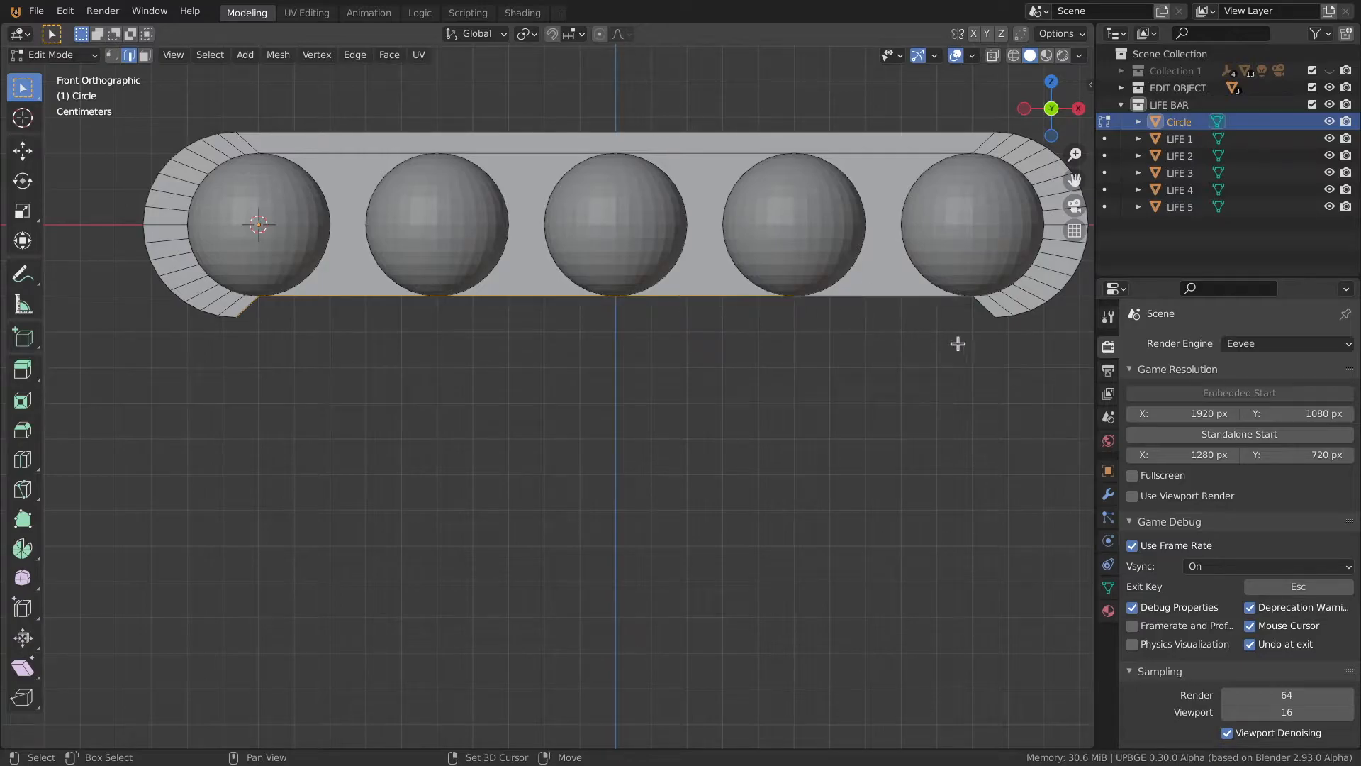
pyautogui.keyDown('shift'); pyautogui.click(984, 306); pyautogui.keyUp('shift')
pyautogui.press('f')
pyautogui.hotkey('ctrl', 's')
# Select the whole frame mesh and extrude it about 0.021 m toward positive Y in the right side view
pyautogui.moveTo(567, 394); pyautogui.dragTo(652, 192, button='middle')
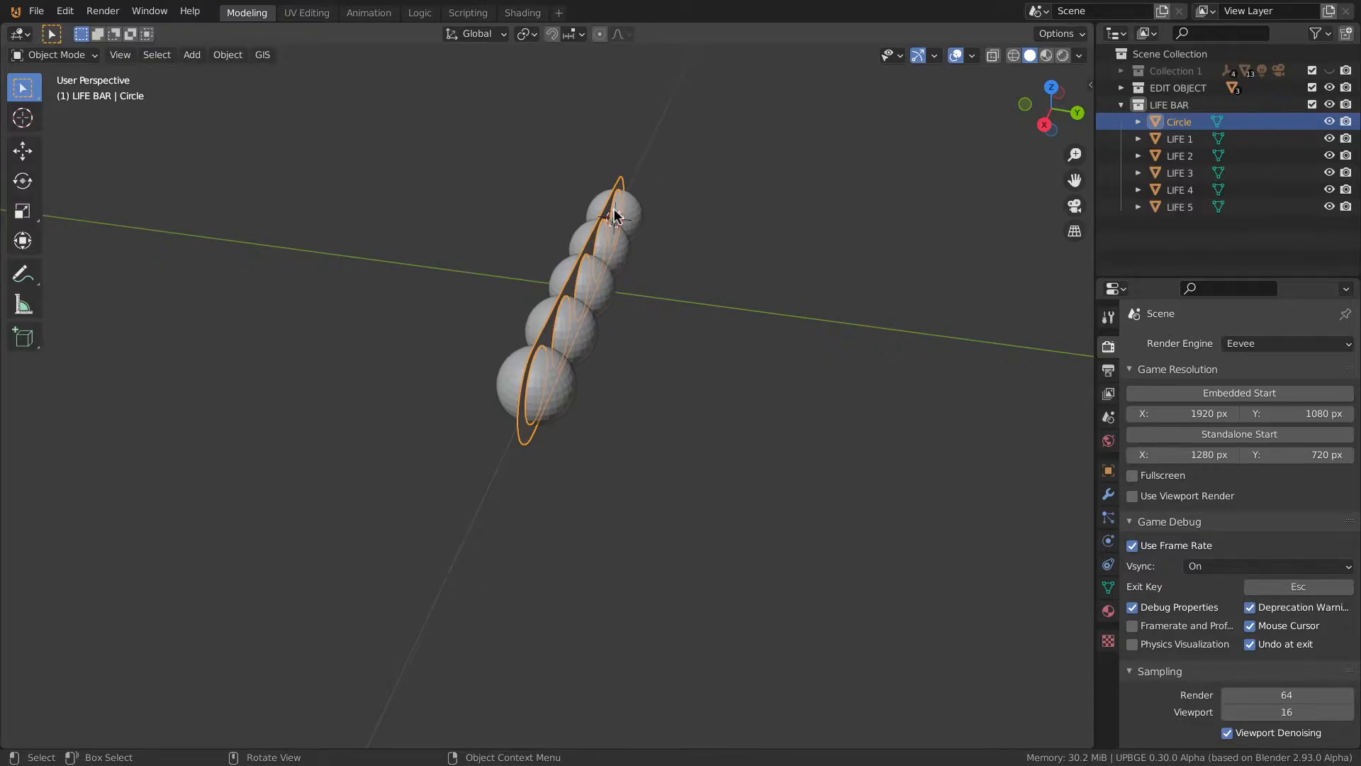
pyautogui.press('Tab')
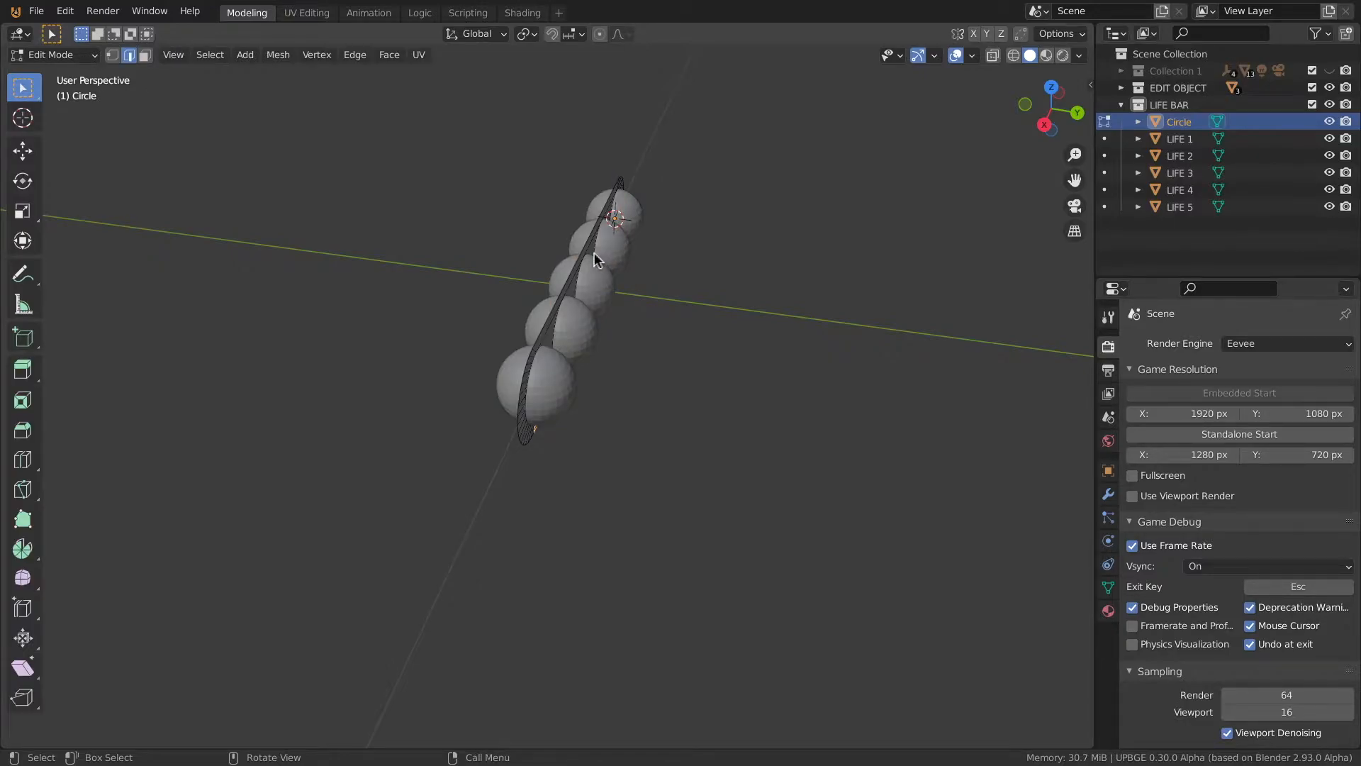
pyautogui.press('a')
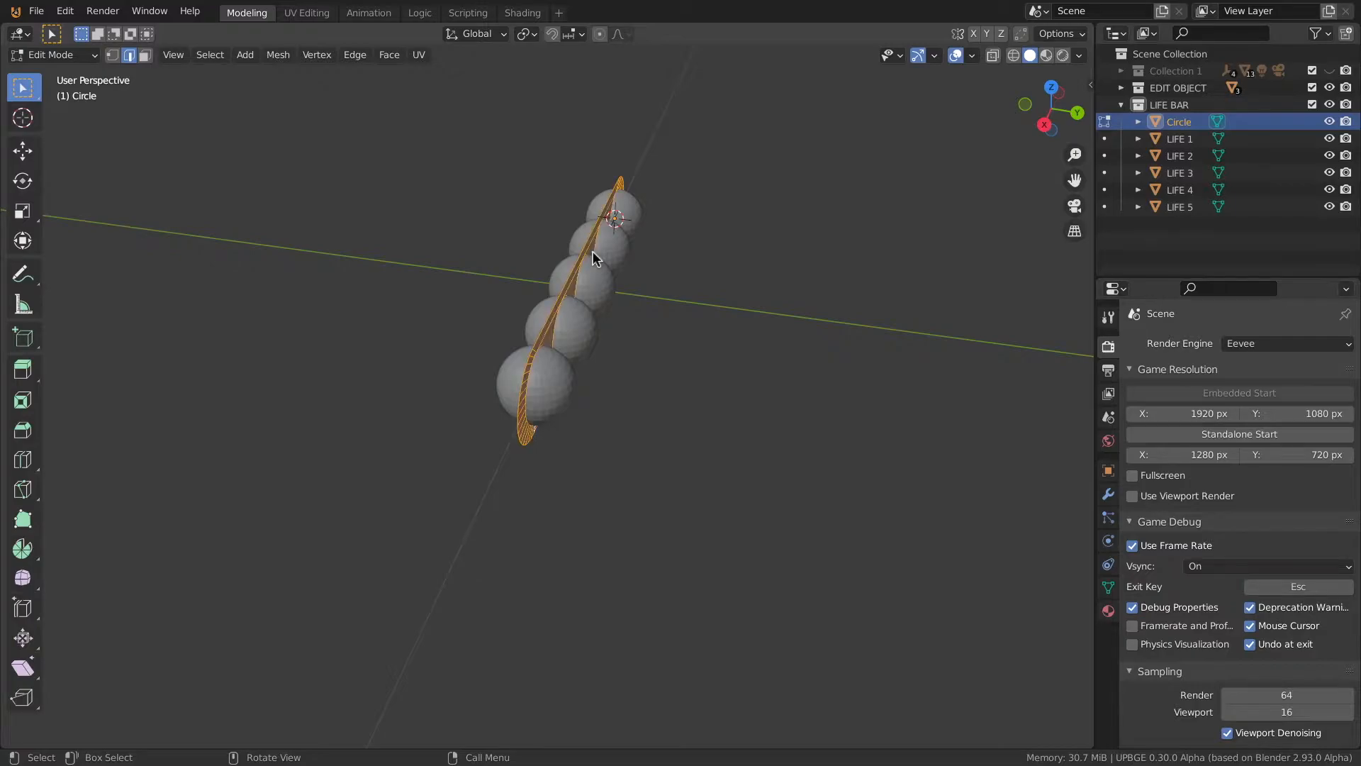
pyautogui.press('KP_3')
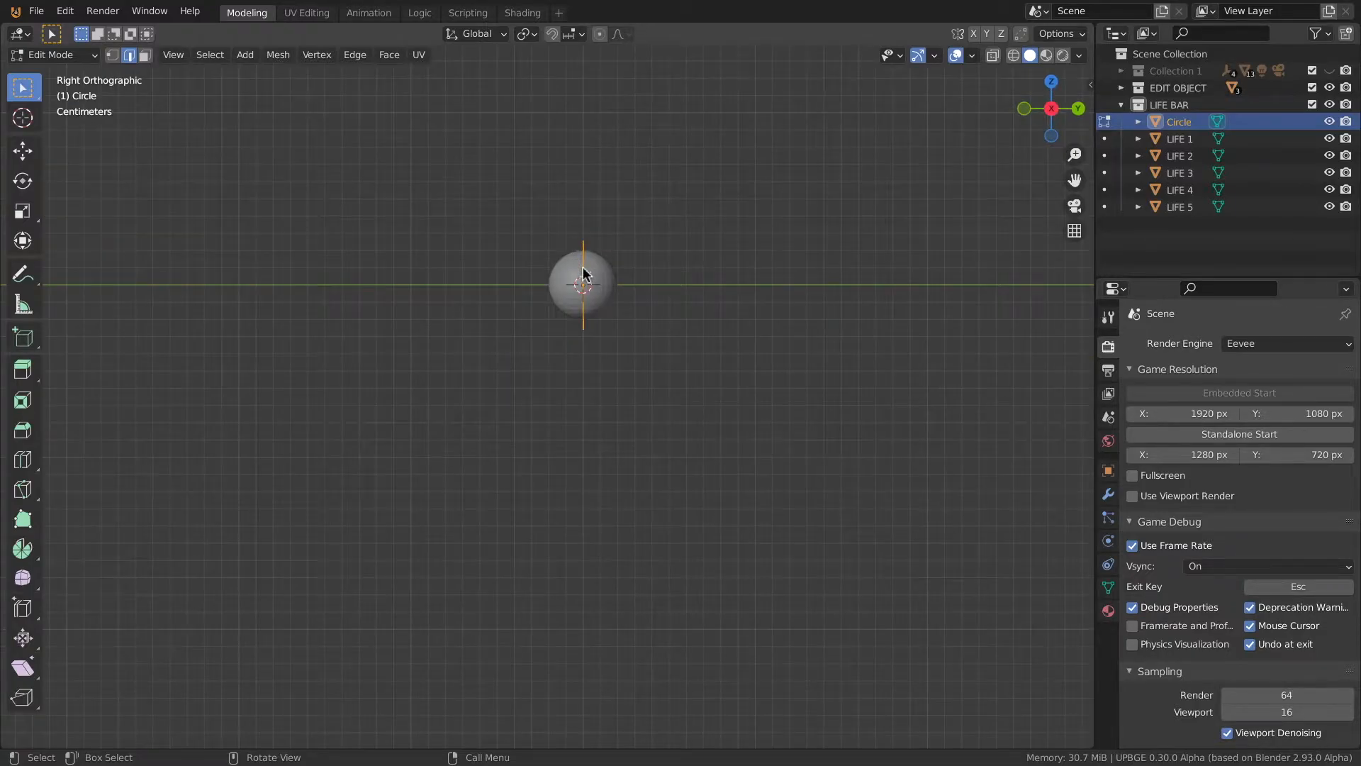
pyautogui.scroll(5, 606, 248)
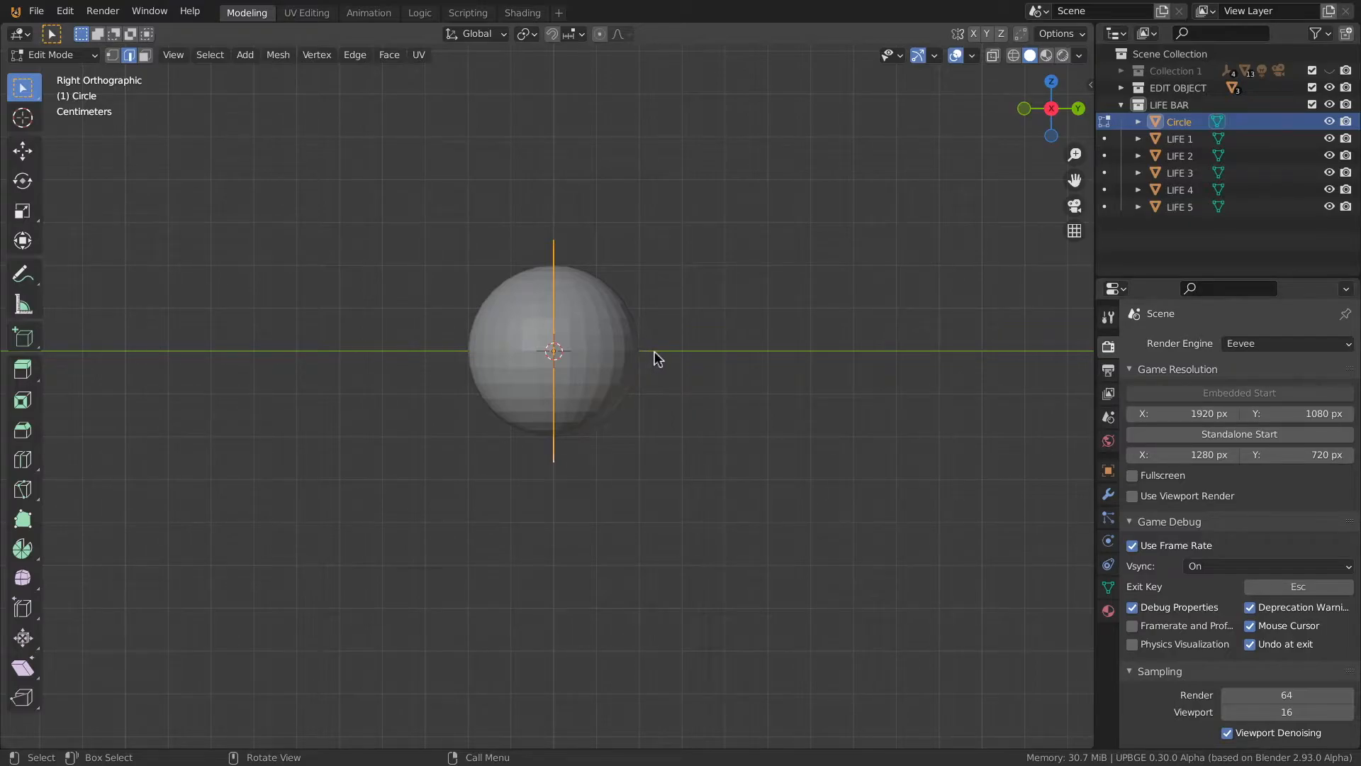
pyautogui.scroll(1, 647, 350)
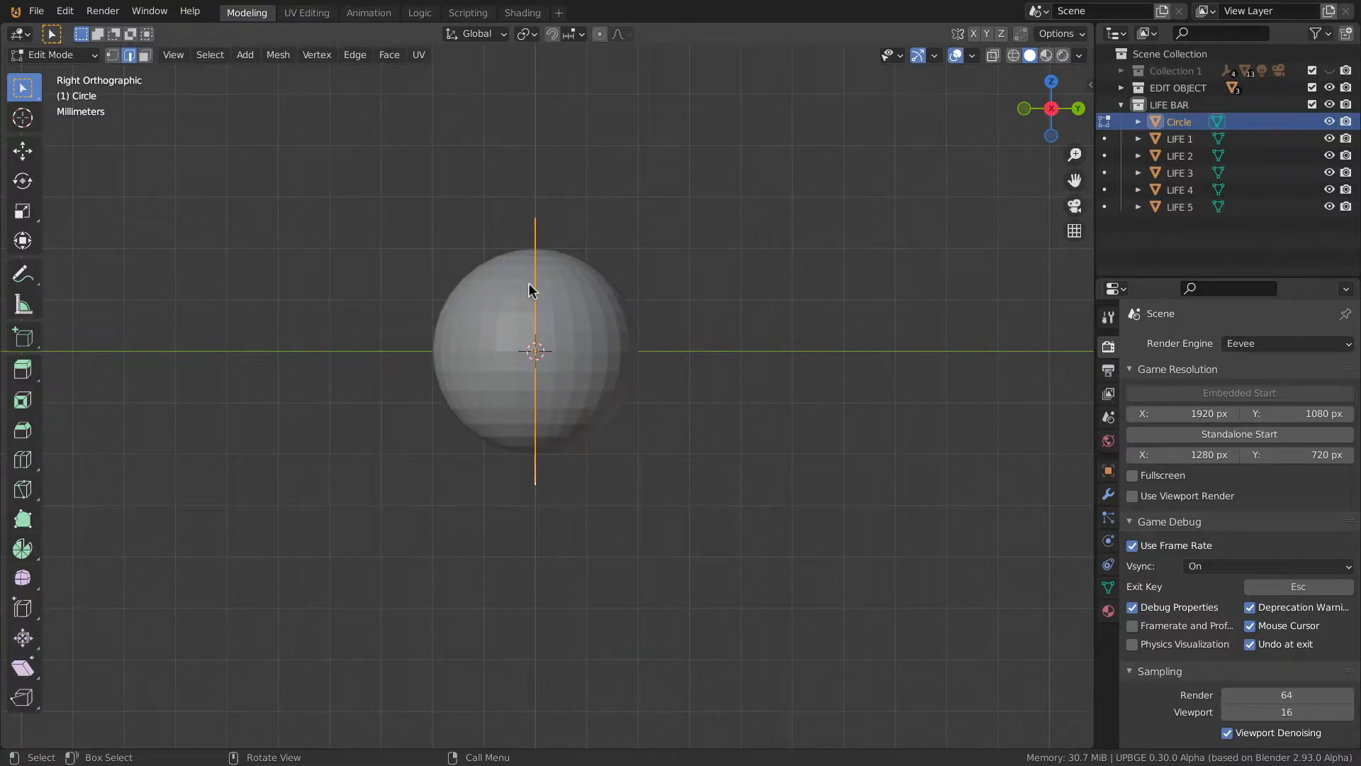
pyautogui.press('e')
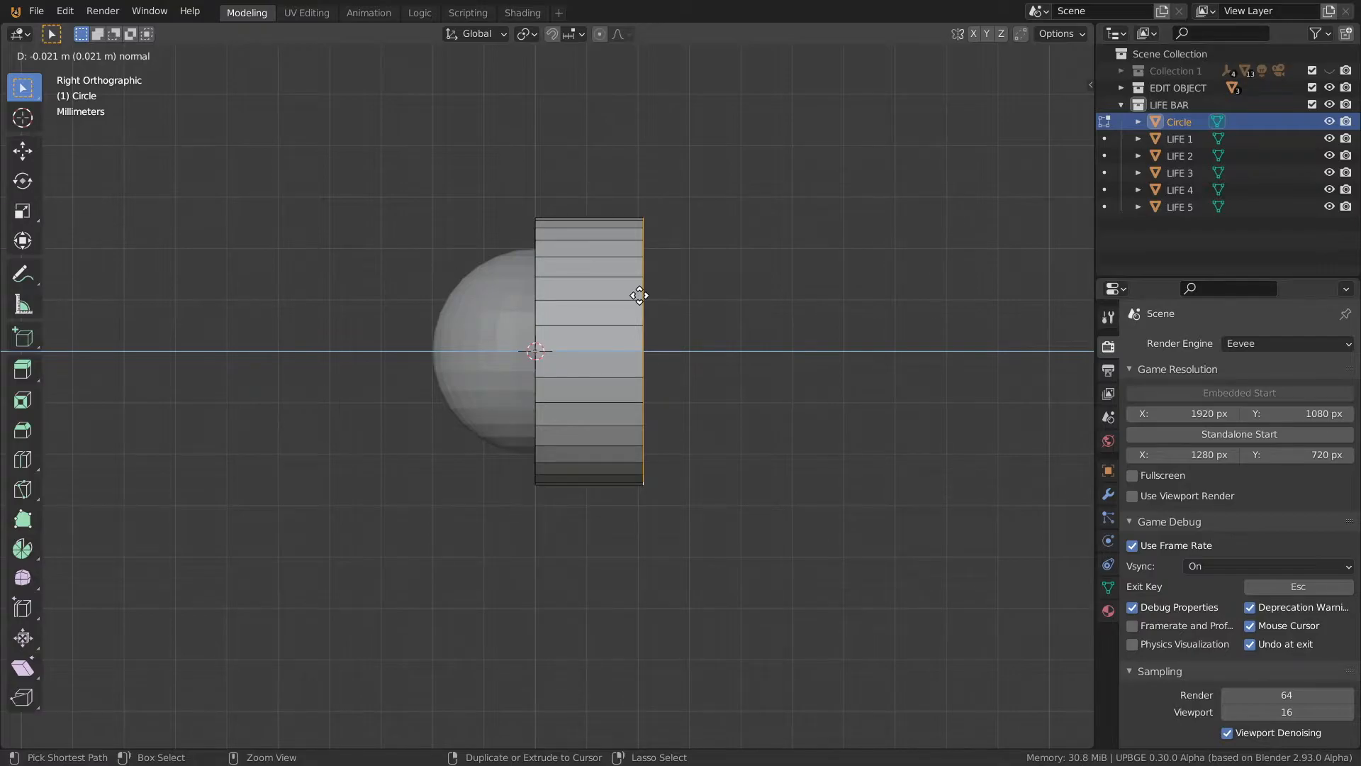
pyautogui.click(639, 295)
# Duplicate the outer edge loop on the frame's extruded rear side in place and separate the copy into its own object
pyautogui.moveTo(556, 246); pyautogui.dragTo(580, 306, button='middle')
pyautogui.scroll(-8, 546, 296)
pyautogui.press('Tab')
pyautogui.press('Tab')
pyautogui.keyDown('shift'); pyautogui.moveTo(236, 298); pyautogui.dragTo(195, 273, button='middle'); pyautogui.keyUp('shift')
pyautogui.moveTo(497, 301); pyautogui.dragTo(258, 334, button='middle')
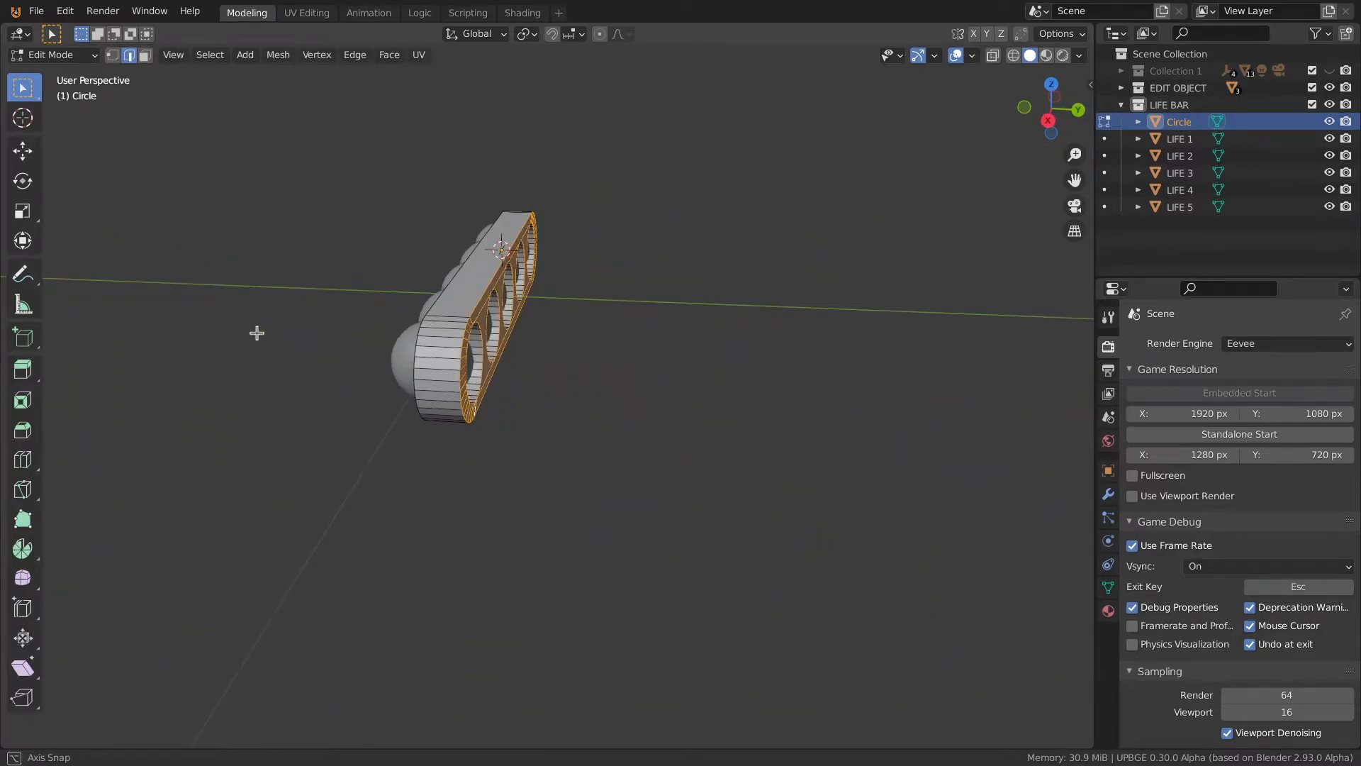
pyautogui.scroll(5, 493, 286)
pyautogui.click(509, 277)
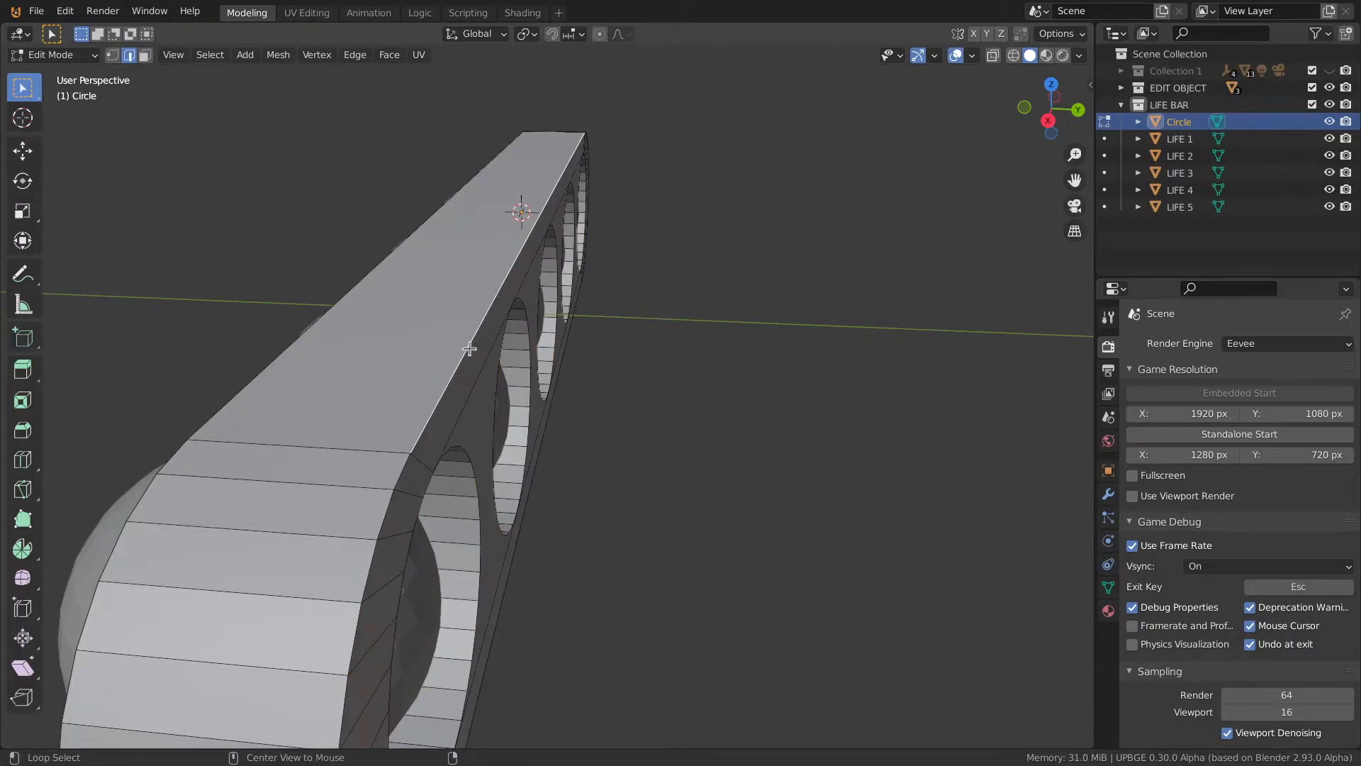
pyautogui.keyDown('alt'); pyautogui.click(445, 398); pyautogui.keyUp('alt')
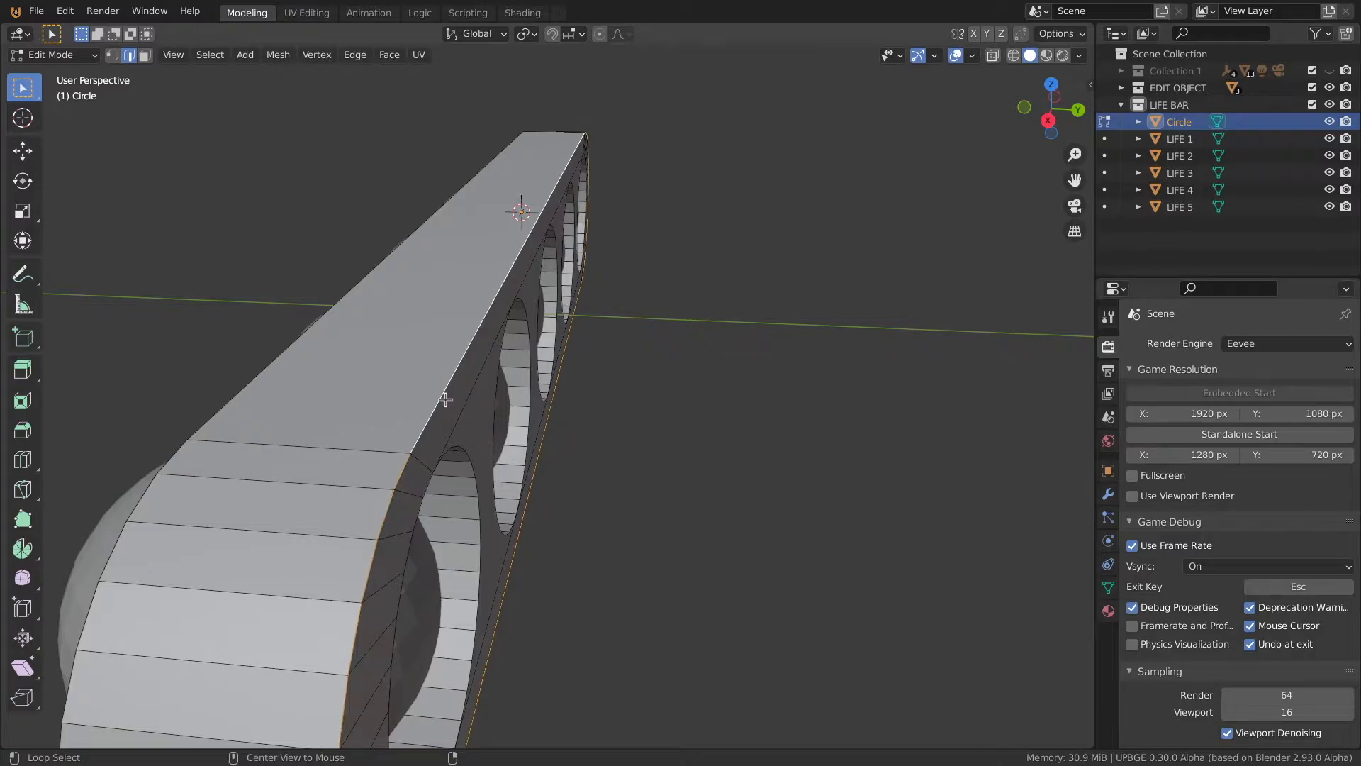
pyautogui.moveTo(387, 298); pyautogui.dragTo(426, 290, button='middle')
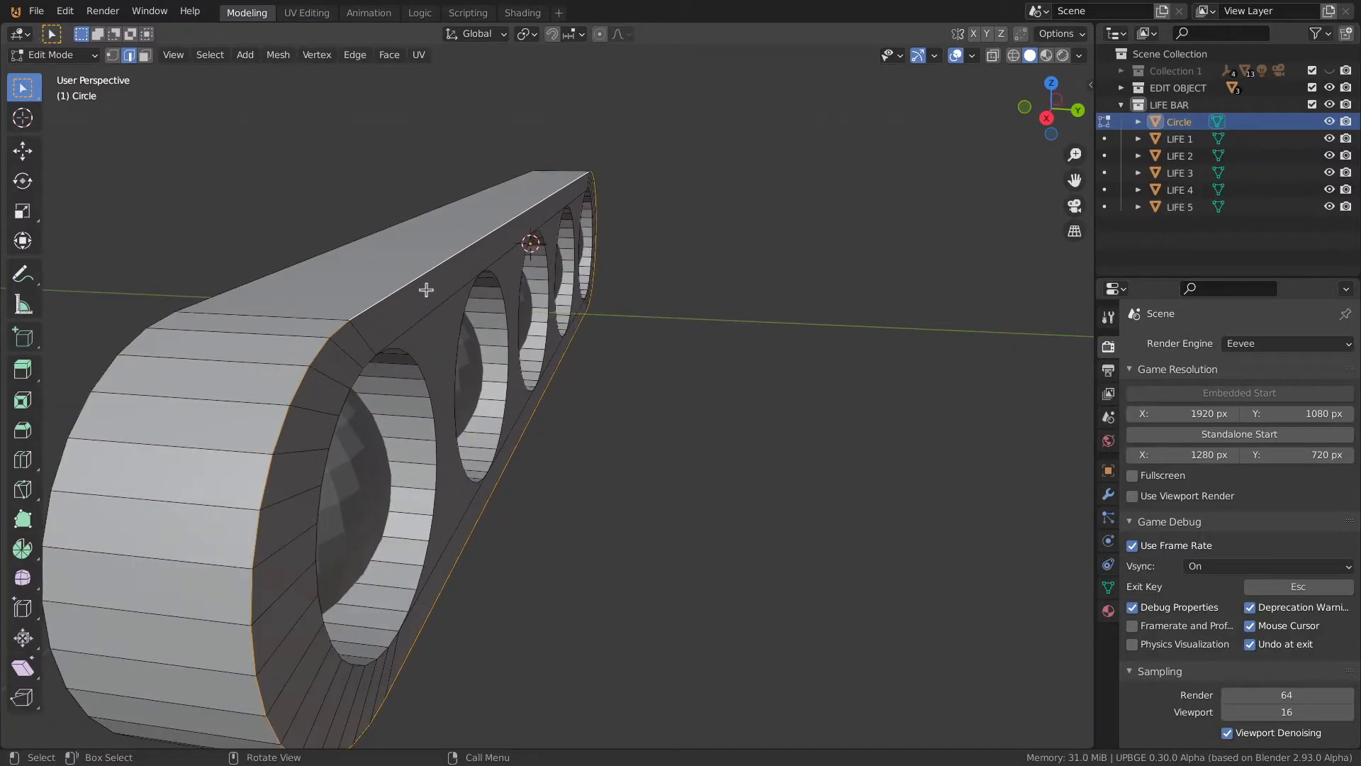
pyautogui.press('e')
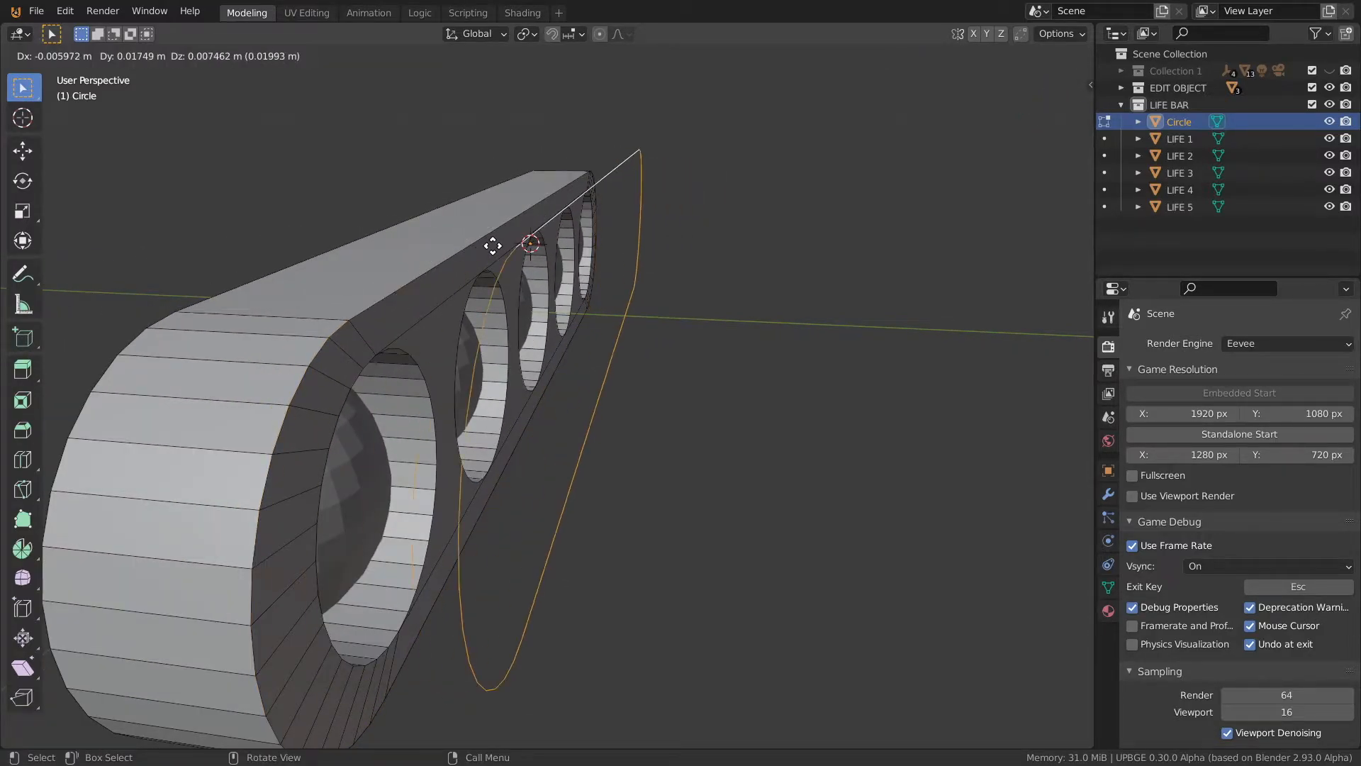
pyautogui.press('Escape')
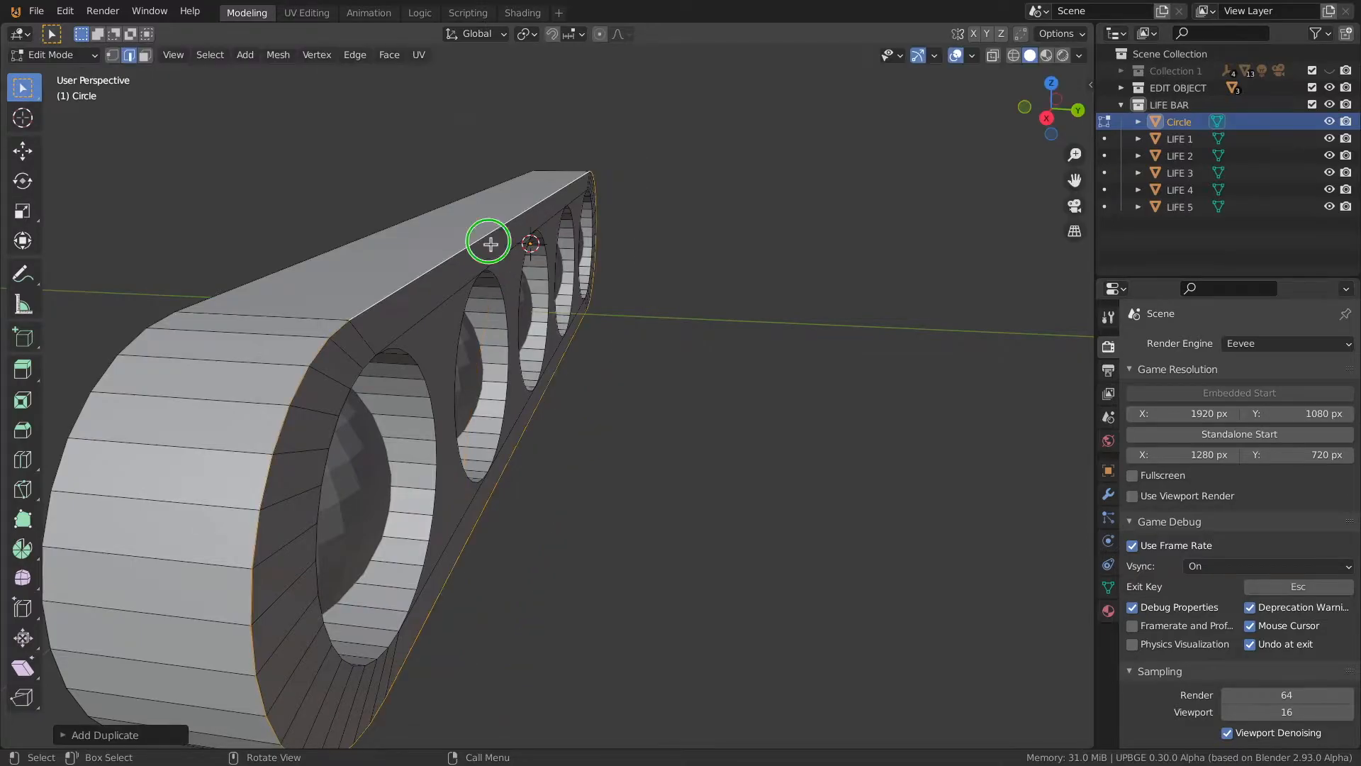
pyautogui.press('p')
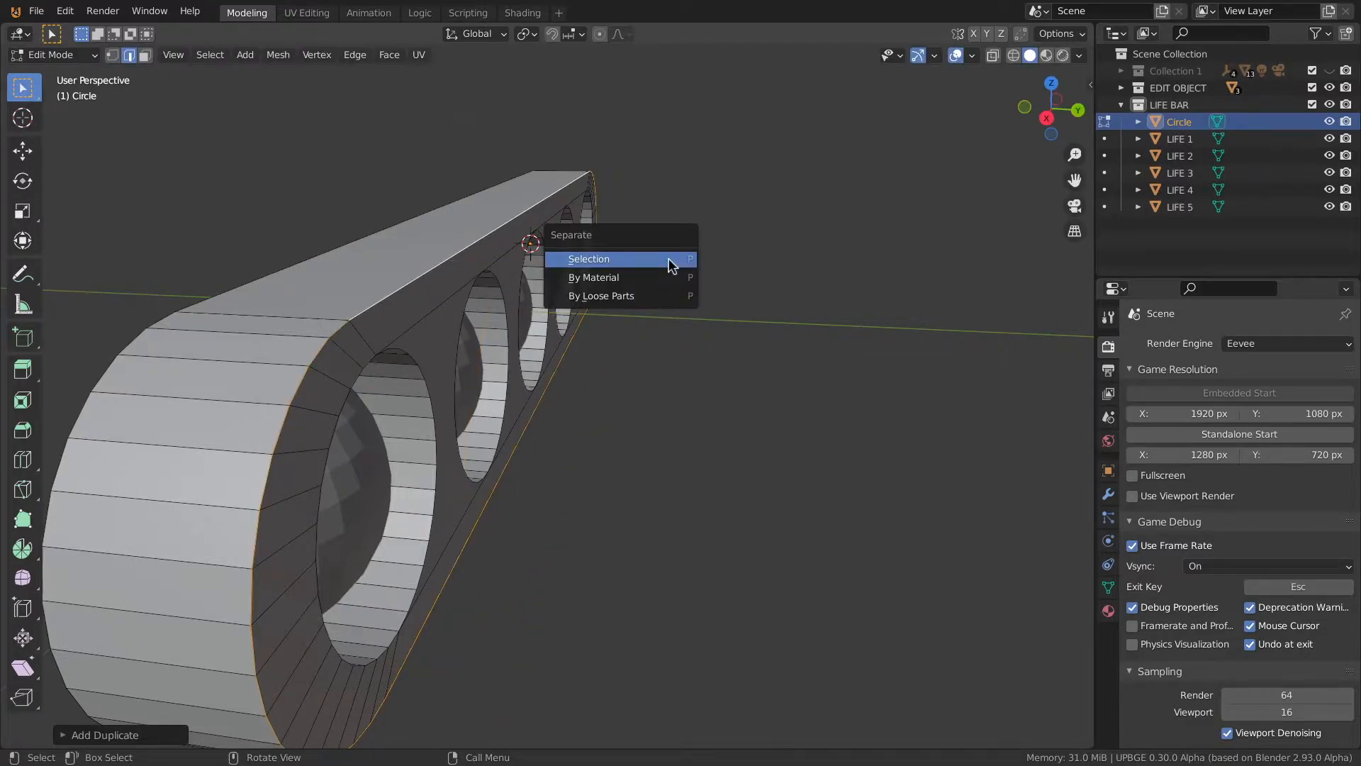
pyautogui.click(617, 260)
pyautogui.click(478, 247)
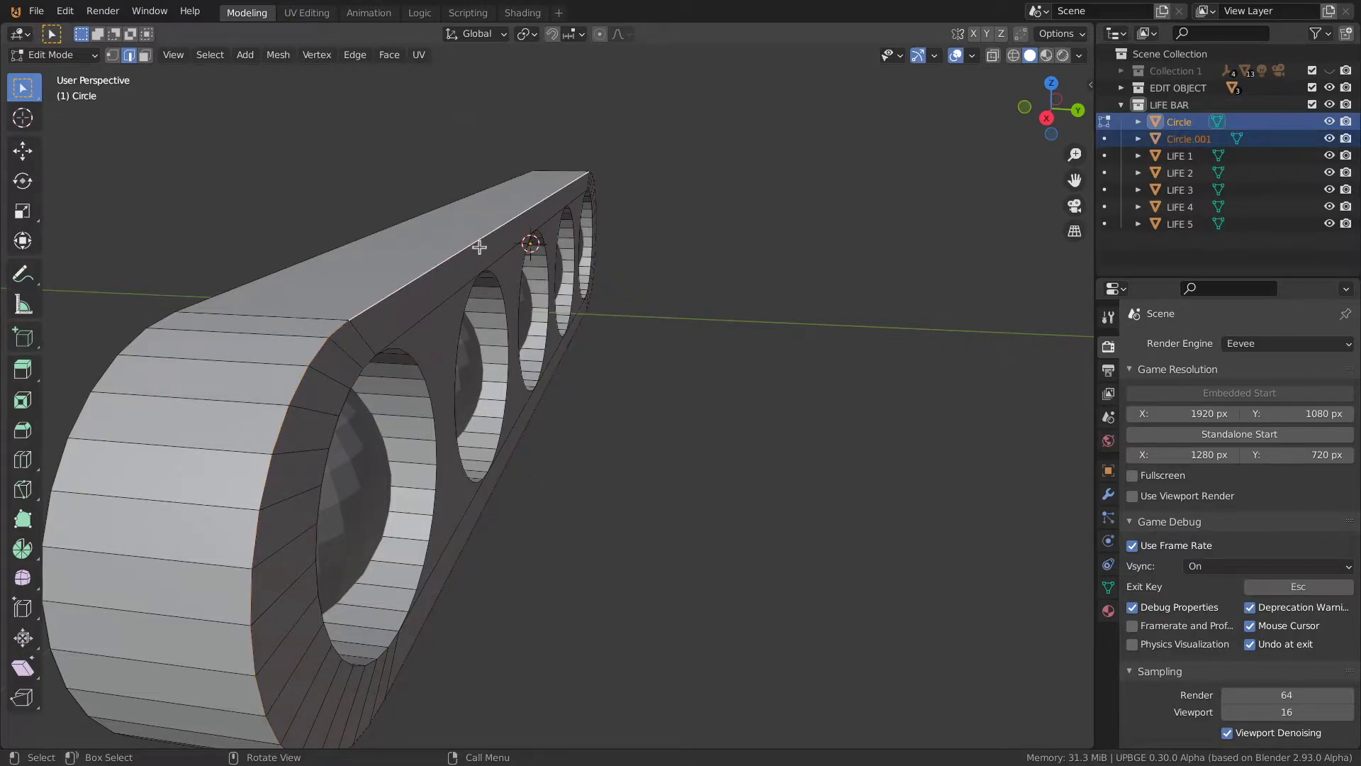
# Select the whole edge loop of the separated outline object in edit mode and fill it with a face
pyautogui.press('Tab')
pyautogui.click(479, 249)
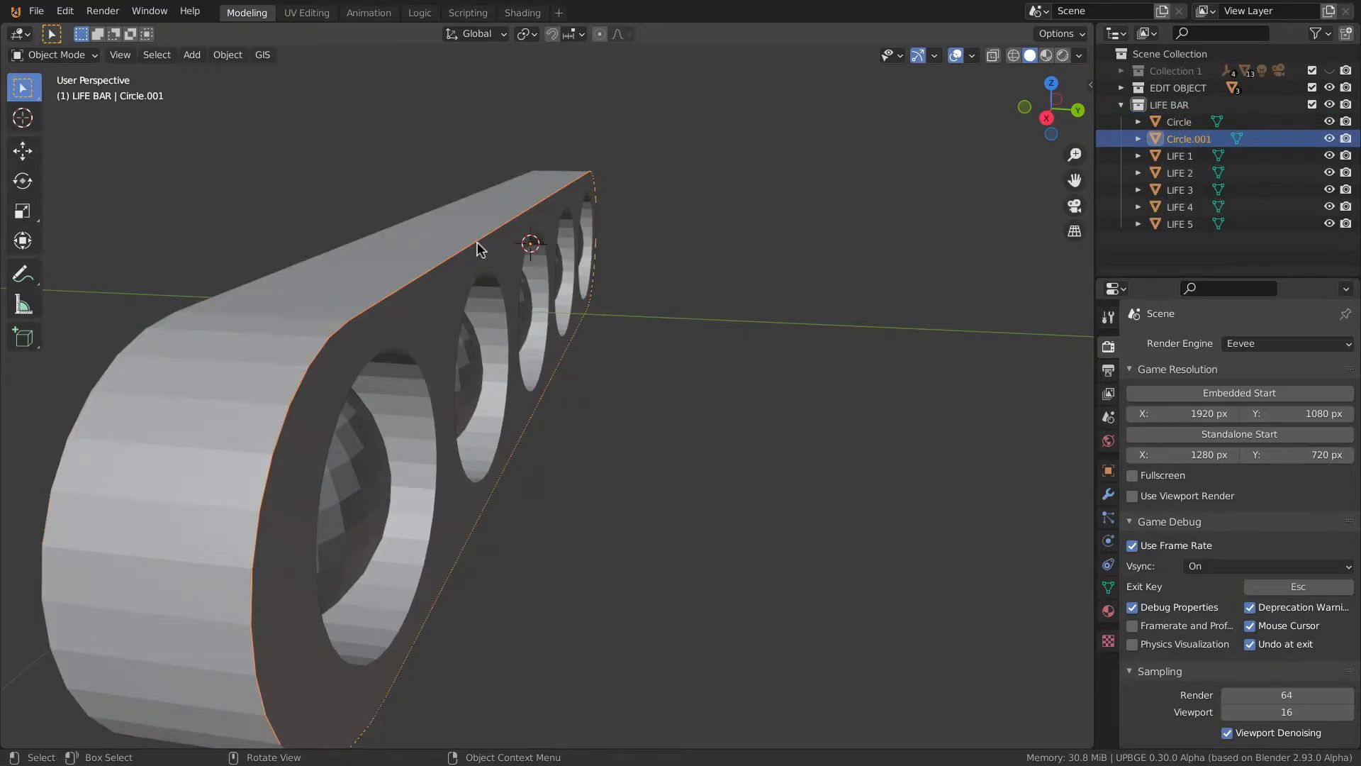
pyautogui.press('g')
pyautogui.rightClick(489, 247)
pyautogui.press('Tab')
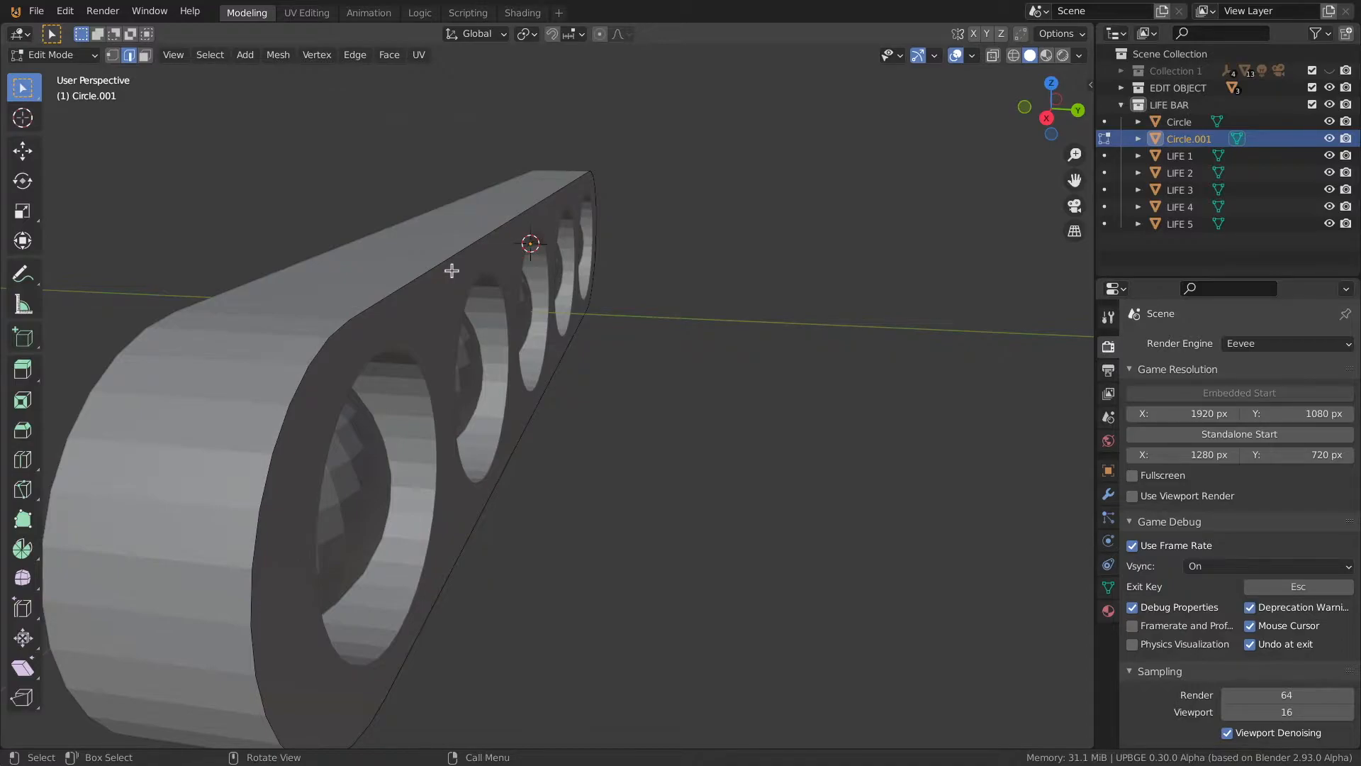
pyautogui.keyDown('alt'); pyautogui.click(452, 270); pyautogui.keyUp('alt')
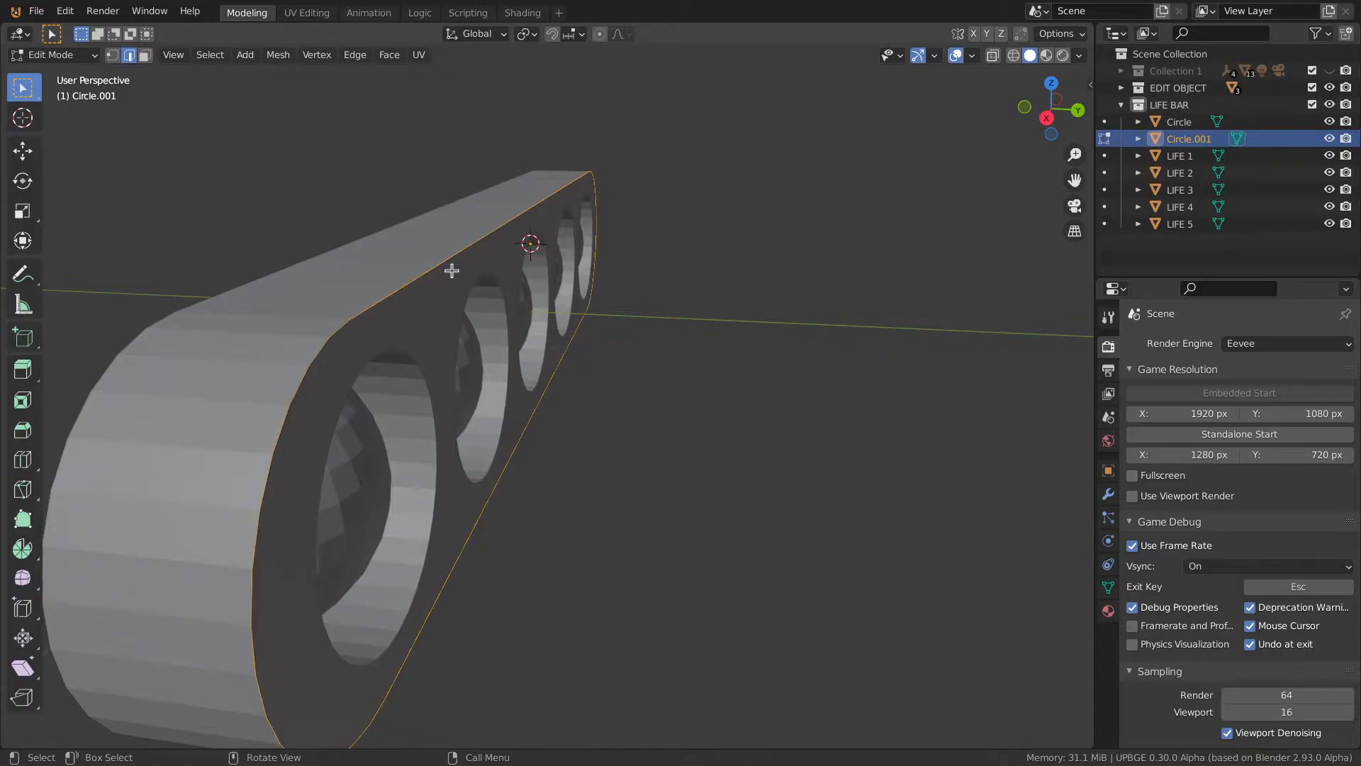
pyautogui.press('f')
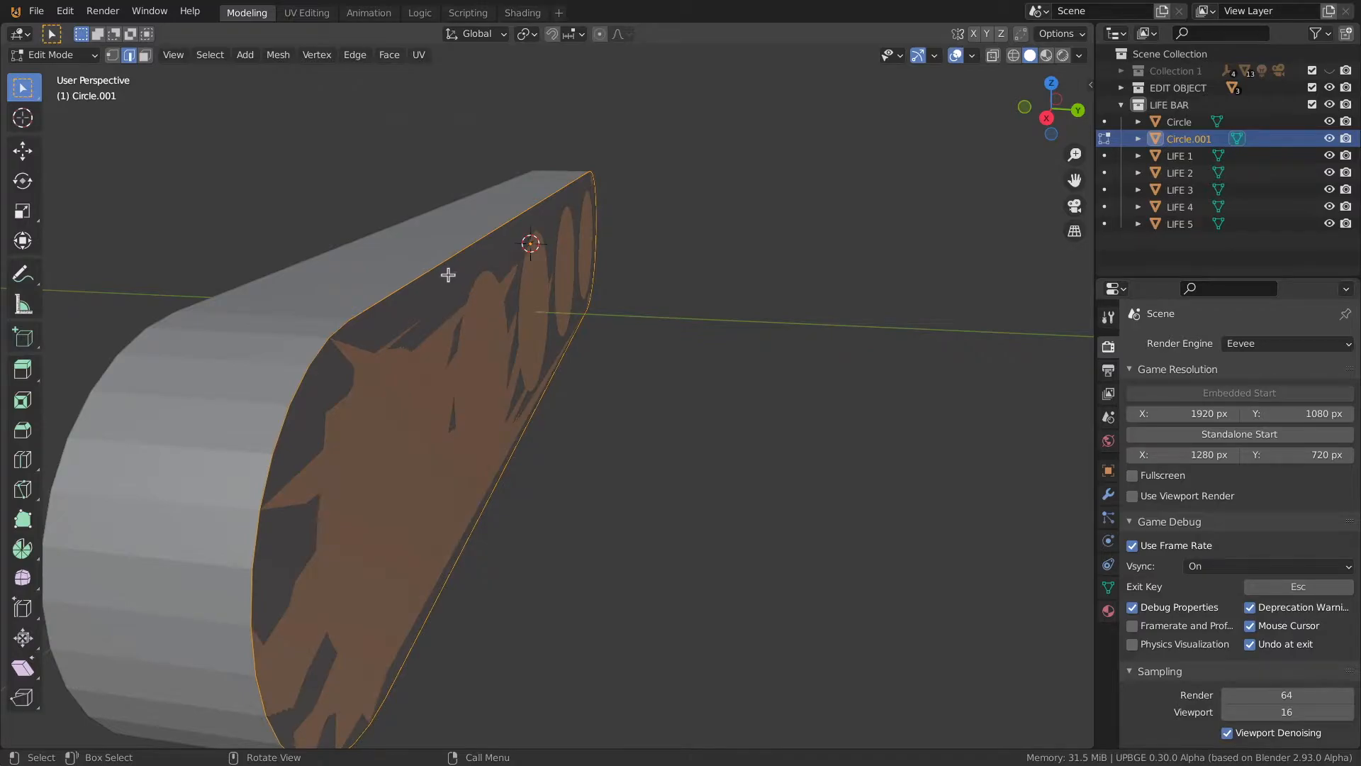
# Move the filled outline face about 0.001 m toward positive Y, away from the frame, in the right side view
pyautogui.press('KP_1')
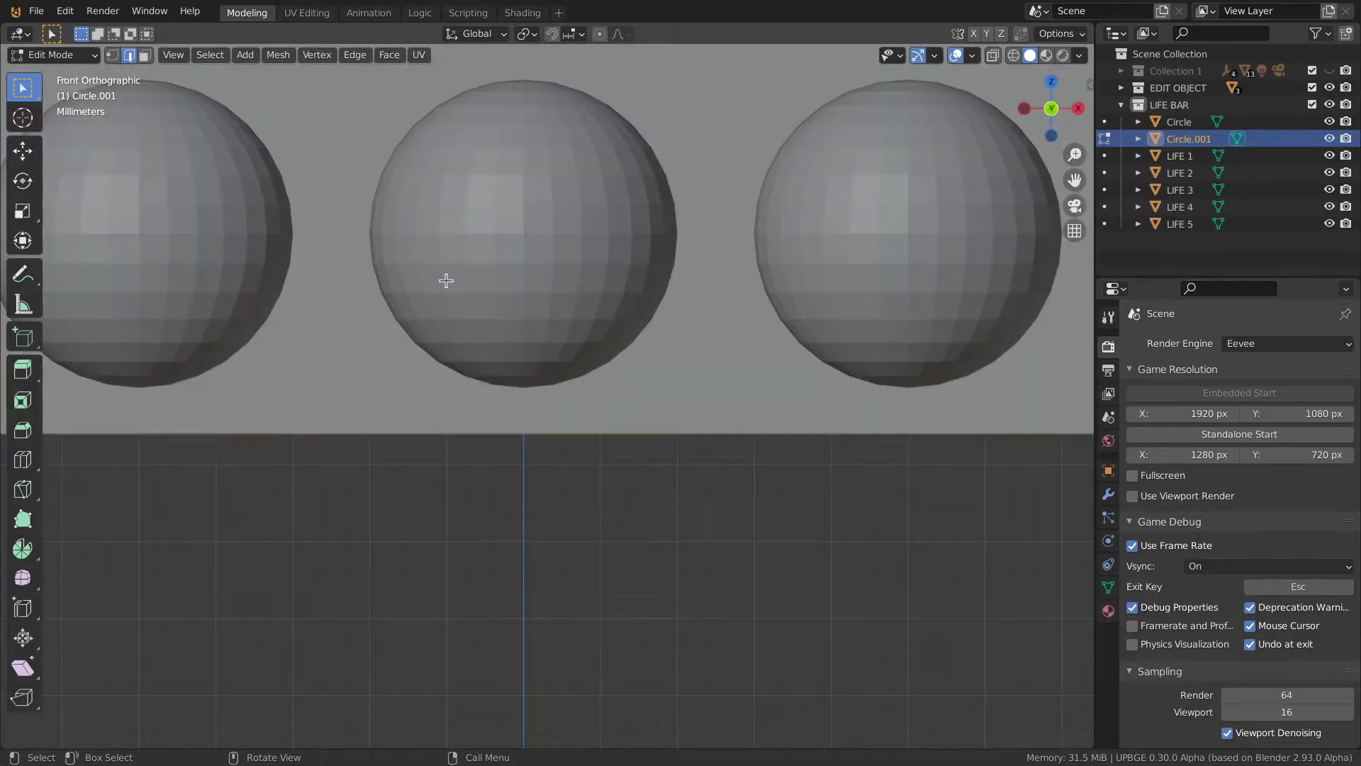
pyautogui.press('KP_3')
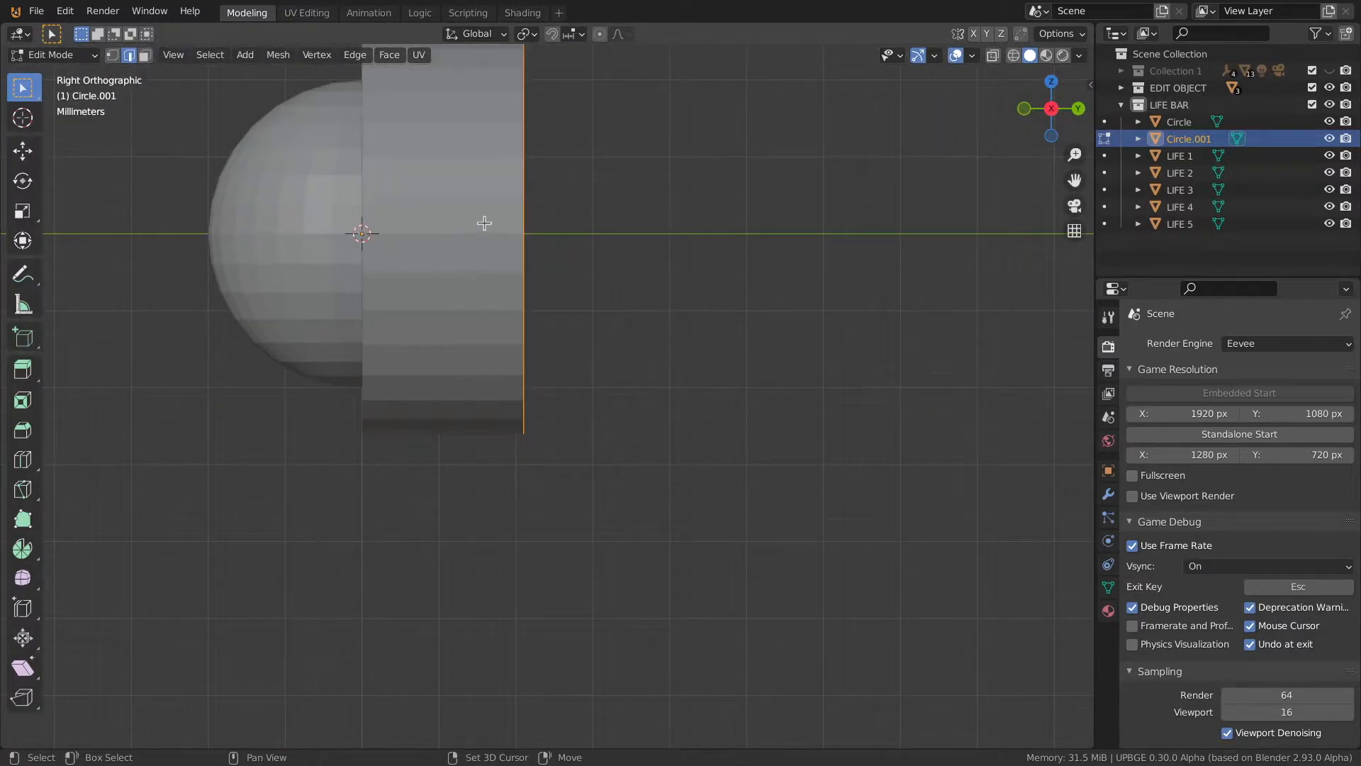
pyautogui.scroll(2, 441, 262)
pyautogui.scroll(3, 467, 422)
pyautogui.scroll(2, 460, 408)
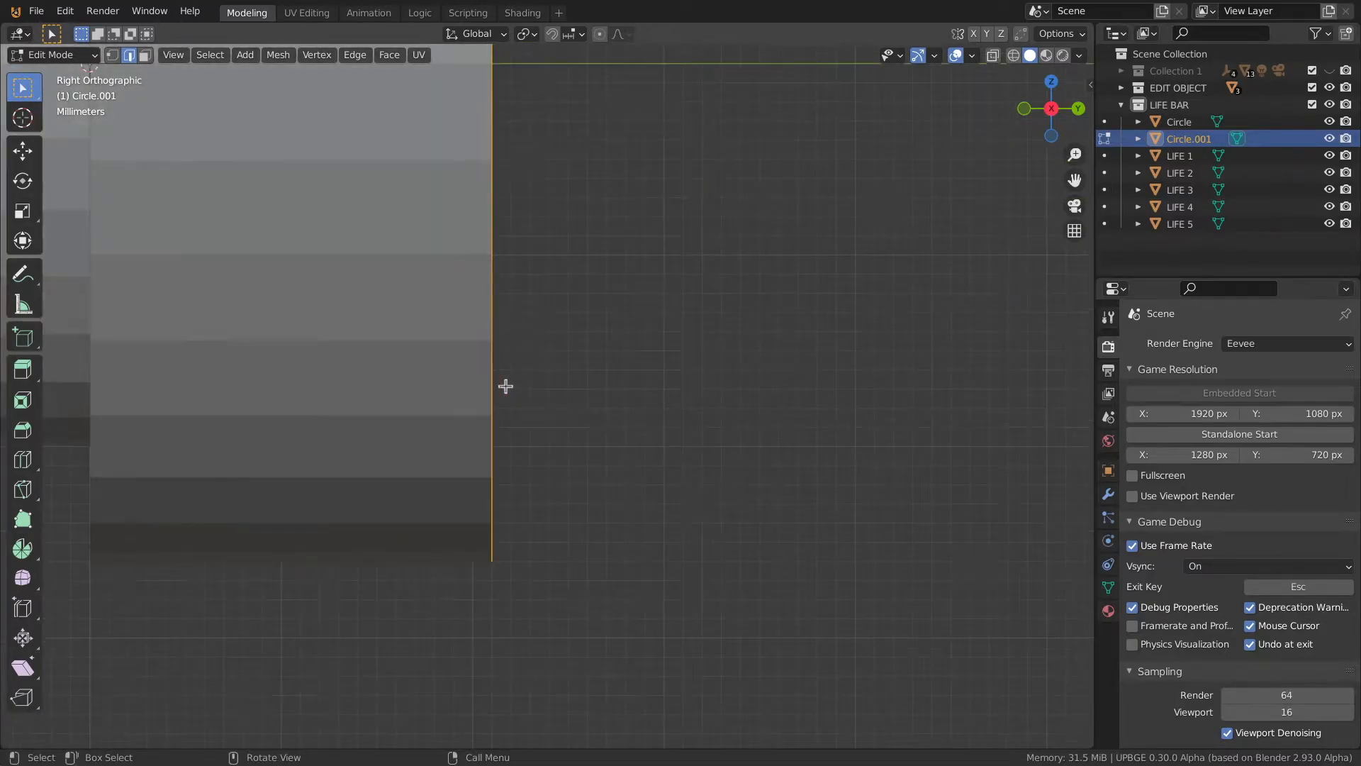
pyautogui.scroll(-2, 471, 227)
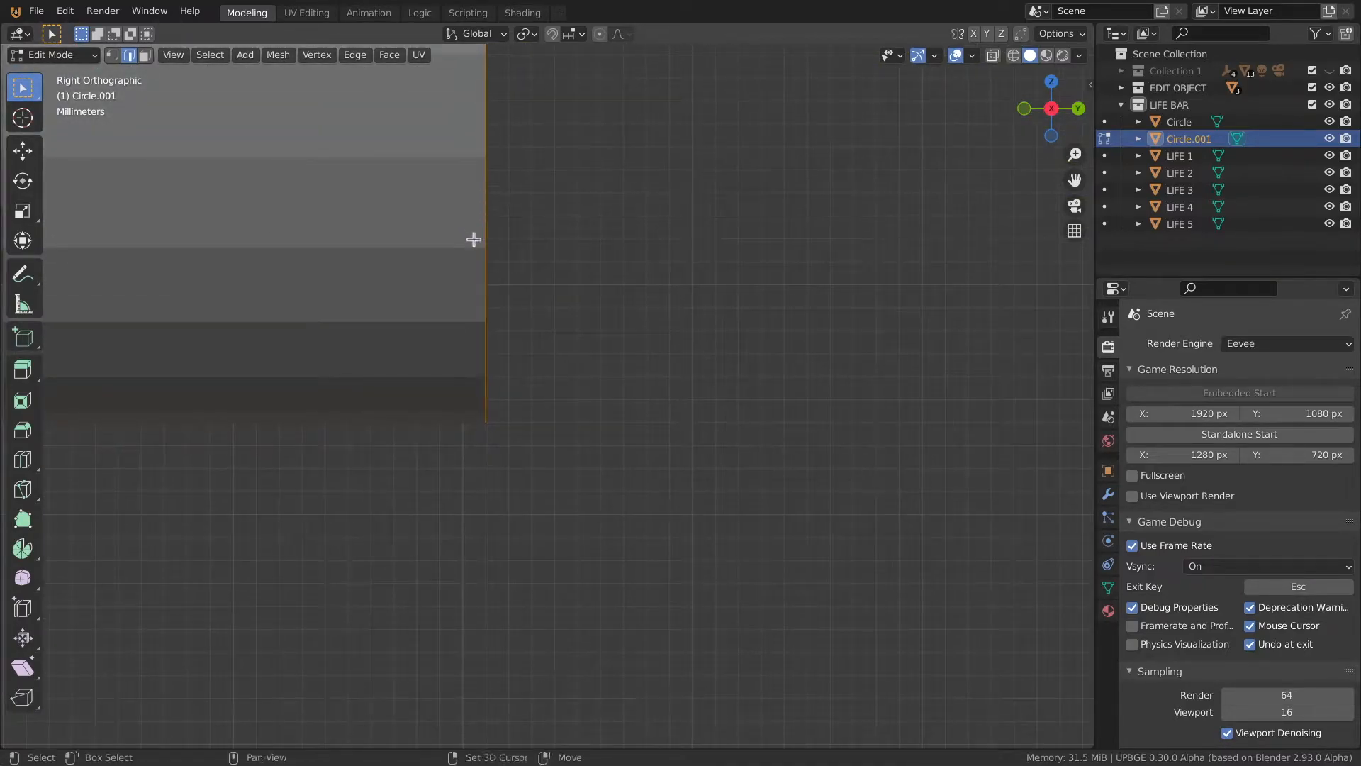
pyautogui.scroll(-2, 440, 440)
pyautogui.scroll(-2, 455, 452)
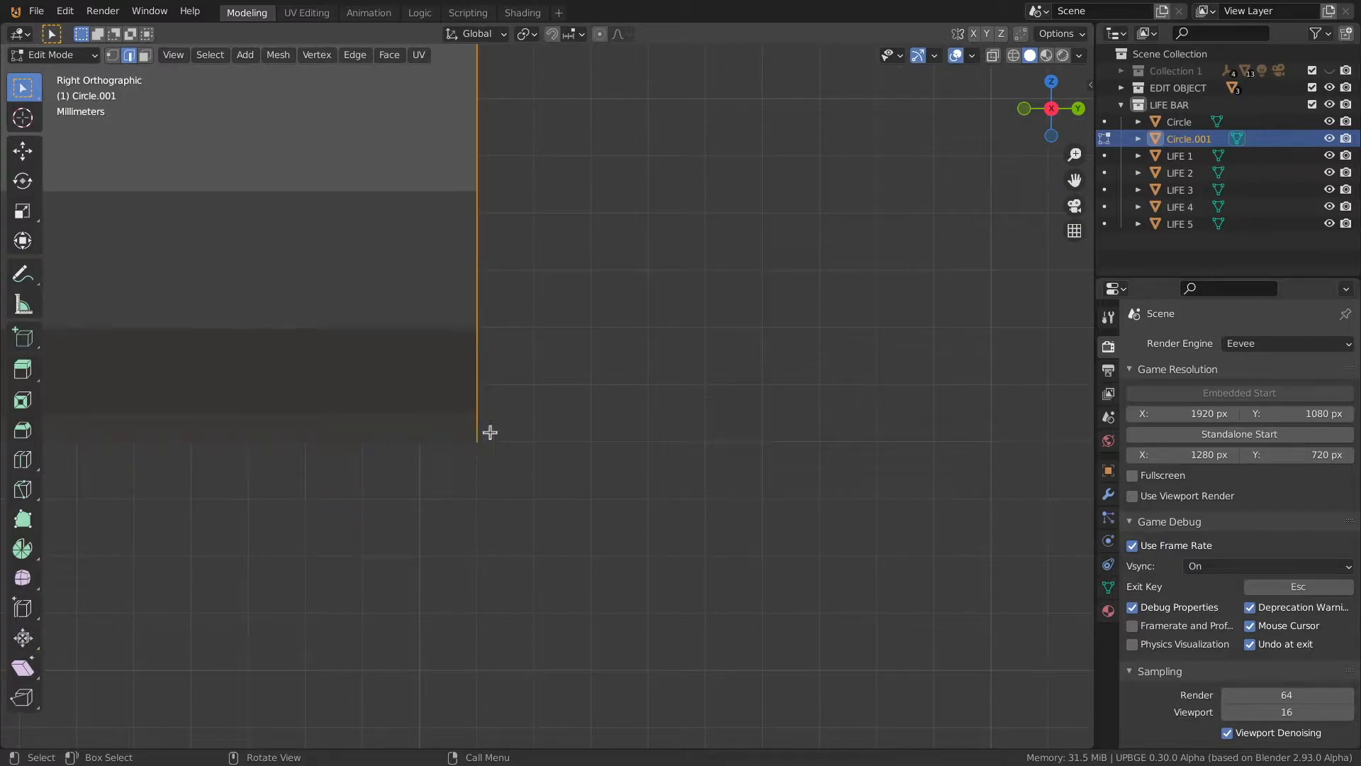
pyautogui.scroll(1, 477, 441)
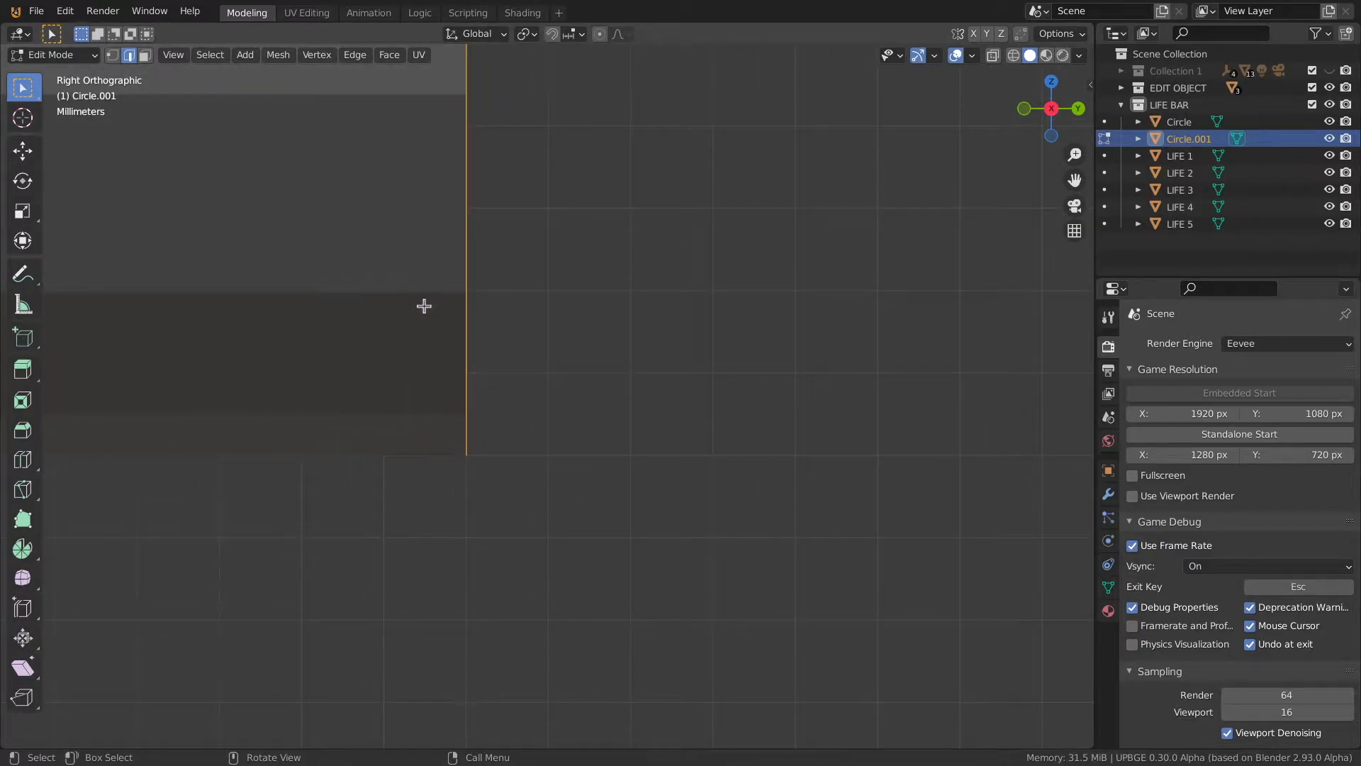
pyautogui.press('g')
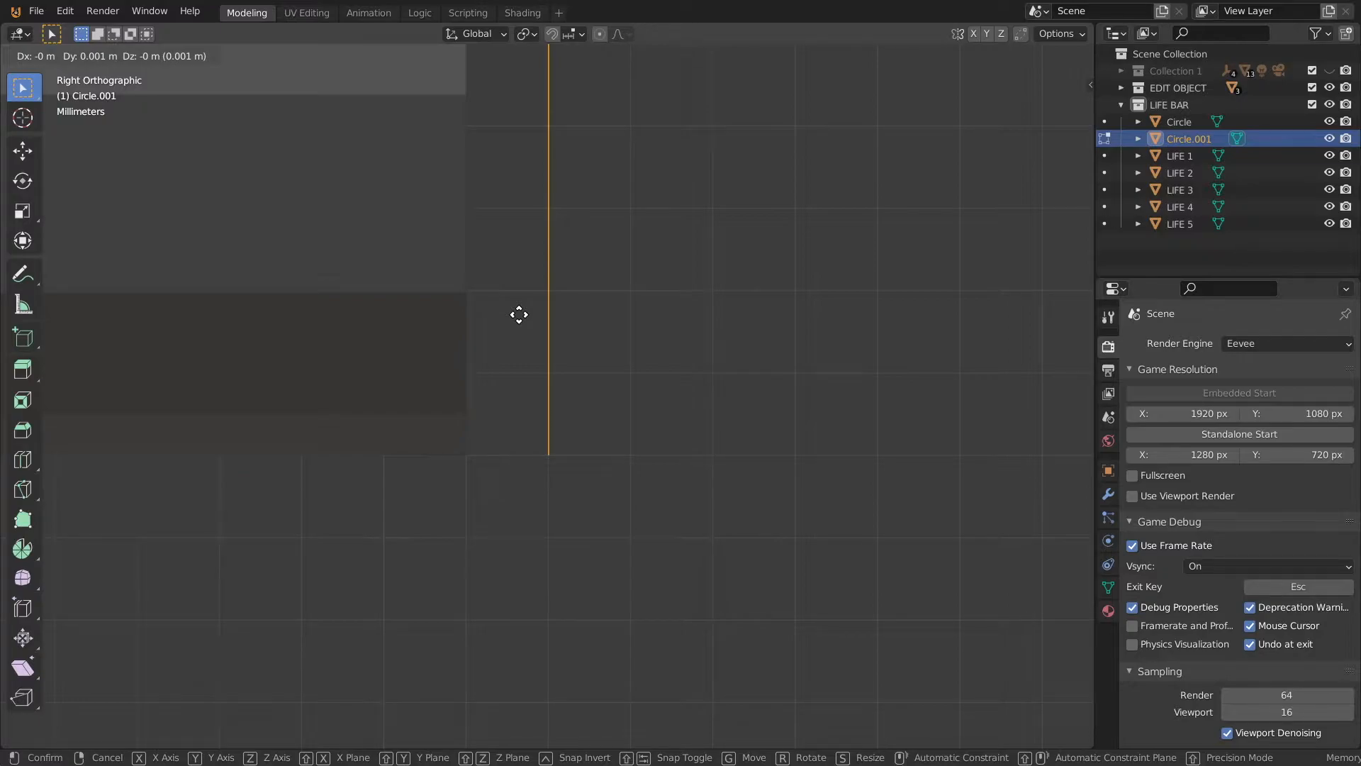
pyautogui.click(517, 313)
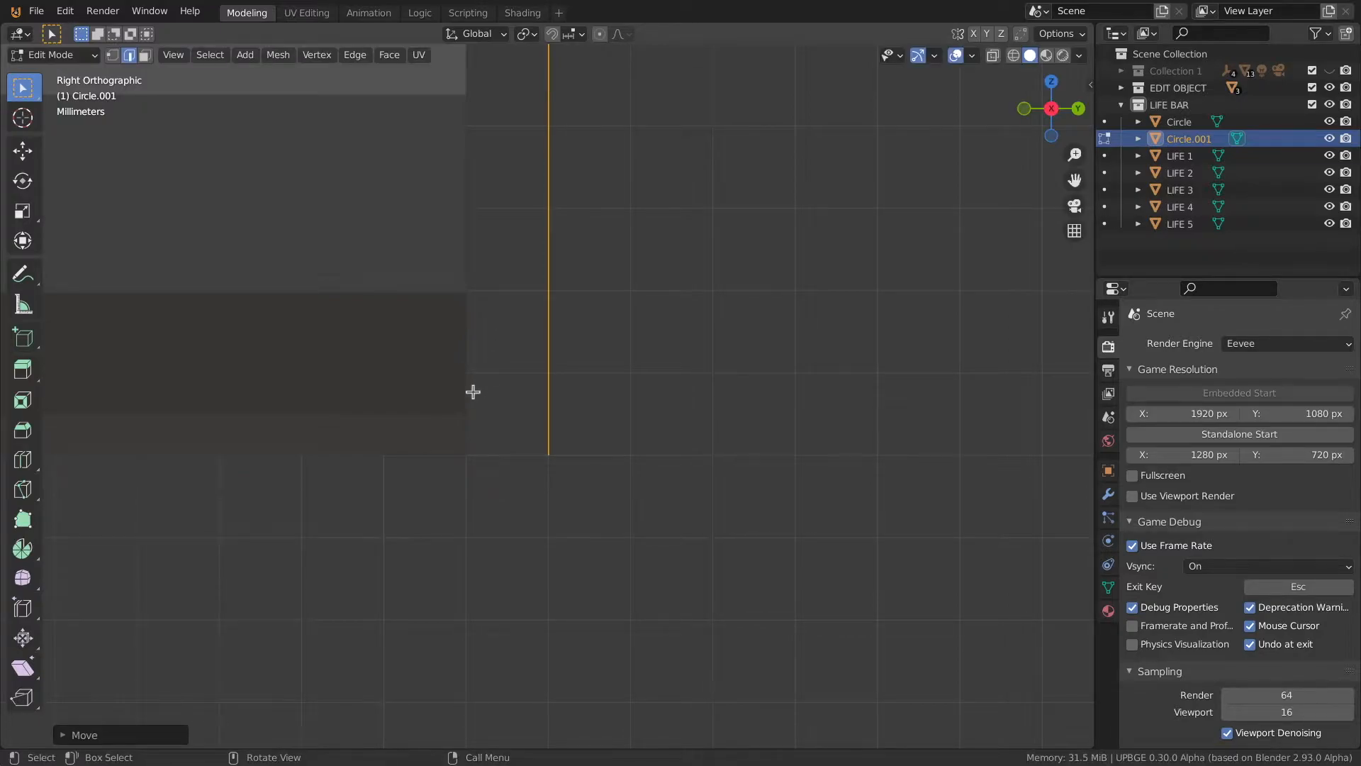
pyautogui.press('Tab')
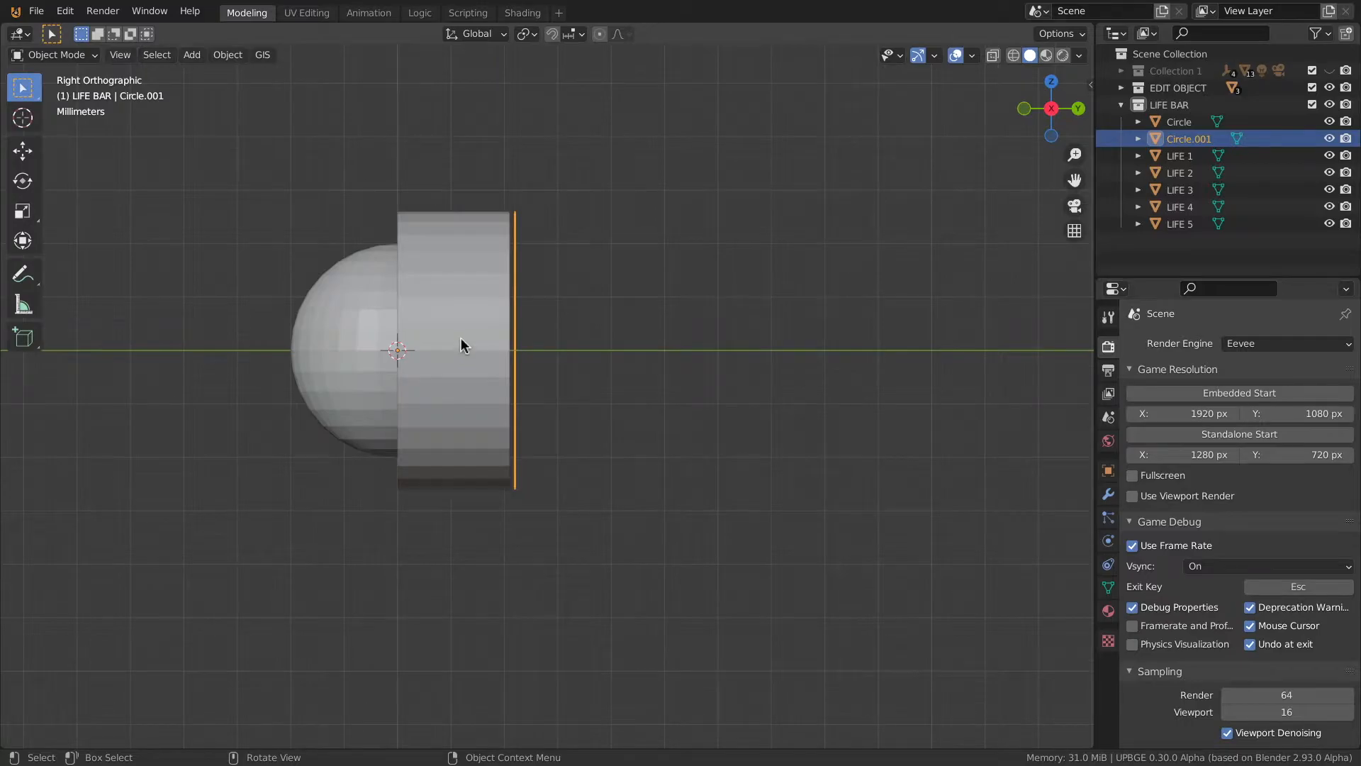
# Extrude the filled outline face about 0.002 m toward positive Y to form a thin back plate
pyautogui.moveTo(462, 345); pyautogui.dragTo(533, 346, button='middle')
pyautogui.press('Tab')
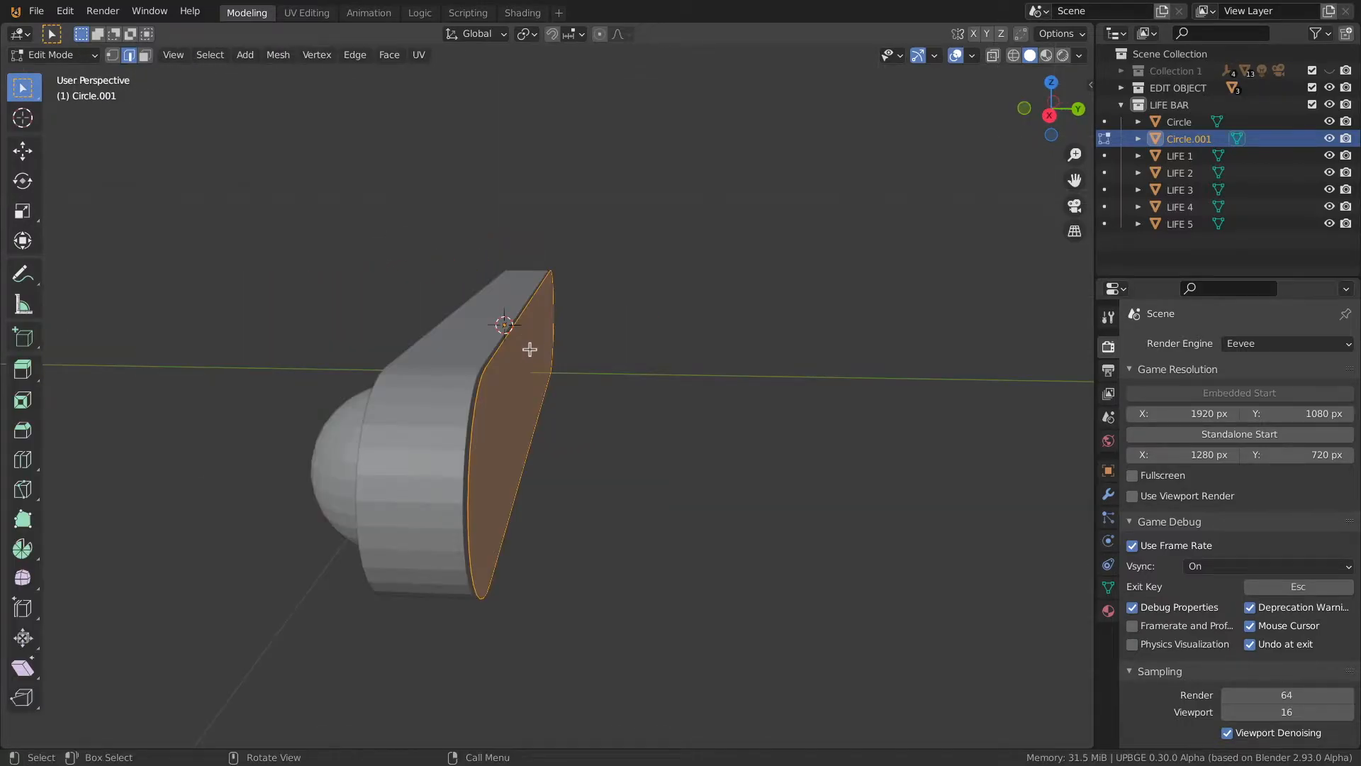
pyautogui.press('KP_3')
pyautogui.scroll(2, 538, 272)
pyautogui.press('e')
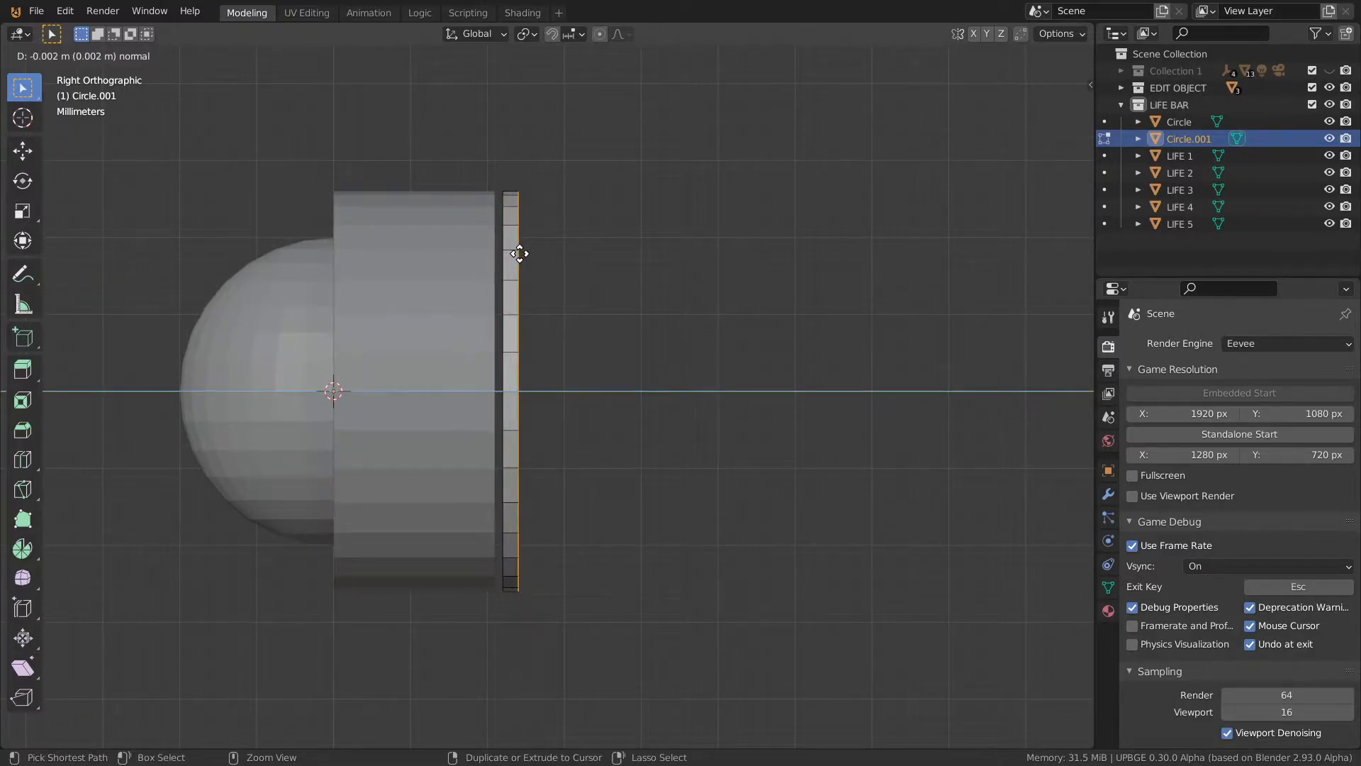
pyautogui.click(522, 253)
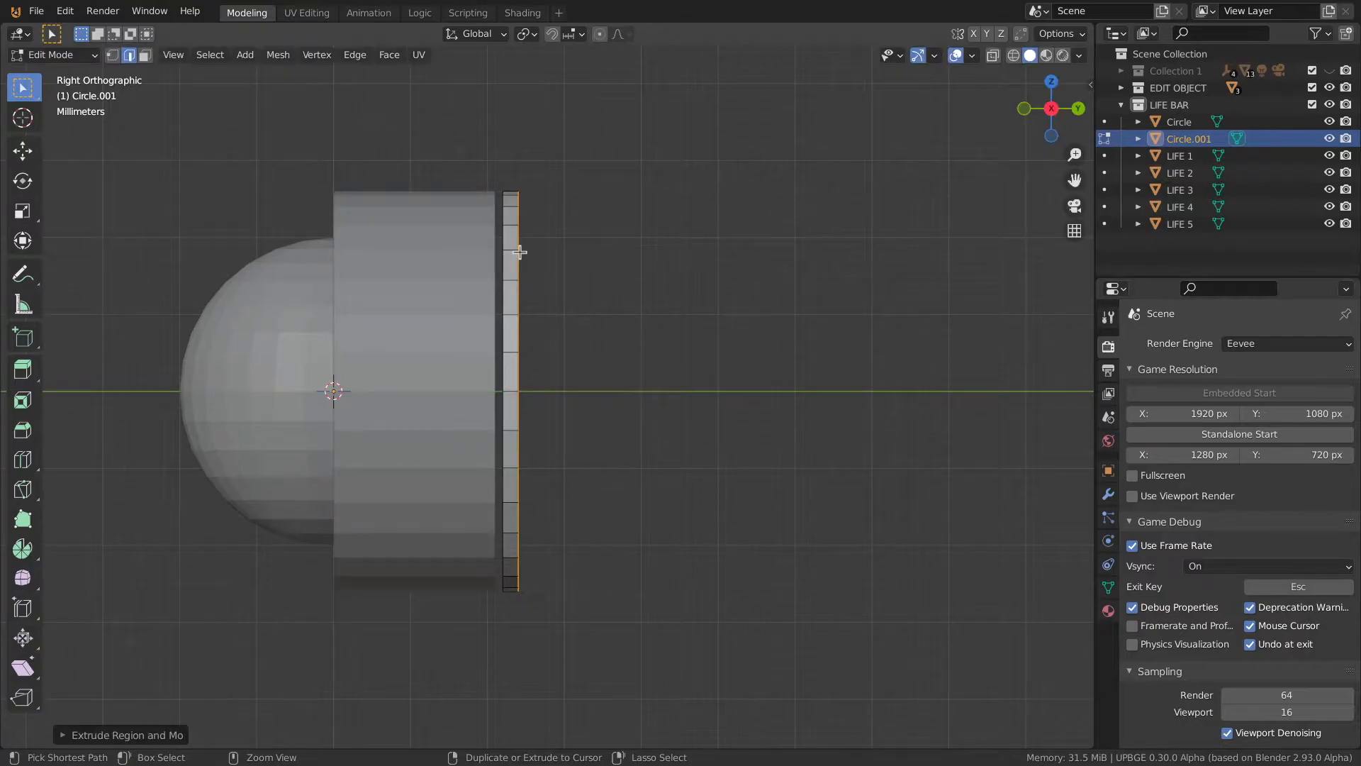
pyautogui.press('Tab')
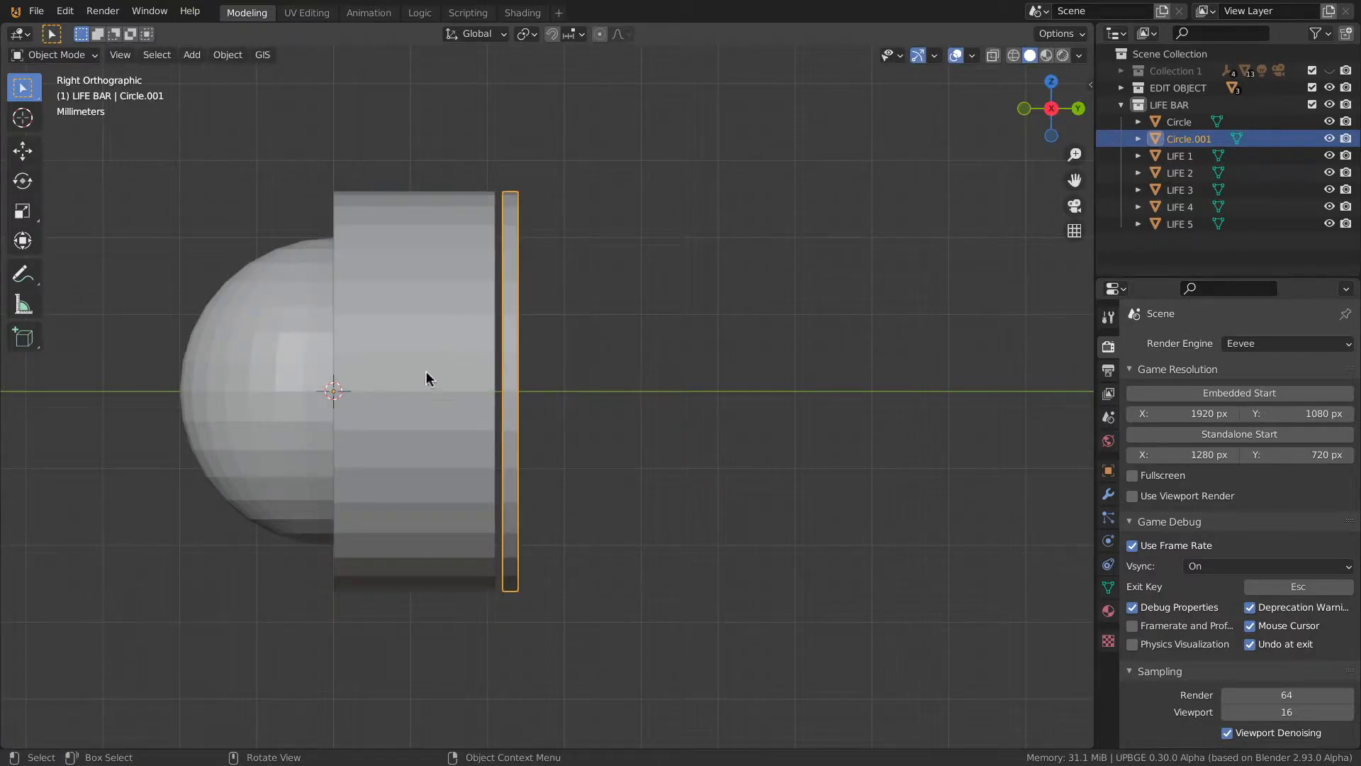
# Set the back plate's origin to its geometry
pyautogui.click(229, 56)
pyautogui.moveTo(274, 102)
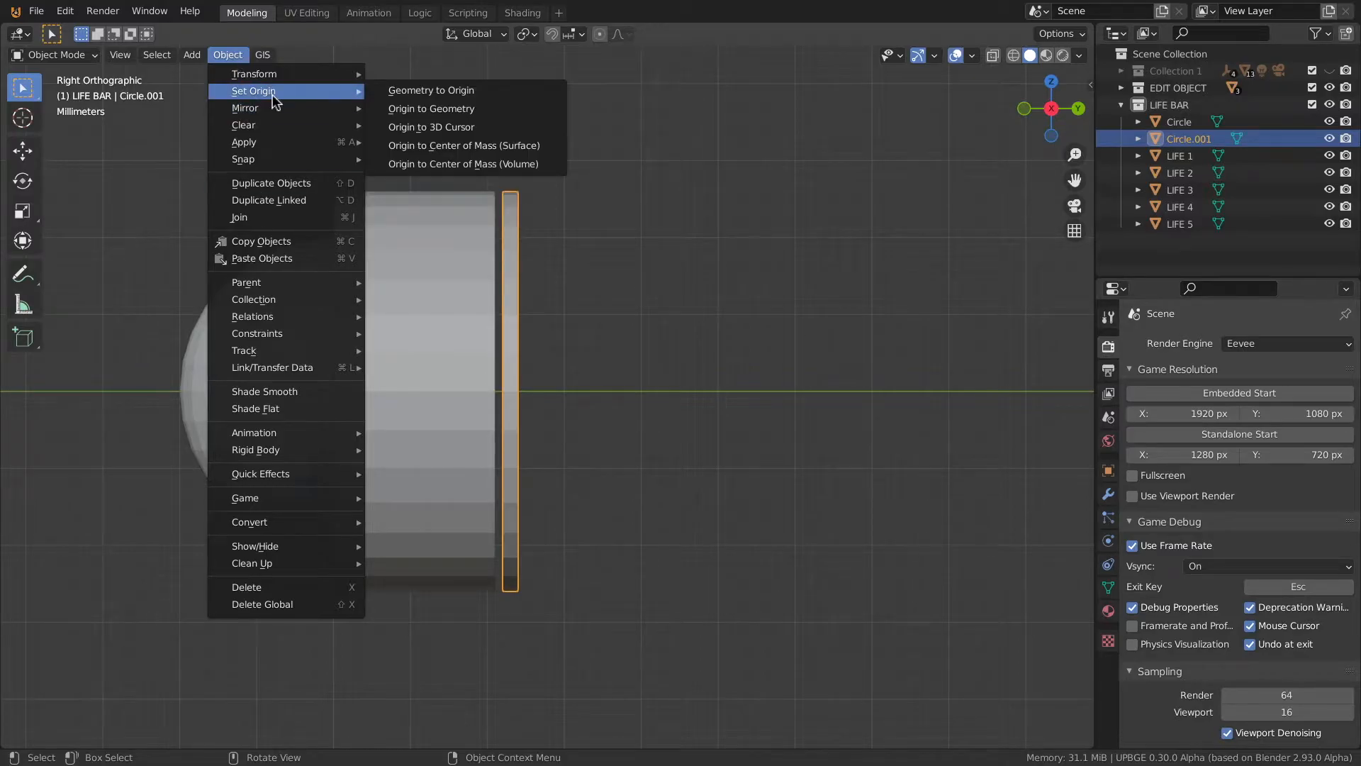
pyautogui.moveTo(628, 245); pyautogui.dragTo(587, 280, button='middle')
pyautogui.click(231, 56)
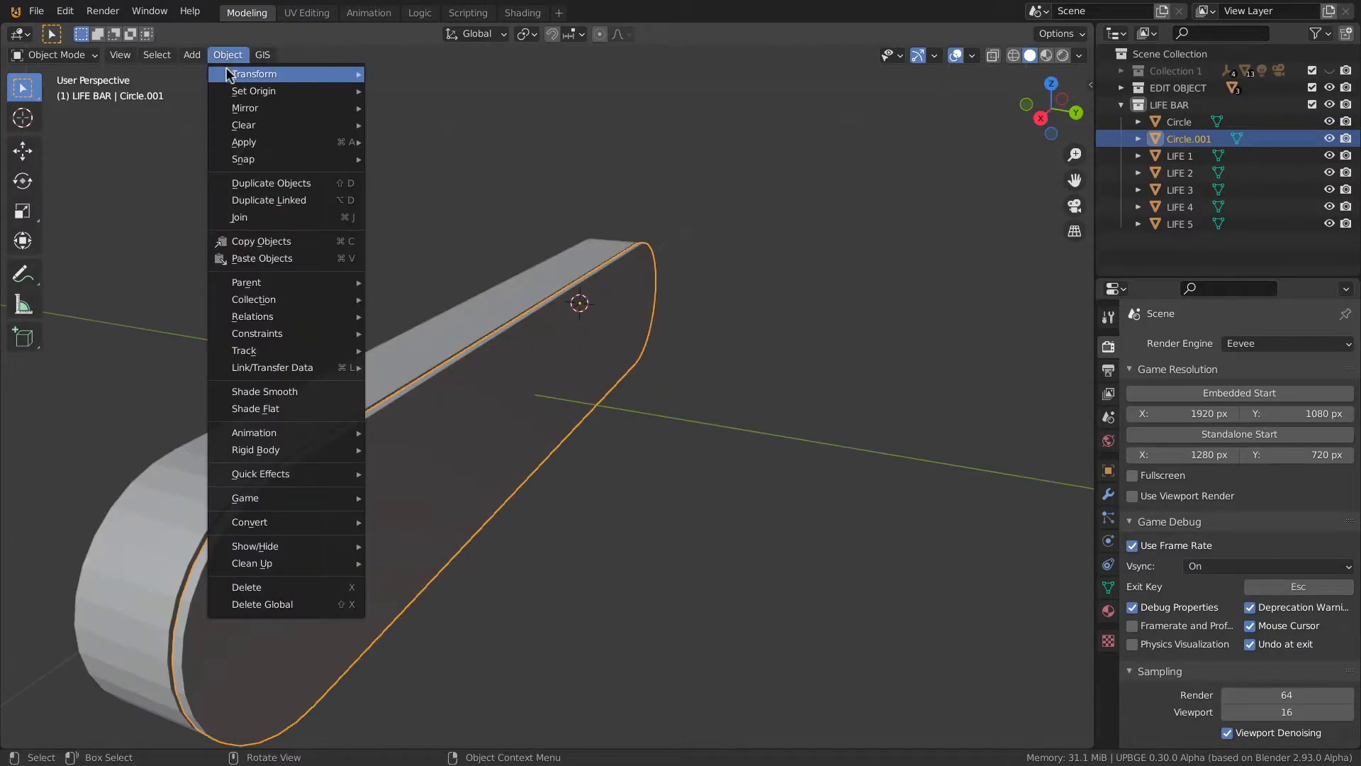
pyautogui.moveTo(236, 92)
pyautogui.click(432, 110)
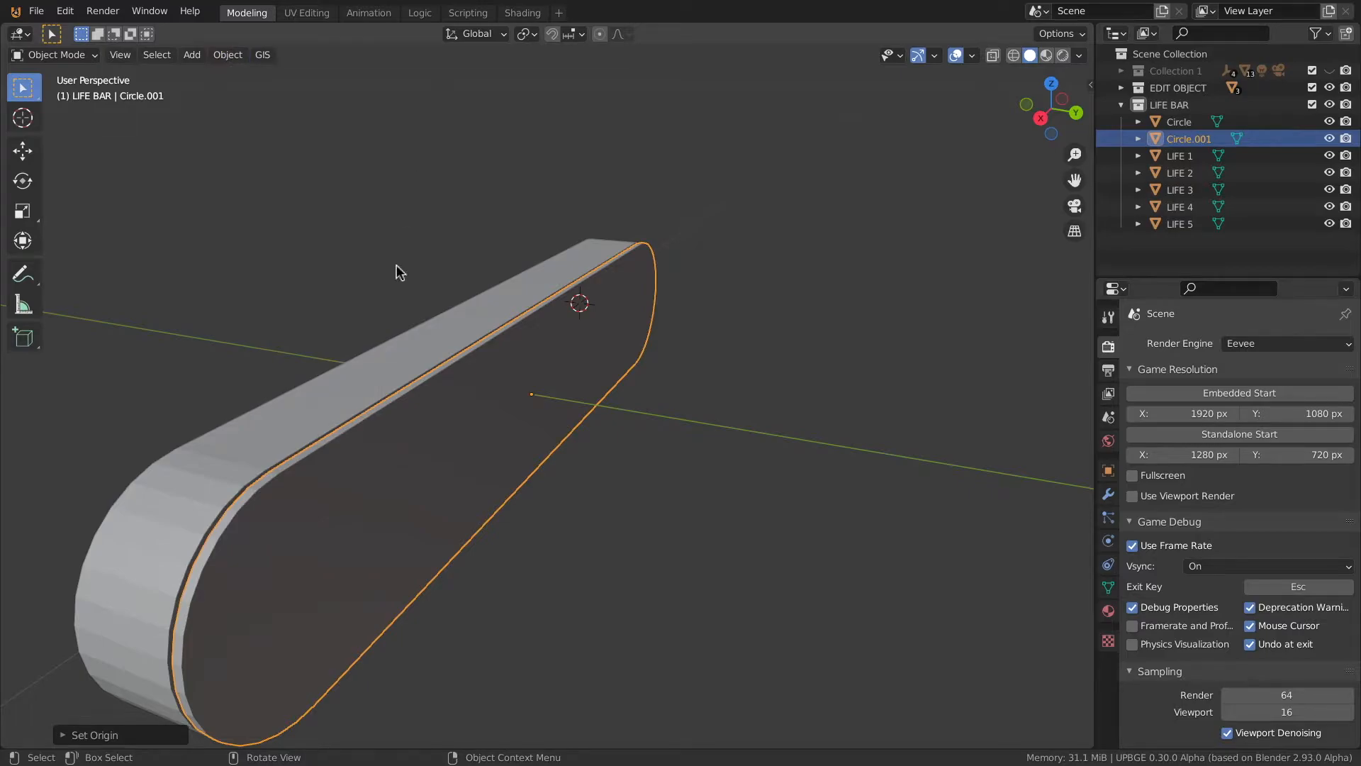
# Select the main frame object with the five holes and set its origin to its geometry
pyautogui.moveTo(284, 349); pyautogui.dragTo(410, 310, button='middle')
pyautogui.click(499, 351)
pyautogui.moveTo(314, 309); pyautogui.dragTo(244, 395, button='middle')
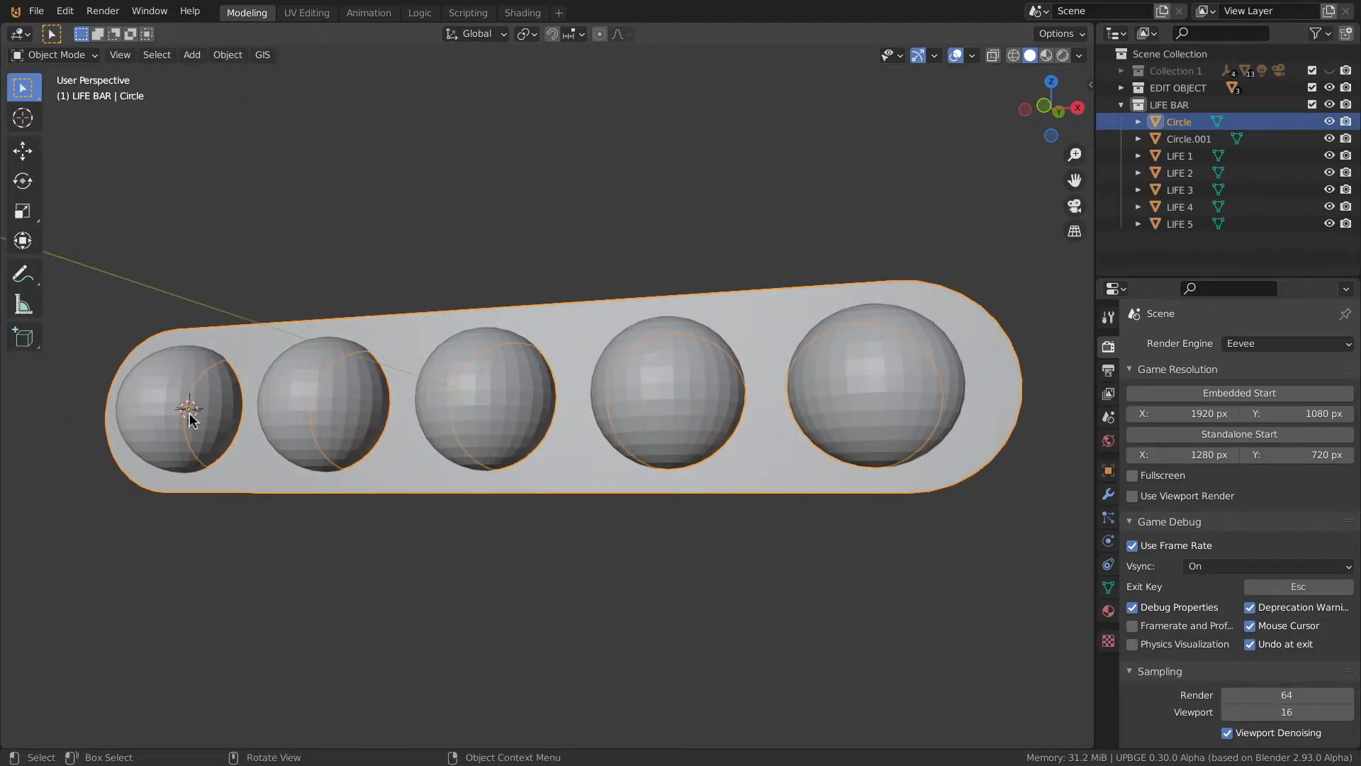
pyautogui.click(225, 56)
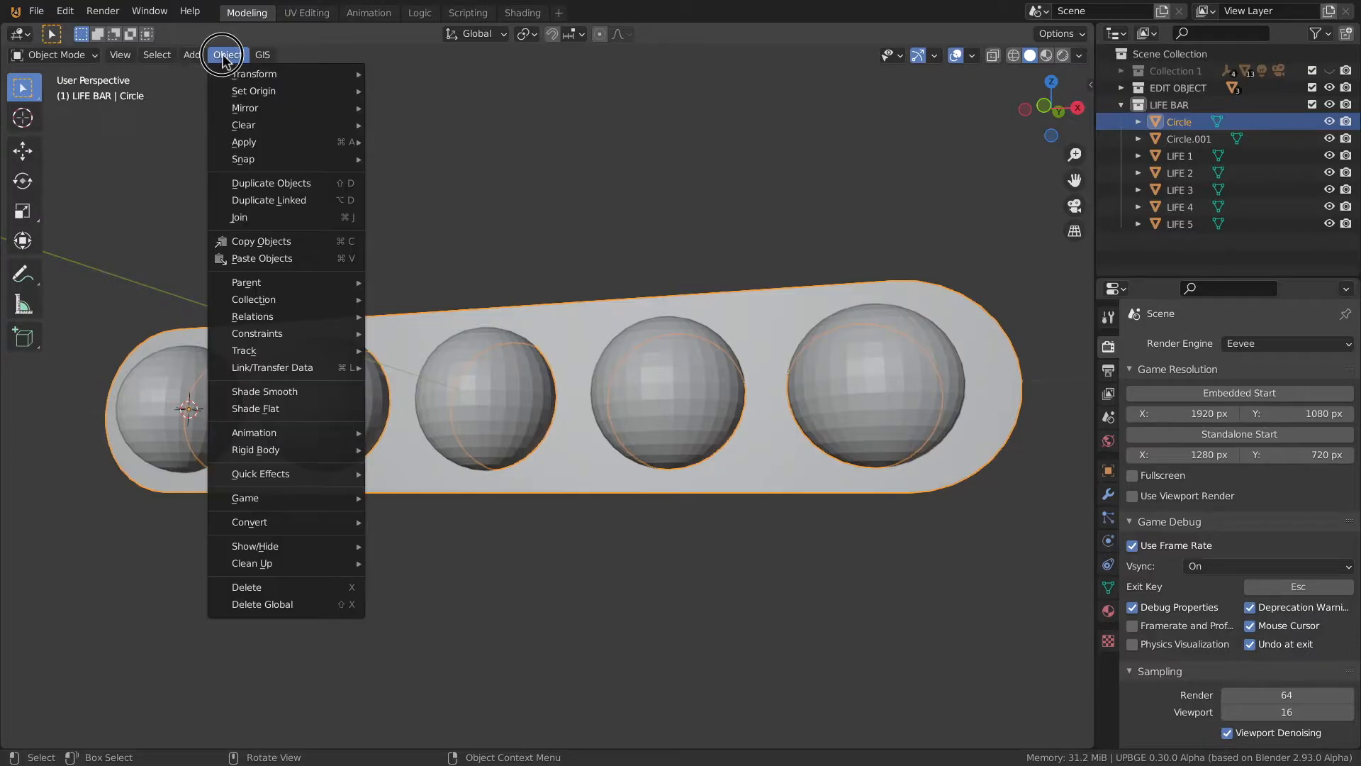
pyautogui.moveTo(266, 92)
pyautogui.click(421, 110)
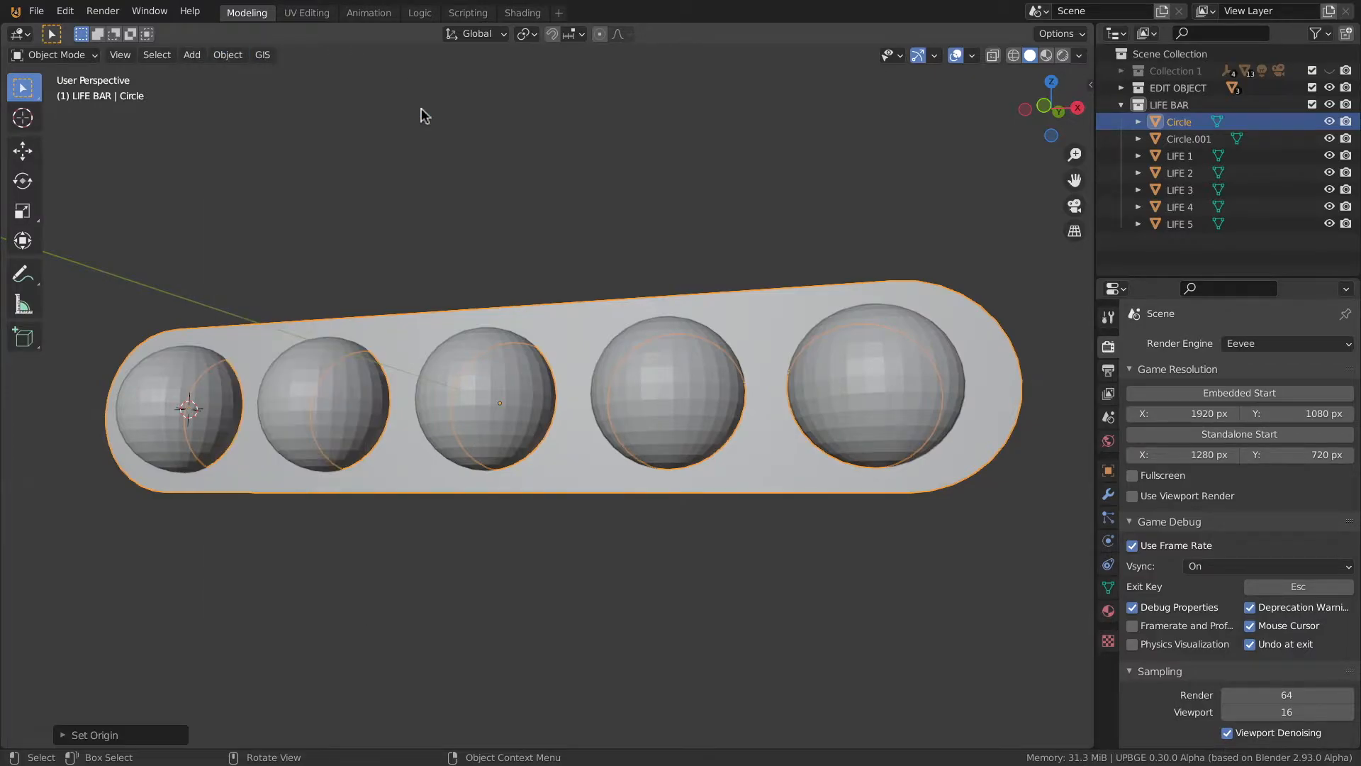
# Apply smooth shading to the five spheres LIFE 1 through LIFE 5
pyautogui.moveTo(368, 287); pyautogui.dragTo(431, 279, button='middle')
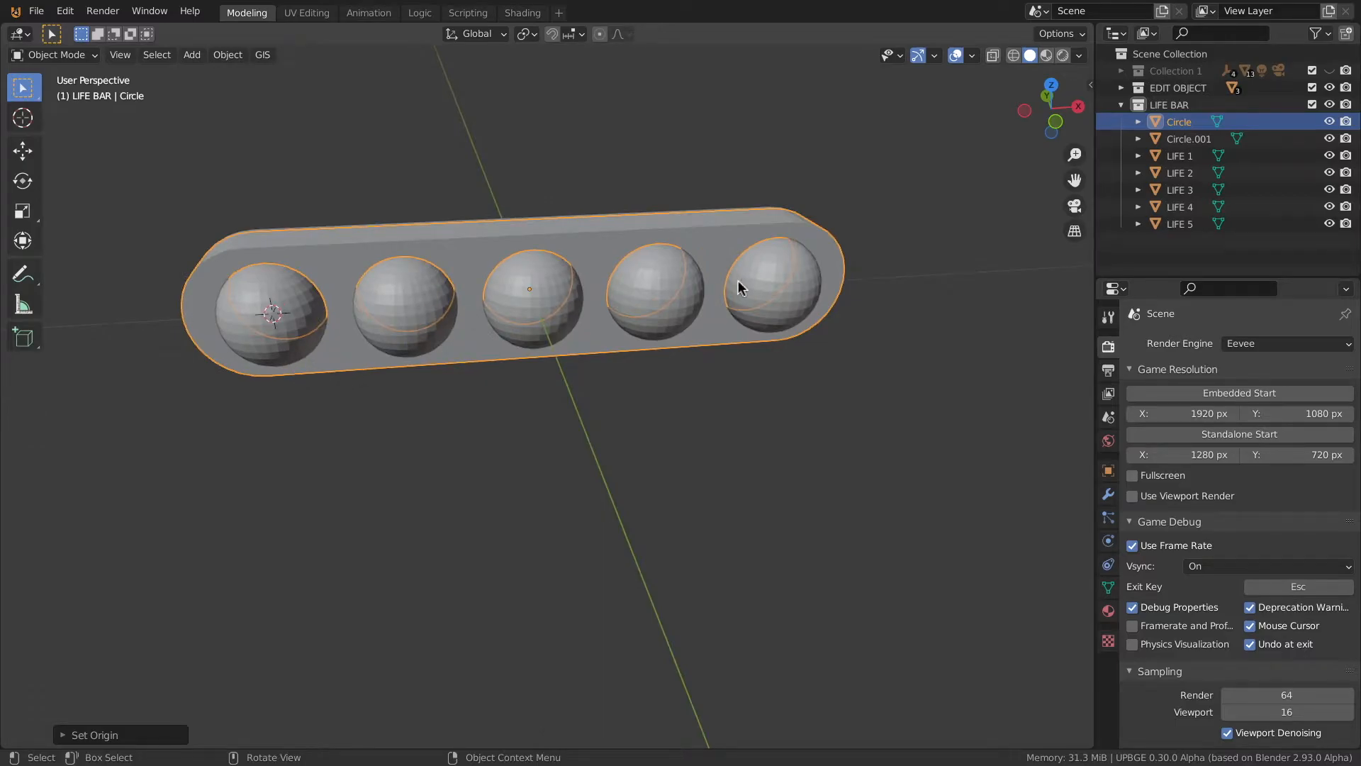
pyautogui.click(275, 306)
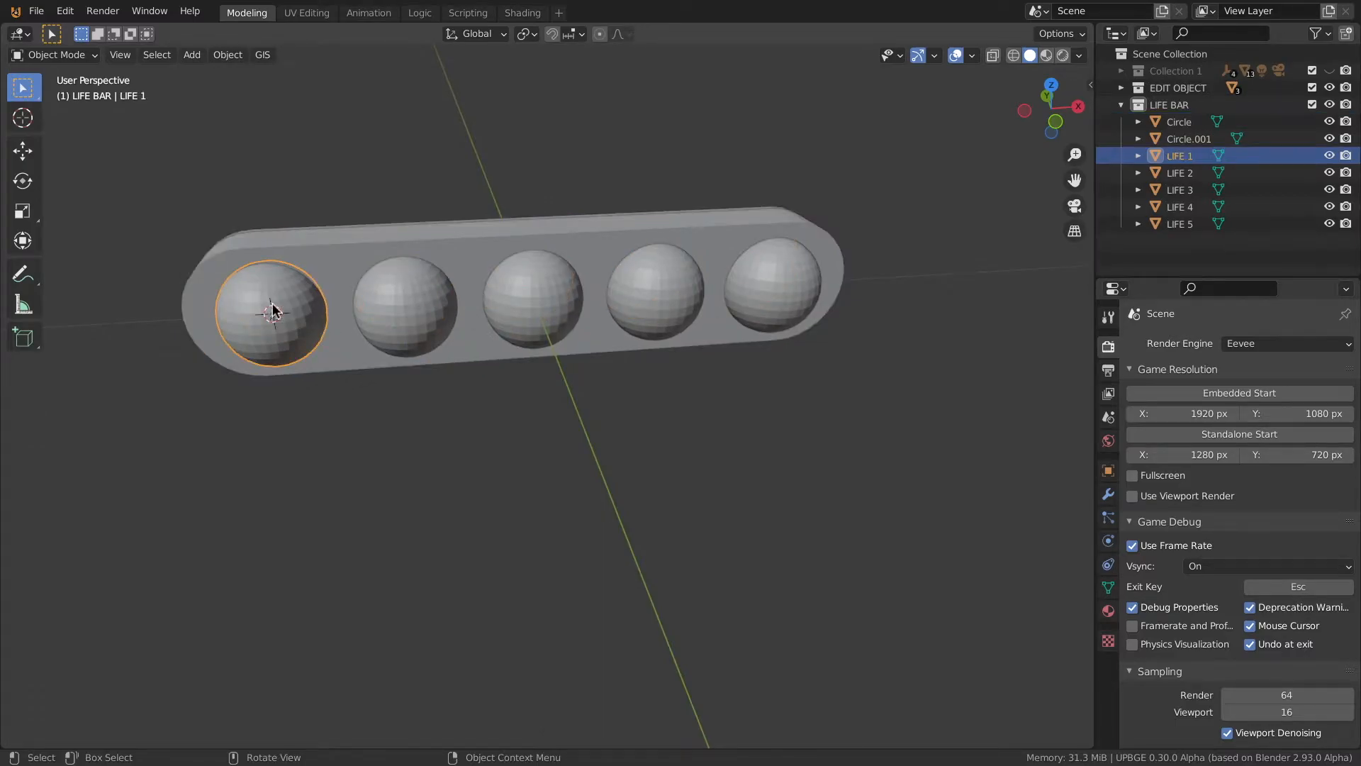
pyautogui.keyDown('shift'); pyautogui.click(402, 301); pyautogui.keyUp('shift')
pyautogui.keyDown('shift'); pyautogui.click(556, 294); pyautogui.keyUp('shift')
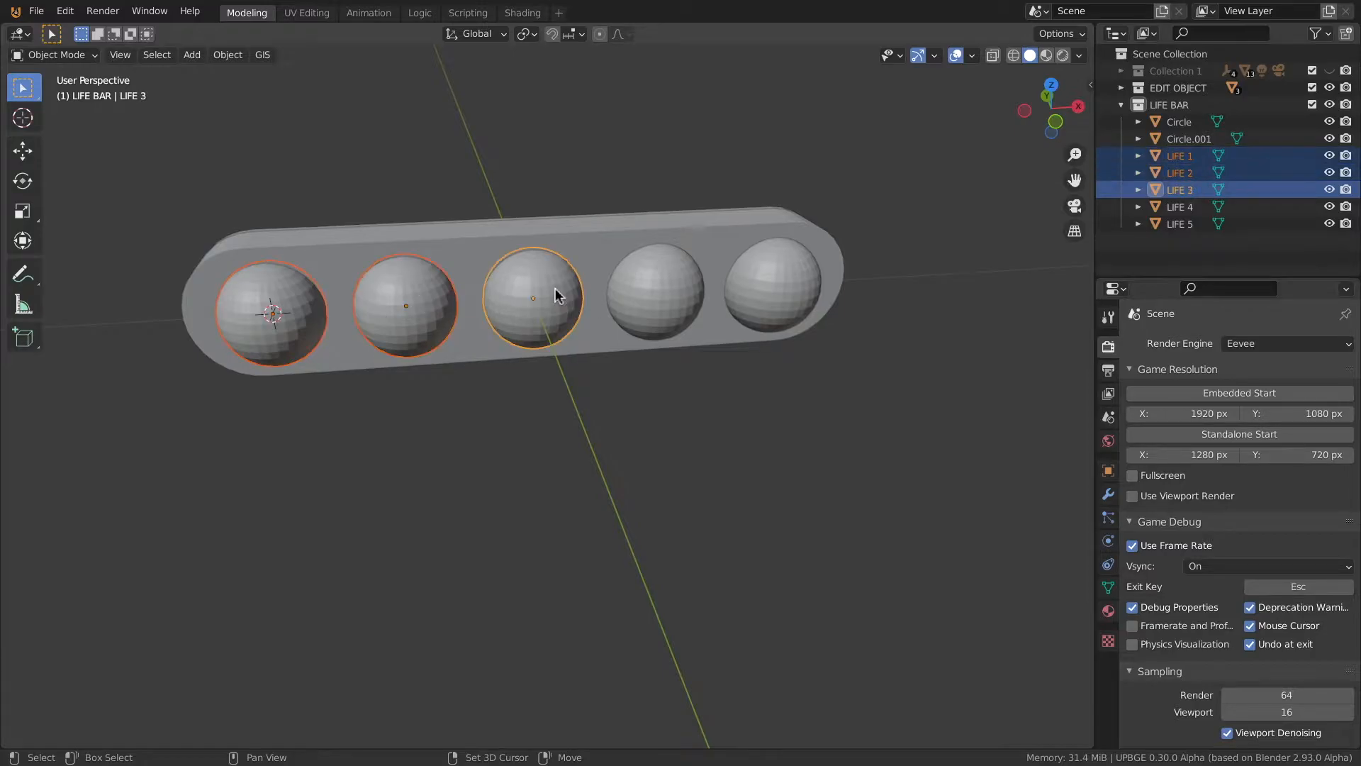
pyautogui.keyDown('shift'); pyautogui.click(679, 283); pyautogui.keyUp('shift')
pyautogui.keyDown('shift'); pyautogui.click(750, 280); pyautogui.keyUp('shift')
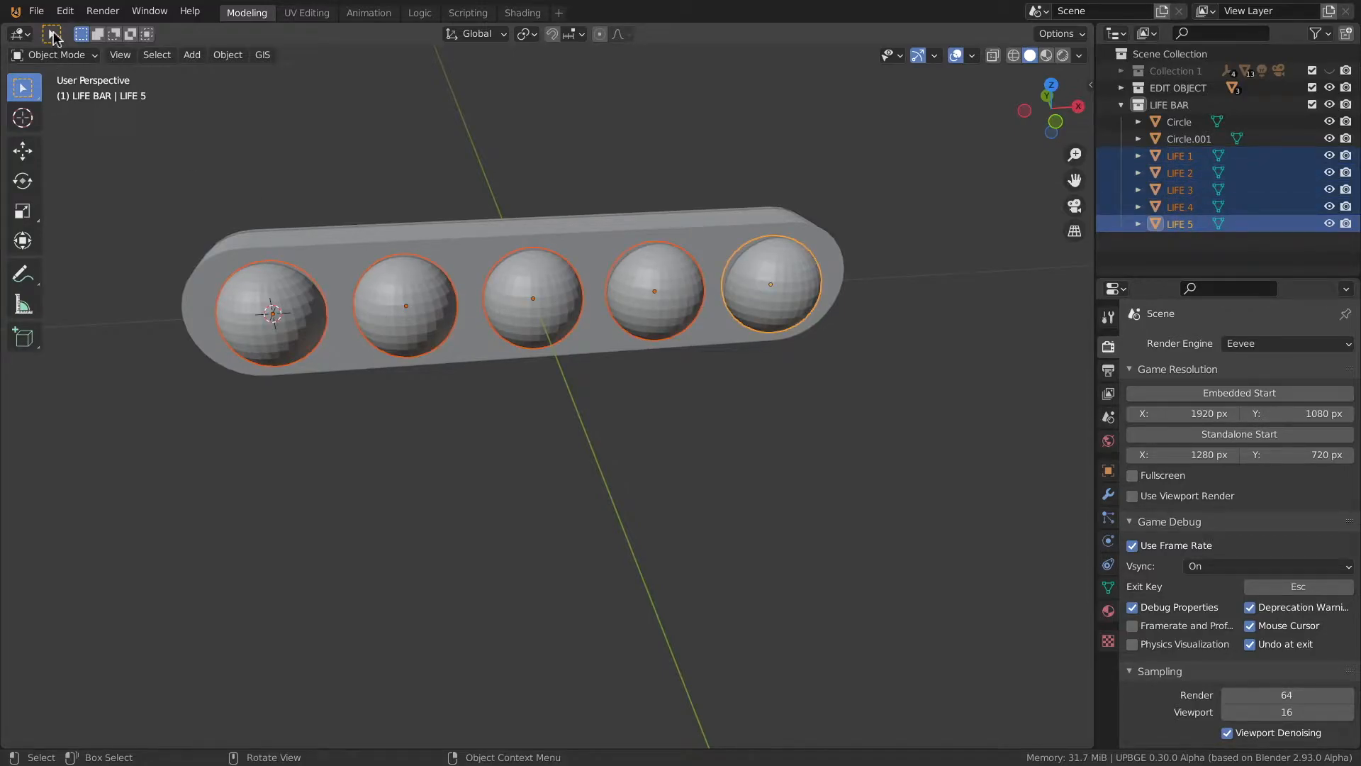
pyautogui.click(227, 55)
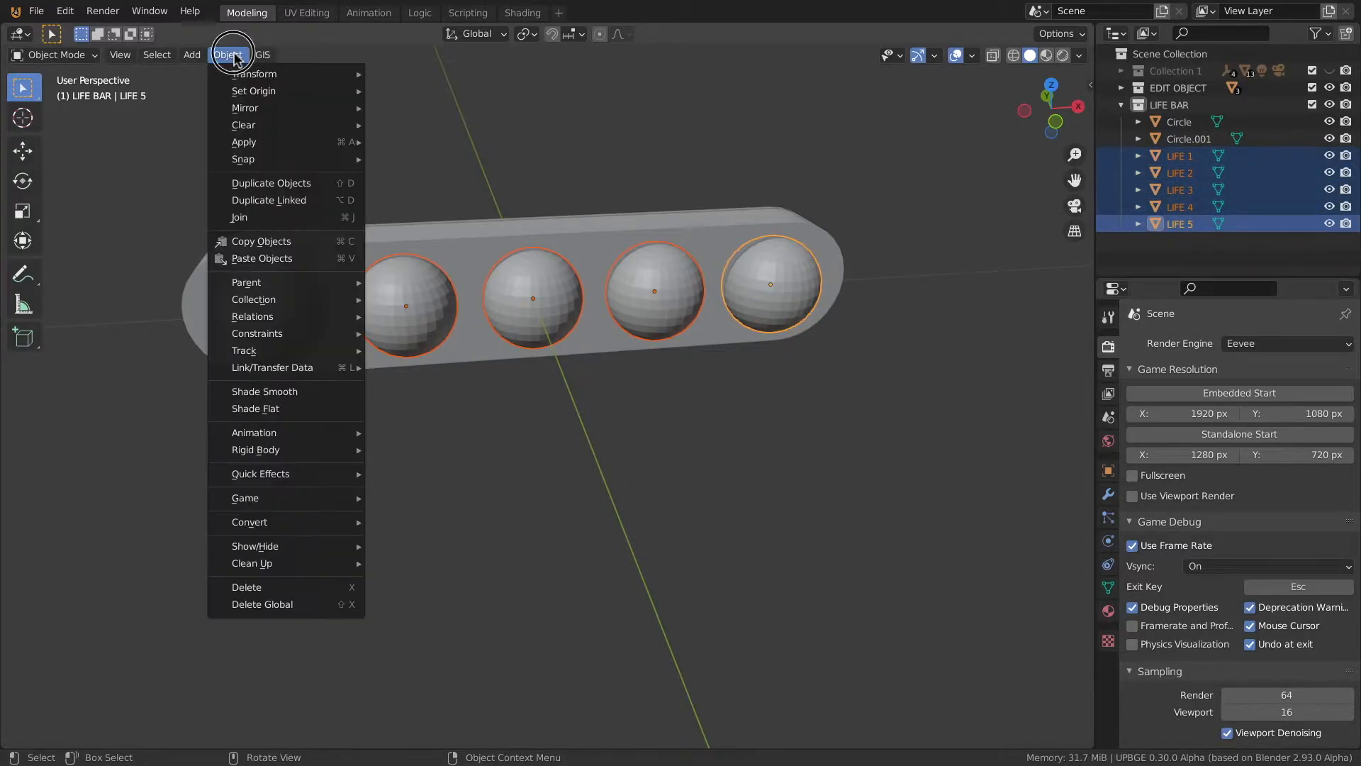
pyautogui.click(268, 391)
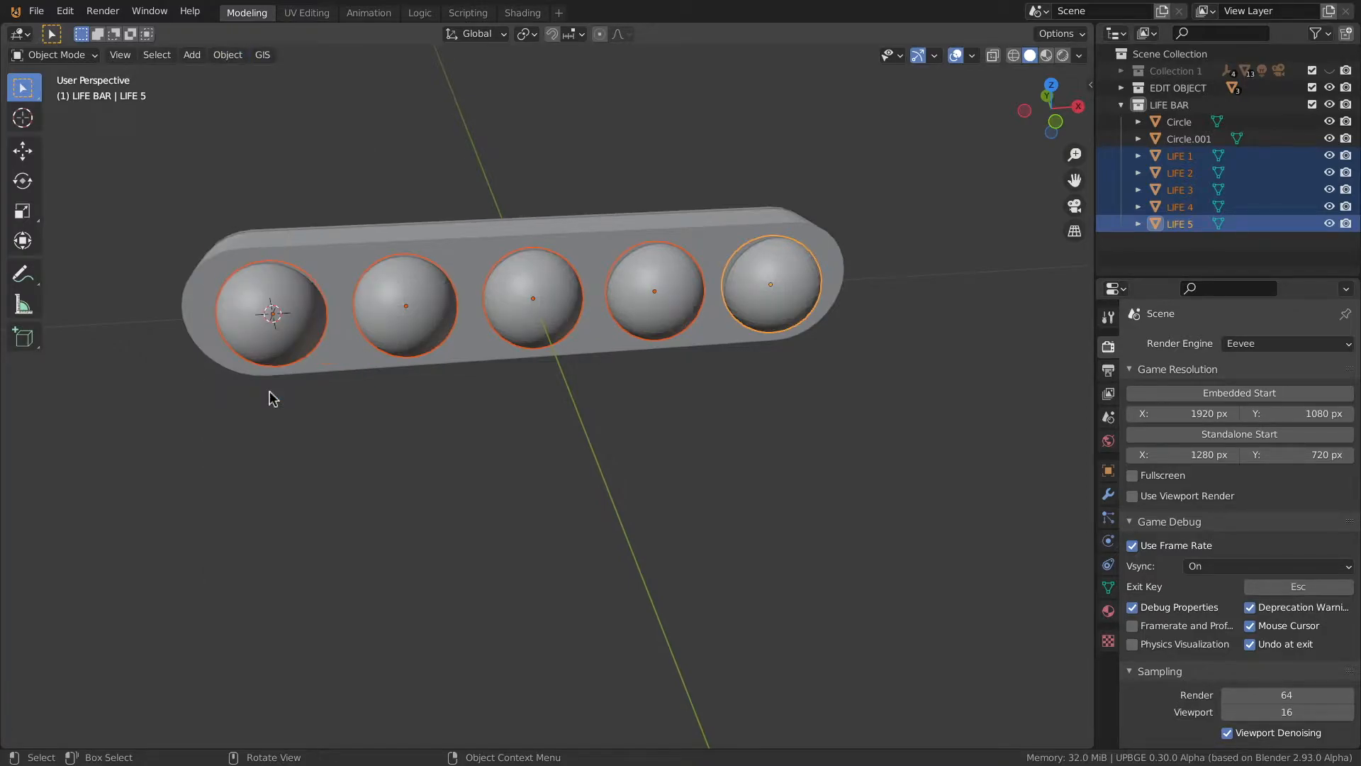
# Rename the main frame object as LIFE CONTOUR
pyautogui.scroll(-1, 450, 265)
pyautogui.moveTo(450, 266); pyautogui.dragTo(298, 248, button='middle')
pyautogui.click(411, 206)
pyautogui.click(411, 205)
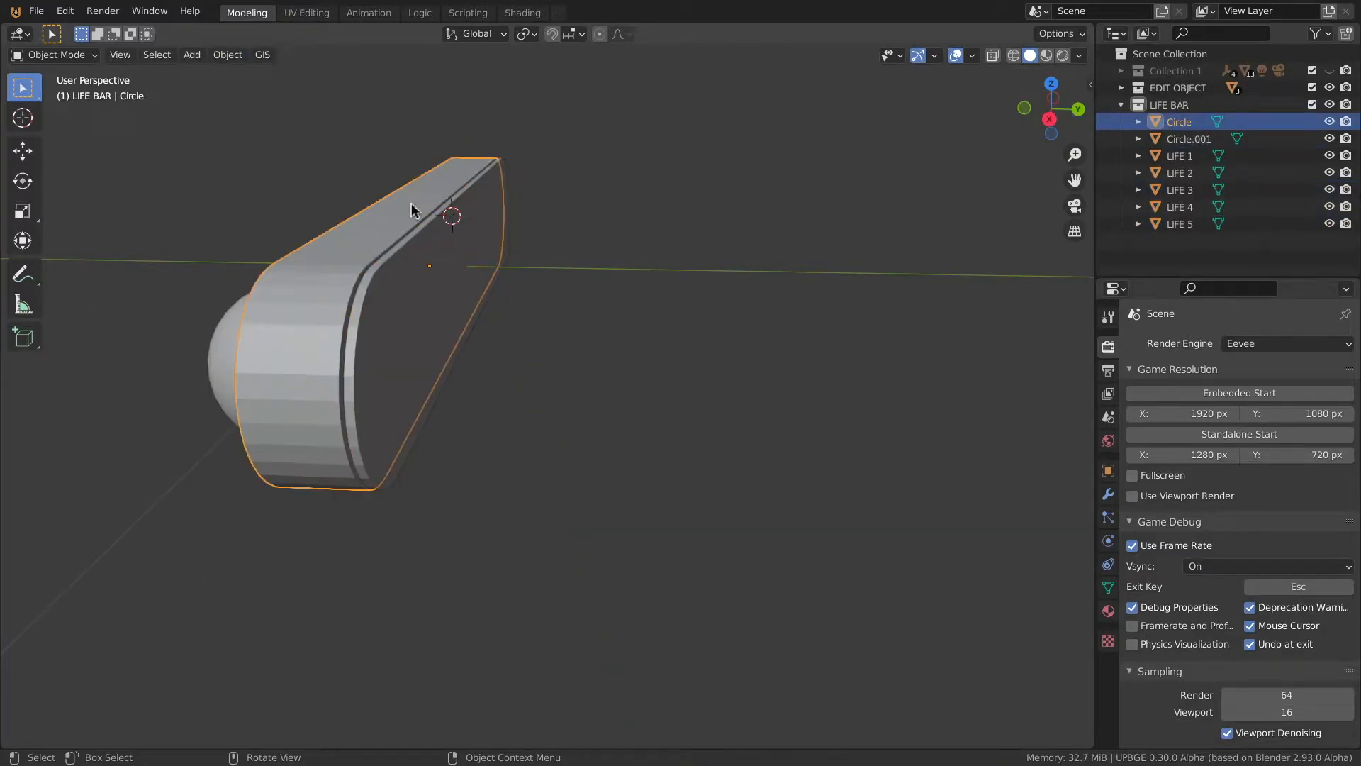
pyautogui.doubleClick(1182, 122)
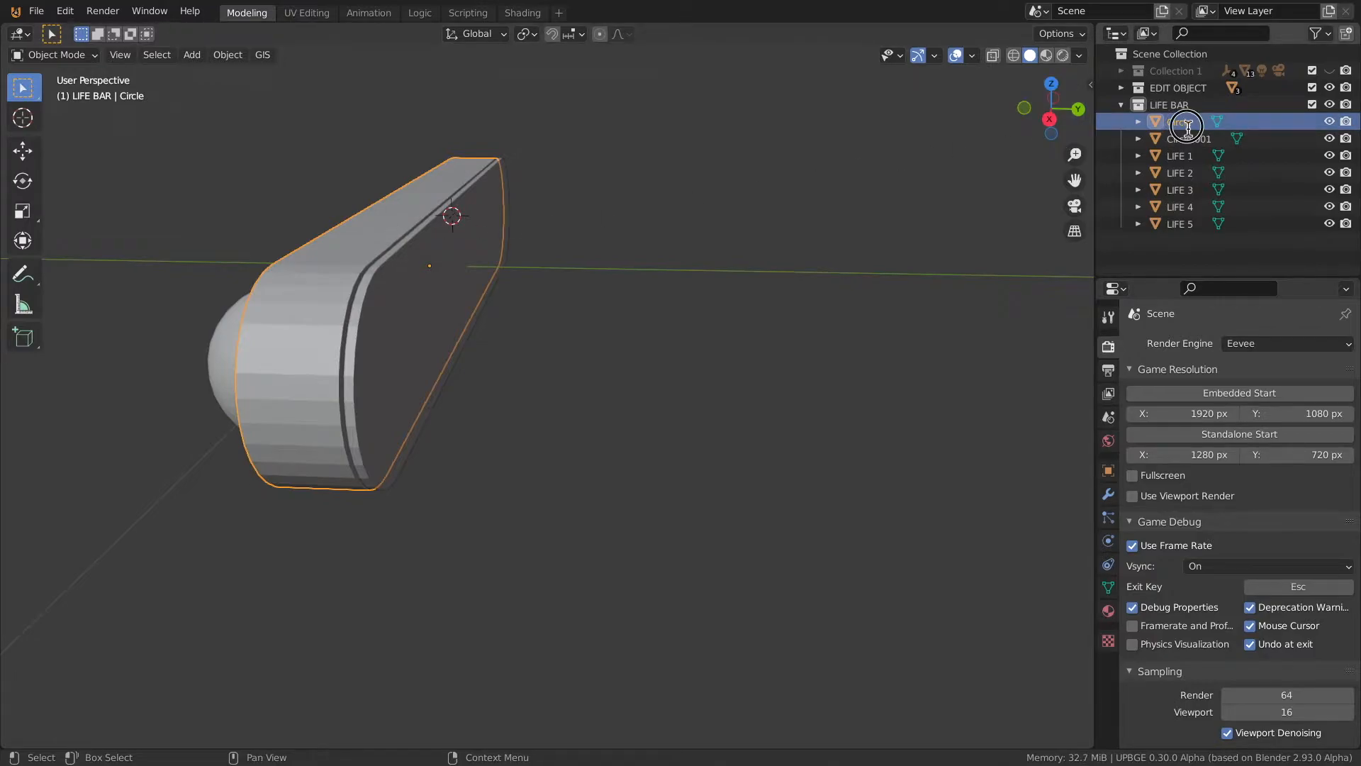
pyautogui.write('LIFE CONTOUR')
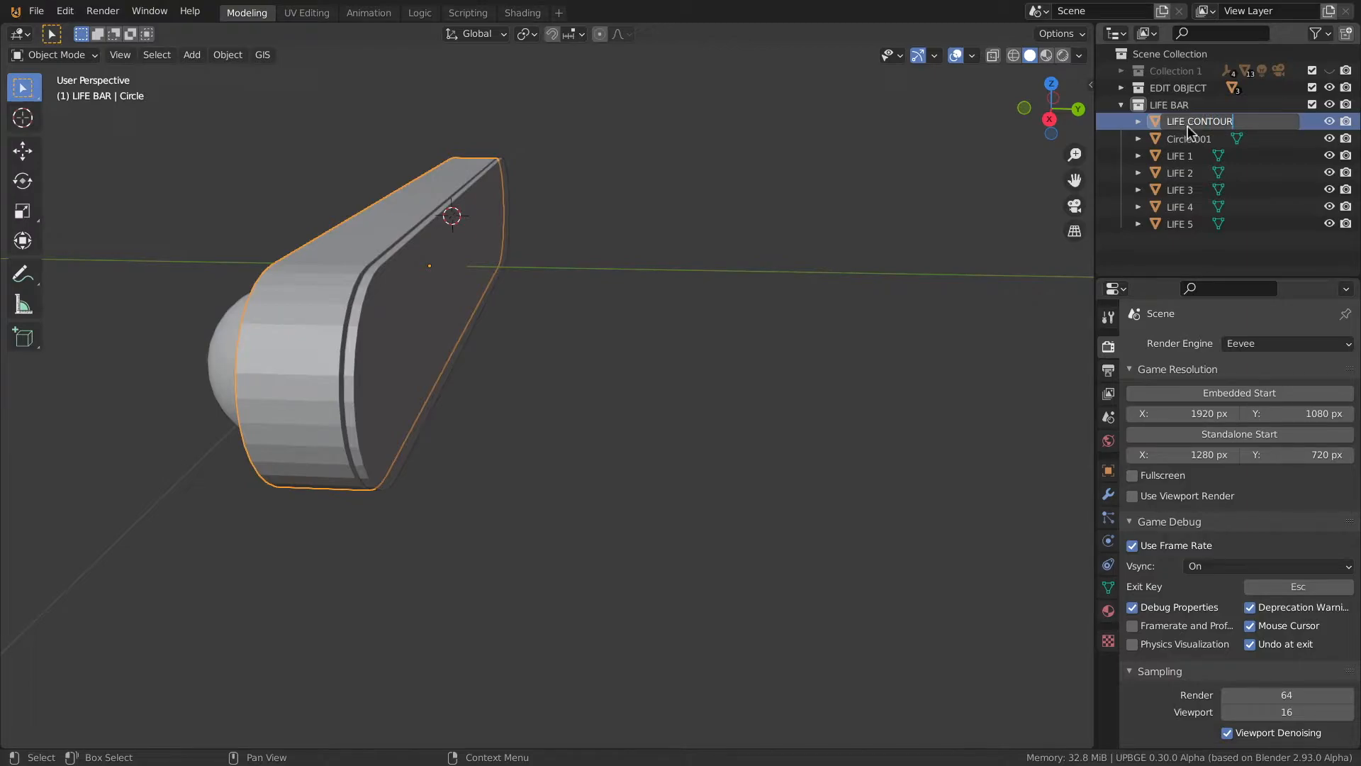
pyautogui.press('Return')
# Rename the thin back plate object as LIFE FOND
pyautogui.click(426, 256)
pyautogui.doubleClick(1195, 123)
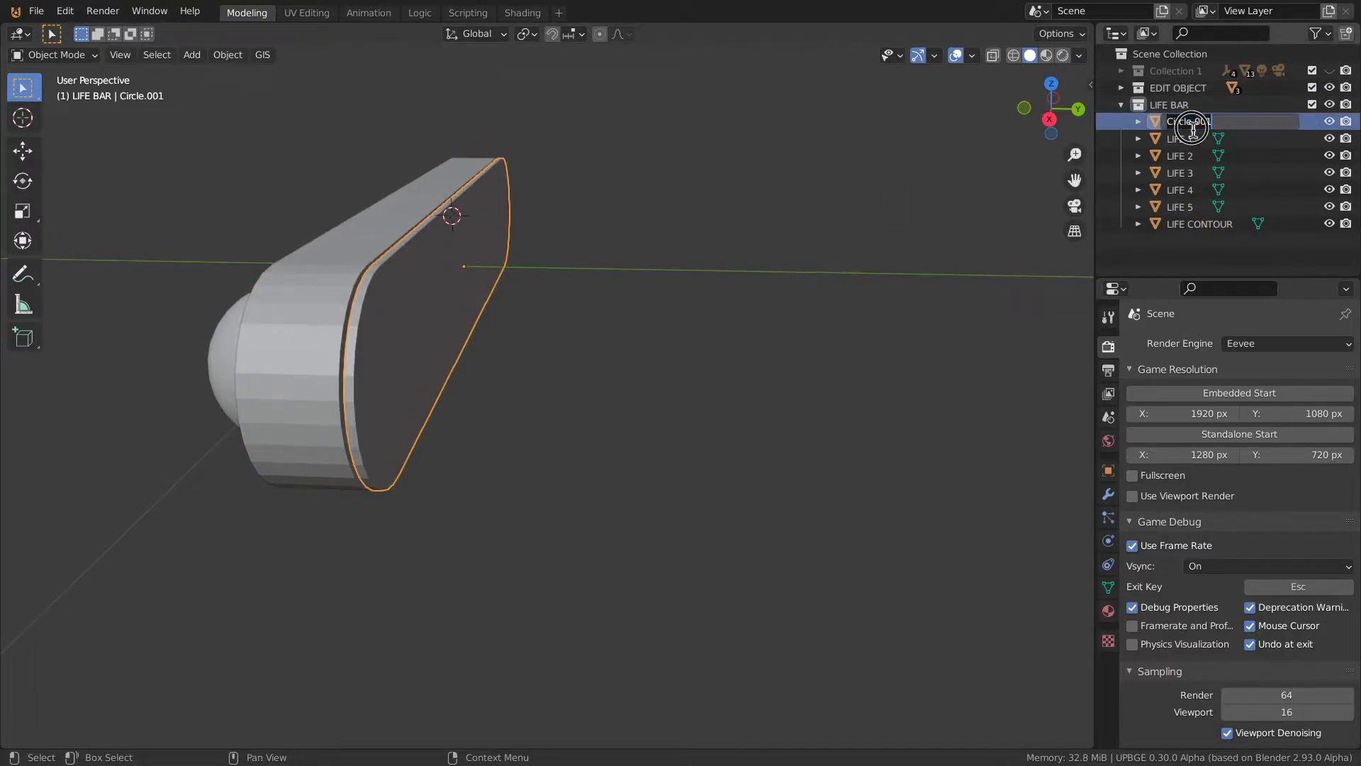
pyautogui.write('LIFE FOND')
pyautogui.press('Return')
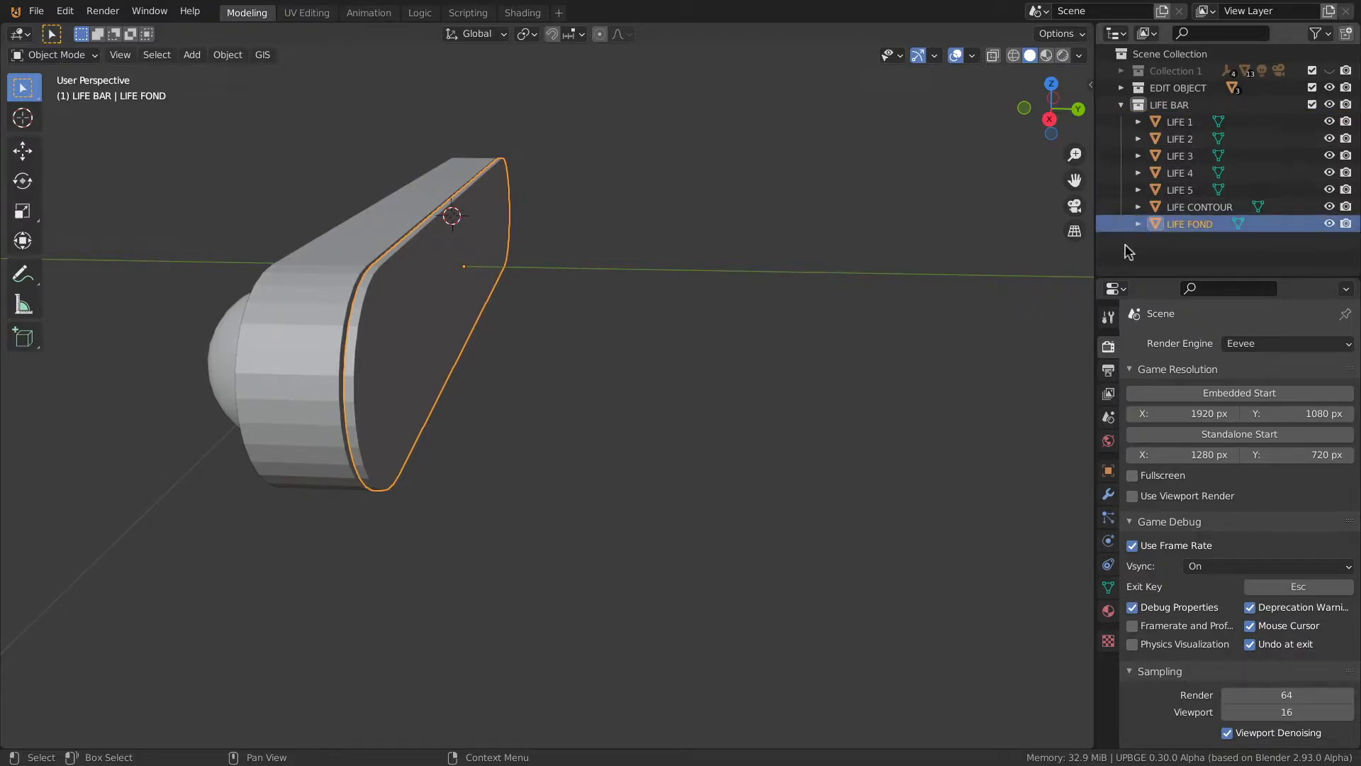
# Parent the LIFE FOND back plate and the spheres LIFE 1 to LIFE 5 to the LIFE CONTOUR frame as object
pyautogui.moveTo(419, 295); pyautogui.dragTo(544, 303, button='middle')
pyautogui.keyDown('shift'); pyautogui.click(673, 314); pyautogui.keyUp('shift')
pyautogui.keyDown('shift'); pyautogui.click(530, 306); pyautogui.keyUp('shift')
pyautogui.keyDown('shift'); pyautogui.click(392, 284); pyautogui.keyUp('shift')
pyautogui.keyDown('shift'); pyautogui.click(312, 266); pyautogui.keyUp('shift')
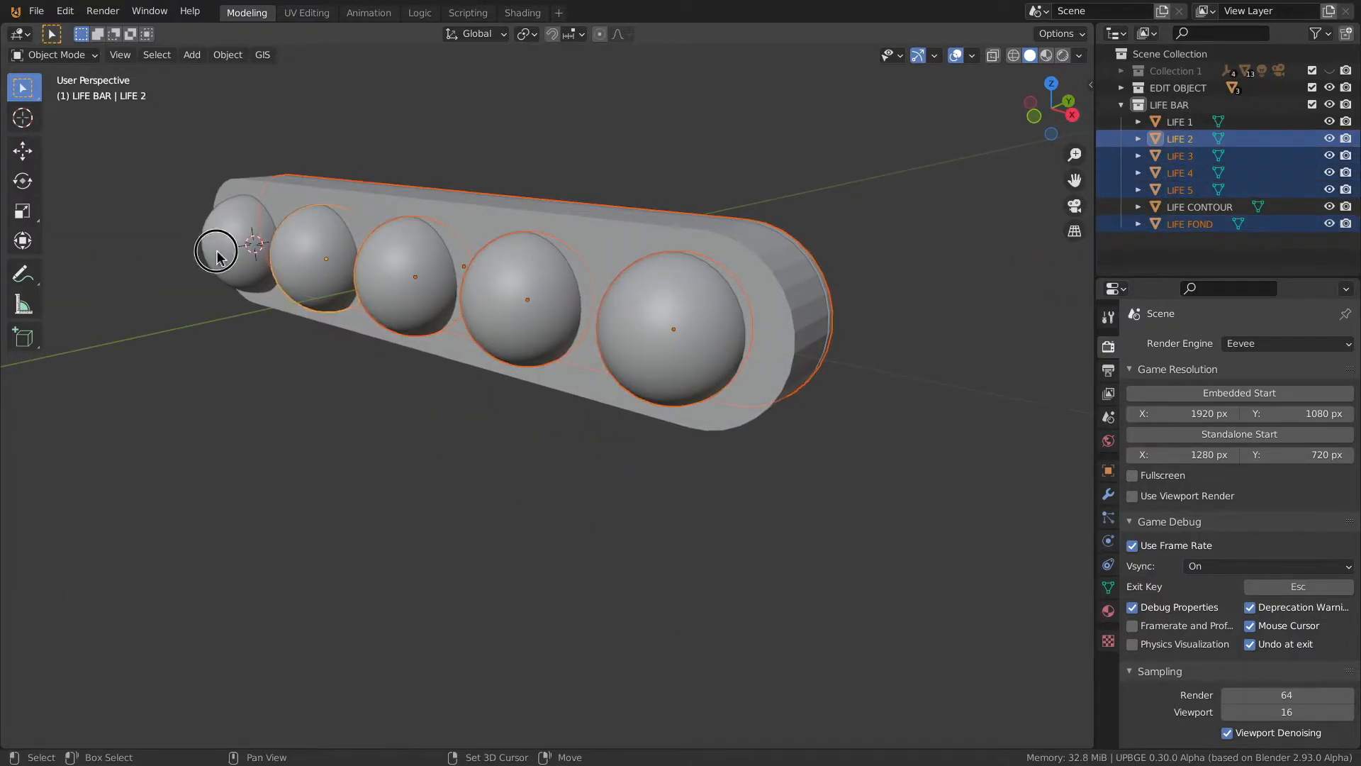
pyautogui.keyDown('shift'); pyautogui.click(217, 253); pyautogui.keyUp('shift')
pyautogui.moveTo(510, 228); pyautogui.dragTo(449, 228, button='middle')
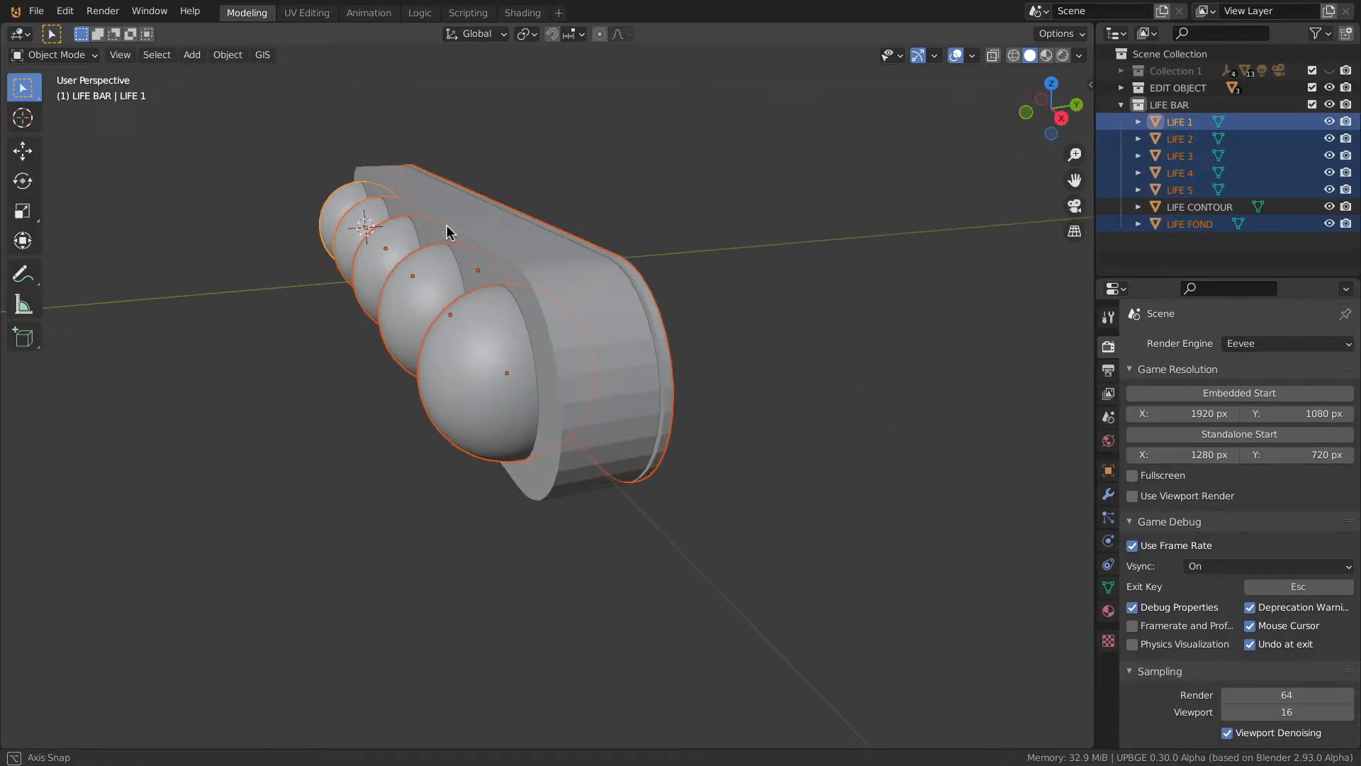
pyautogui.keyDown('shift'); pyautogui.click(575, 287); pyautogui.keyUp('shift')
pyautogui.hotkey('ctrl', 'p')
pyautogui.click(575, 284)
pyautogui.click(578, 289)
# Test the parenting by moving the LIFE CONTOUR frame freely, and cancel the move
pyautogui.click(587, 346)
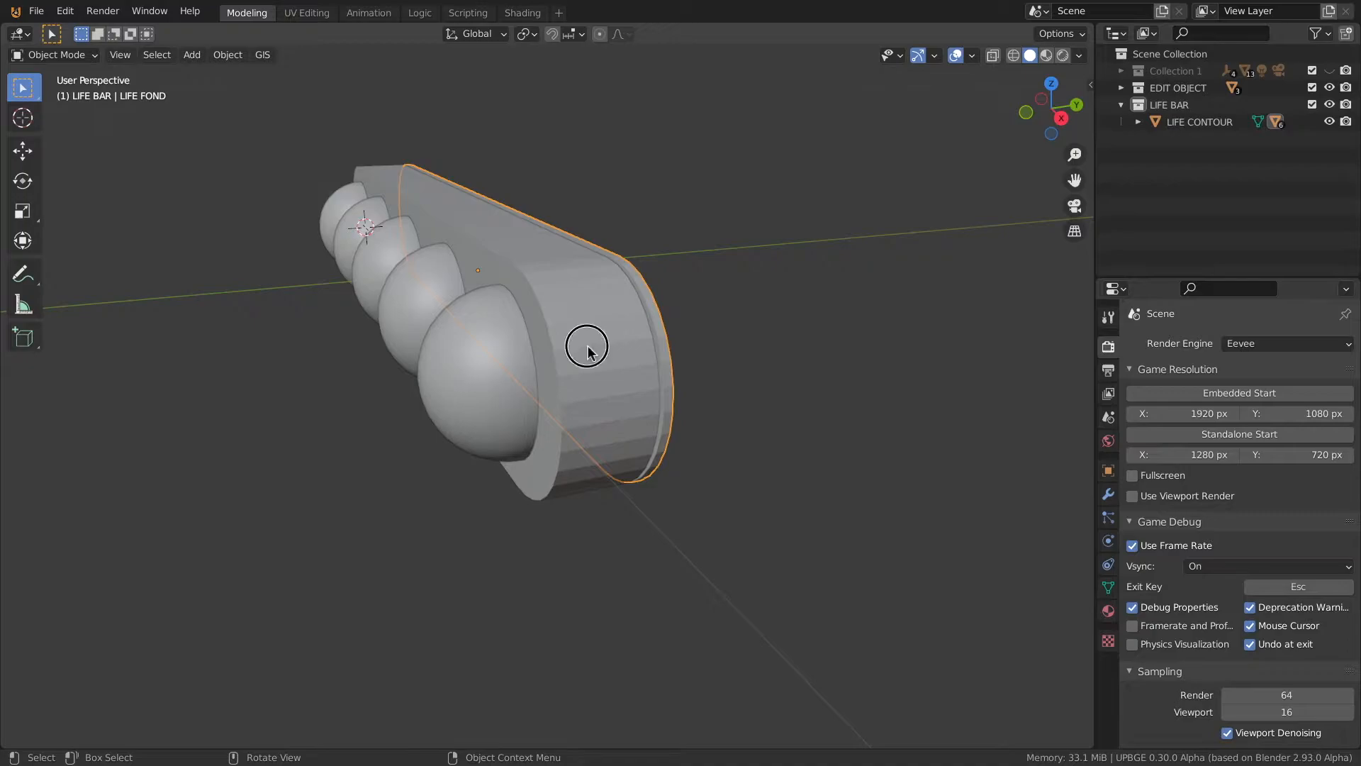
pyautogui.click(588, 349)
pyautogui.press('g')
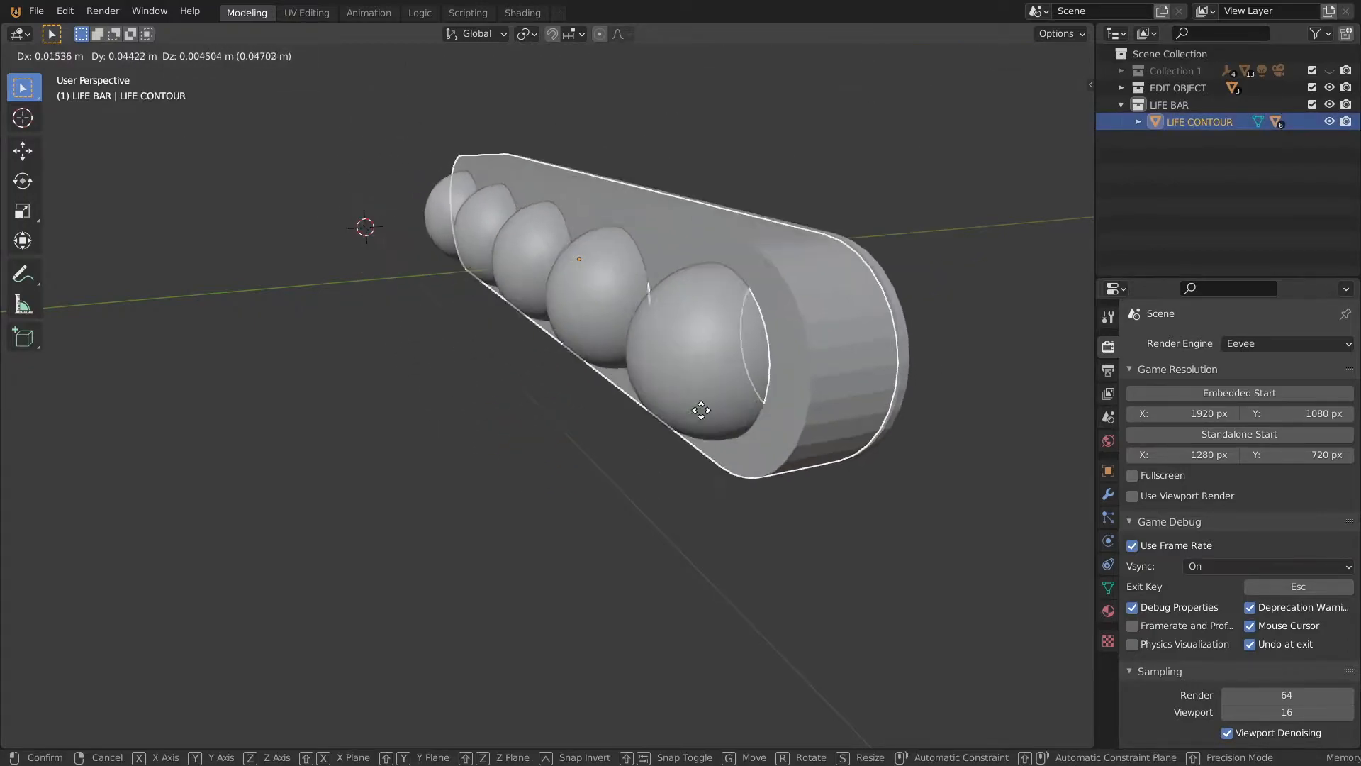
pyautogui.press('Escape')
# Create a new material on the LIFE 1 sphere and name it LIFE BAR
pyautogui.scroll(-8, 452, 339)
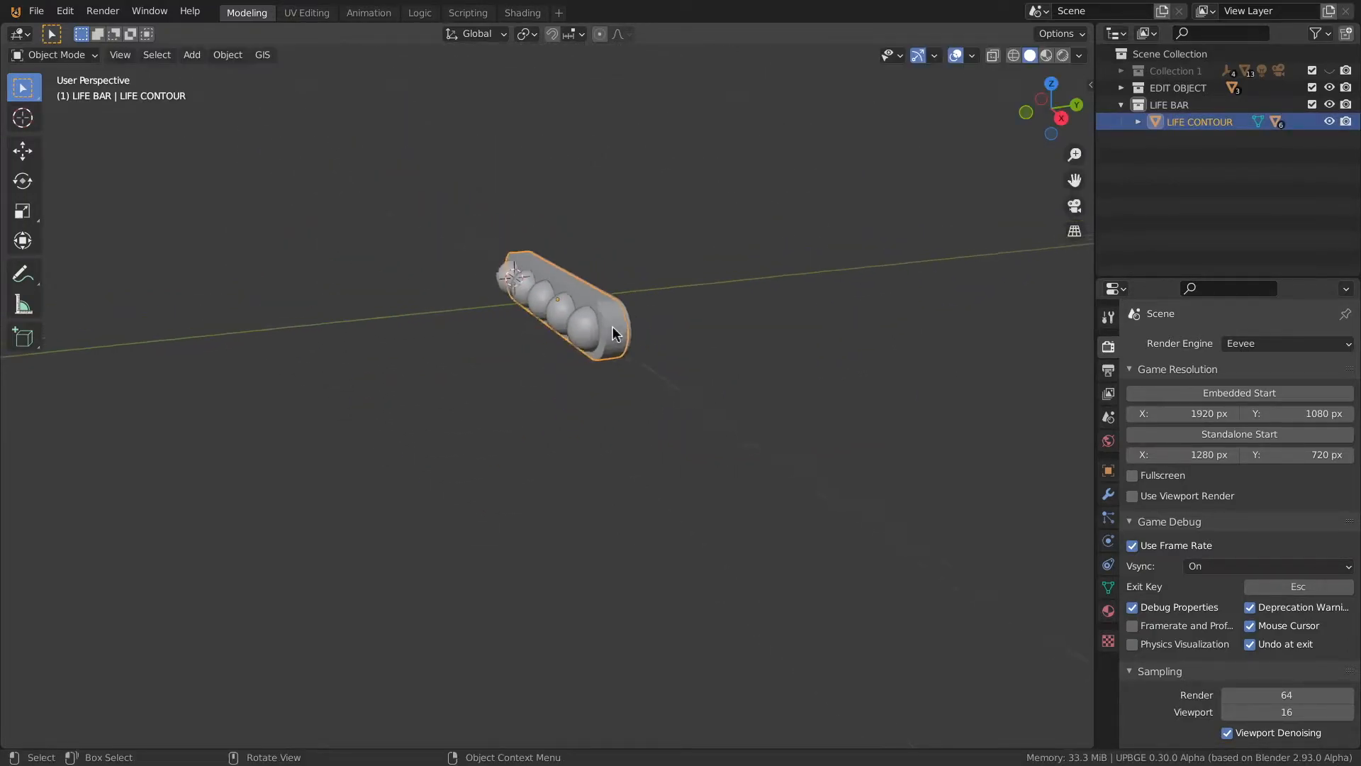
pyautogui.moveTo(410, 386); pyautogui.dragTo(607, 334, button='middle')
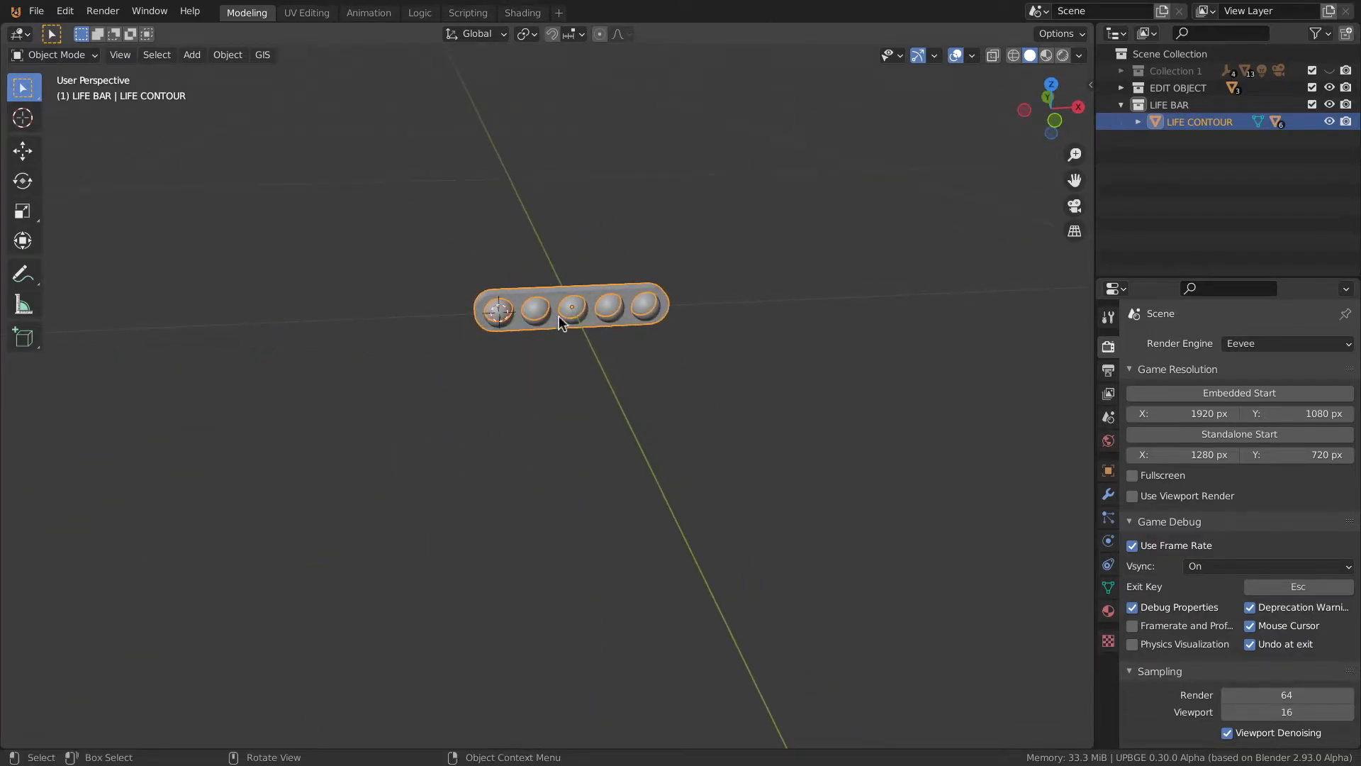
pyautogui.scroll(4, 567, 319)
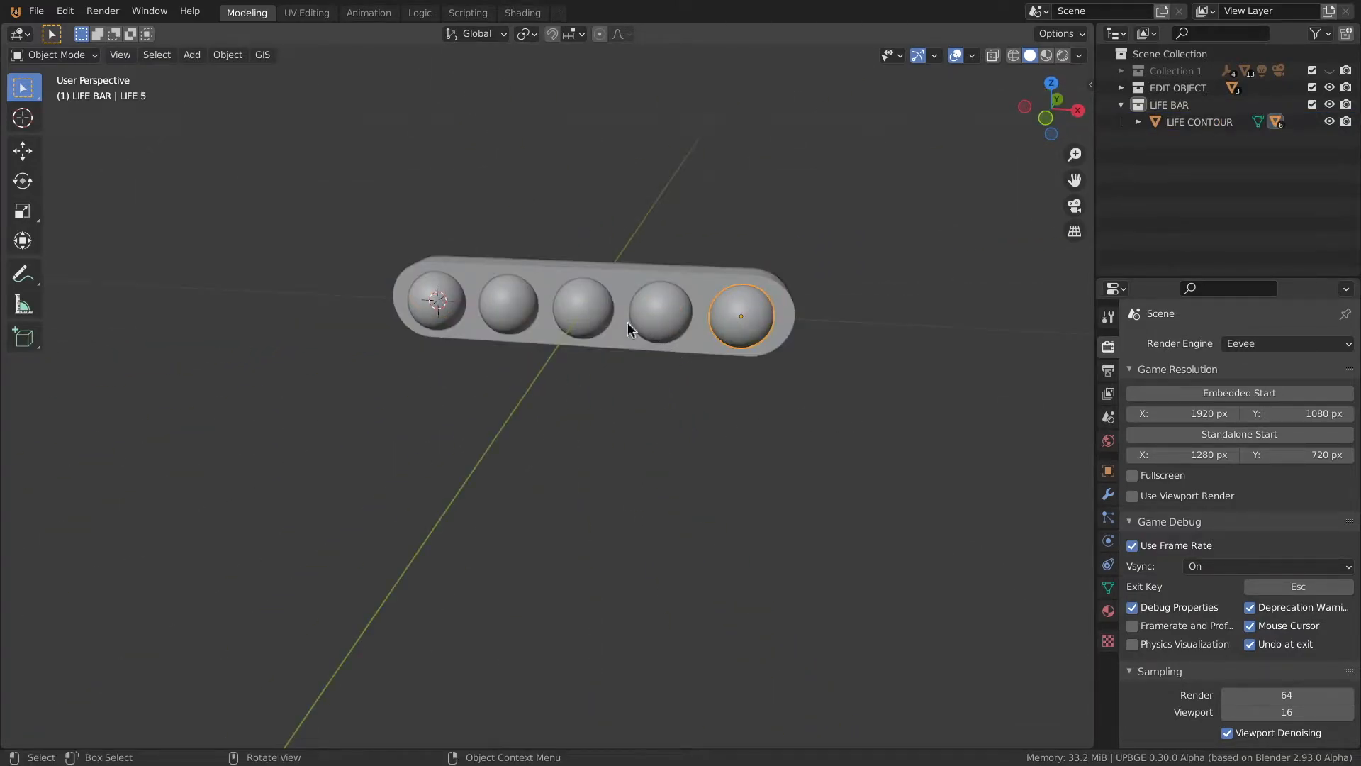
pyautogui.click(429, 289)
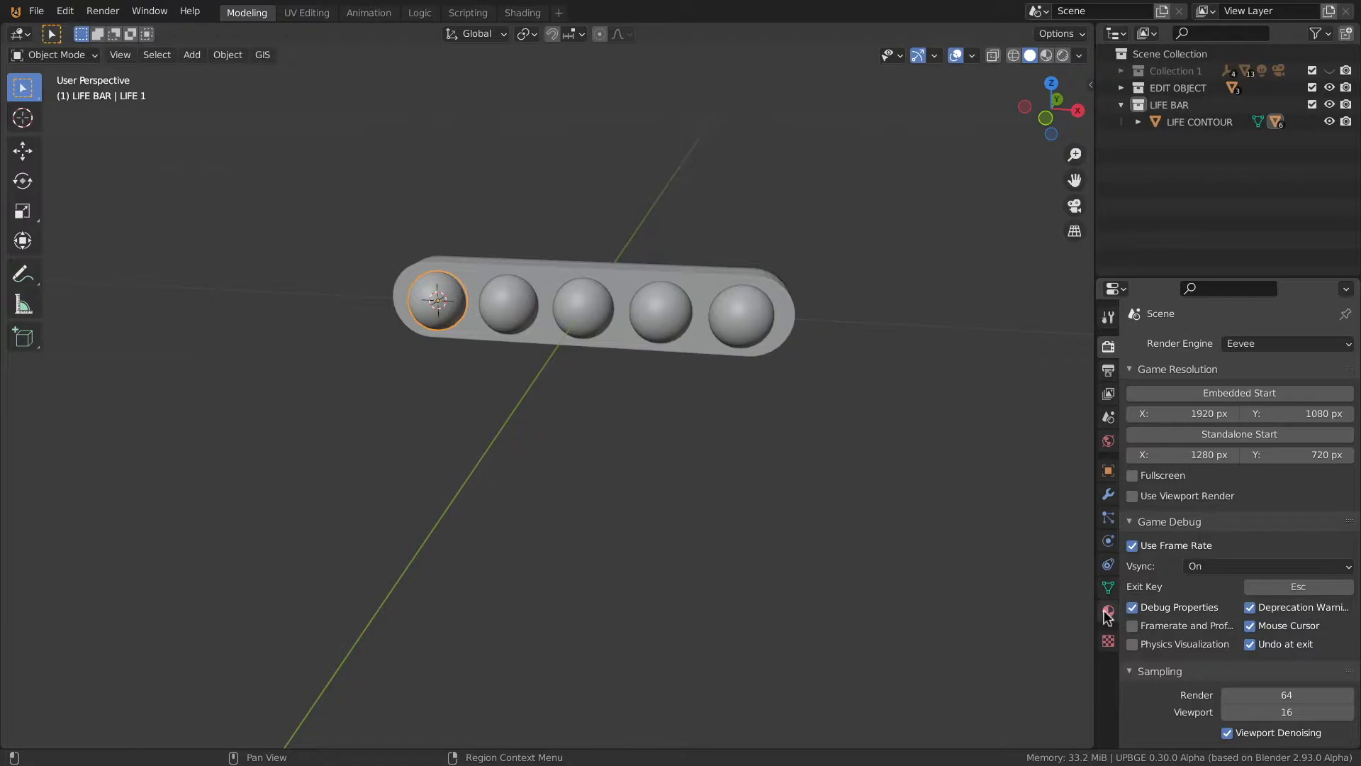
pyautogui.click(1108, 611)
pyautogui.click(1200, 416)
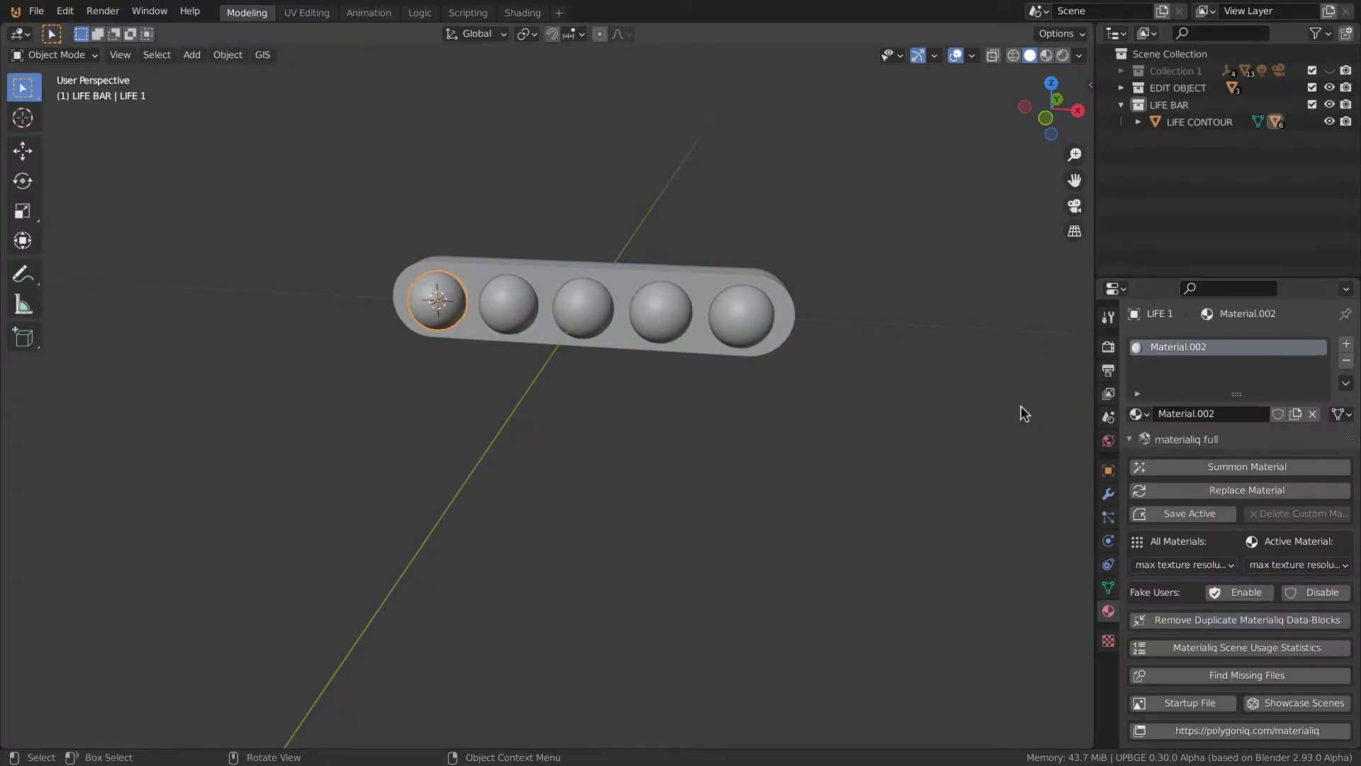
pyautogui.doubleClick(1216, 348)
pyautogui.write('LIFE BAR')
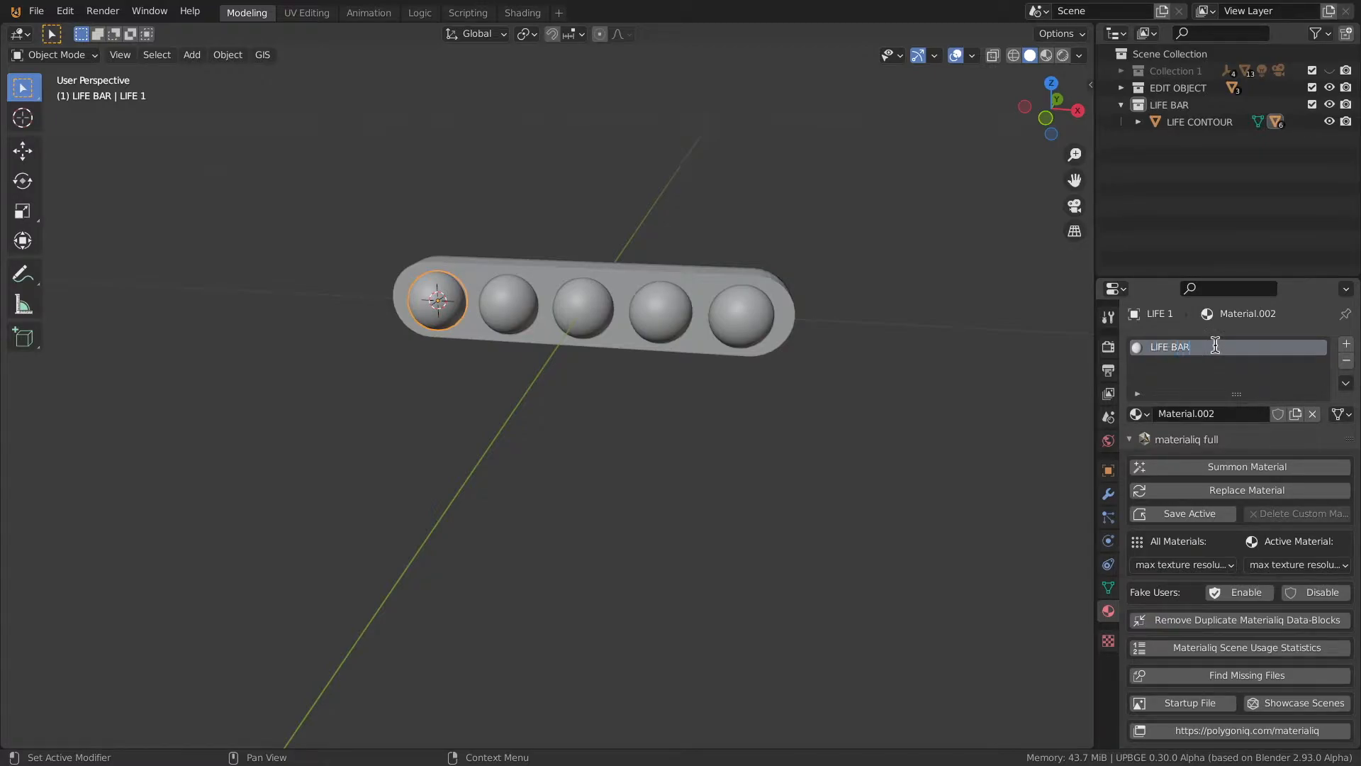
pyautogui.press('Return')
# Set the LIFE BAR material's base color to bright green and show the viewport in Material Preview shading
pyautogui.click(1134, 441)
pyautogui.click(1258, 606)
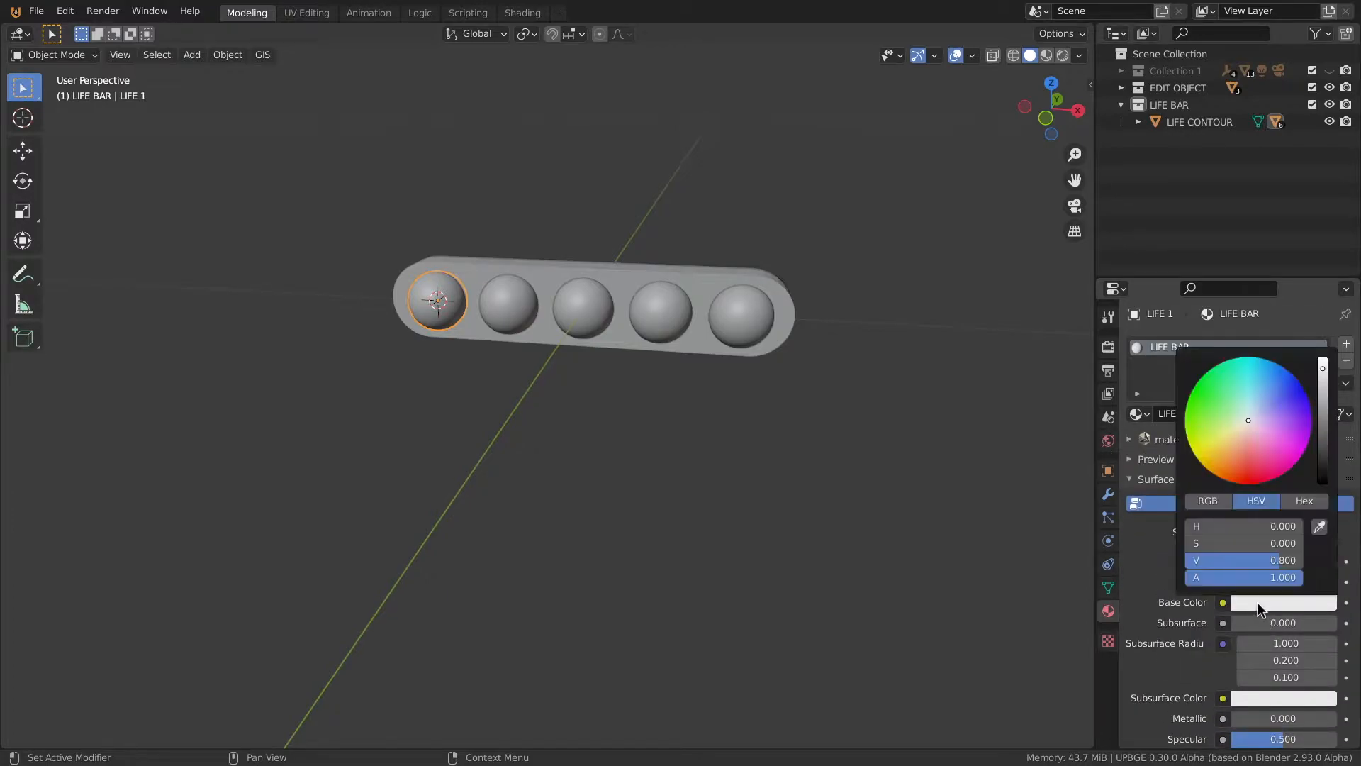
pyautogui.click(1201, 388)
pyautogui.press('z')
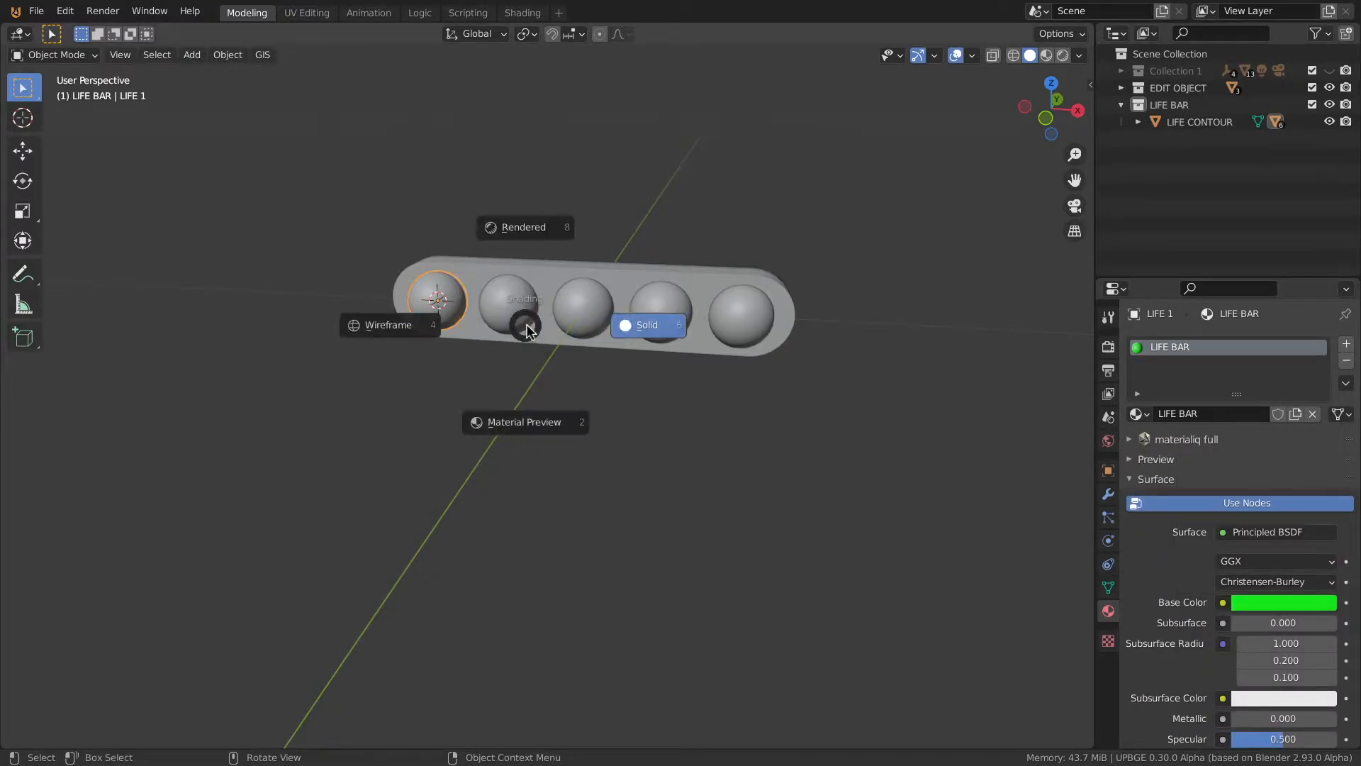
pyautogui.click(525, 421)
pyautogui.moveTo(410, 356); pyautogui.dragTo(623, 440, button='middle')
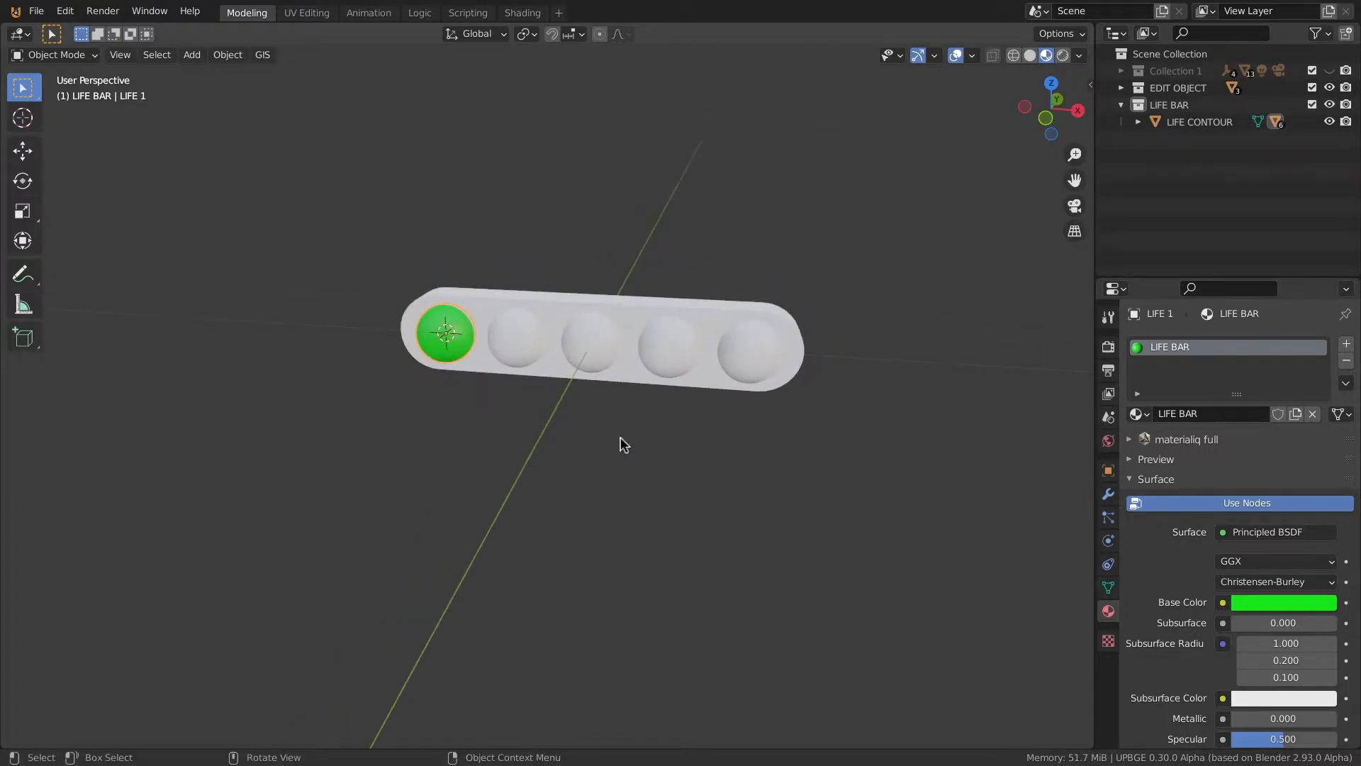
# Assign the existing LIFE BAR material to the spheres LIFE 2, LIFE 3, LIFE 4 and LIFE 5
pyautogui.click(530, 353)
pyautogui.click(1136, 414)
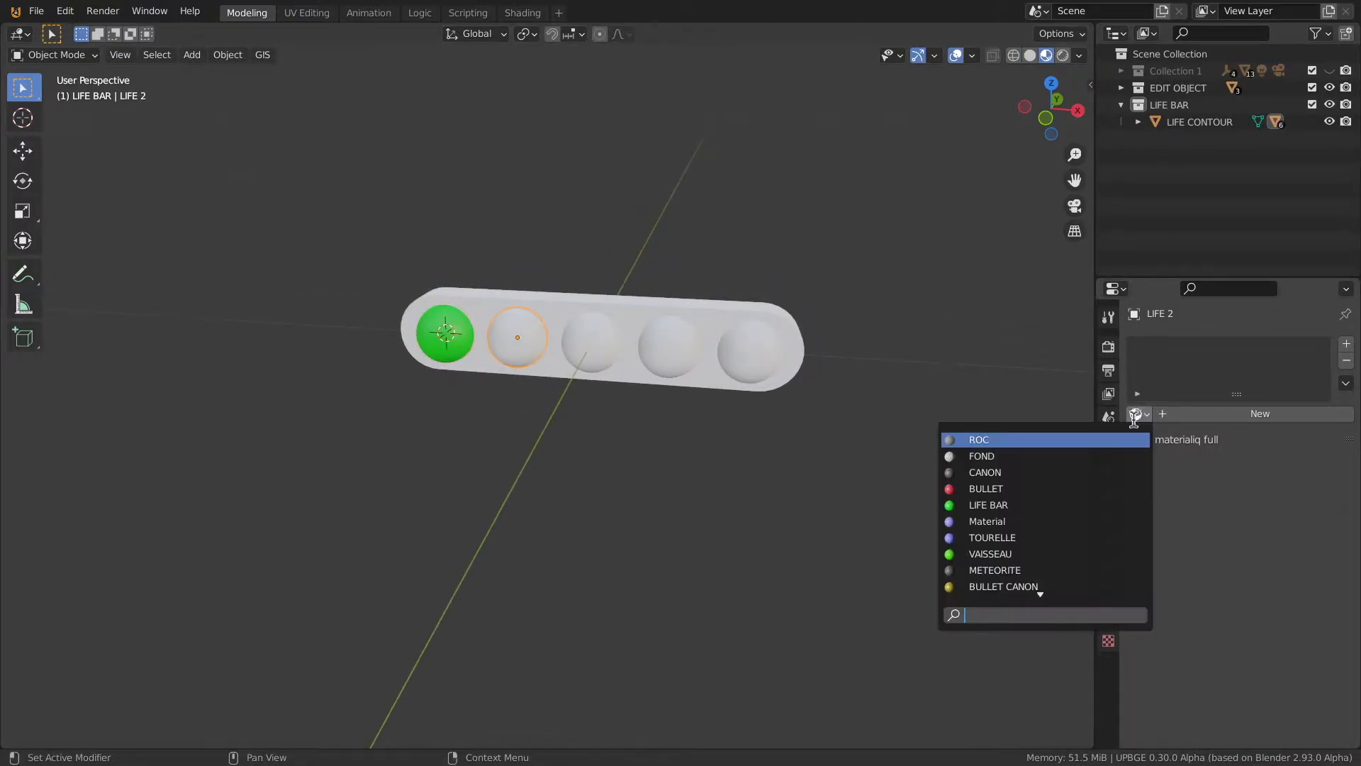
pyautogui.click(1027, 505)
pyautogui.click(591, 342)
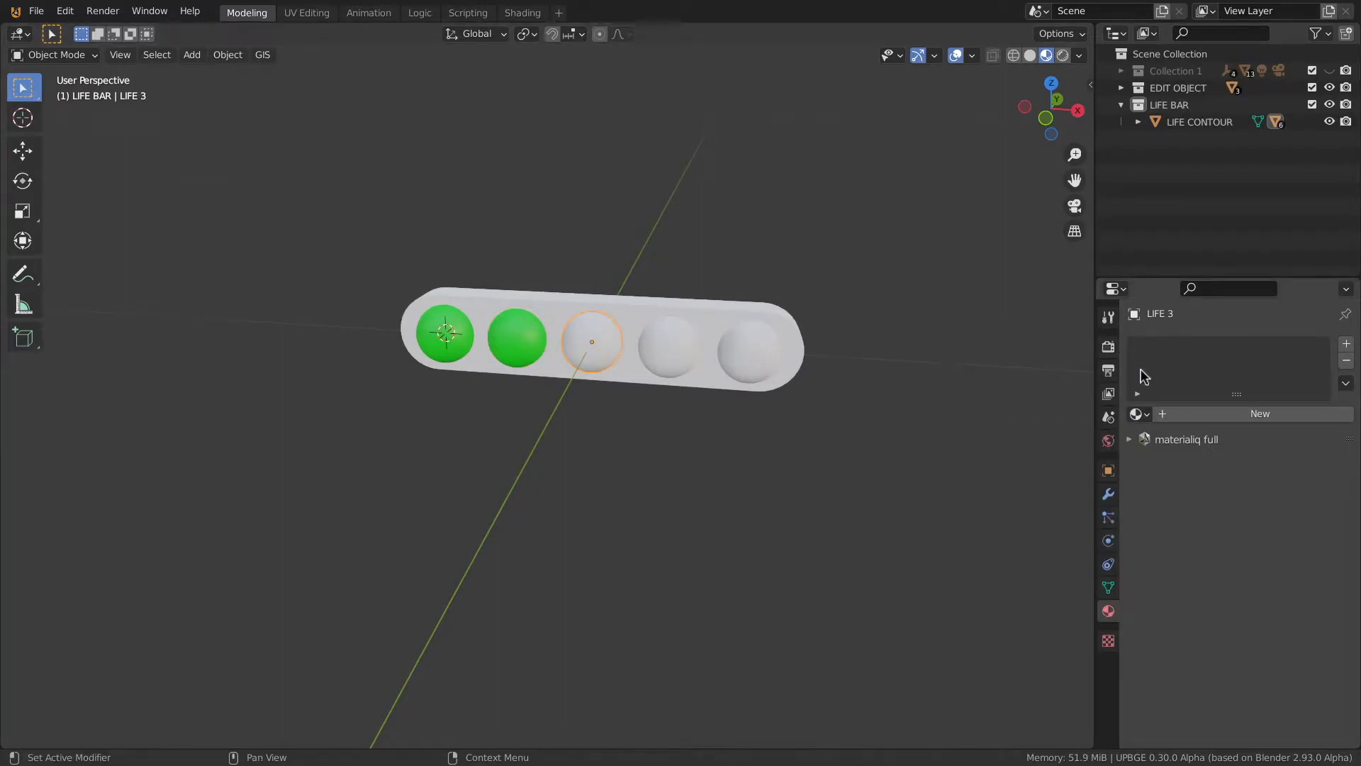
pyautogui.click(1138, 415)
pyautogui.click(1027, 505)
pyautogui.click(669, 346)
pyautogui.click(1138, 415)
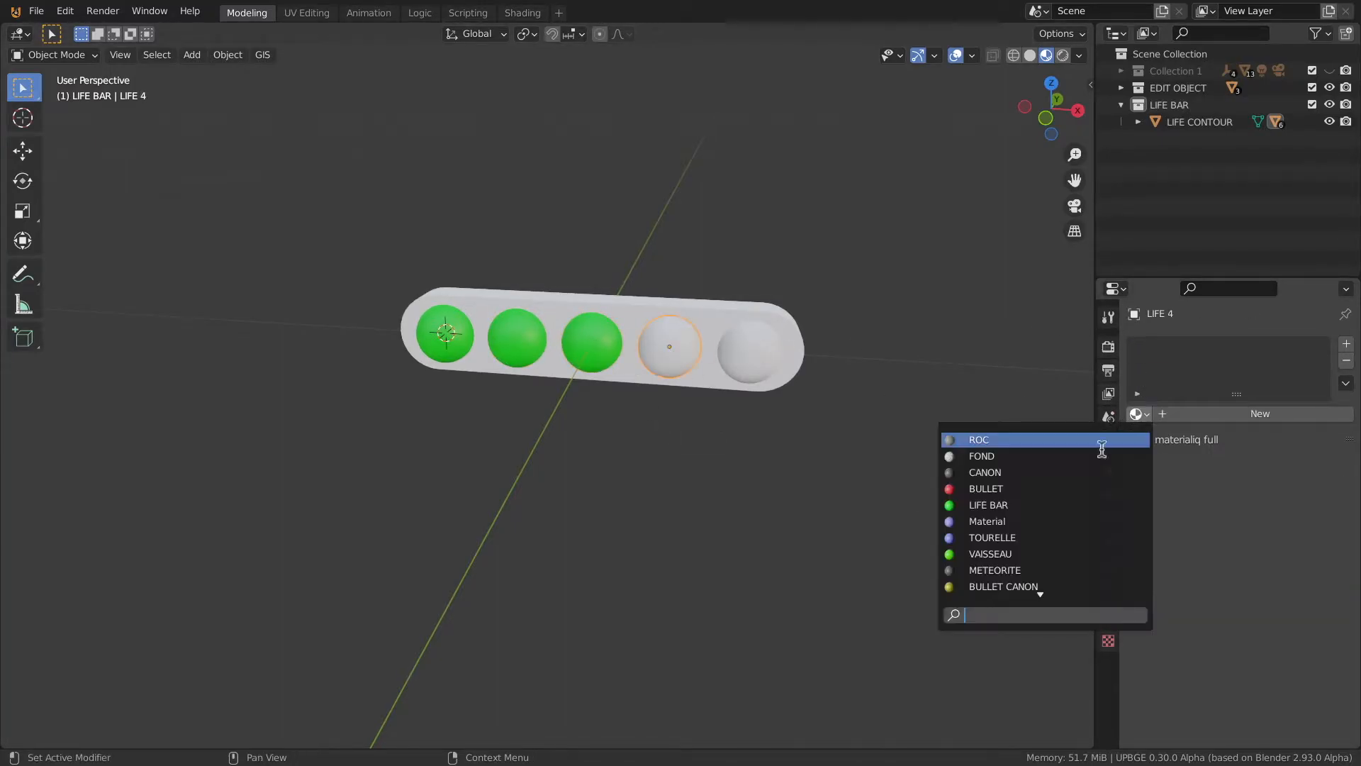
pyautogui.click(1028, 505)
pyautogui.click(749, 351)
pyautogui.click(1138, 415)
pyautogui.click(1028, 504)
# Create a material named NOIR LIFE BAR on the LIFE CONTOUR frame and set its base color to black
pyautogui.moveTo(707, 457); pyautogui.dragTo(611, 400, button='middle')
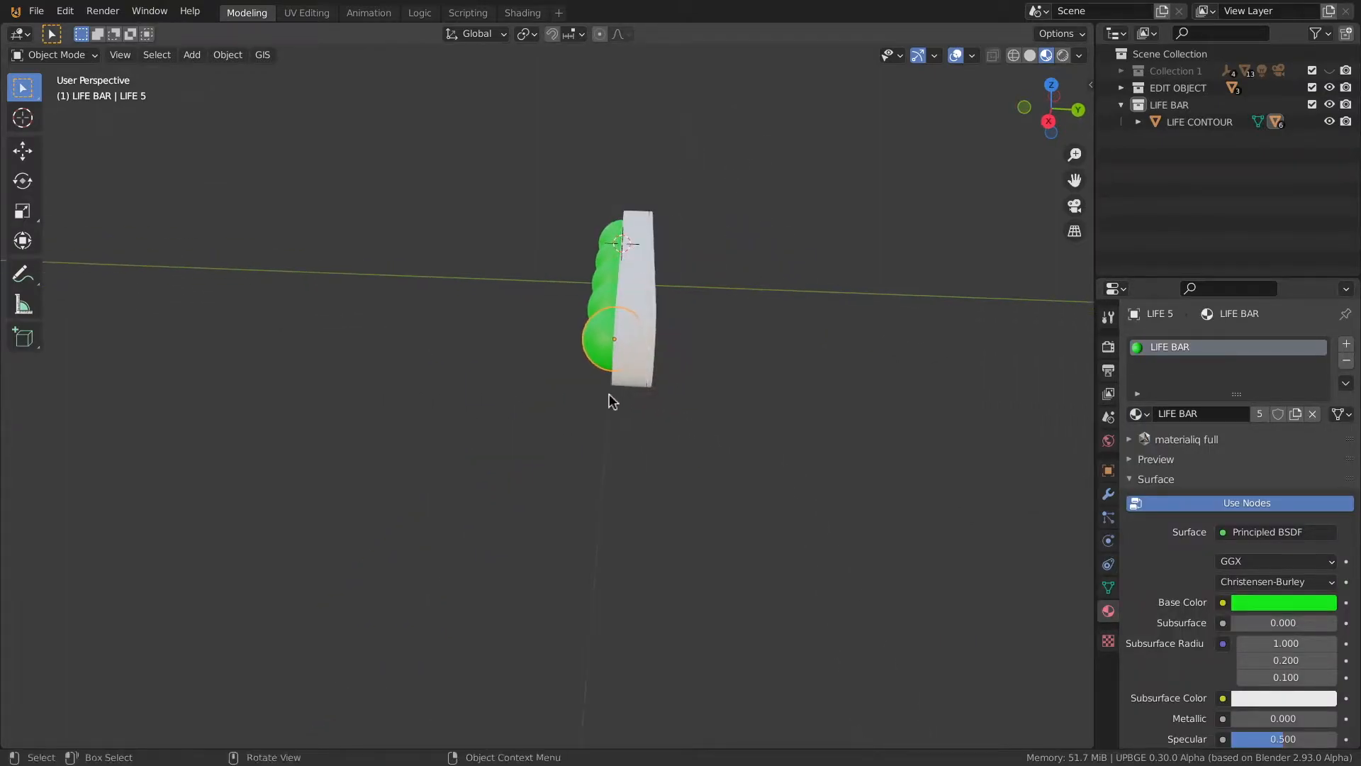
pyautogui.click(638, 263)
pyautogui.click(1139, 414)
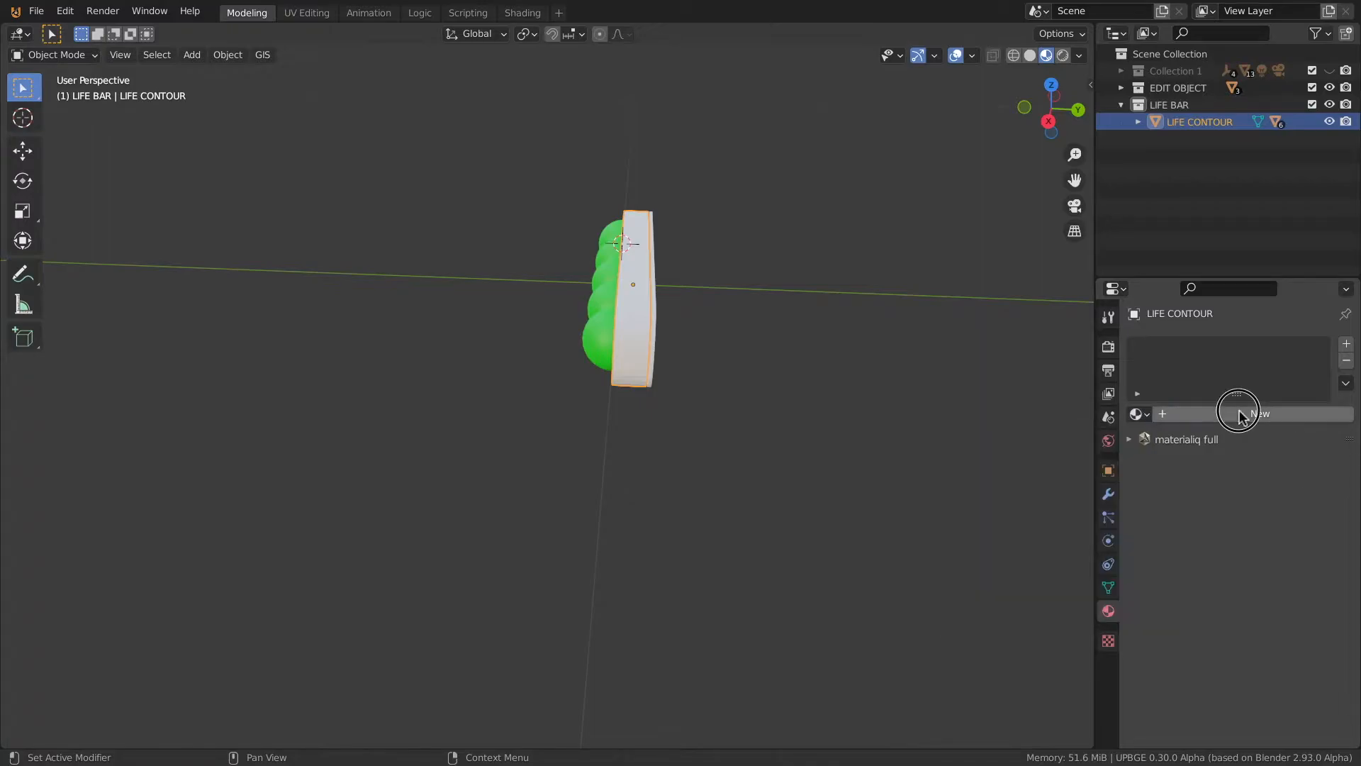
pyautogui.click(1137, 414)
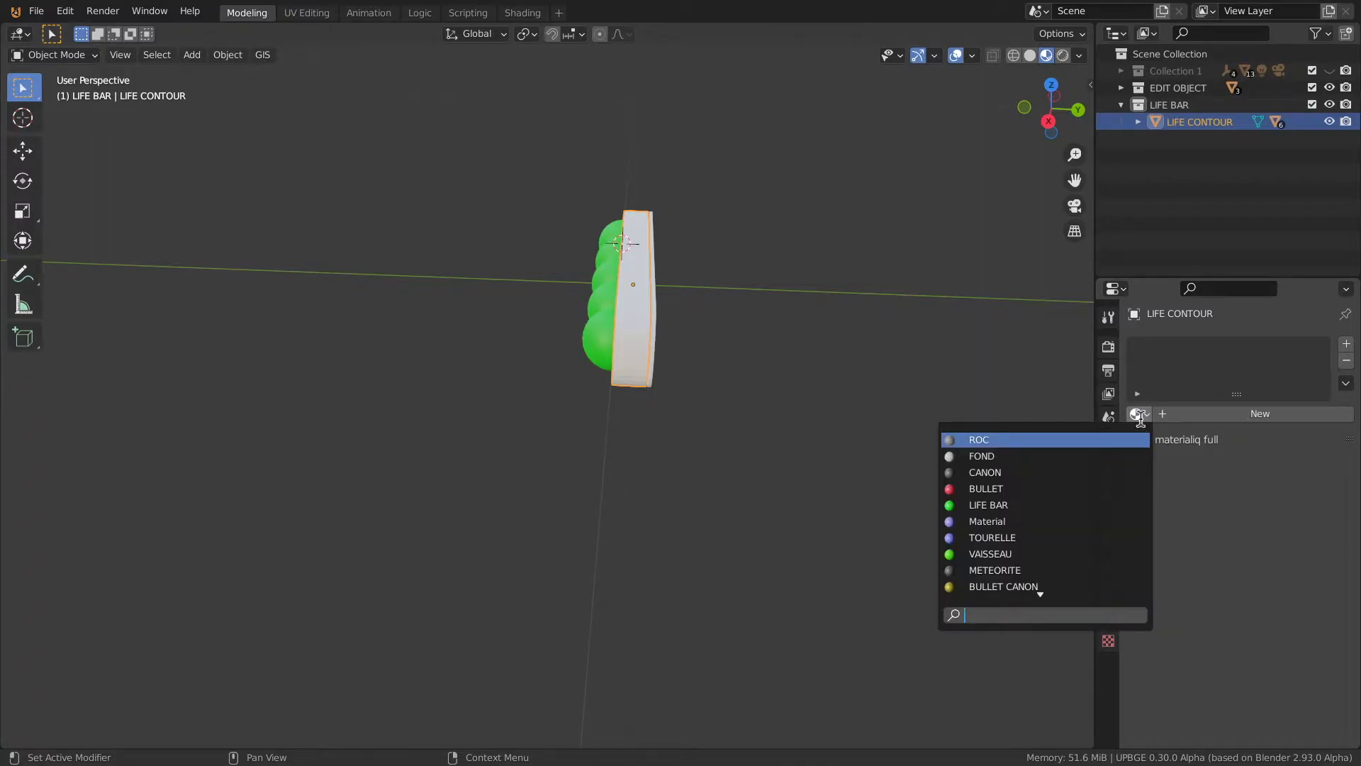
pyautogui.click(1214, 423)
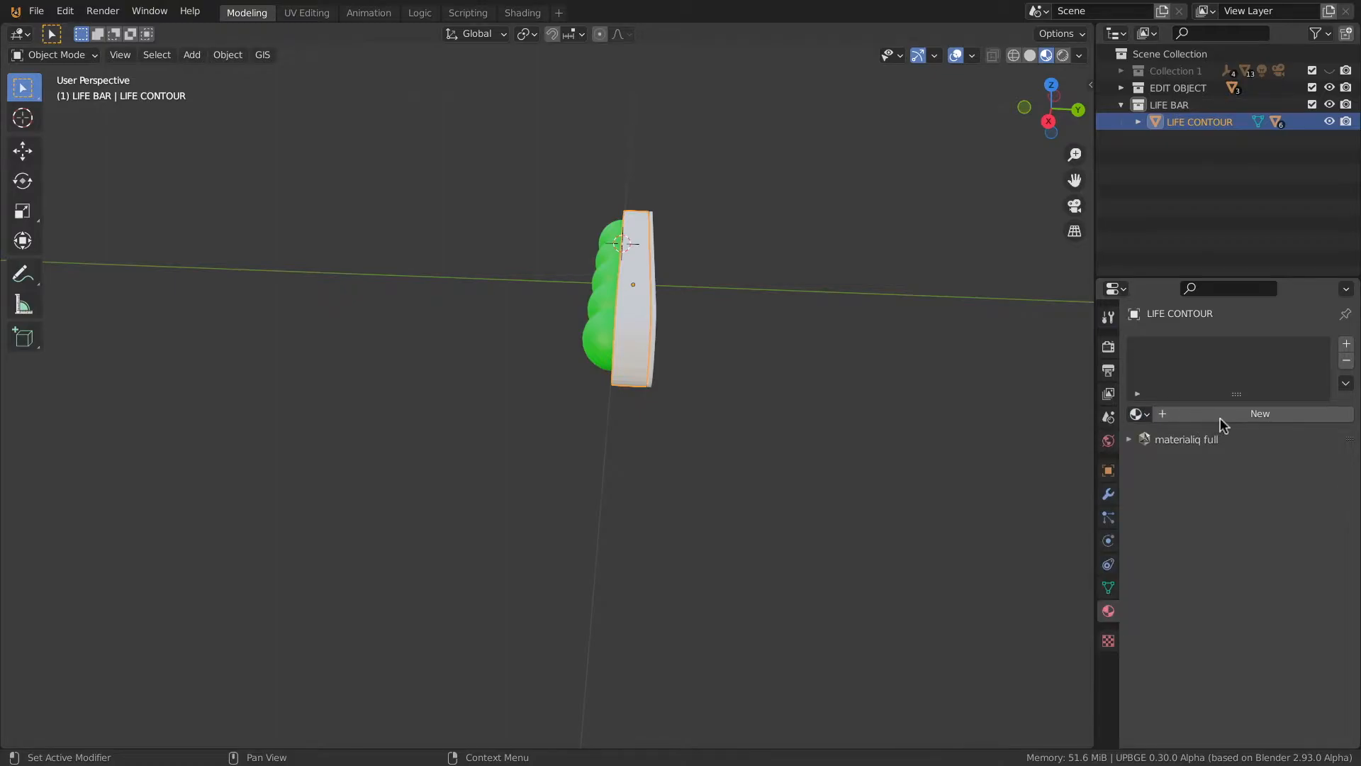
pyautogui.click(1214, 418)
pyautogui.doubleClick(1180, 350)
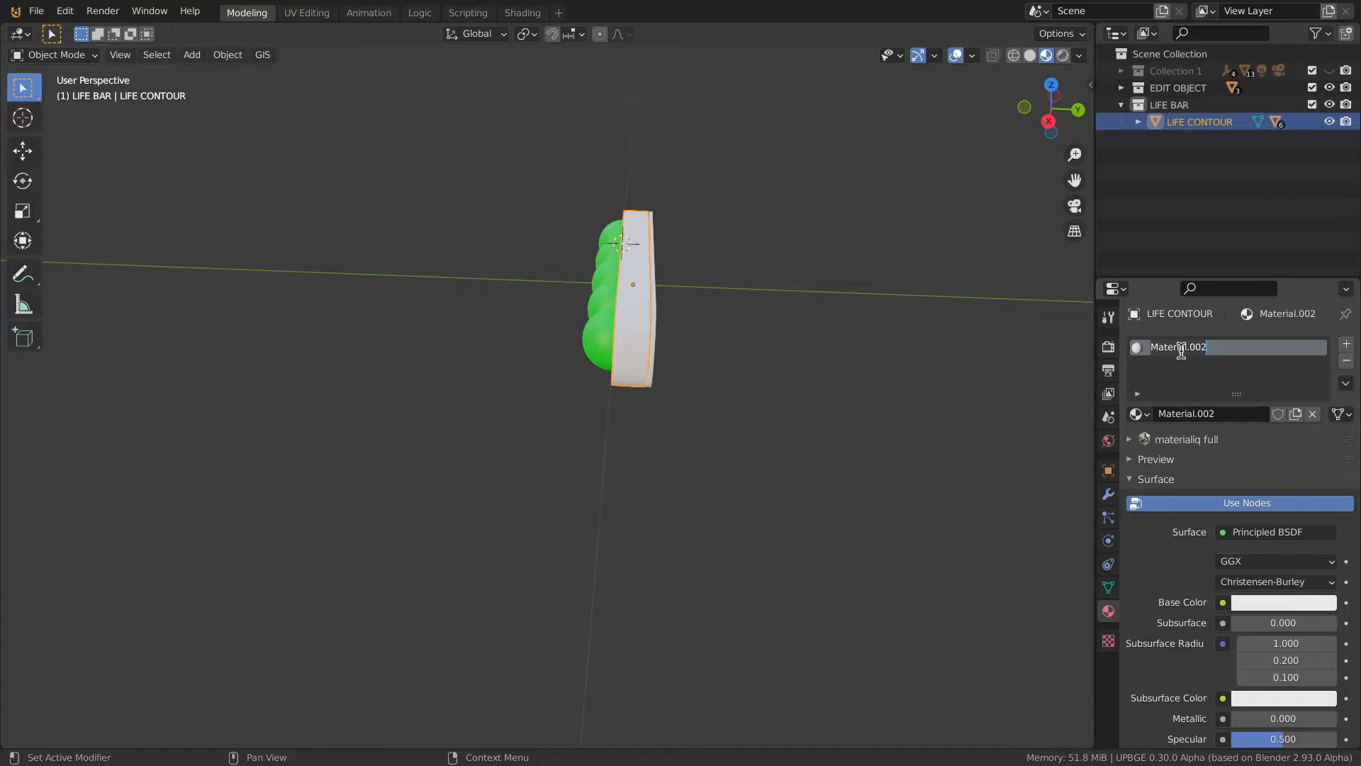
pyautogui.write('NOIR LIFE BAR')
pyautogui.press('Return')
pyautogui.click(1272, 602)
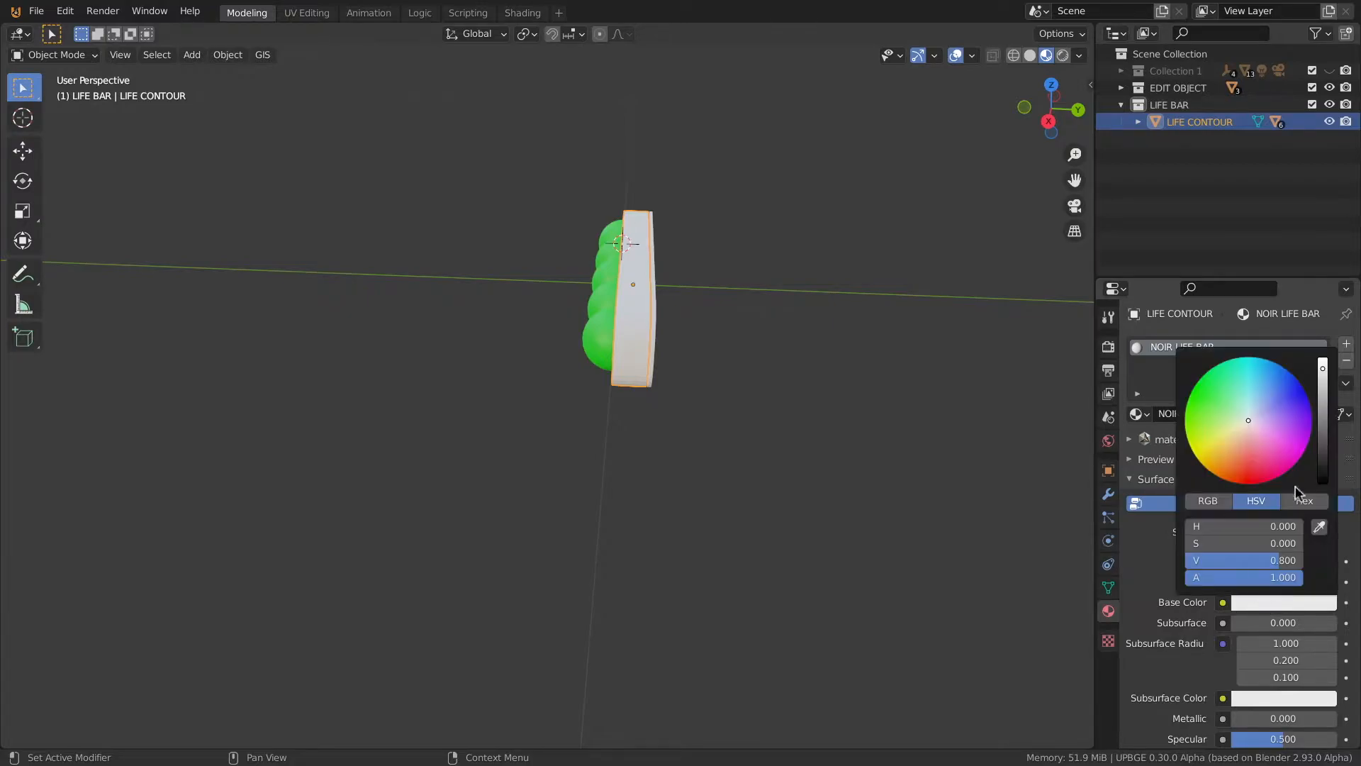
pyautogui.moveTo(1323, 372); pyautogui.dragTo(1323, 483)
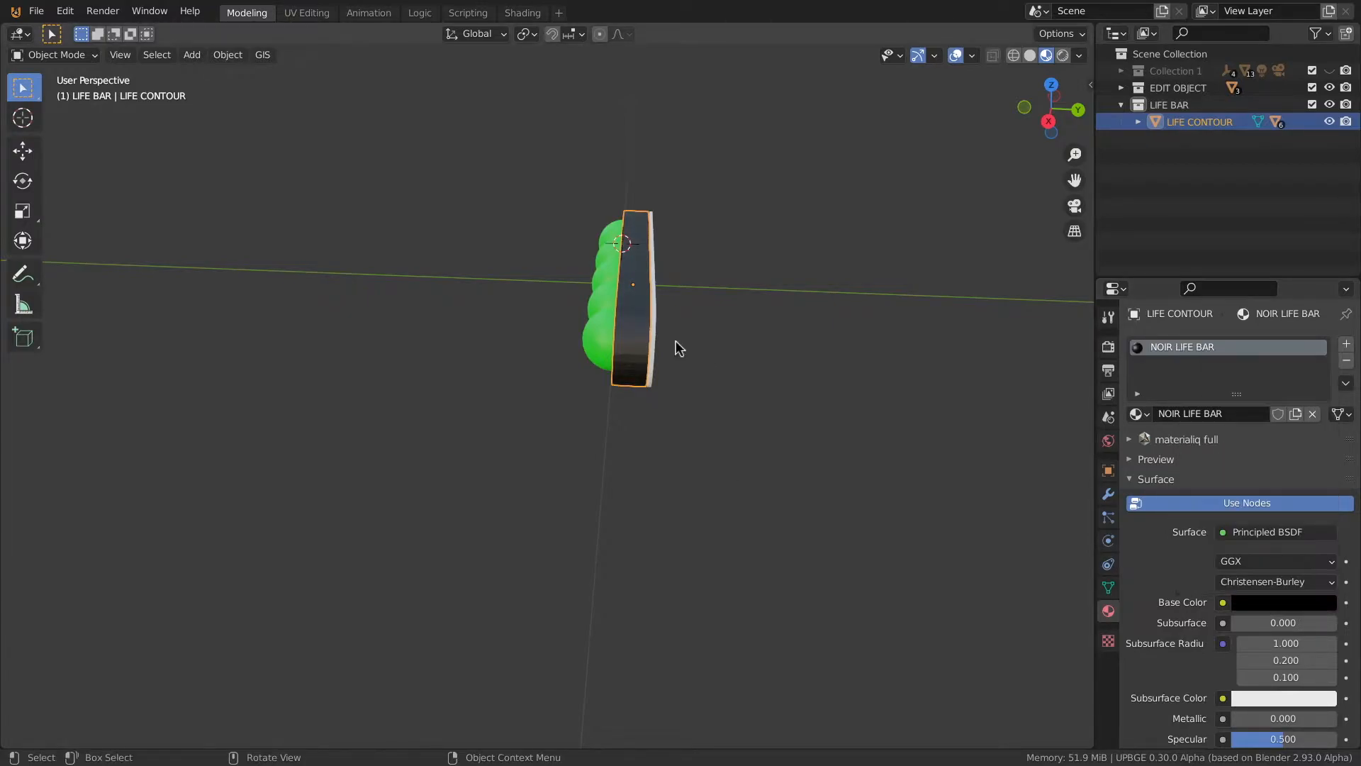
# Assign the existing NOIR LIFE BAR material to the LIFE FOND back plate
pyautogui.moveTo(726, 326); pyautogui.dragTo(625, 306, button='middle')
pyautogui.click(623, 304)
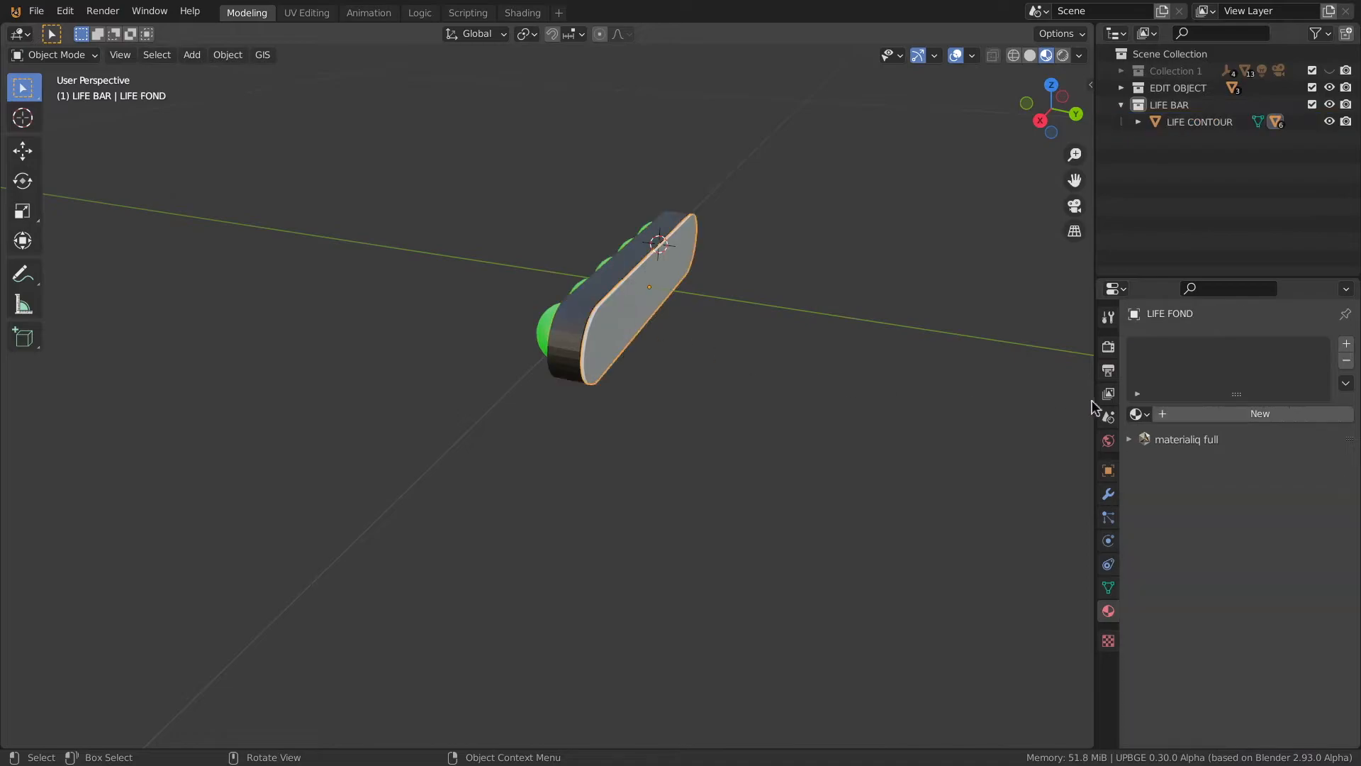
pyautogui.click(1137, 414)
pyautogui.write('NOI')
pyautogui.click(1007, 440)
pyautogui.moveTo(517, 417); pyautogui.dragTo(523, 25, button='middle')
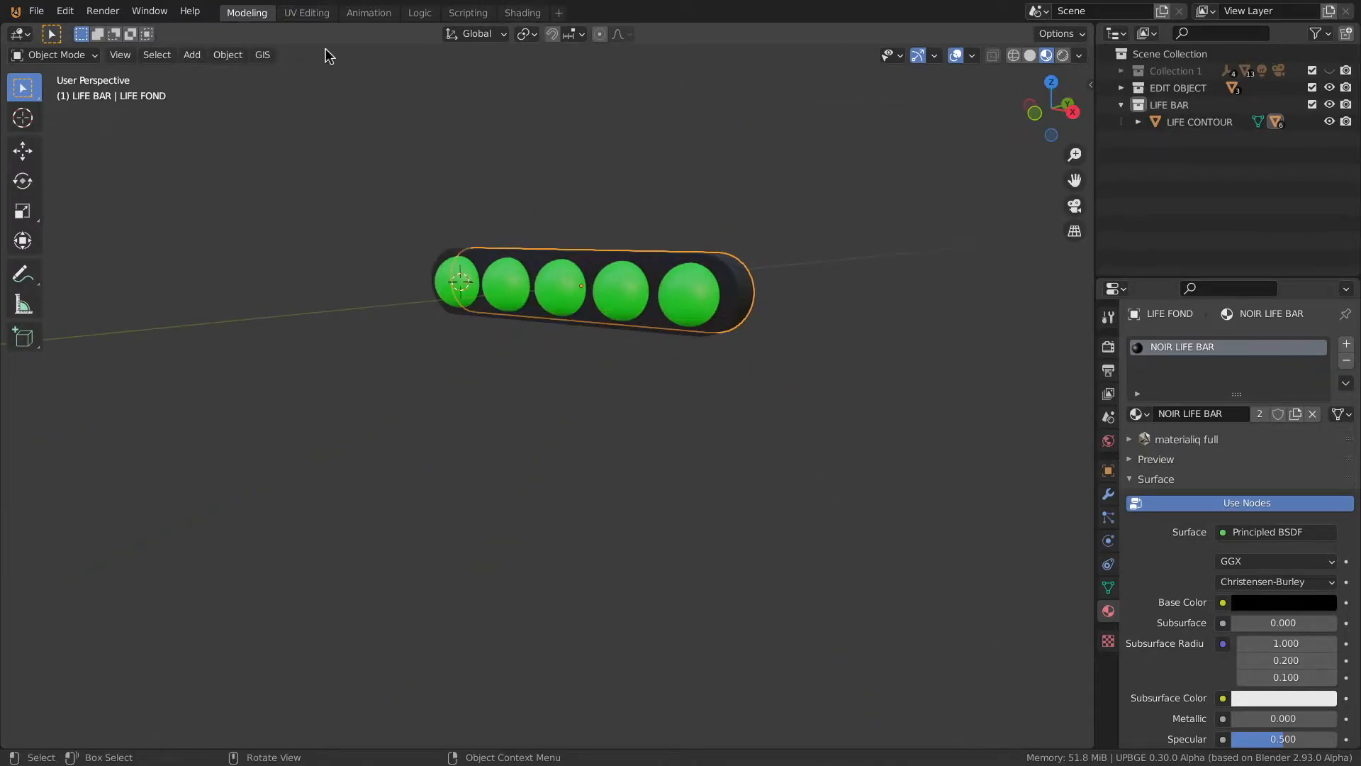
# Switch to the Animation workspace and show the life bar there in Material Preview shading
pyautogui.click(367, 14)
pyautogui.scroll(-10, 581, 346)
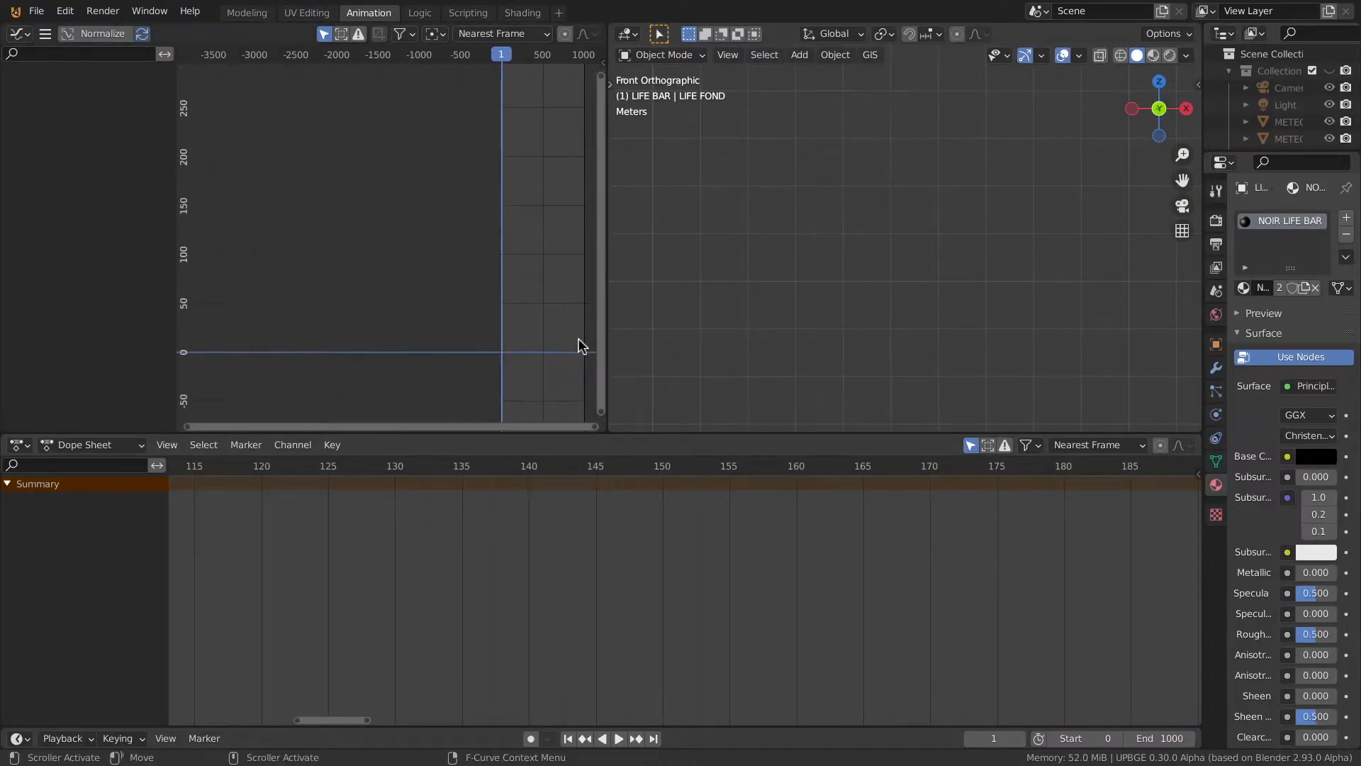
pyautogui.scroll(-10, 895, 327)
pyautogui.keyDown('shift'); pyautogui.moveTo(694, 279); pyautogui.dragTo(878, 243, button='middle'); pyautogui.keyUp('shift')
pyautogui.scroll(8, 878, 243)
pyautogui.scroll(-5, 879, 244)
pyautogui.press('`')
pyautogui.click(1028, 268)
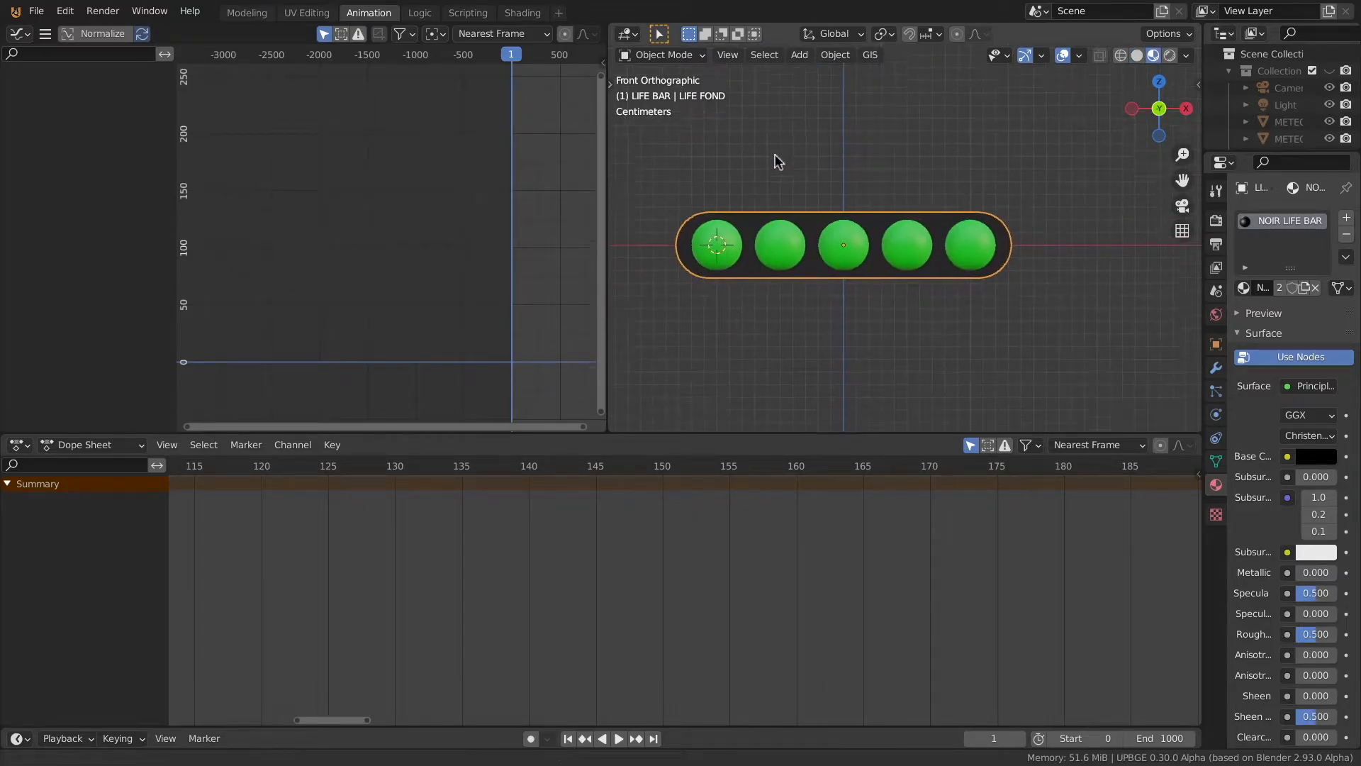
# Select the LIFE 1 sphere and widen the area showing its material properties, with frame 1 in reach in the Dope Sheet
pyautogui.scroll(5, 778, 255)
pyautogui.keyDown('shift'); pyautogui.moveTo(779, 311); pyautogui.dragTo(814, 267, button='middle'); pyautogui.keyUp('shift')
pyautogui.scroll(-4, 822, 271)
pyautogui.click(754, 229)
pyautogui.moveTo(1203, 326); pyautogui.dragTo(1037, 314)
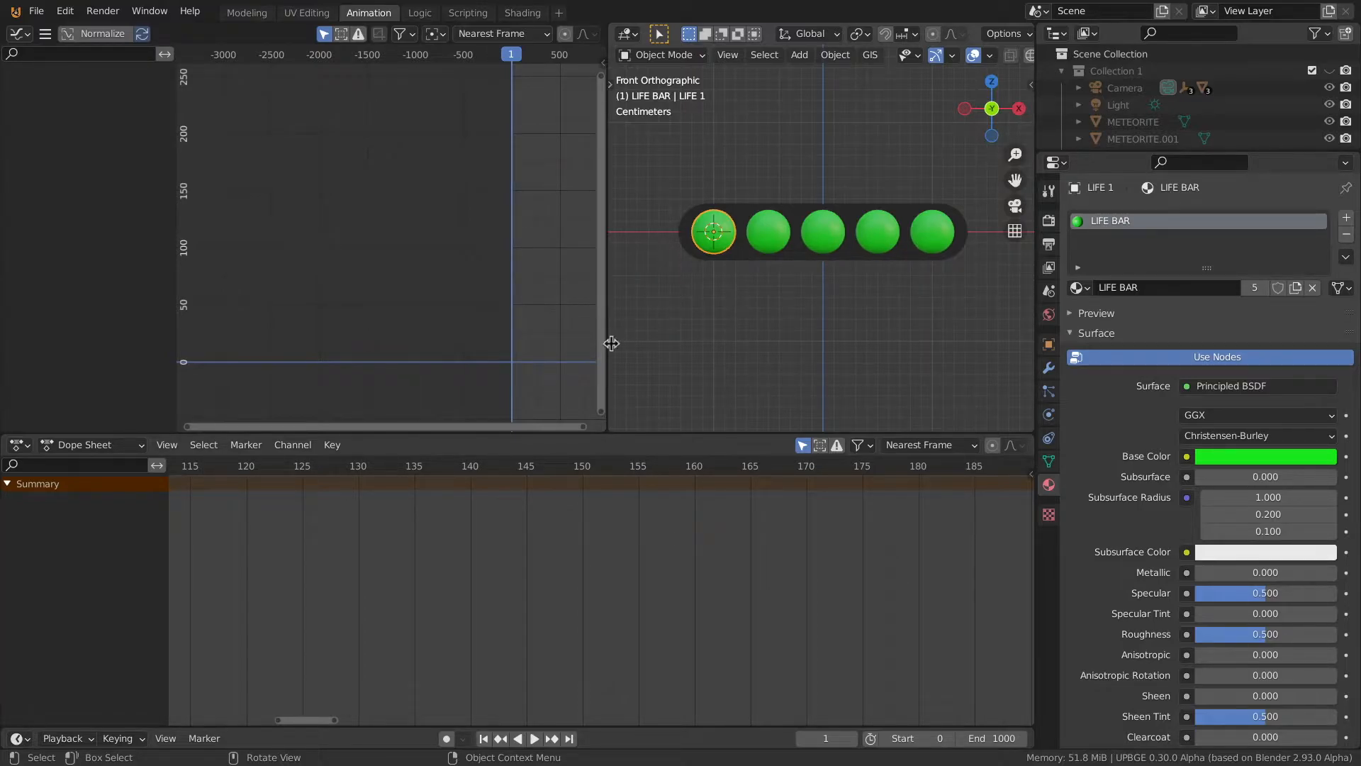
pyautogui.scroll(-7, 569, 545)
pyautogui.moveTo(306, 546); pyautogui.dragTo(830, 541, button='middle')
pyautogui.moveTo(170, 544); pyautogui.dragTo(593, 486, button='middle')
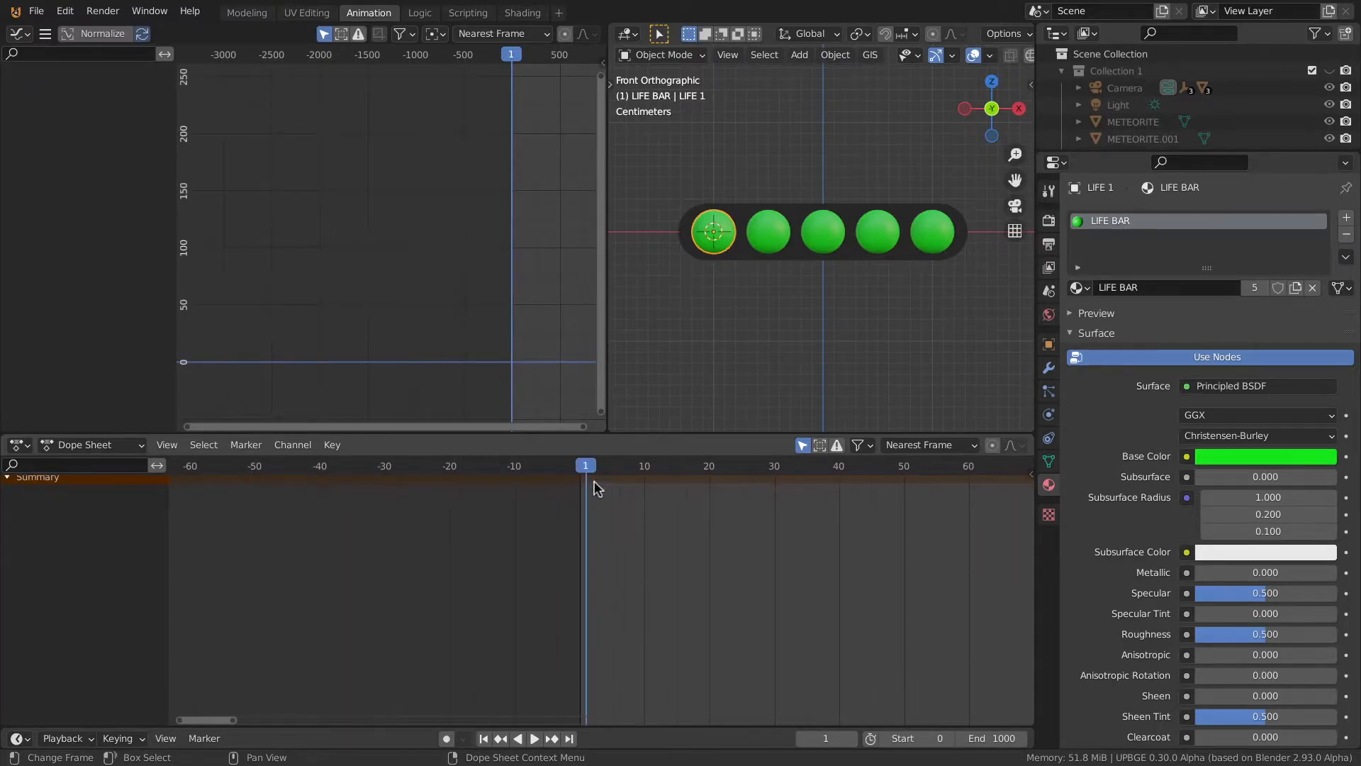
# Set the LIFE BAR base color to fully saturated green, hue about 0.33, and keyframe it at frame 1
pyautogui.click(1232, 461)
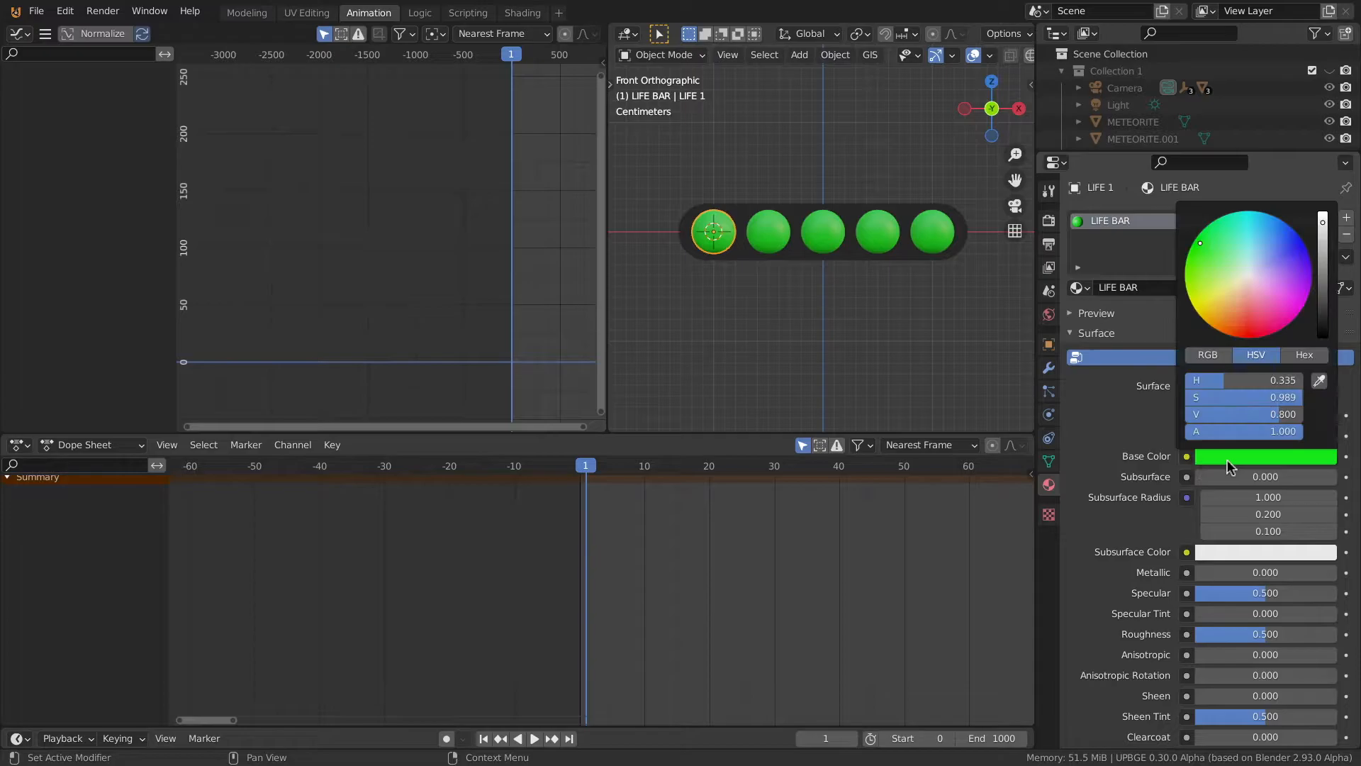
pyautogui.moveTo(1199, 244); pyautogui.dragTo(1192, 243)
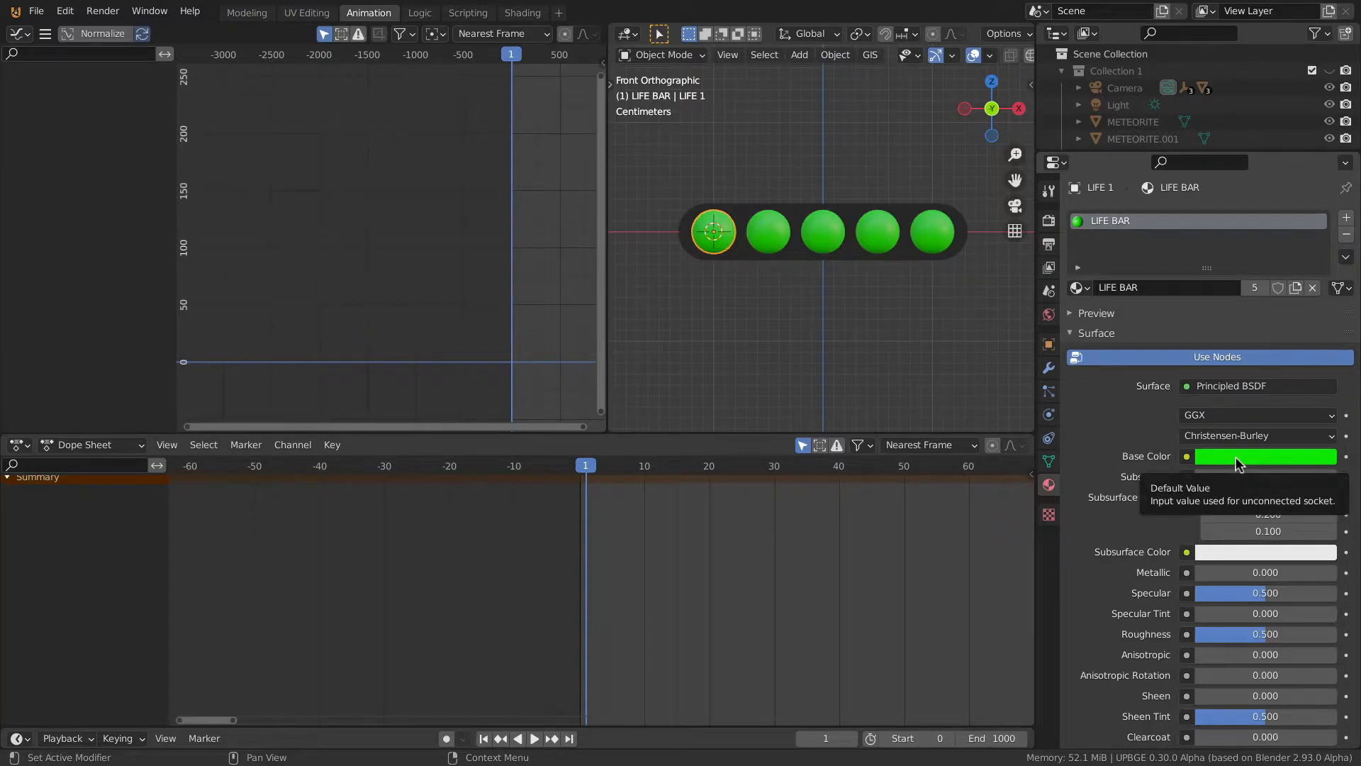
pyautogui.press('i')
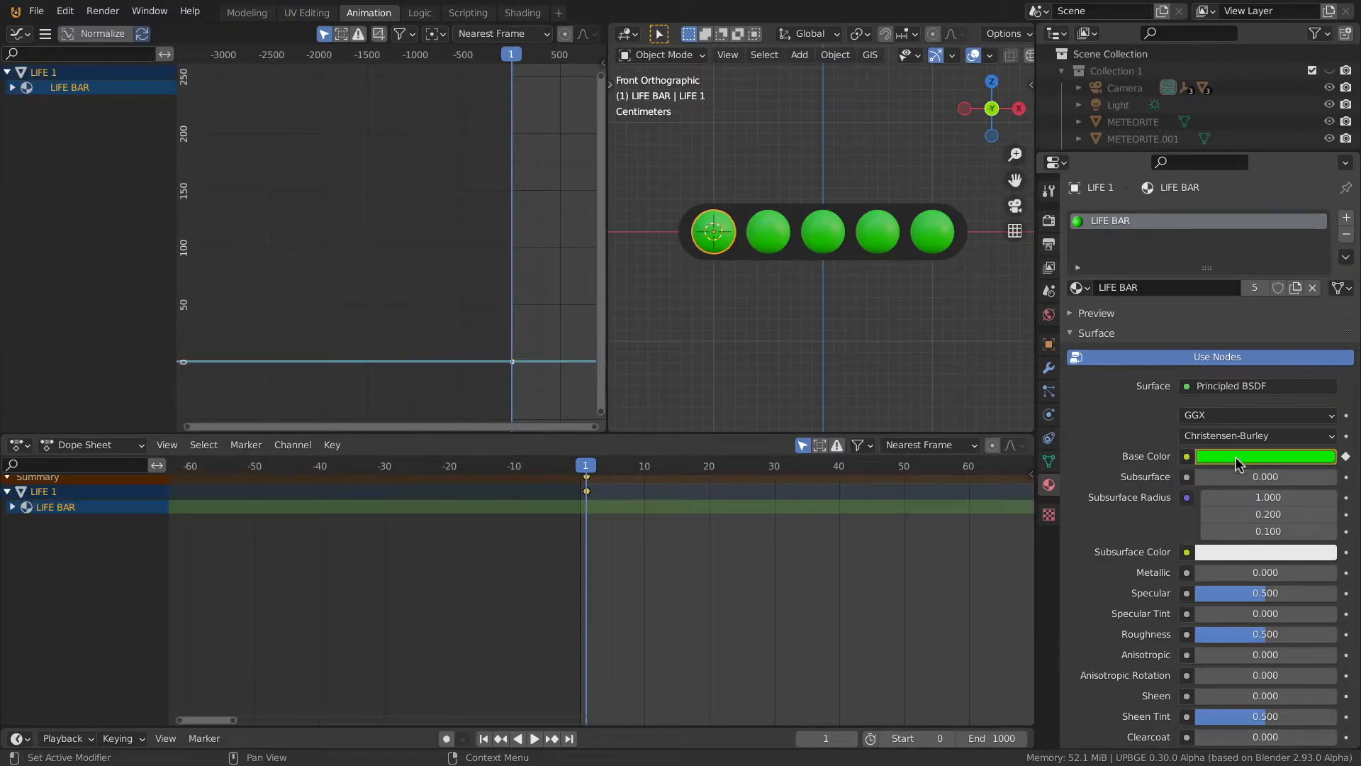
# At frame 2, set the LIFE BAR base color to yellowish green, hue about 0.275 and saturation about 0.89, and keyframe it
pyautogui.press('Right')
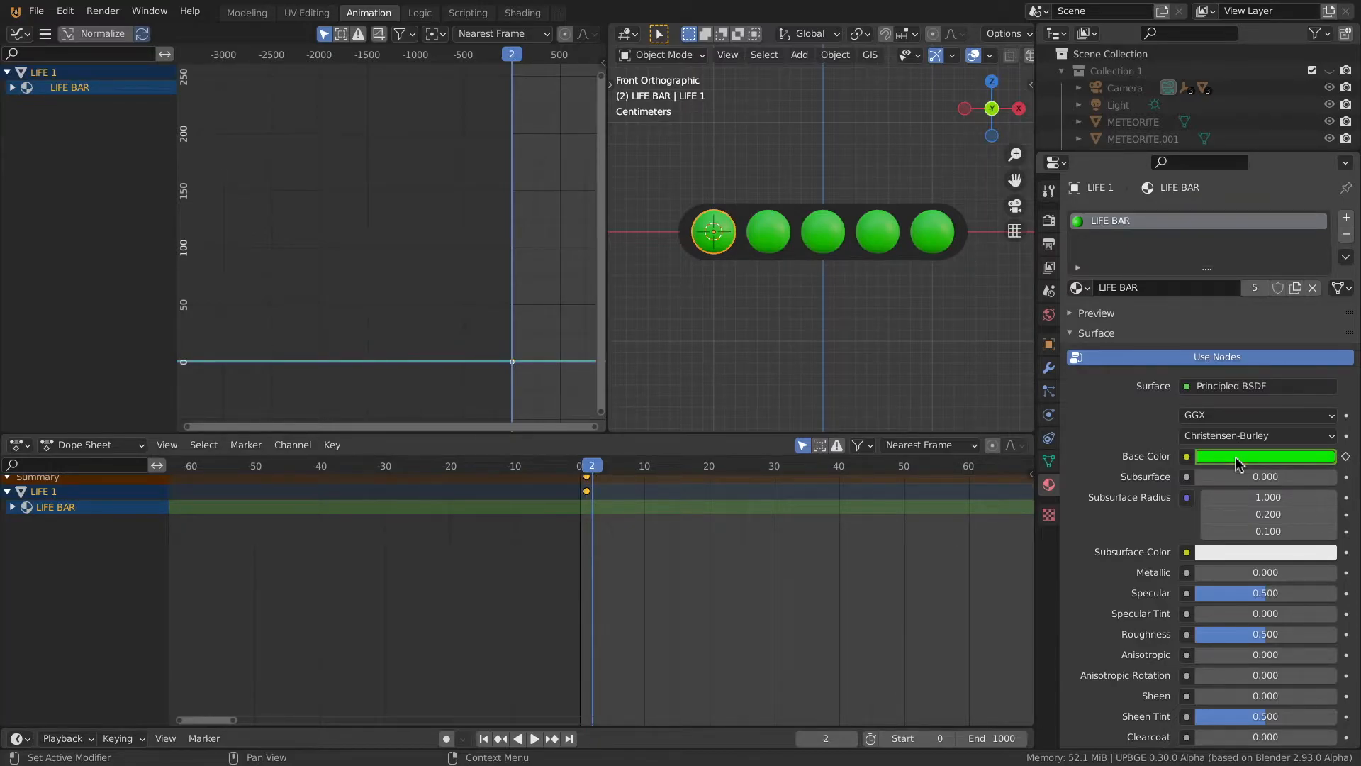
pyautogui.click(1236, 456)
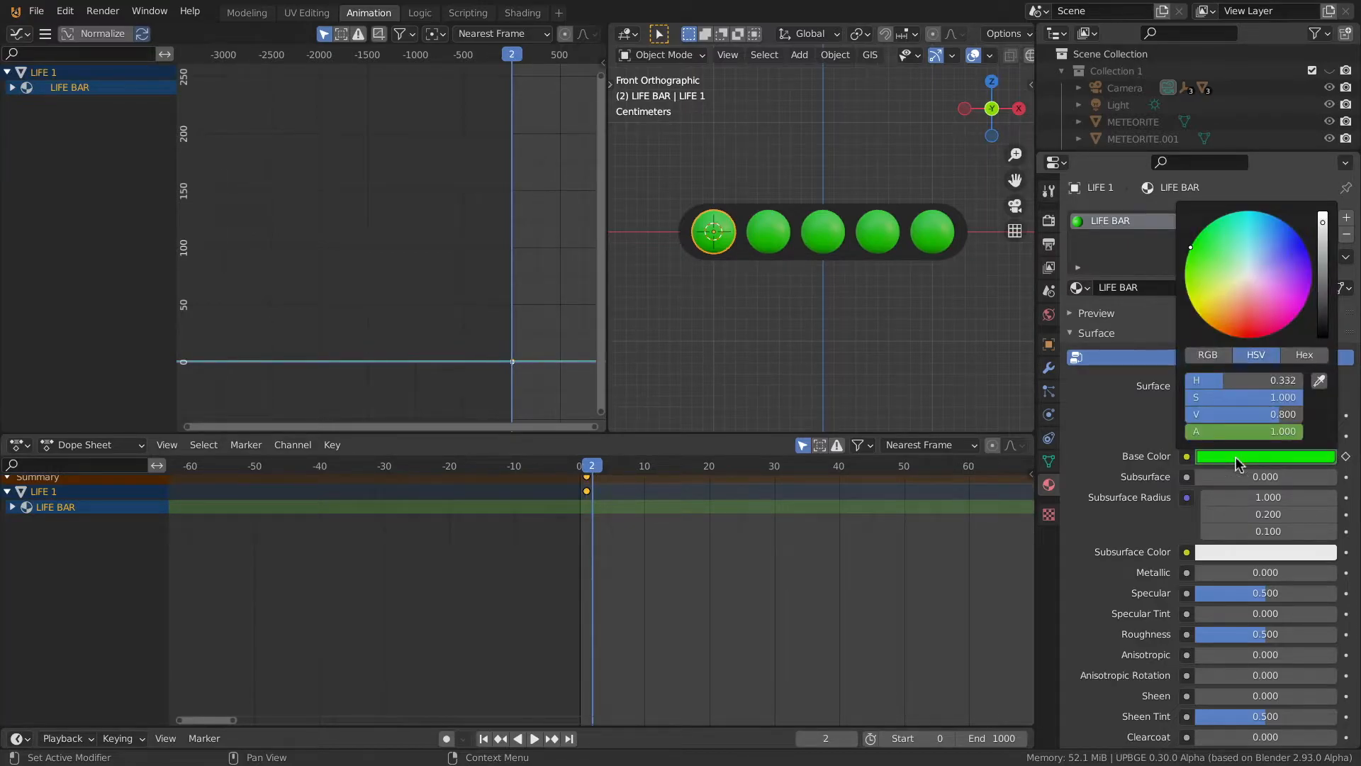
pyautogui.click(1208, 275)
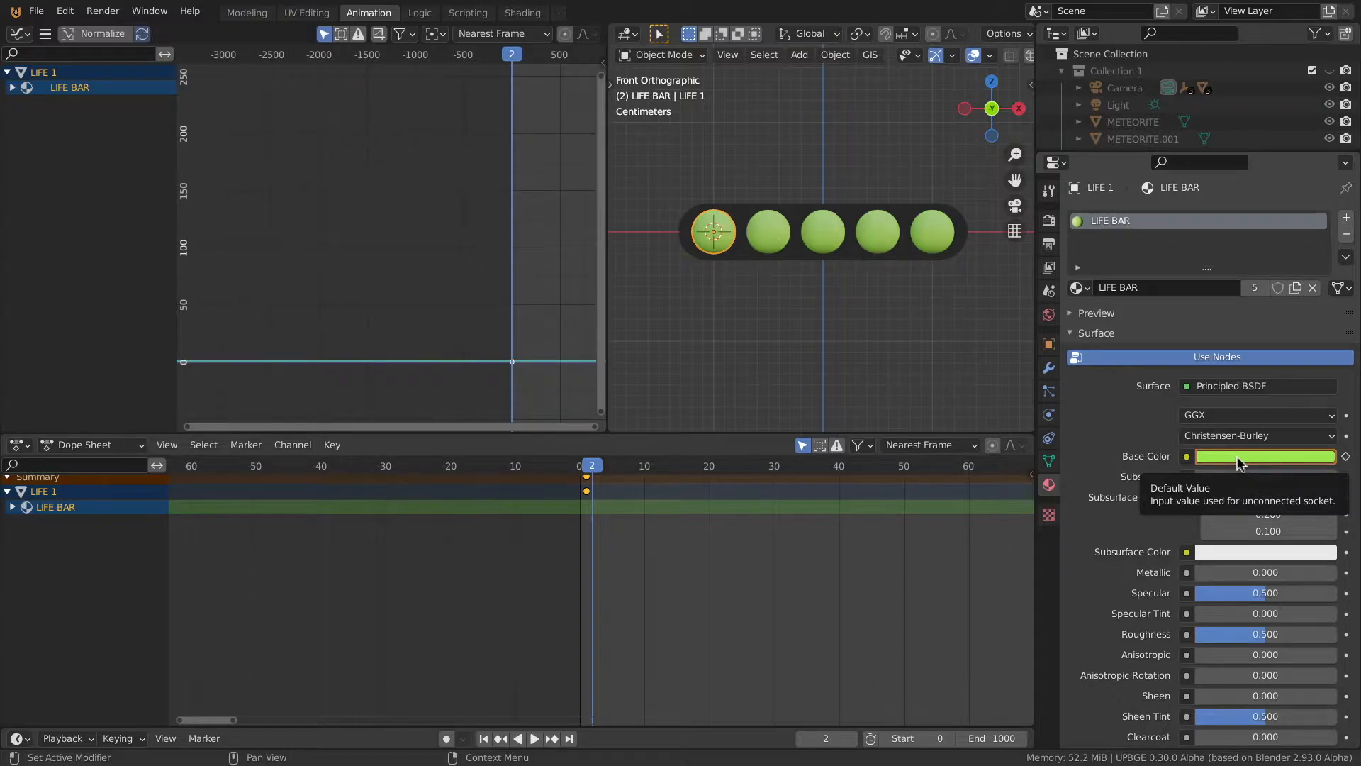
pyautogui.press('i')
# At frame 3, set the LIFE BAR base color to yellow, hue about 0.15 and saturation about 0.86, and keyframe it
pyautogui.press('Right')
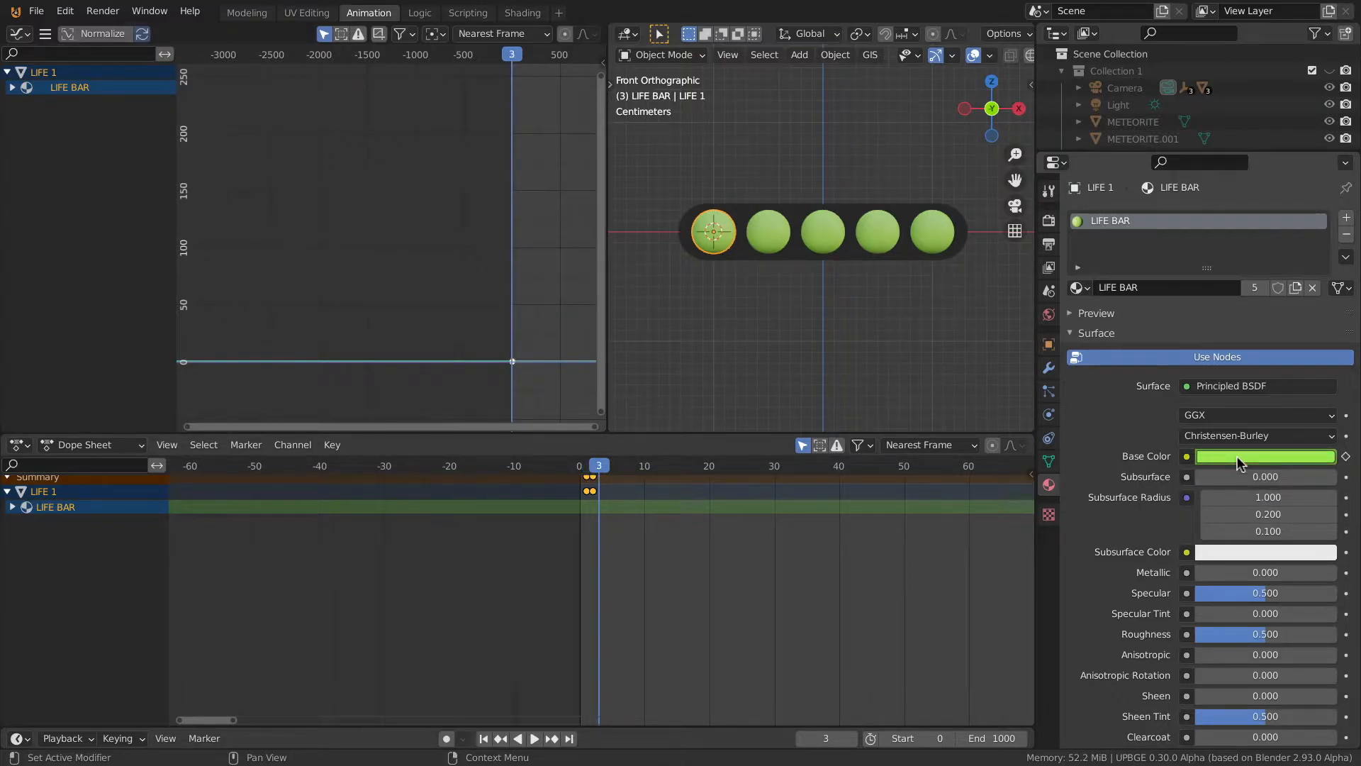
pyautogui.click(1237, 460)
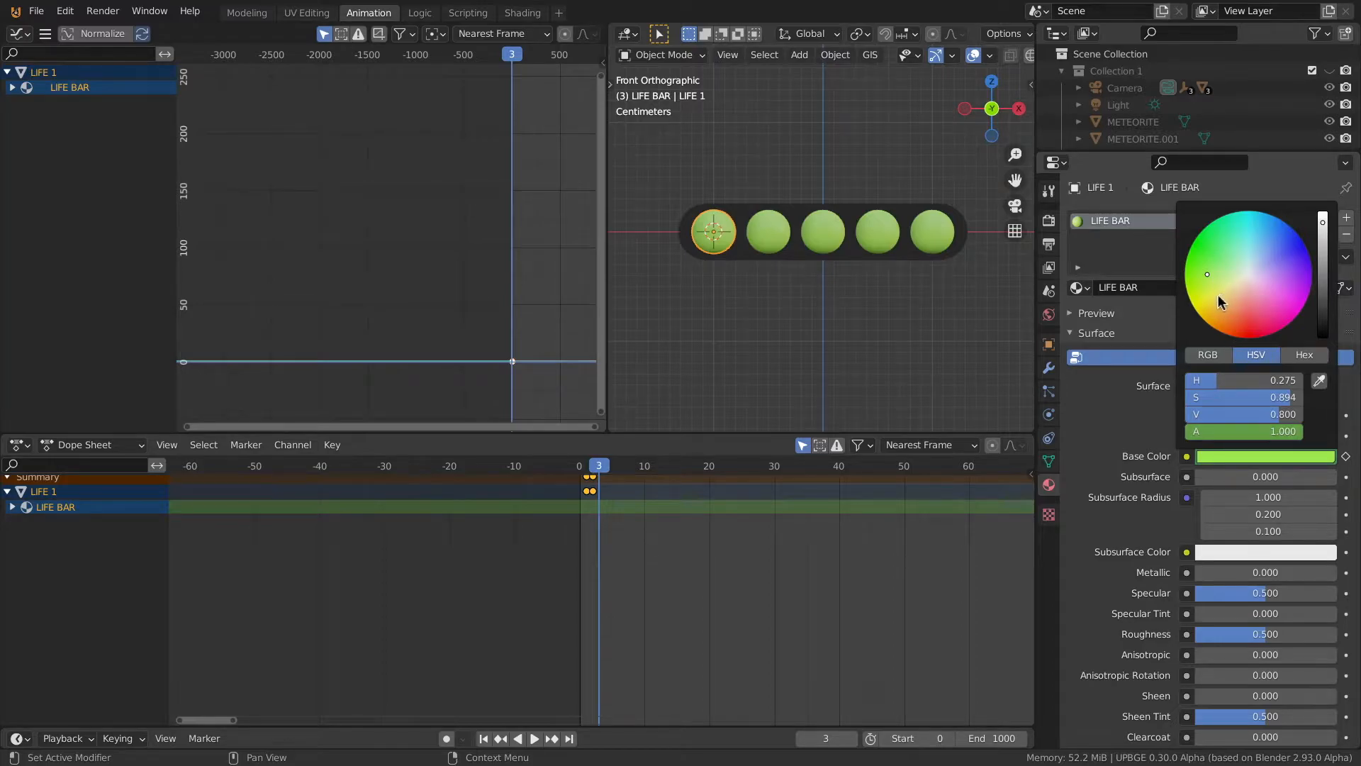
pyautogui.click(1217, 294)
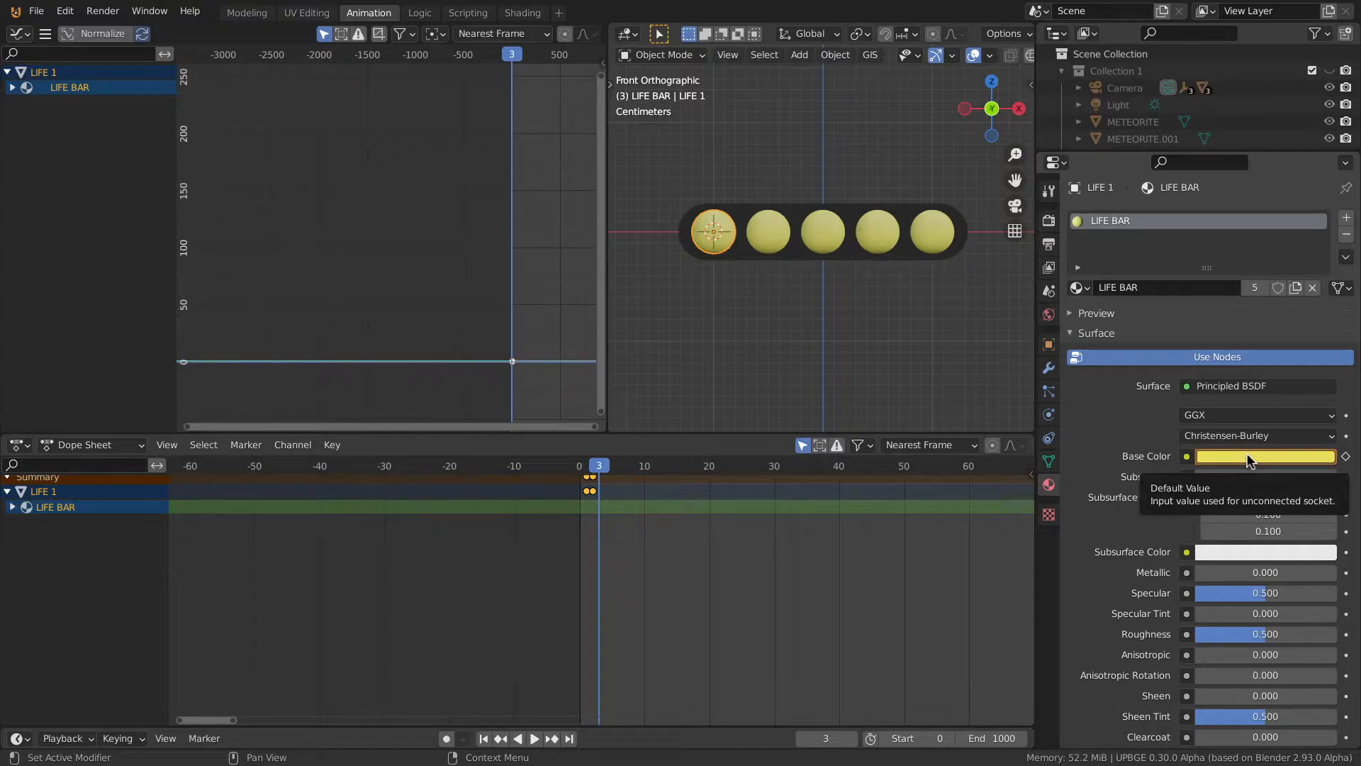
pyautogui.press('i')
# At frame 4, set the LIFE BAR base color to orange, hue about 0.04 and saturation about 0.94, and keyframe it
pyautogui.press('Right')
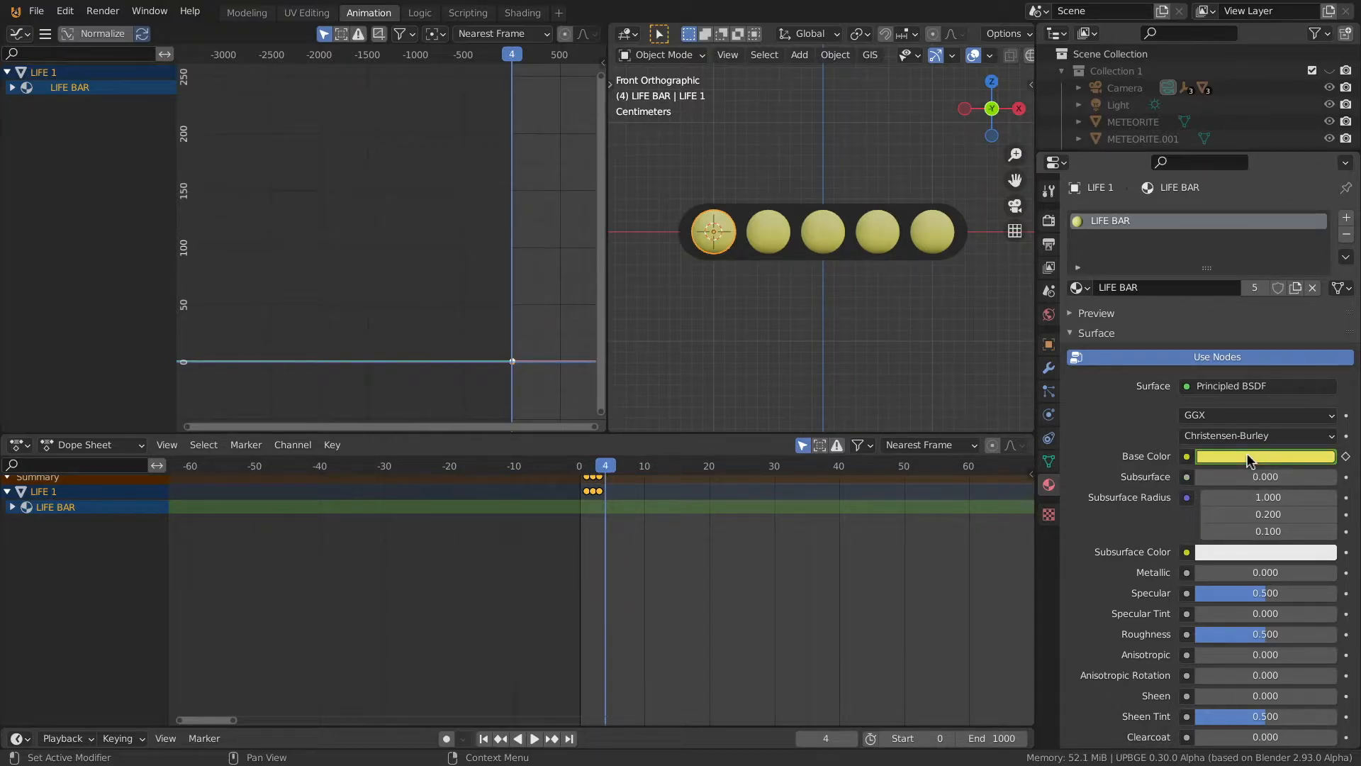
pyautogui.click(1247, 456)
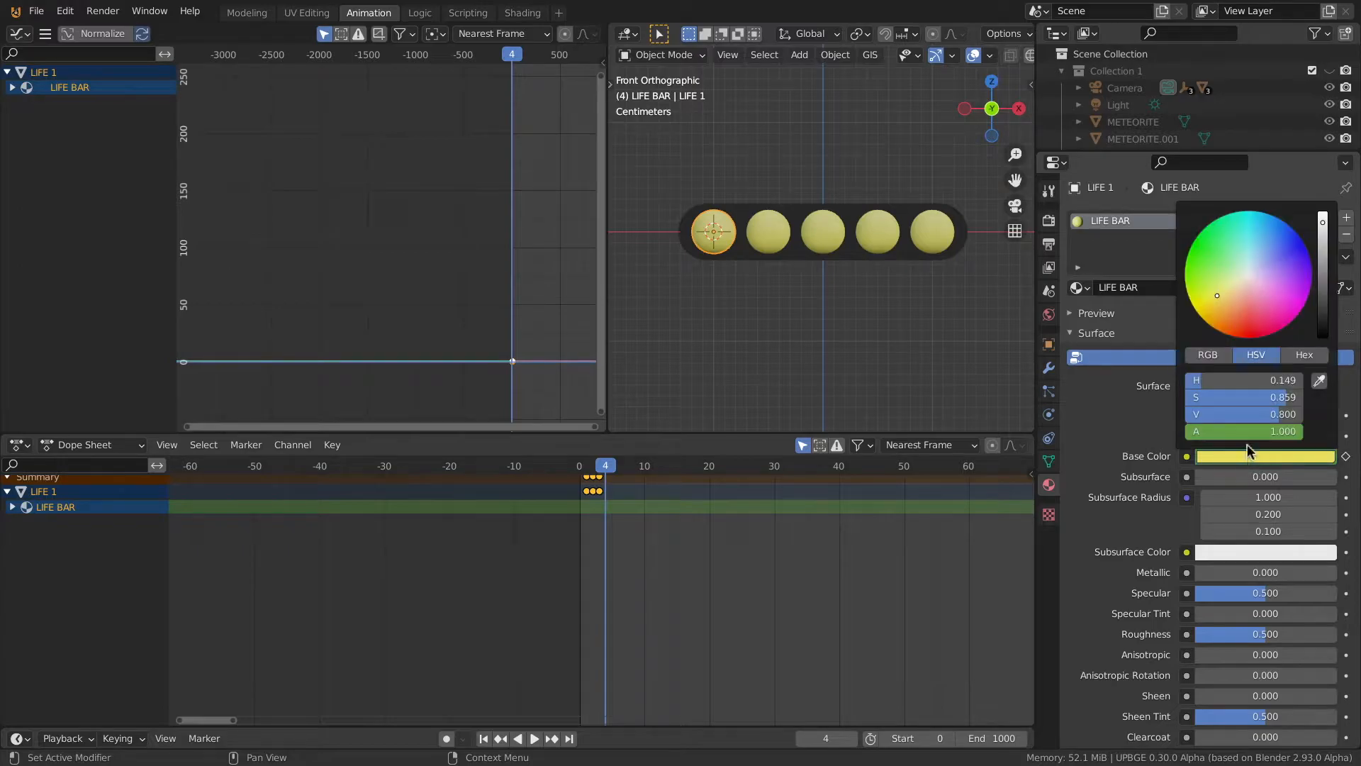
pyautogui.click(1228, 316)
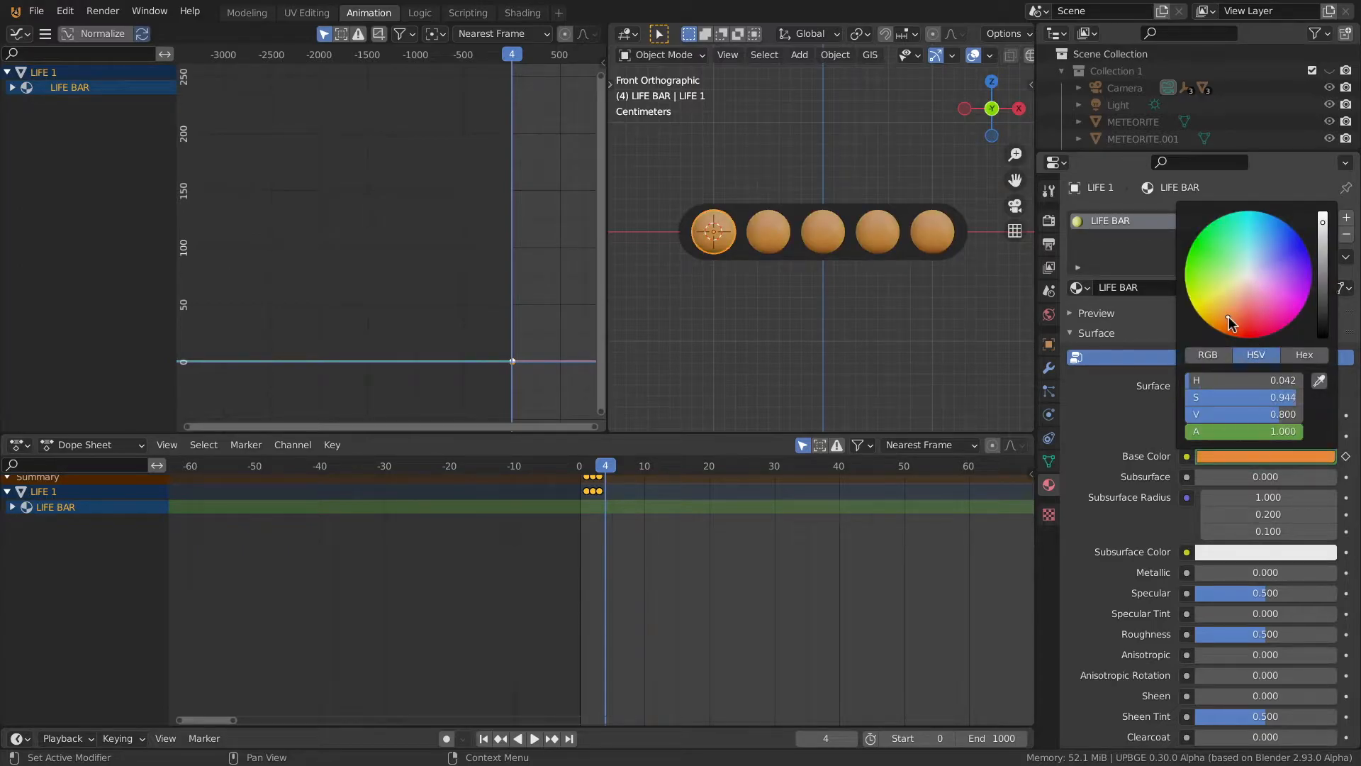
pyautogui.press('i')
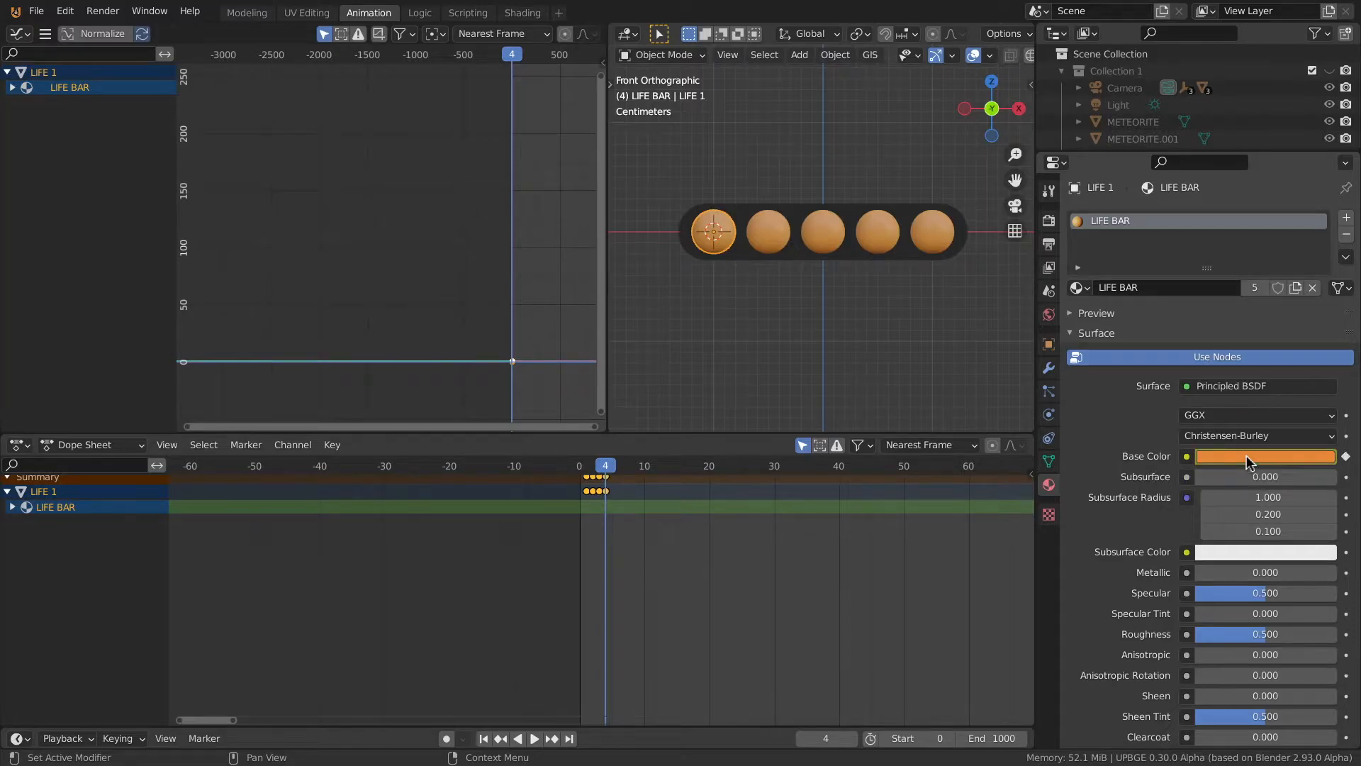
# At frame 5, keyframe the LIFE BAR base color as a fully saturated dark red, and save the file
pyautogui.press('Right')
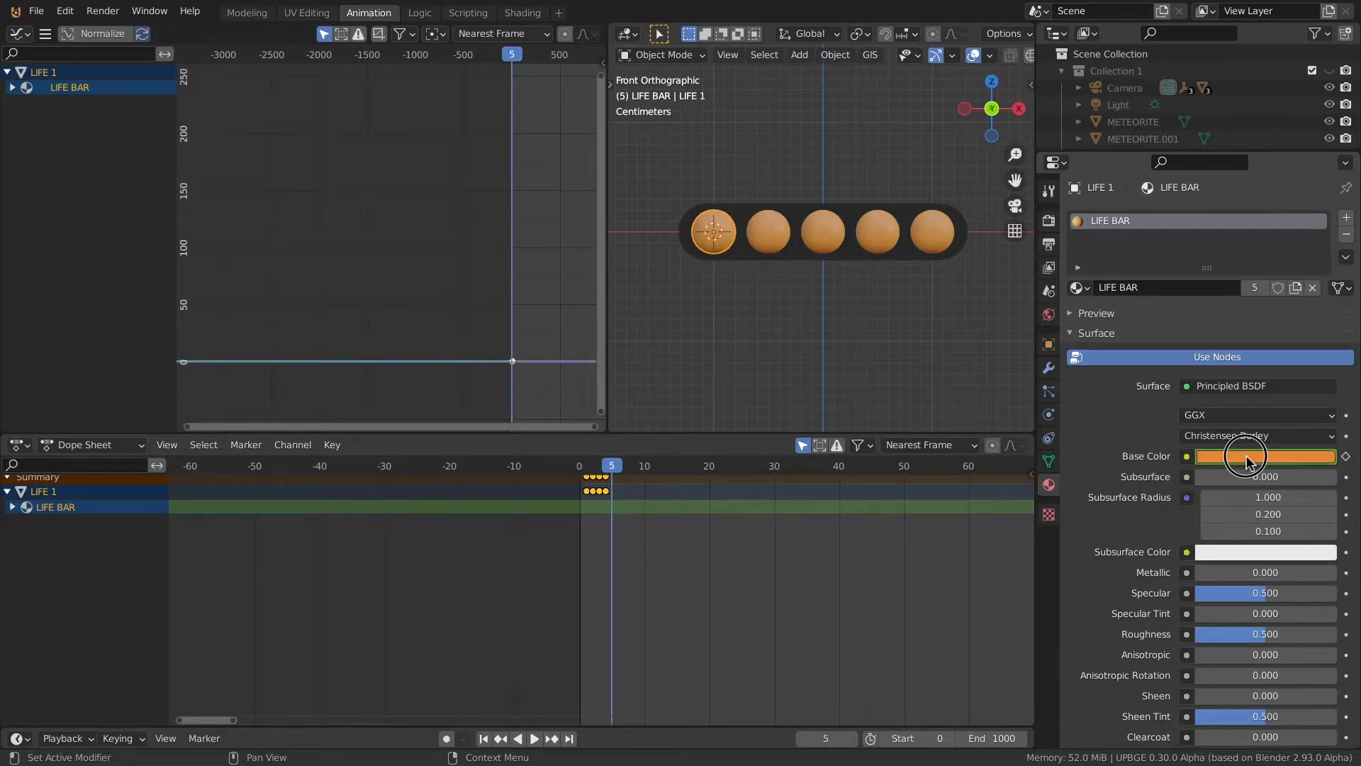
pyautogui.click(1246, 455)
pyautogui.click(1243, 330)
pyautogui.moveTo(1244, 329); pyautogui.dragTo(1245, 338)
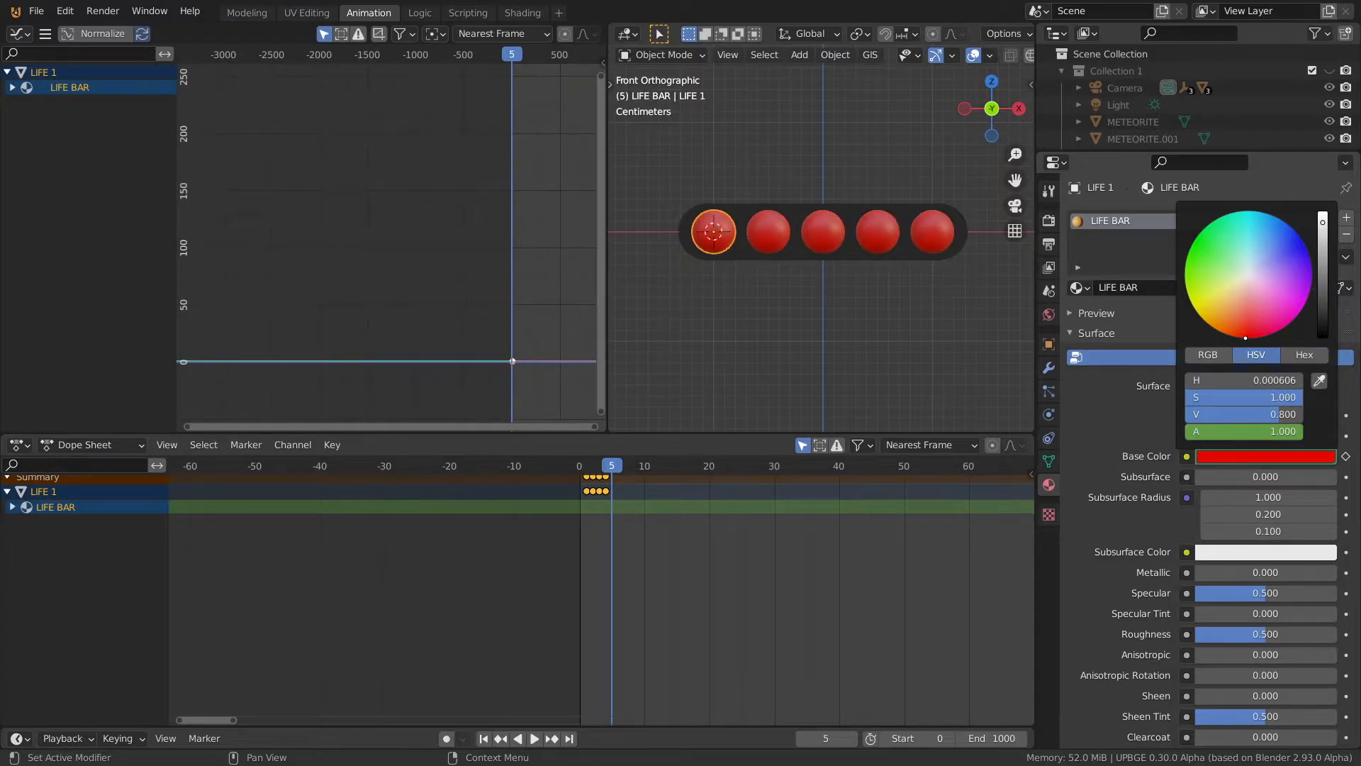
pyautogui.moveTo(1324, 233); pyautogui.dragTo(1323, 256)
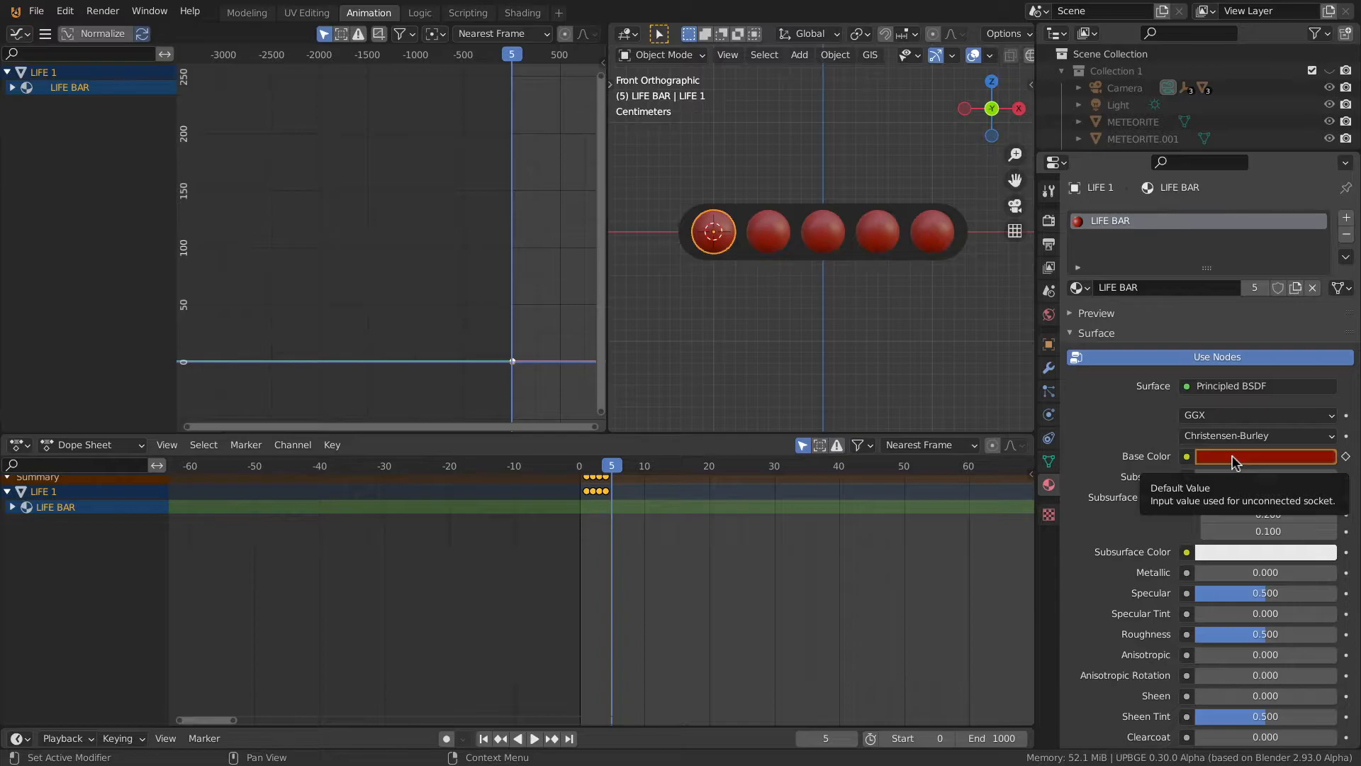
pyautogui.press('i')
pyautogui.hotkey('ctrl', 's')
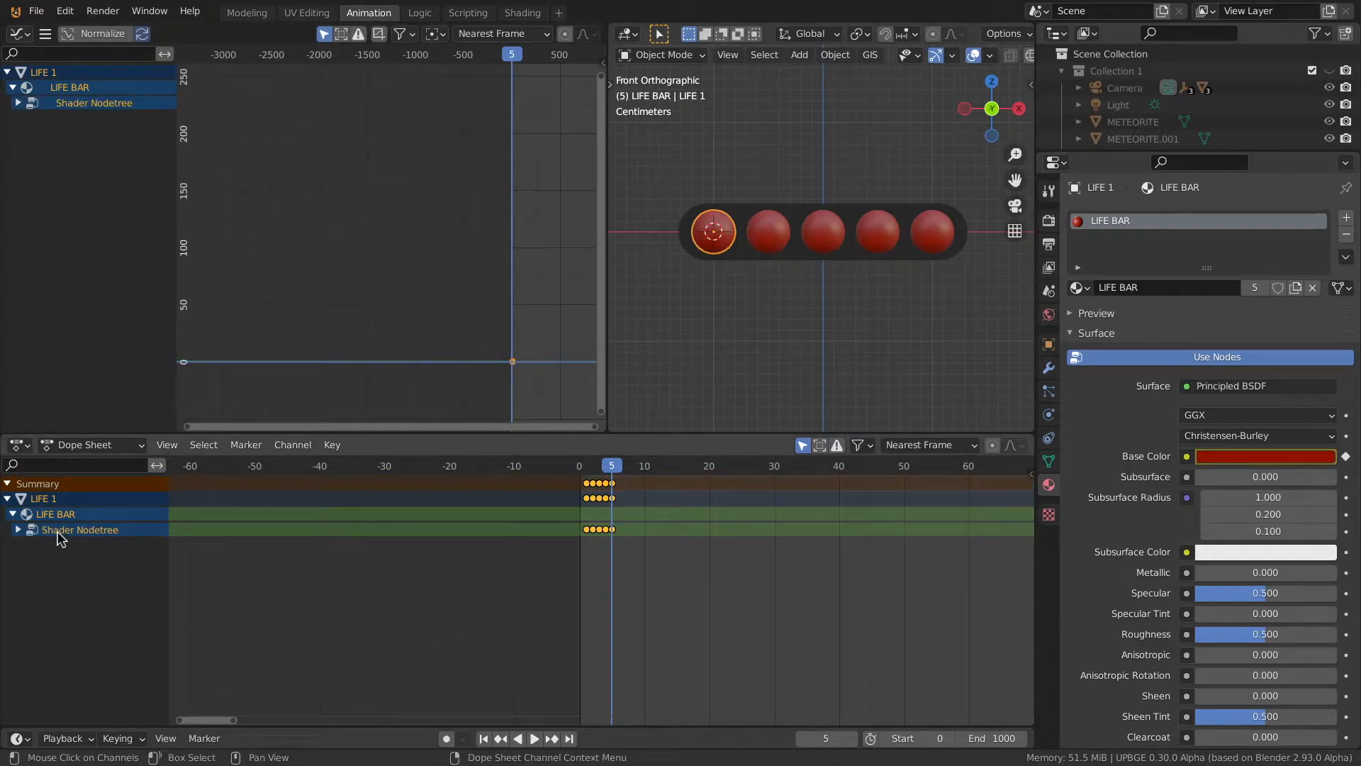
pyautogui.click(88, 531)
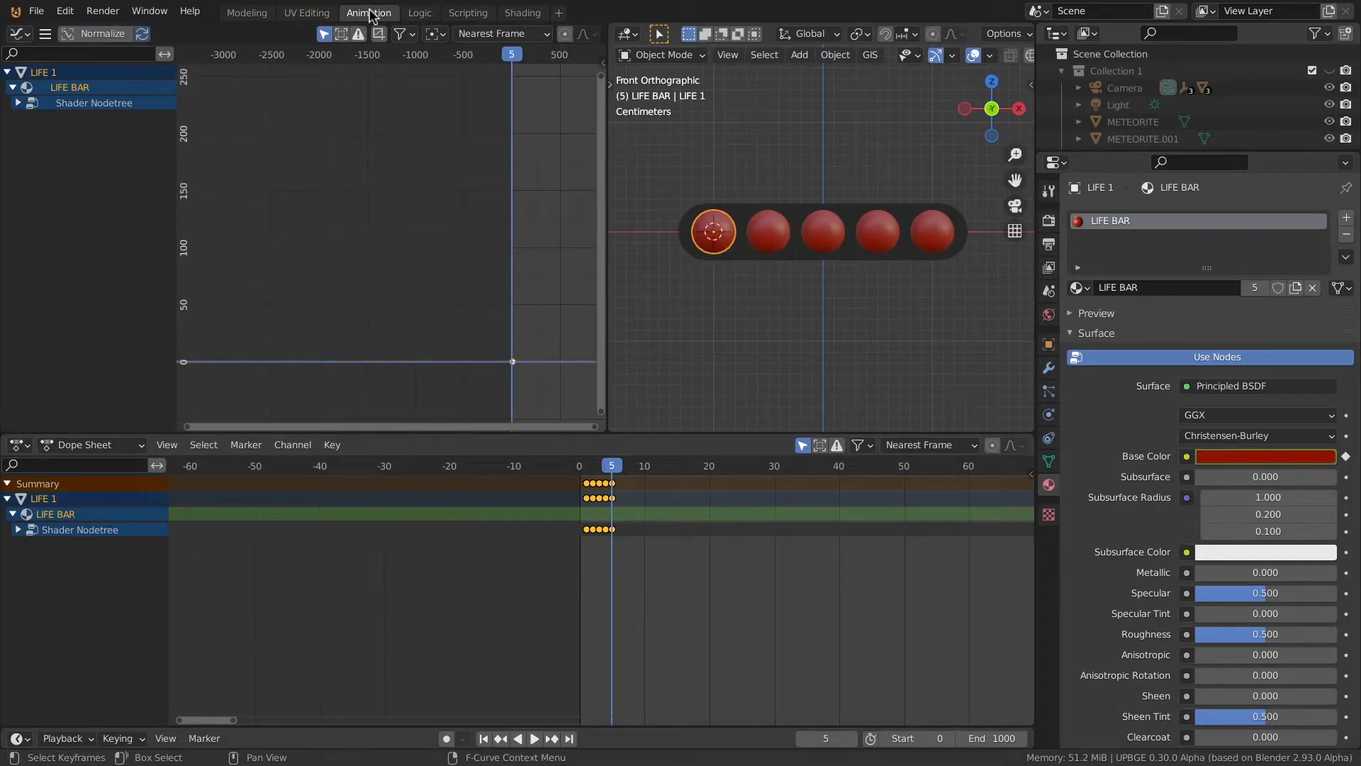
# Switch to the Logic workspace and show its viewport in Material Preview shading
pyautogui.click(419, 14)
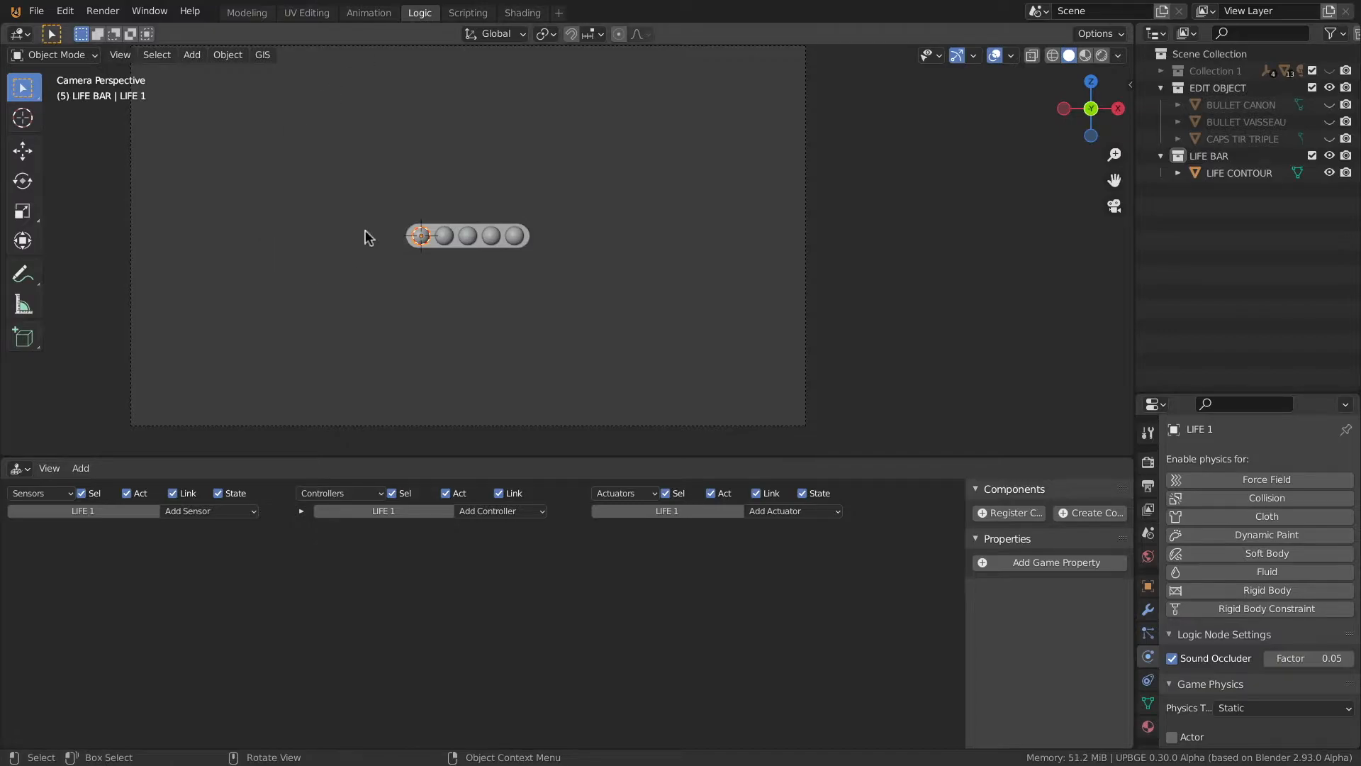
pyautogui.scroll(2, 432, 252)
pyautogui.keyDown('shift'); pyautogui.moveTo(287, 240); pyautogui.dragTo(389, 235, button='middle'); pyautogui.keyUp('shift')
pyautogui.press('z')
pyautogui.click(507, 356)
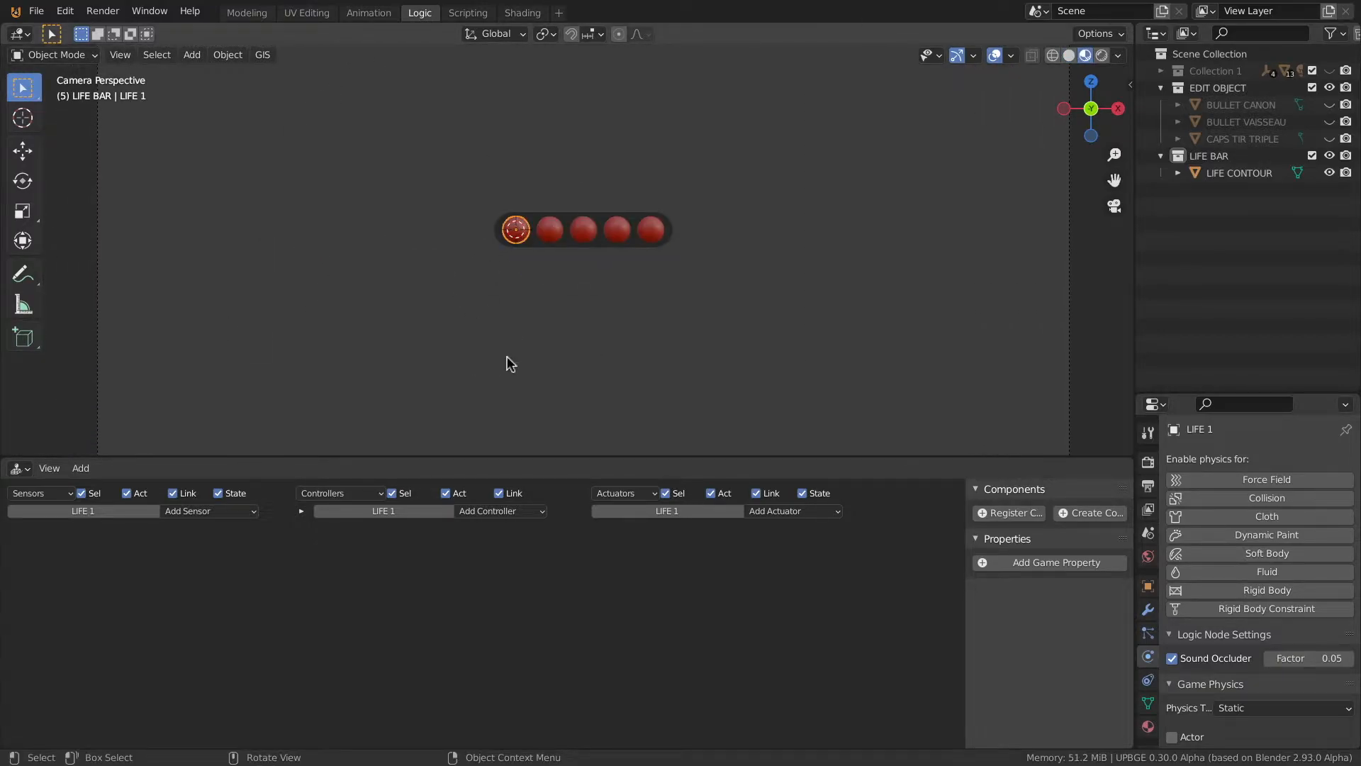
# Return the animation to frame 1
pyautogui.press('Left')
pyautogui.press('Left')
pyautogui.press('Left')
pyautogui.press('Left')
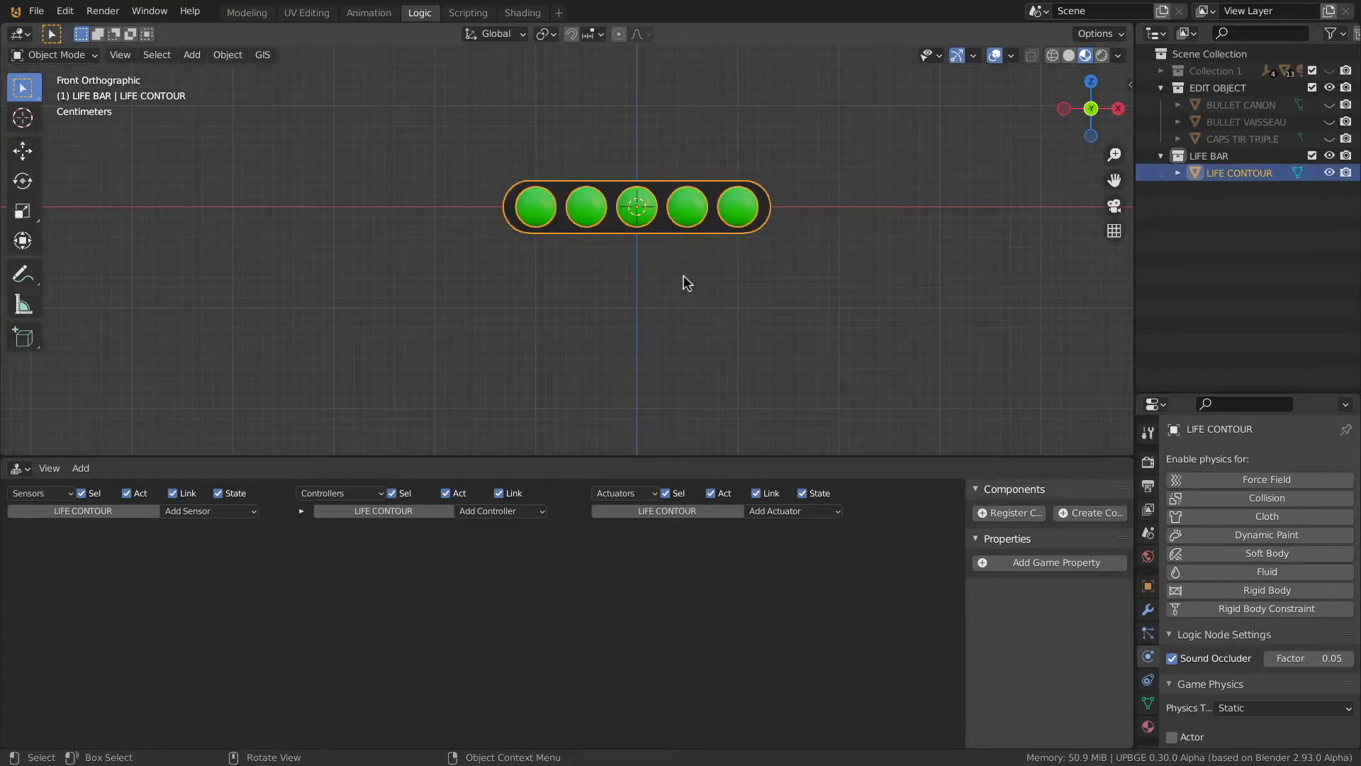
# Add an Integer game property named LIFE LEVEL to the LIFE CONTOUR frame
pyautogui.click(764, 220)
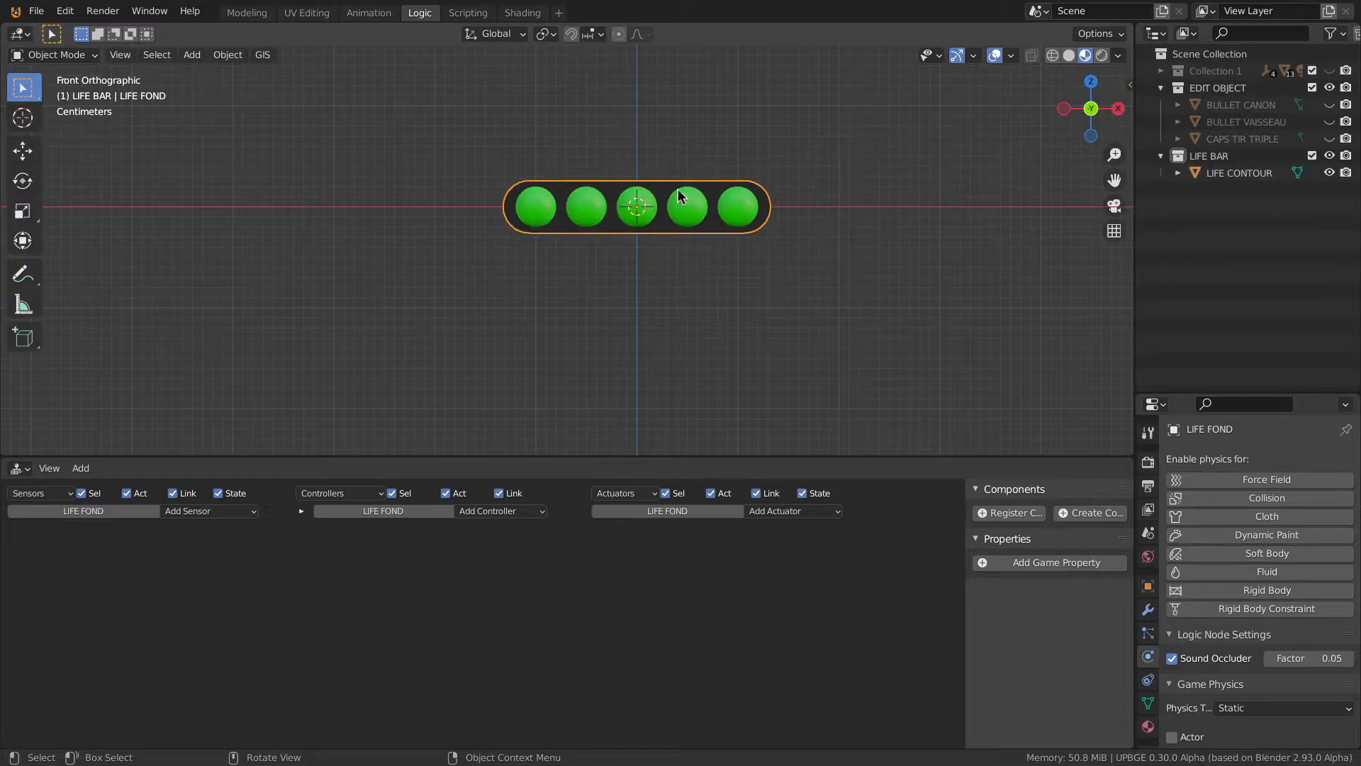
pyautogui.moveTo(647, 194); pyautogui.dragTo(579, 234, button='middle')
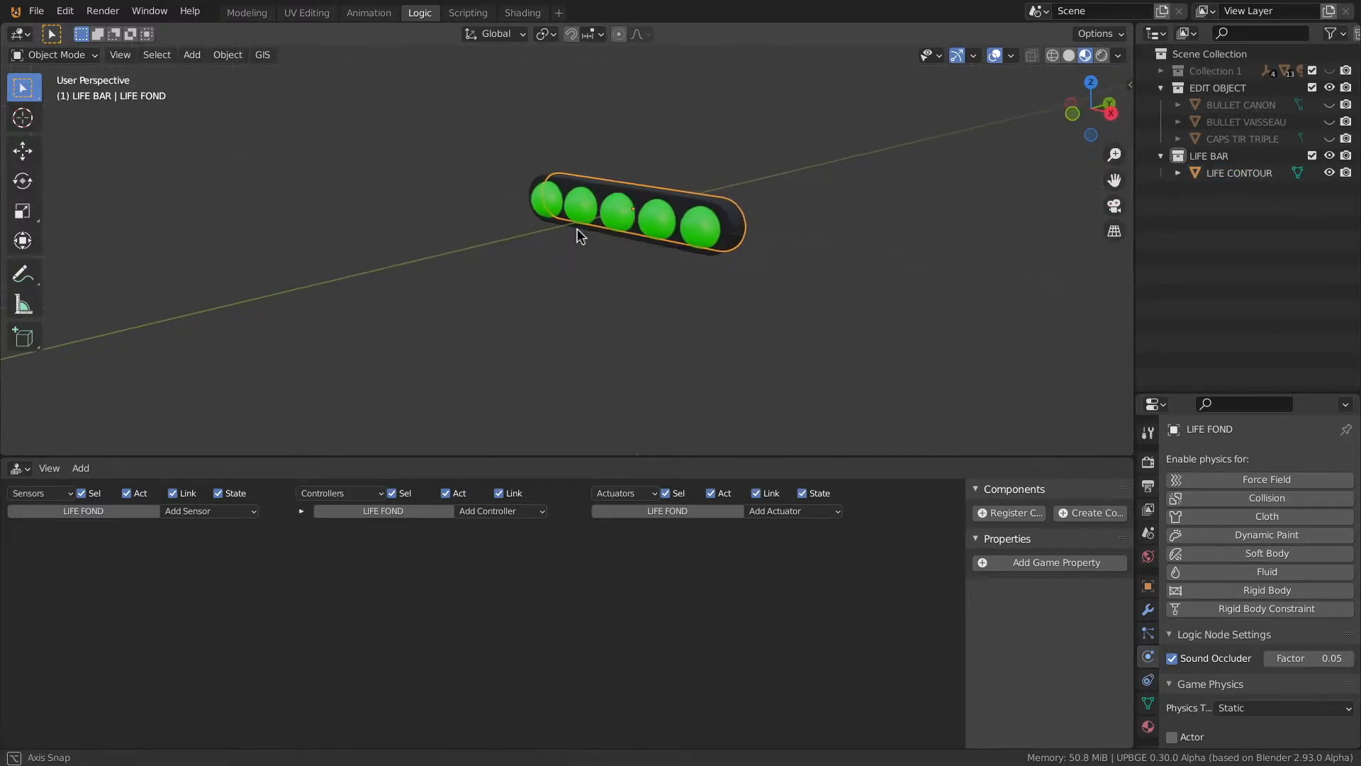
pyautogui.click(635, 235)
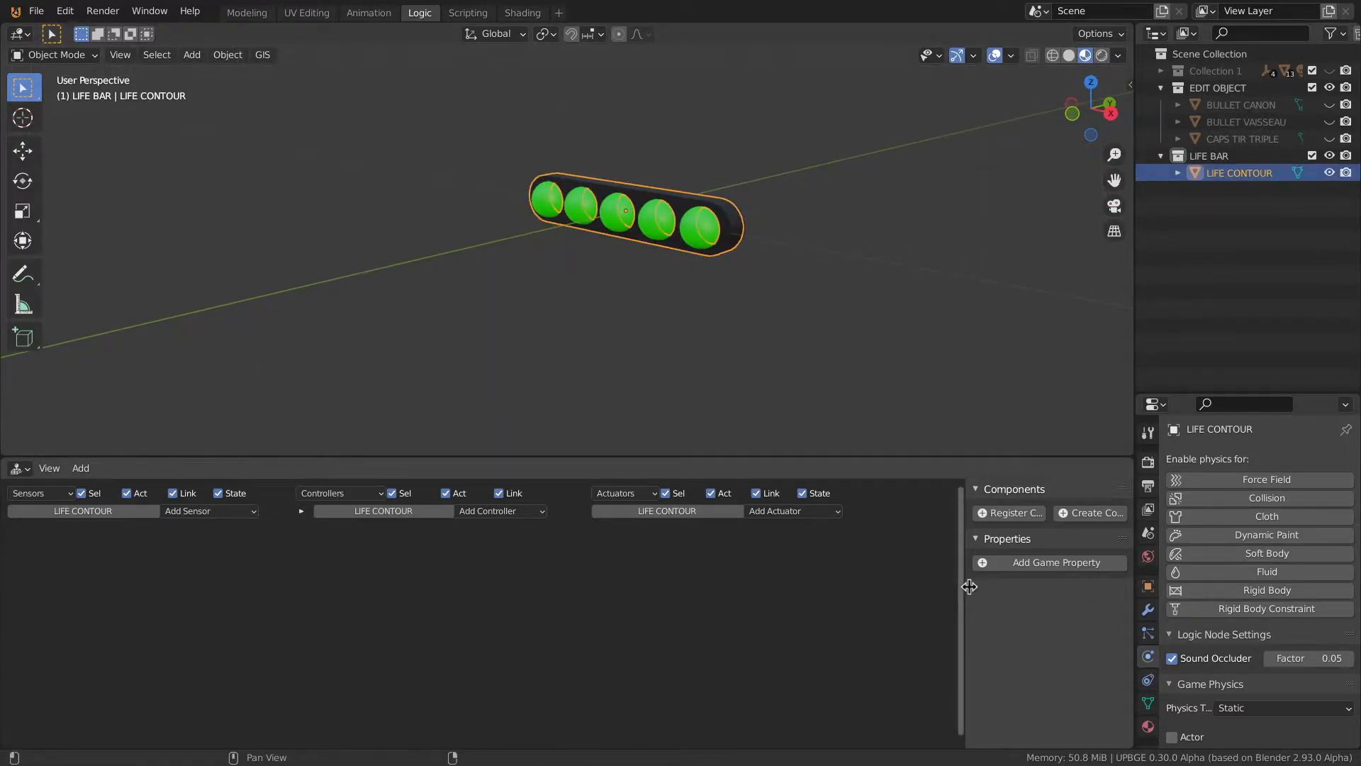
pyautogui.moveTo(969, 586); pyautogui.dragTo(780, 565)
pyautogui.click(926, 562)
pyautogui.click(918, 586)
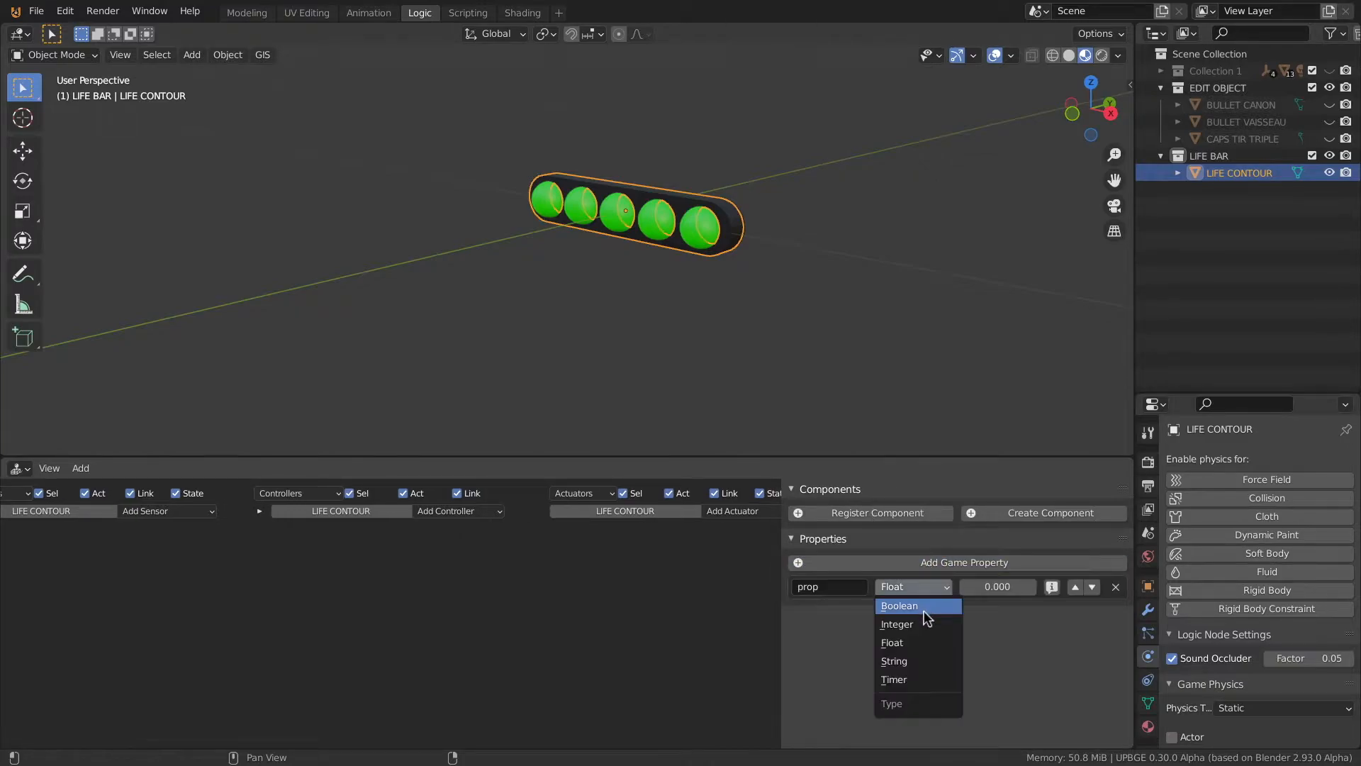
pyautogui.click(925, 624)
pyautogui.click(836, 588)
pyautogui.write('LIFE LEV')
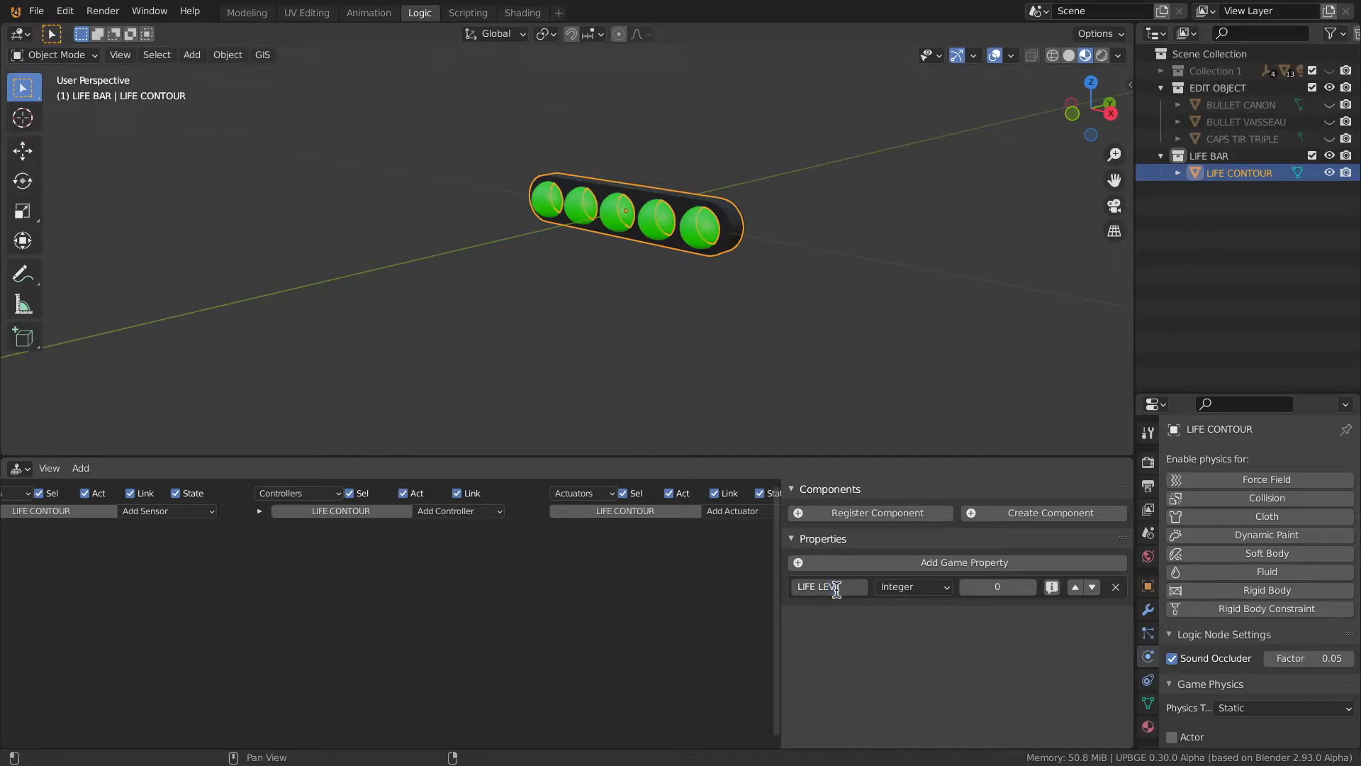
pyautogui.press('Return')
# Set the LIFE LEVEL property to 5 with its debug display enabled, and open the render properties with the game debug options
pyautogui.click(1031, 588)
pyautogui.click(1030, 588)
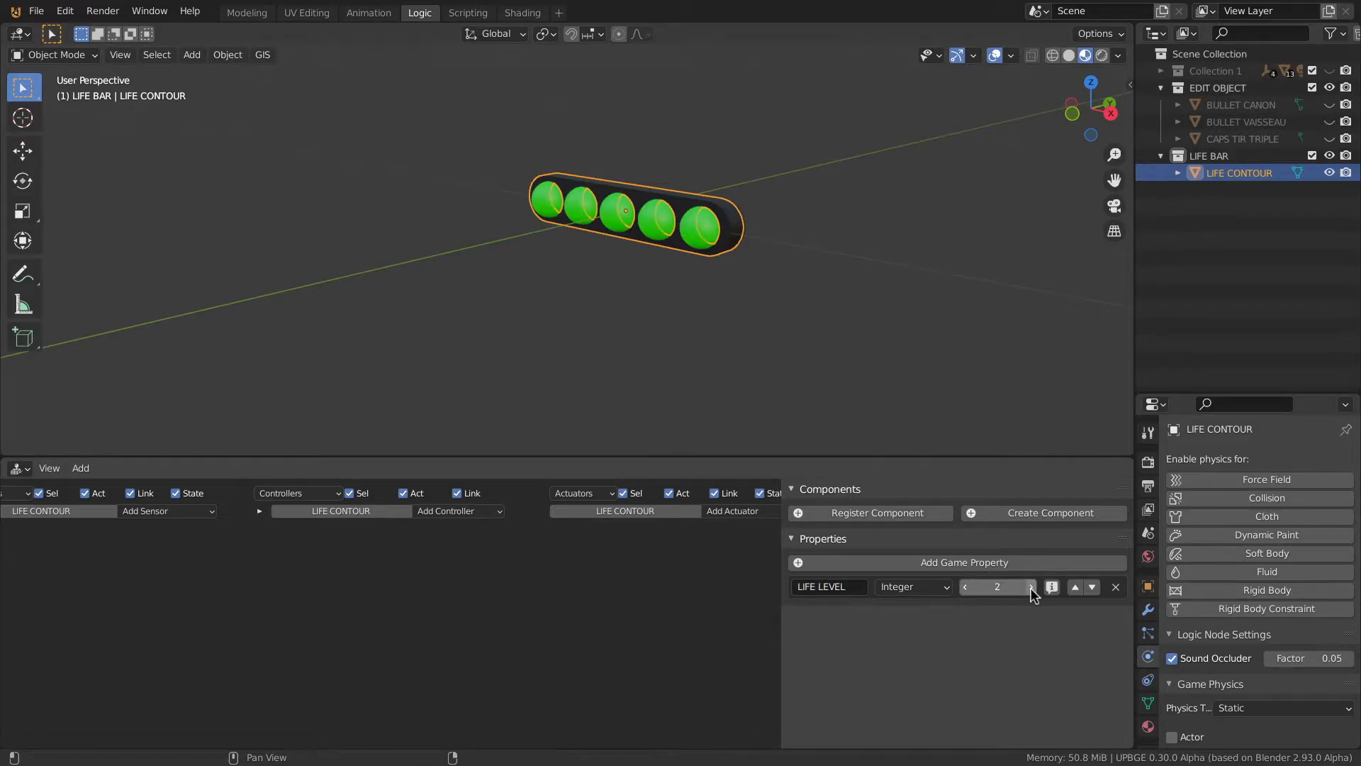
pyautogui.click(1031, 589)
pyautogui.click(1031, 589)
pyautogui.click(1031, 588)
pyautogui.click(1148, 486)
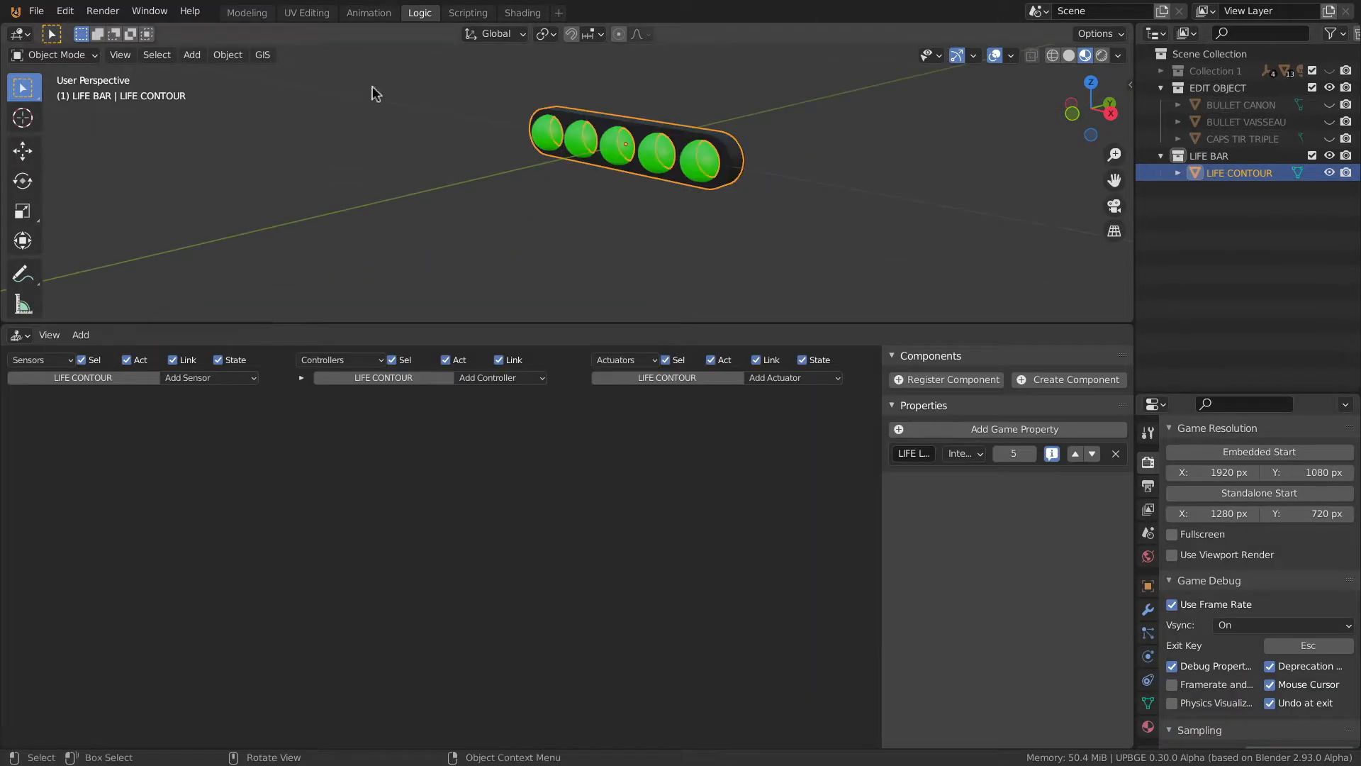
# Switch to the Scripting workspace and add six Property sensors to the LIFE CONTOUR object
pyautogui.click(468, 13)
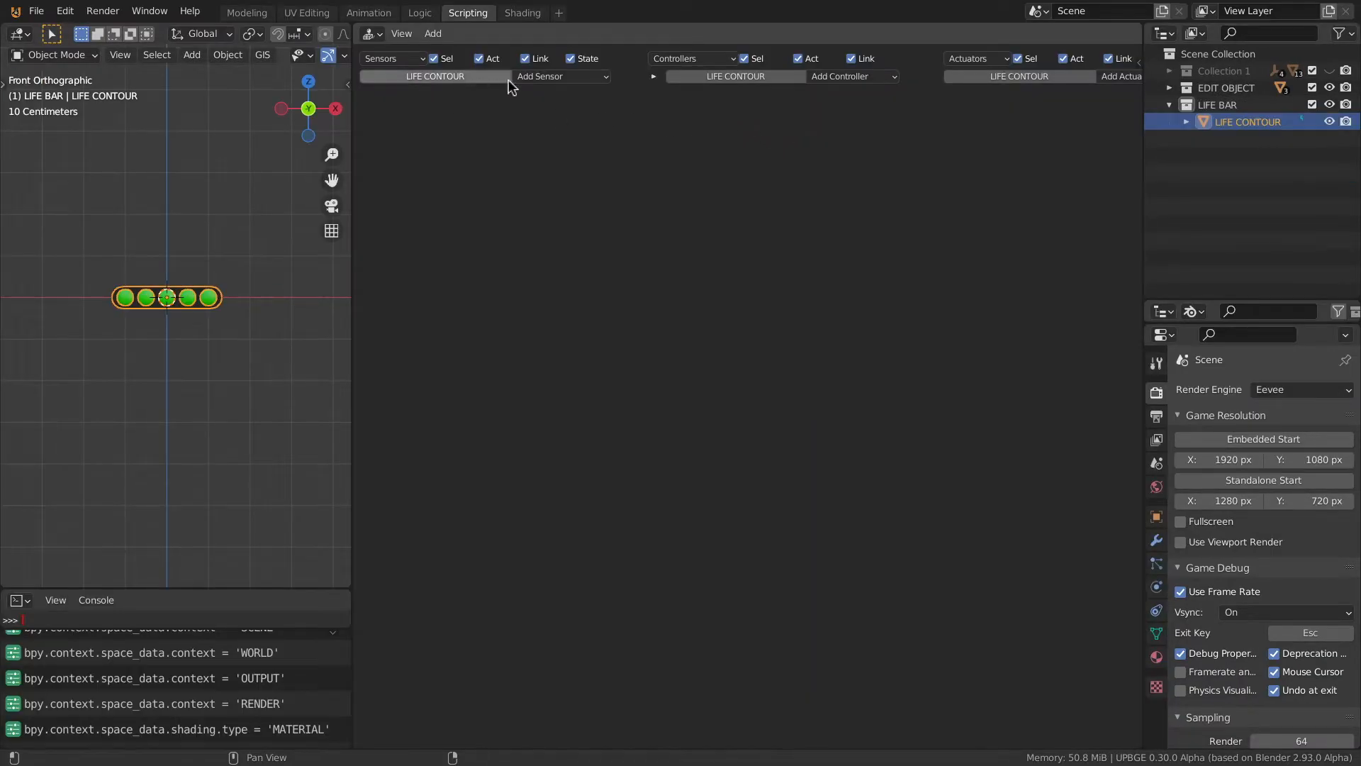
pyautogui.click(547, 77)
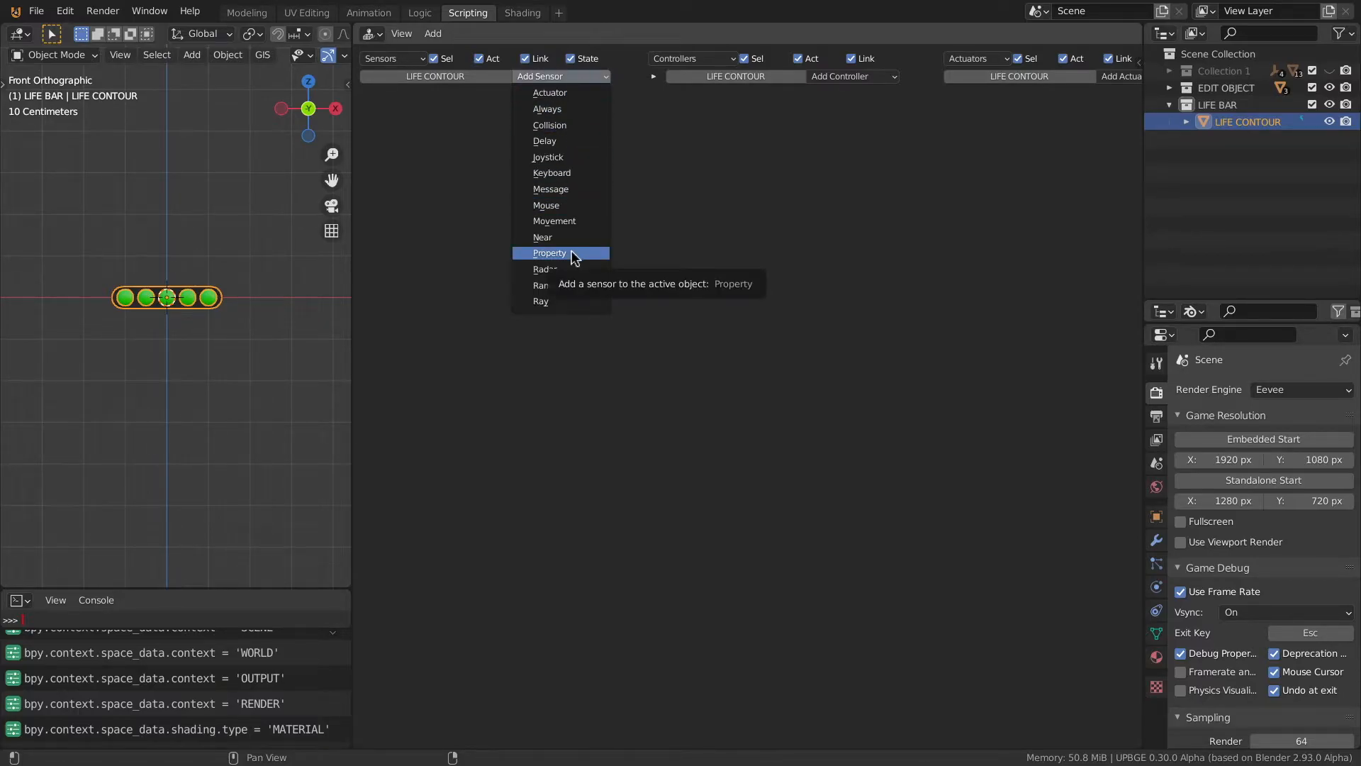
pyautogui.click(572, 253)
pyautogui.click(547, 76)
pyautogui.click(549, 253)
pyautogui.click(547, 76)
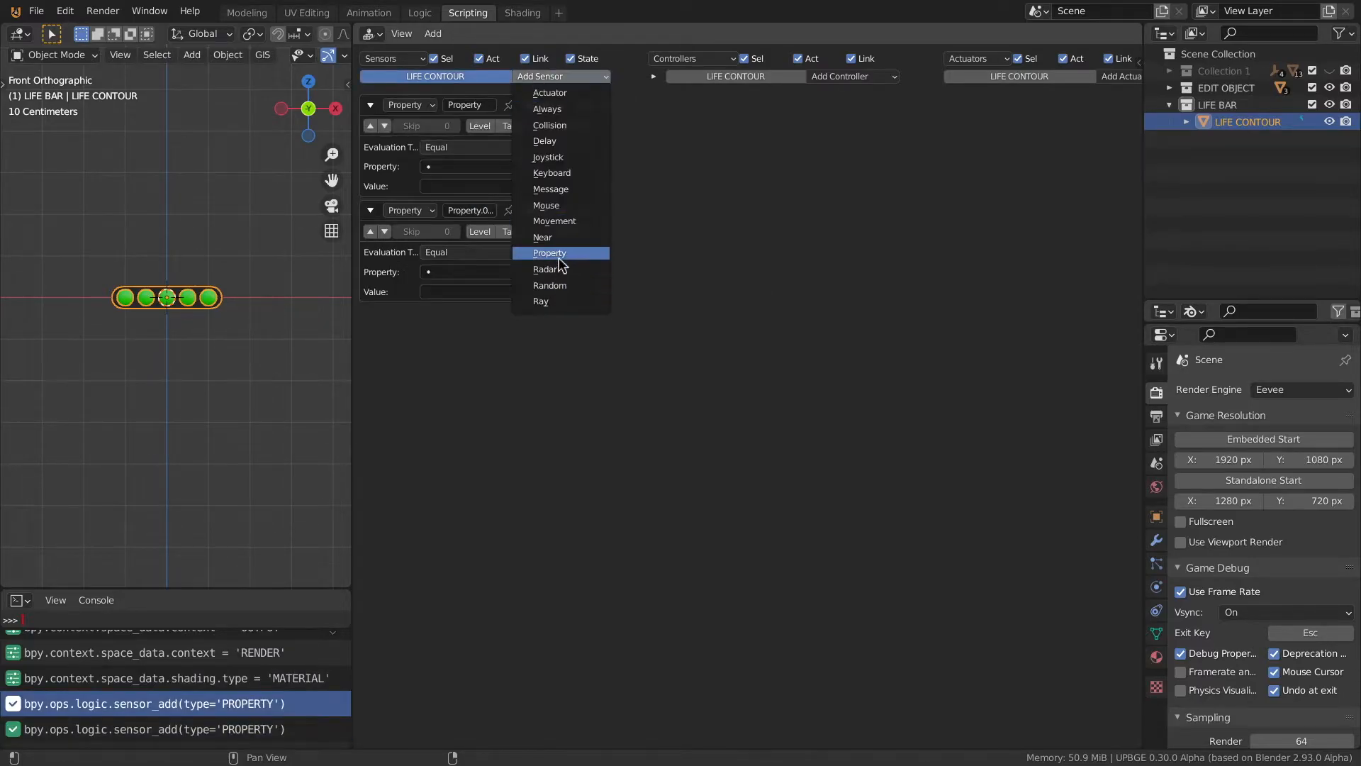
pyautogui.click(549, 253)
pyautogui.click(547, 76)
pyautogui.click(550, 253)
pyautogui.click(547, 75)
pyautogui.click(550, 253)
pyautogui.click(548, 76)
pyautogui.click(549, 253)
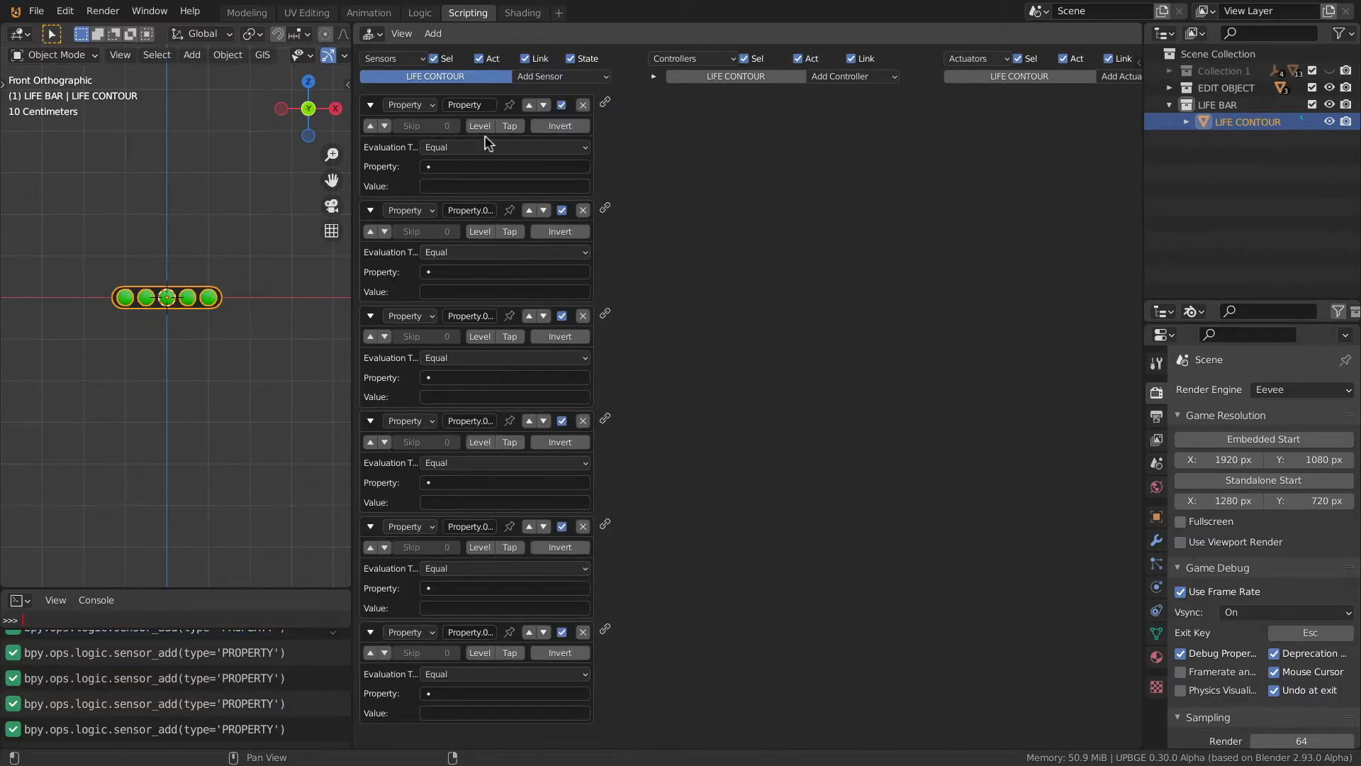
# Rename the first three Property sensors SI 5, SI 4 and SI 3, in order
pyautogui.click(479, 107)
pyautogui.write('Sl')
pyautogui.write(' 5')
pyautogui.press('Return')
pyautogui.click(477, 211)
pyautogui.write('Sl 4')
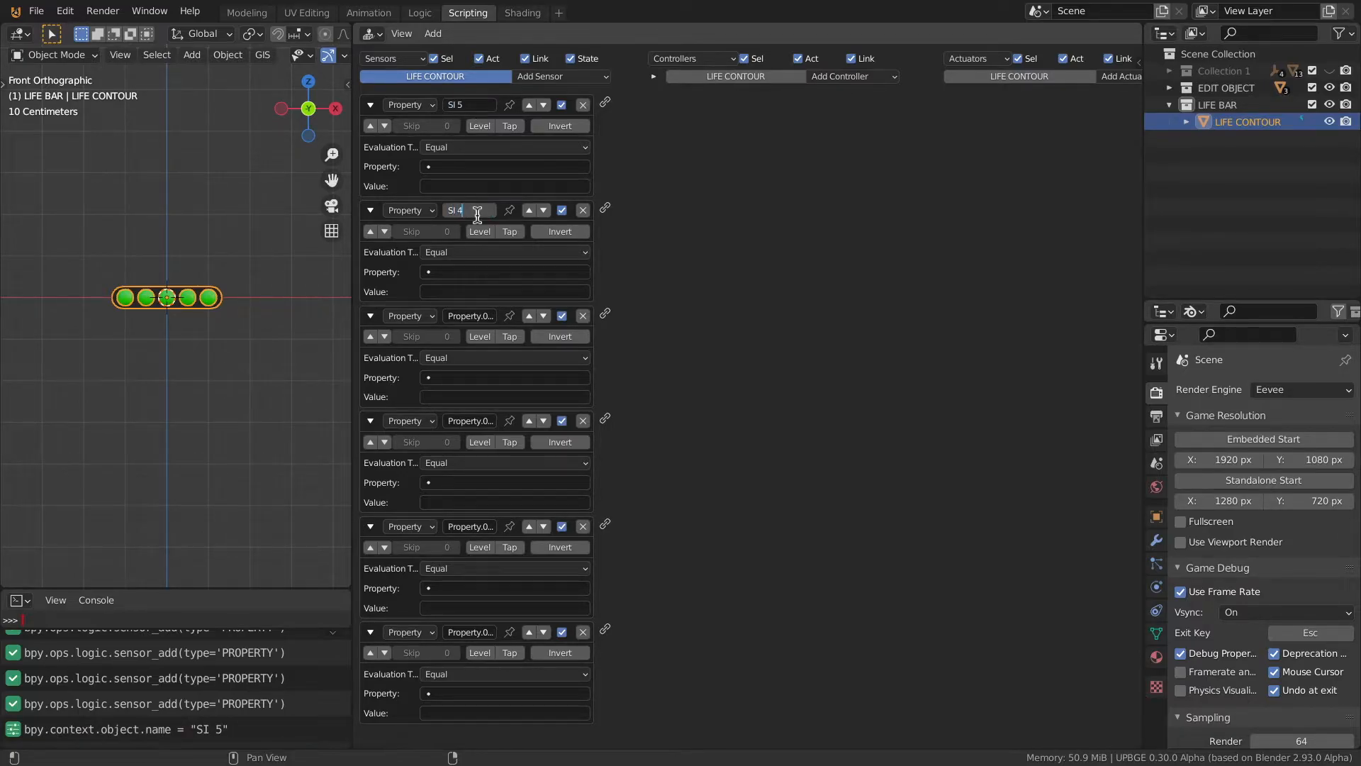
pyautogui.press('Return')
pyautogui.click(464, 316)
pyautogui.write('Sl 3')
pyautogui.press('Return')
# Rename the remaining three Property sensors SI 2, SI 1 and SI 0, in order
pyautogui.click(475, 421)
pyautogui.write('Sl 2')
pyautogui.press('Return')
pyautogui.click(468, 526)
pyautogui.write('Sl 1')
pyautogui.press('Return')
pyautogui.click(471, 631)
pyautogui.write('SI 0')
pyautogui.press('Return')
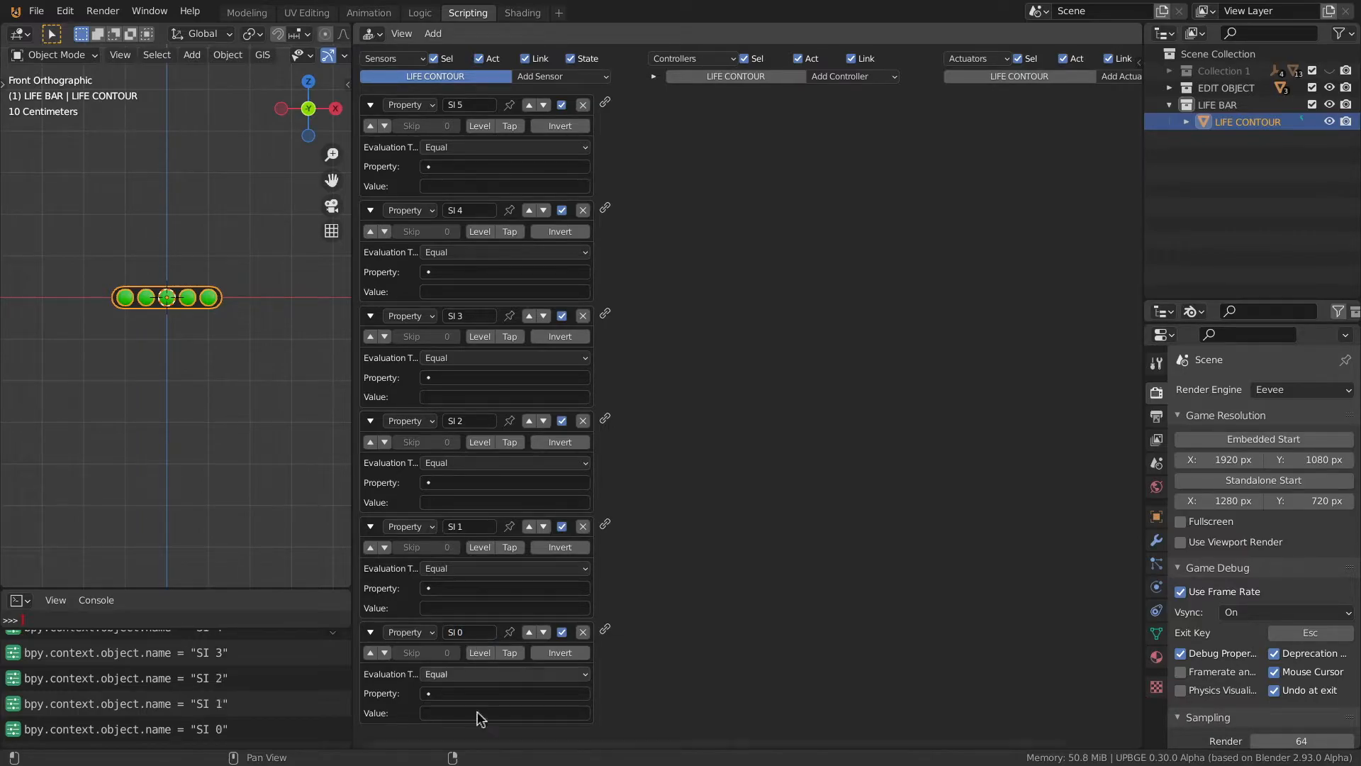
# Assign the LIFE LEVEL property to all six sensors, SI 5 through SI 0
pyautogui.click(459, 167)
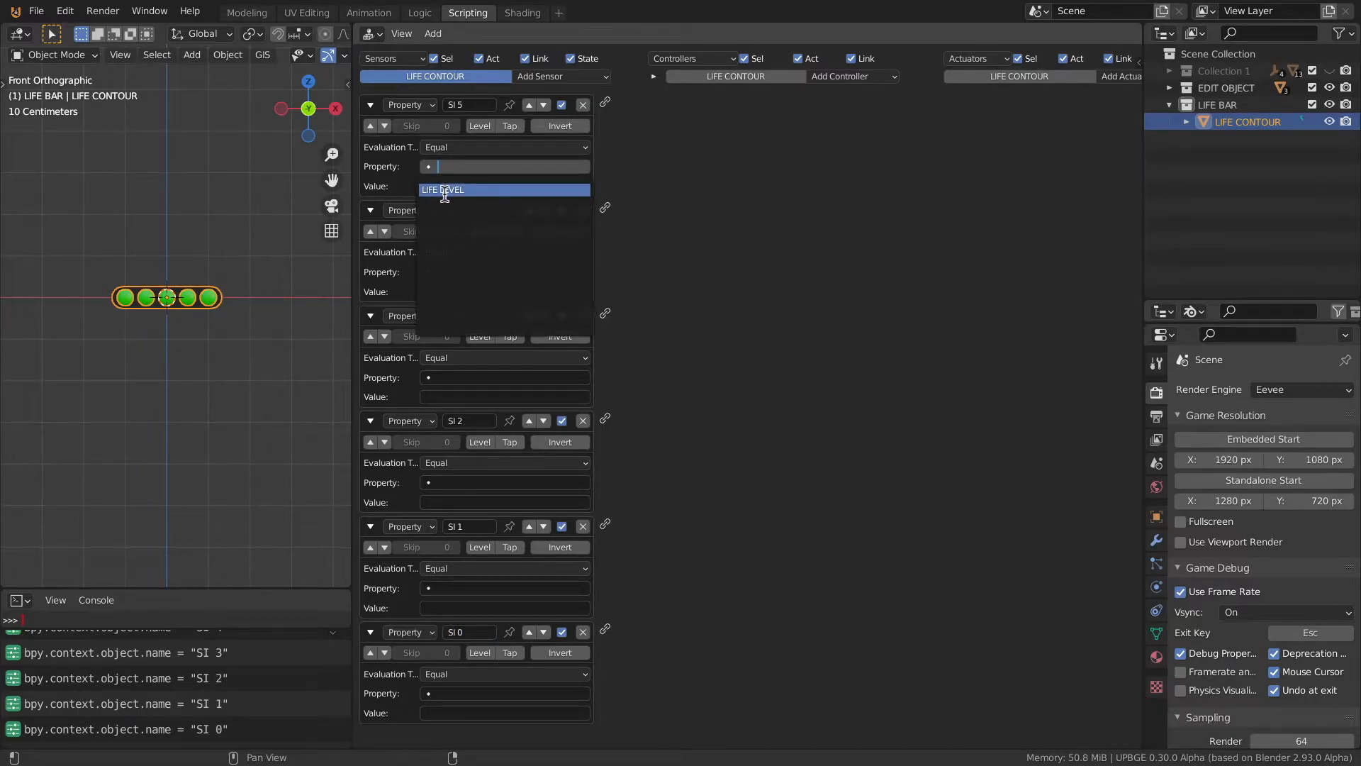
pyautogui.click(443, 190)
pyautogui.click(453, 272)
pyautogui.click(453, 295)
pyautogui.click(450, 378)
pyautogui.click(450, 399)
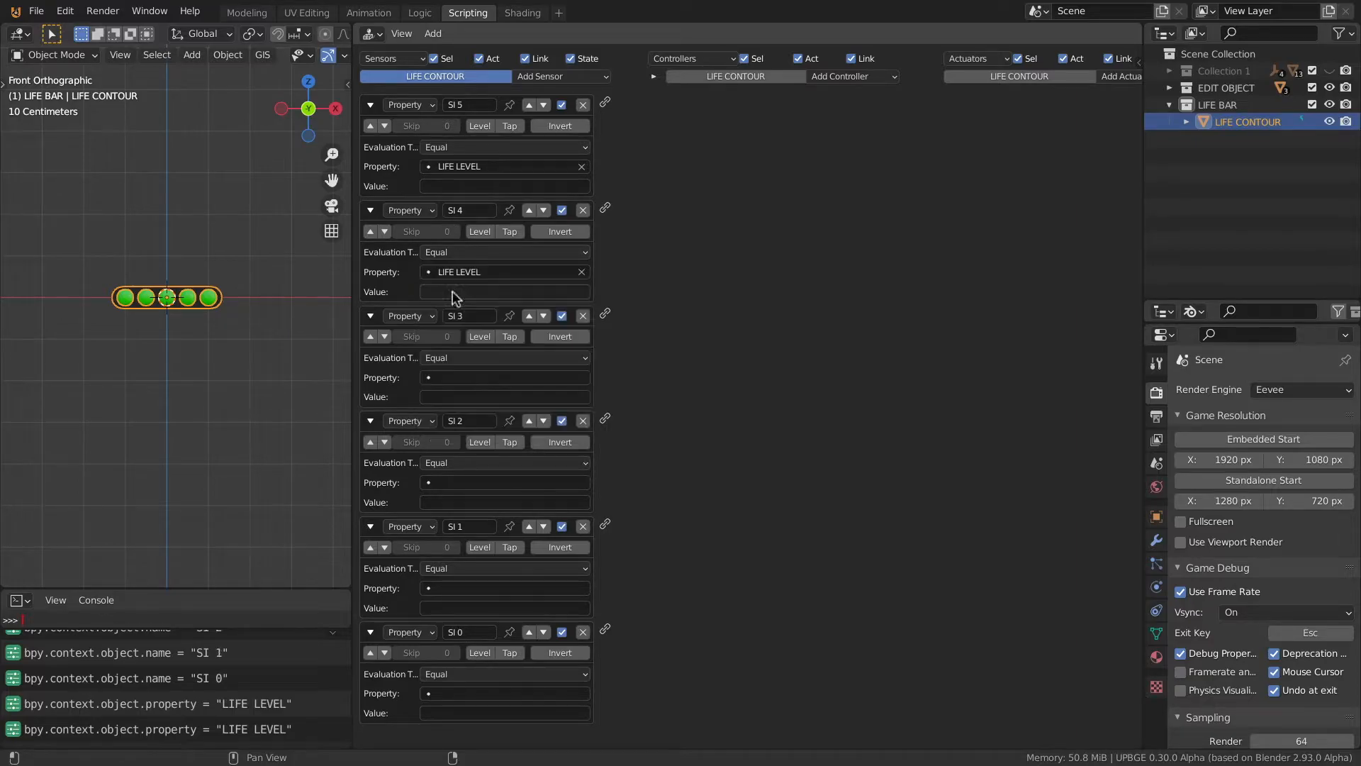
pyautogui.click(451, 483)
pyautogui.click(452, 504)
pyautogui.click(452, 589)
pyautogui.click(449, 610)
pyautogui.click(446, 693)
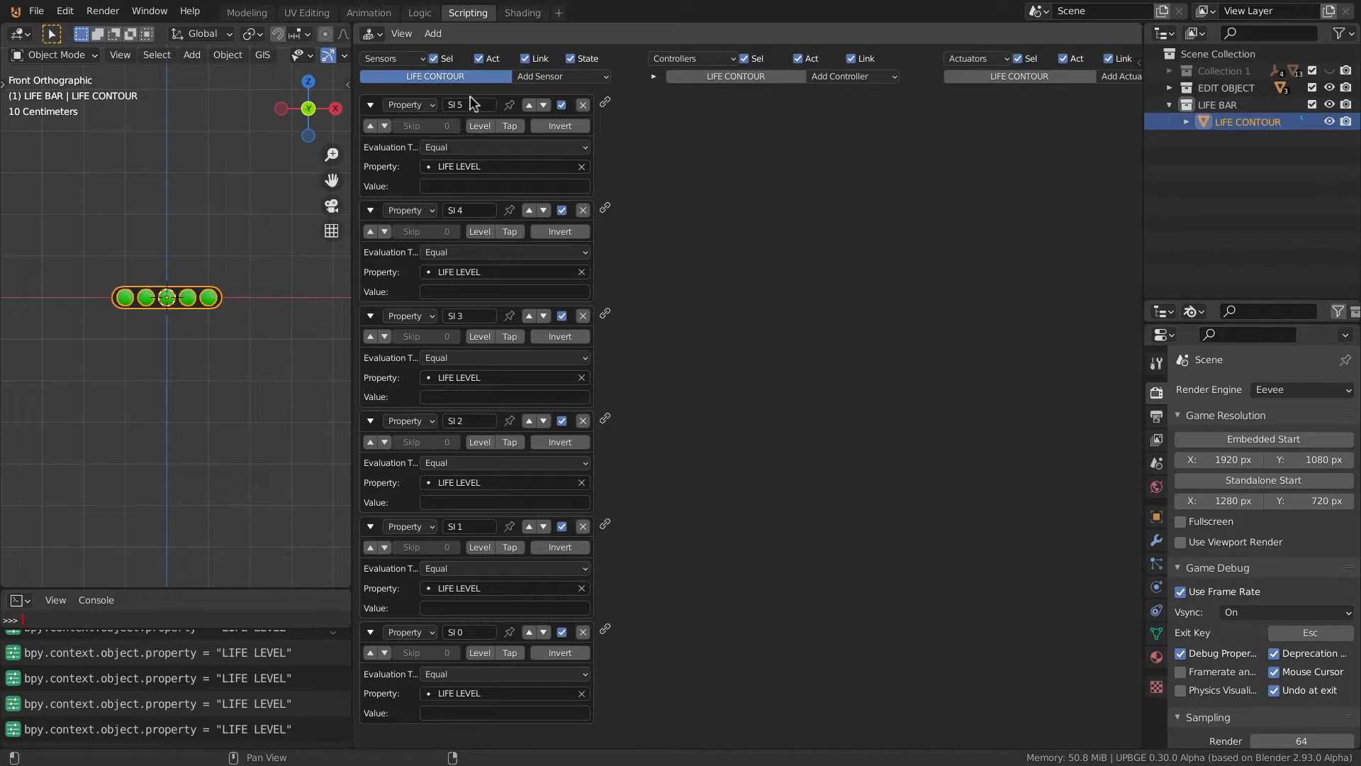
# Set each sensor's comparison value to match its name, from 5 for SI 5 to 0 for SI 0
pyautogui.click(450, 185)
pyautogui.write('5')
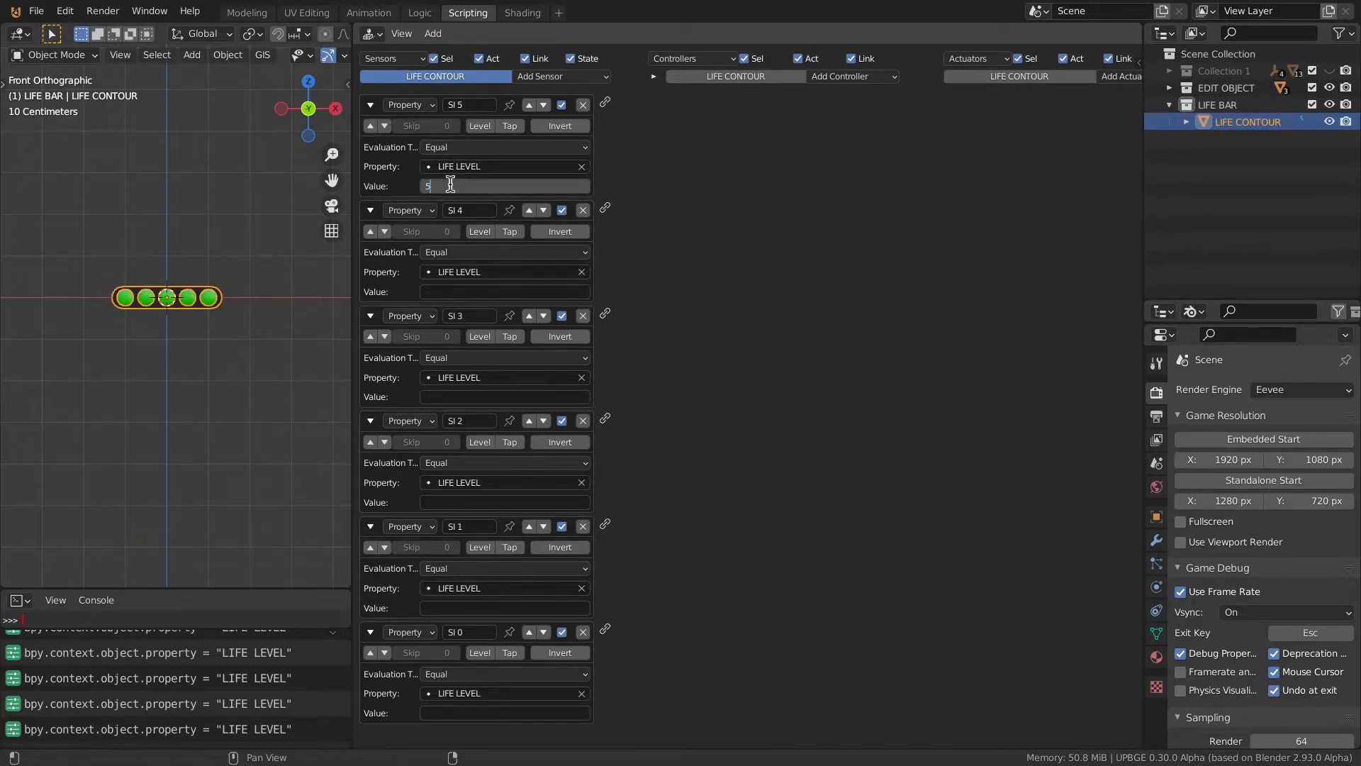
pyautogui.click(451, 291)
pyautogui.write('4')
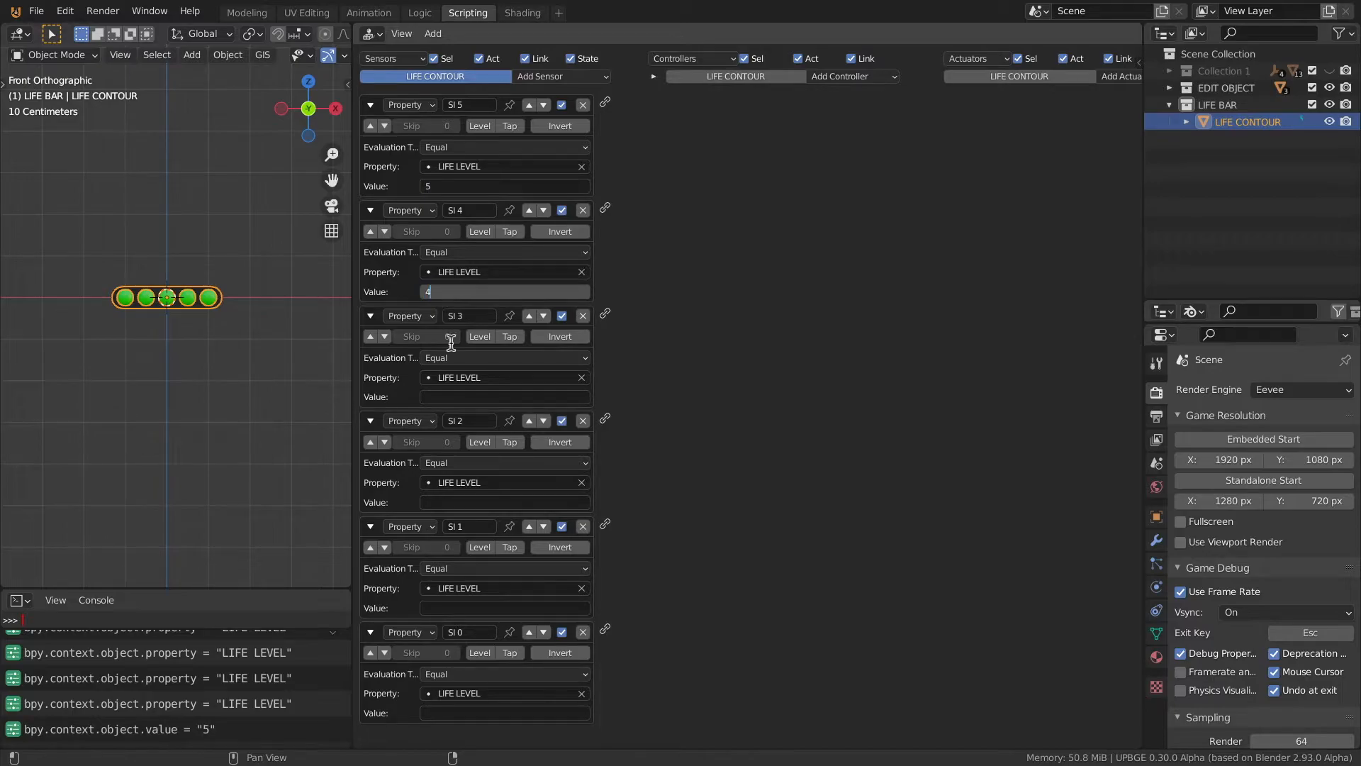
pyautogui.click(450, 398)
pyautogui.write('3')
pyautogui.click(451, 503)
pyautogui.write('2')
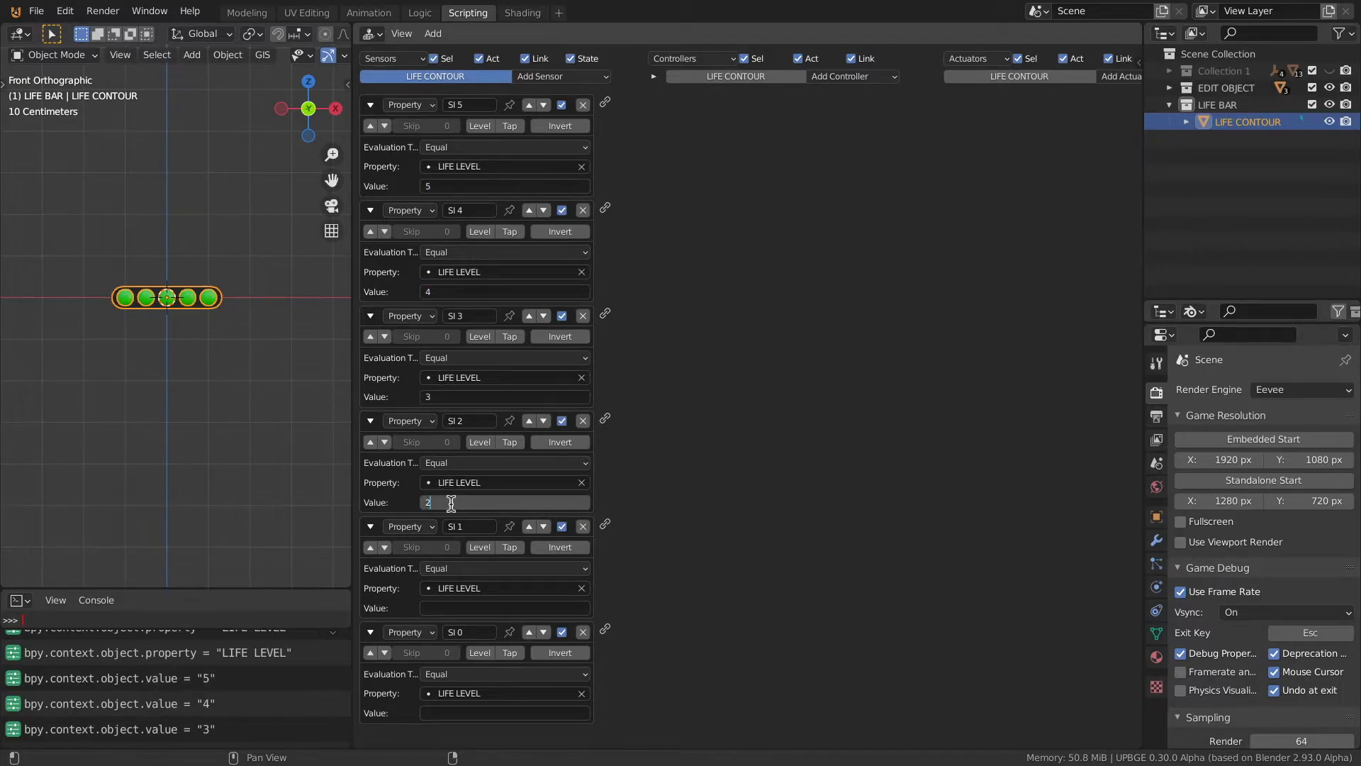
pyautogui.click(460, 609)
pyautogui.click(453, 718)
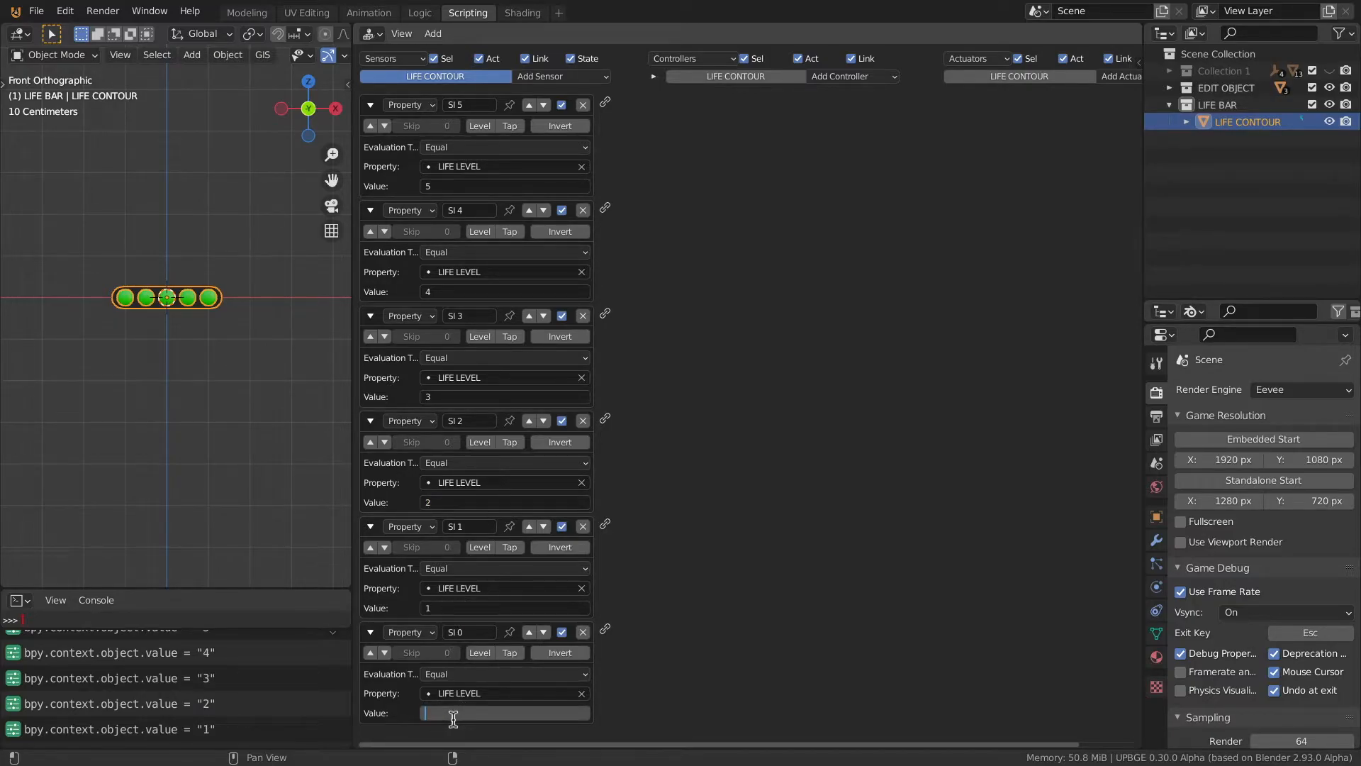
pyautogui.press('Return')
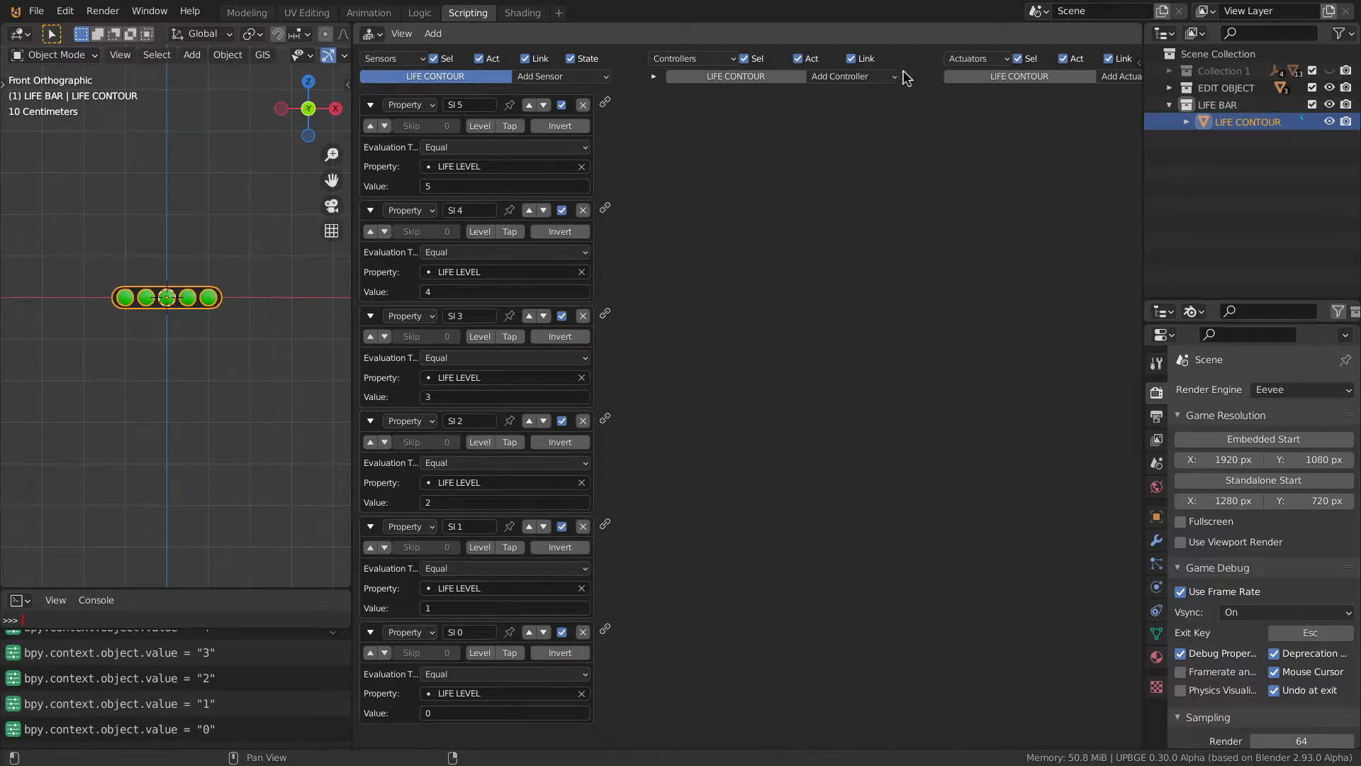
# Add six And controllers to the LIFE CONTOUR object
pyautogui.click(861, 78)
pyautogui.click(854, 76)
pyautogui.click(850, 76)
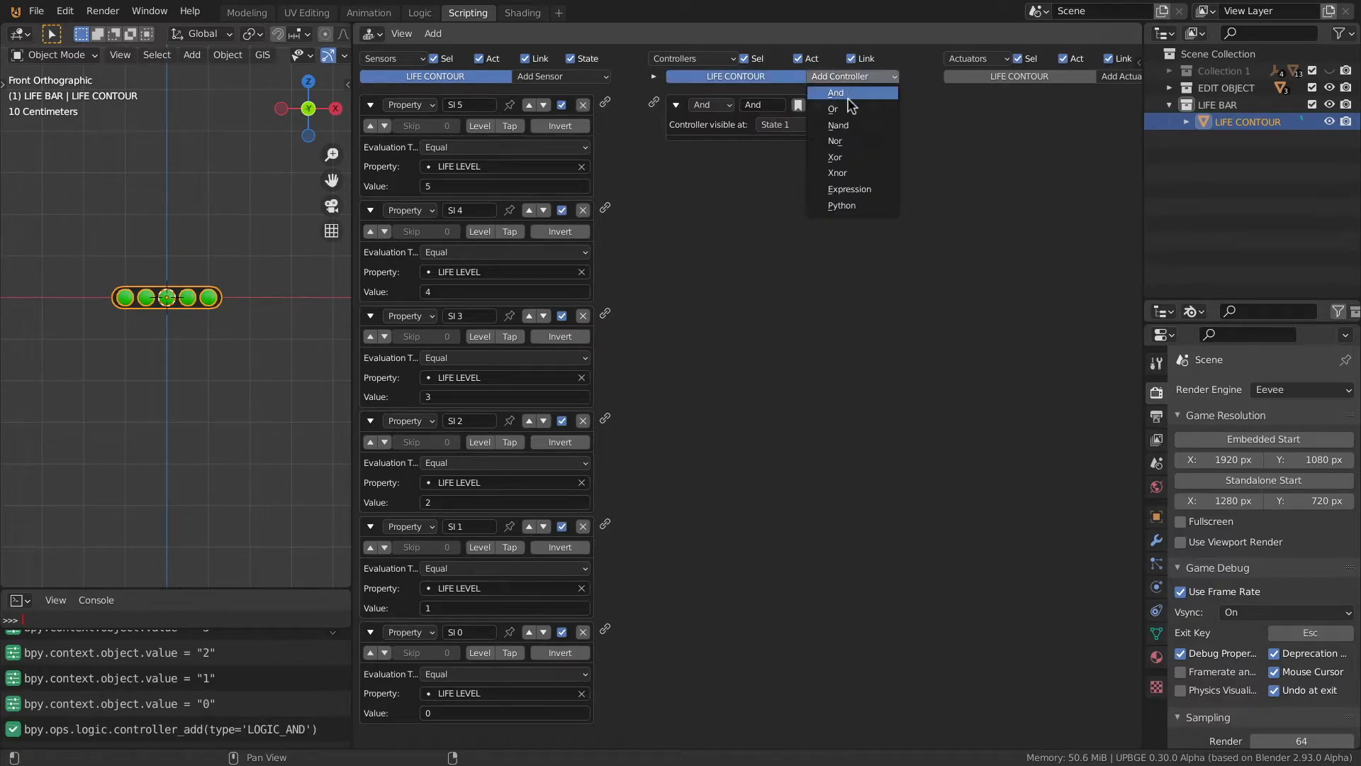
pyautogui.click(850, 76)
pyautogui.click(850, 75)
pyautogui.click(849, 92)
pyautogui.click(850, 77)
pyautogui.click(851, 90)
pyautogui.click(851, 76)
pyautogui.click(849, 92)
pyautogui.click(850, 76)
pyautogui.click(850, 92)
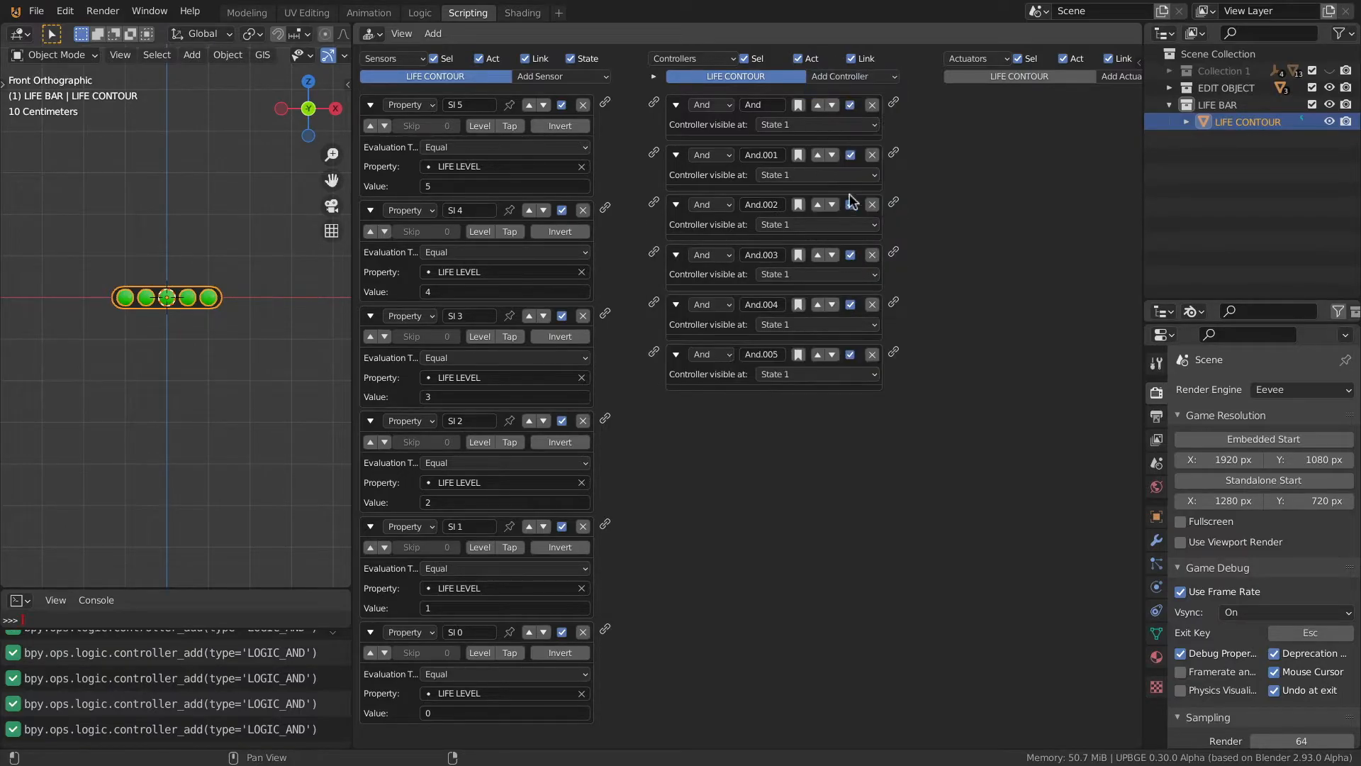
# Collapse the details of all six Property sensors, SI 5 through SI 0
pyautogui.click(370, 104)
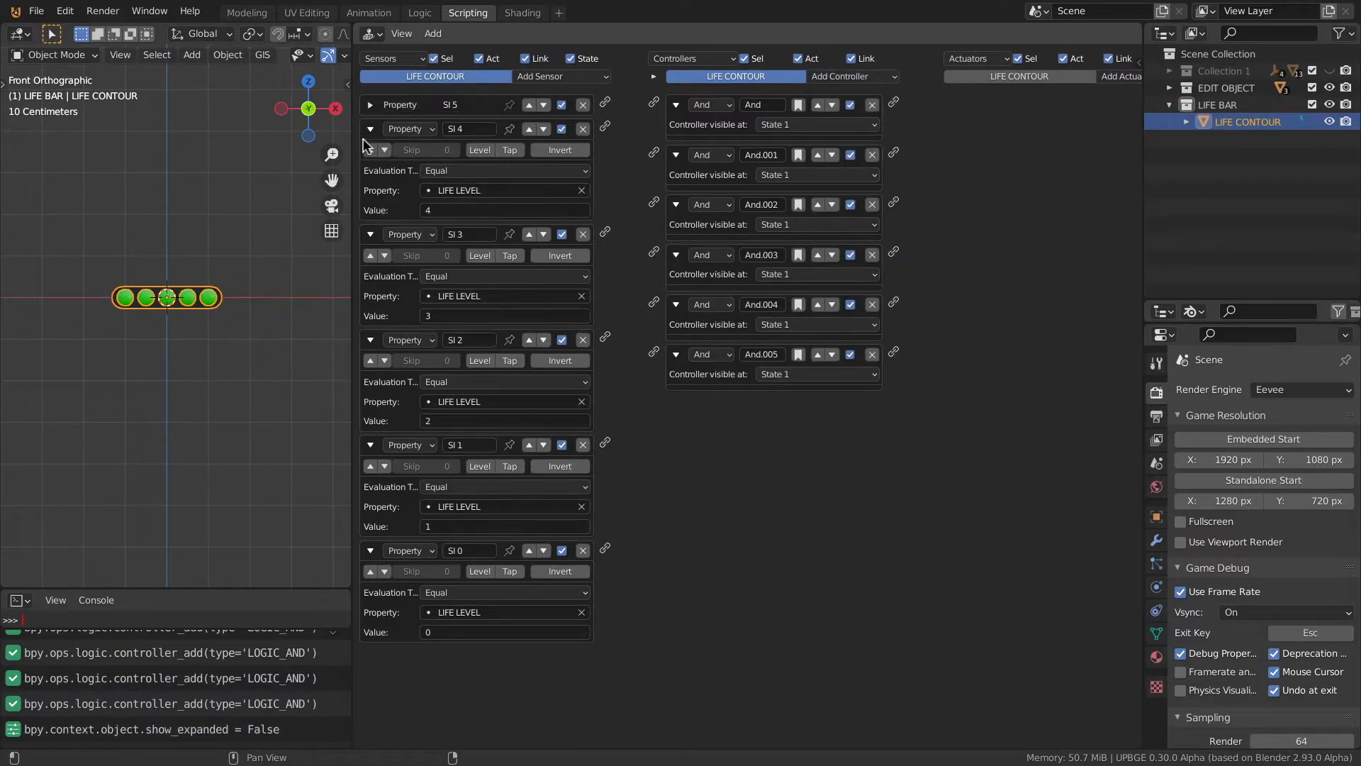
pyautogui.click(370, 129)
pyautogui.click(370, 152)
pyautogui.click(370, 177)
pyautogui.click(370, 200)
pyautogui.click(370, 224)
# Link each Property sensor to its own And controller, in matching order from SI 5 to SI 0
pyautogui.moveTo(604, 102)
pyautogui.mouseDown()
pyautogui.moveTo(650, 101)
pyautogui.moveTo(639, 142)
pyautogui.moveTo(654, 152)
pyautogui.moveTo(653, 204)
pyautogui.mouseUp()
pyautogui.moveTo(605, 175); pyautogui.dragTo(654, 252)
pyautogui.moveTo(605, 198); pyautogui.dragTo(655, 304)
pyautogui.moveTo(605, 222); pyautogui.dragTo(653, 351)
# Collapse the details of all six And controllers
pyautogui.click(677, 355)
pyautogui.click(677, 305)
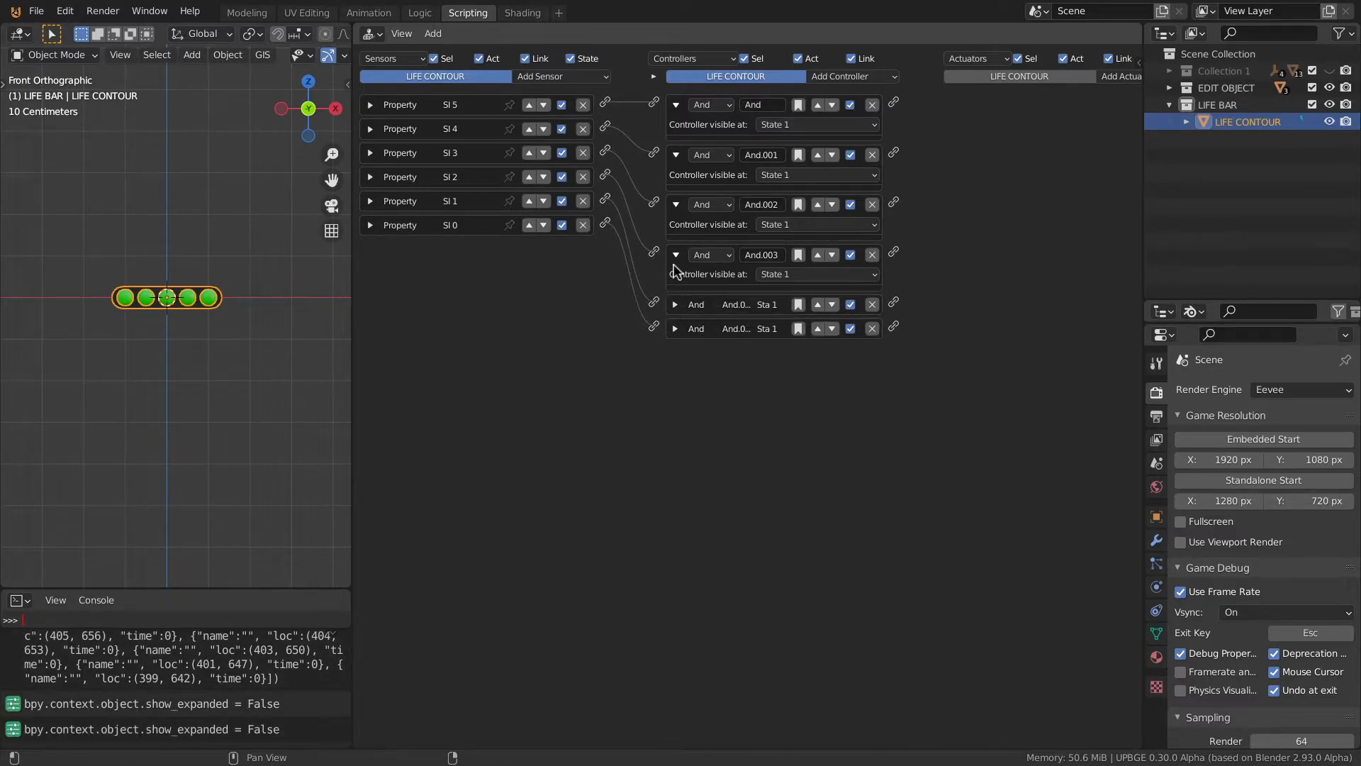
pyautogui.click(677, 255)
pyautogui.click(675, 205)
pyautogui.click(675, 155)
pyautogui.click(676, 104)
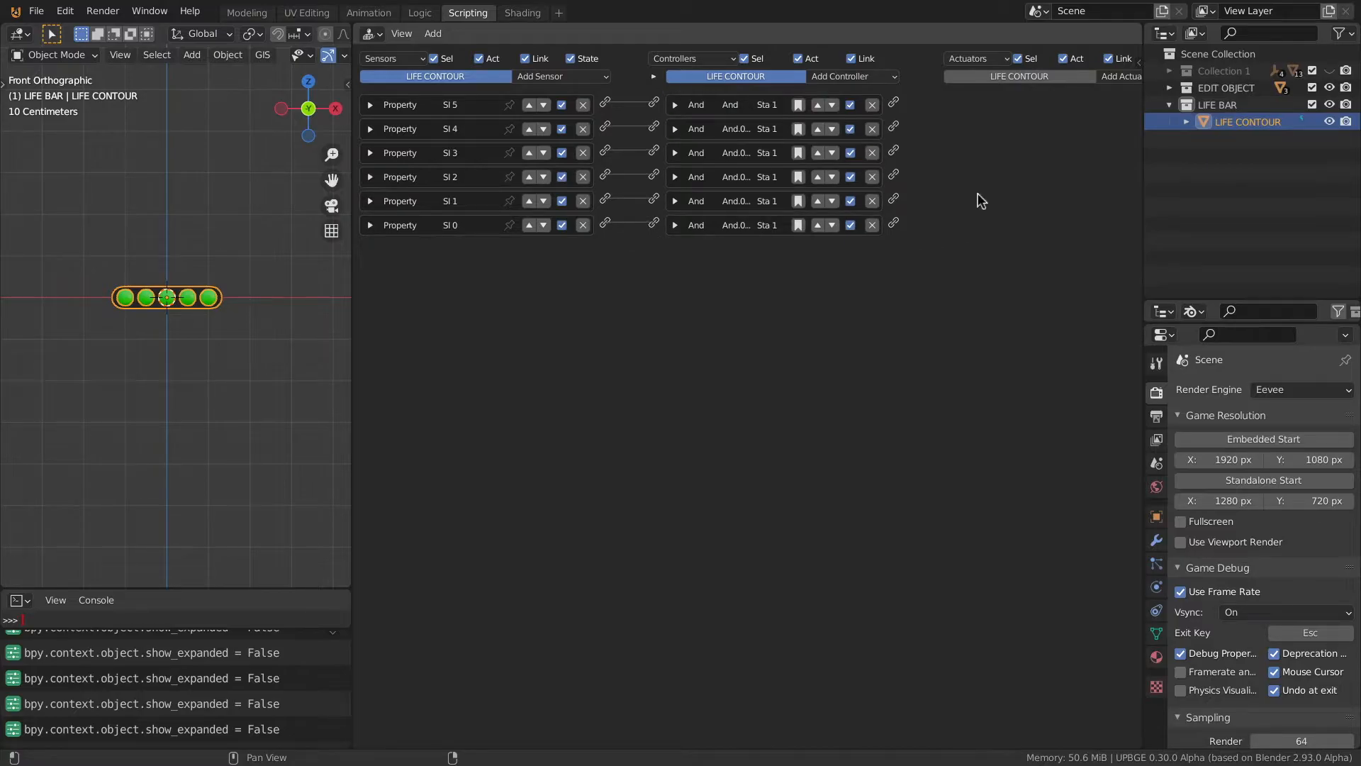
# Select the spheres LIFE 1 to LIFE 5, then add the LIFE CONTOUR frame to the selection as the active object
pyautogui.keyDown('ctrl'); pyautogui.hscroll(2, 730, 213); pyautogui.keyUp('ctrl')
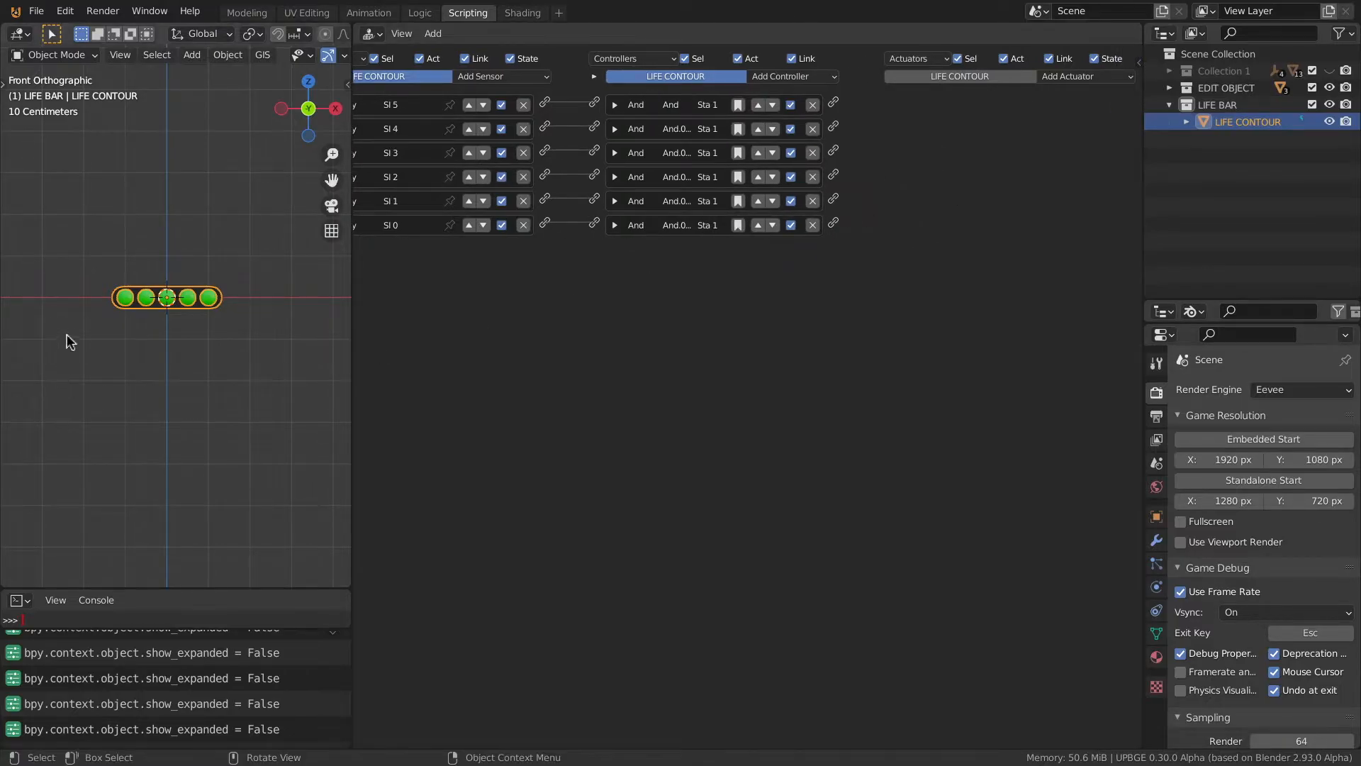
pyautogui.scroll(1, 255, 308)
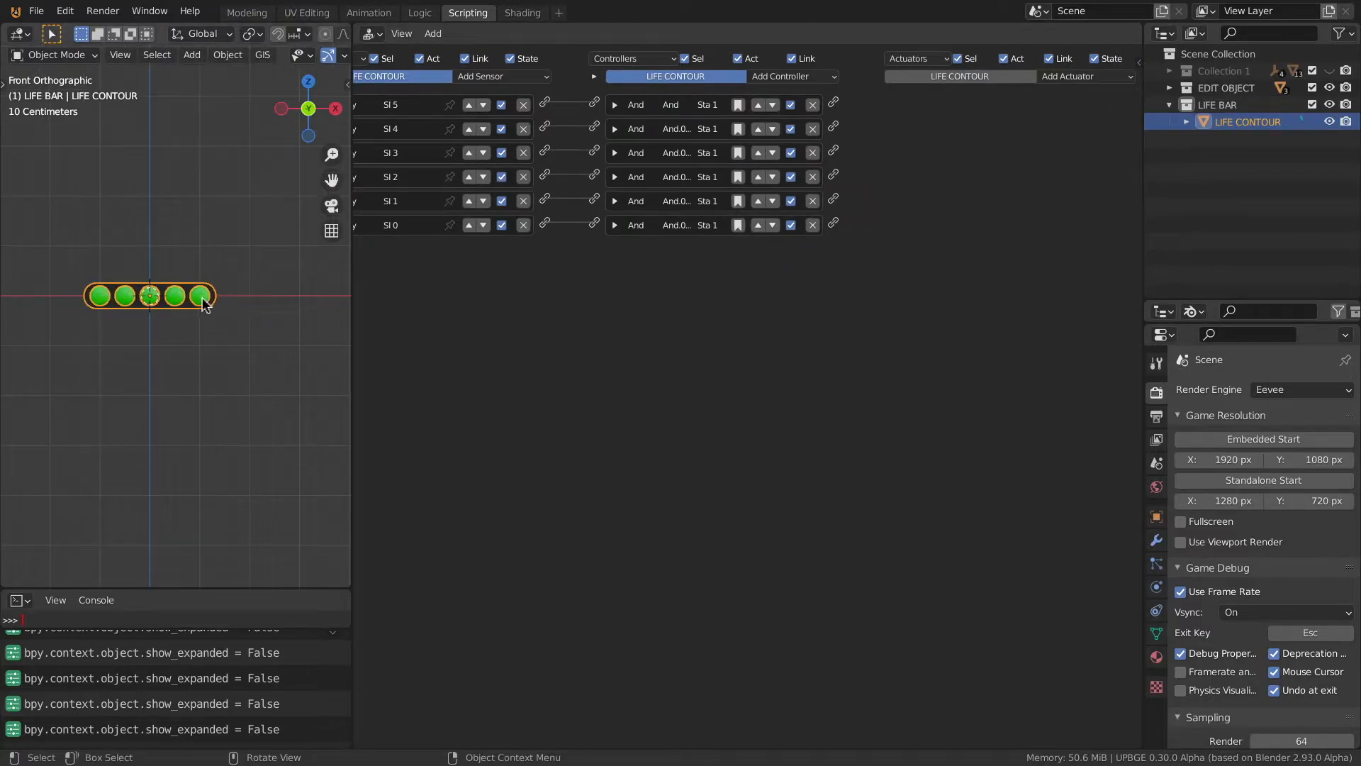
pyautogui.scroll(1, 174, 309)
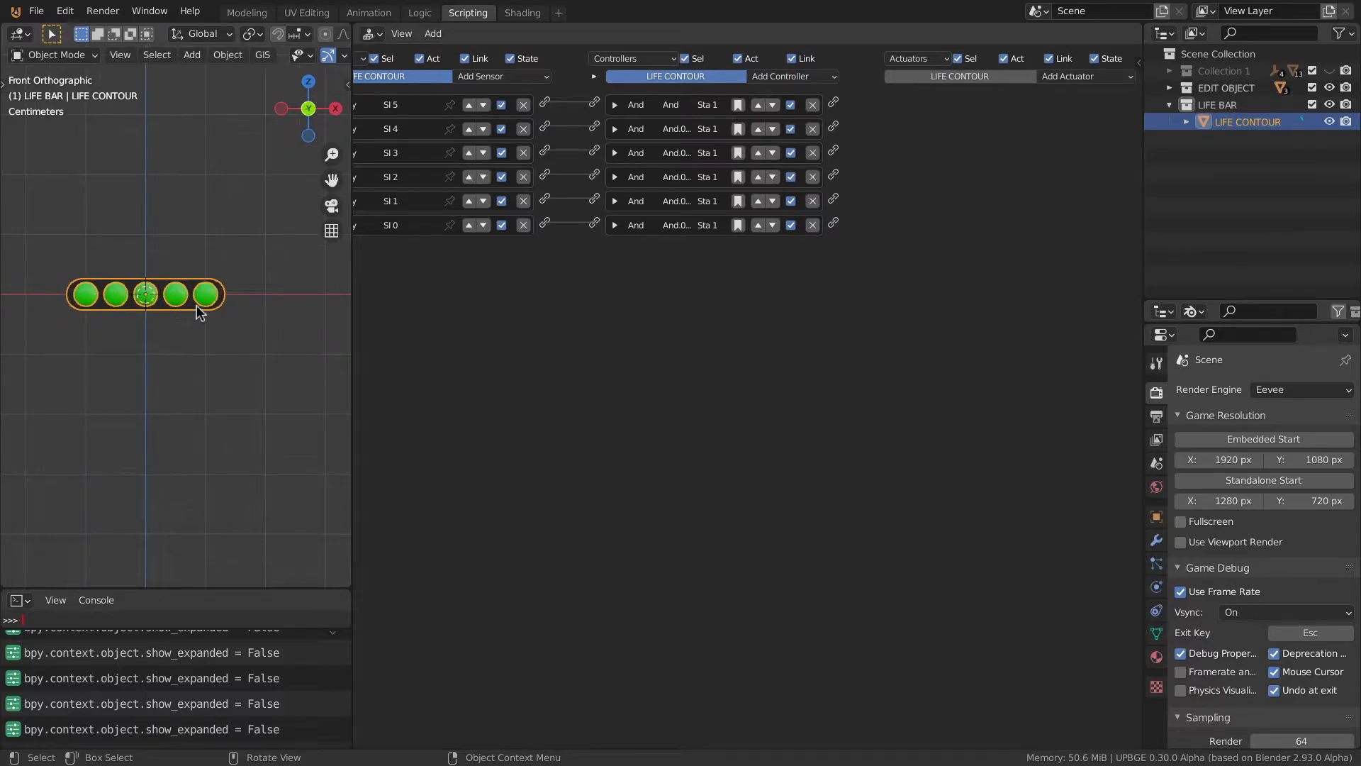
pyautogui.scroll(1, 199, 313)
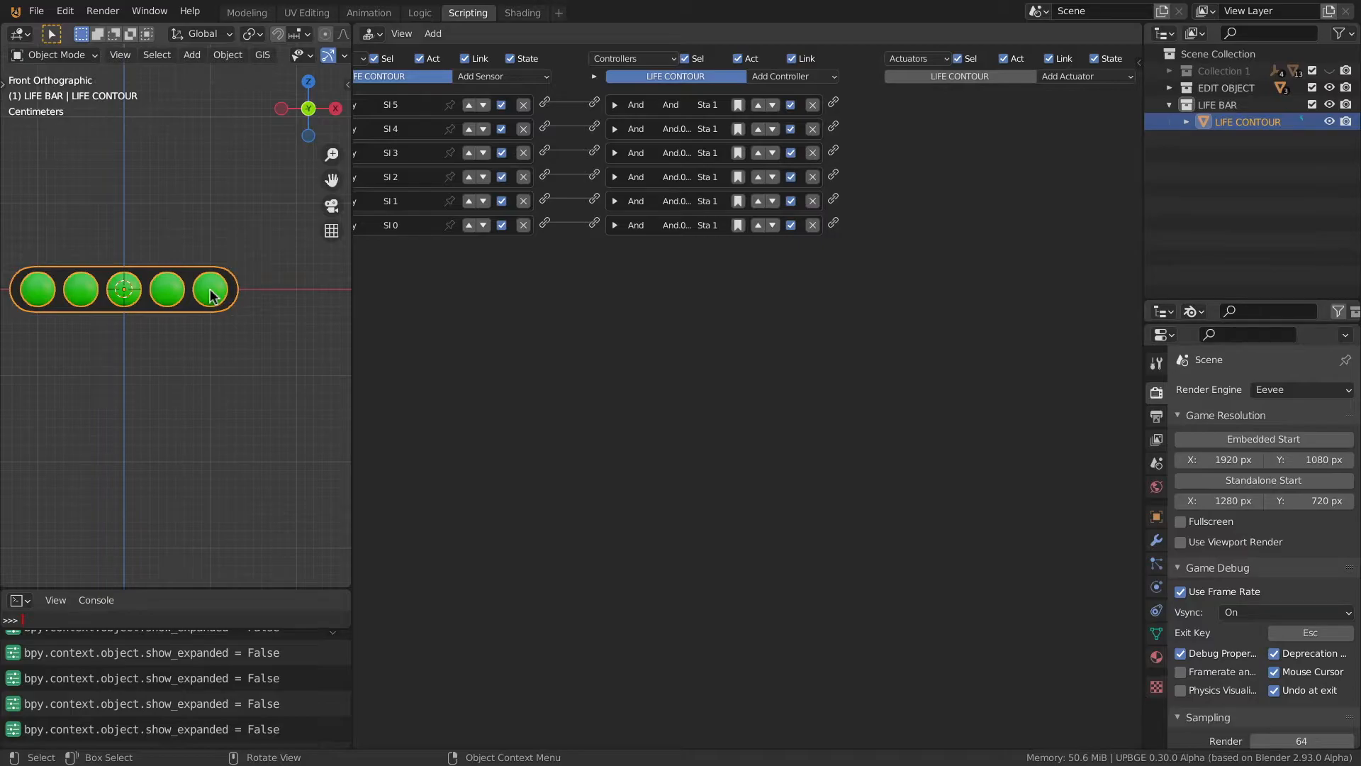
pyautogui.click(211, 294)
pyautogui.click(41, 298)
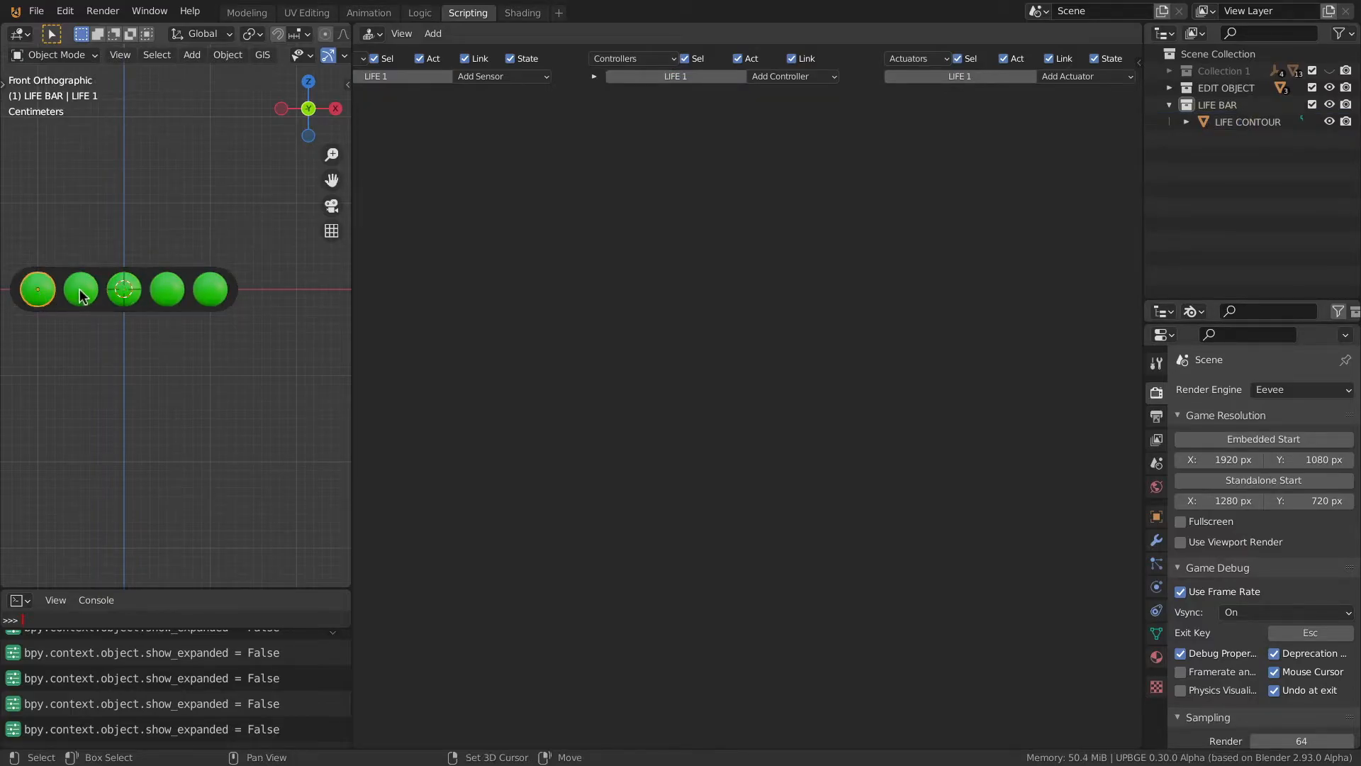
pyautogui.keyDown('shift'); pyautogui.click(81, 294); pyautogui.keyUp('shift')
pyautogui.keyDown('shift'); pyautogui.click(124, 296); pyautogui.keyUp('shift')
pyautogui.keyDown('shift'); pyautogui.click(167, 294); pyautogui.keyUp('shift')
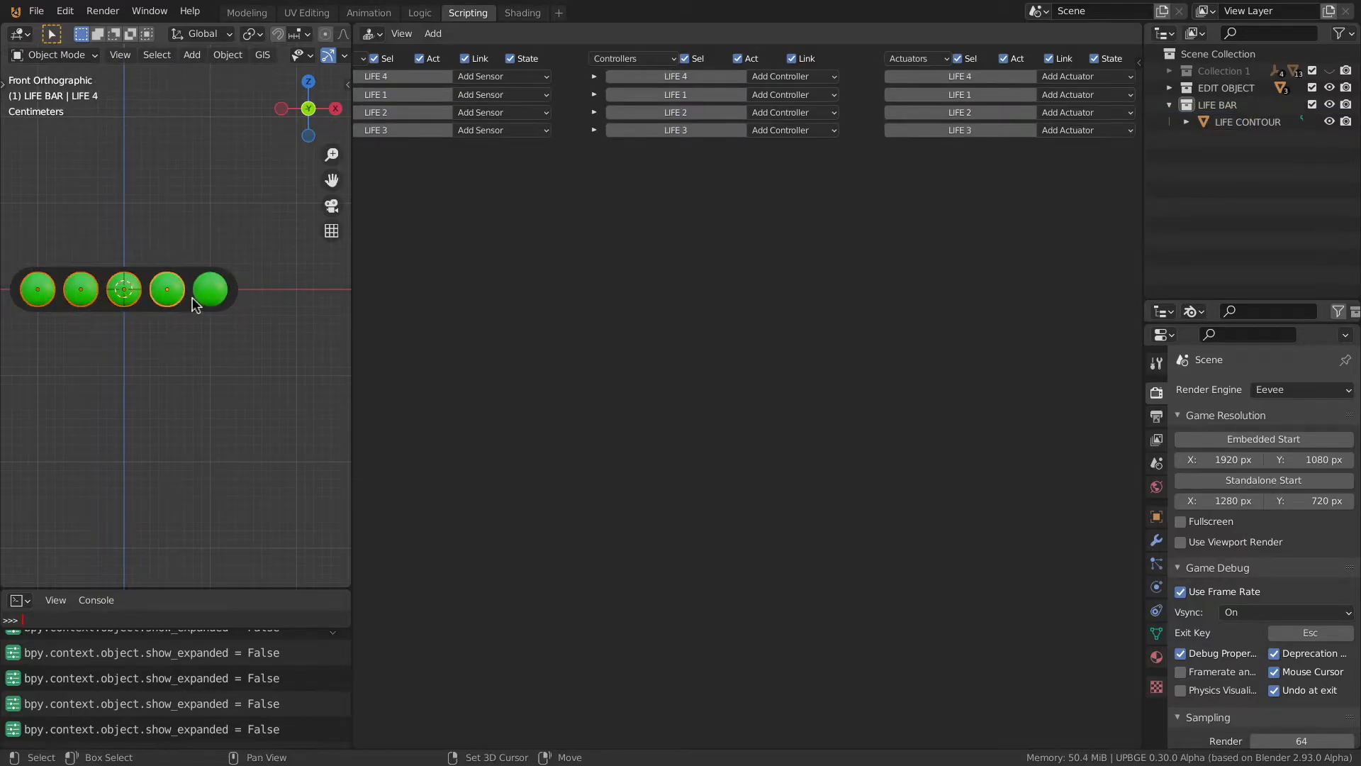
pyautogui.keyDown('shift'); pyautogui.click(207, 295); pyautogui.keyUp('shift')
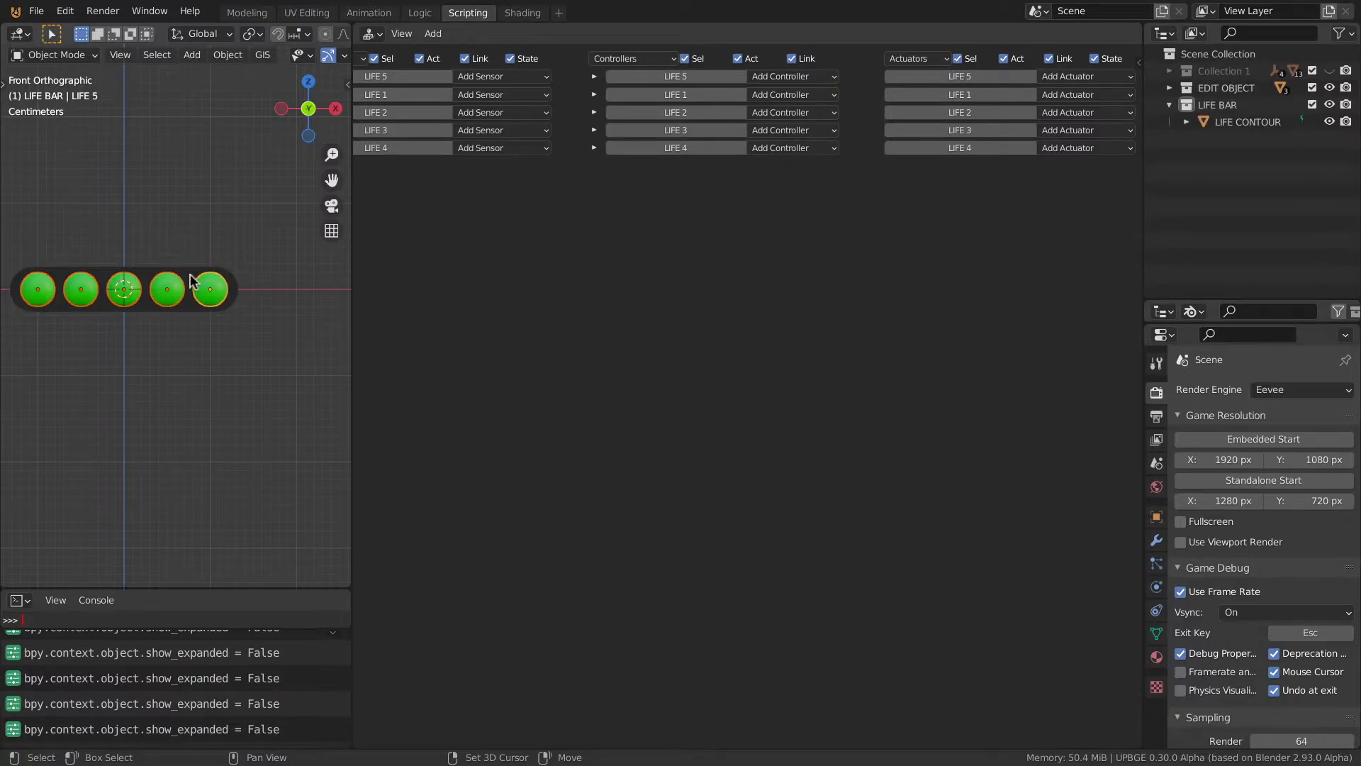
pyautogui.keyDown('shift'); pyautogui.click(191, 280); pyautogui.keyUp('shift')
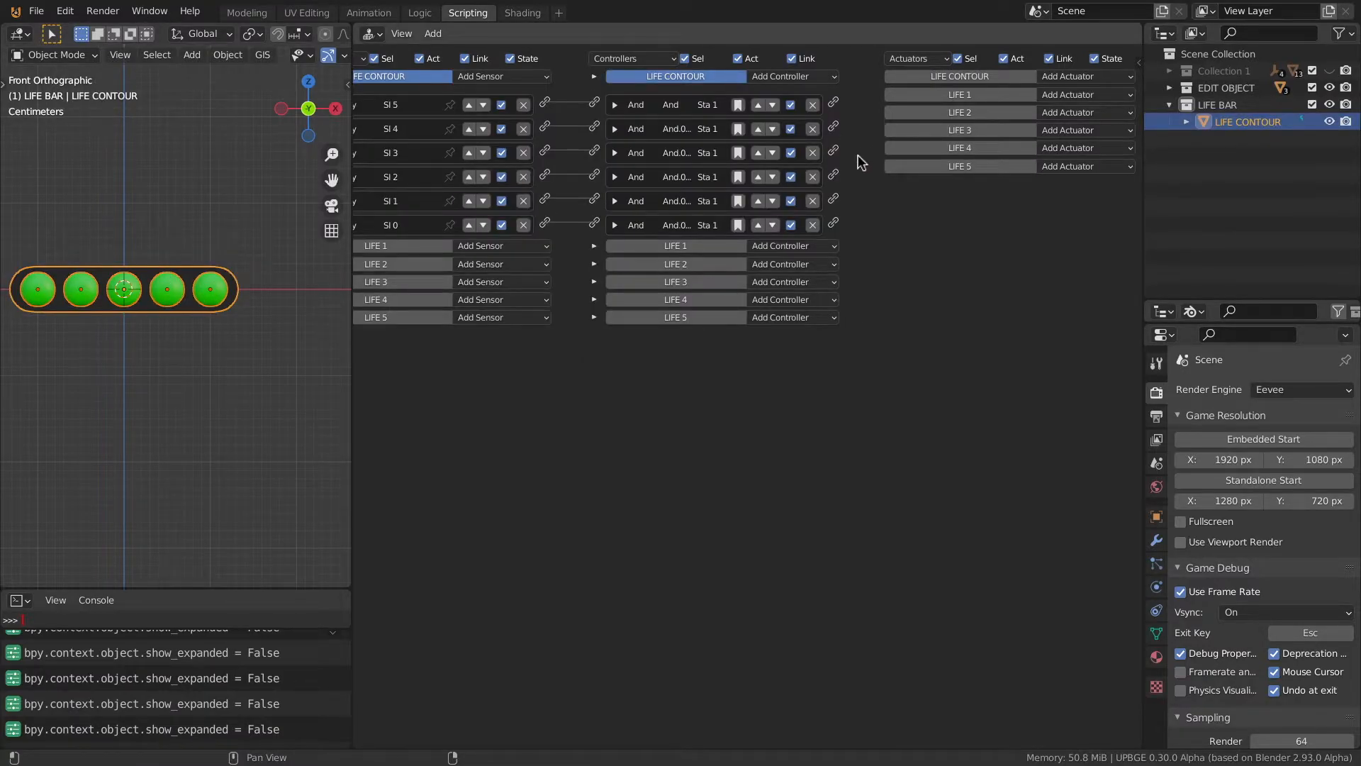
# Add two Visibility actuators to the LIFE 1 sphere
pyautogui.scroll(2, 913, 98)
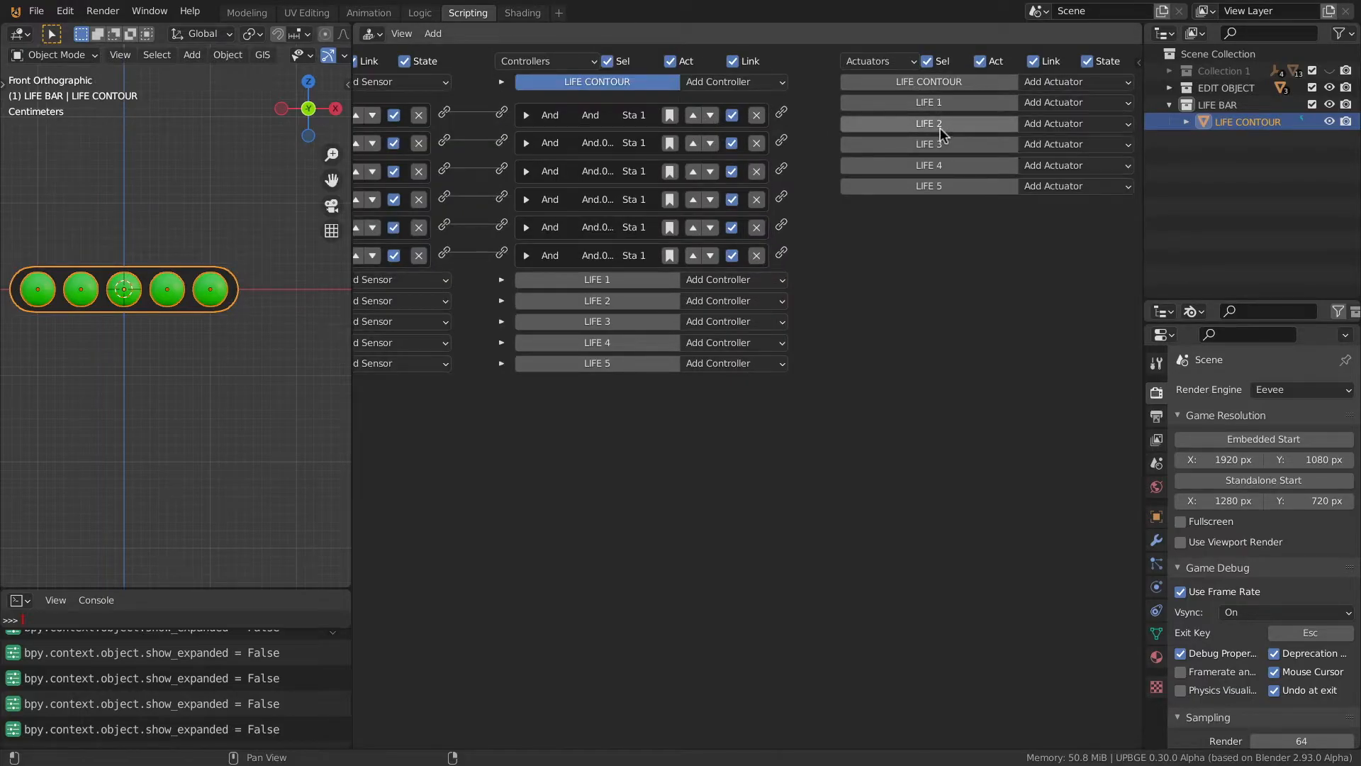
pyautogui.click(1070, 103)
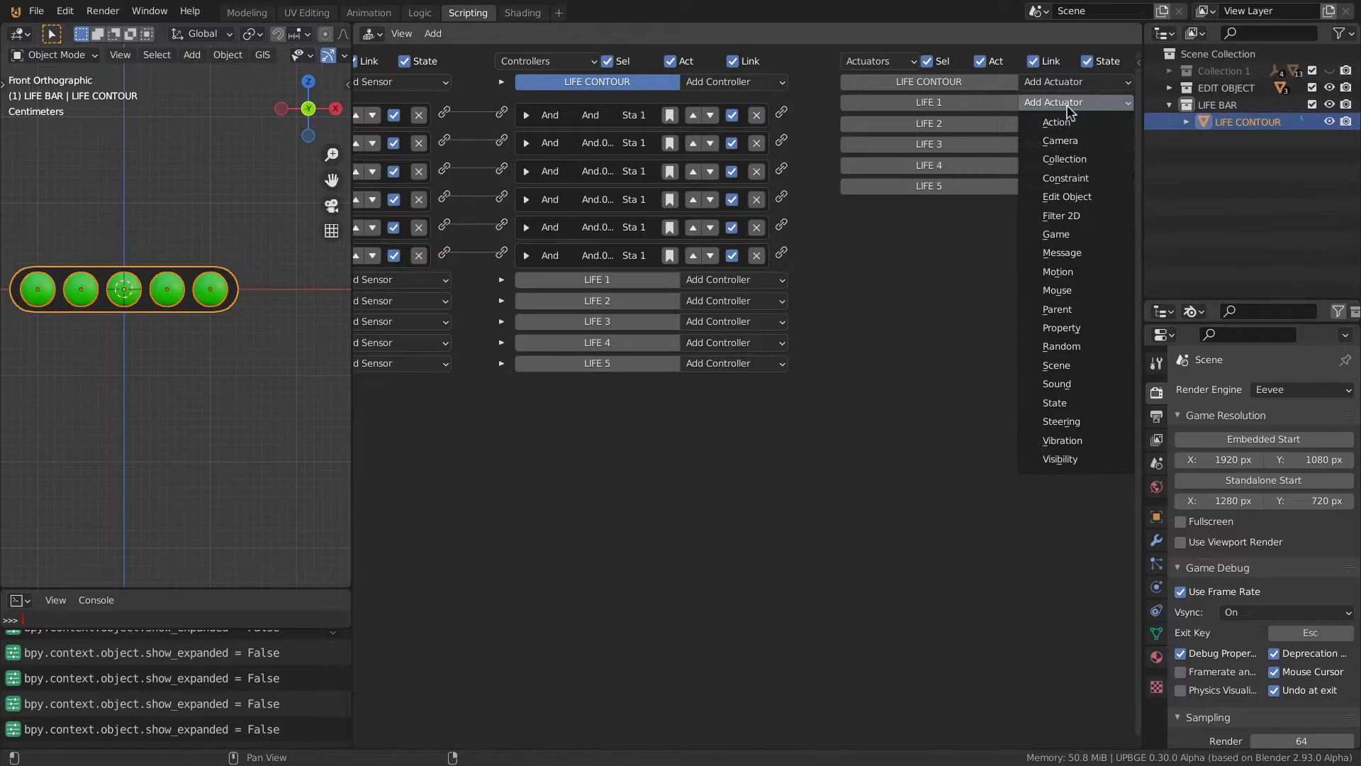
pyautogui.click(1056, 457)
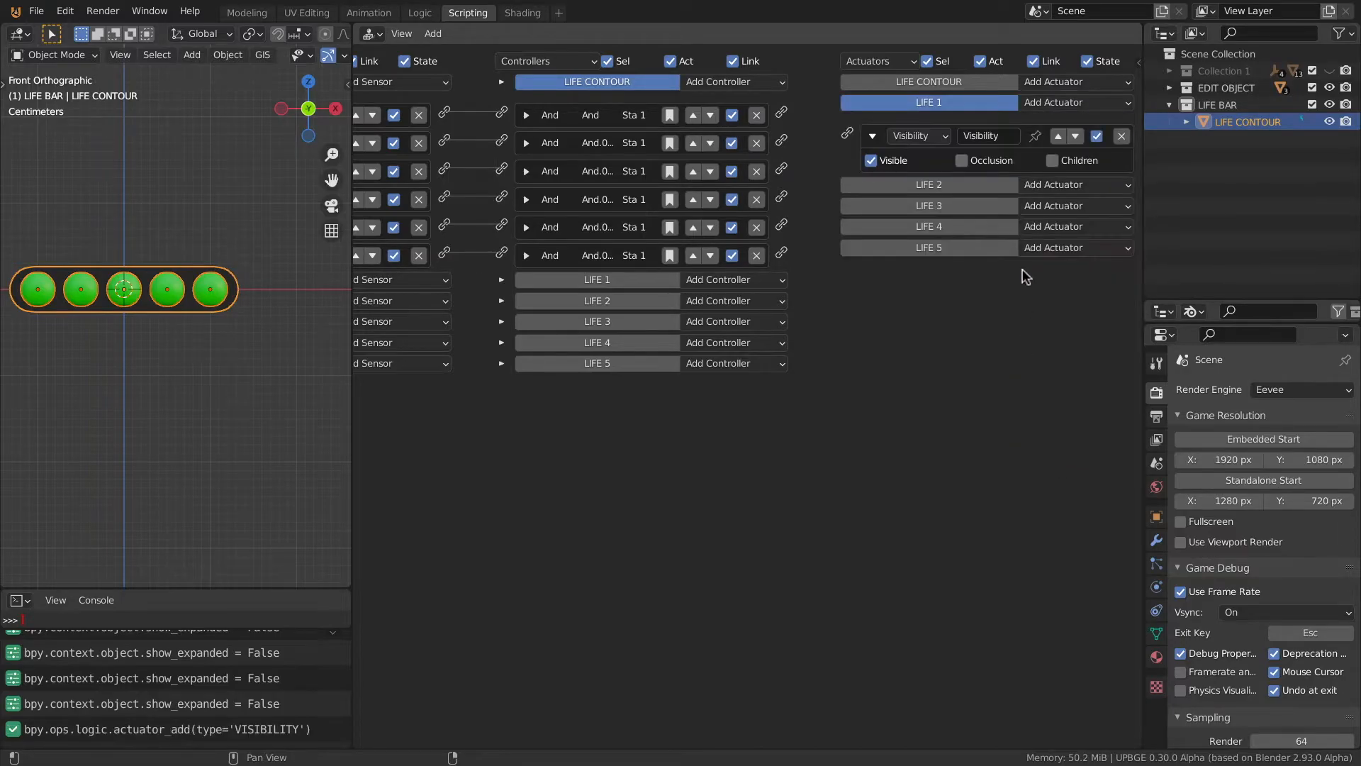
pyautogui.click(1049, 105)
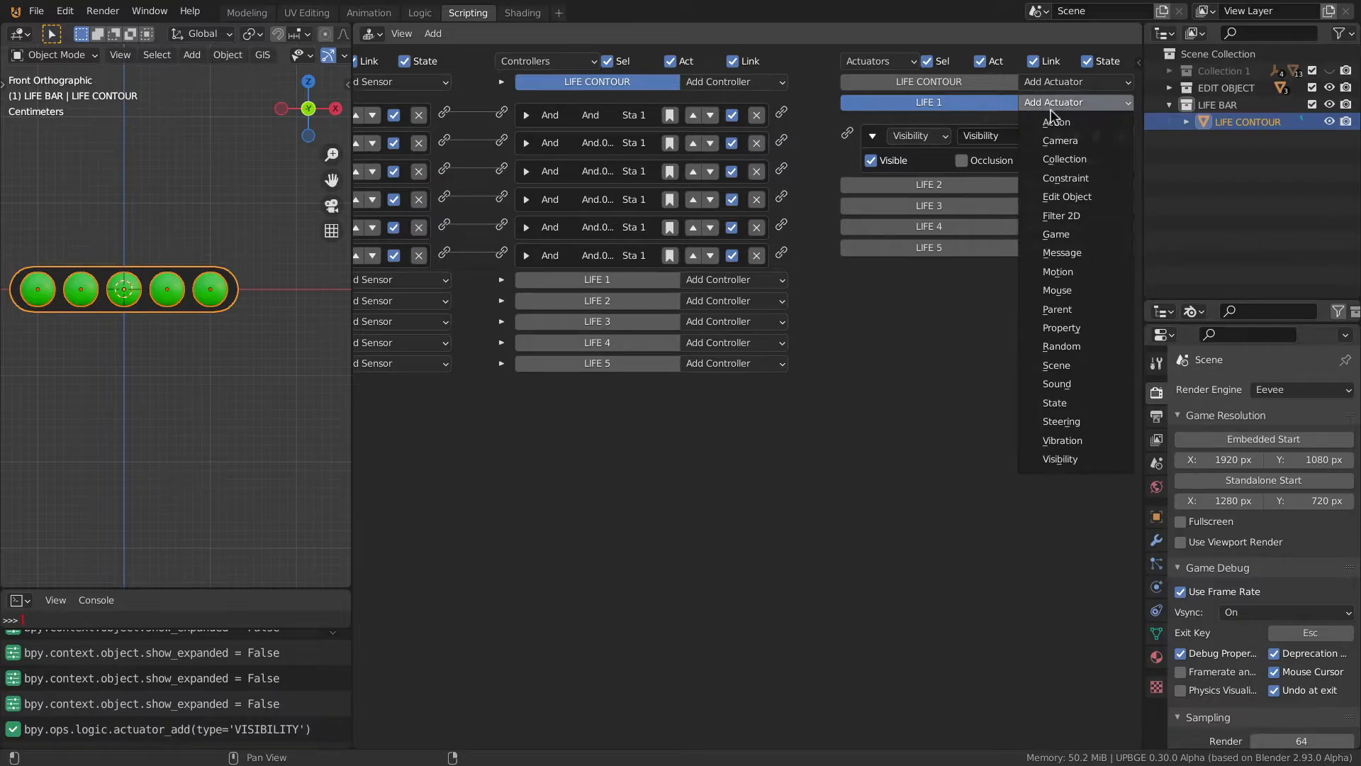
pyautogui.click(1058, 459)
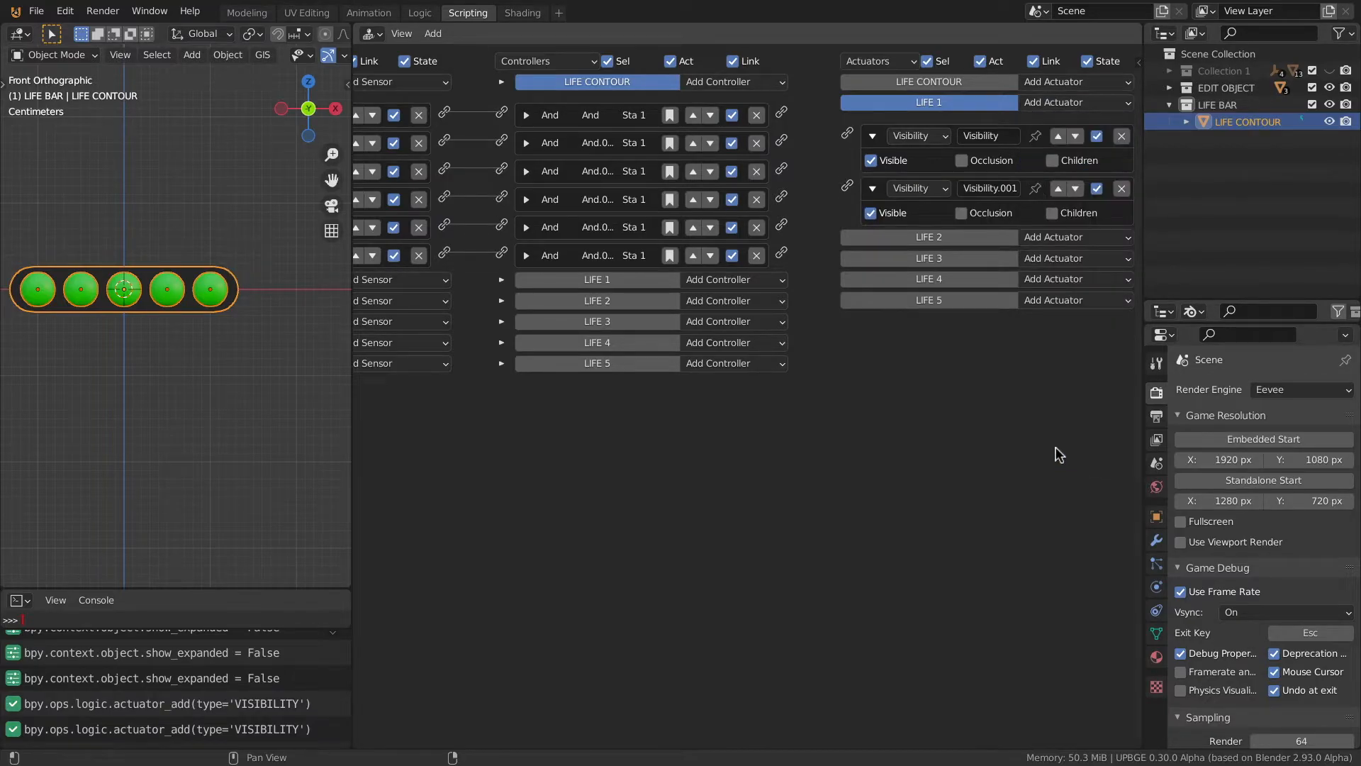
# Turn off Visible in LIFE 1's second Visibility actuator and rename it INVISIBLE, then collapse the first actuator
pyautogui.click(871, 215)
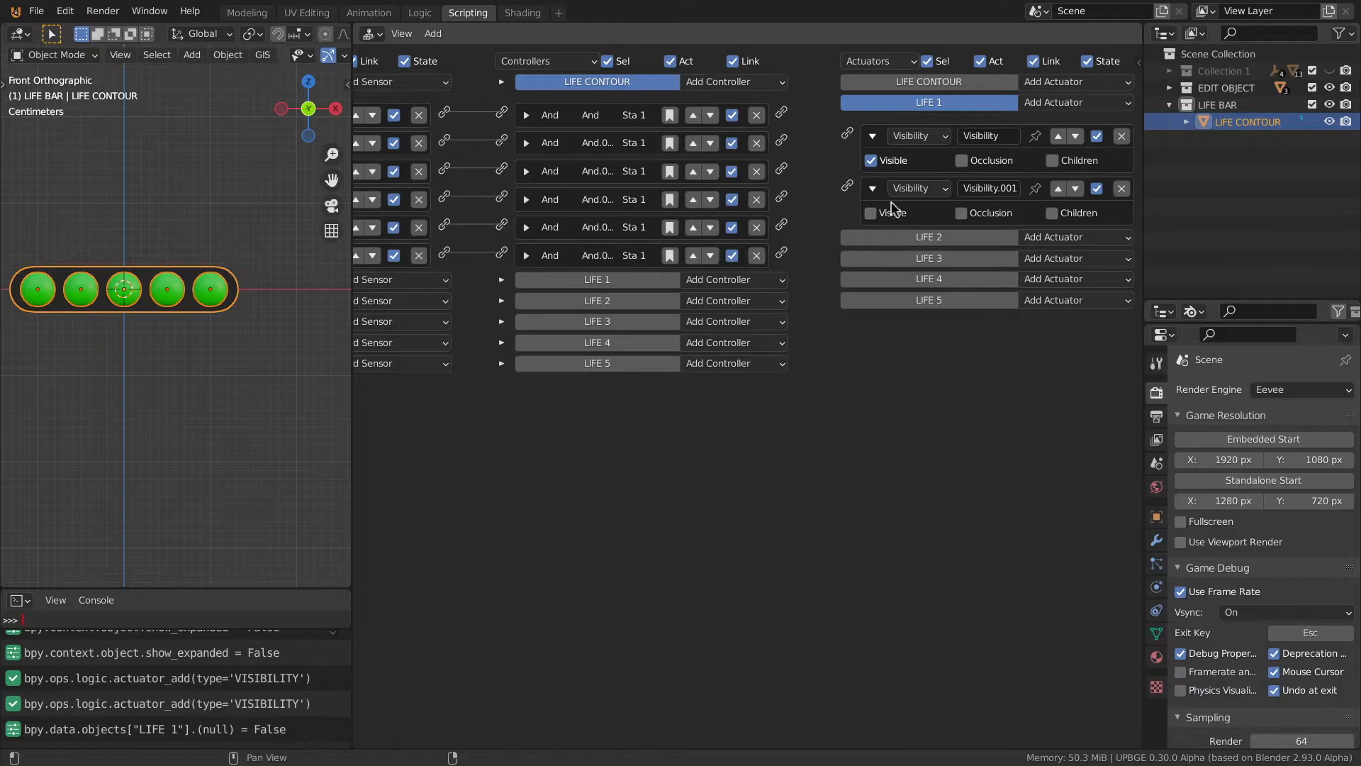
pyautogui.click(990, 190)
pyautogui.write('INVISIBLE')
pyautogui.press('Return')
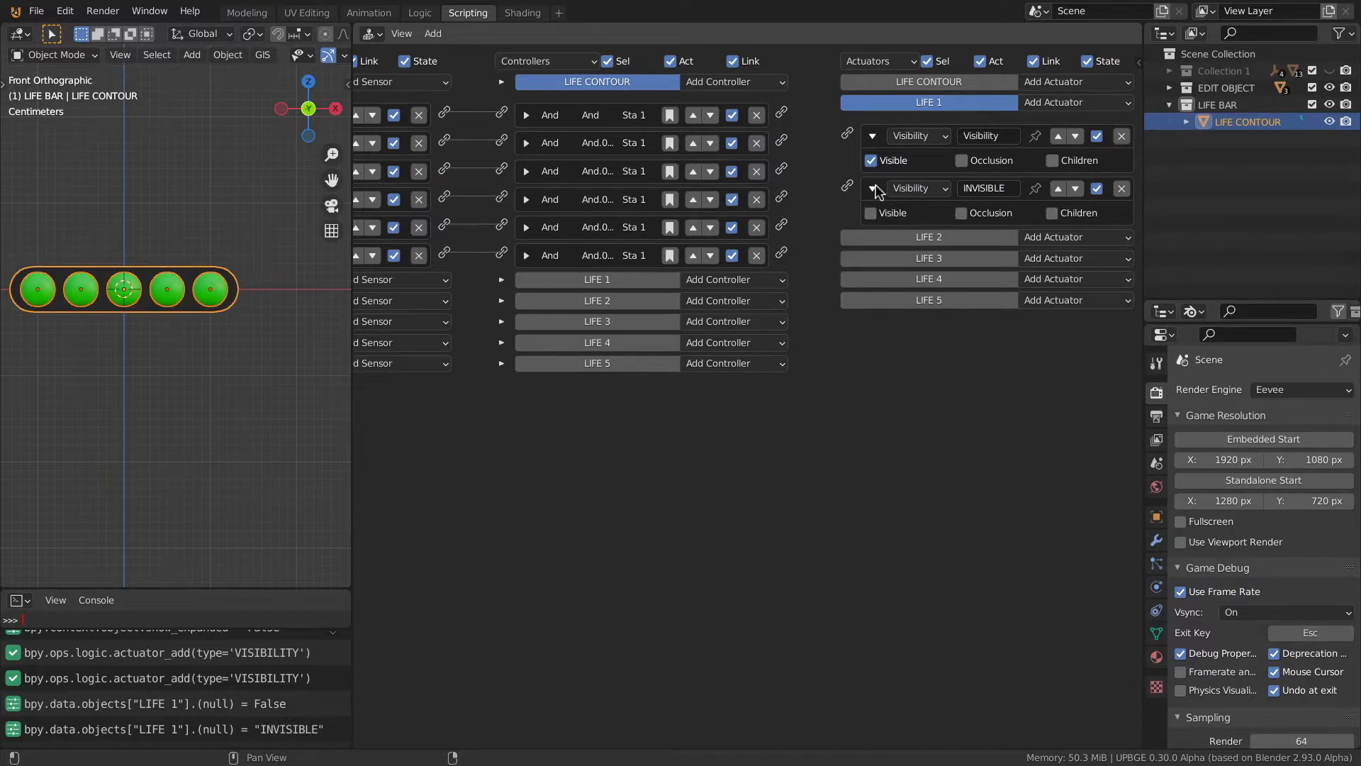
pyautogui.click(873, 137)
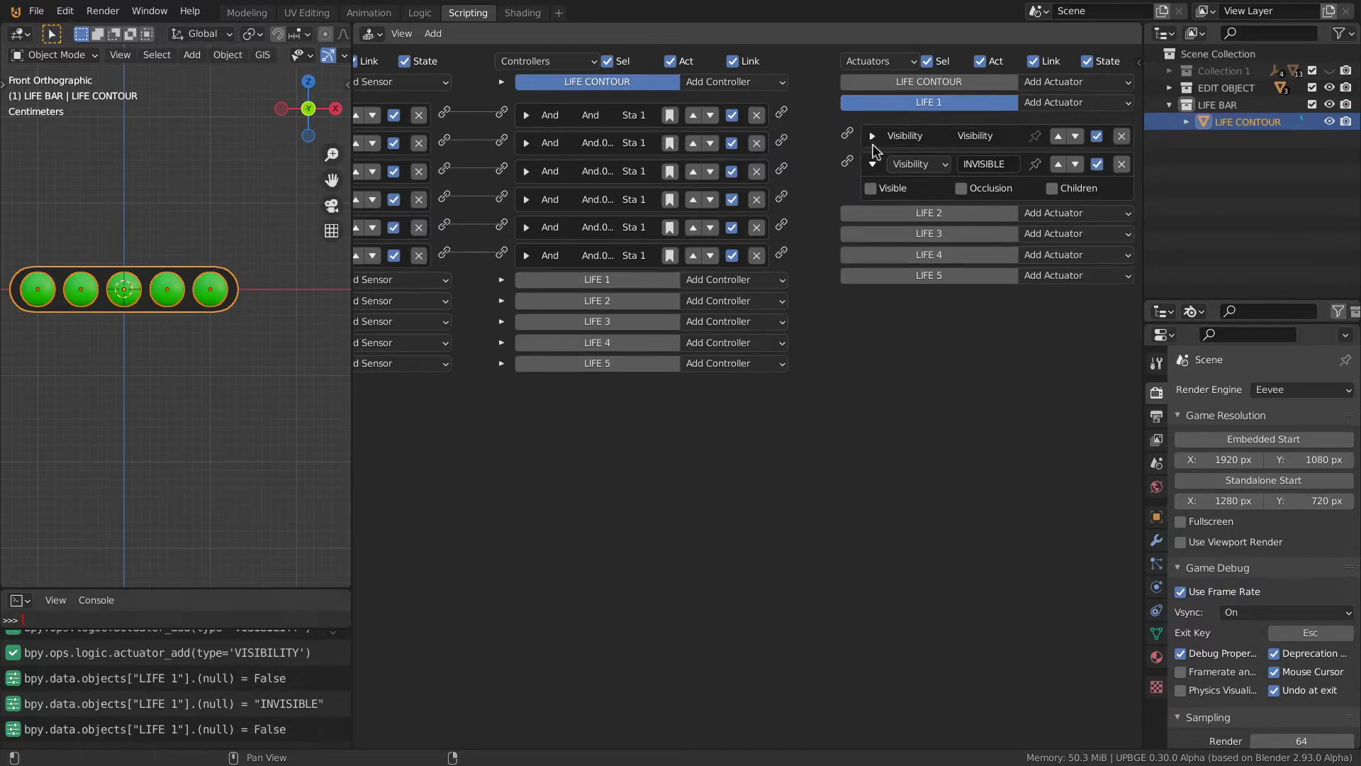
# Add two Visibility actuators to LIFE 2, the second named INVISIBLE with Visible turned off, and collapse them along with LIFE 1's open actuator
pyautogui.click(874, 164)
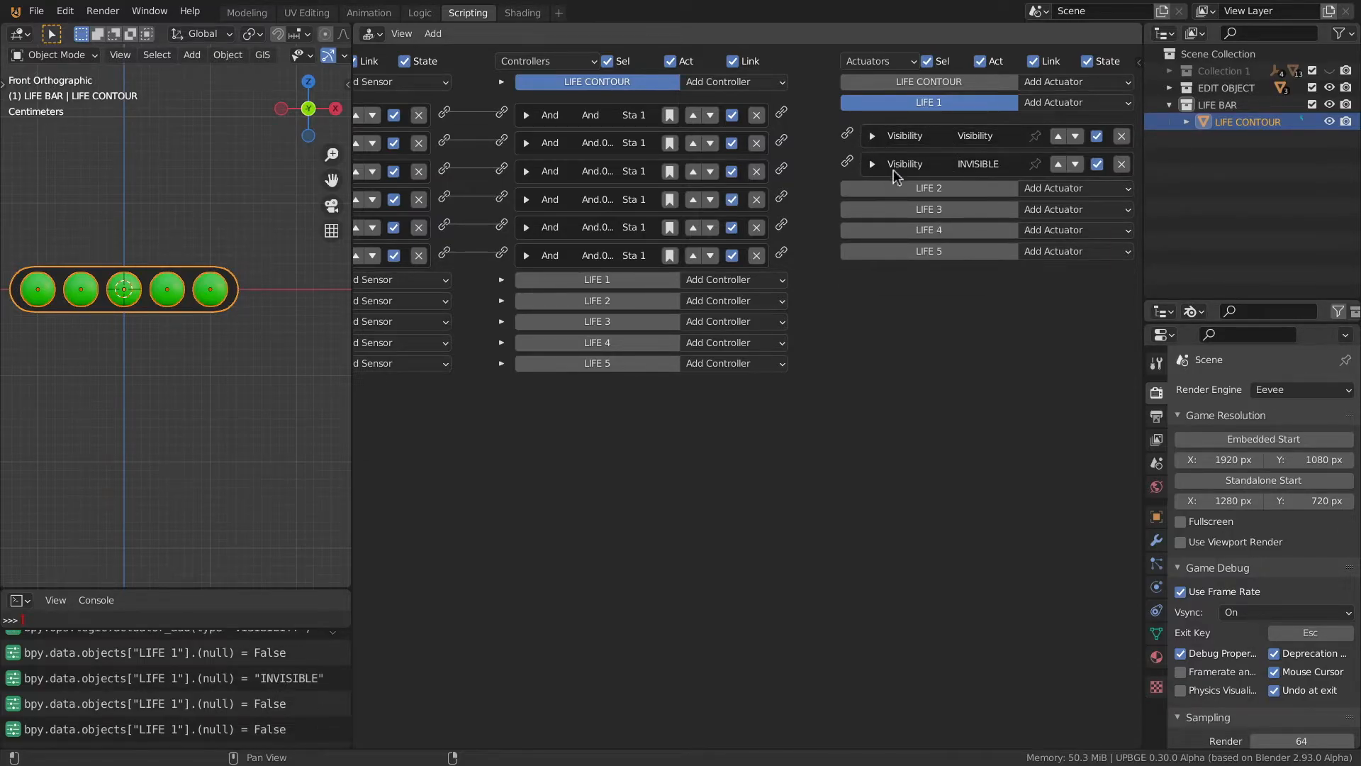
pyautogui.click(1087, 190)
pyautogui.click(1060, 544)
pyautogui.click(1074, 188)
pyautogui.click(1061, 623)
pyautogui.click(989, 274)
pyautogui.write('IN')
pyautogui.press('Return')
pyautogui.click(873, 221)
pyautogui.click(873, 248)
# Add two Visibility actuators to LIFE 3, turn off Visible in the second, rename it INVISIBLE, and collapse both
pyautogui.click(1056, 274)
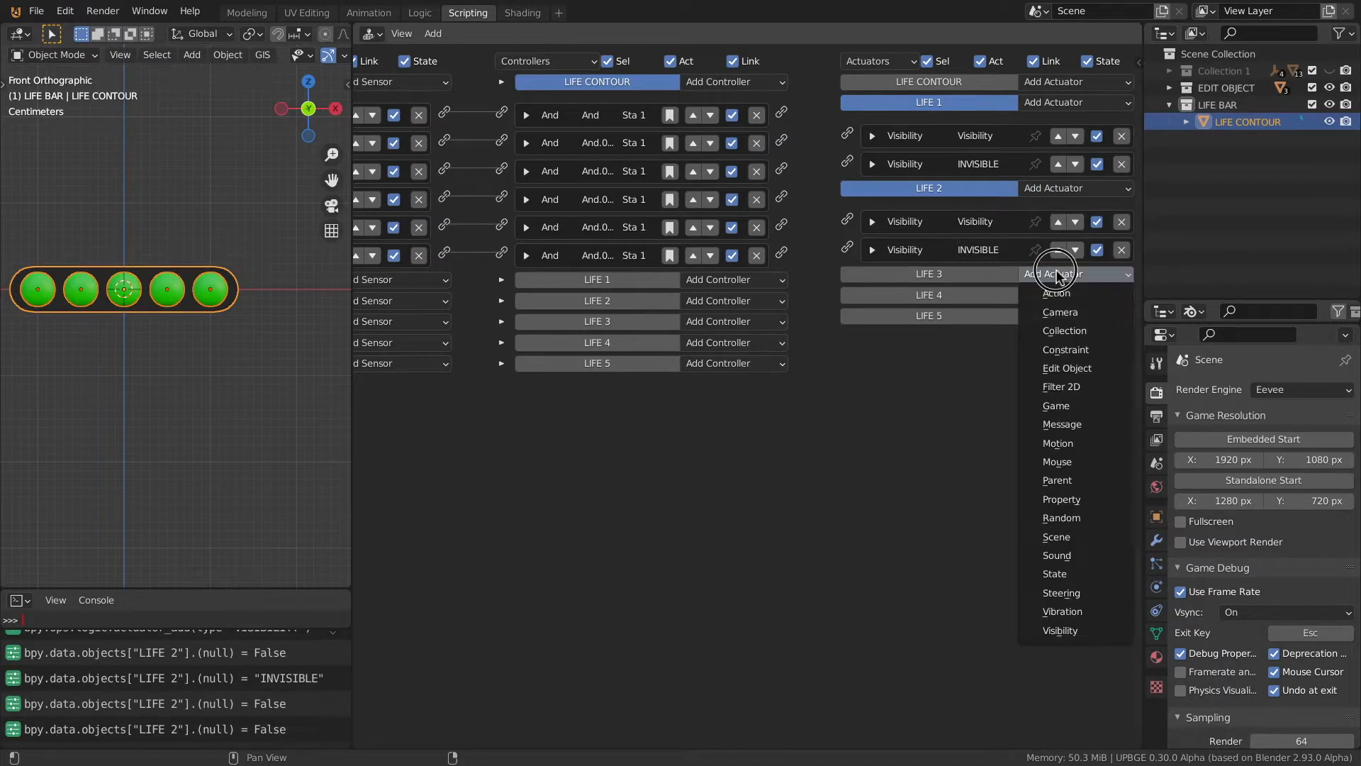
pyautogui.click(1059, 630)
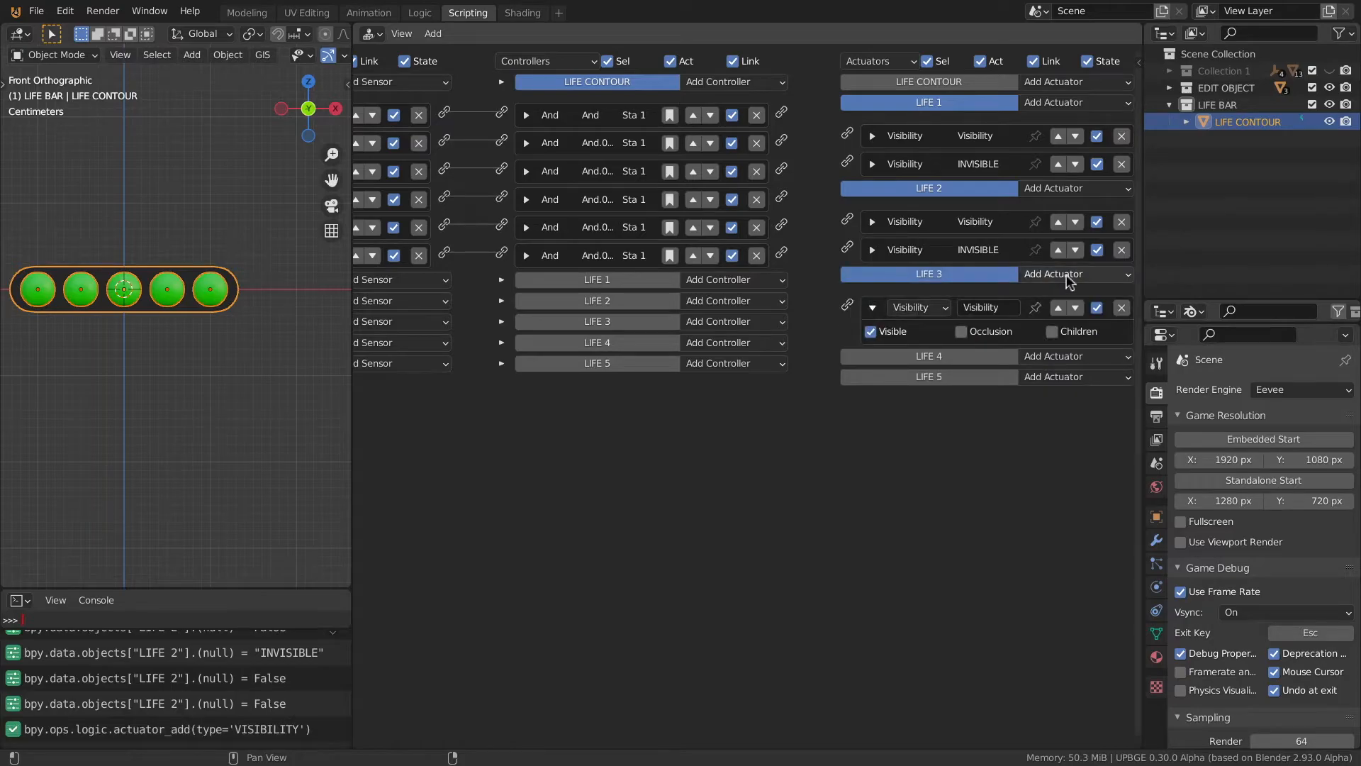
pyautogui.click(1066, 275)
pyautogui.click(1060, 630)
pyautogui.click(990, 359)
pyautogui.write('INVISIBLE')
pyautogui.press('Return')
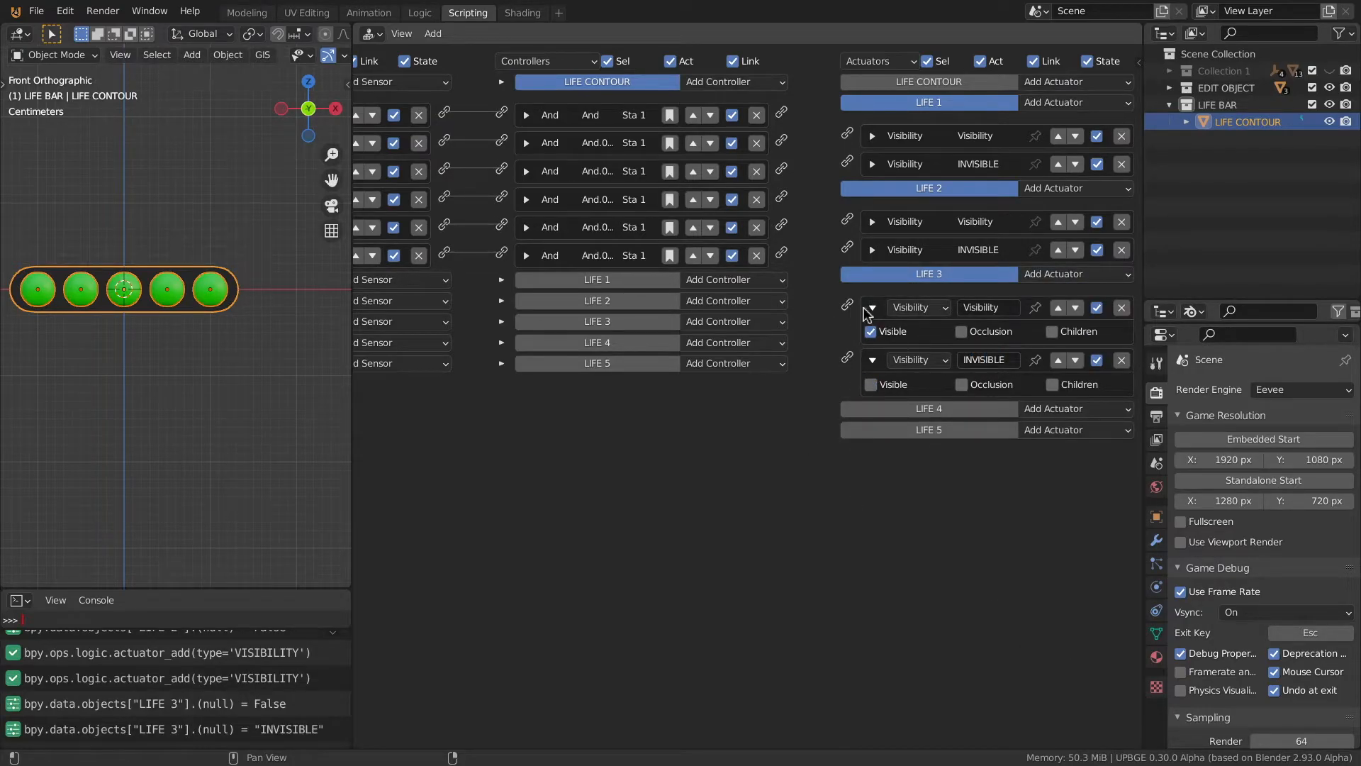
pyautogui.click(873, 307)
pyautogui.click(873, 335)
# Add two Visibility actuators to LIFE 4, turn off Visible in the second, rename it INVISIBLE, and collapse both
pyautogui.click(1101, 363)
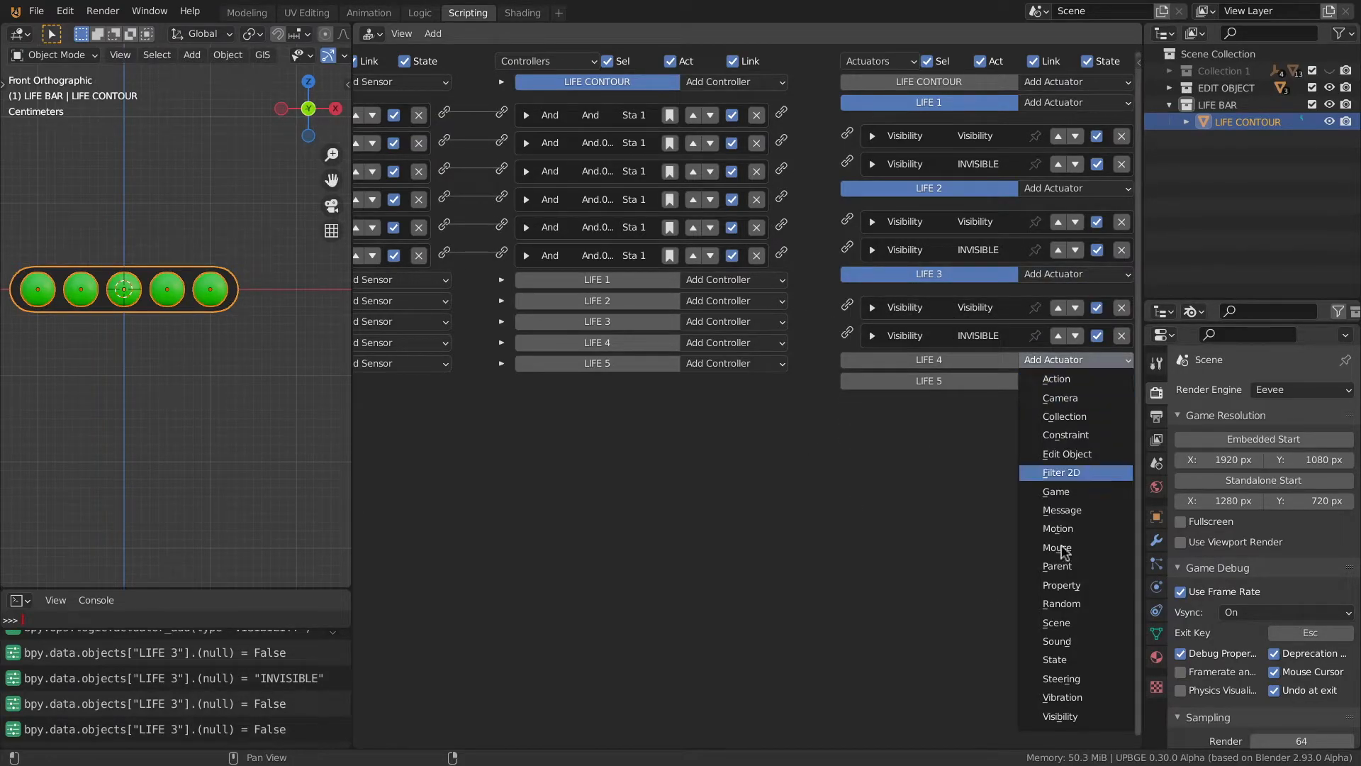
pyautogui.click(1059, 716)
pyautogui.click(1069, 361)
pyautogui.click(1060, 716)
pyautogui.click(871, 470)
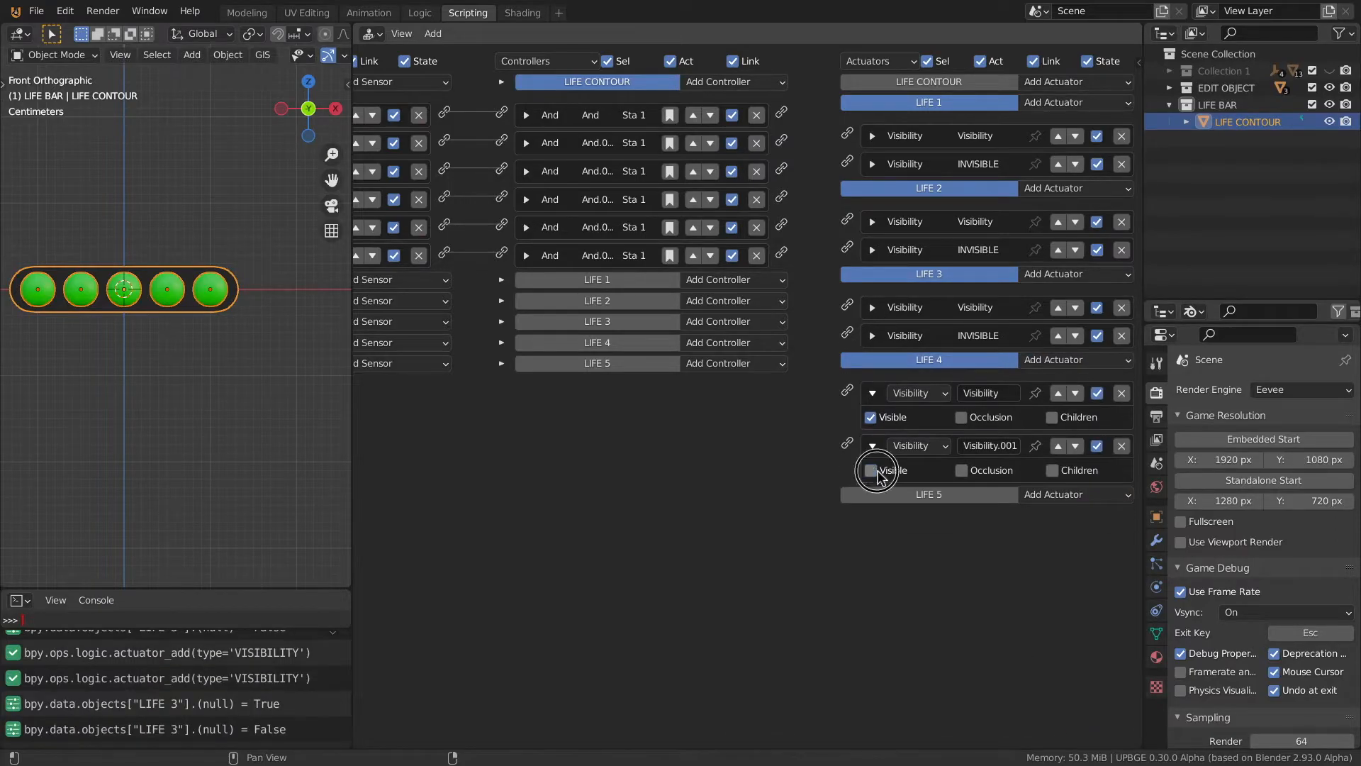
pyautogui.click(990, 445)
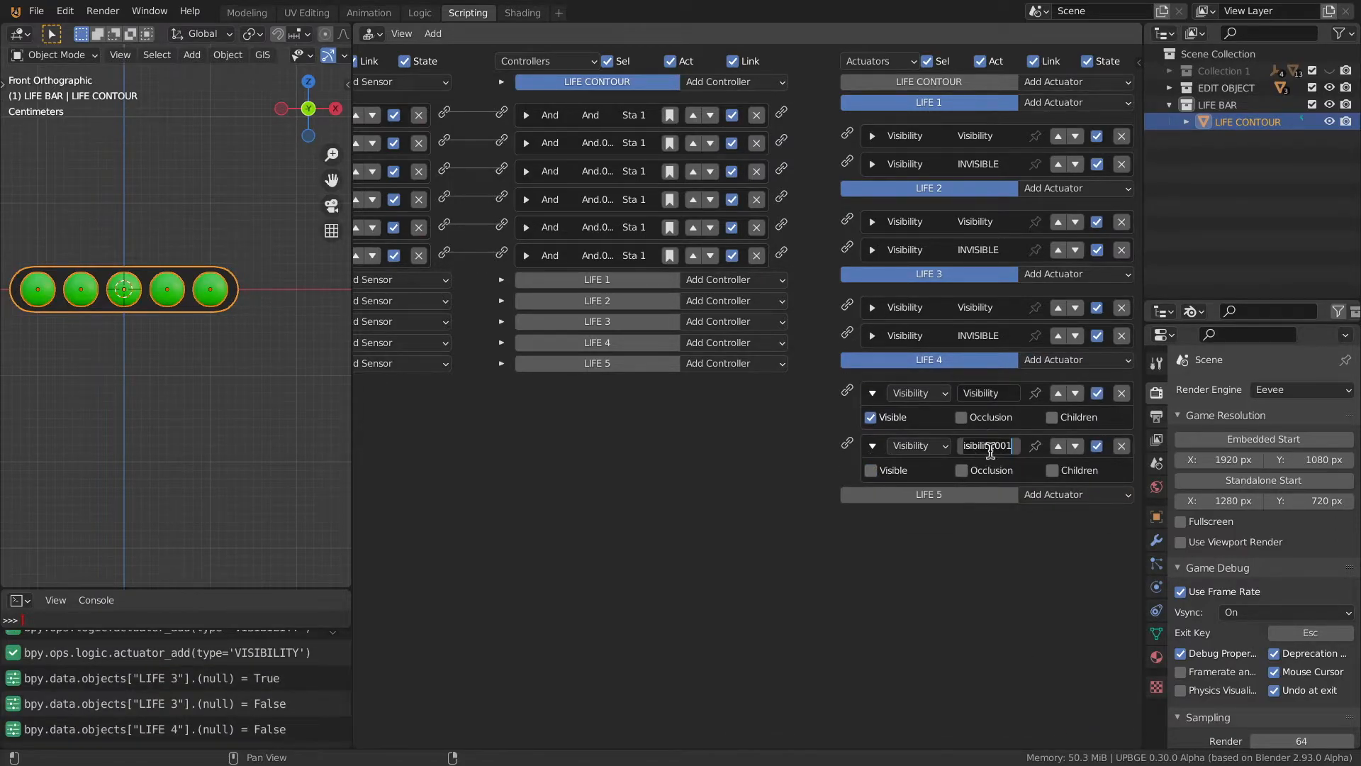
pyautogui.write('INVISIBLE')
pyautogui.press('Return')
pyautogui.click(872, 392)
pyautogui.click(871, 420)
# Add two Visibility actuators to LIFE 5, turn off Visible in the second, rename it INVISIBLE, and collapse both
pyautogui.click(1075, 445)
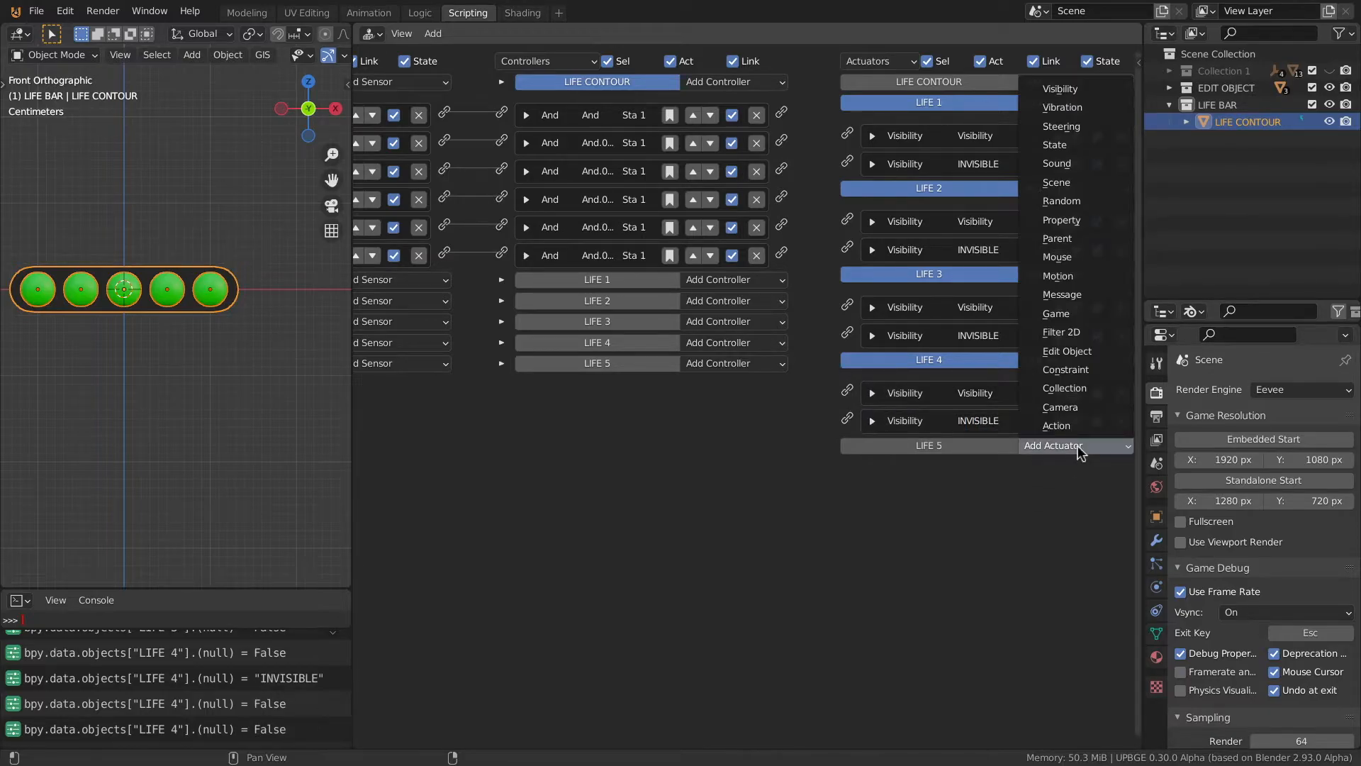
pyautogui.click(1059, 89)
pyautogui.click(1075, 445)
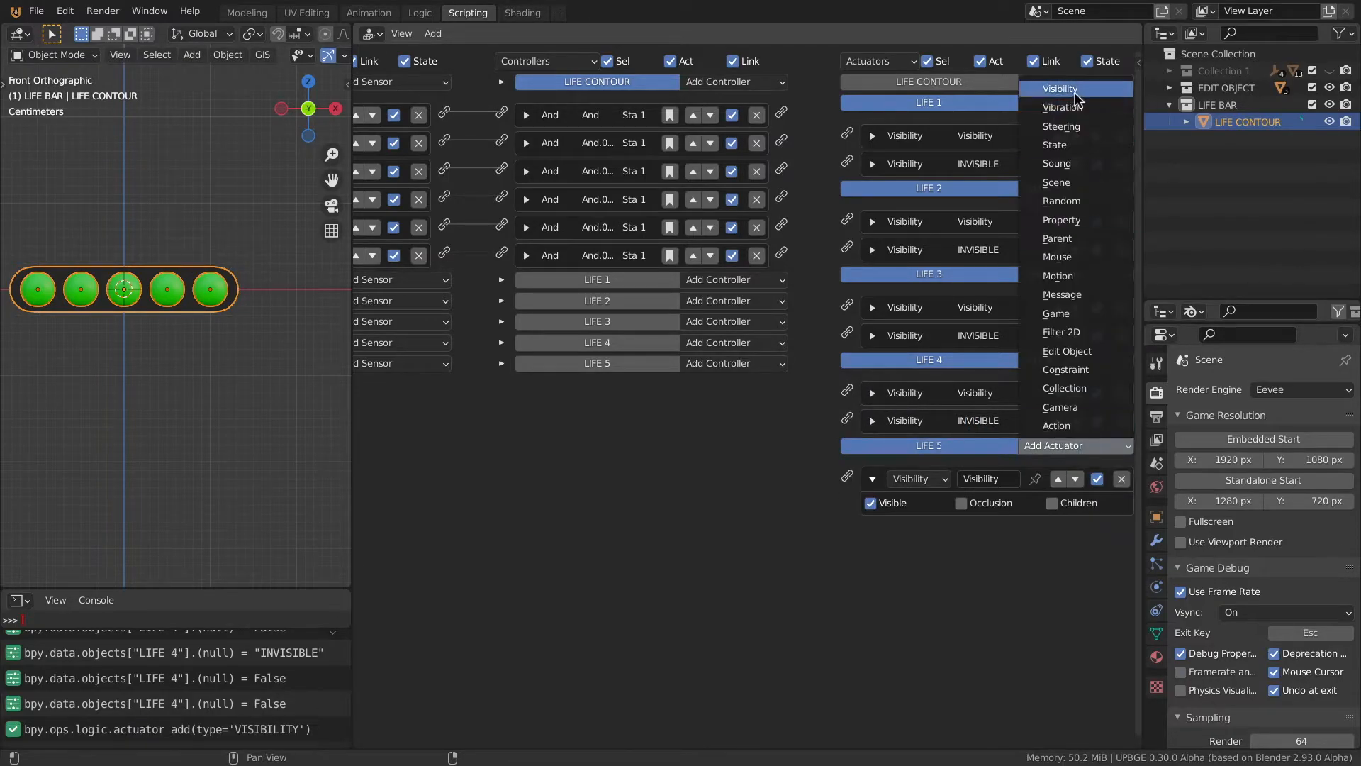
pyautogui.click(1059, 89)
pyautogui.click(871, 555)
pyautogui.click(991, 532)
pyautogui.write('INVISIBLE')
pyautogui.press('Return')
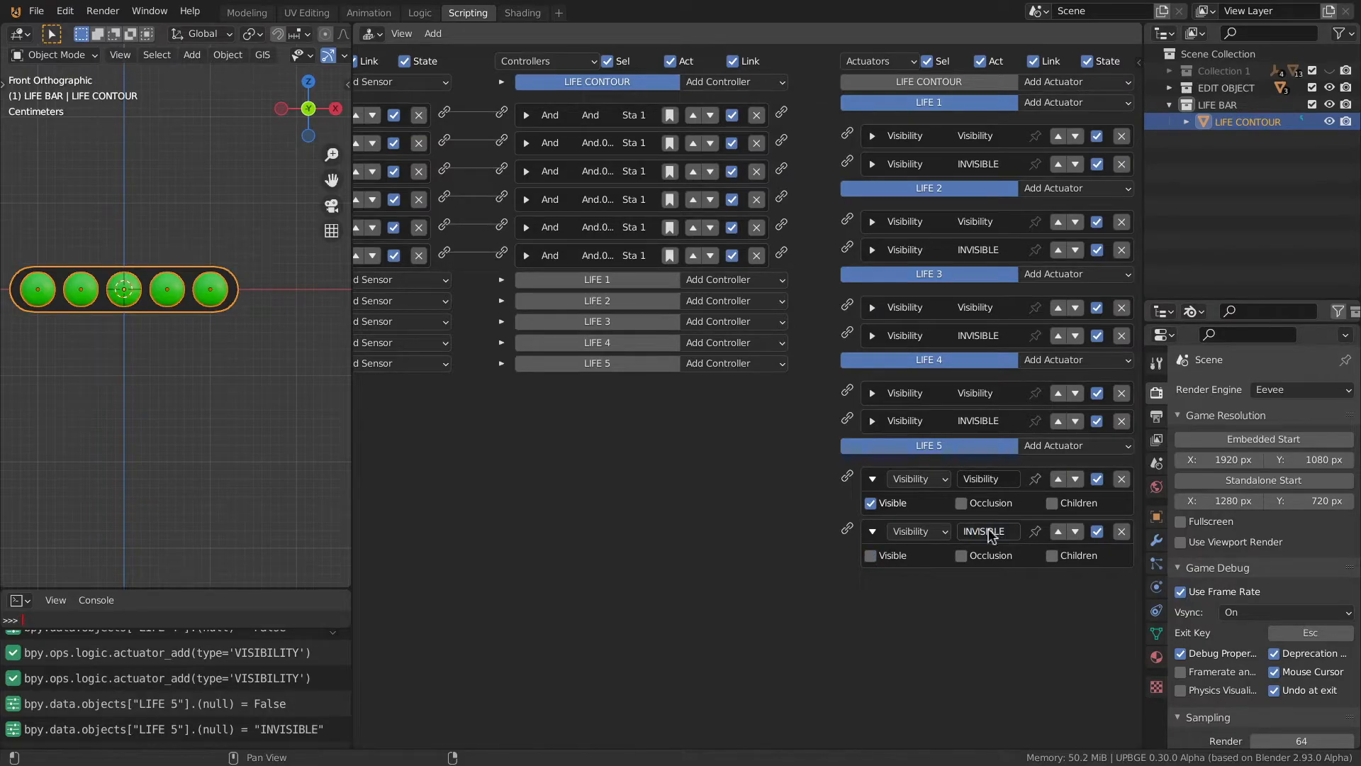
pyautogui.click(871, 479)
pyautogui.click(872, 506)
# Widen the logic editor and link SI 5's And controller to the Visibility actuators of all five LIFE spheres
pyautogui.moveTo(352, 297); pyautogui.dragTo(91, 234)
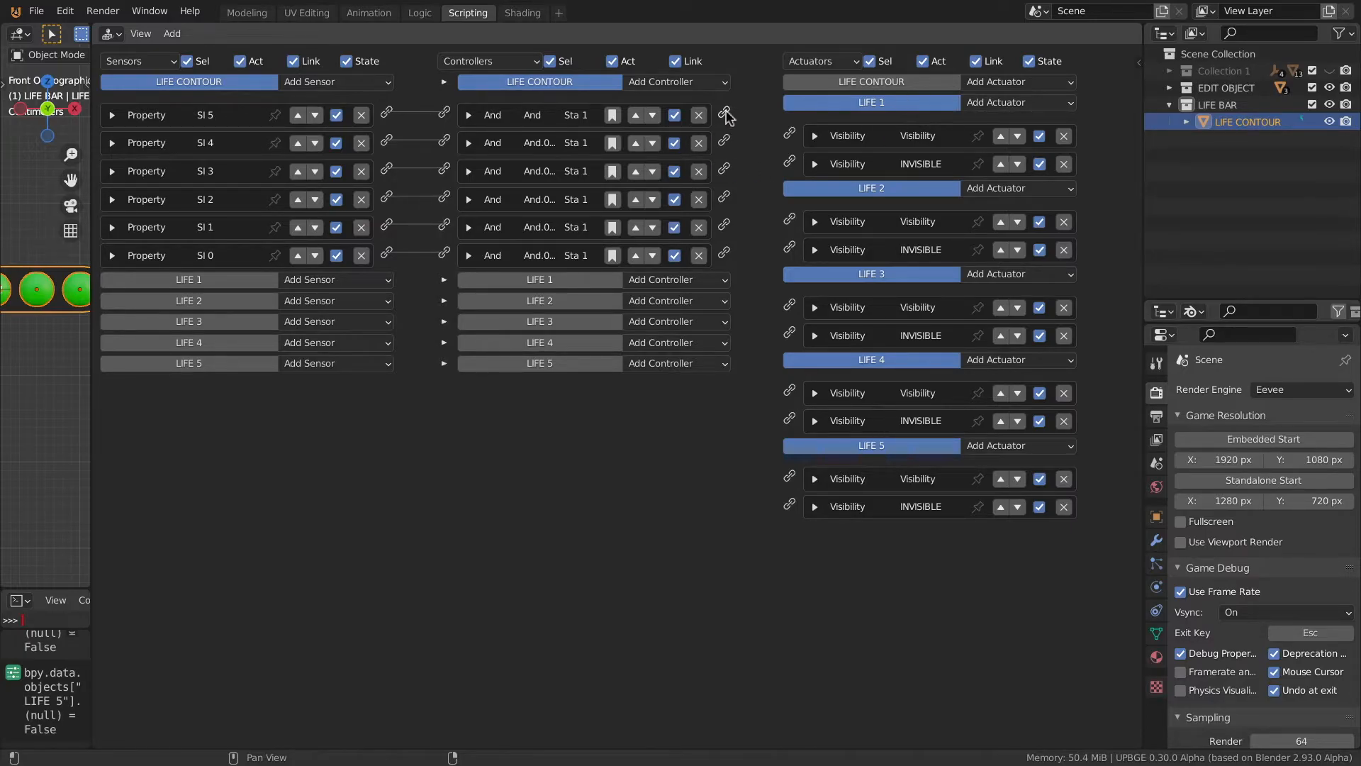
pyautogui.moveTo(726, 114); pyautogui.dragTo(789, 221)
pyautogui.moveTo(724, 113); pyautogui.dragTo(789, 307)
pyautogui.moveTo(724, 113); pyautogui.dragTo(789, 475)
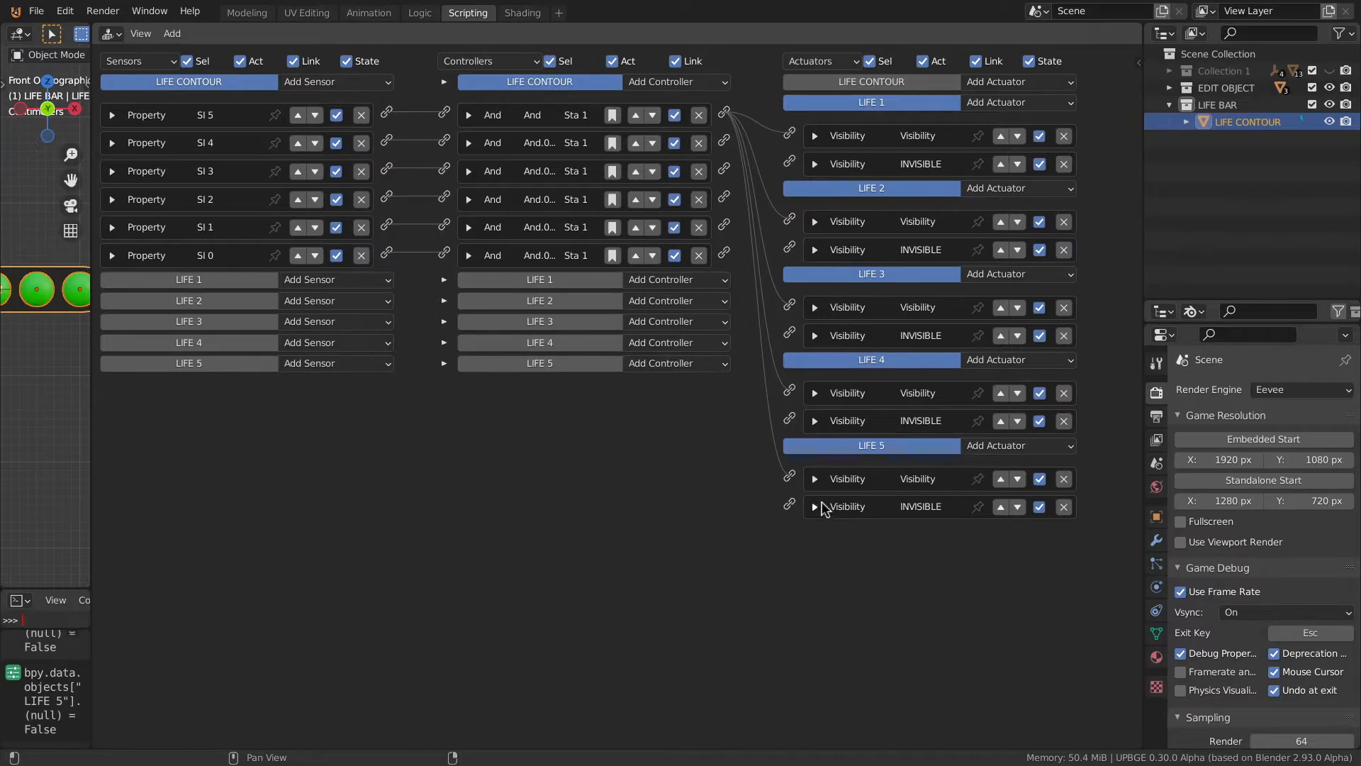
# Link SI 4's controller to Visibility on LIFE 1–4 and INVISIBLE on LIFE 5, and SI 3's to Visibility on LIFE 1–3 and INVISIBLE on LIFE 4–5
pyautogui.moveTo(723, 139); pyautogui.dragTo(790, 305)
pyautogui.moveTo(724, 139); pyautogui.dragTo(789, 505)
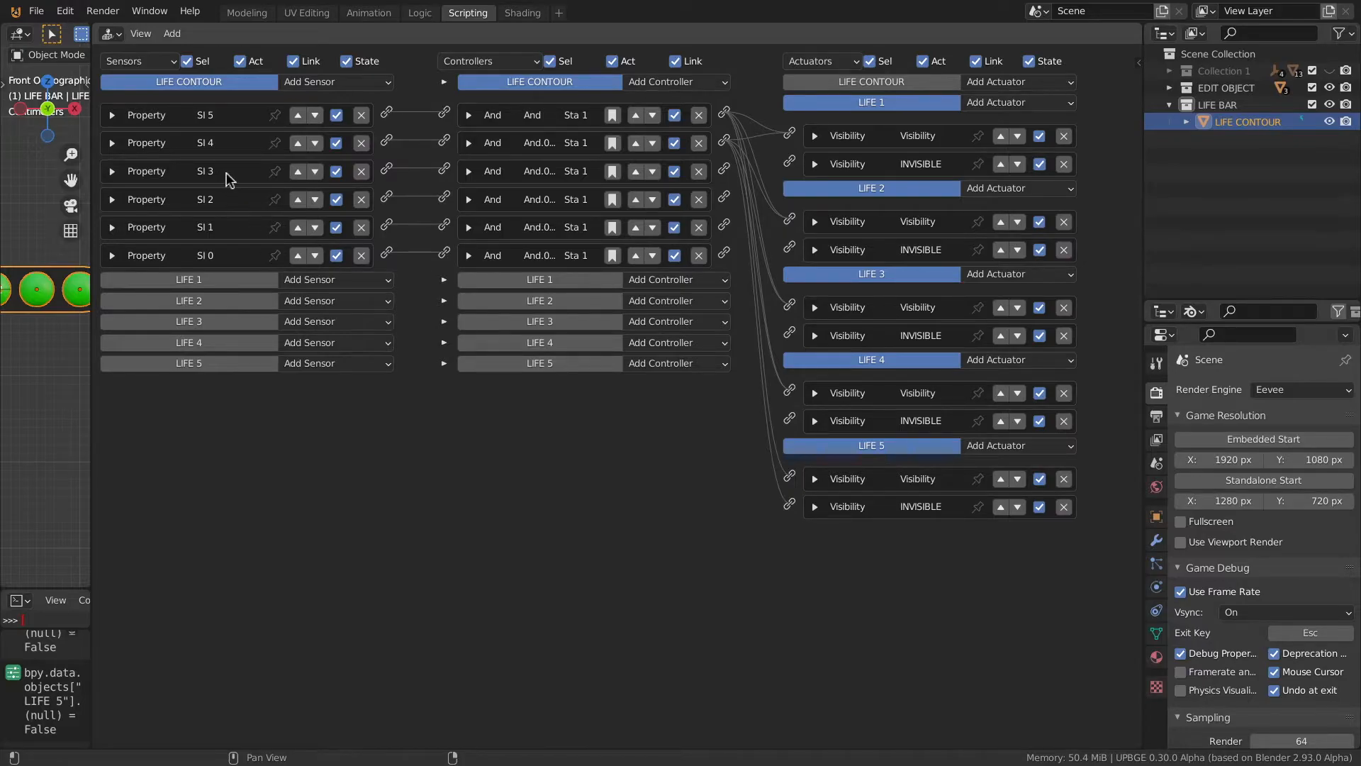
pyautogui.moveTo(724, 171); pyautogui.dragTo(789, 134)
pyautogui.moveTo(726, 168); pyautogui.dragTo(782, 297)
pyautogui.moveTo(724, 168); pyautogui.dragTo(786, 417)
pyautogui.moveTo(724, 171); pyautogui.dragTo(788, 505)
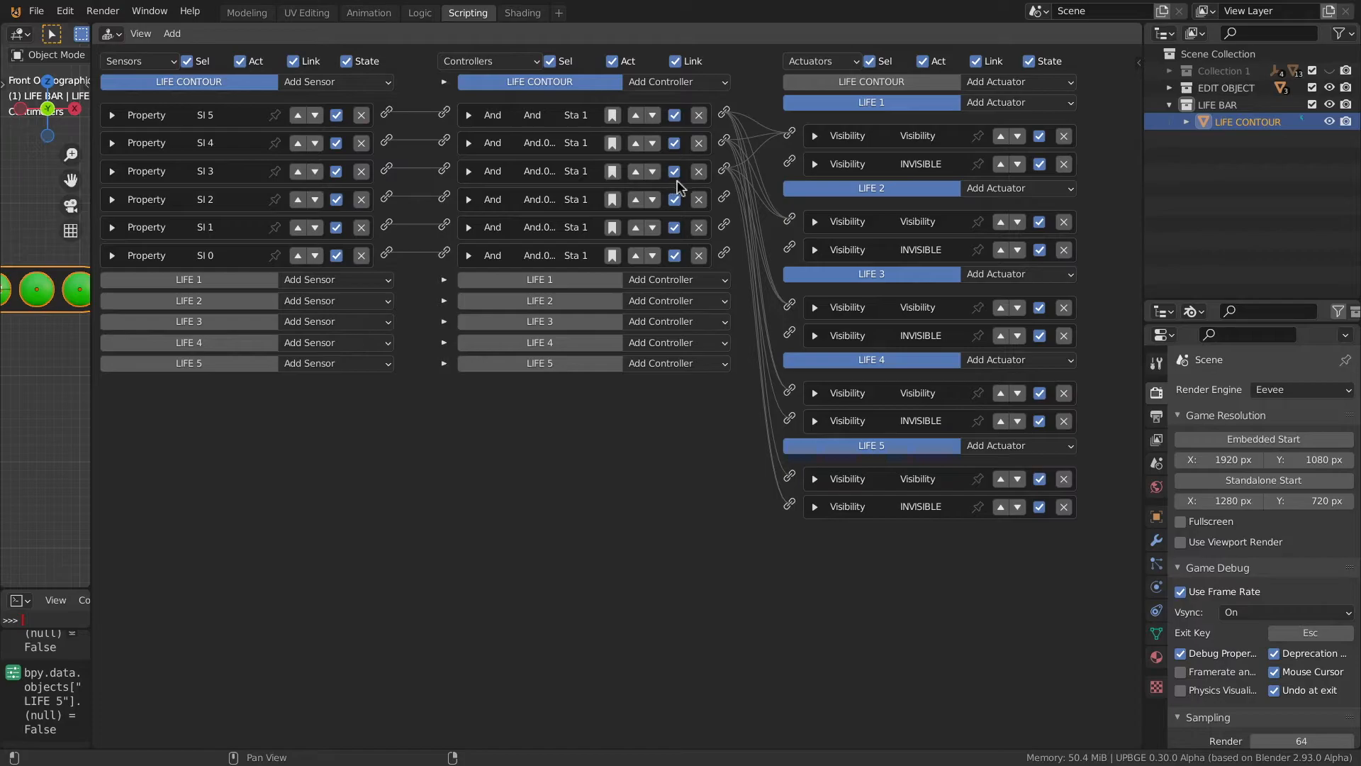
# Link SI 2's And controller to the Visibility actuators of LIFE 1–2 and the INVISIBLE actuators of LIFE 3–5
pyautogui.moveTo(723, 199); pyautogui.dragTo(789, 134)
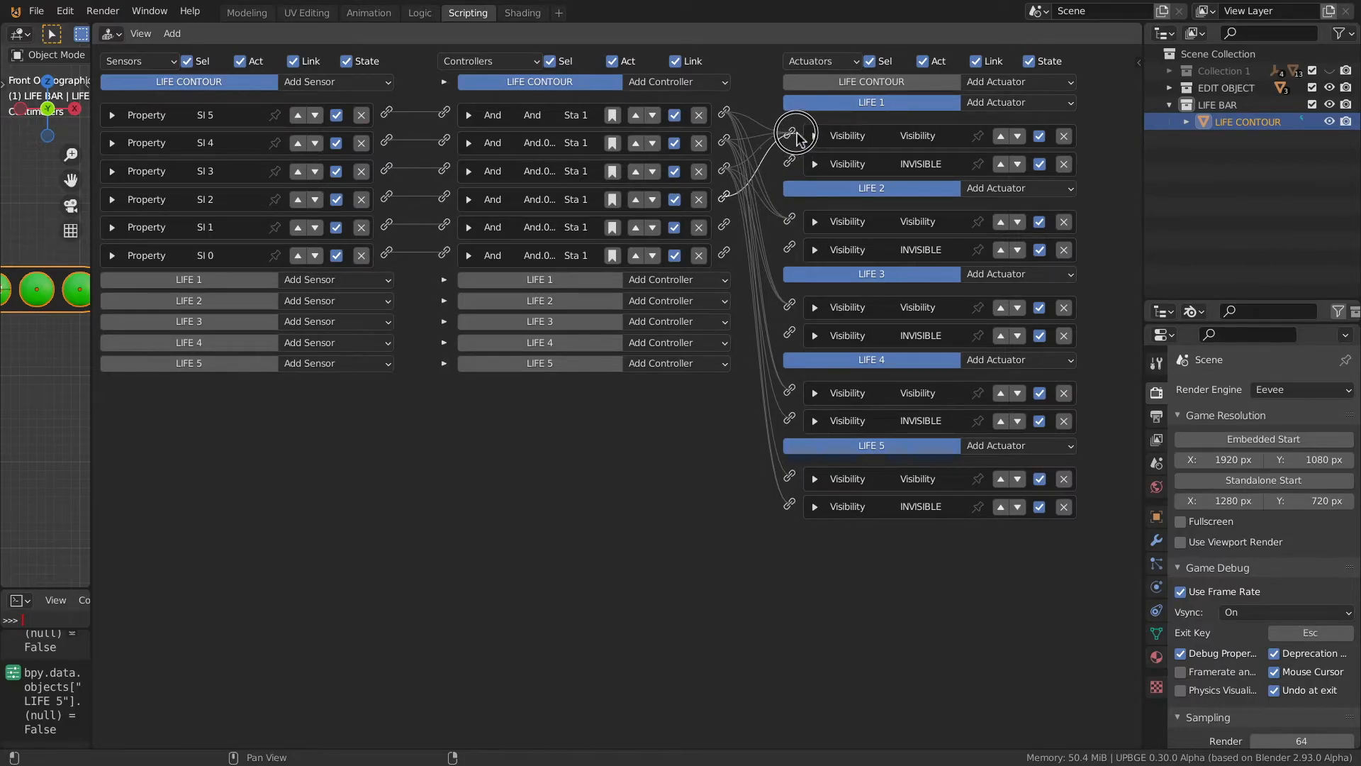
pyautogui.moveTo(725, 199); pyautogui.dragTo(789, 307)
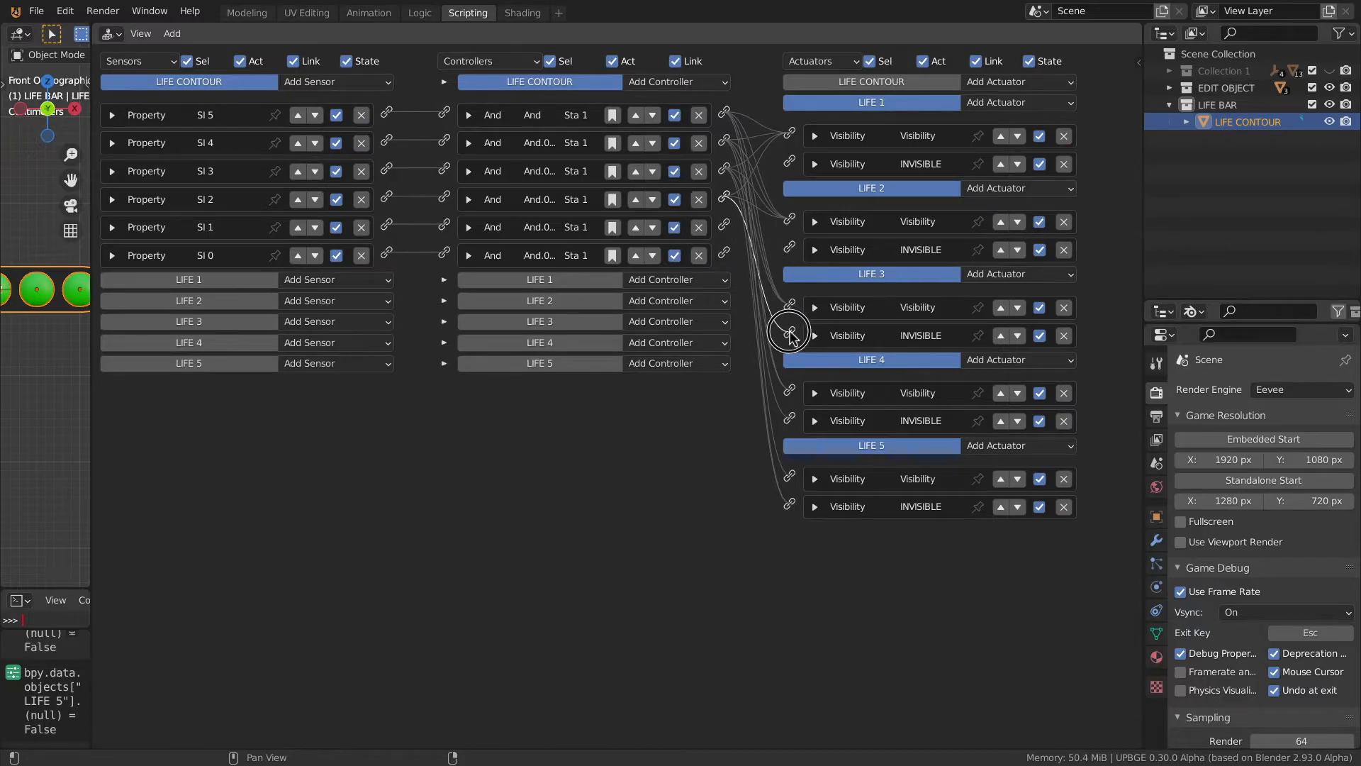
pyautogui.moveTo(724, 199); pyautogui.dragTo(789, 391)
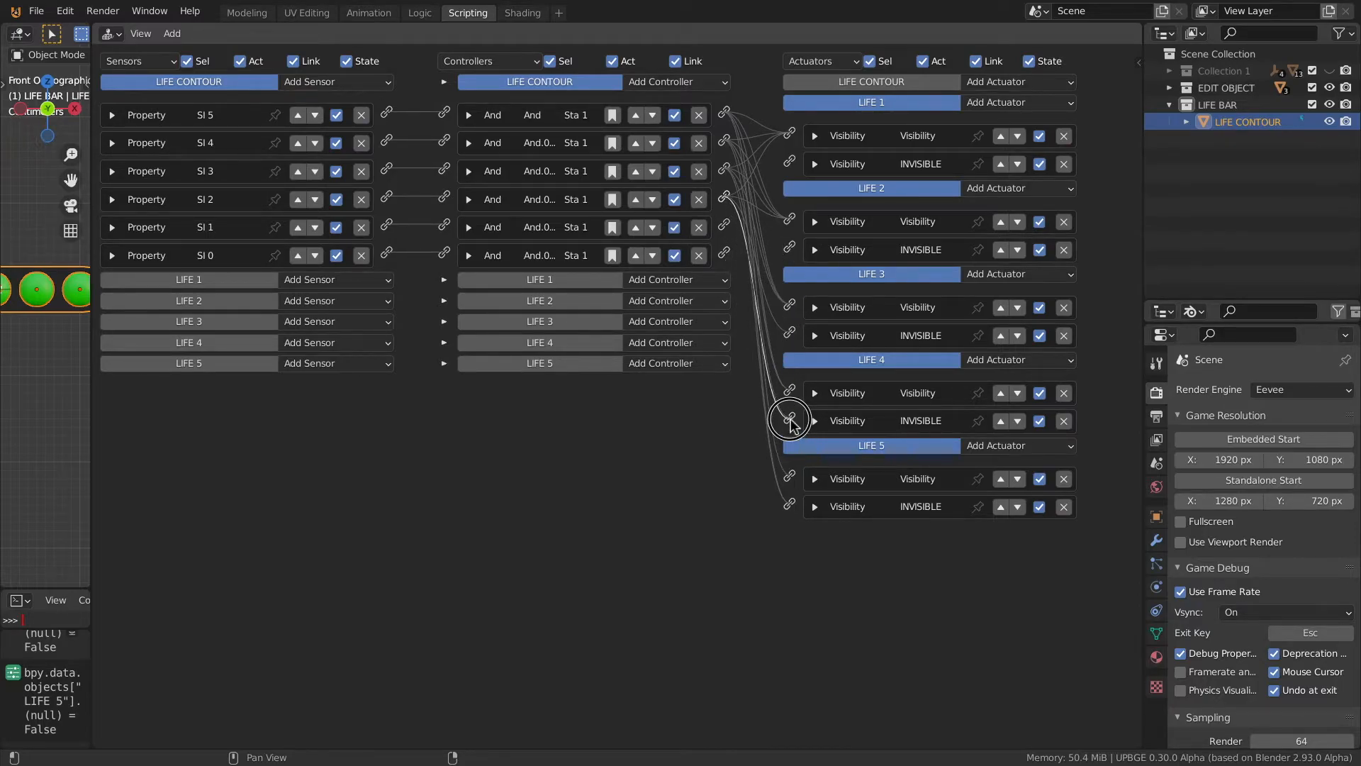
pyautogui.moveTo(724, 199); pyautogui.dragTo(789, 505)
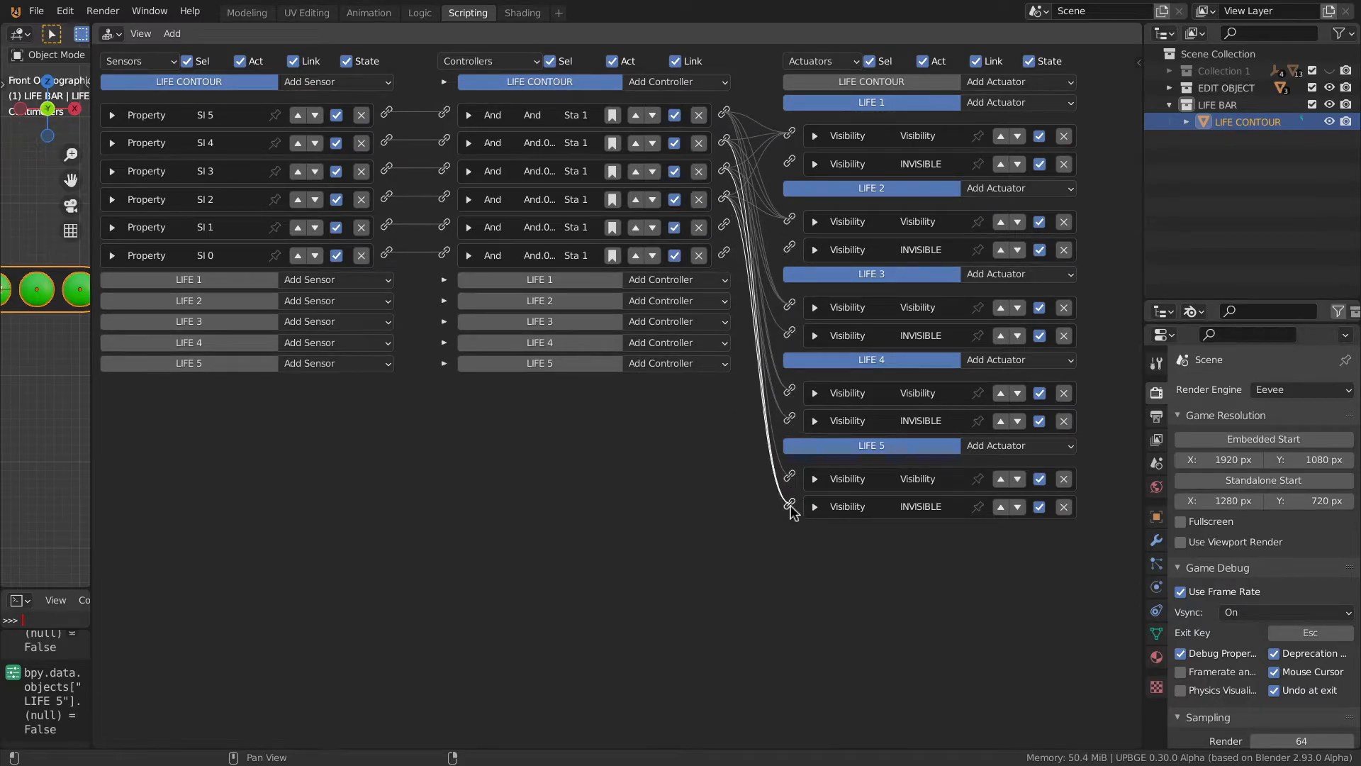
# Link SI 1's controller to Visibility on LIFE 1 and INVISIBLE on LIFE 2–5, and SI 0's controller to INVISIBLE on all five spheres
pyautogui.moveTo(724, 224); pyautogui.dragTo(787, 138)
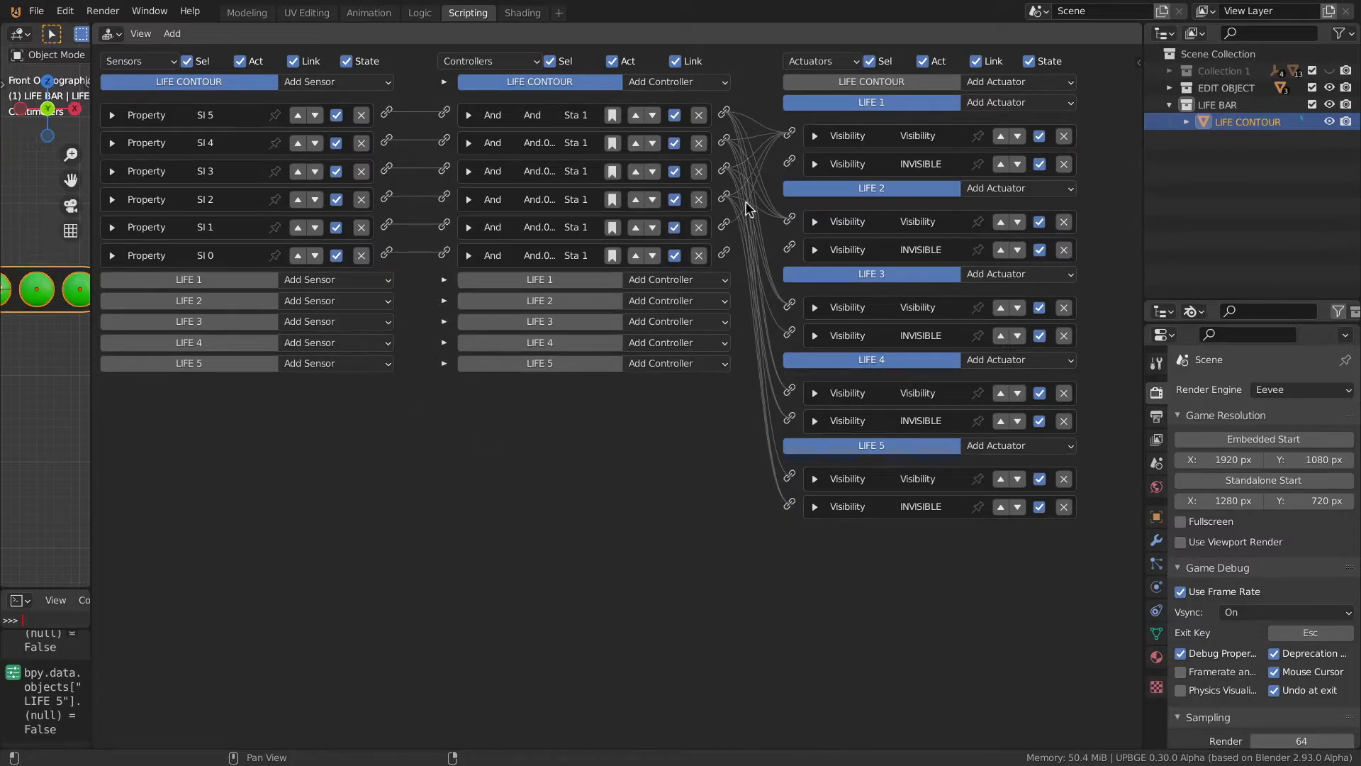
pyautogui.moveTo(725, 223); pyautogui.dragTo(793, 420)
pyautogui.moveTo(725, 225); pyautogui.dragTo(793, 504)
pyautogui.moveTo(724, 257); pyautogui.dragTo(790, 505)
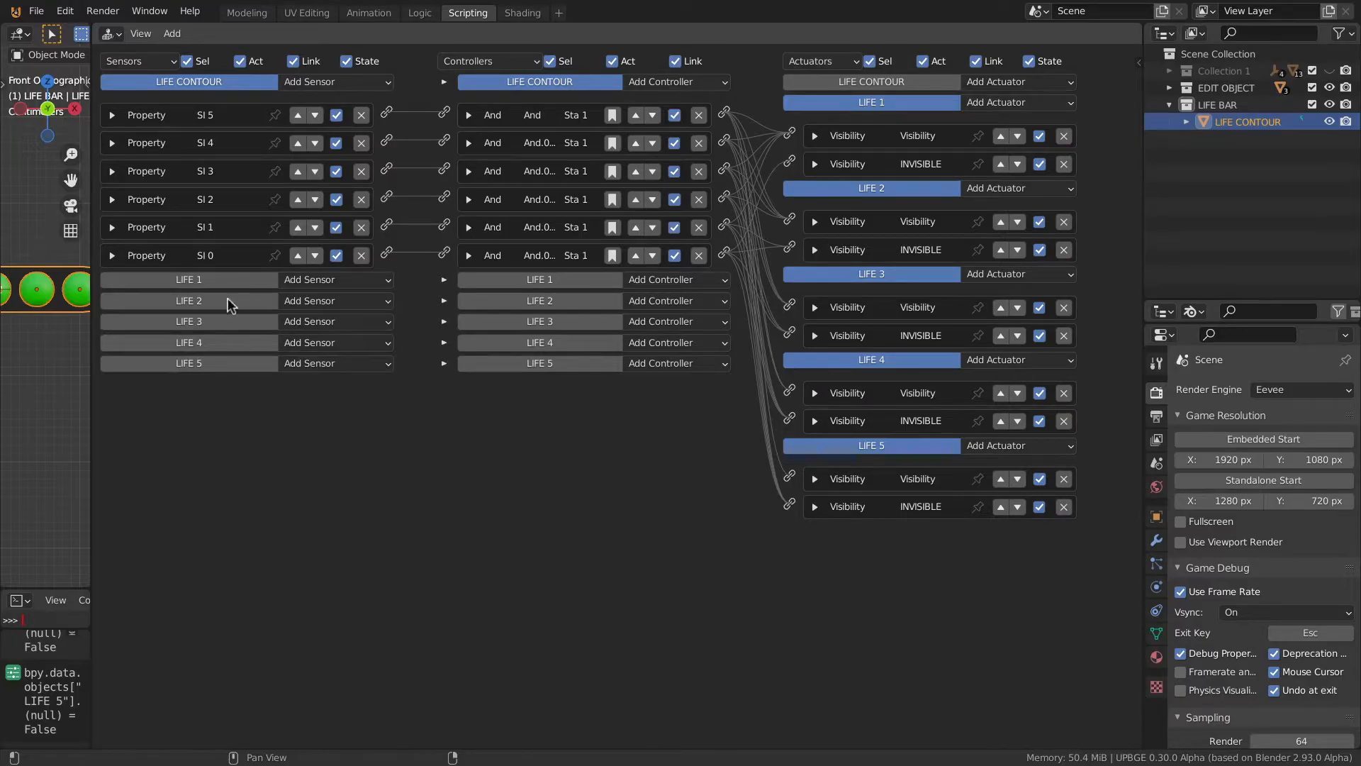
# Select the LIFE CONTOUR frame and turn off the Link and State display filters for actuators
pyautogui.click(77, 290)
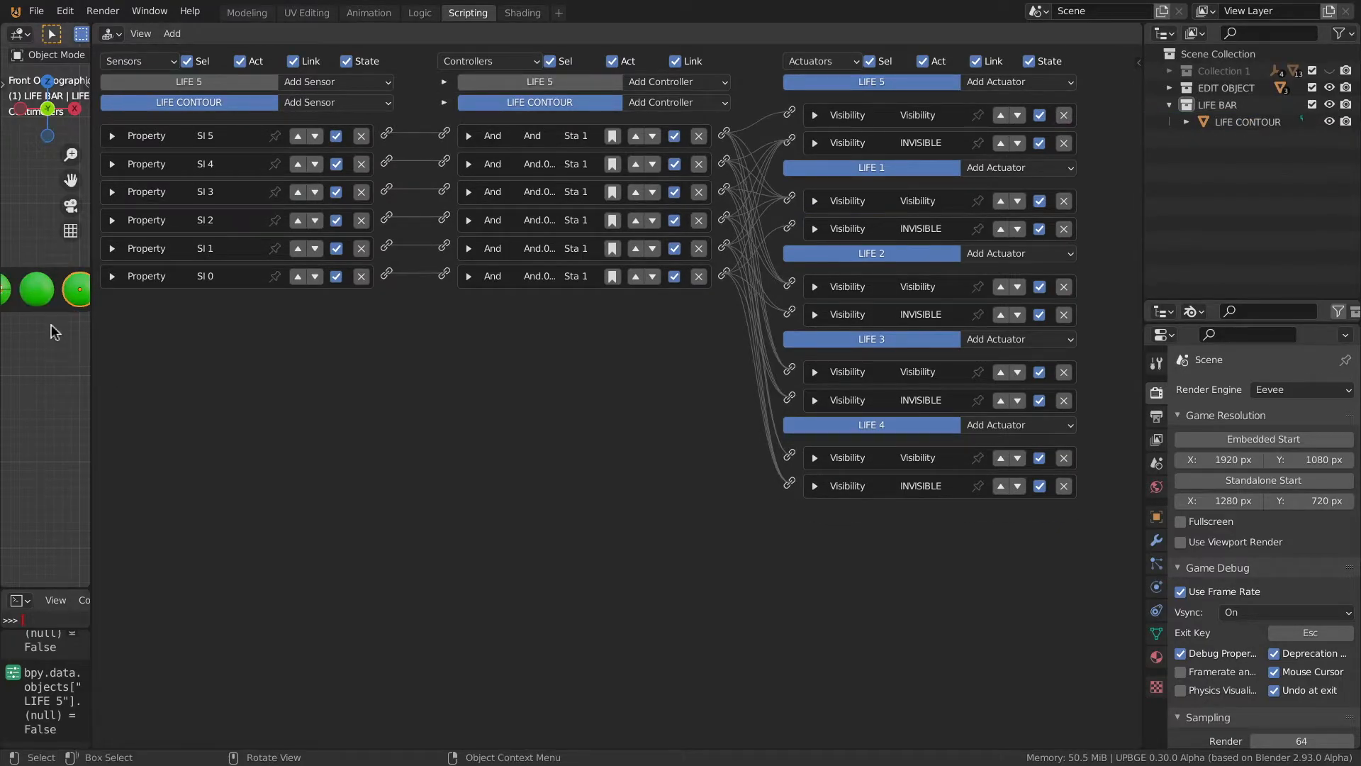
pyautogui.click(62, 312)
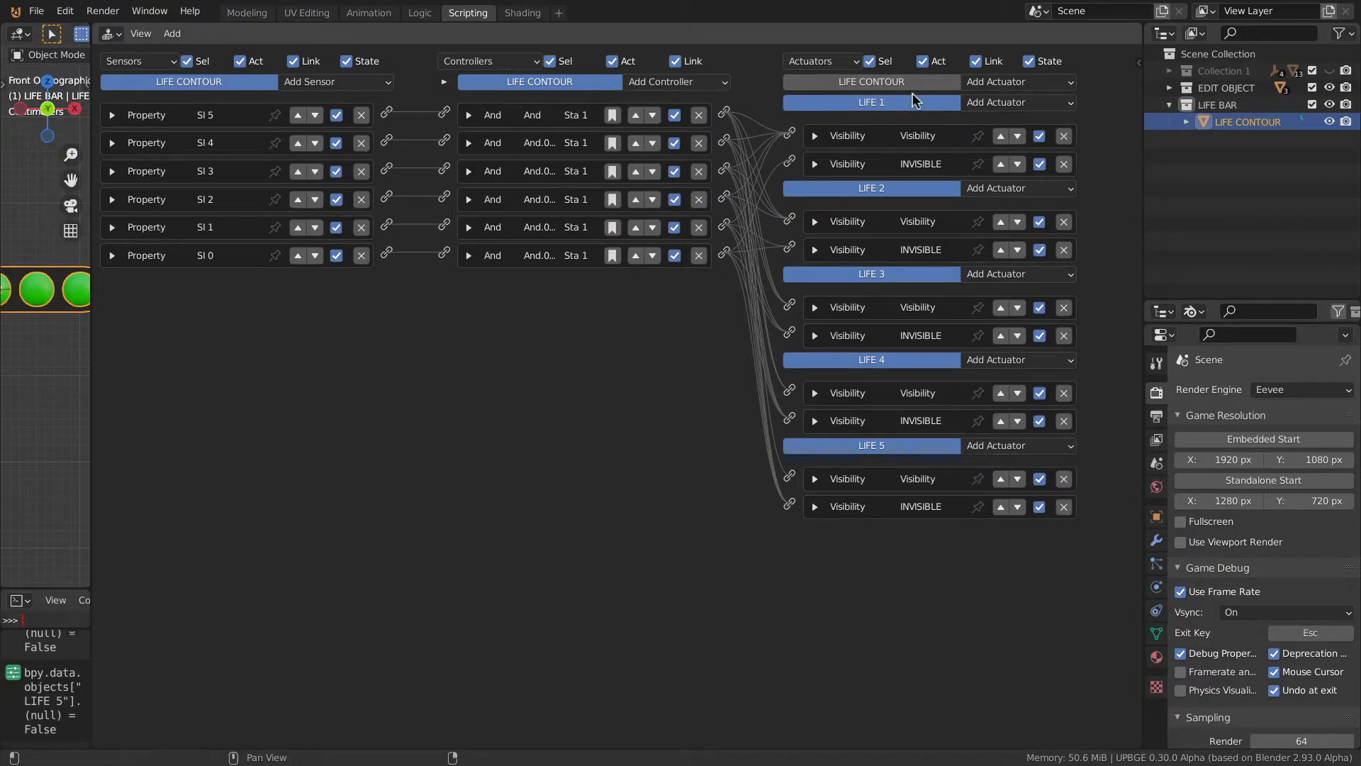
pyautogui.click(975, 63)
pyautogui.click(1030, 62)
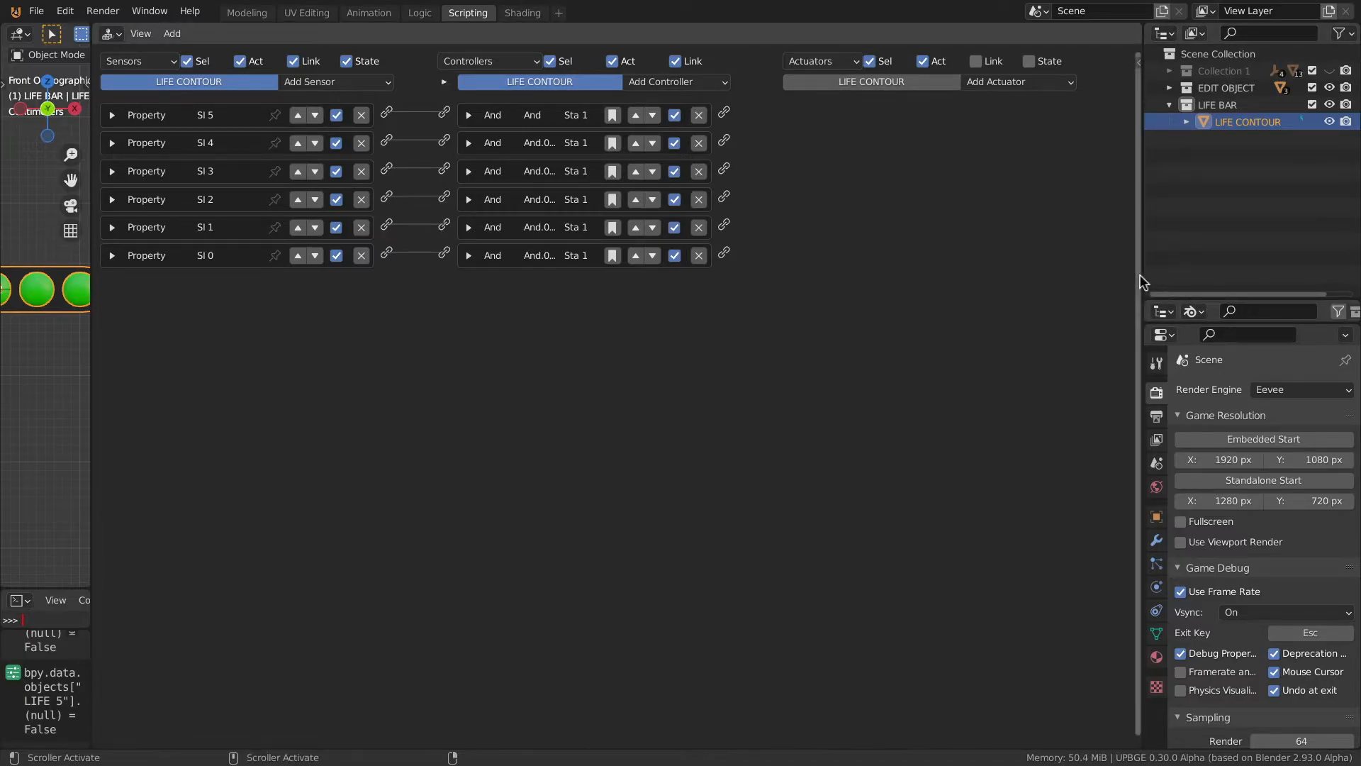
# Widen the properties area, then add a second material slot to LIFE CONTOUR and assign it the LIFE BAR material
pyautogui.moveTo(1146, 280); pyautogui.dragTo(753, 277)
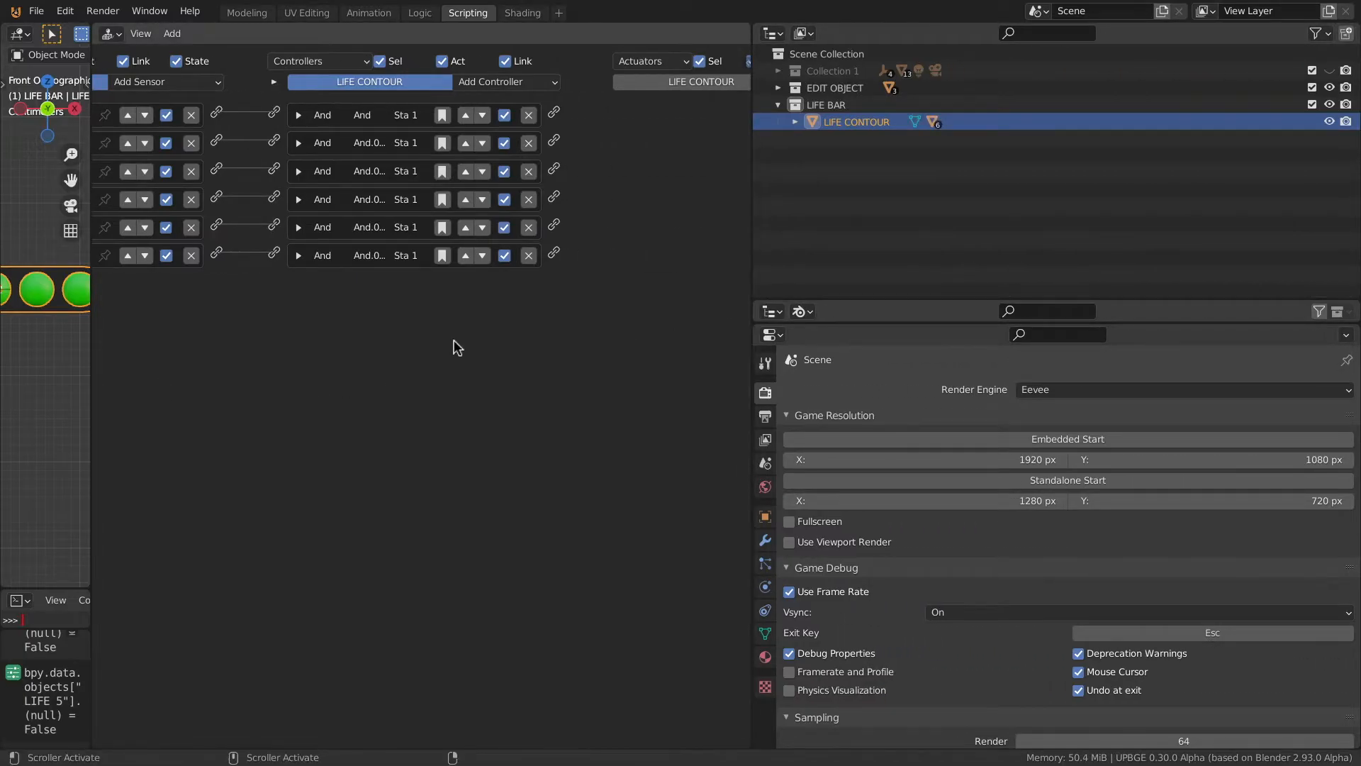
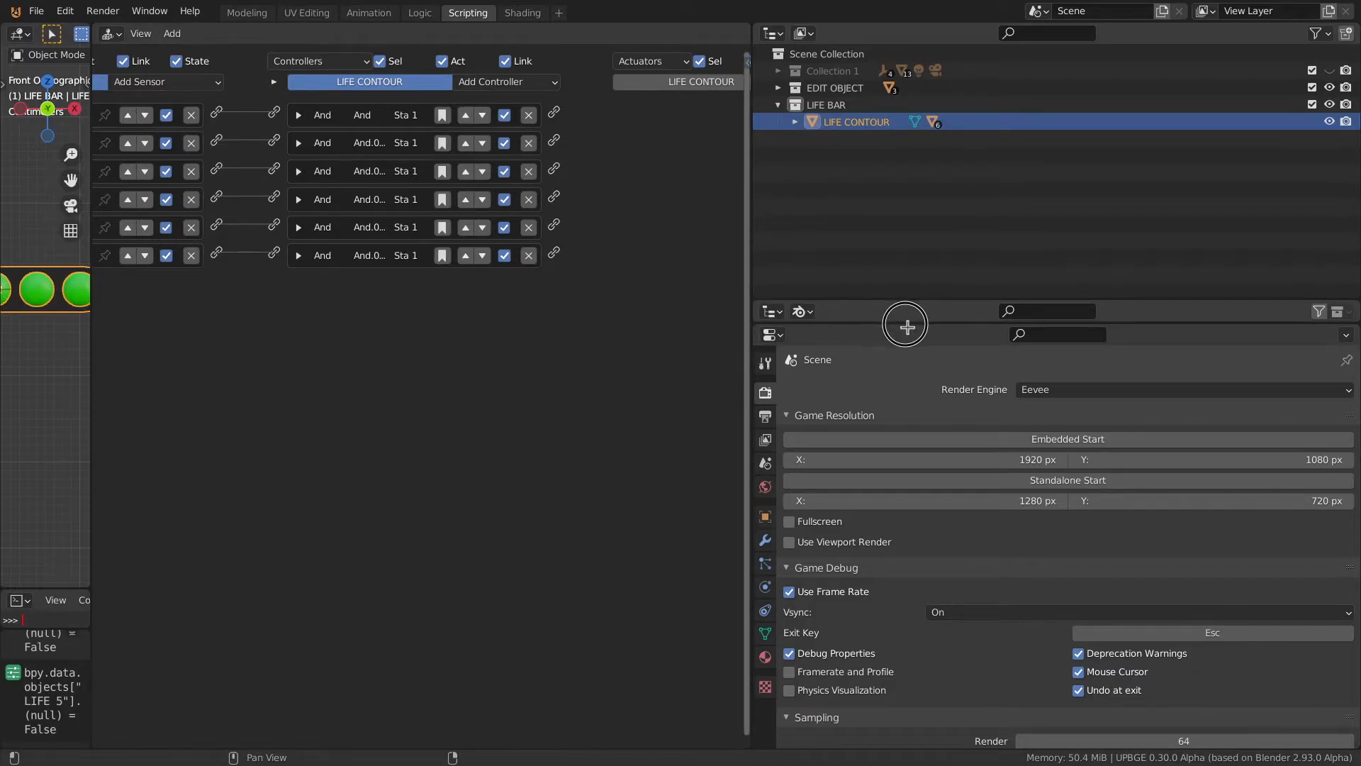
pyautogui.moveTo(751, 257); pyautogui.dragTo(913, 263)
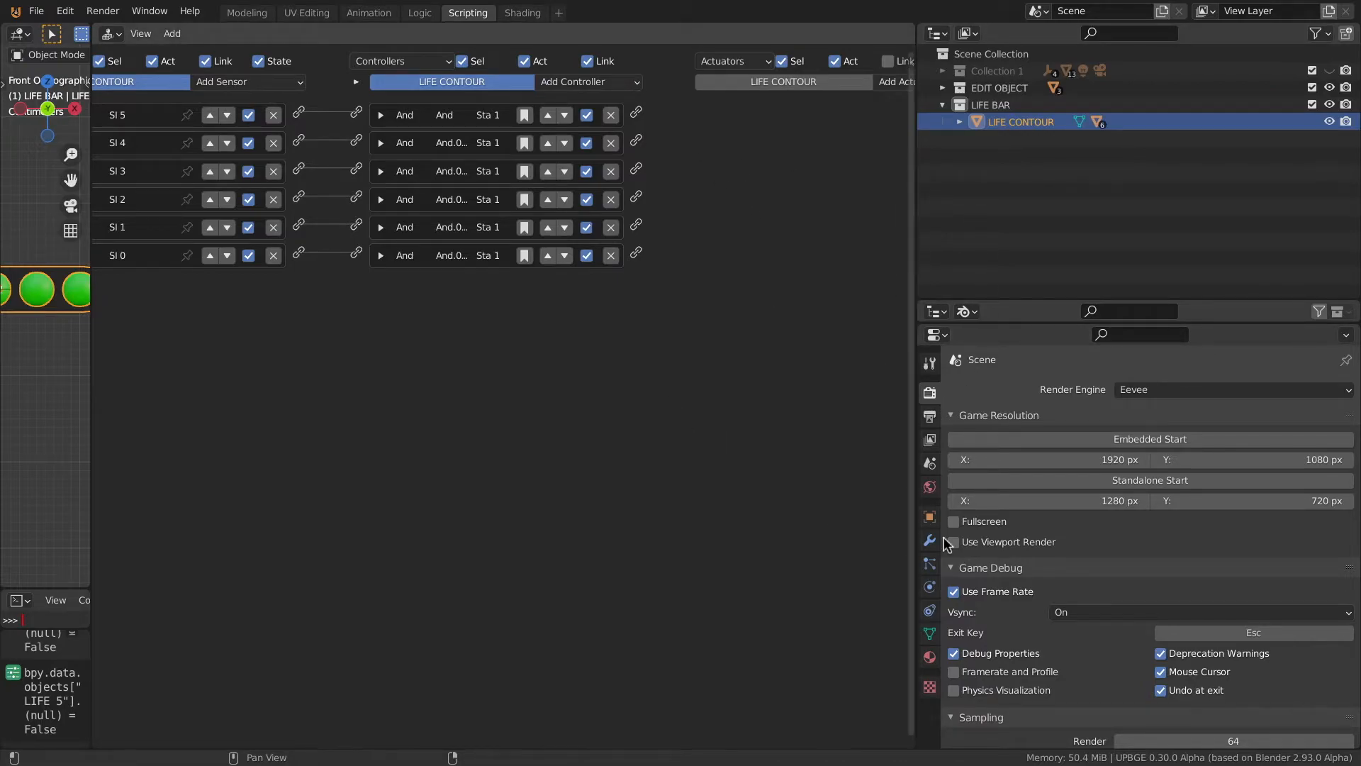
pyautogui.click(931, 658)
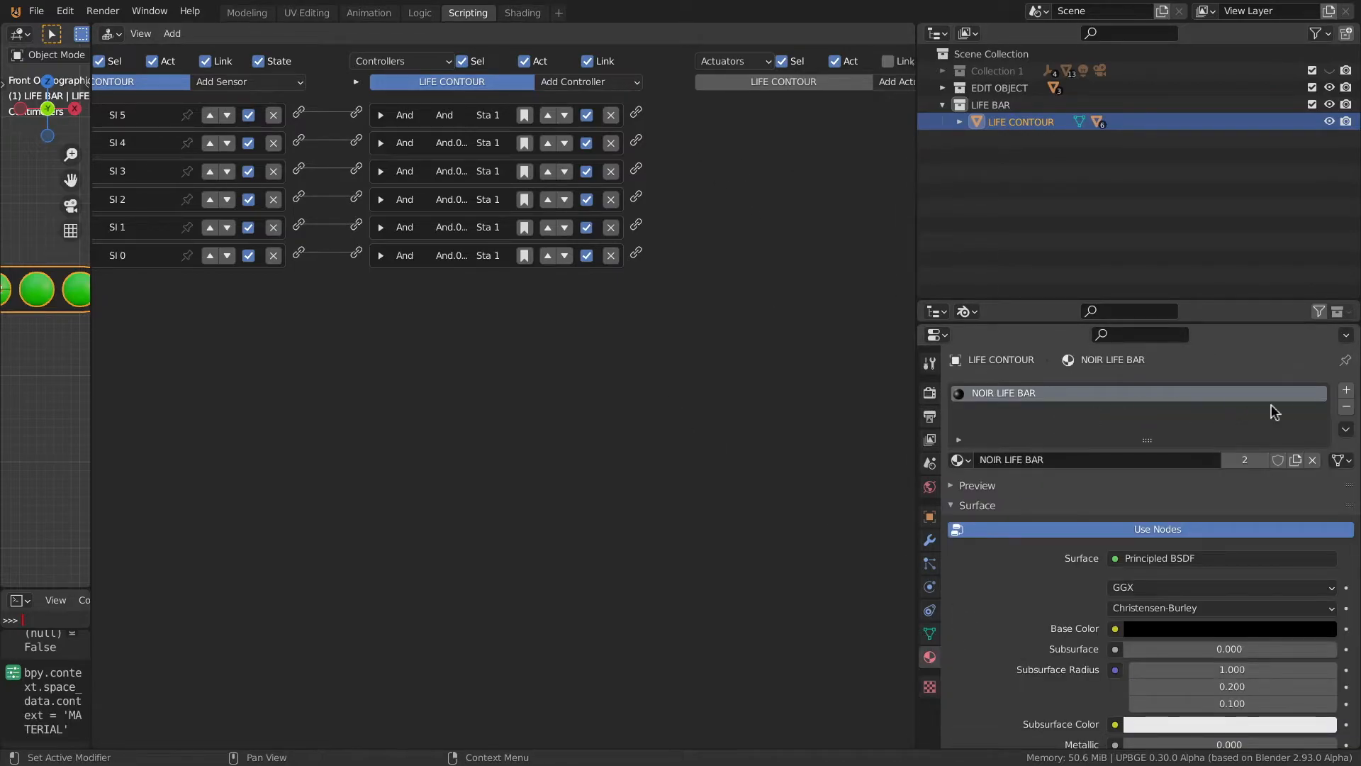
pyautogui.click(1345, 389)
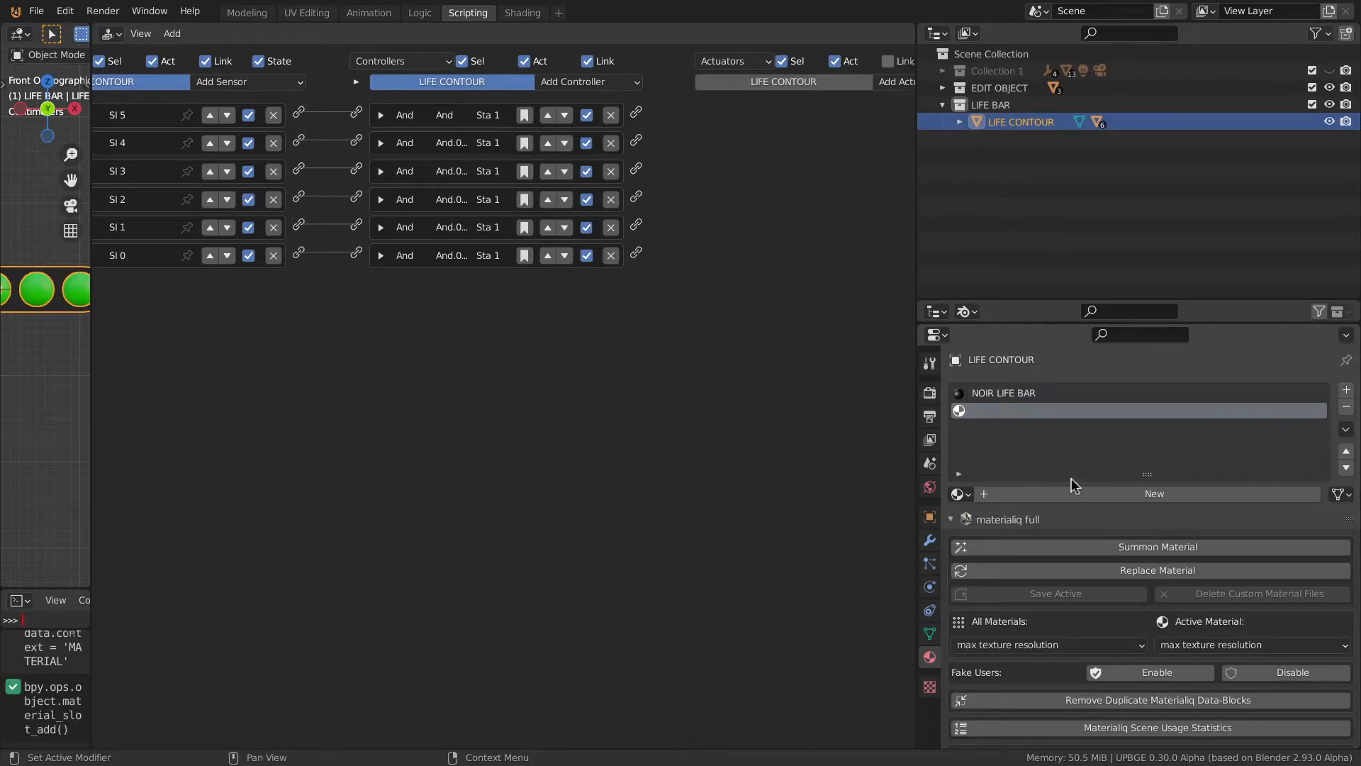
pyautogui.click(958, 494)
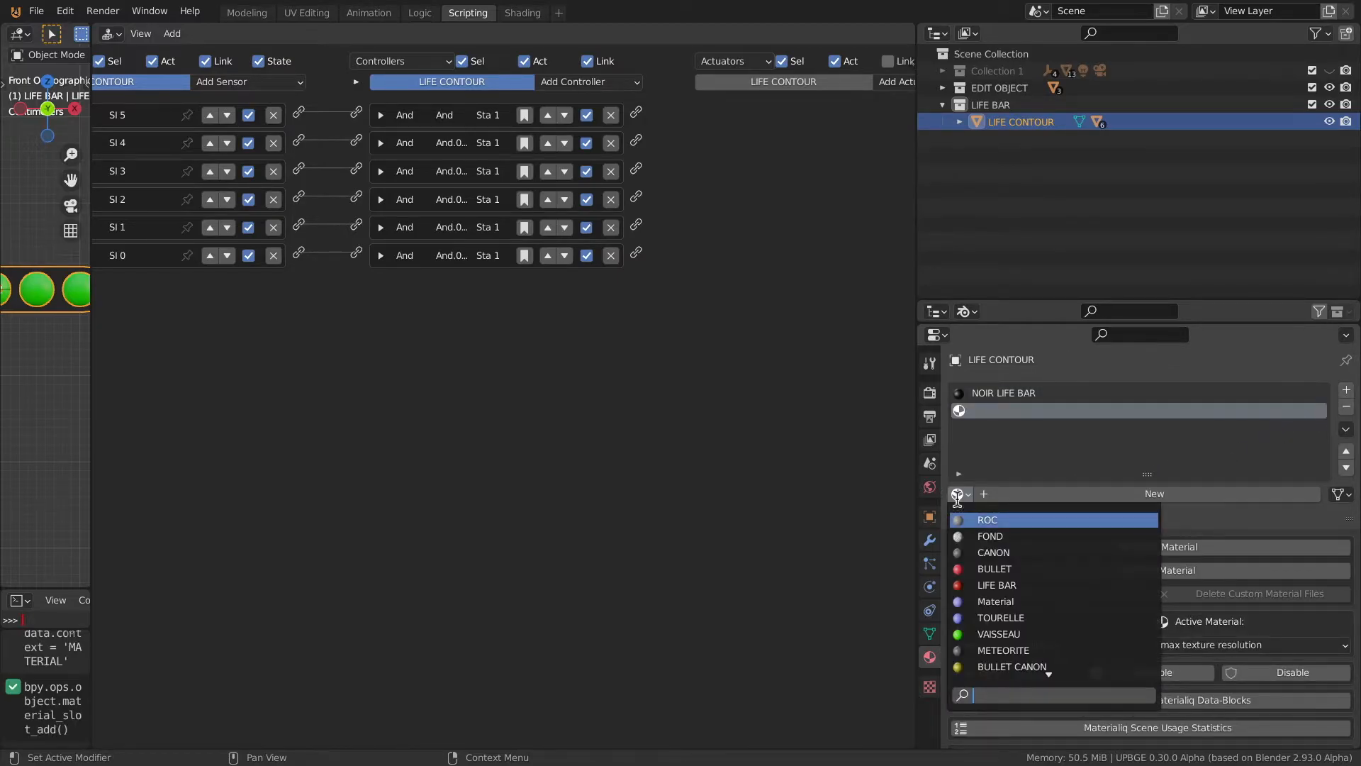
pyautogui.write('life')
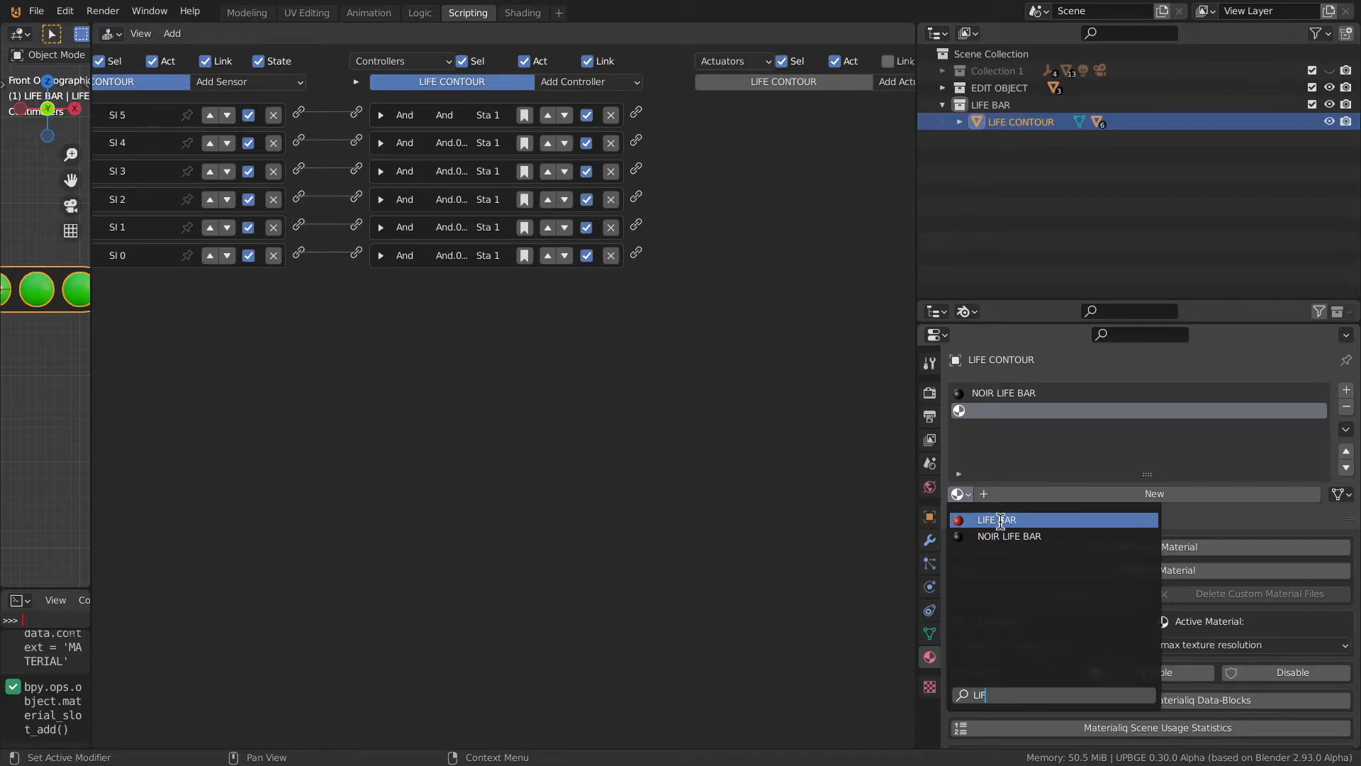
pyautogui.click(1001, 520)
# Add five Action actuators to the LIFE CONTOUR frame
pyautogui.keyDown('ctrl'); pyautogui.hscroll(3, 856, 83); pyautogui.keyUp('ctrl')
pyautogui.click(856, 82)
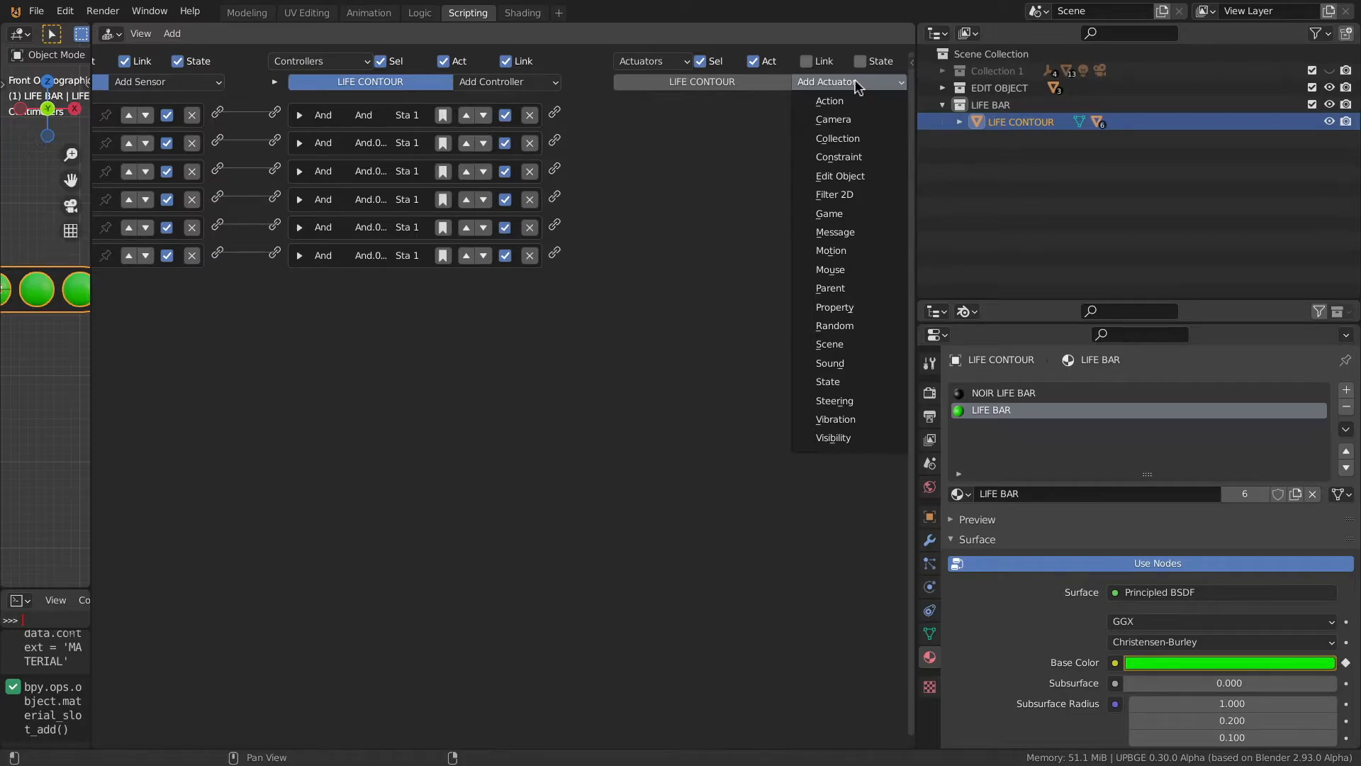
pyautogui.click(832, 102)
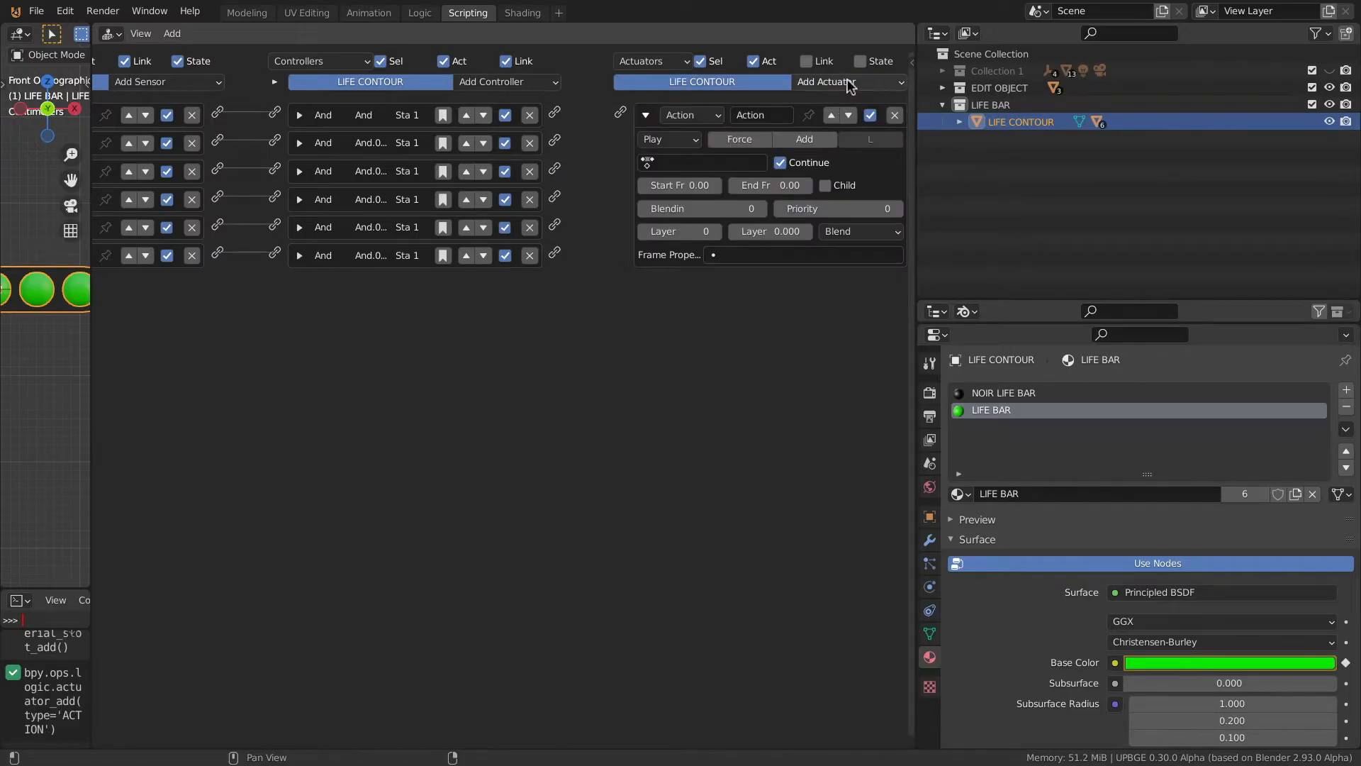
pyautogui.click(851, 82)
pyautogui.click(835, 102)
pyautogui.click(833, 81)
pyautogui.click(830, 102)
pyautogui.click(833, 81)
pyautogui.click(831, 101)
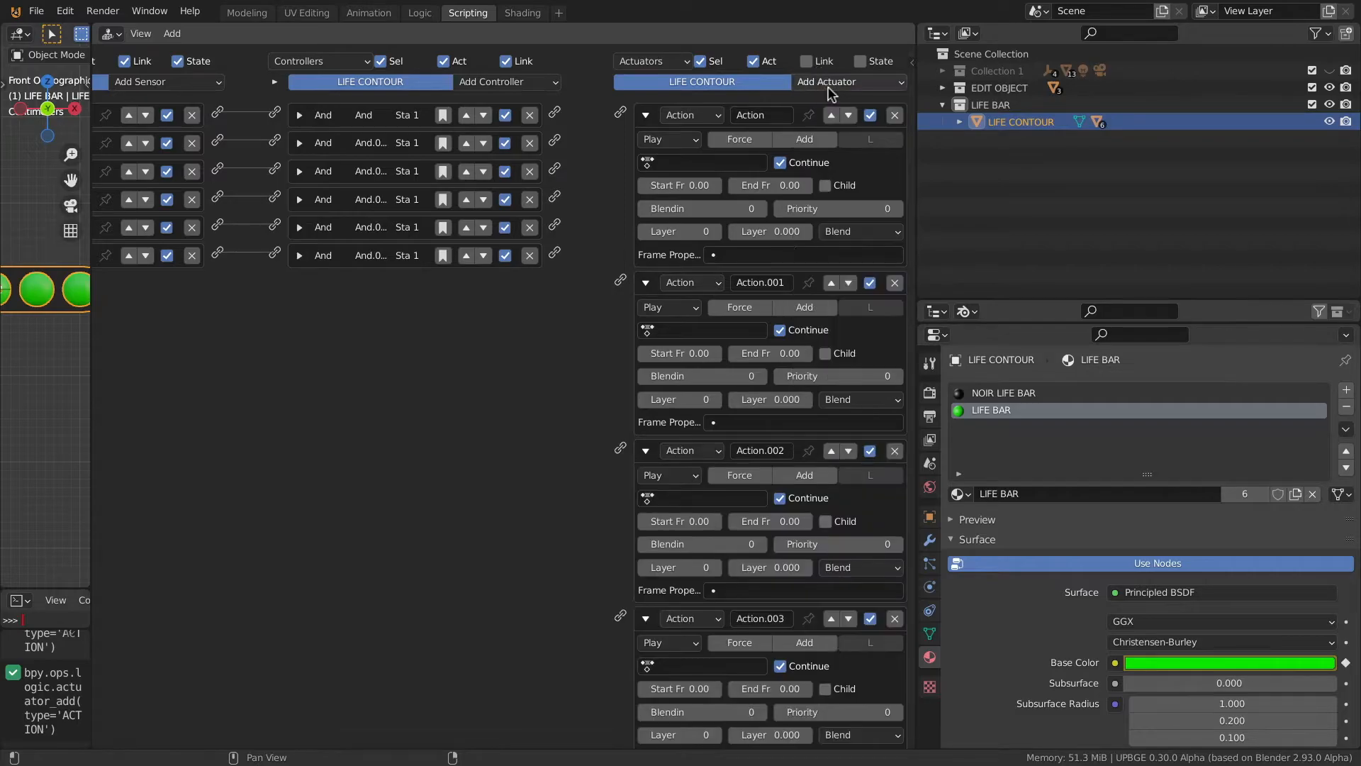
pyautogui.click(833, 81)
pyautogui.click(829, 102)
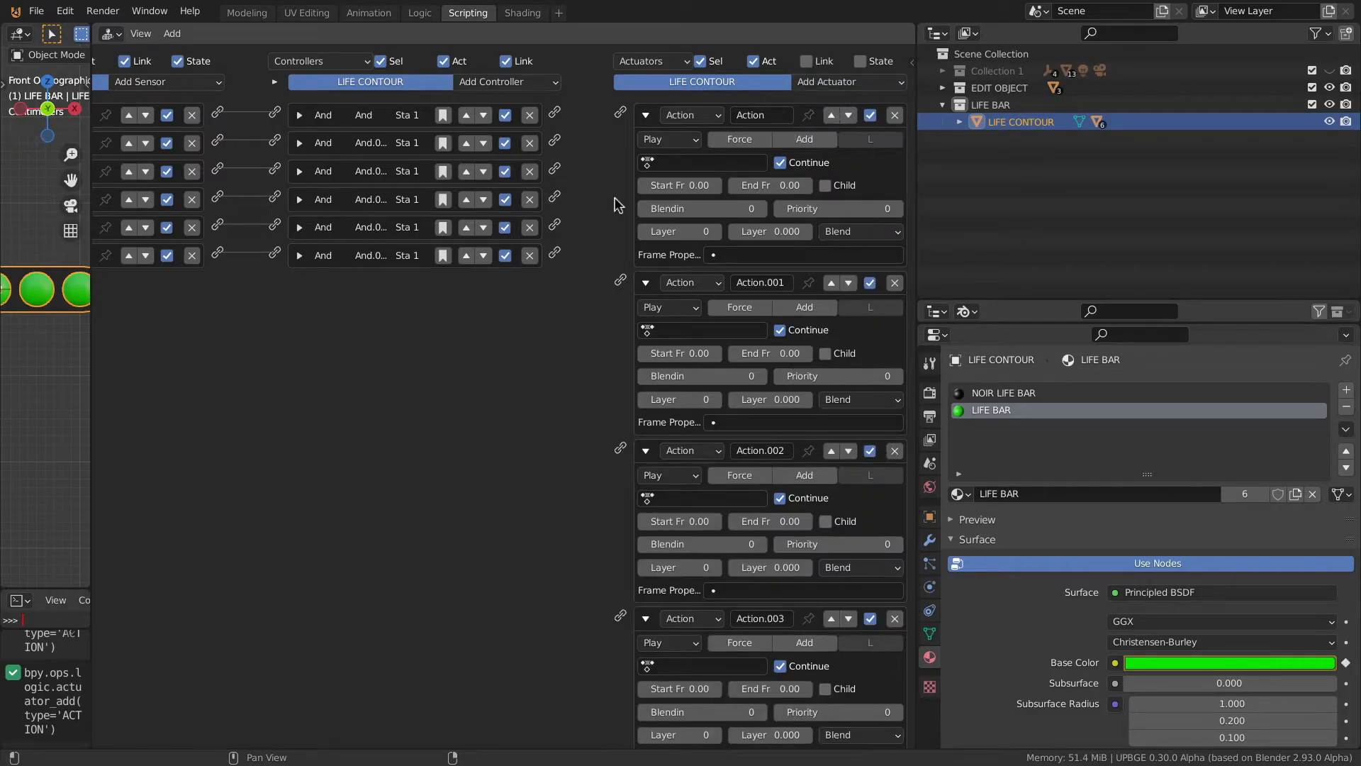
# Assign Shader NodetreeAction to all five Action actuators of LIFE CONTOUR
pyautogui.click(682, 163)
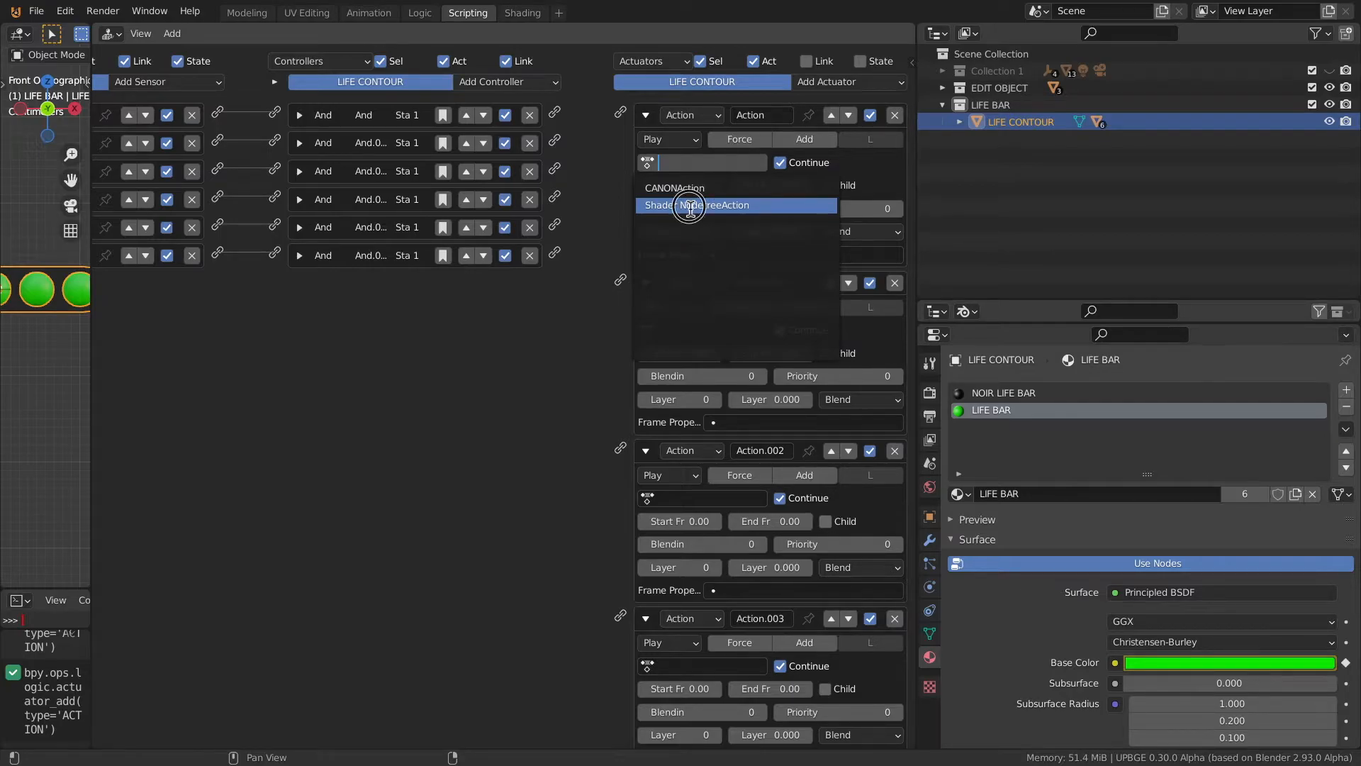
pyautogui.click(698, 206)
pyautogui.click(687, 330)
pyautogui.click(699, 374)
pyautogui.click(706, 498)
pyautogui.click(699, 541)
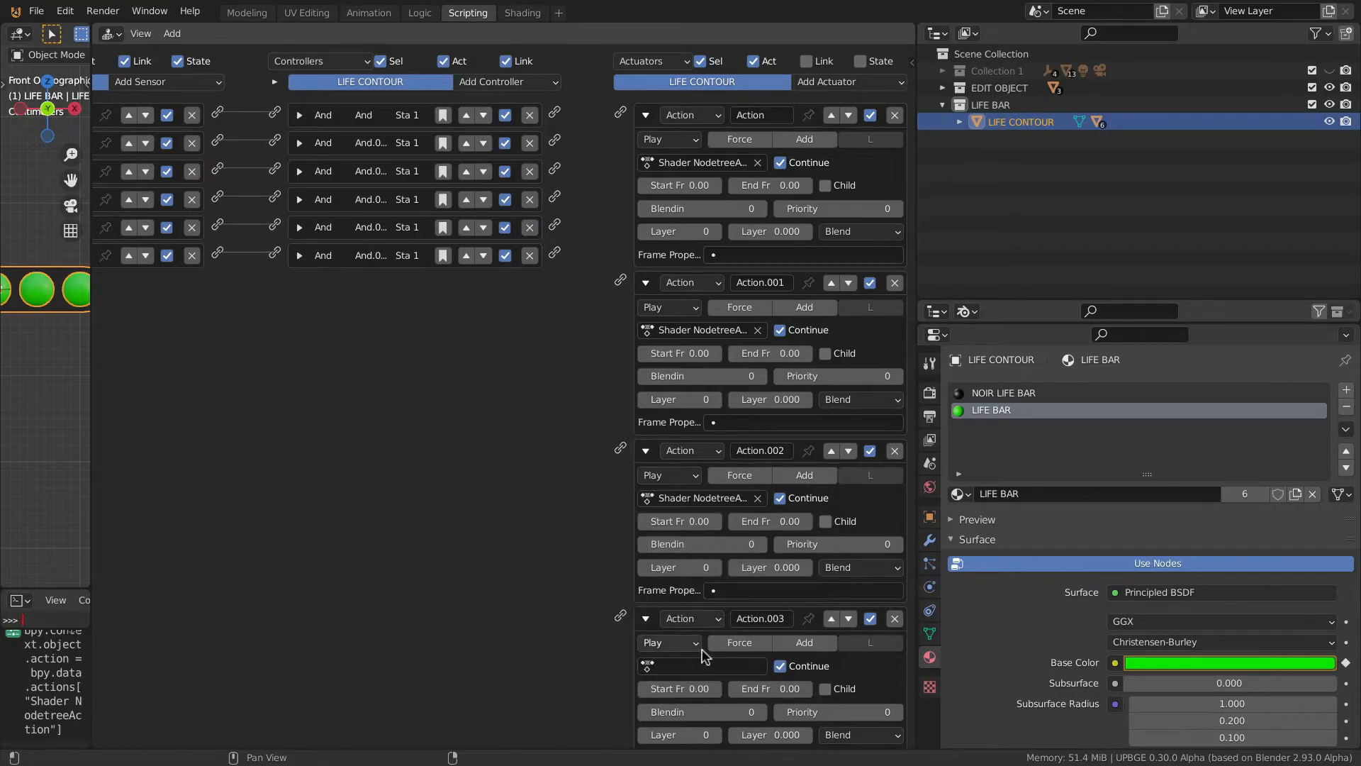
pyautogui.click(705, 664)
pyautogui.click(709, 500)
pyautogui.scroll(-5, 698, 741)
pyautogui.click(685, 693)
pyautogui.click(685, 532)
pyautogui.scroll(-1, 562, 529)
pyautogui.moveTo(454, 429); pyautogui.dragTo(403, 590, button='middle')
pyautogui.scroll(-1, 491, 251)
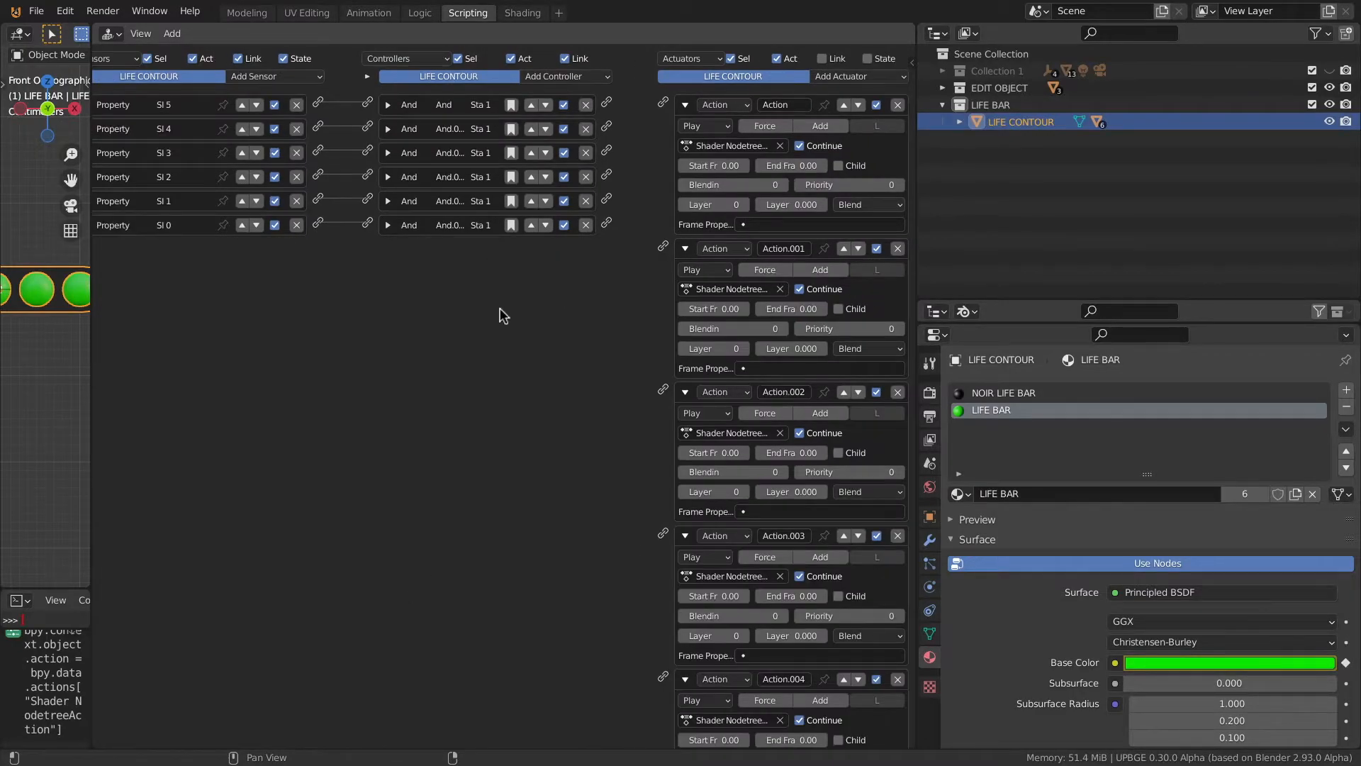
# Widen the 3D viewport and step through frames 1 to 5 to examine the spheres' color at each frame
pyautogui.moveTo(94, 340); pyautogui.dragTo(496, 376)
pyautogui.press('Right')
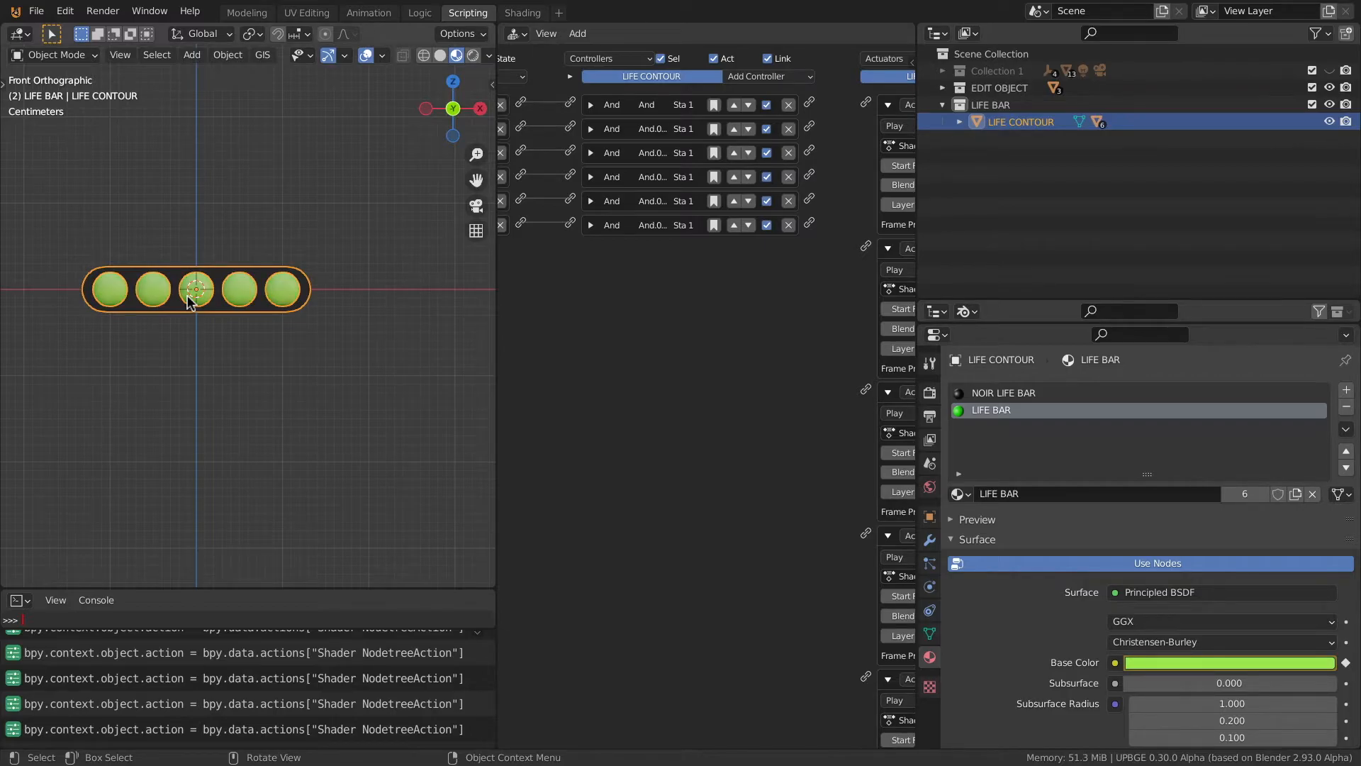
pyautogui.press('Right')
pyautogui.press('Right')
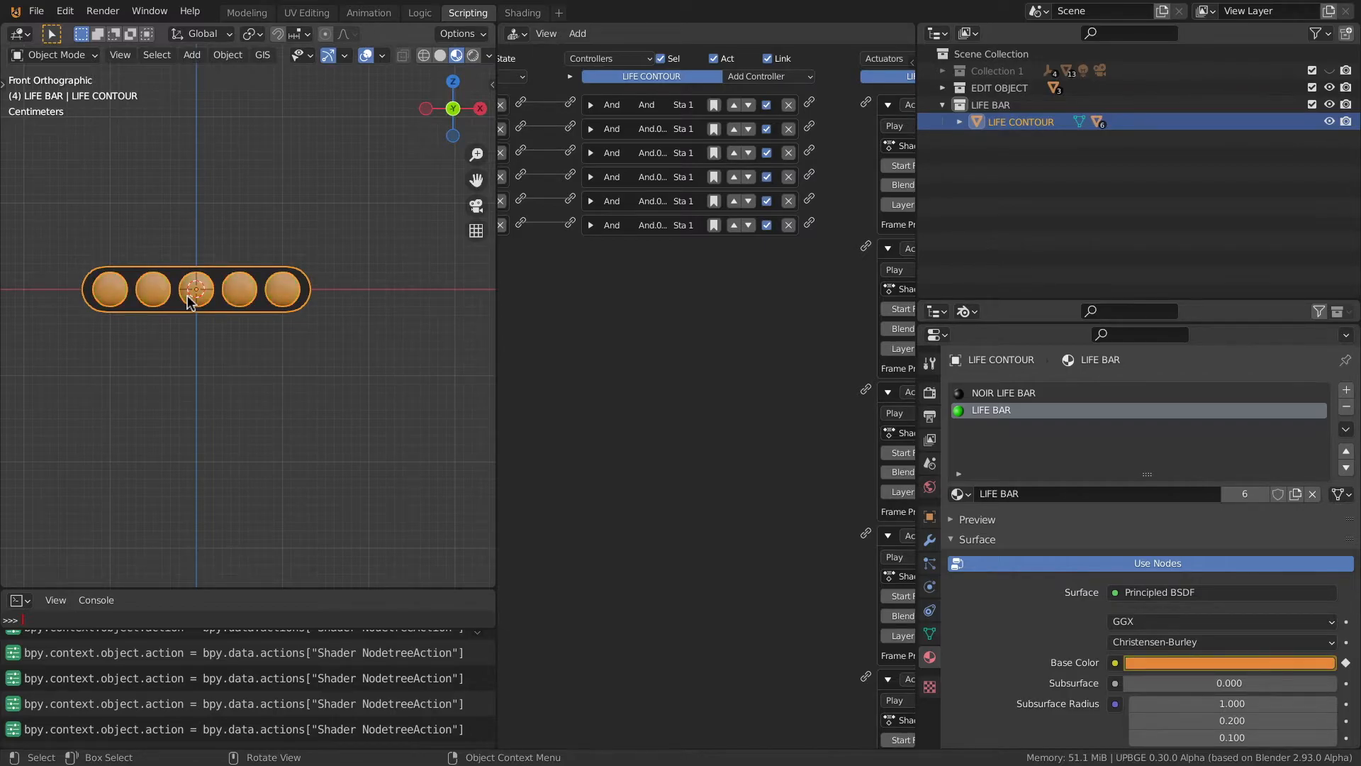
pyautogui.press('Right')
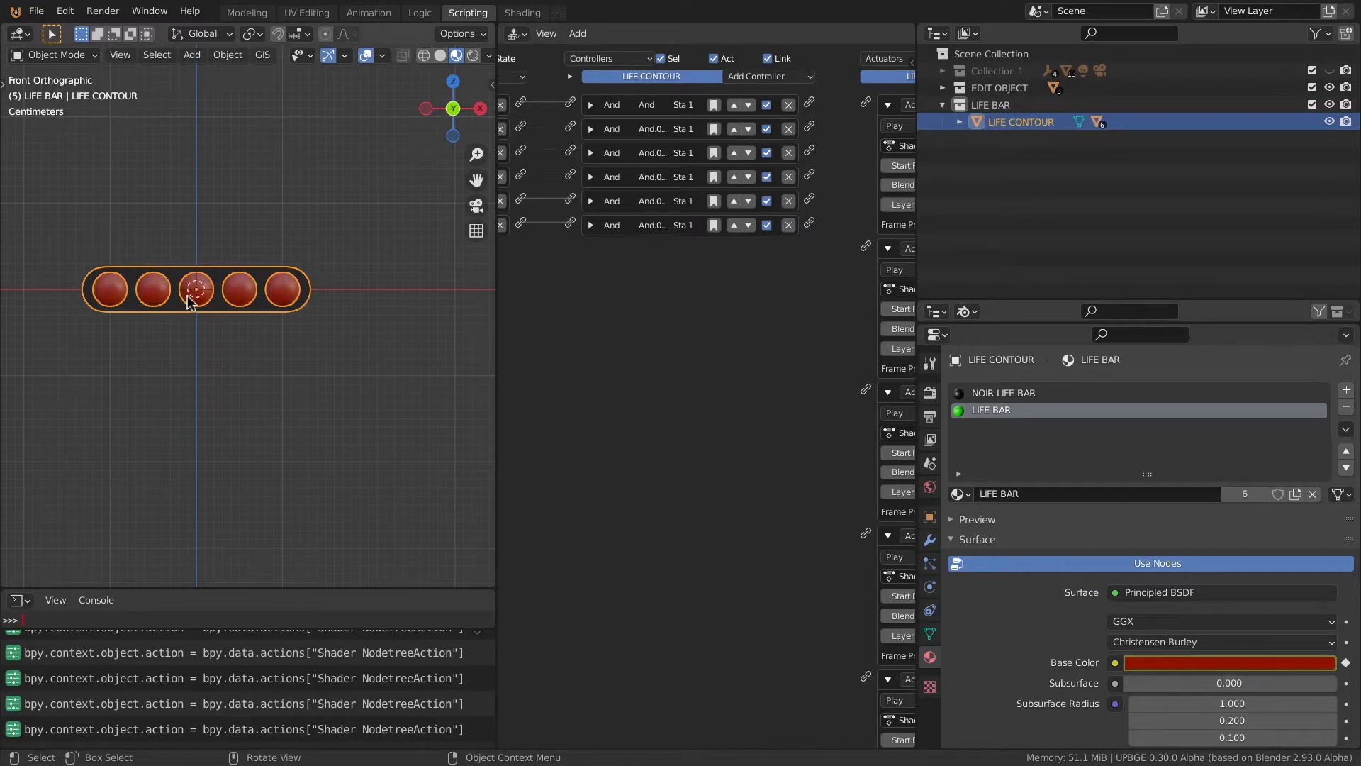
pyautogui.press('Left')
pyautogui.press('Left')
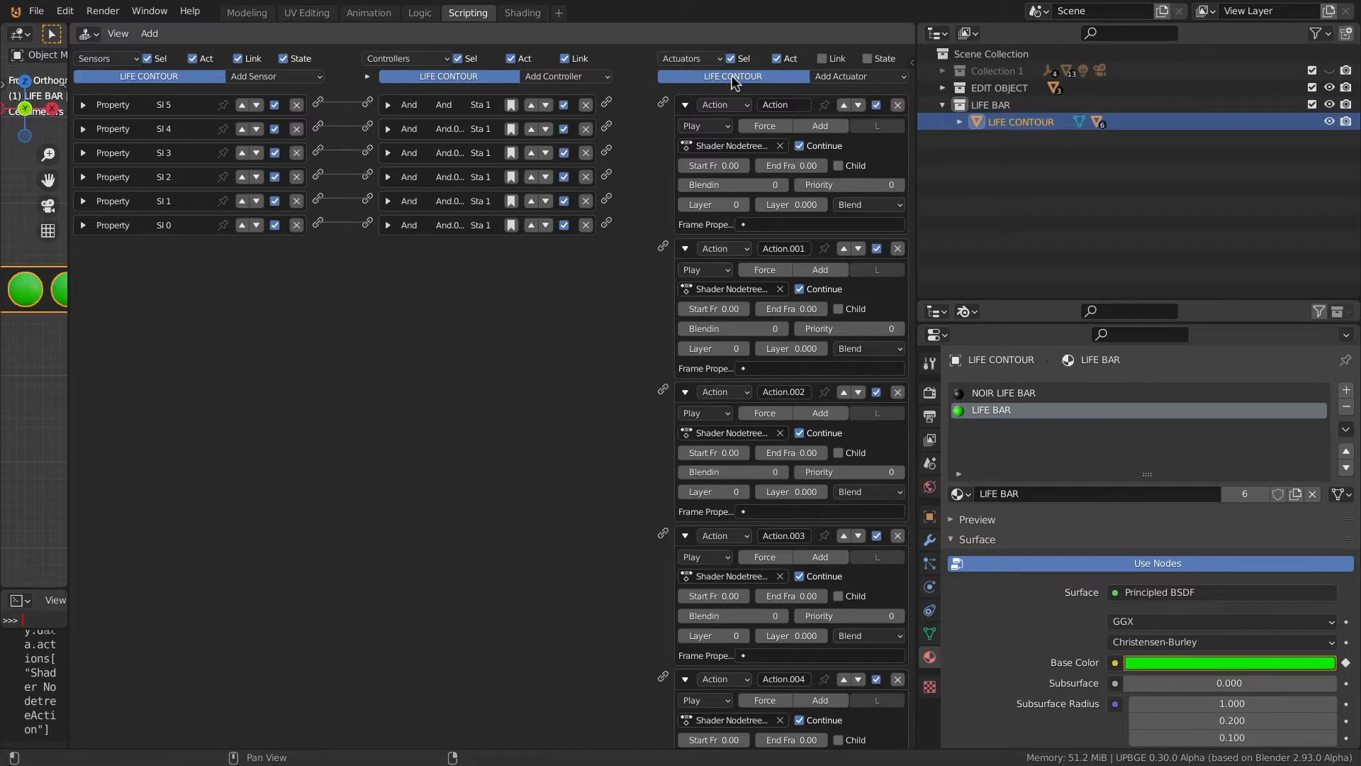
# Link SI 5's controller to the first Action actuator, set its start and end frames to 1, and collapse it
pyautogui.moveTo(608, 106); pyautogui.dragTo(662, 103)
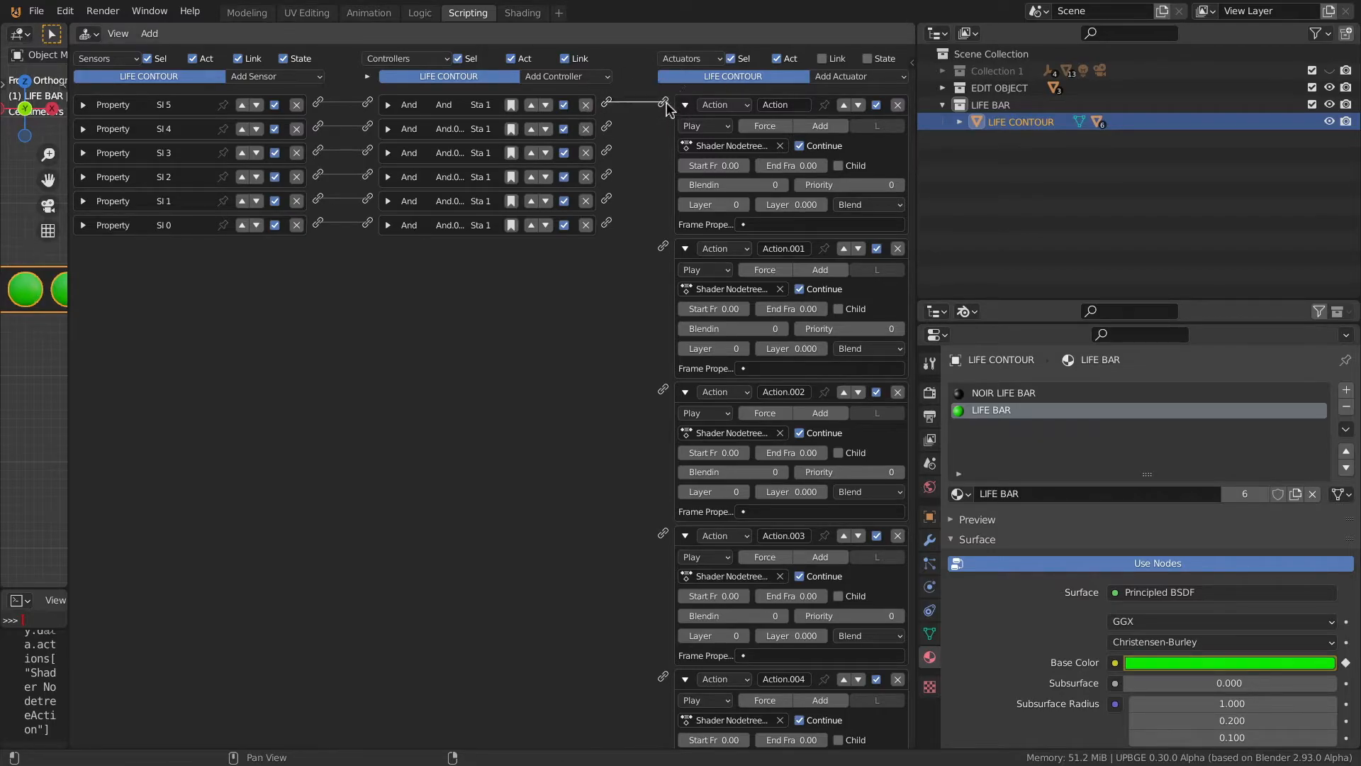
pyautogui.click(744, 166)
pyautogui.click(823, 166)
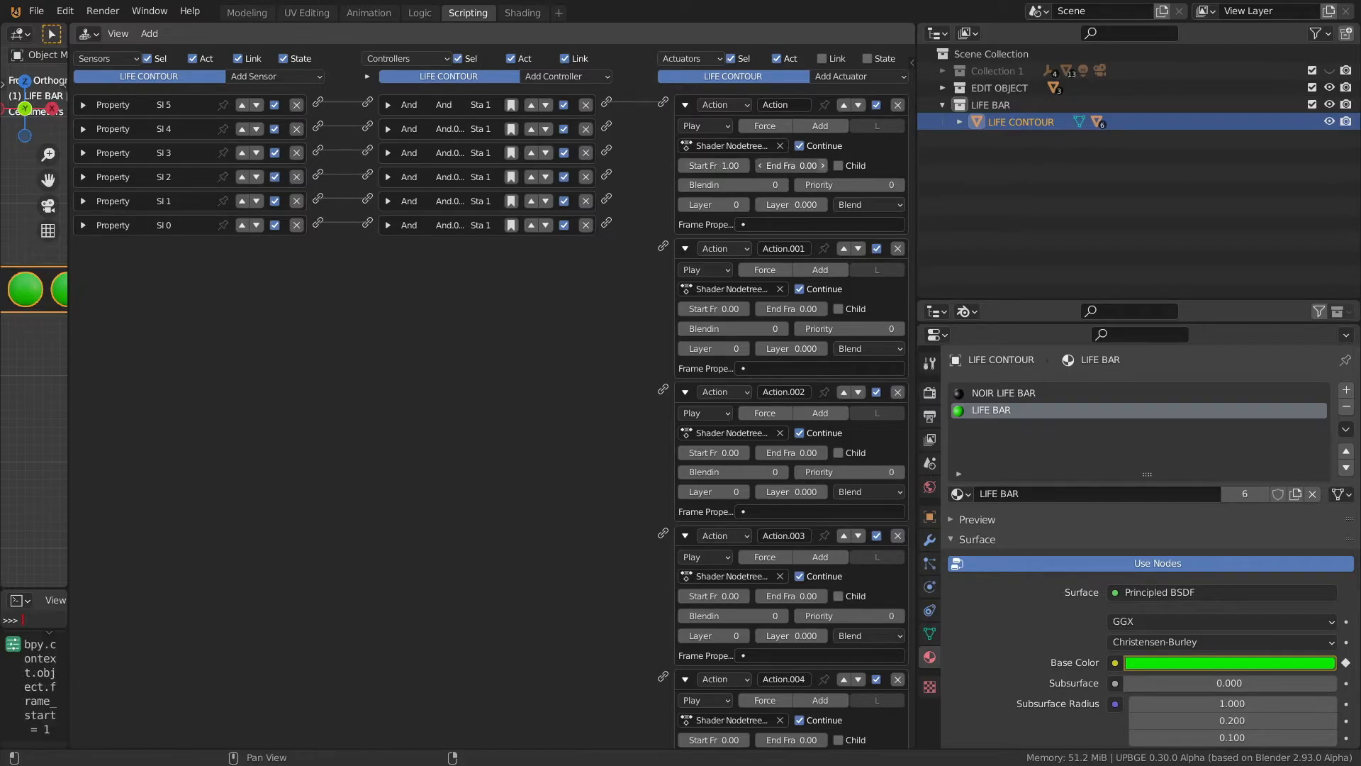
pyautogui.click(685, 106)
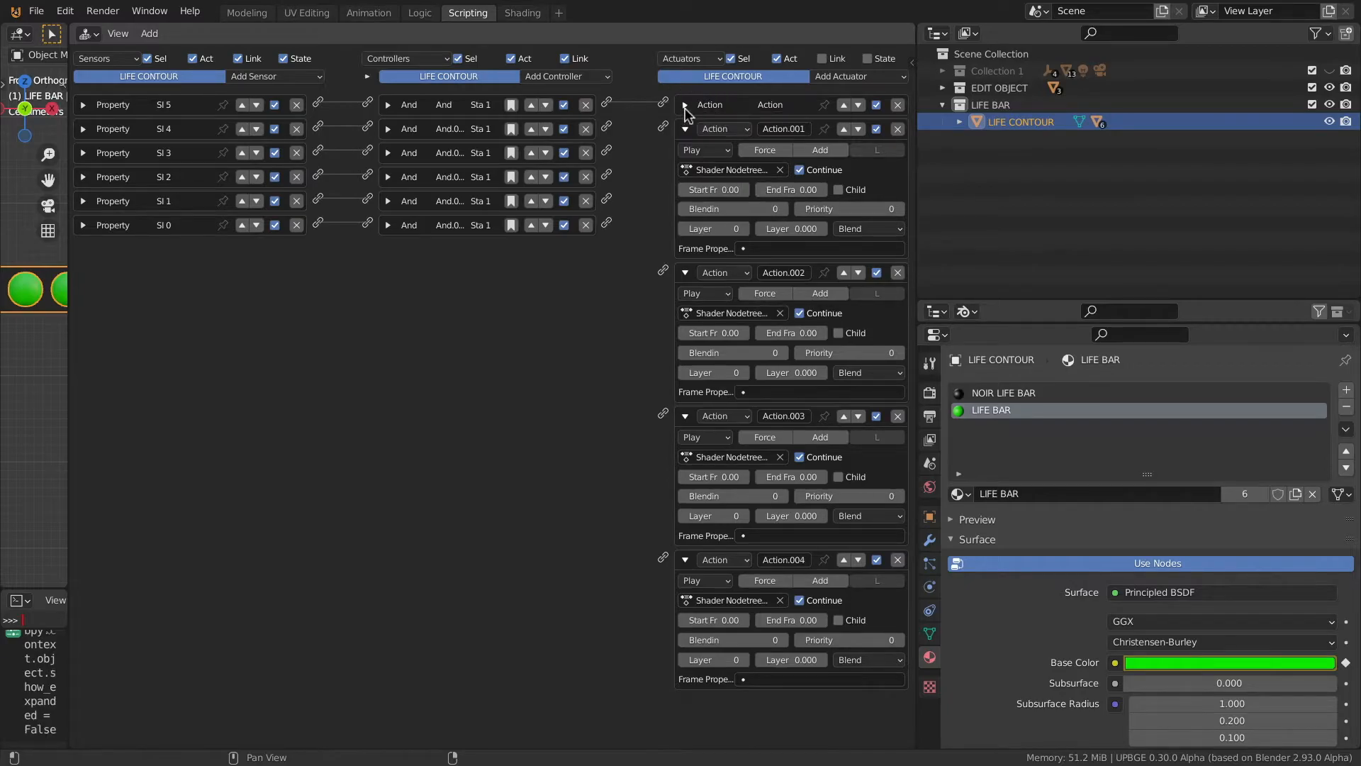
# Link SI 4's controller to Action.001, set its start and end frames to 2, and collapse it
pyautogui.click(608, 128)
pyautogui.moveTo(607, 128); pyautogui.dragTo(664, 127)
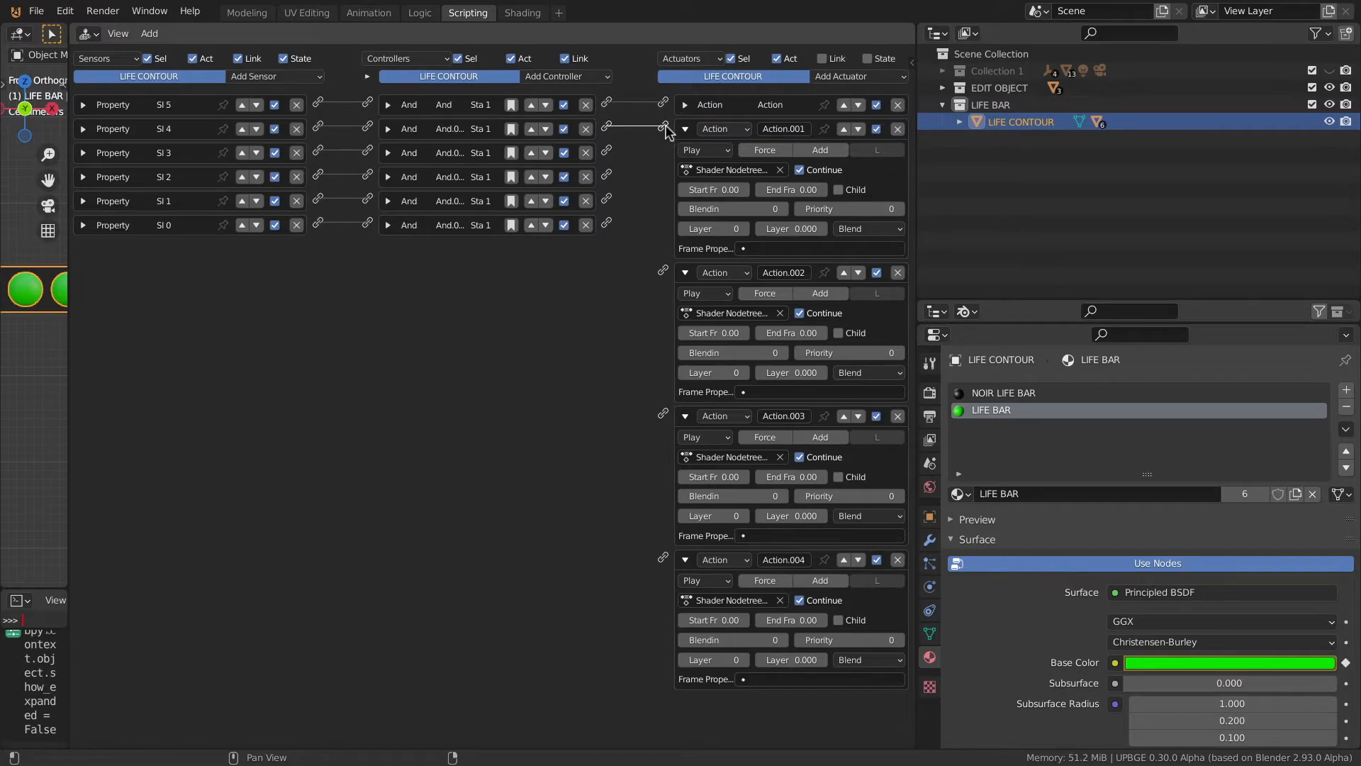
pyautogui.click(745, 189)
pyautogui.click(745, 189)
pyautogui.click(823, 189)
pyautogui.click(823, 189)
pyautogui.click(823, 190)
pyautogui.click(823, 189)
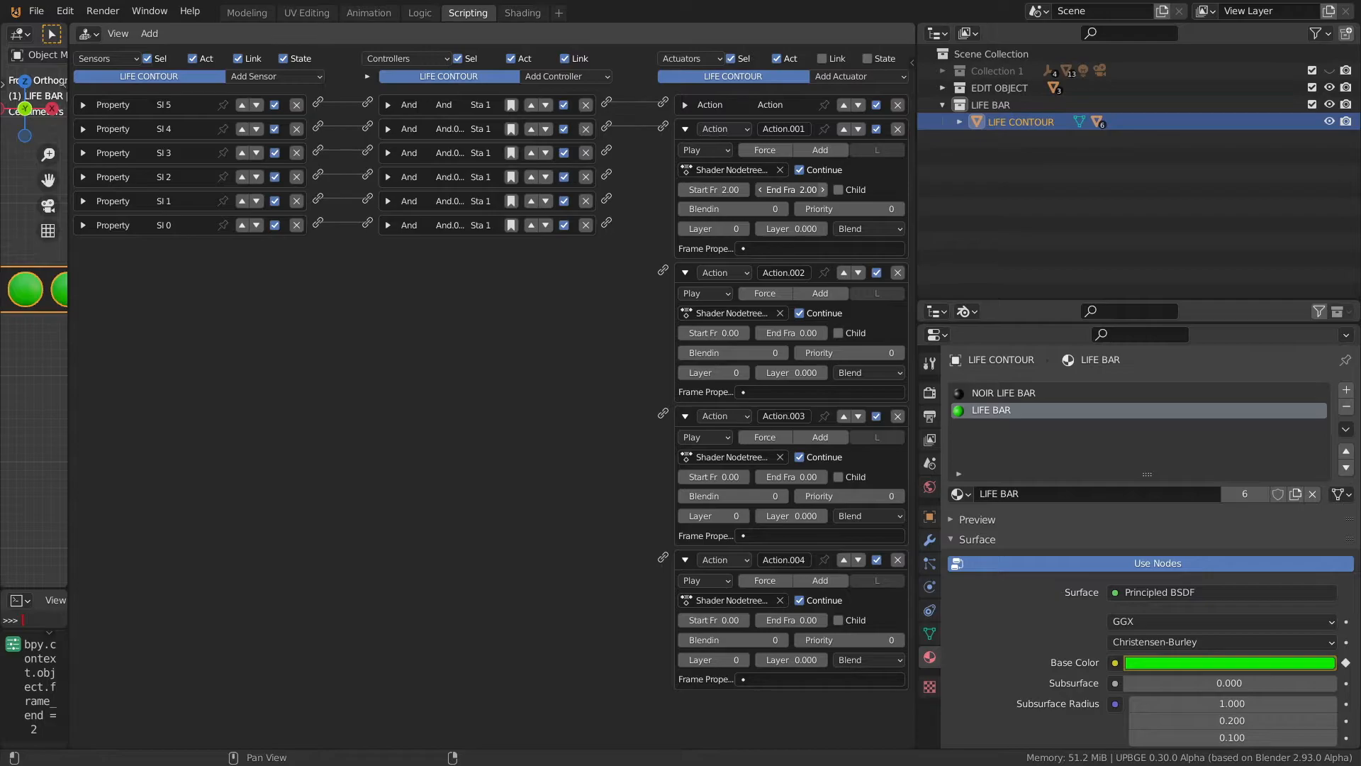
pyautogui.click(684, 128)
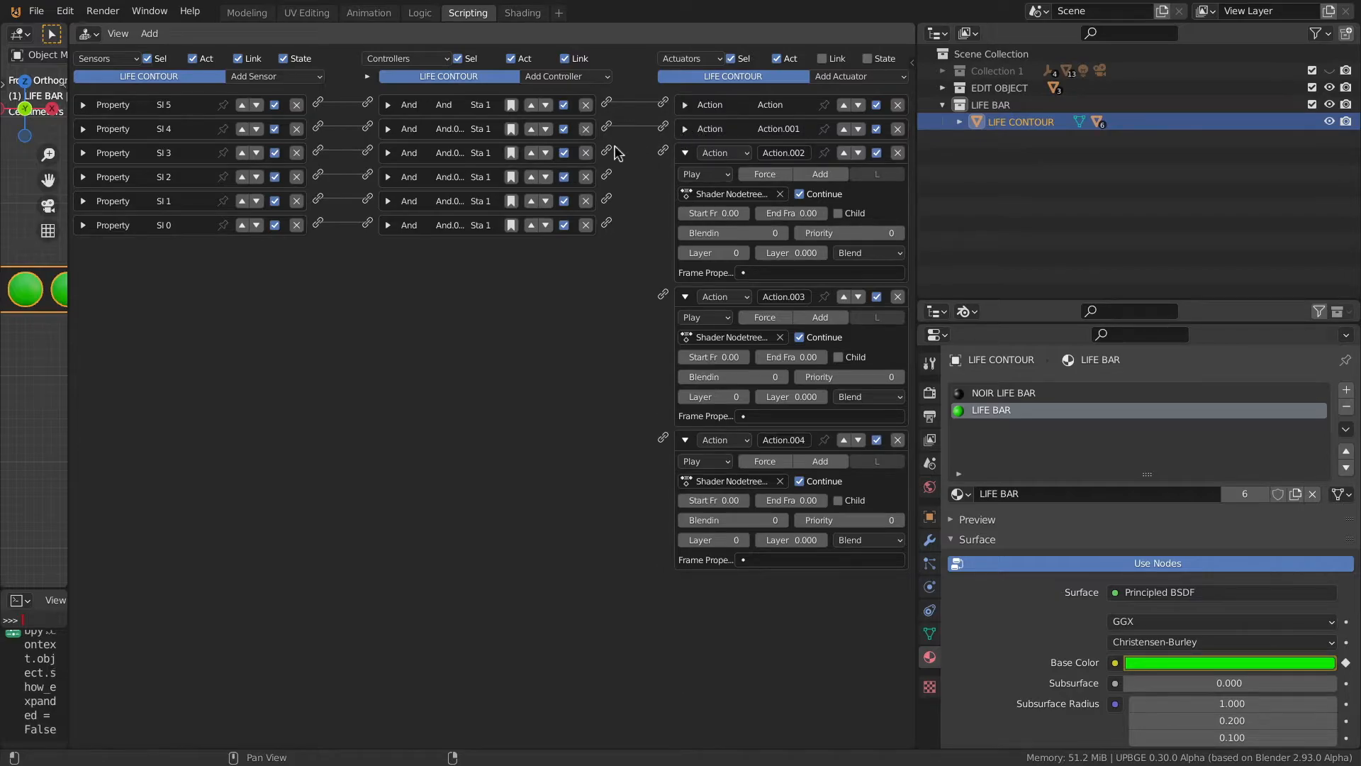
# Link SI 3's controller to Action.002, set its start and end frames to 3, and collapse it
pyautogui.moveTo(609, 152); pyautogui.dragTo(662, 151)
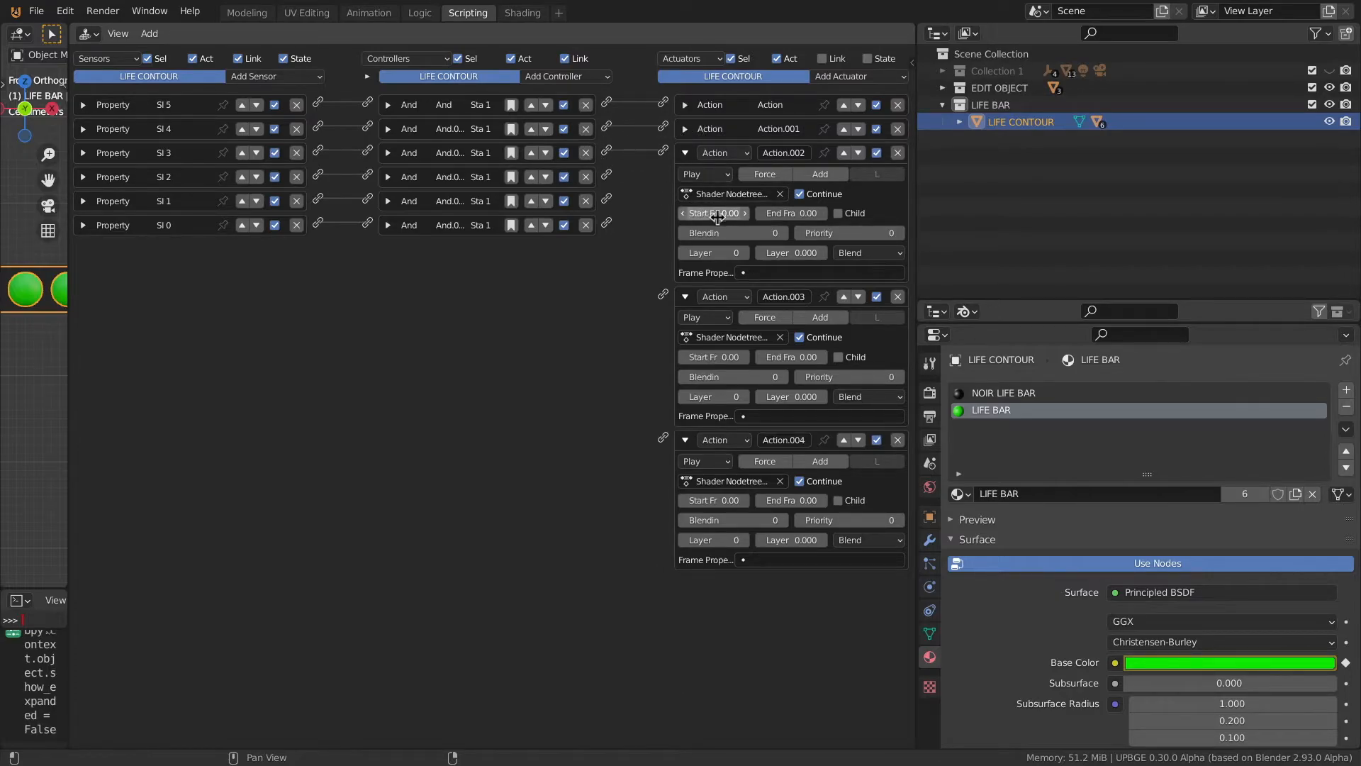
pyautogui.click(745, 213)
pyautogui.click(745, 214)
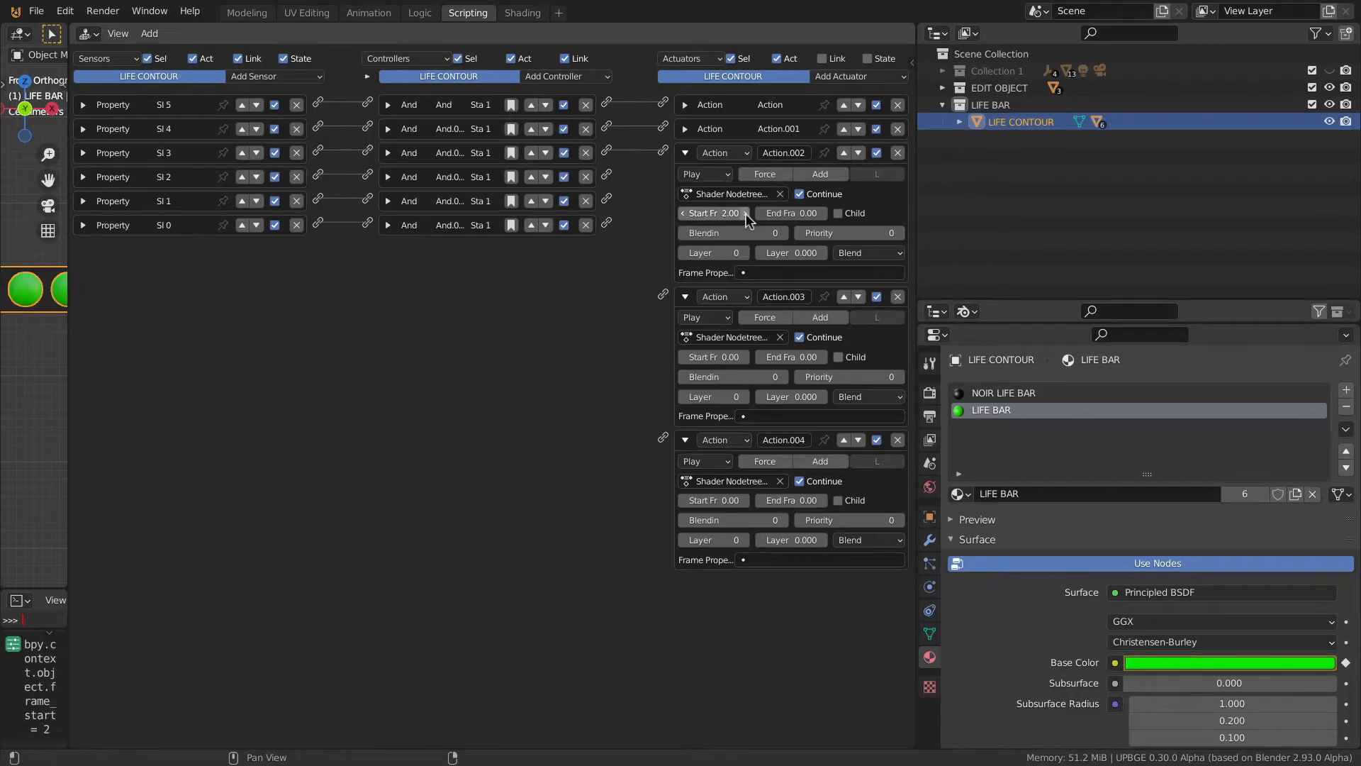
pyautogui.click(745, 213)
pyautogui.click(824, 214)
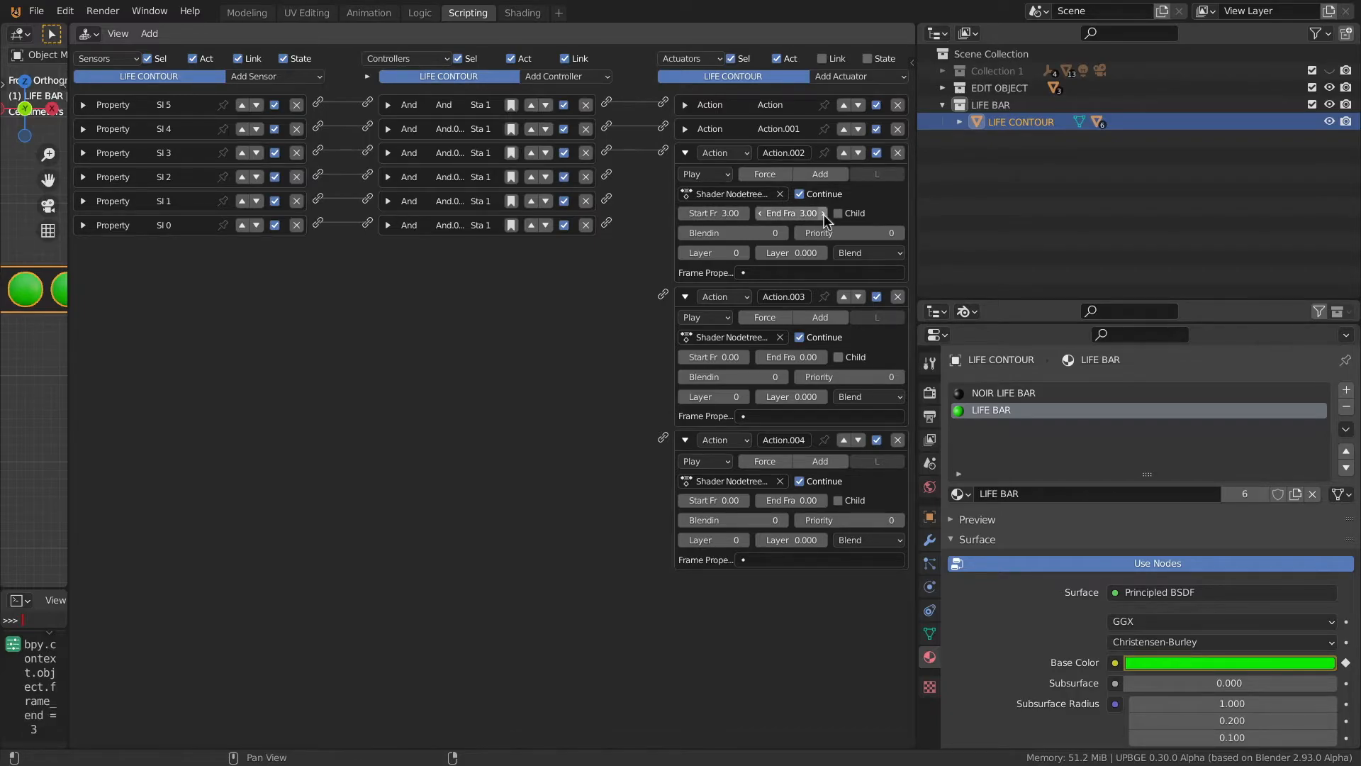
pyautogui.click(685, 153)
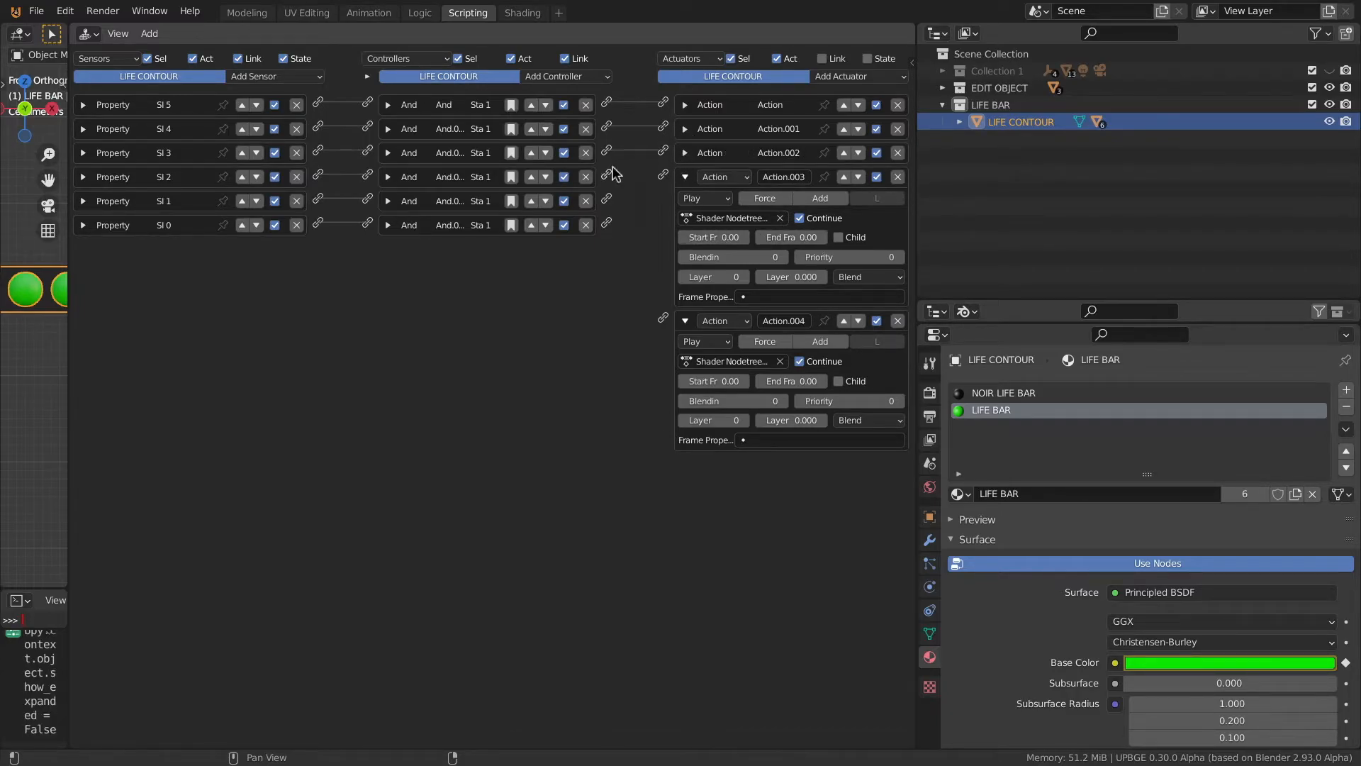
# Link SI 2's controller to Action.003, set its start and end frames to 4, and collapse it
pyautogui.moveTo(608, 173); pyautogui.dragTo(662, 176)
pyautogui.click(745, 238)
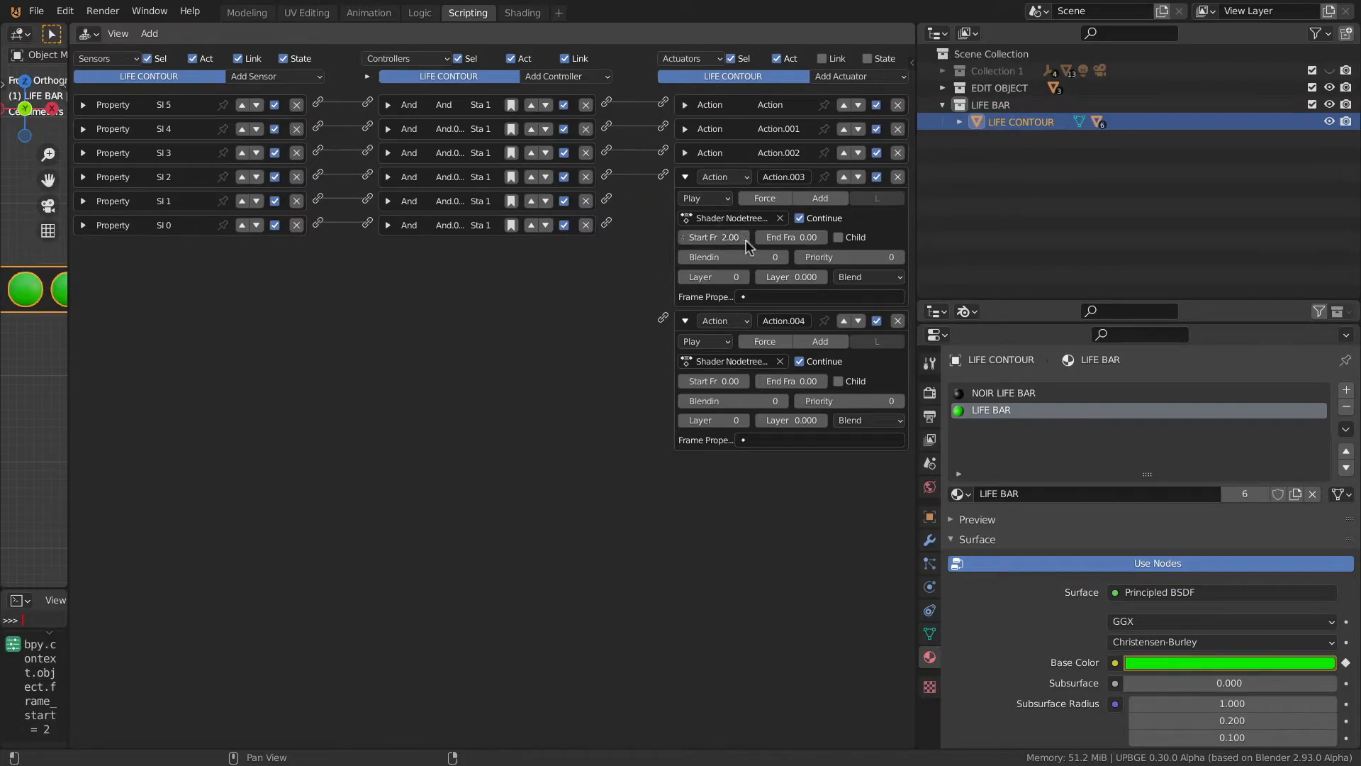
pyautogui.click(745, 237)
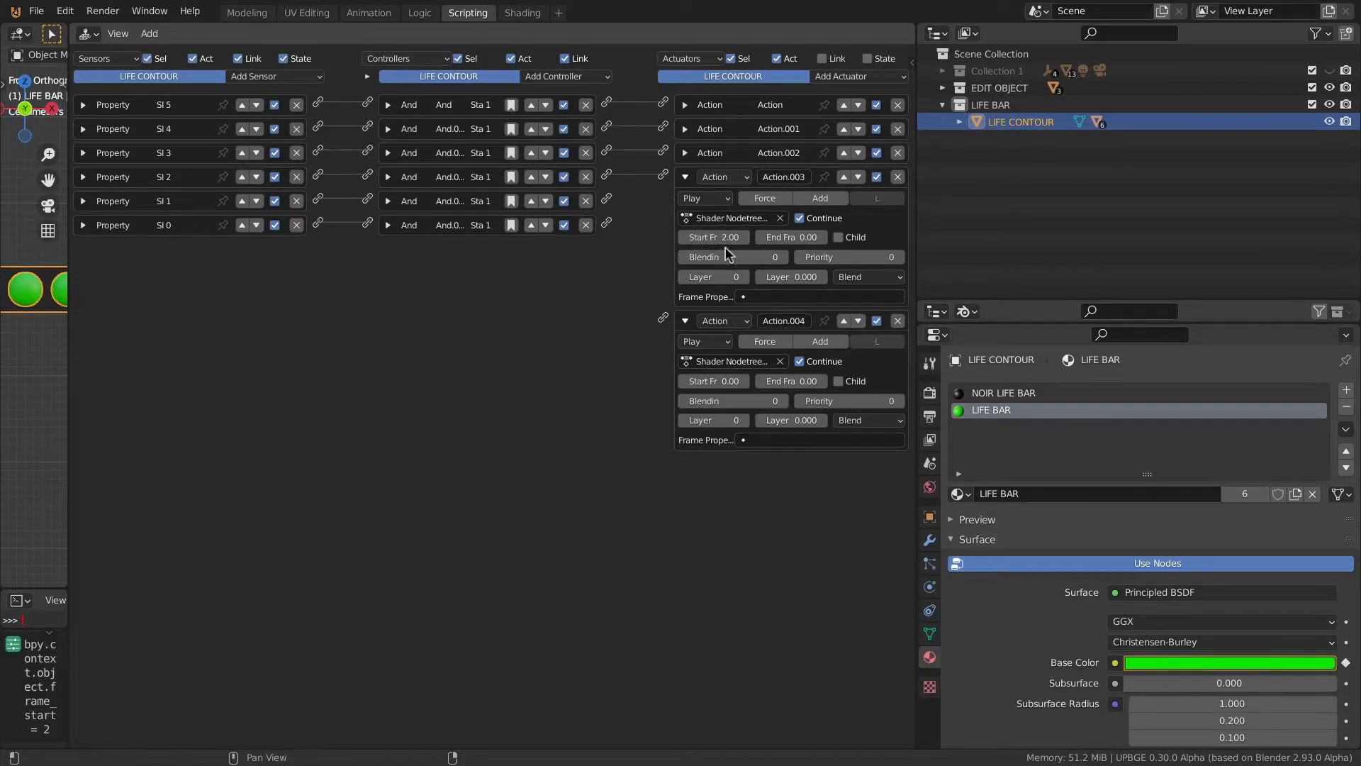
pyautogui.click(684, 153)
pyautogui.click(684, 153)
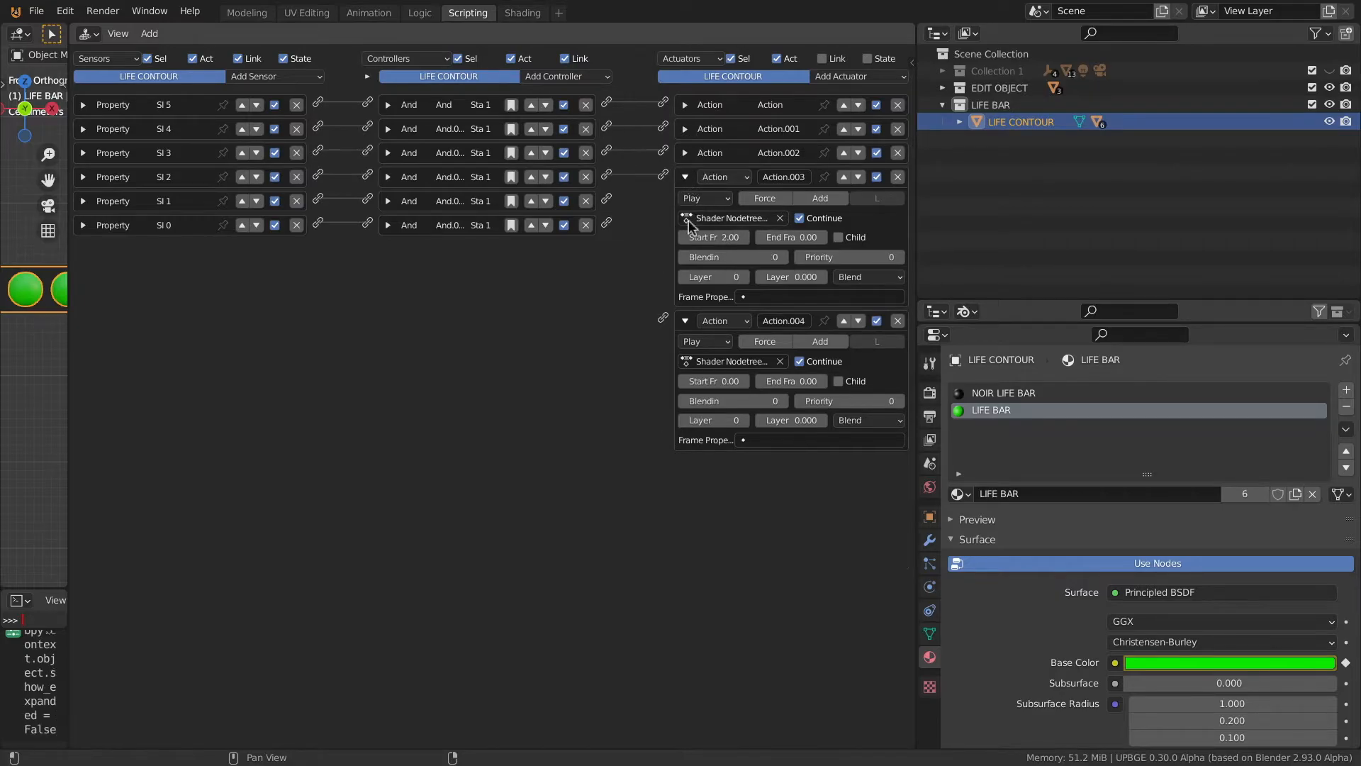
pyautogui.click(745, 237)
pyautogui.click(745, 237)
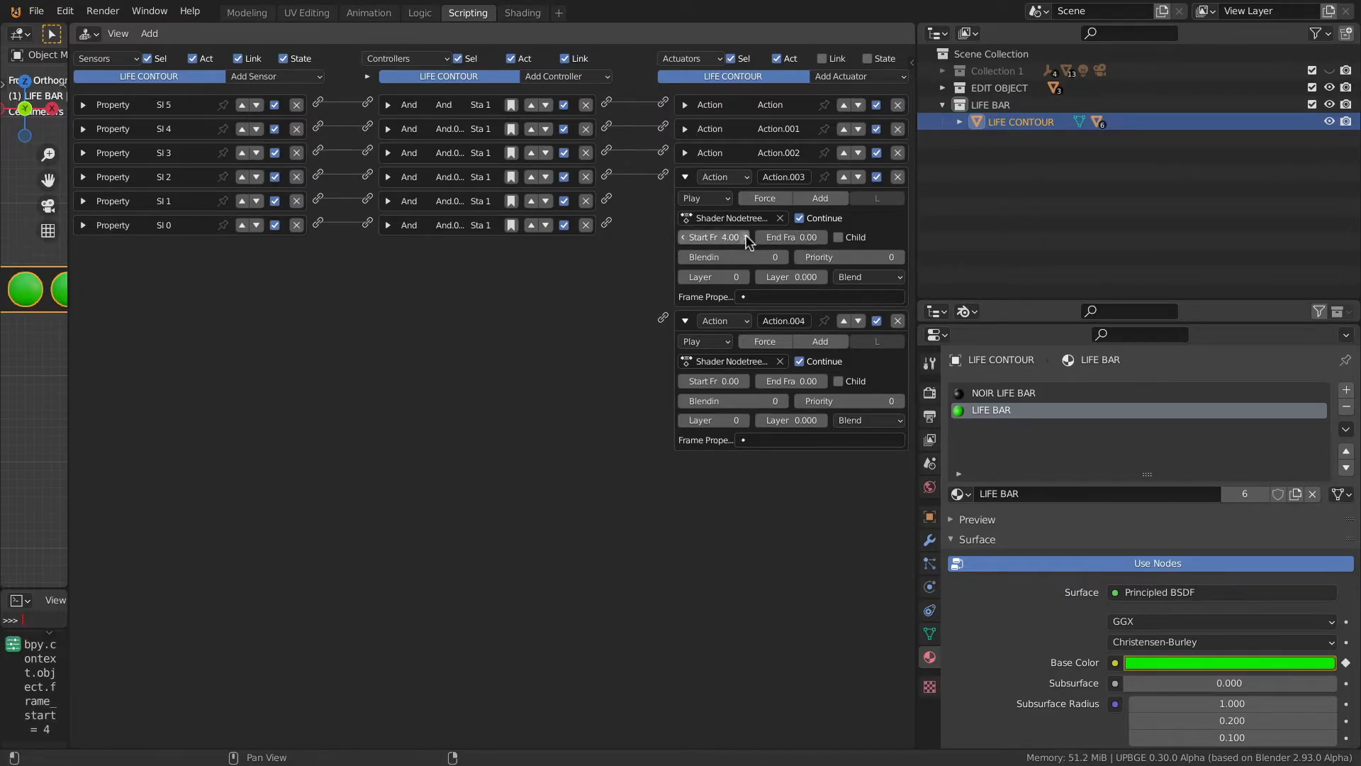
pyautogui.click(823, 238)
pyautogui.click(822, 238)
pyautogui.click(822, 237)
pyautogui.click(822, 238)
pyautogui.click(686, 157)
pyautogui.click(687, 156)
pyautogui.click(685, 176)
# Link SI 1's controller to Action.004 with start and end frames of 5, then save the file and collapse the actuator
pyautogui.moveTo(607, 199); pyautogui.dragTo(662, 200)
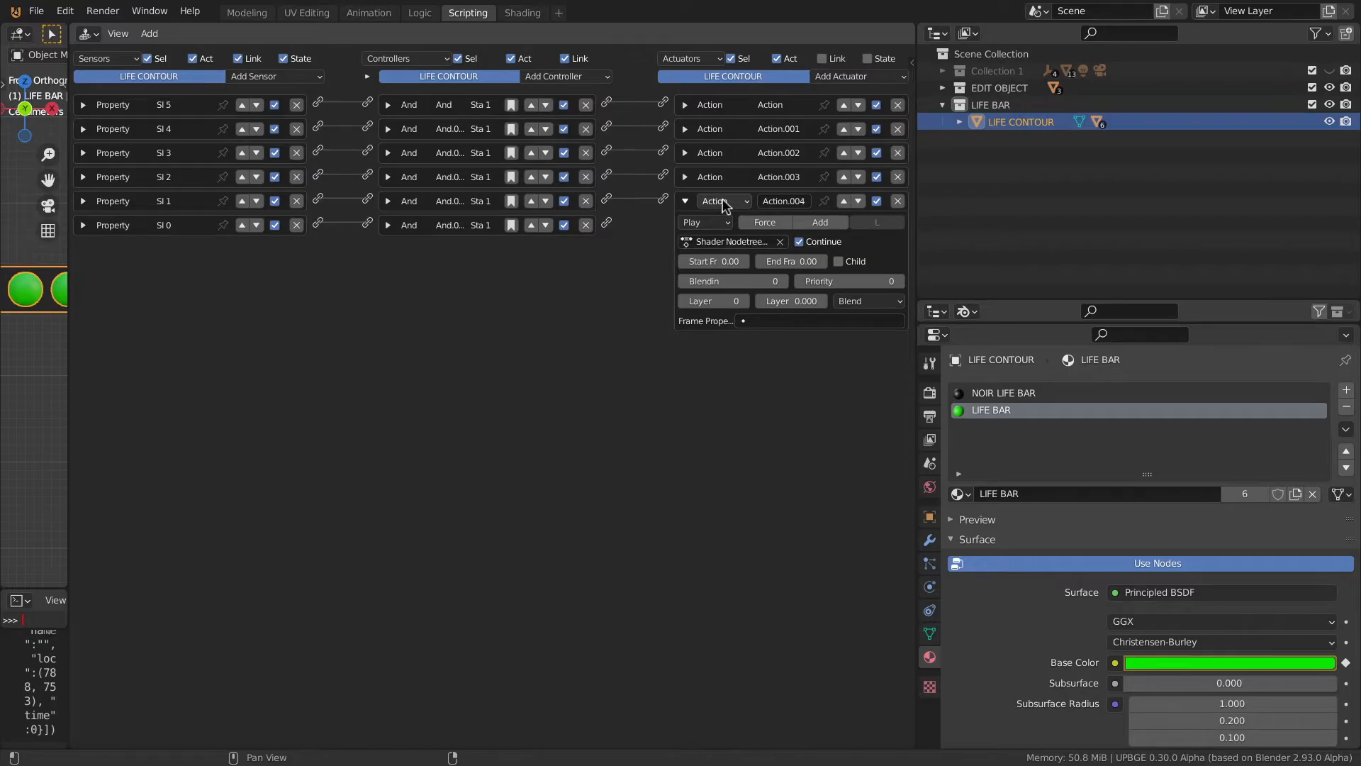
pyautogui.click(744, 261)
pyautogui.click(744, 262)
pyautogui.click(745, 261)
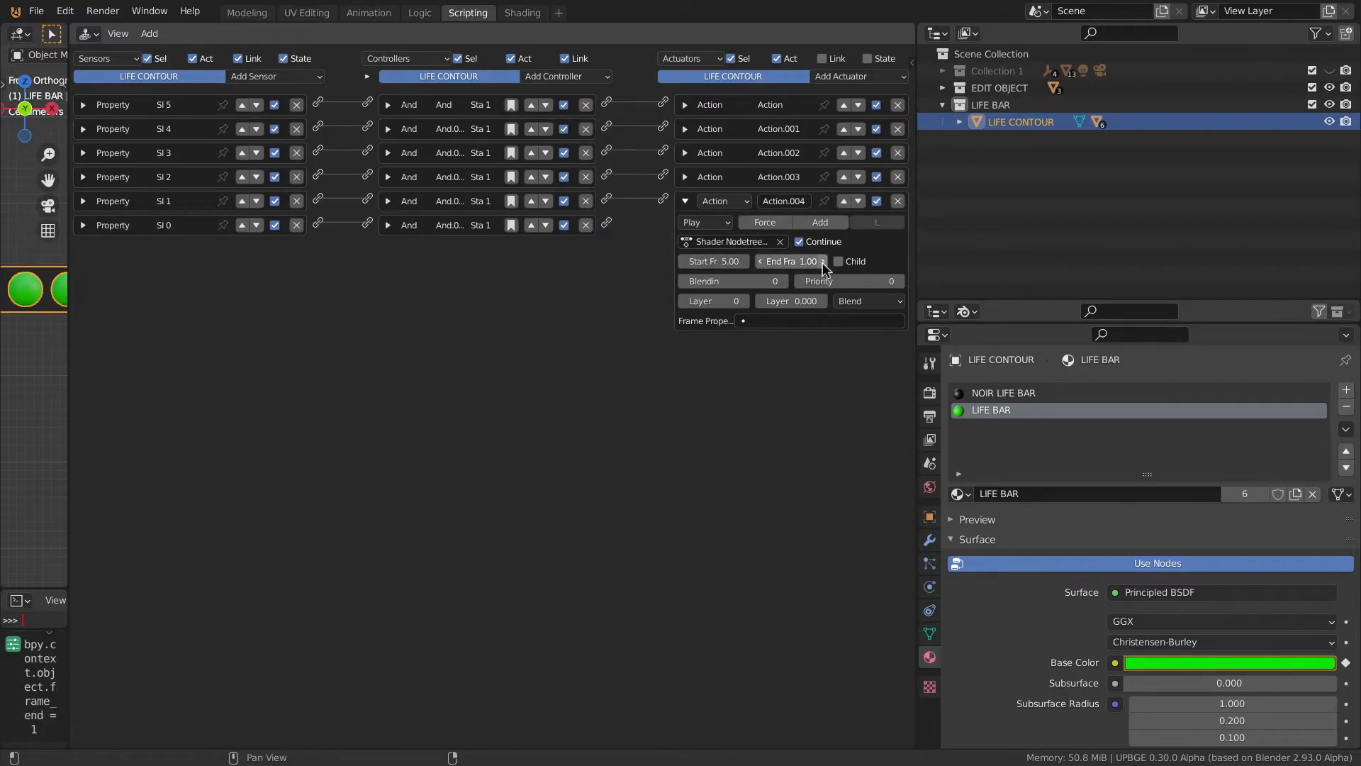
pyautogui.click(822, 261)
pyautogui.hotkey('ctrl', 's')
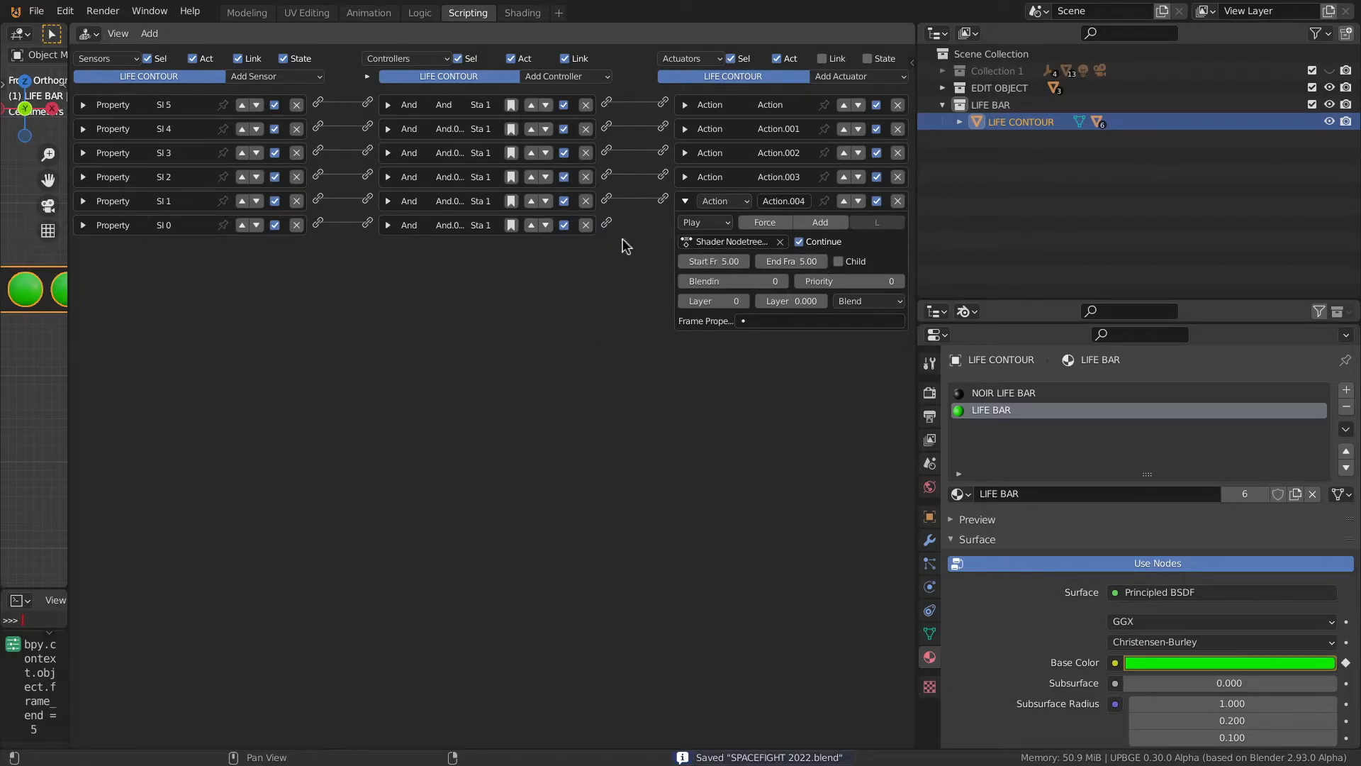
pyautogui.click(685, 201)
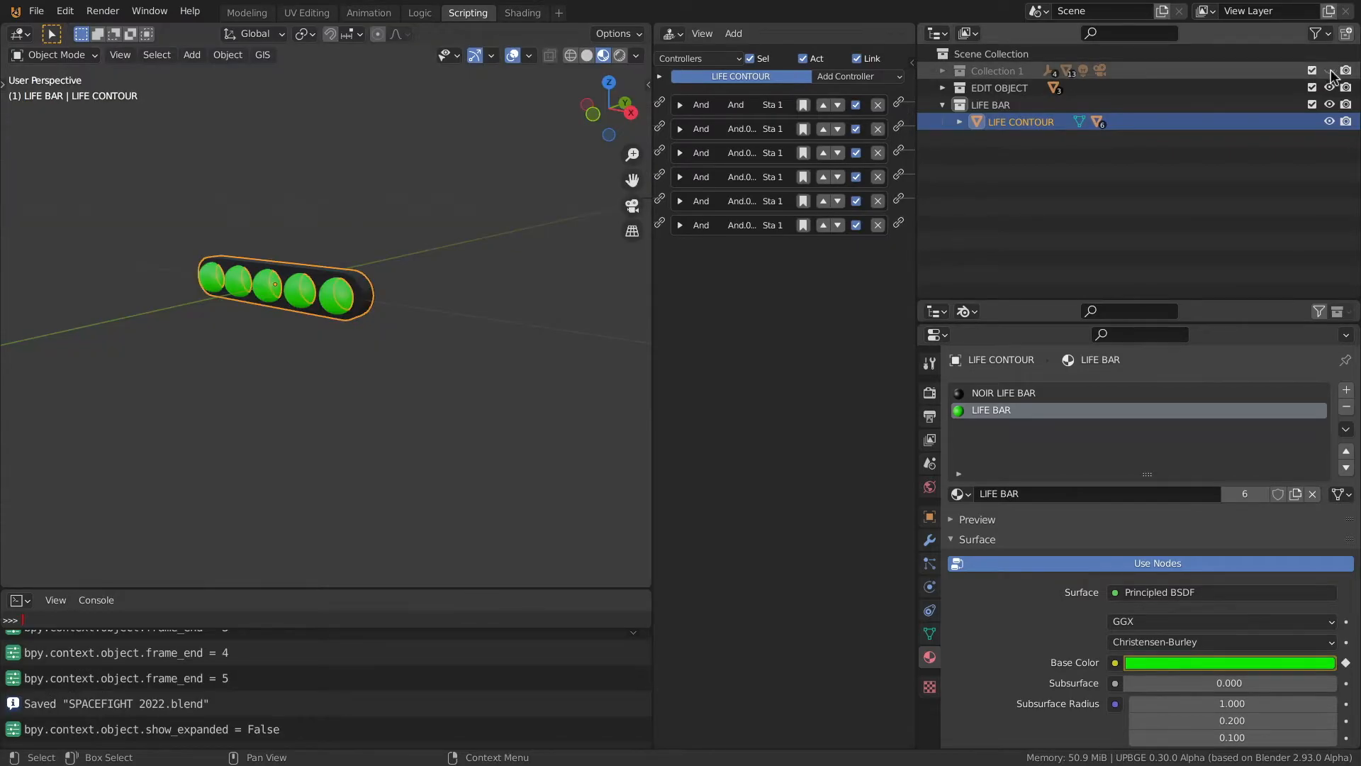
# Unhide Collection 1 and run the game briefly to test the life bar in the scene
pyautogui.click(1330, 71)
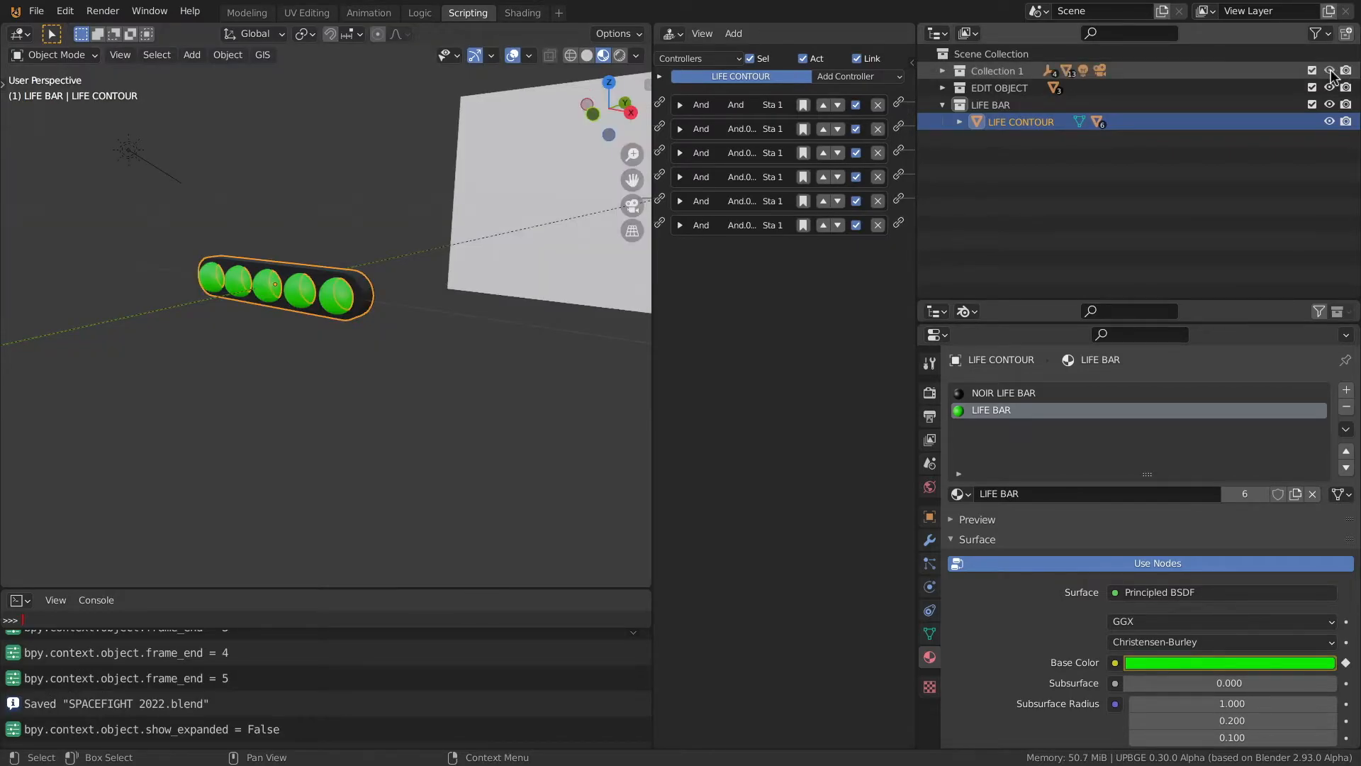
pyautogui.moveTo(124, 170); pyautogui.dragTo(151, 196, button='middle')
pyautogui.moveTo(218, 304); pyautogui.dragTo(241, 291, button='middle')
pyautogui.press('p')
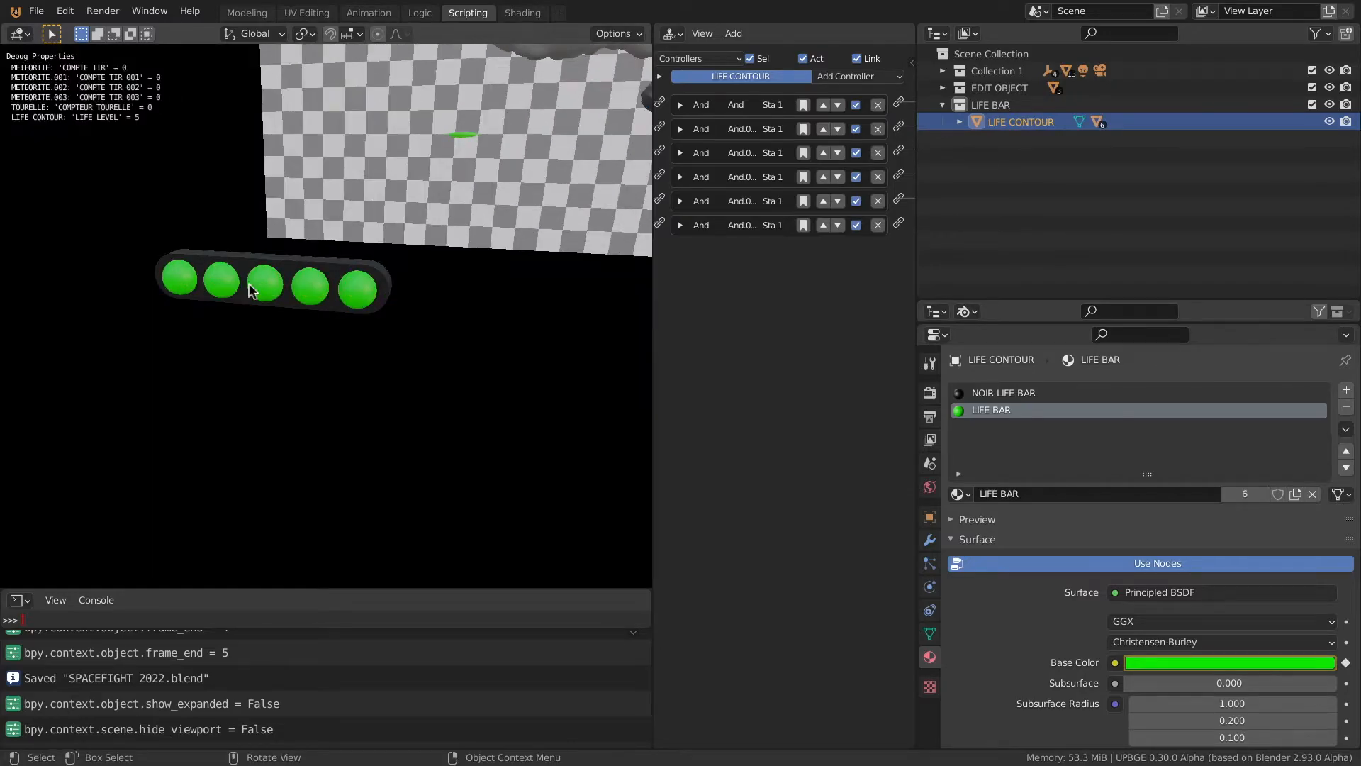
pyautogui.press('Escape')
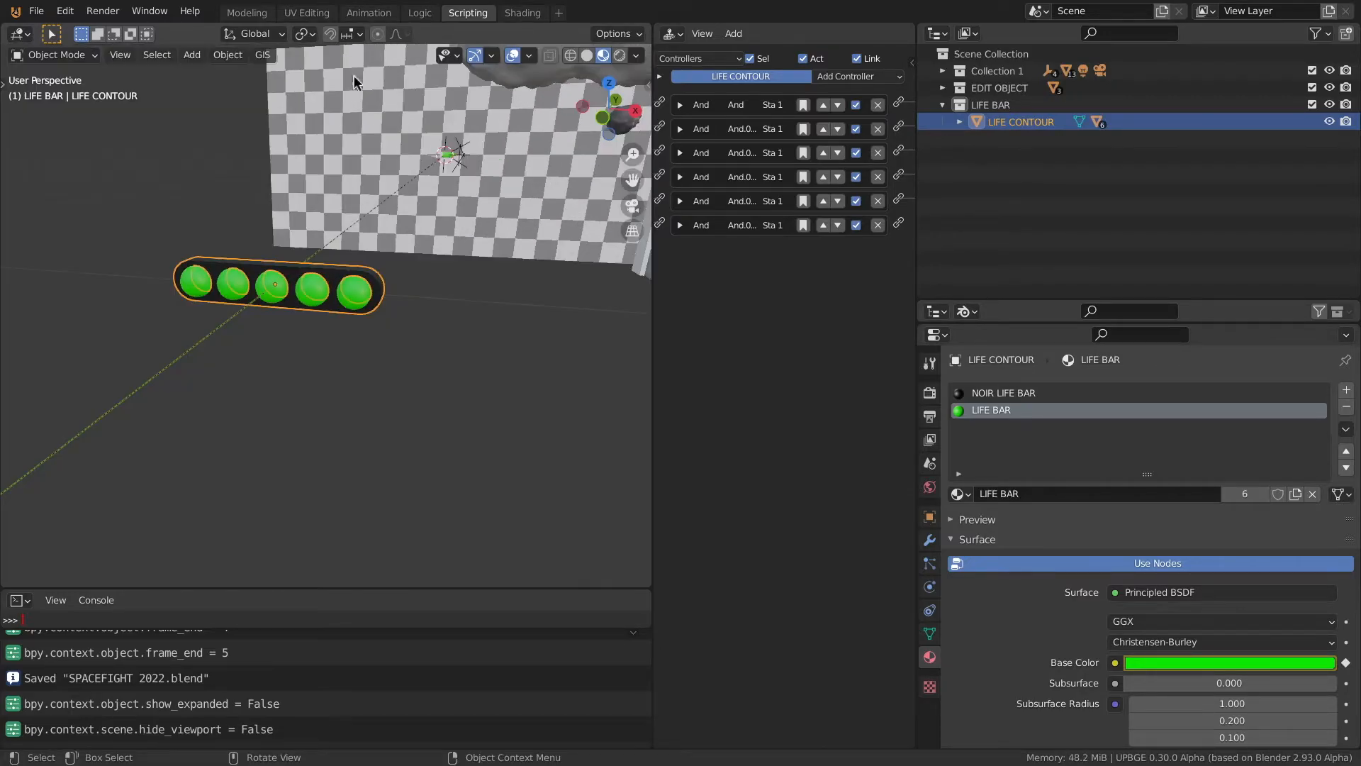
# Test the life bar from the logic workspace by running and stopping the game with the life level at 5
pyautogui.click(419, 12)
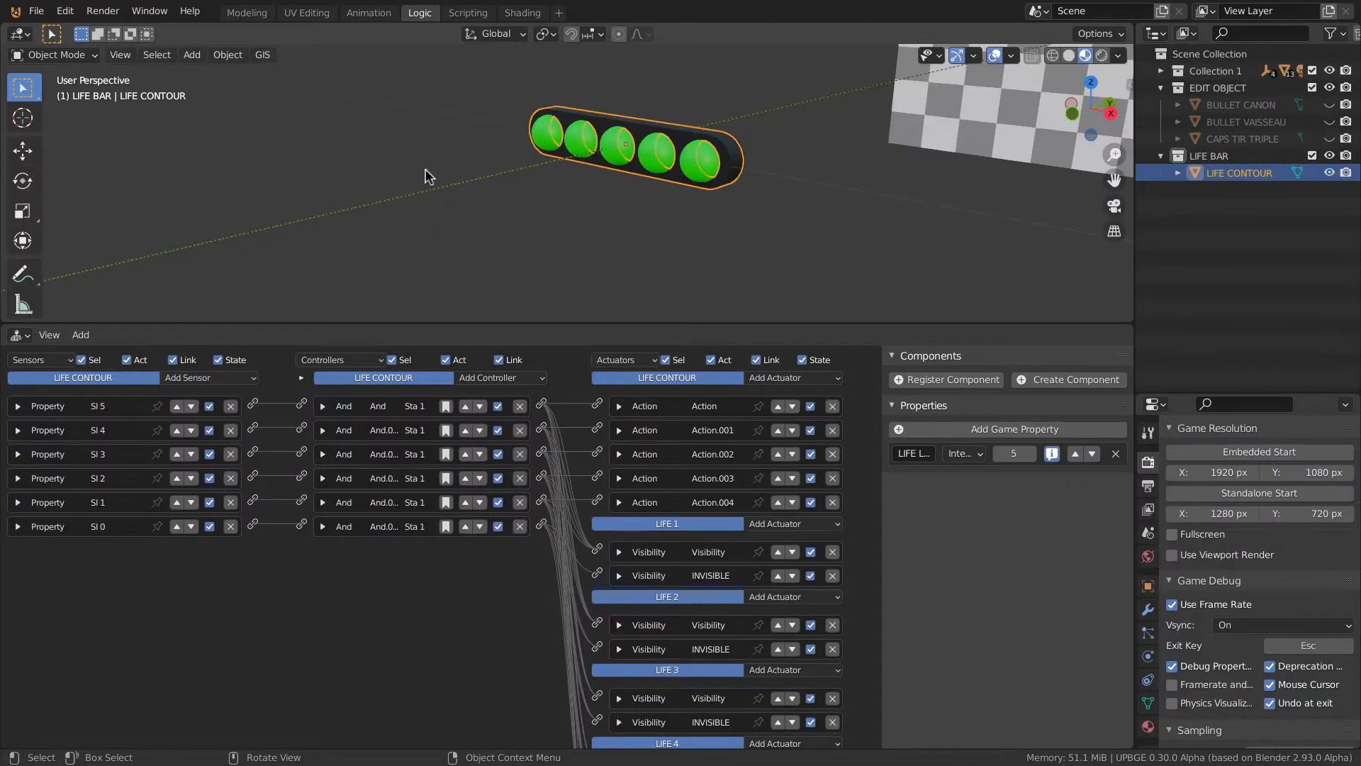
pyautogui.press('p')
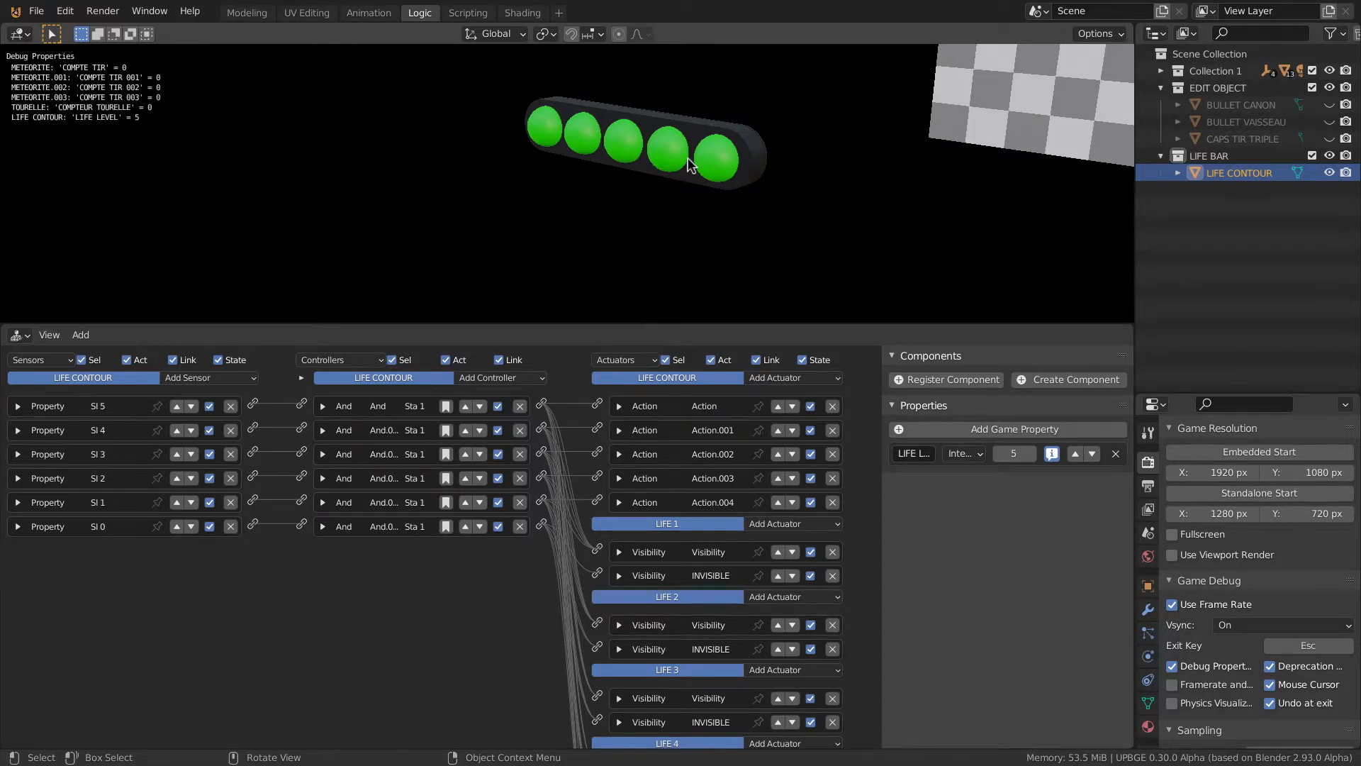
pyautogui.press('Escape')
# Test the life bar in the game with LIFE CONTOUR's life level property set to 4 and 3 in turn
pyautogui.click(998, 453)
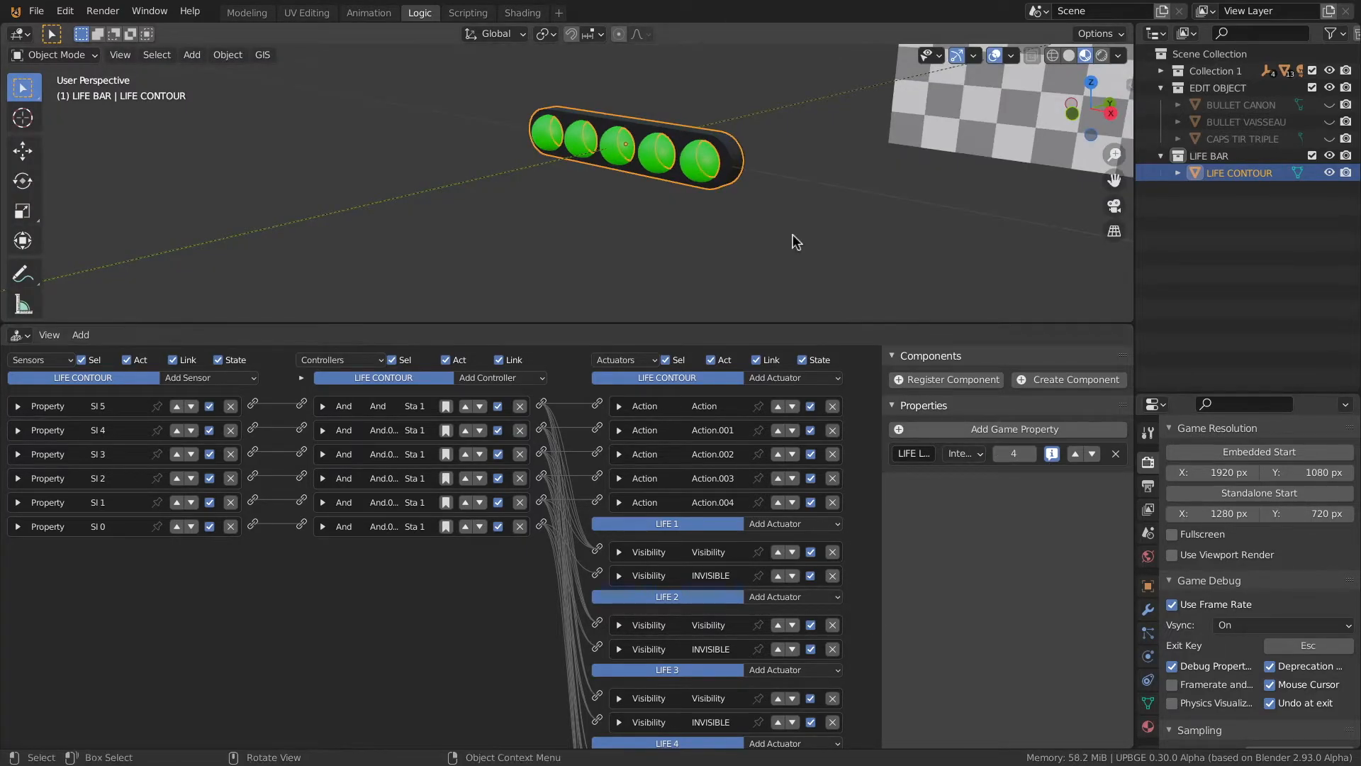
pyautogui.press('p')
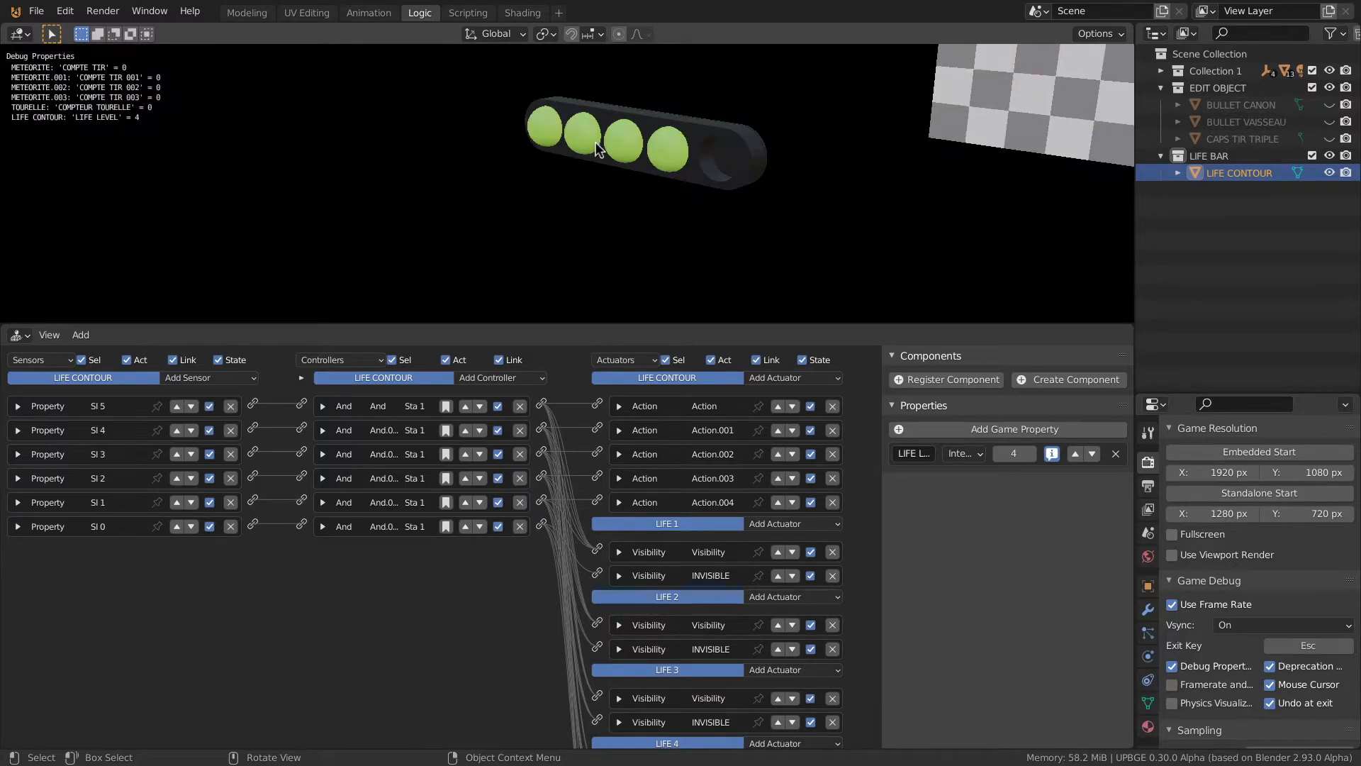
pyautogui.press('Escape')
pyautogui.click(998, 454)
pyautogui.press('p')
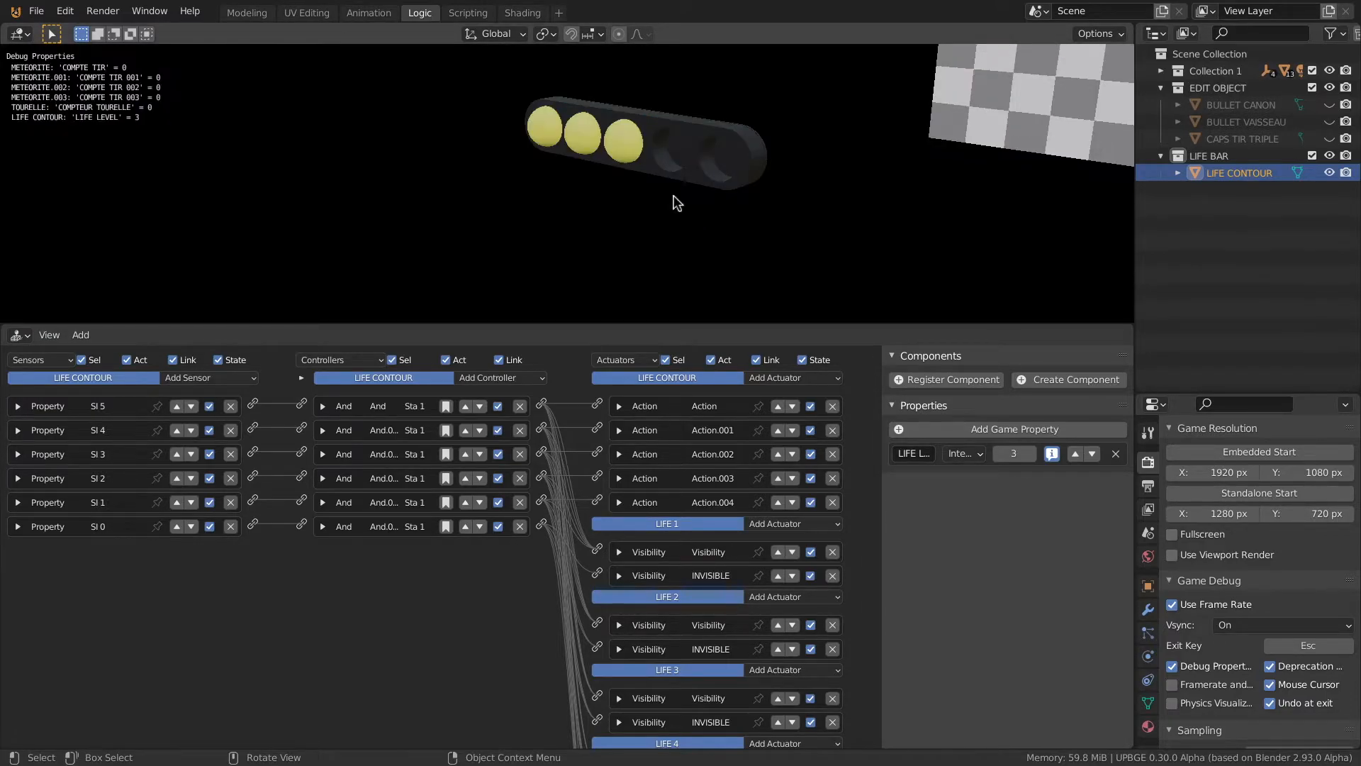
pyautogui.press('Escape')
# Test the life bar in the game with LIFE CONTOUR's life level property set to 2 and 1 in turn
pyautogui.click(998, 453)
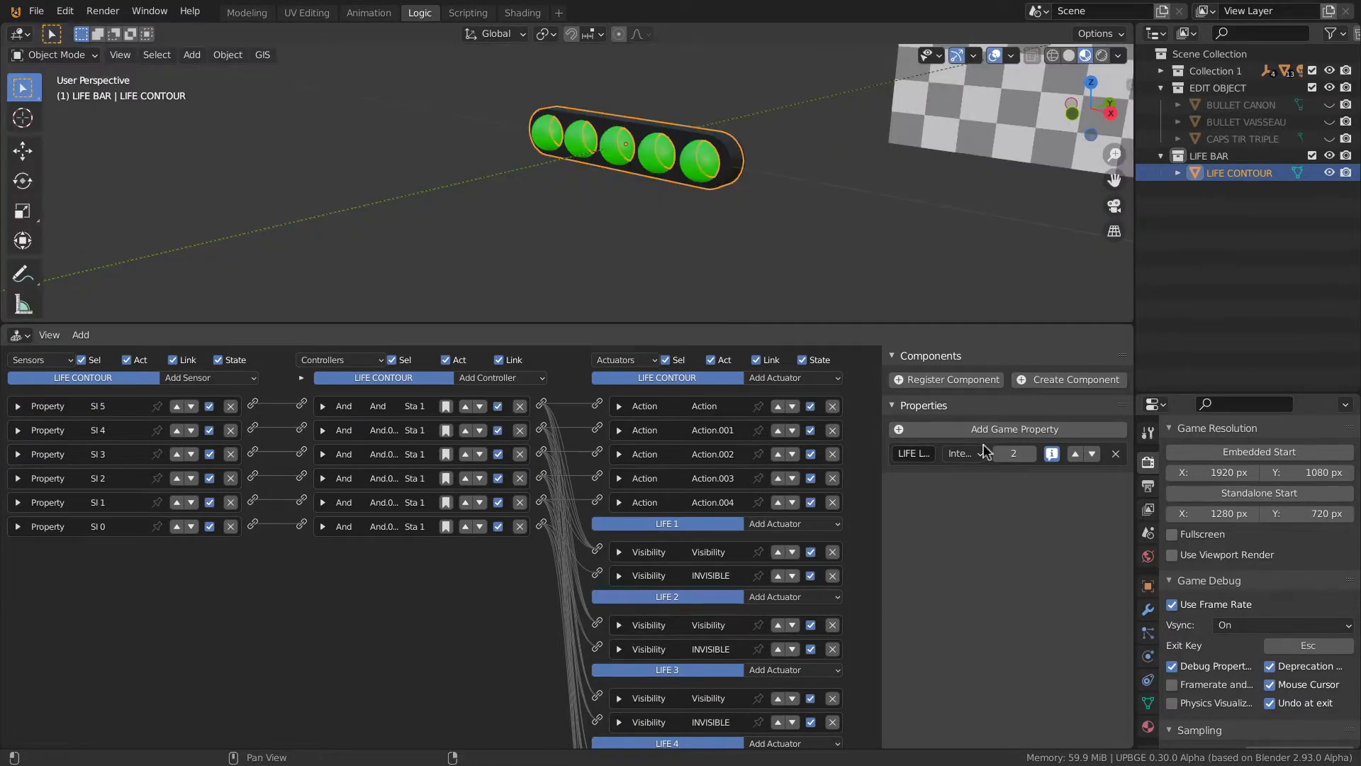
pyautogui.press('p')
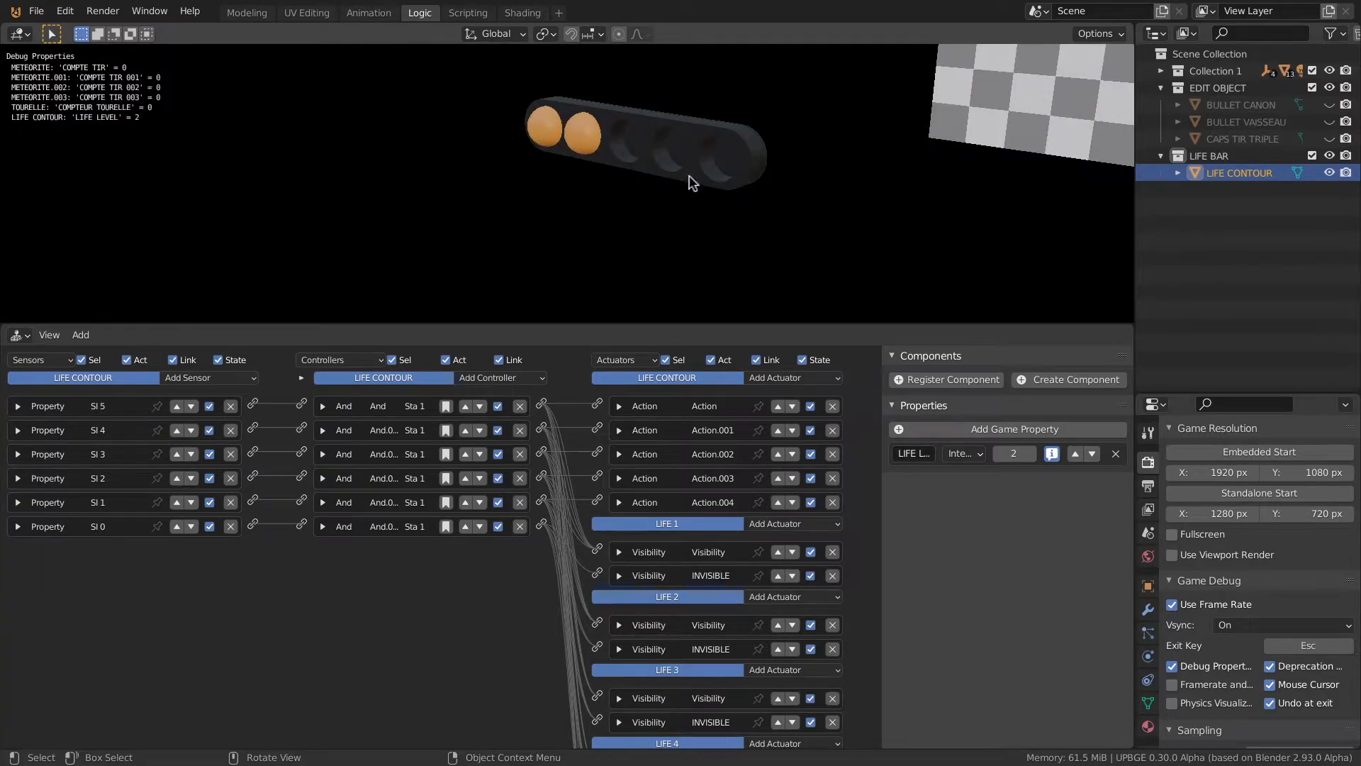
pyautogui.press('Escape')
pyautogui.click(998, 454)
pyautogui.press('p')
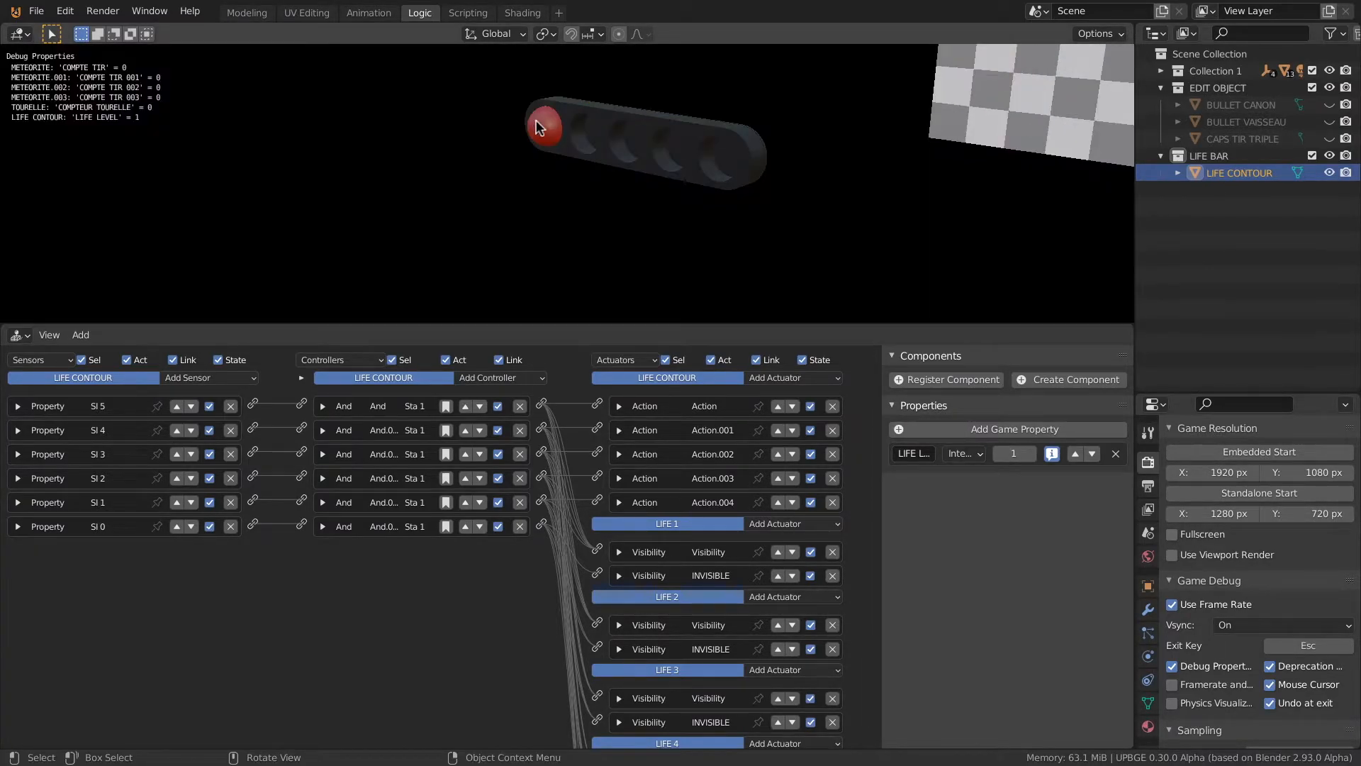
pyautogui.press('Escape')
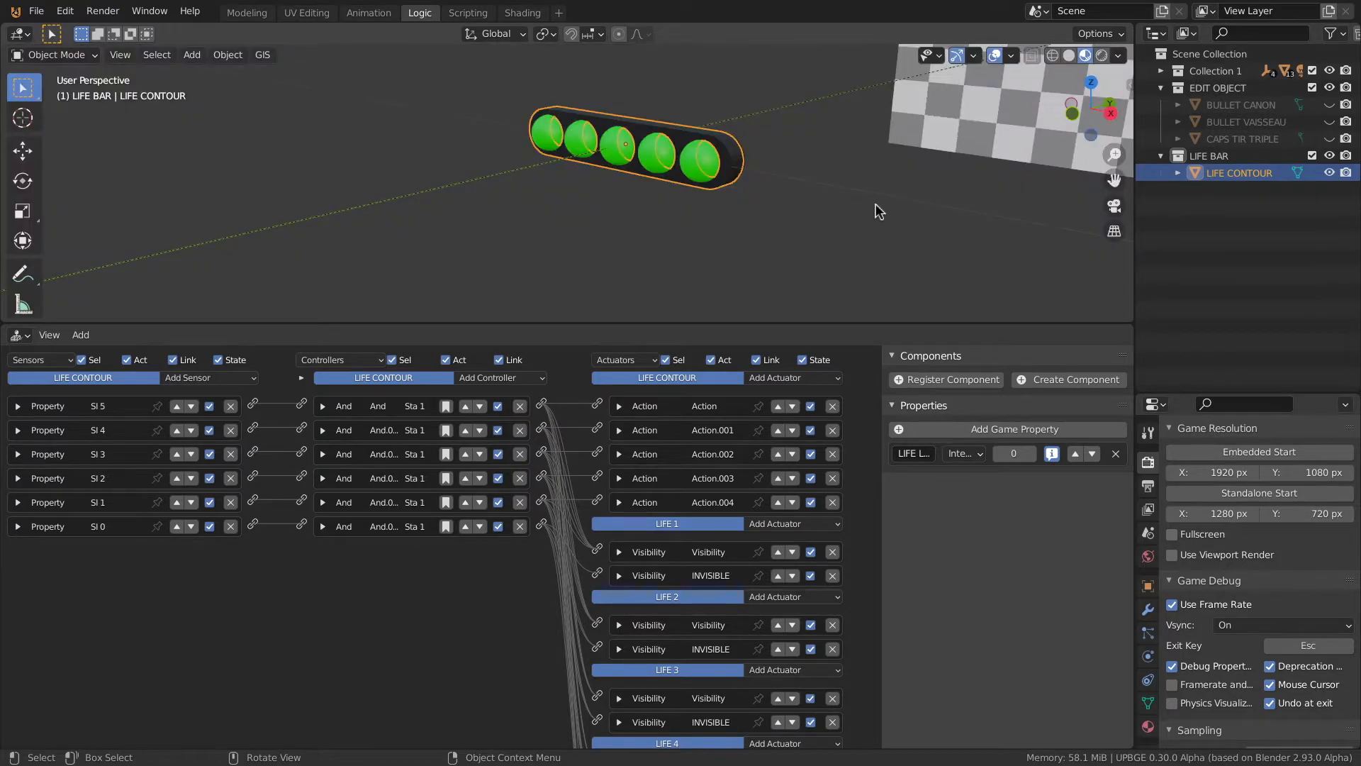
# Test the game with the life level at 0 and save the file
pyautogui.press('p')
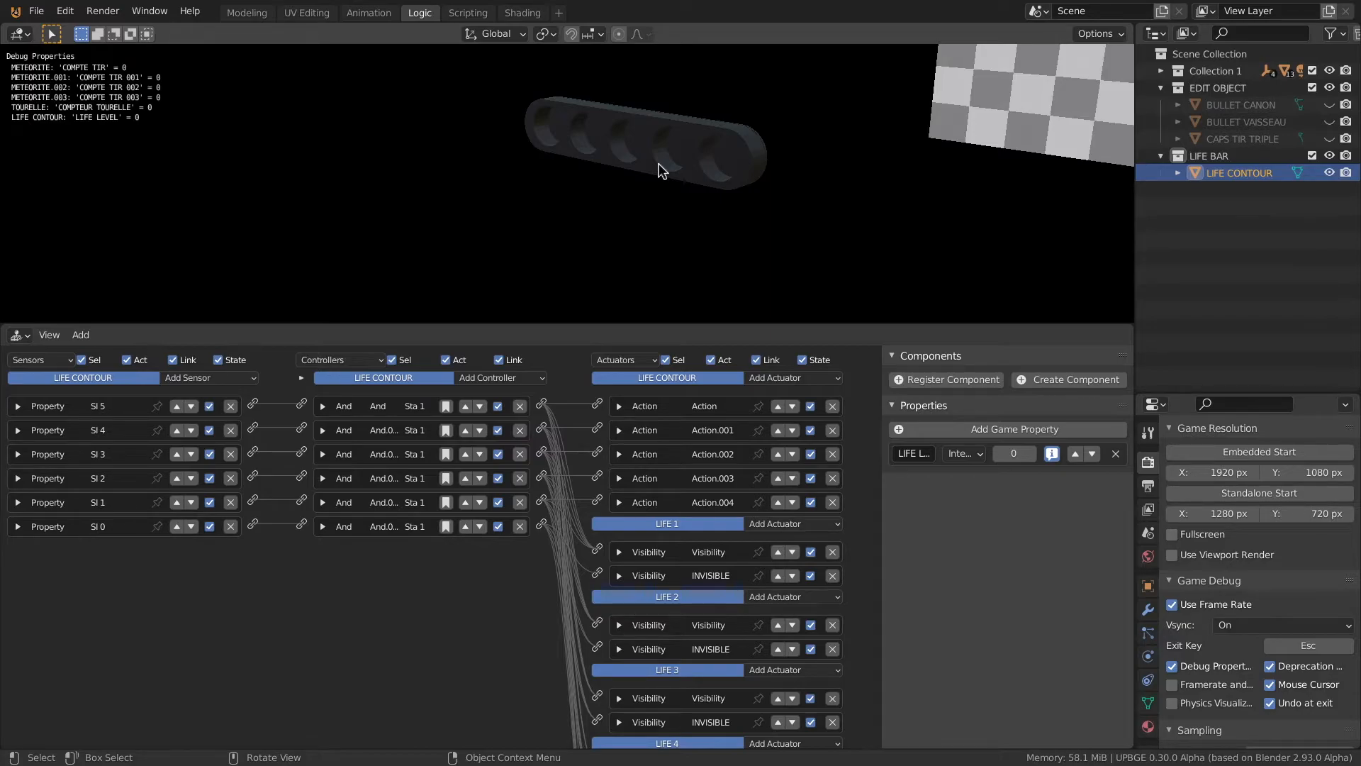
pyautogui.press('Escape')
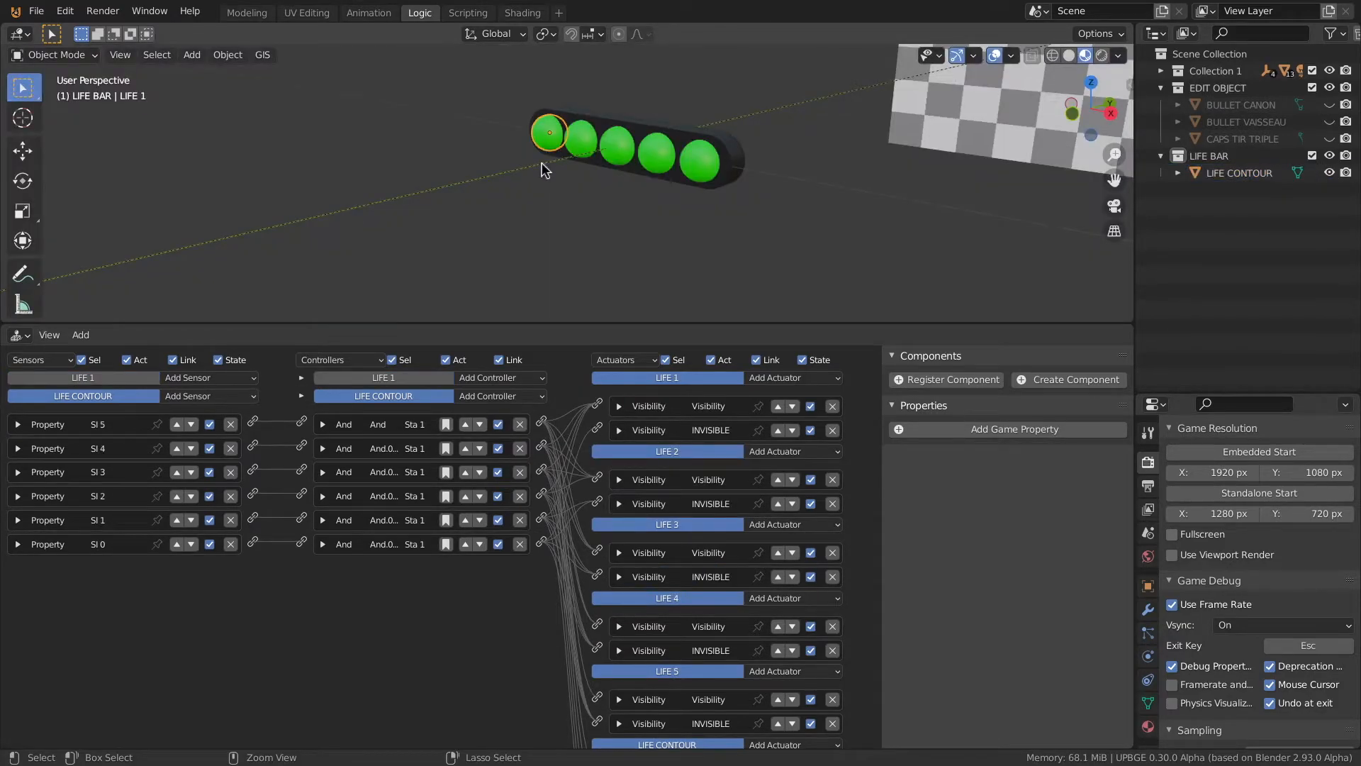
pyautogui.hotkey('ctrl', 's')
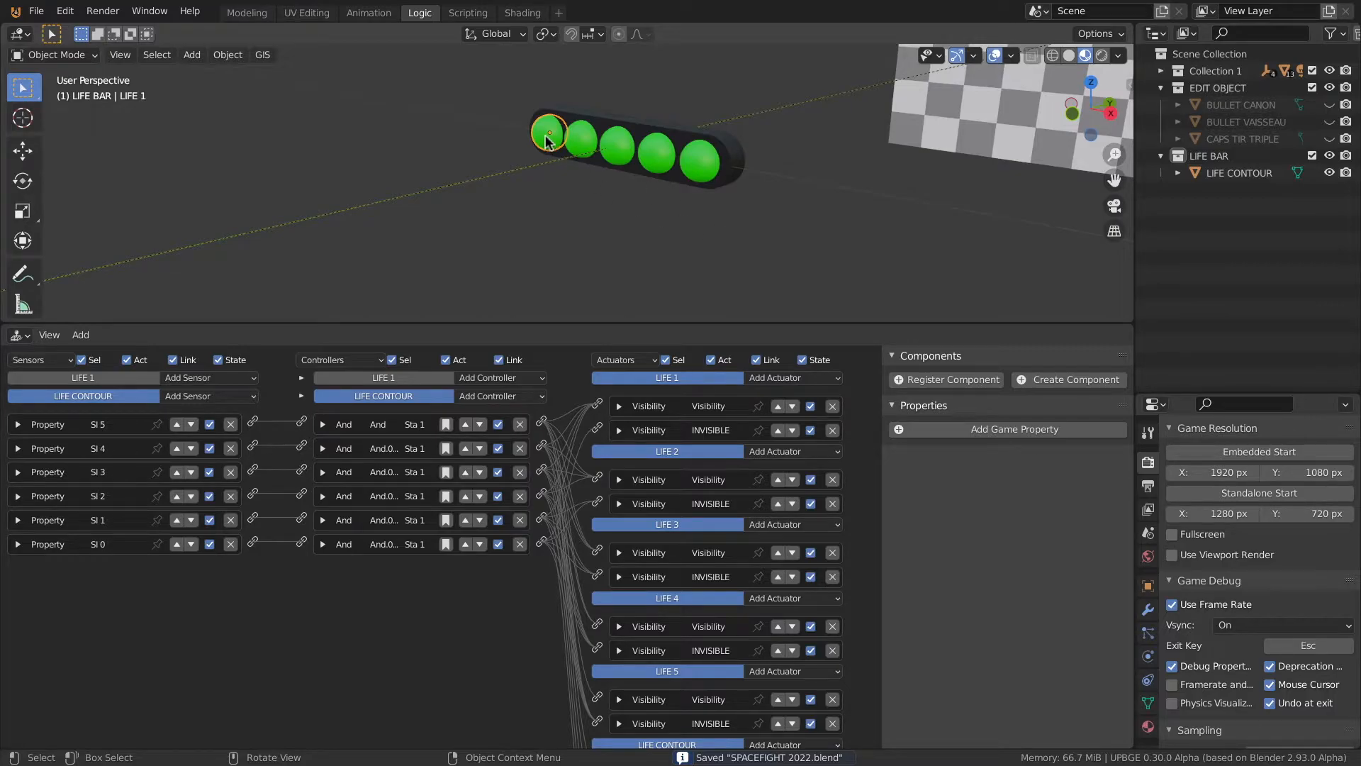
# Enlarge the logic editor and set LIFE CONTOUR's Action.004 actuator to Loop Stop with start frame 1
pyautogui.moveTo(567, 324); pyautogui.dragTo(567, 214)
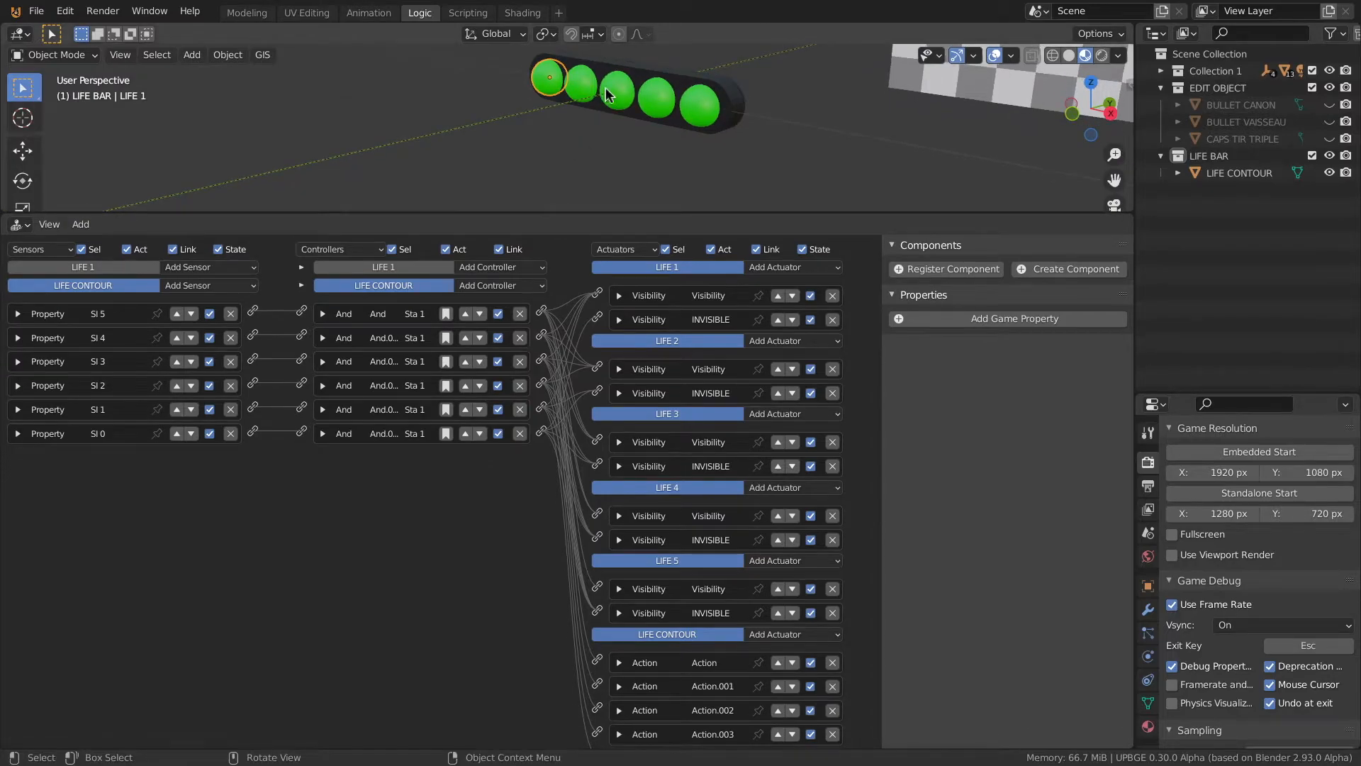
pyautogui.click(609, 71)
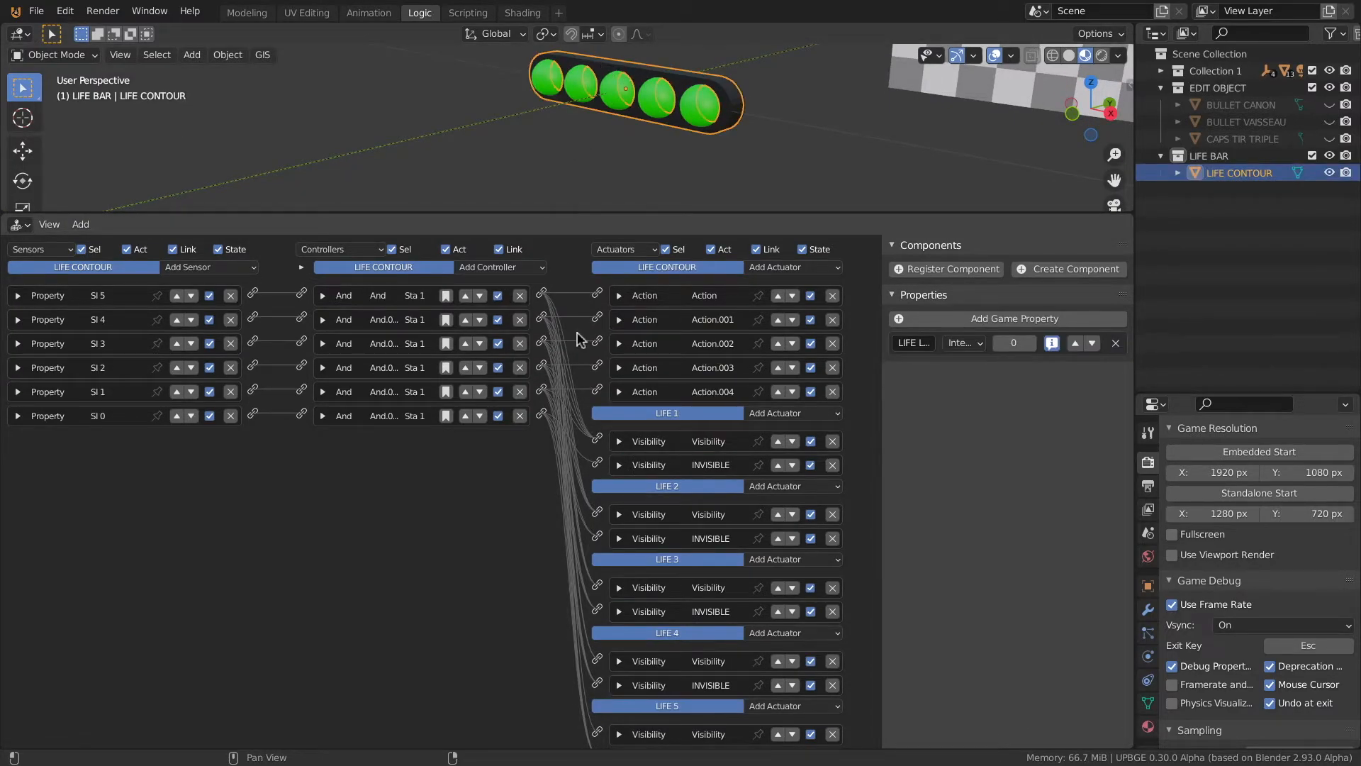
pyautogui.click(630, 393)
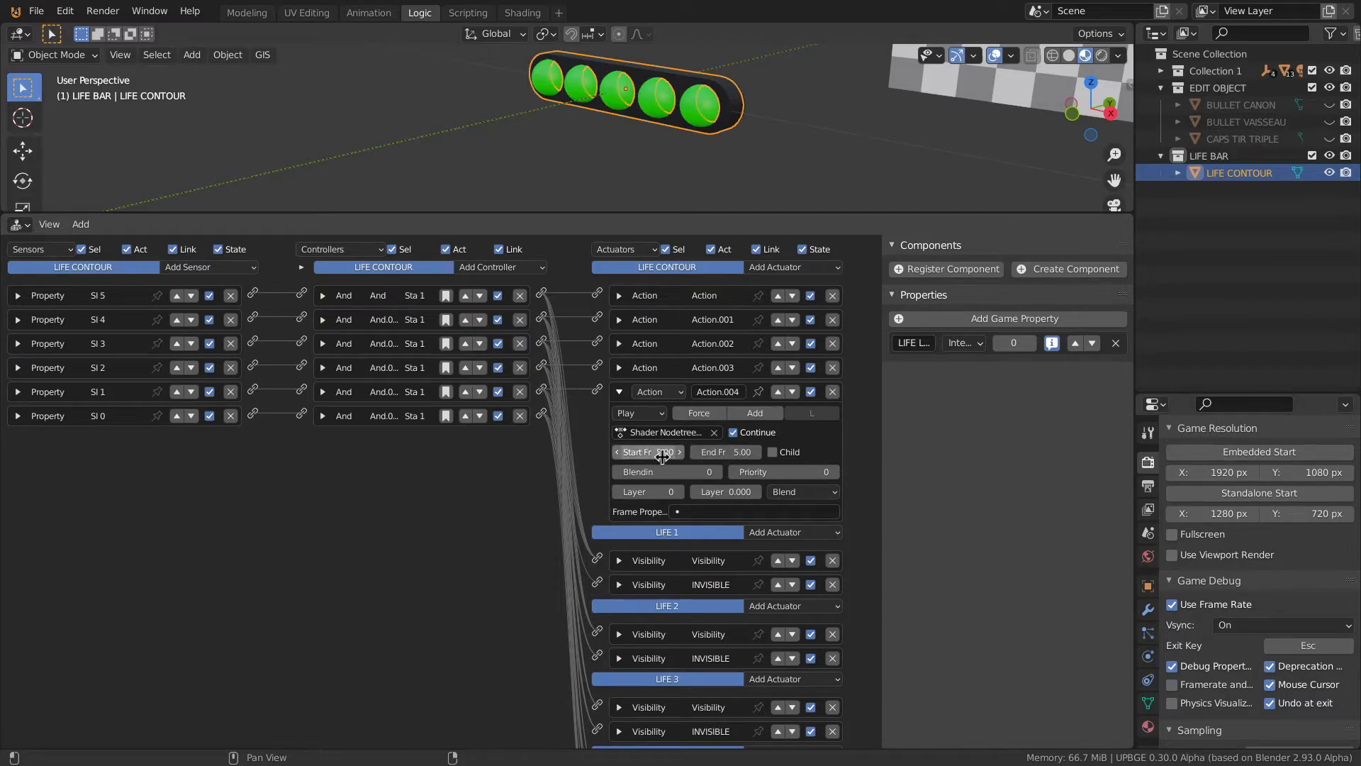
pyautogui.click(660, 417)
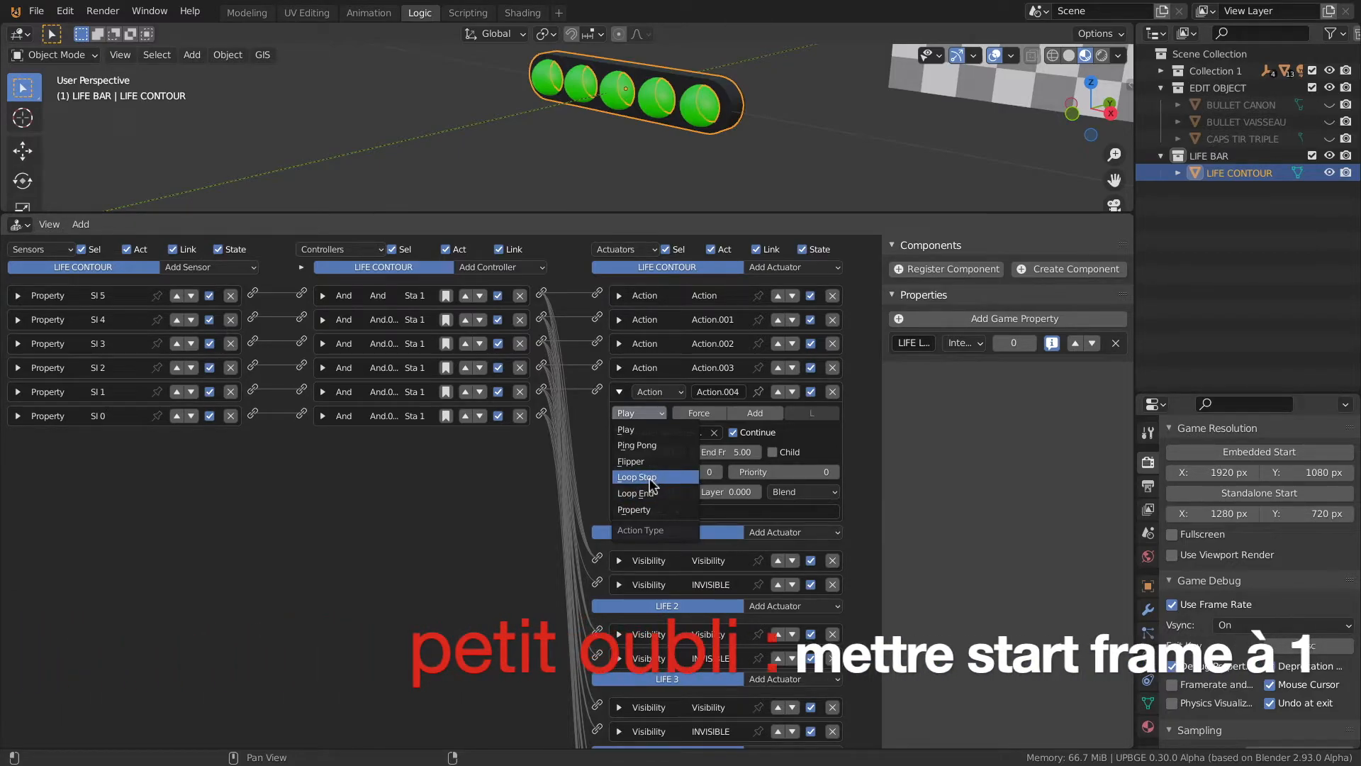
pyautogui.click(635, 461)
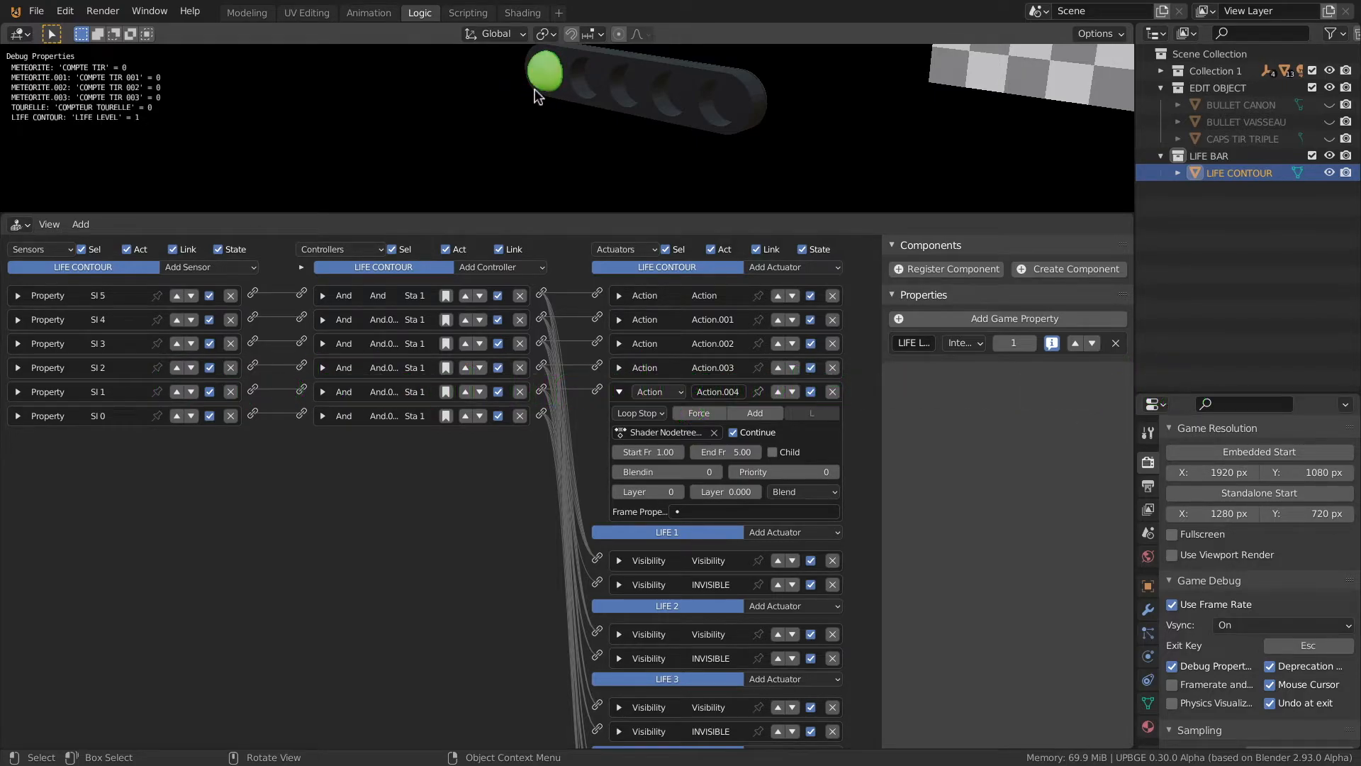
# Rerun the game to examine the color animation of the remaining sphere at life level 1
pyautogui.press('Escape')
pyautogui.press('p')
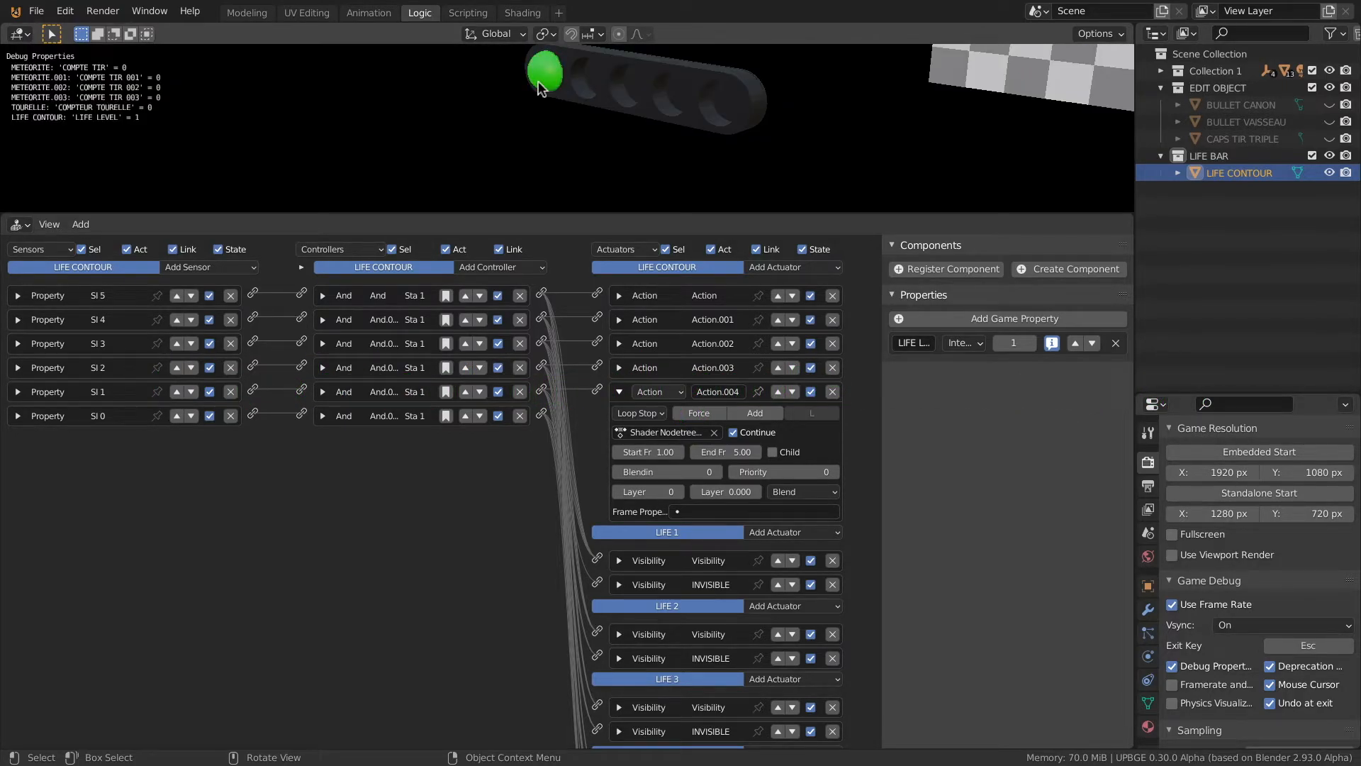
pyautogui.press('Escape')
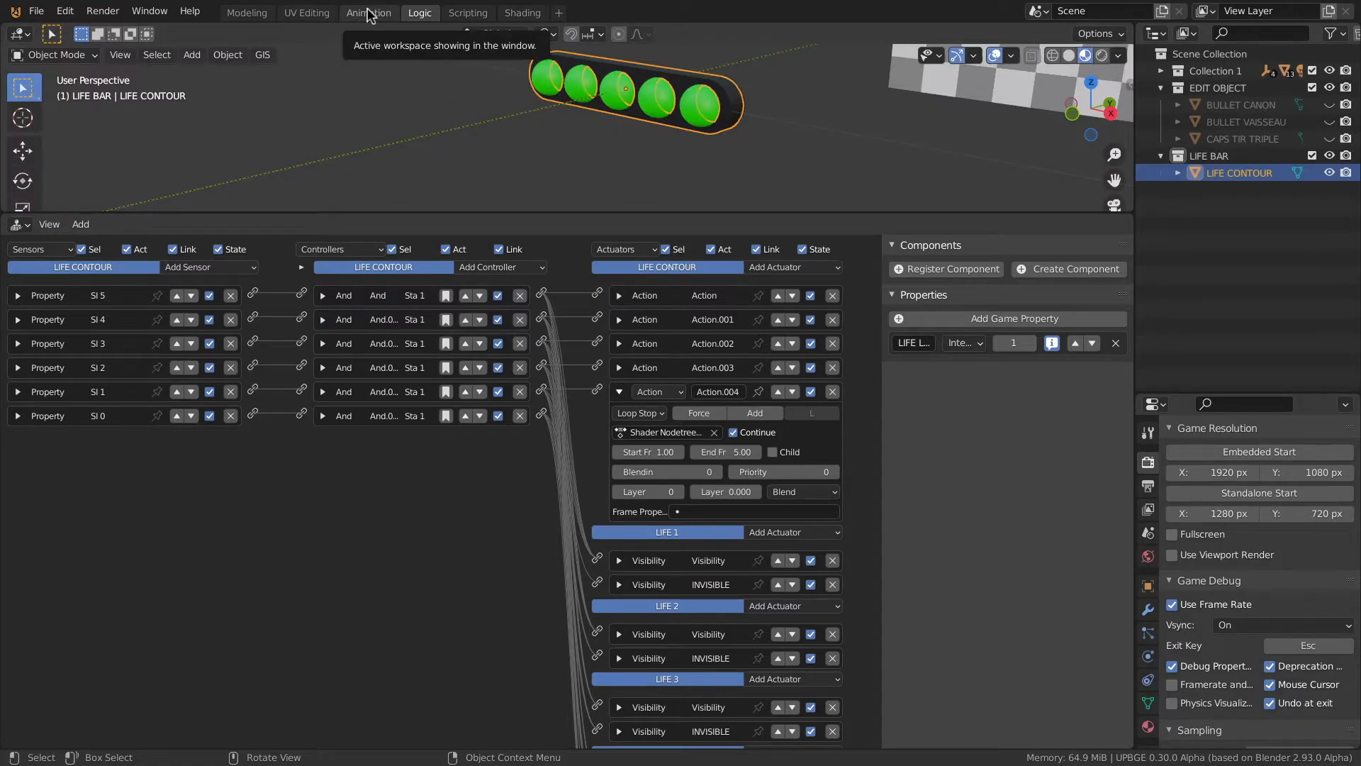
# Scale all of LIFE CONTOUR's material color keyframes by a factor of 4 in time, starting from frame 1
pyautogui.click(369, 14)
pyautogui.moveTo(576, 268); pyautogui.dragTo(428, 194, button='middle')
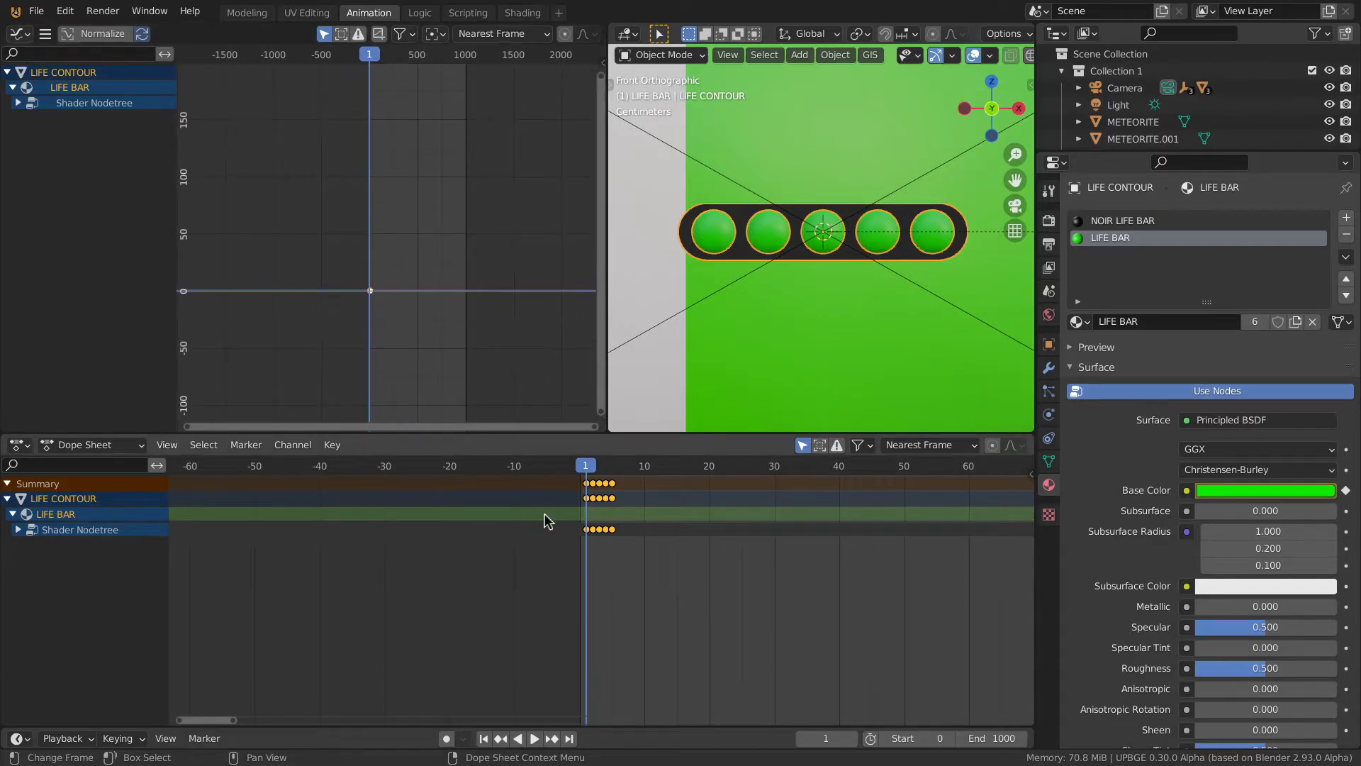
pyautogui.scroll(4, 601, 516)
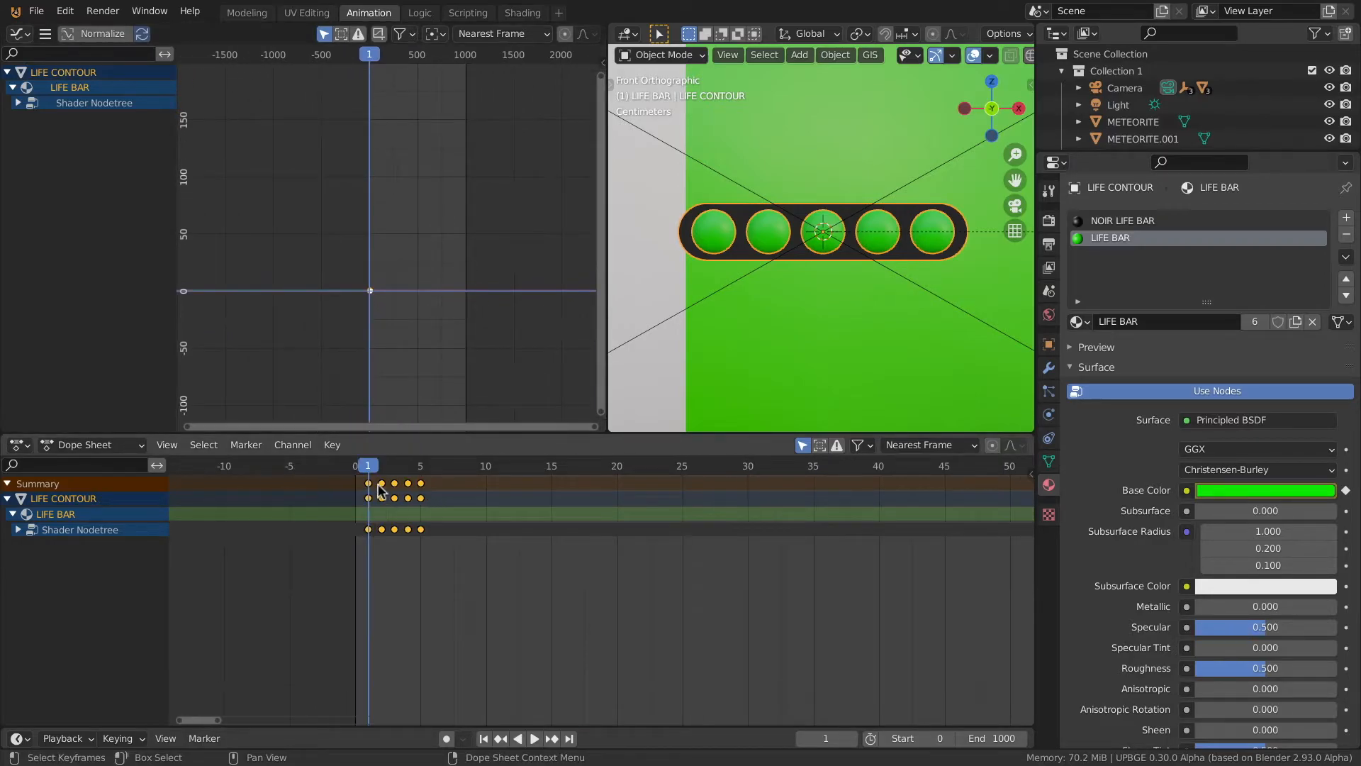
pyautogui.moveTo(364, 483); pyautogui.dragTo(483, 544)
pyautogui.write('s4')
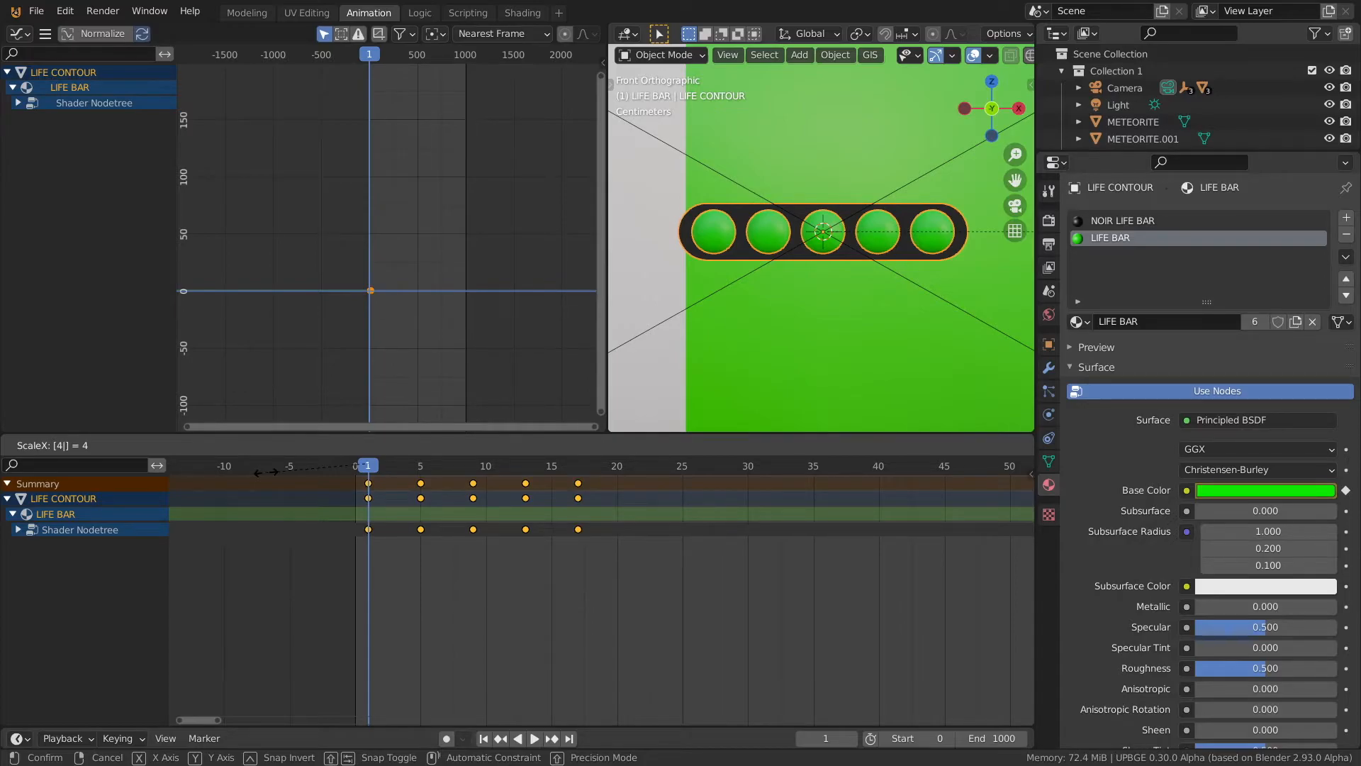
pyautogui.press('Return')
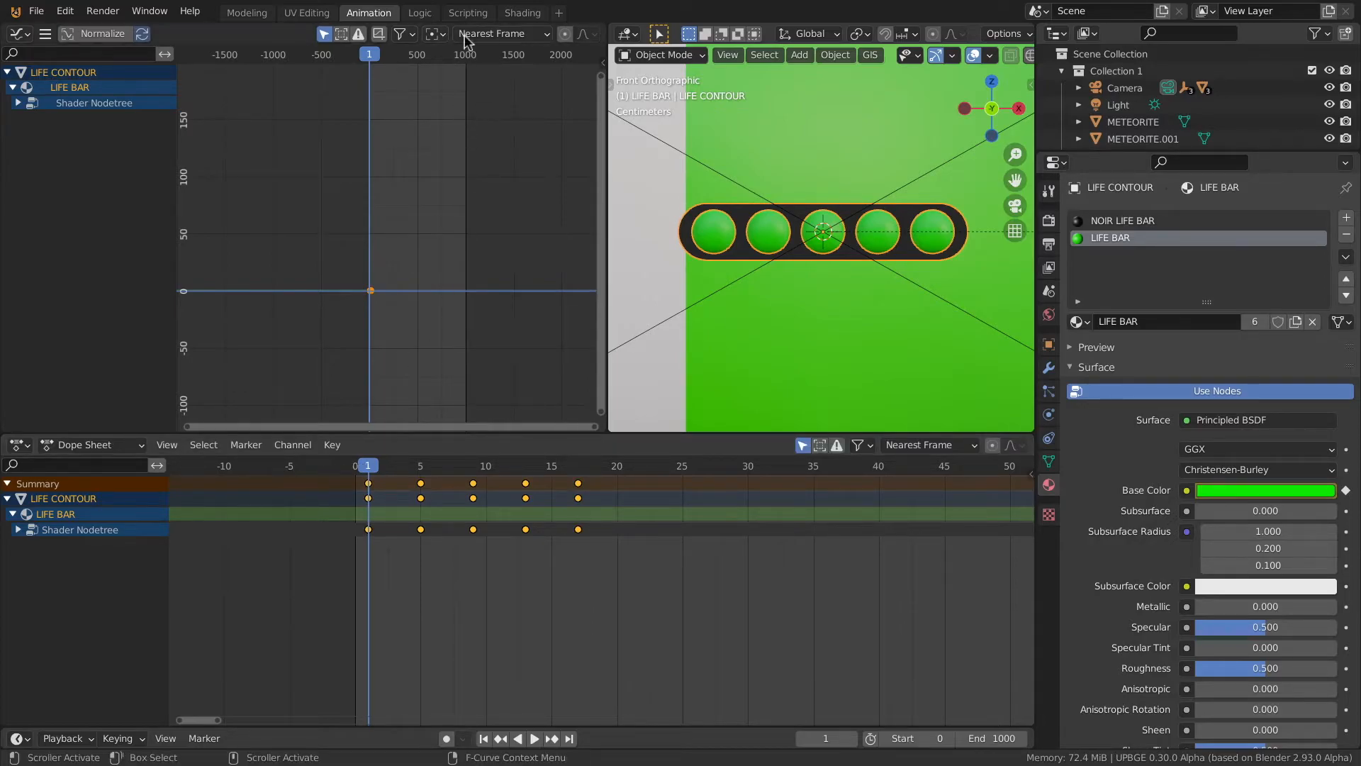
# Set the Action.001 actuator's start and end frames to 5 to match the second rescaled keyframe
pyautogui.click(432, 15)
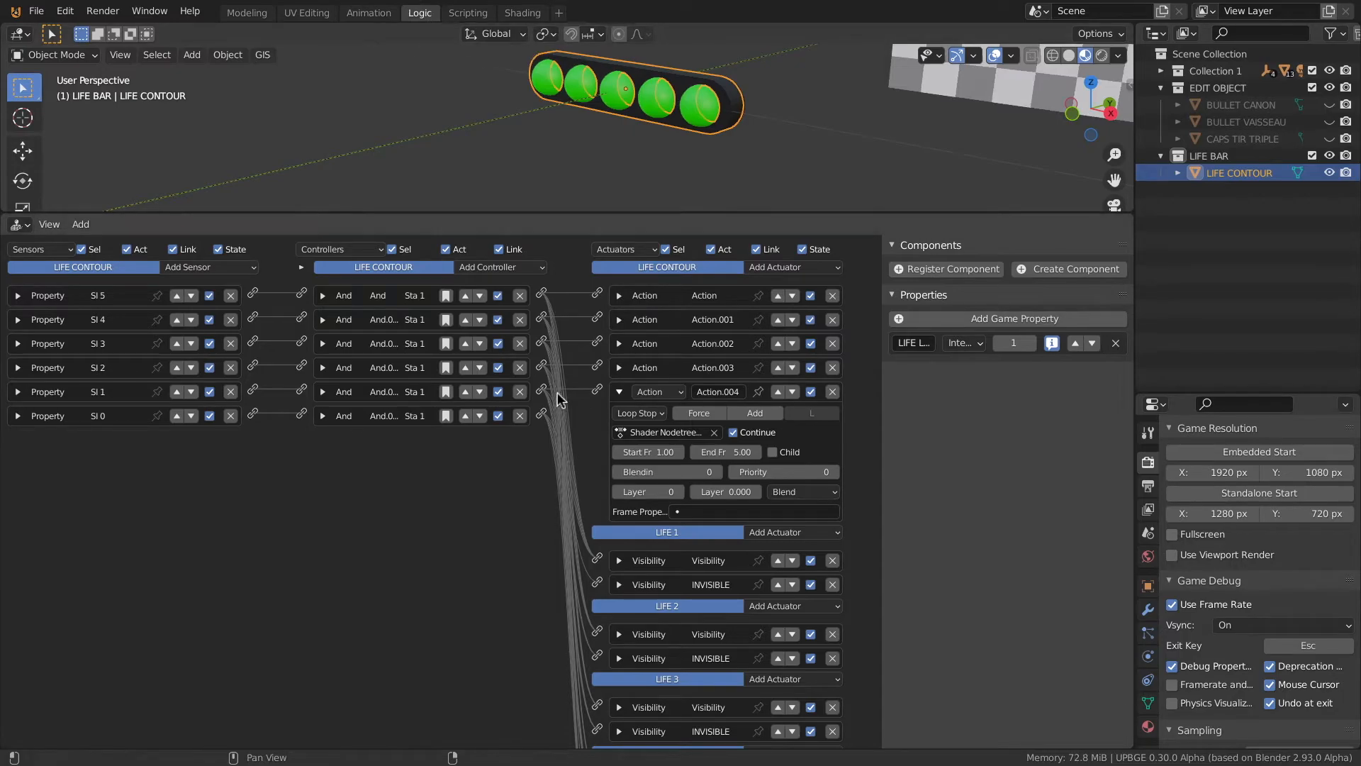
pyautogui.click(619, 319)
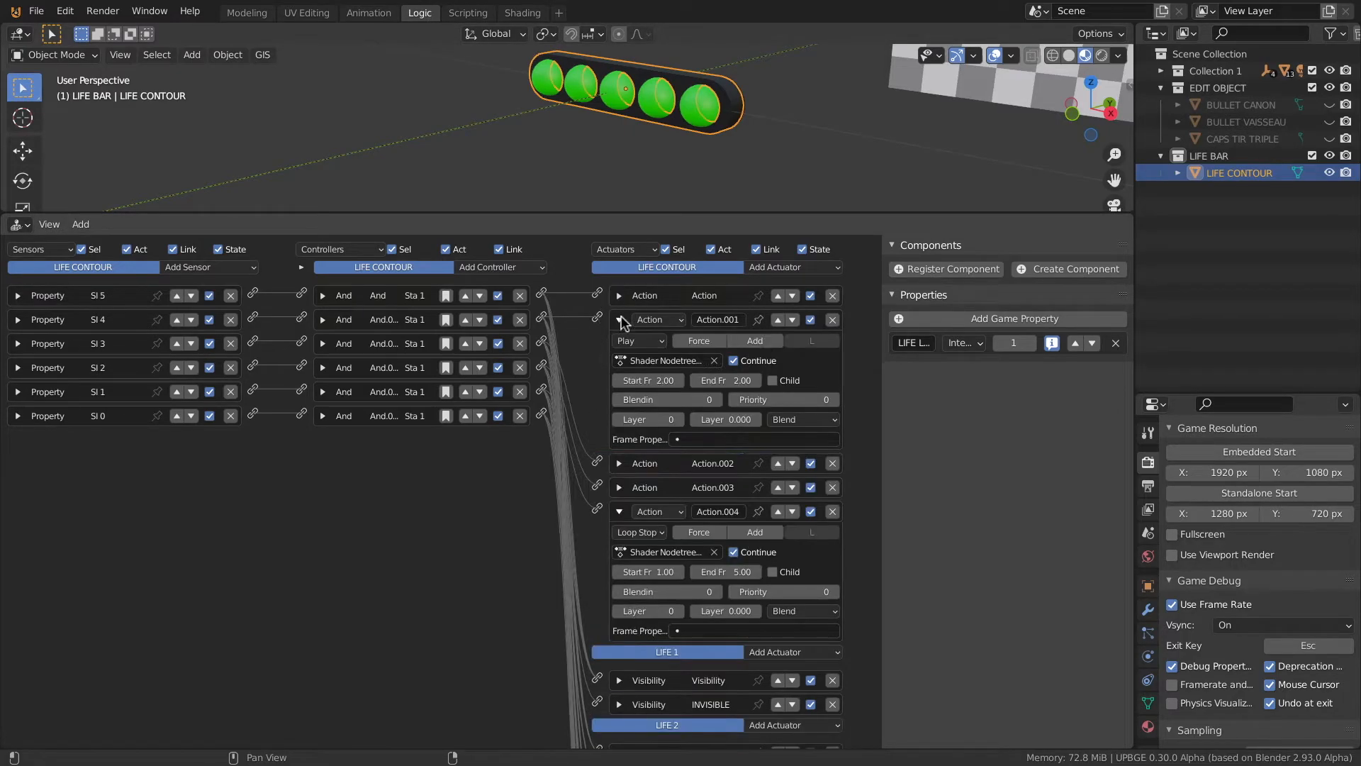
pyautogui.click(386, 14)
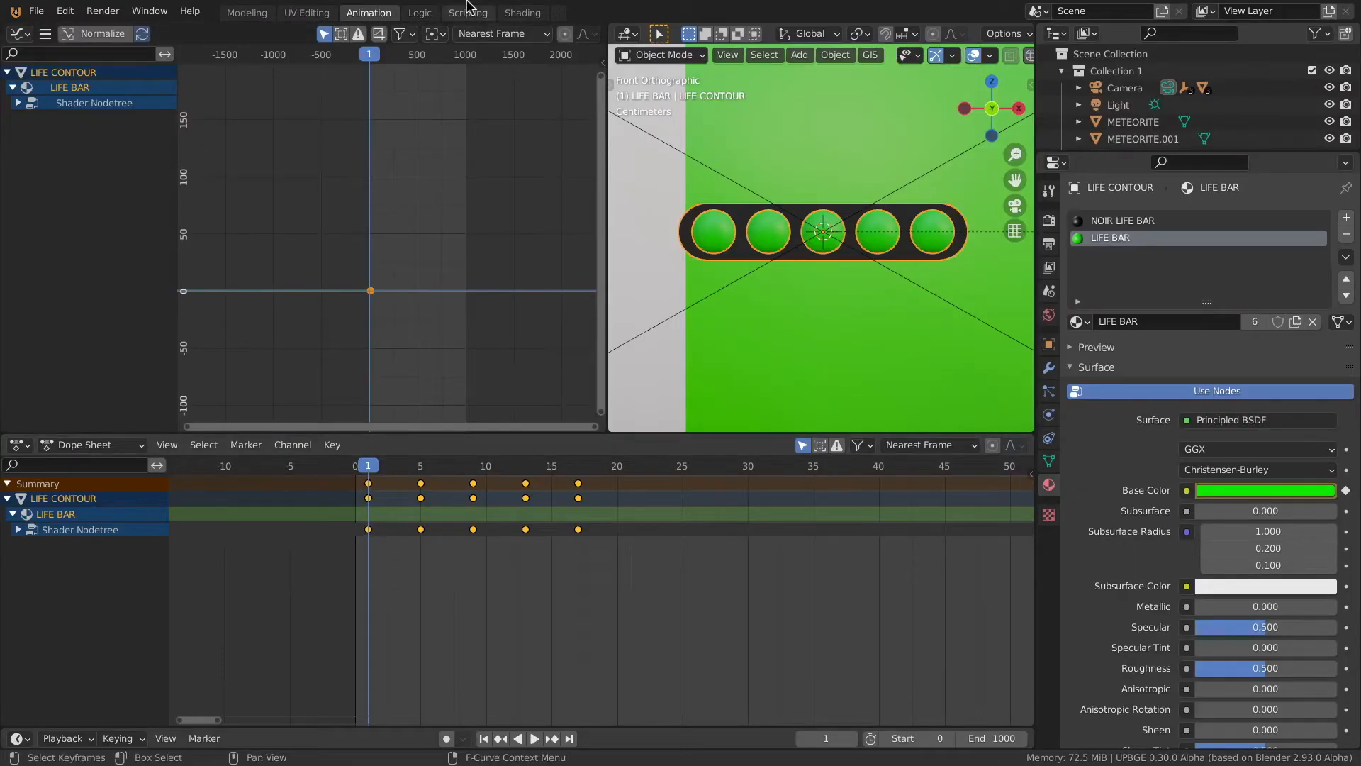
pyautogui.click(422, 13)
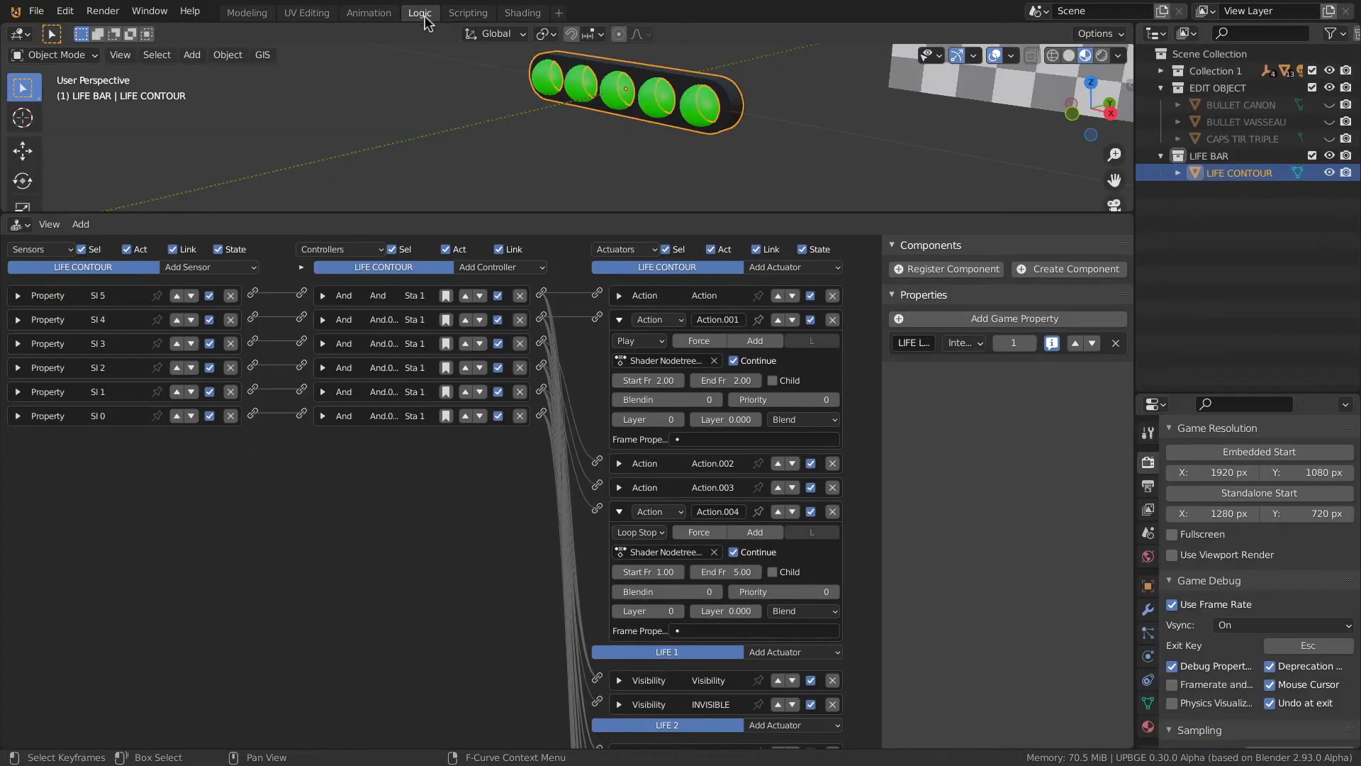
pyautogui.click(618, 294)
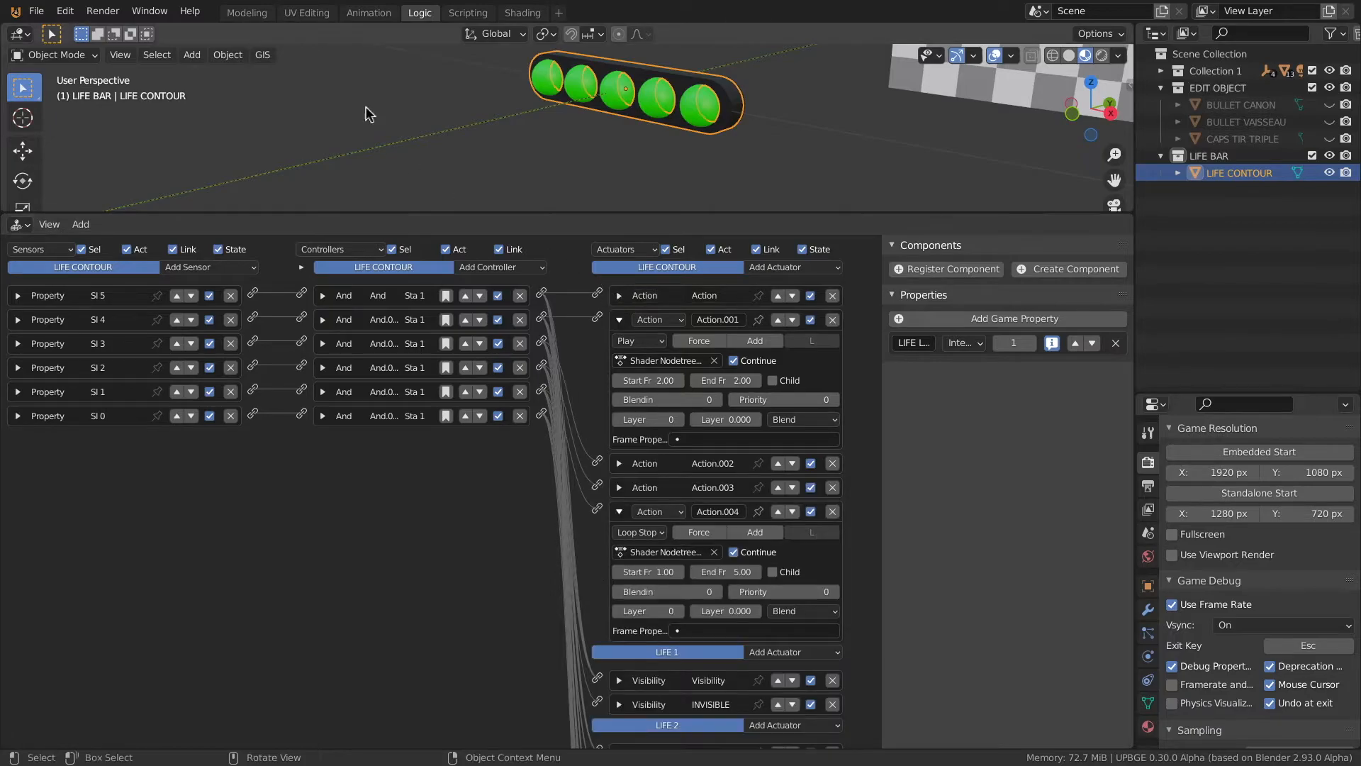
pyautogui.click(363, 14)
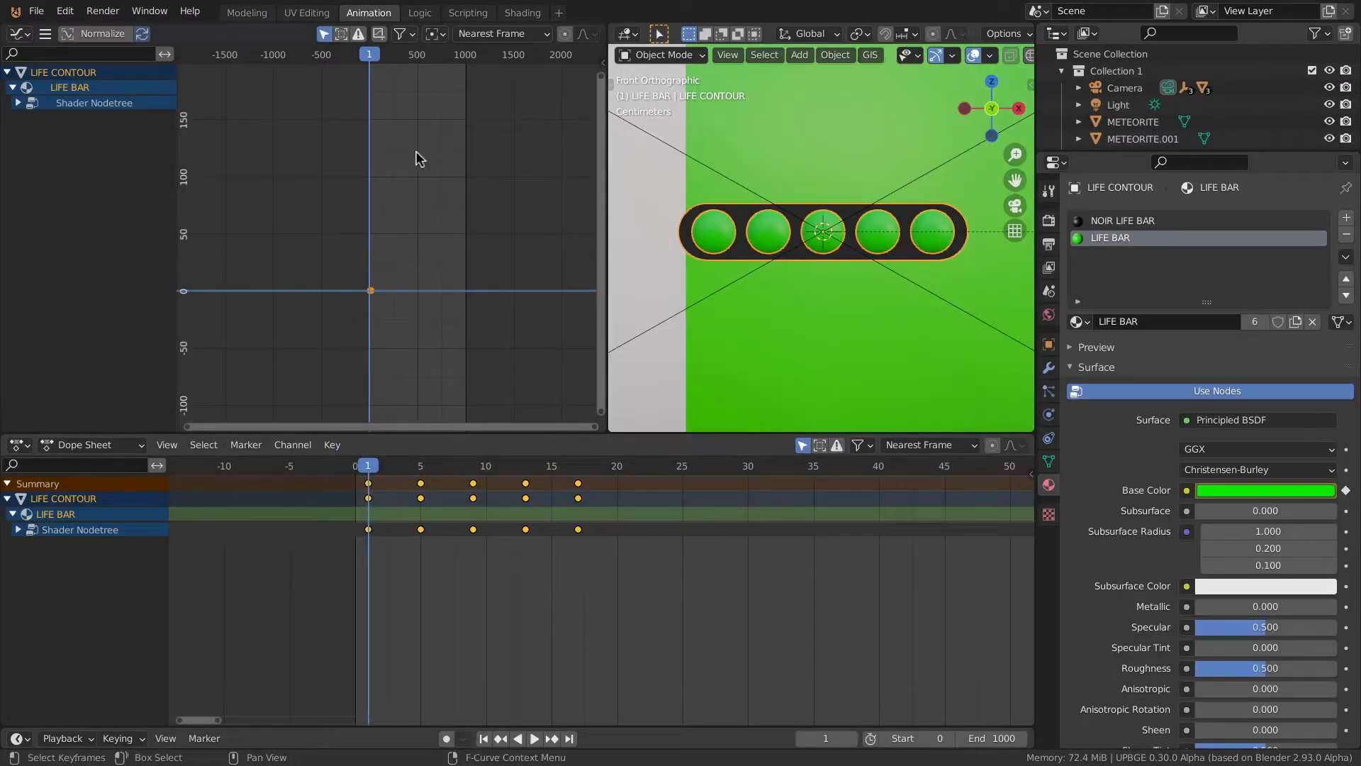
pyautogui.click(466, 13)
pyautogui.click(420, 13)
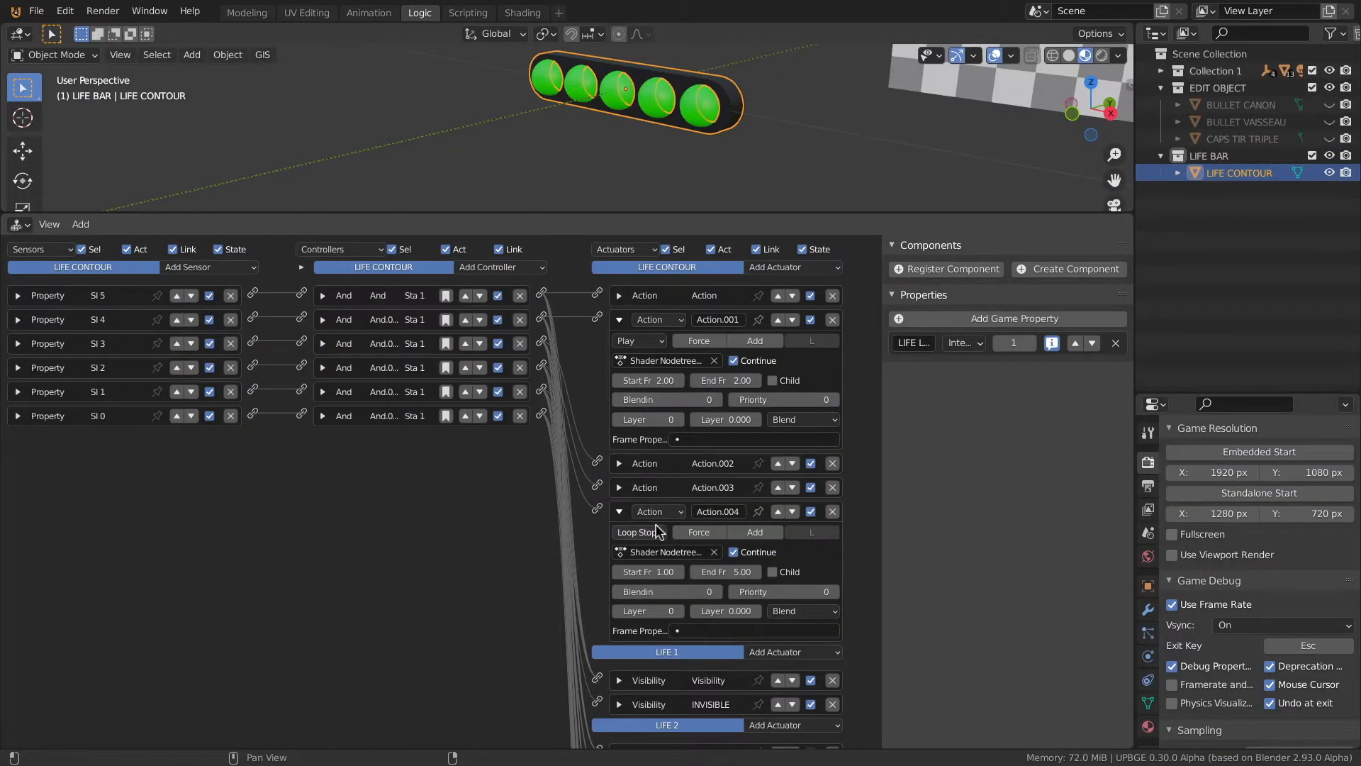
pyautogui.click(681, 382)
pyautogui.click(618, 383)
pyautogui.click(715, 381)
pyautogui.press('Return')
# Expand the Action.002 actuator and set its start frame to 9
pyautogui.click(619, 463)
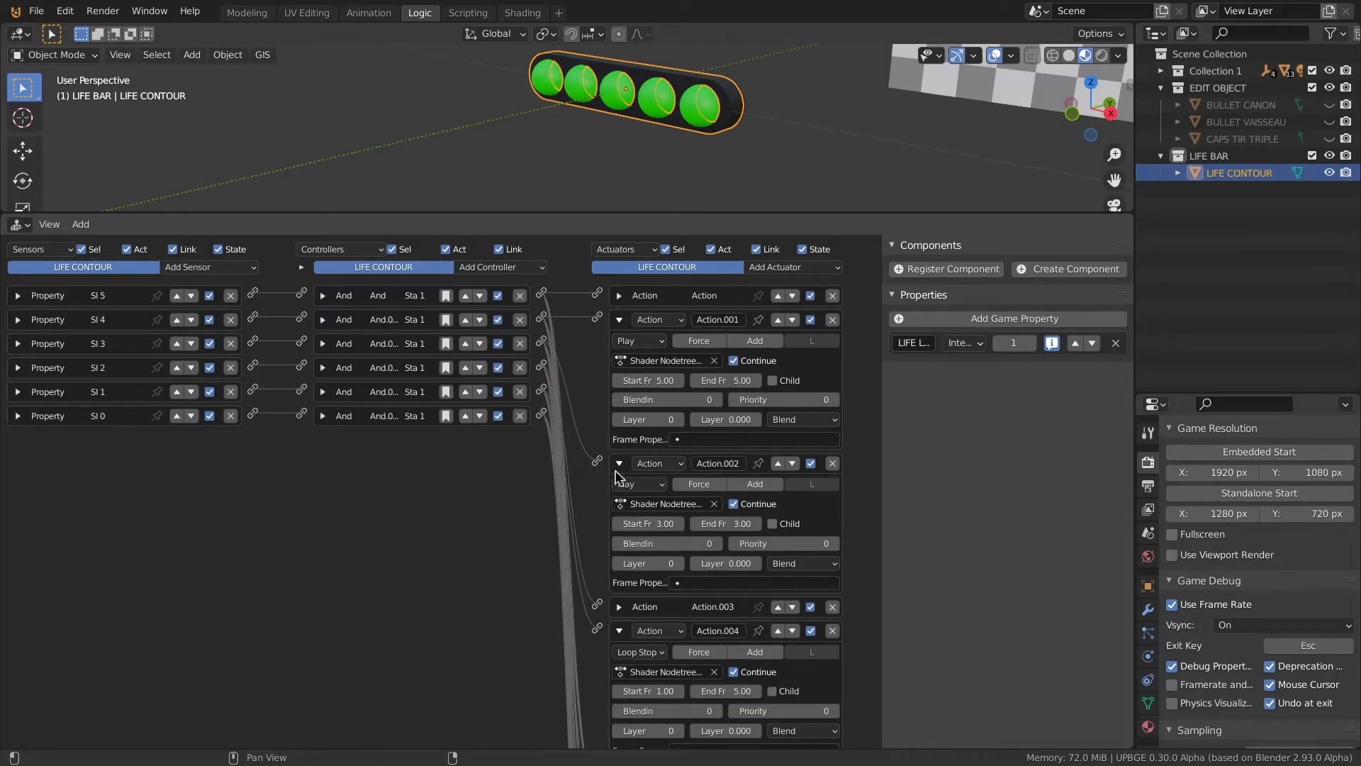
pyautogui.click(656, 525)
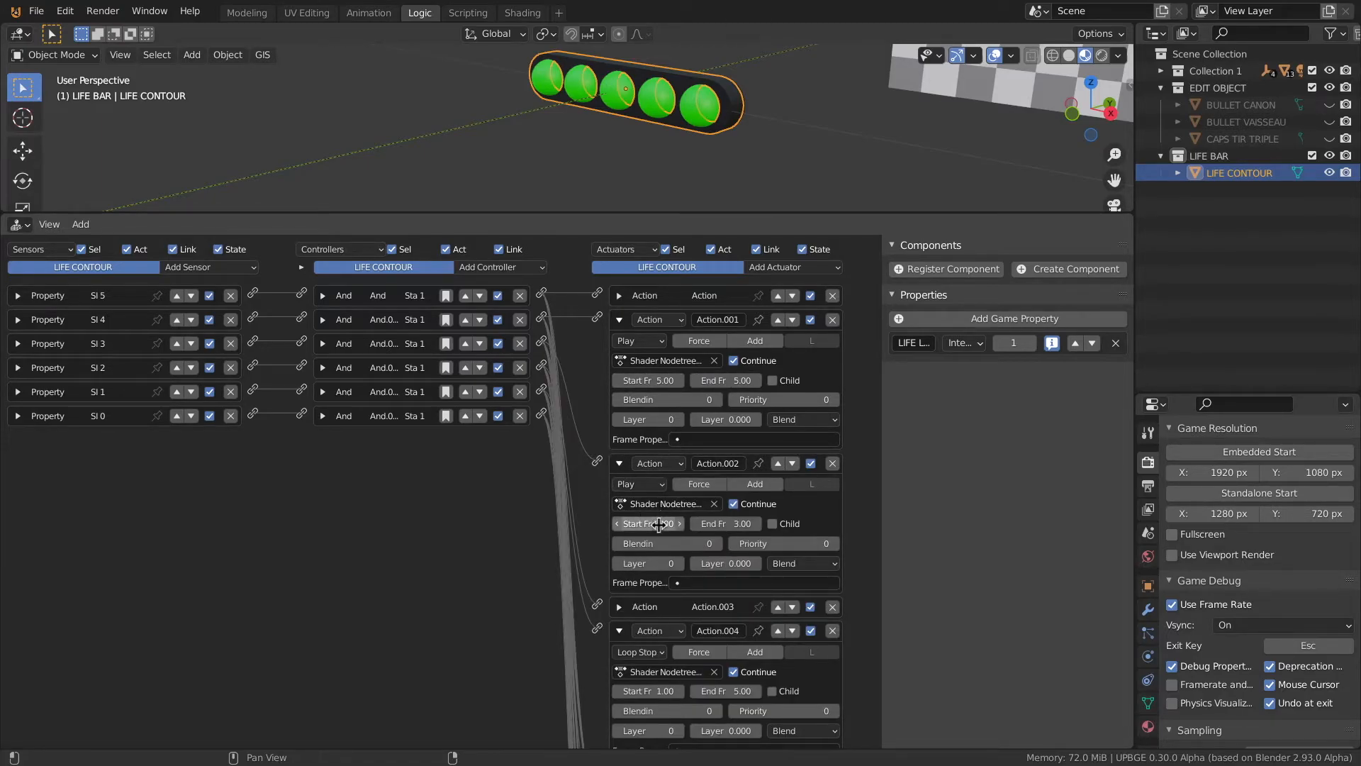
pyautogui.write('9')
pyautogui.press('Return')
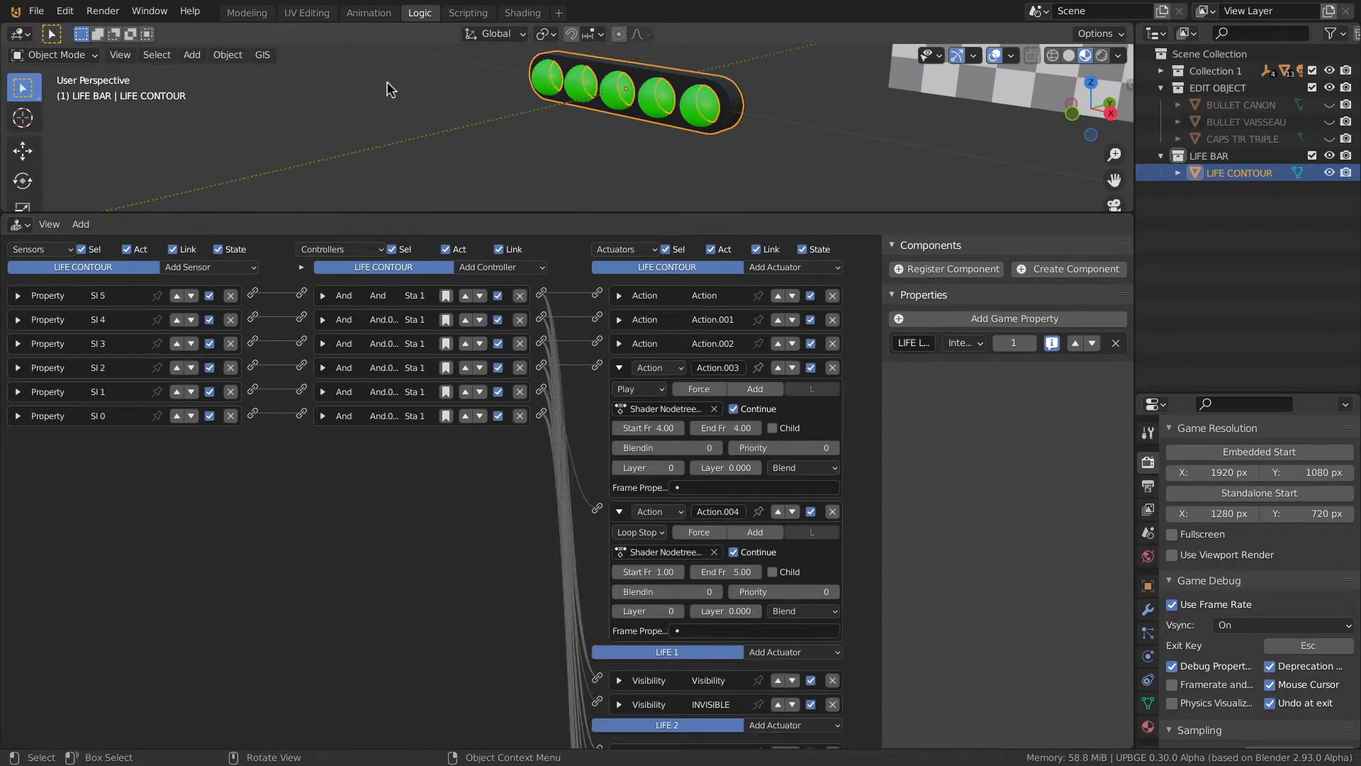
# Set the Action.003 actuator's start and end frames to 13 to match the fourth keyframe, and collapse it
pyautogui.click(369, 13)
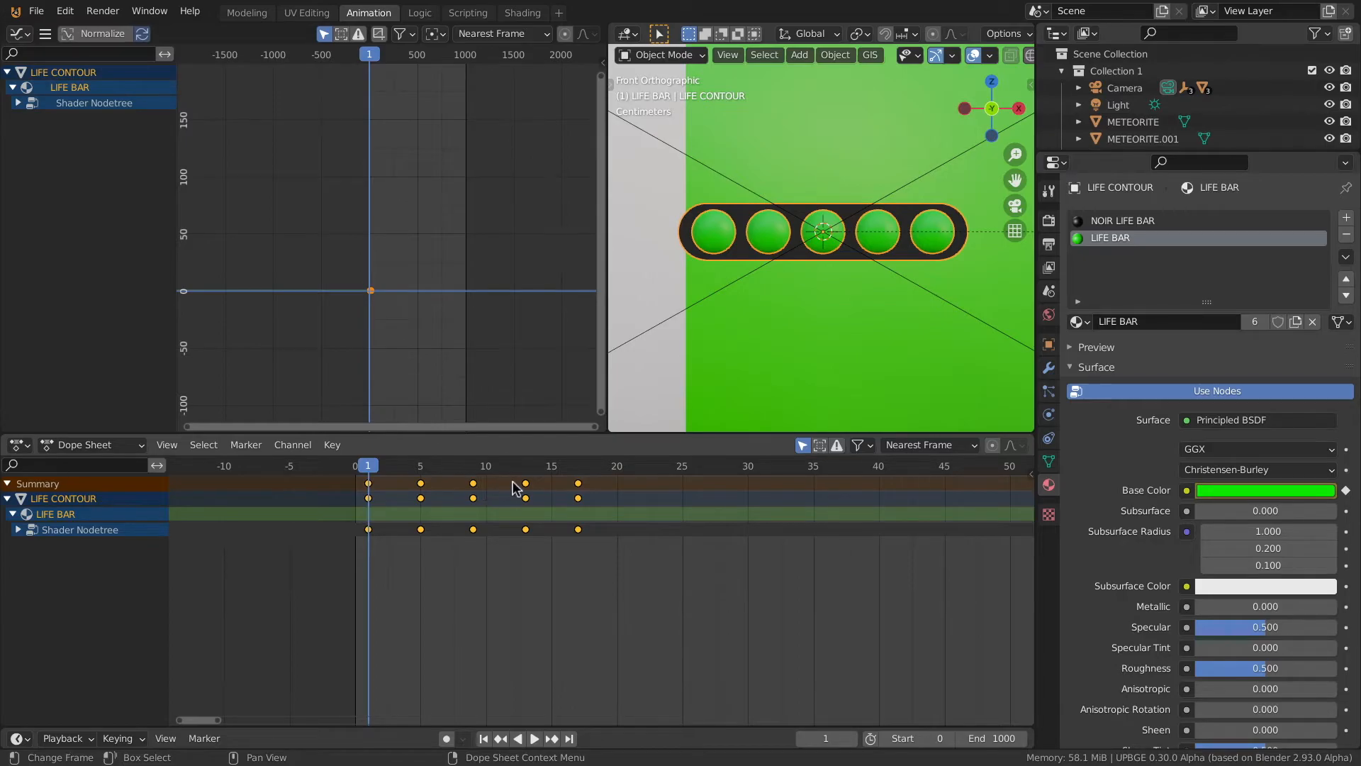
pyautogui.scroll(3, 511, 488)
pyautogui.click(419, 13)
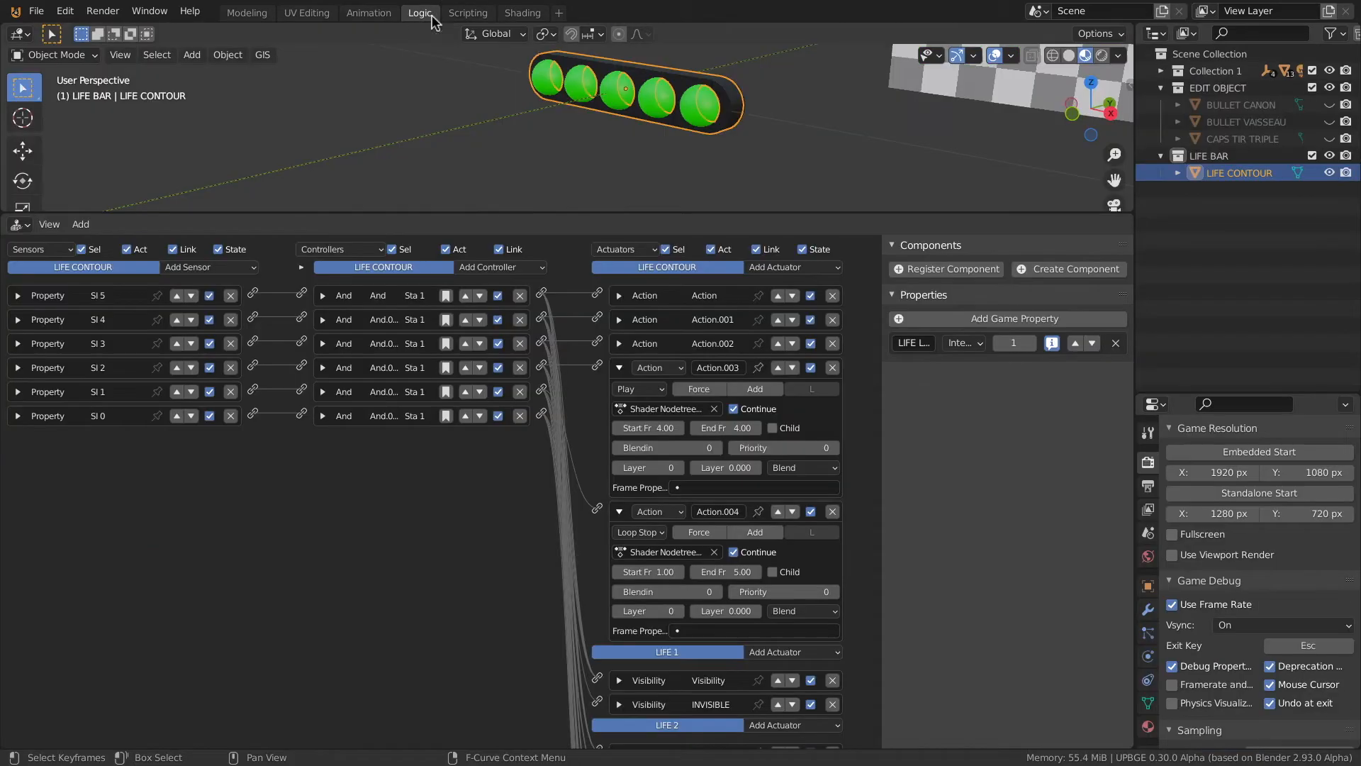
pyautogui.click(646, 428)
pyautogui.write('13')
pyautogui.press('Return')
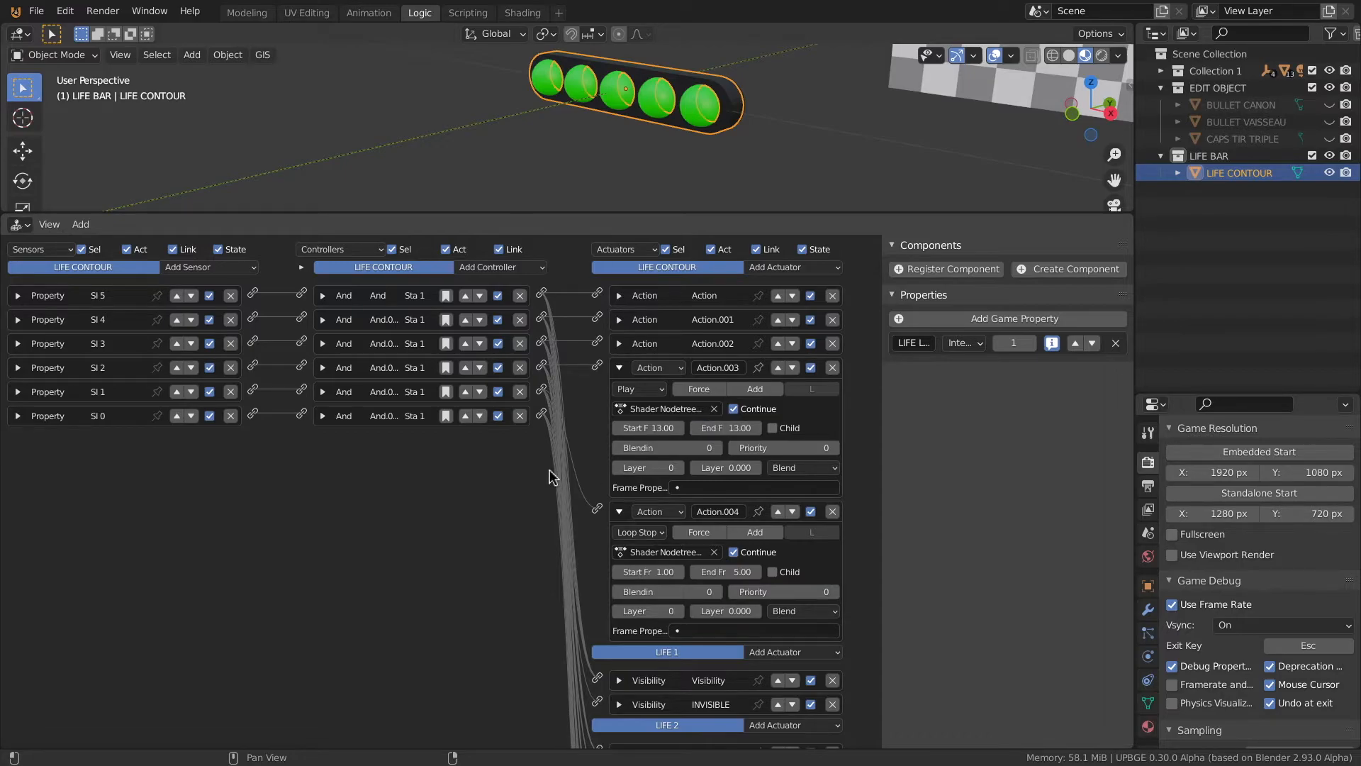
pyautogui.click(619, 367)
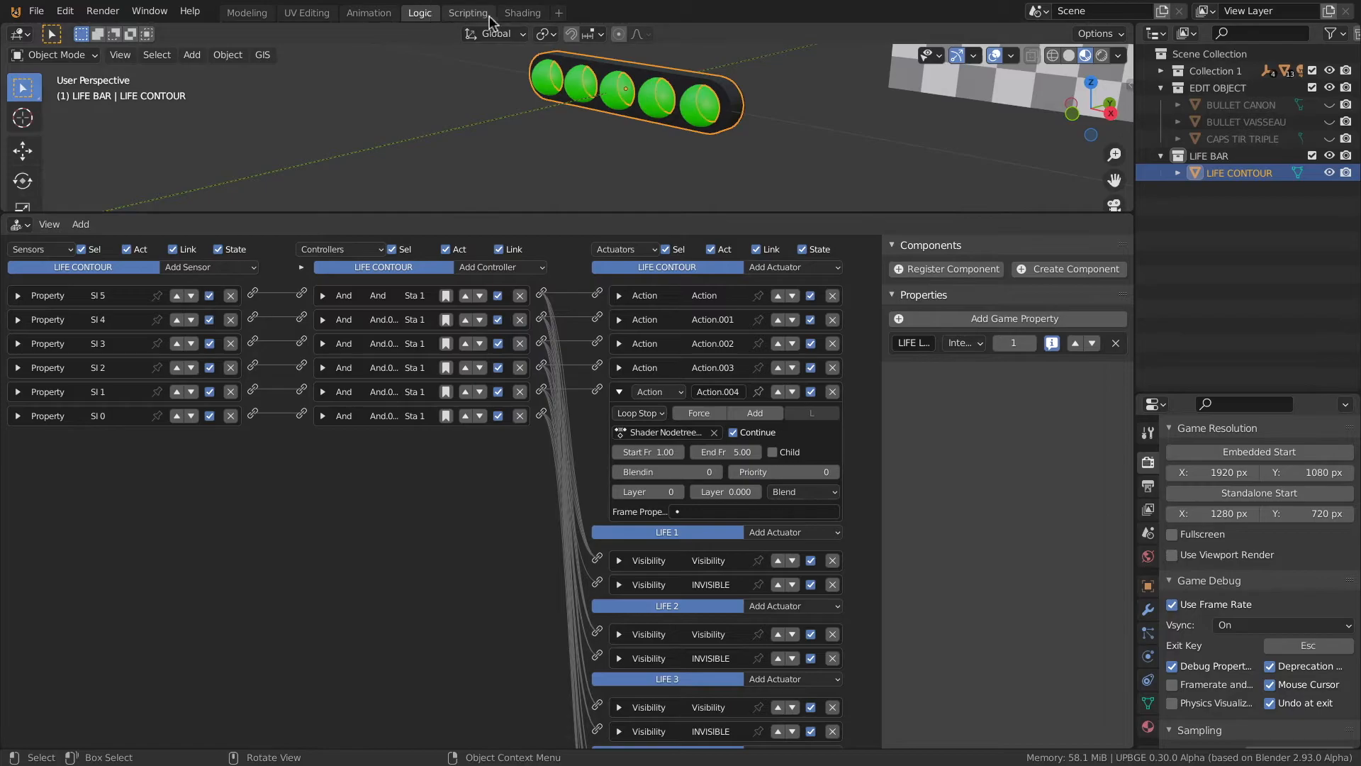
# Set the Action.004 actuator's end frame to 17 to match the last color keyframe
pyautogui.click(517, 14)
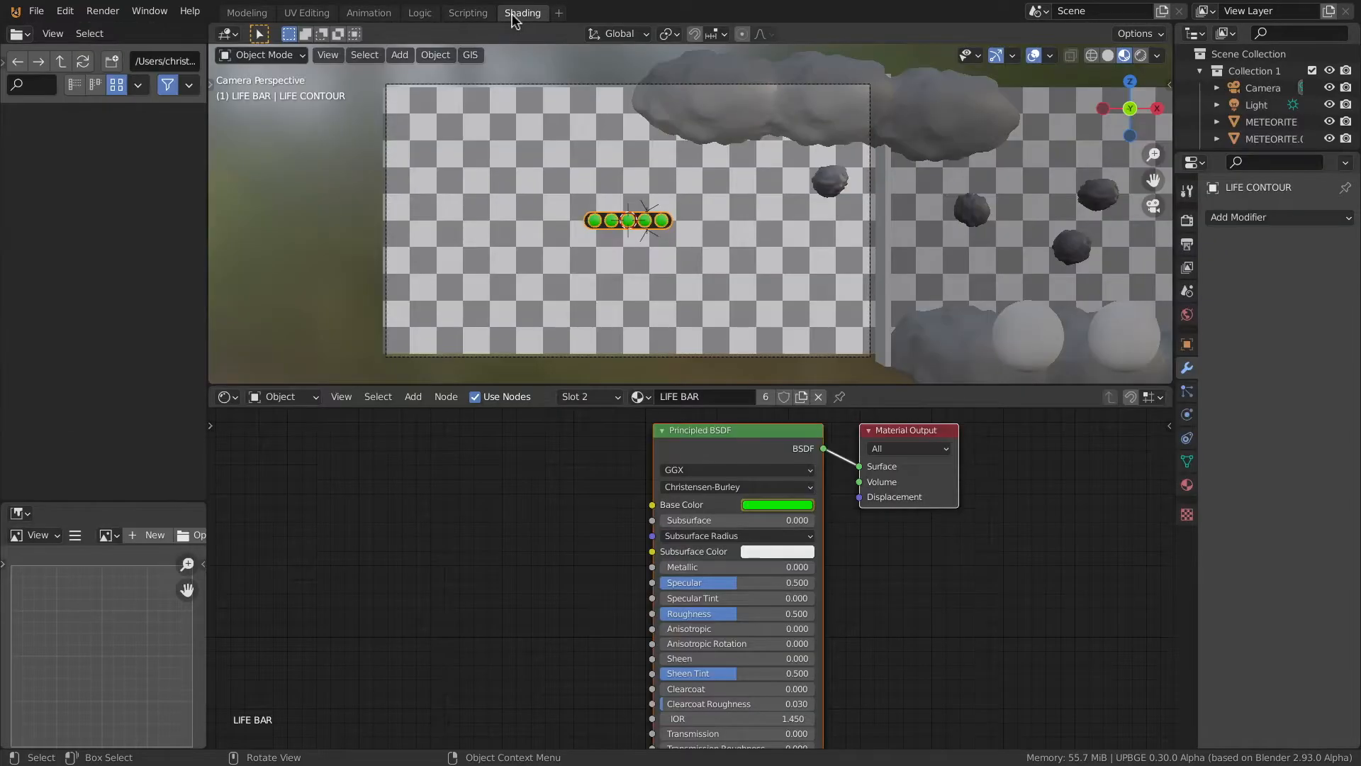
pyautogui.click(474, 16)
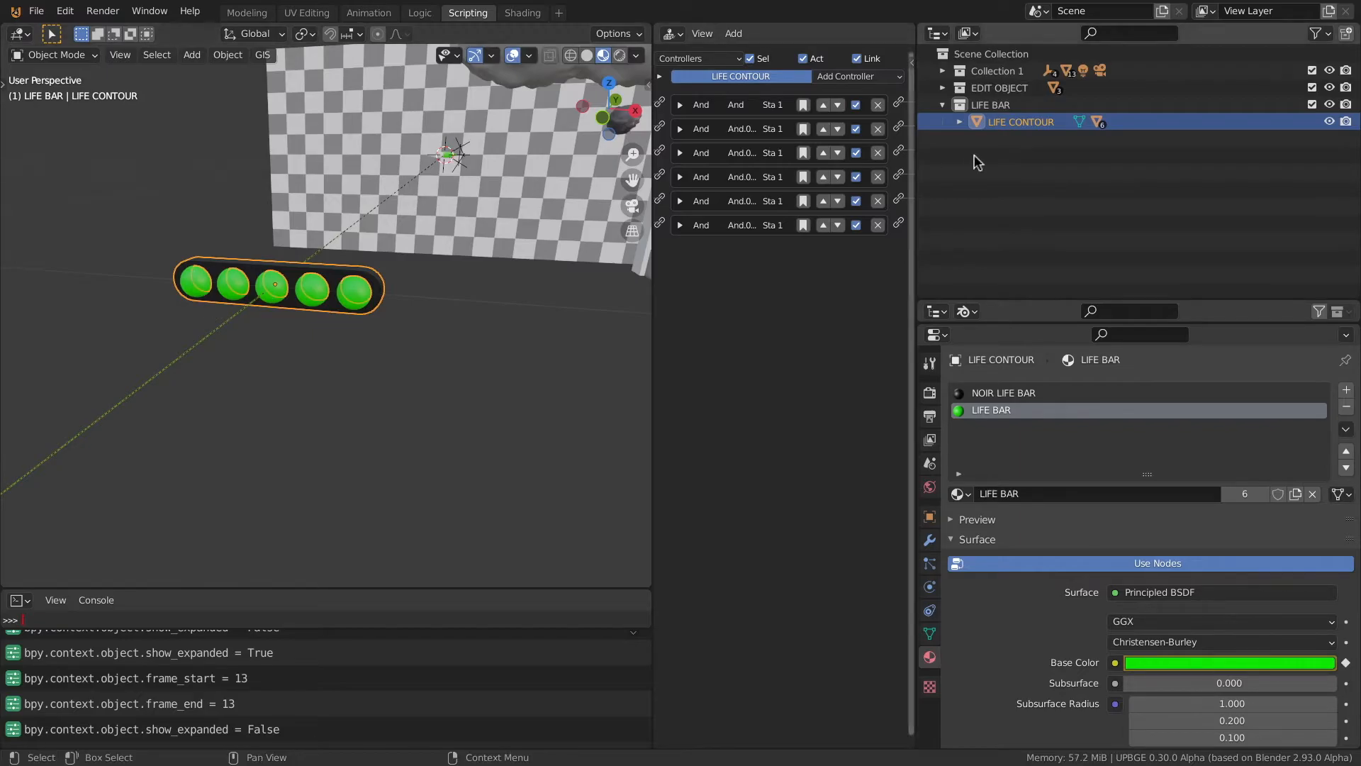
pyautogui.click(370, 14)
pyautogui.scroll(3, 608, 481)
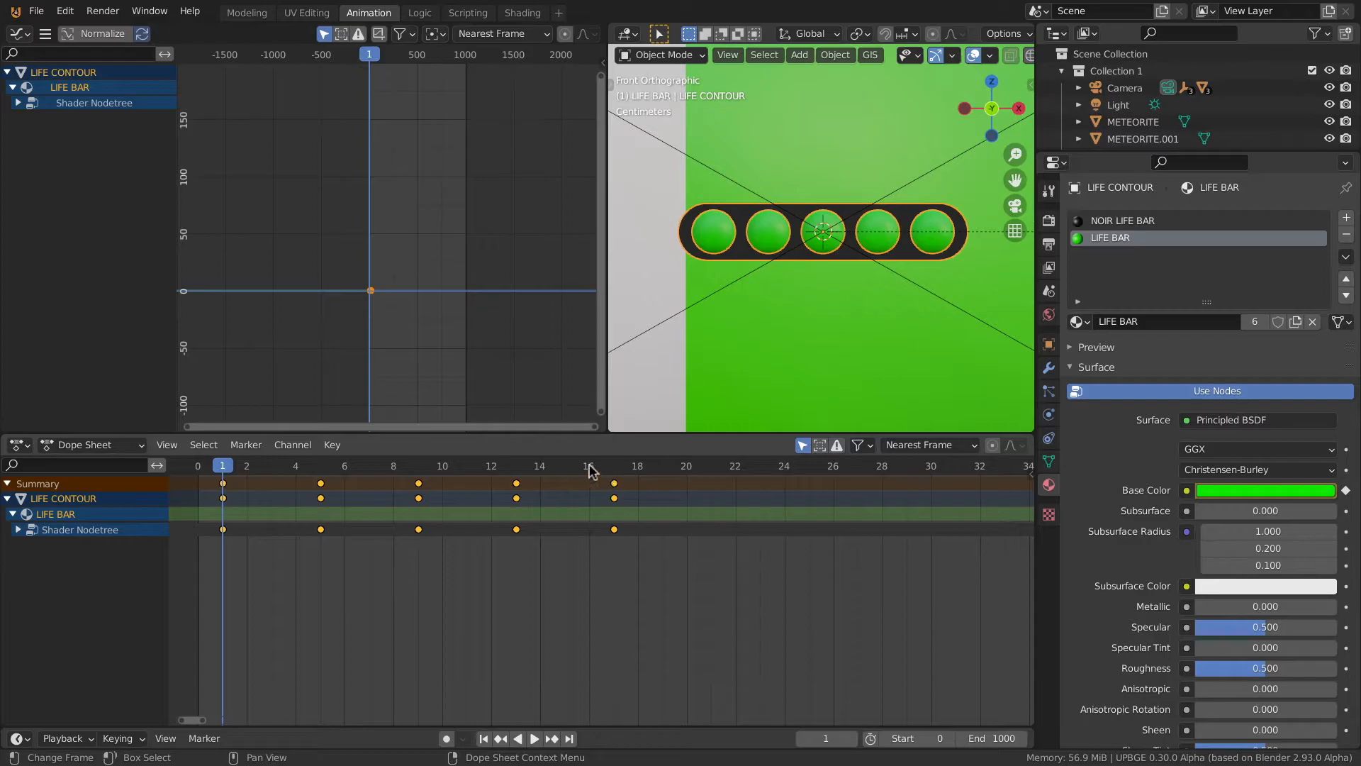
pyautogui.click(419, 13)
pyautogui.click(732, 452)
pyautogui.write('17')
pyautogui.press('Return')
# Enlarge the 3D viewport and run the game to examine the last sphere's color animation at life level 1
pyautogui.moveTo(684, 214); pyautogui.dragTo(701, 500)
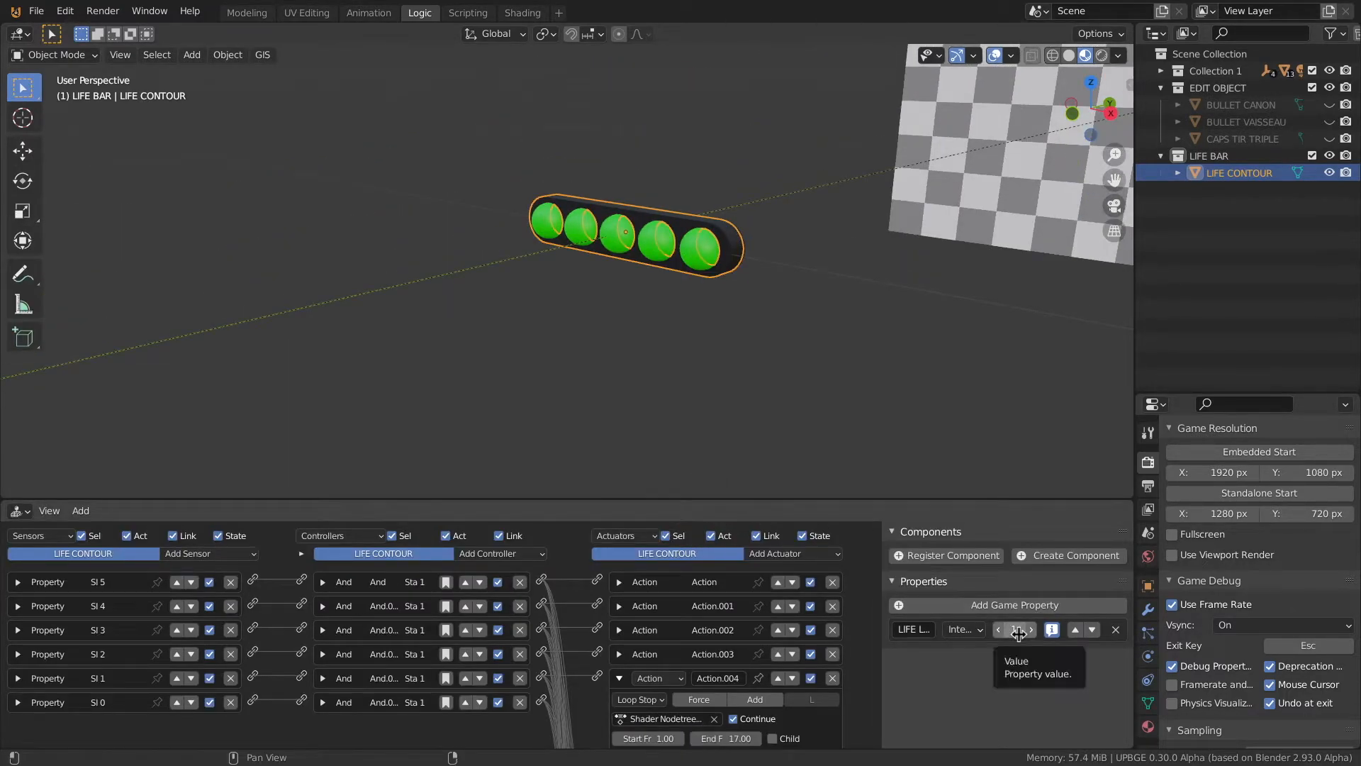
pyautogui.press('p')
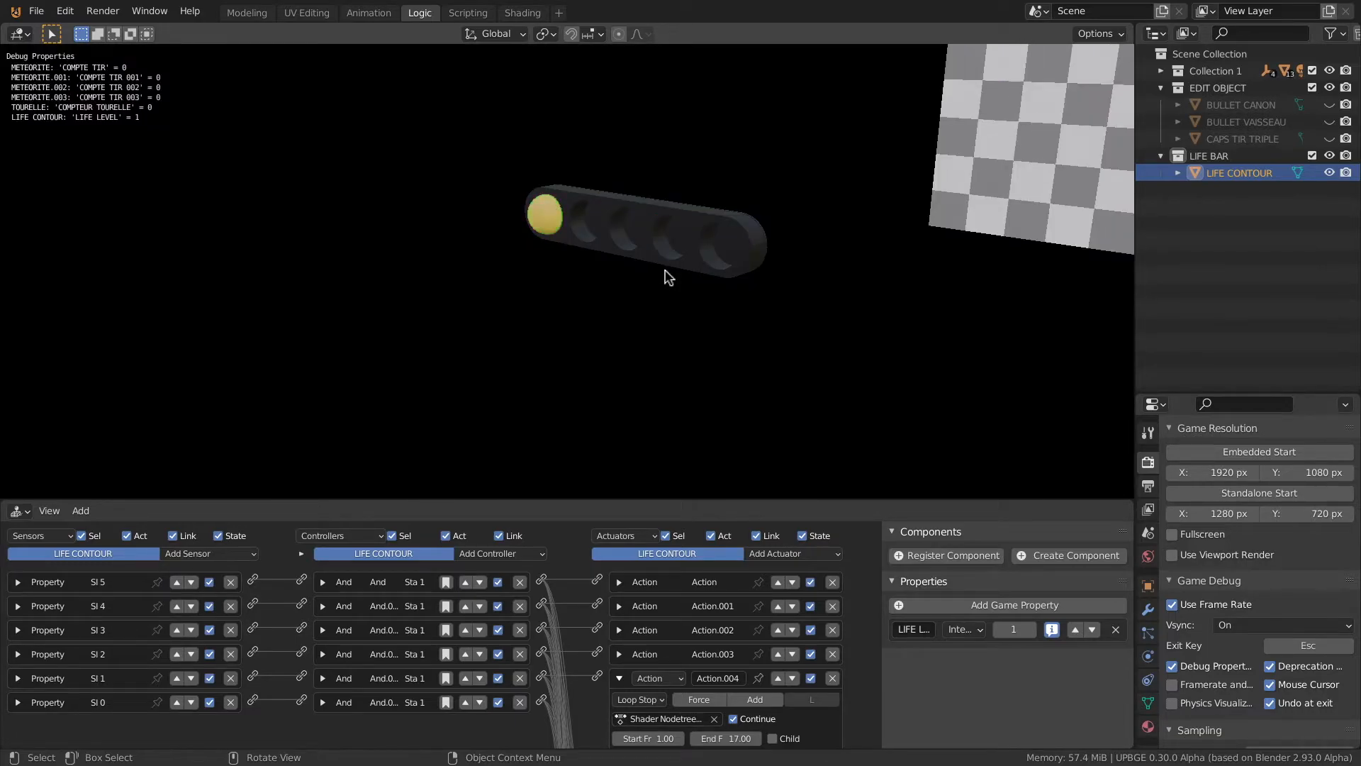
pyautogui.press('Escape')
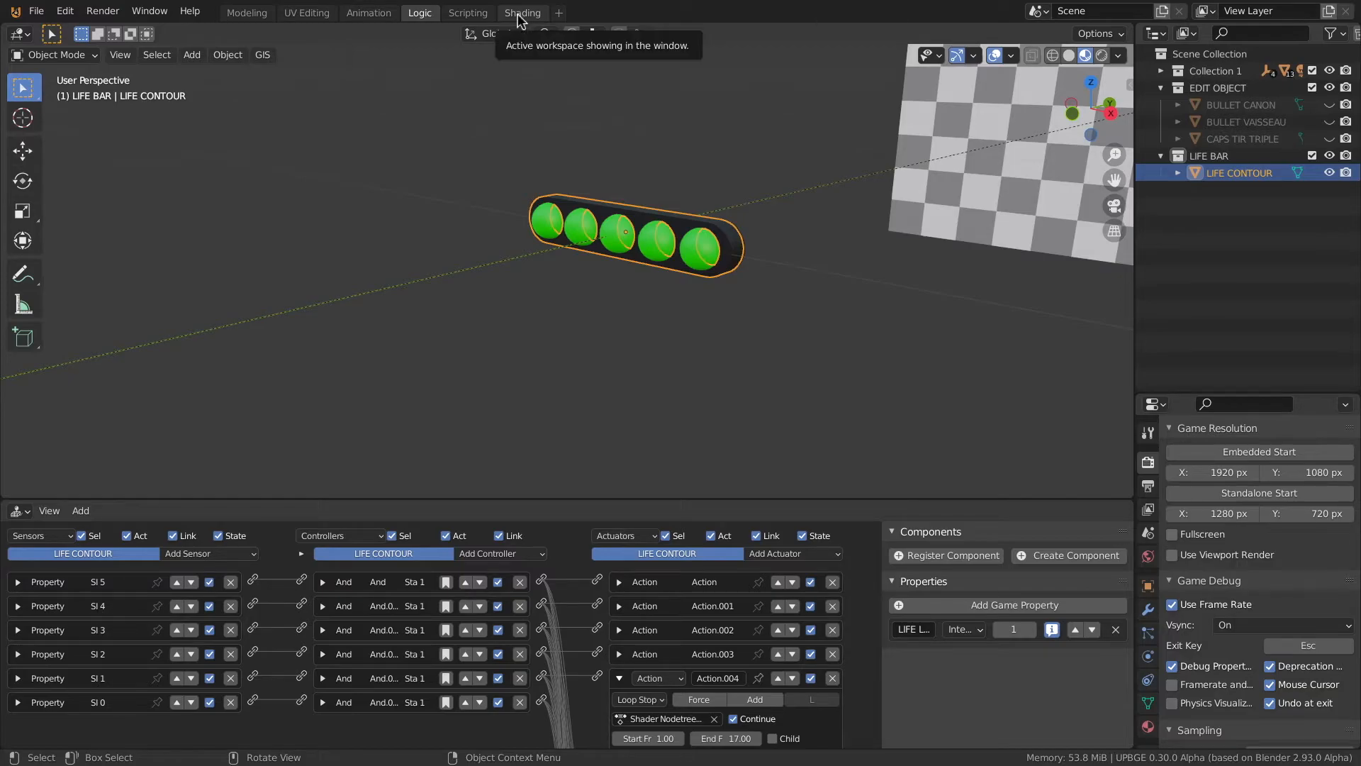
# Parent LIFE CONTOUR to the camera using the Object option
pyautogui.scroll(-3, 604, 229)
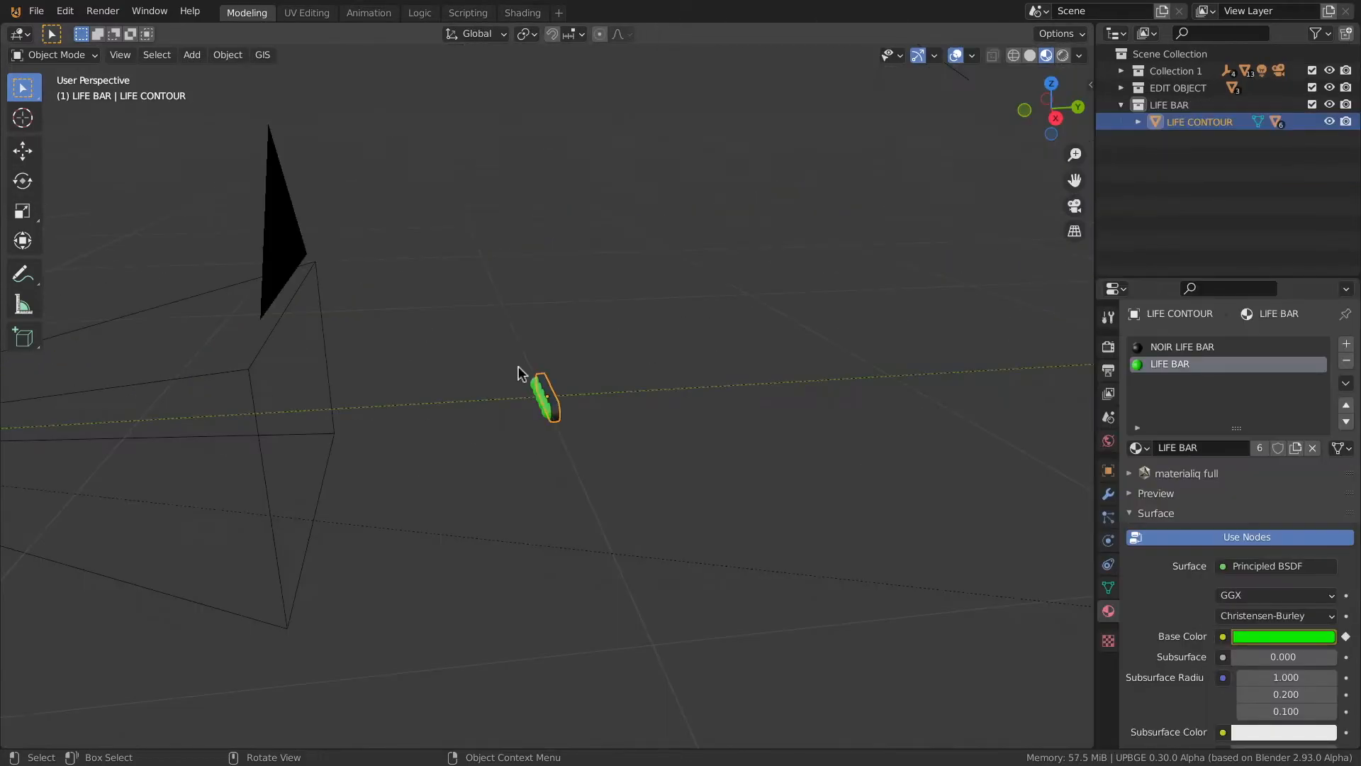
pyautogui.scroll(5, 535, 383)
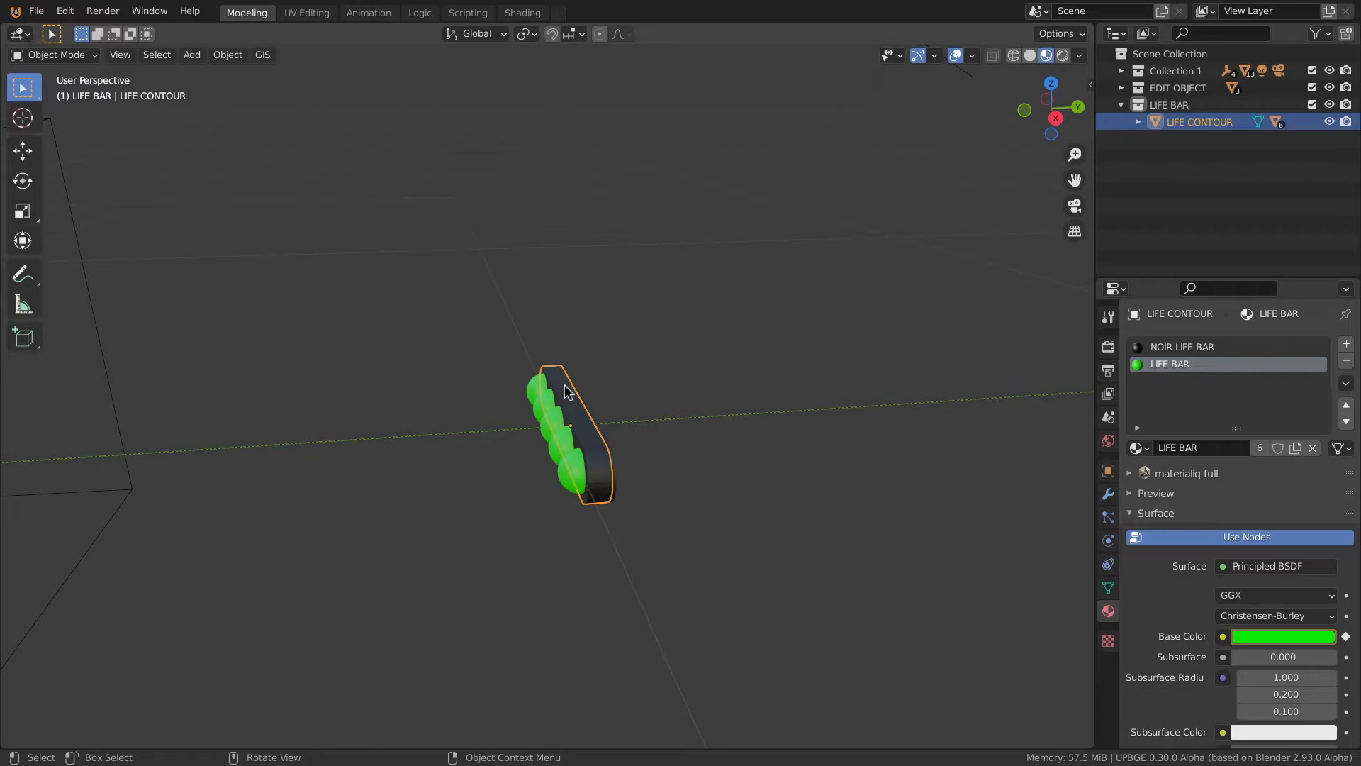
pyautogui.click(580, 426)
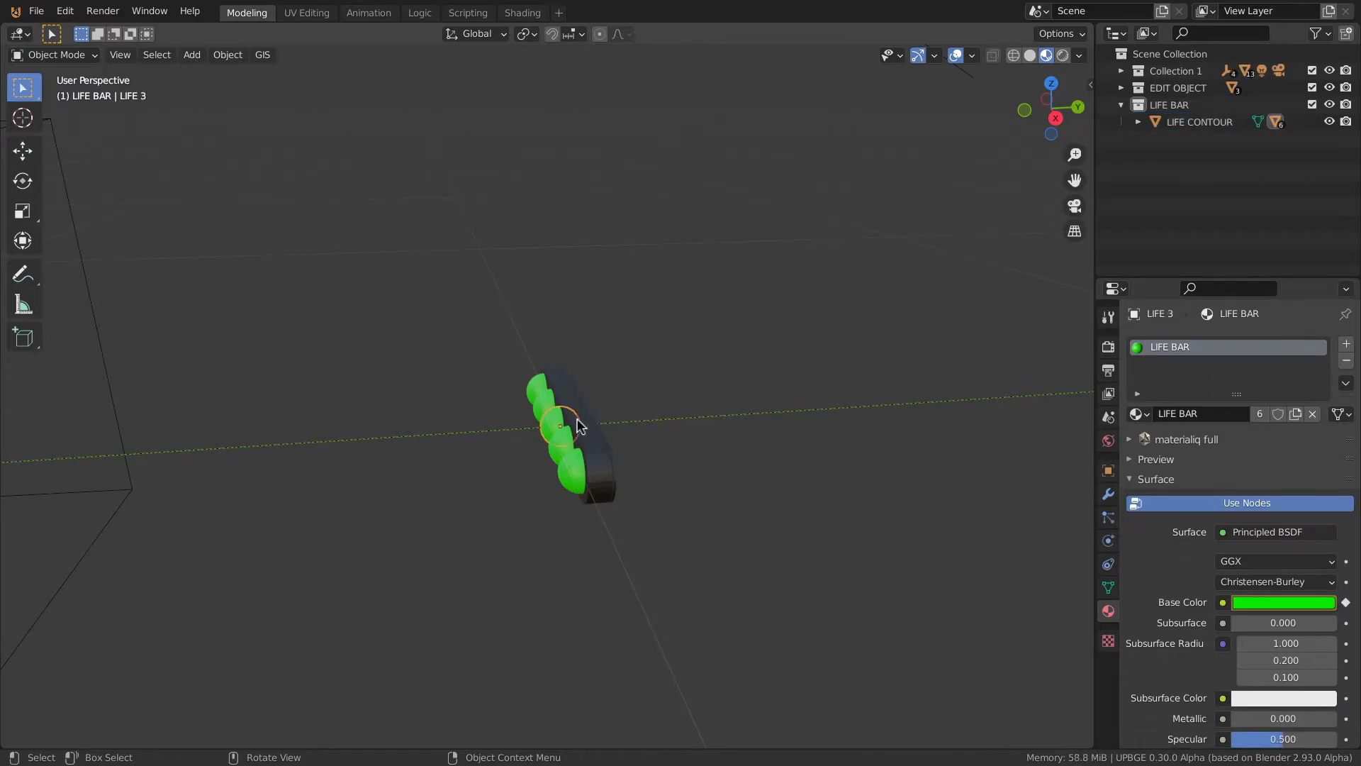
pyautogui.click(580, 423)
pyautogui.scroll(-5, 574, 397)
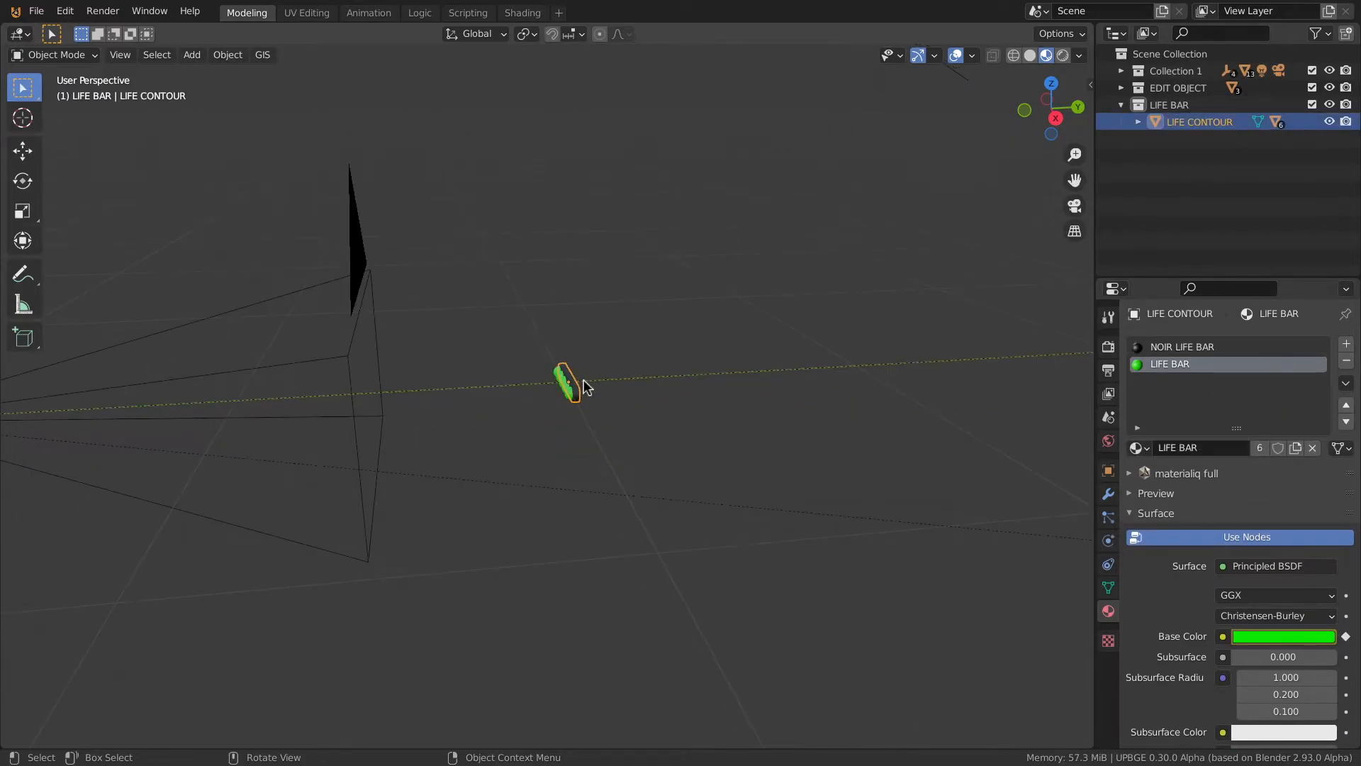
pyautogui.click(353, 325)
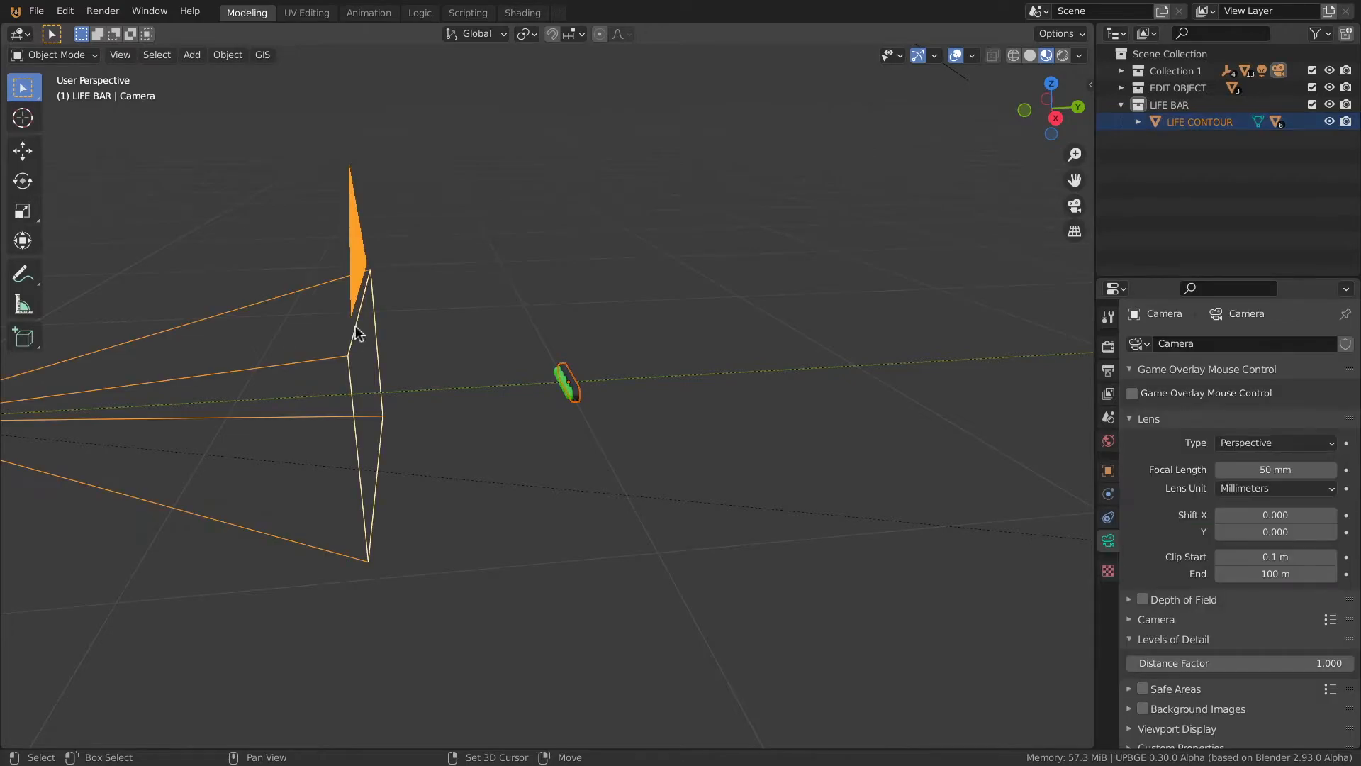
pyautogui.hotkey('ctrl', 'p')
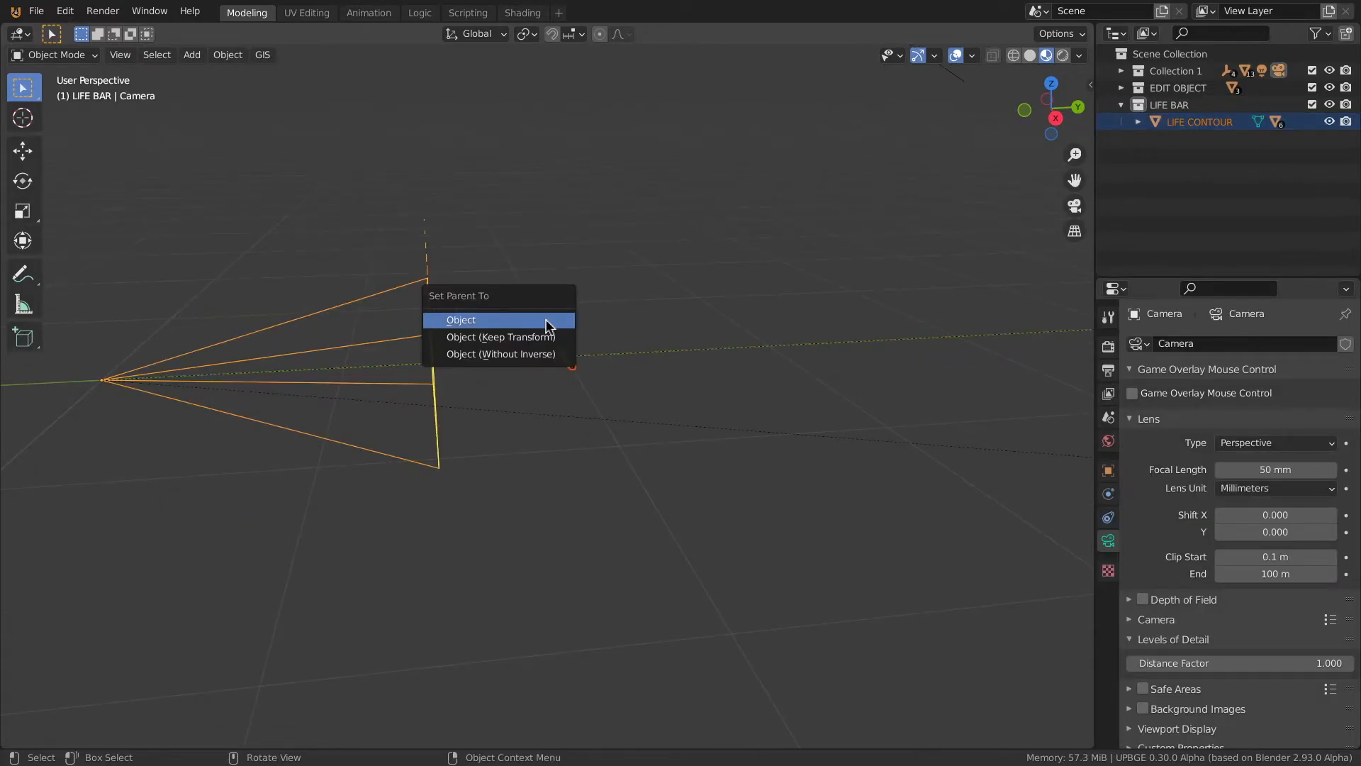
pyautogui.click(547, 326)
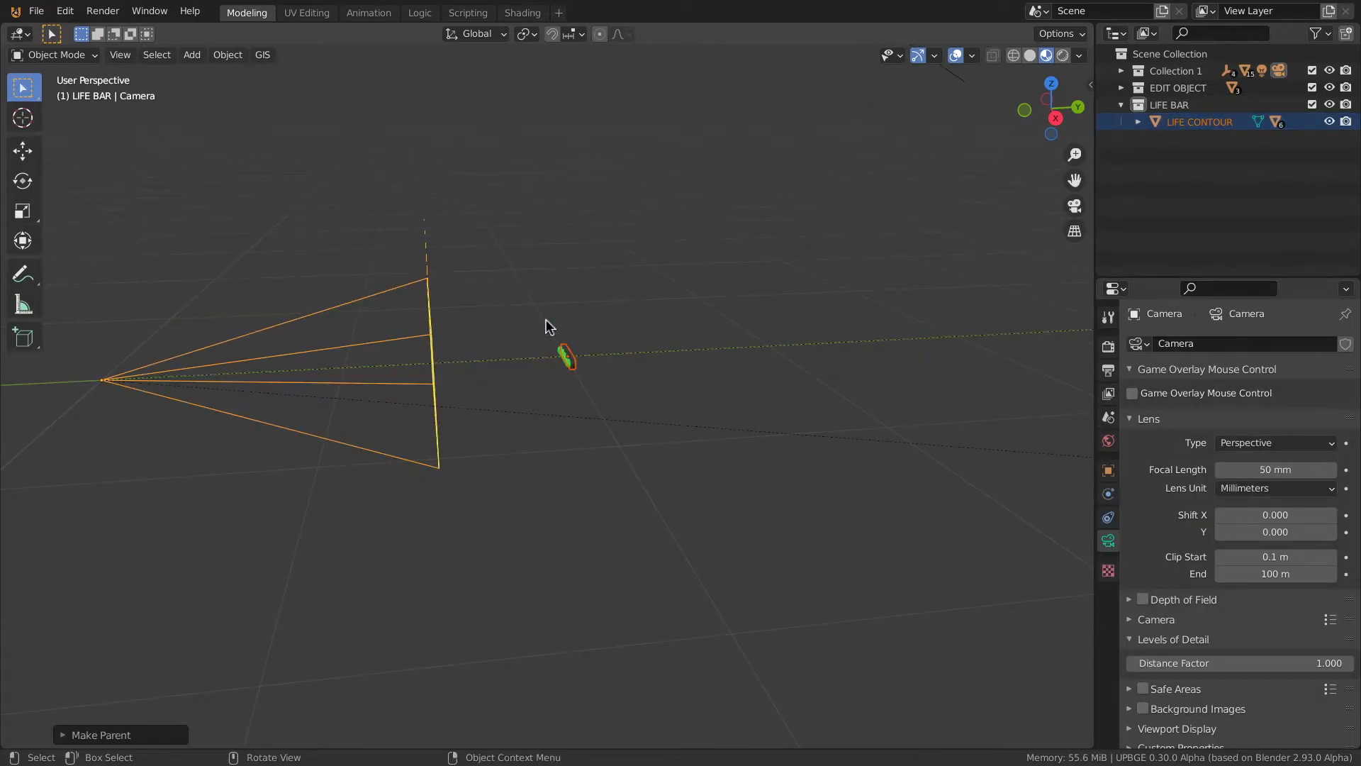
# Run the game from the camera view to examine how the life bar follows the moving camera
pyautogui.press('KP_0')
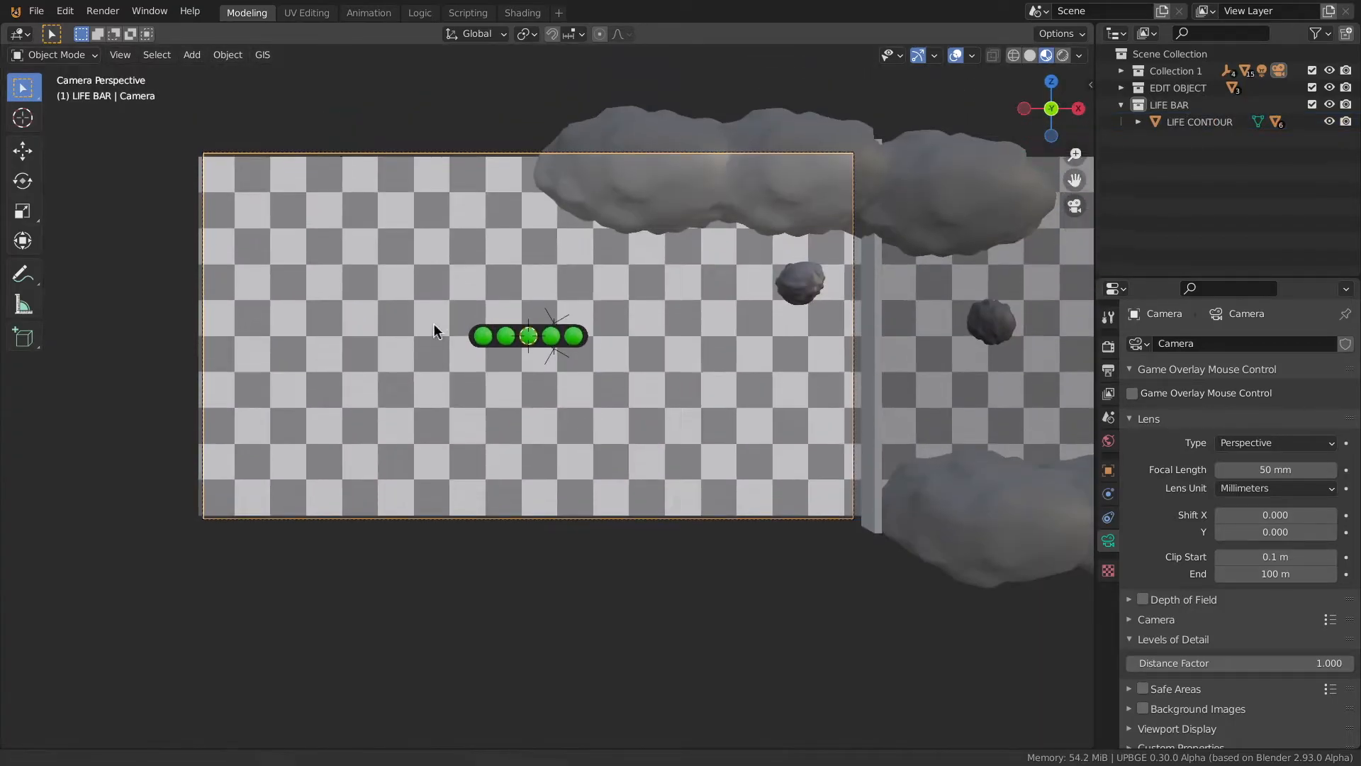
pyautogui.press('p')
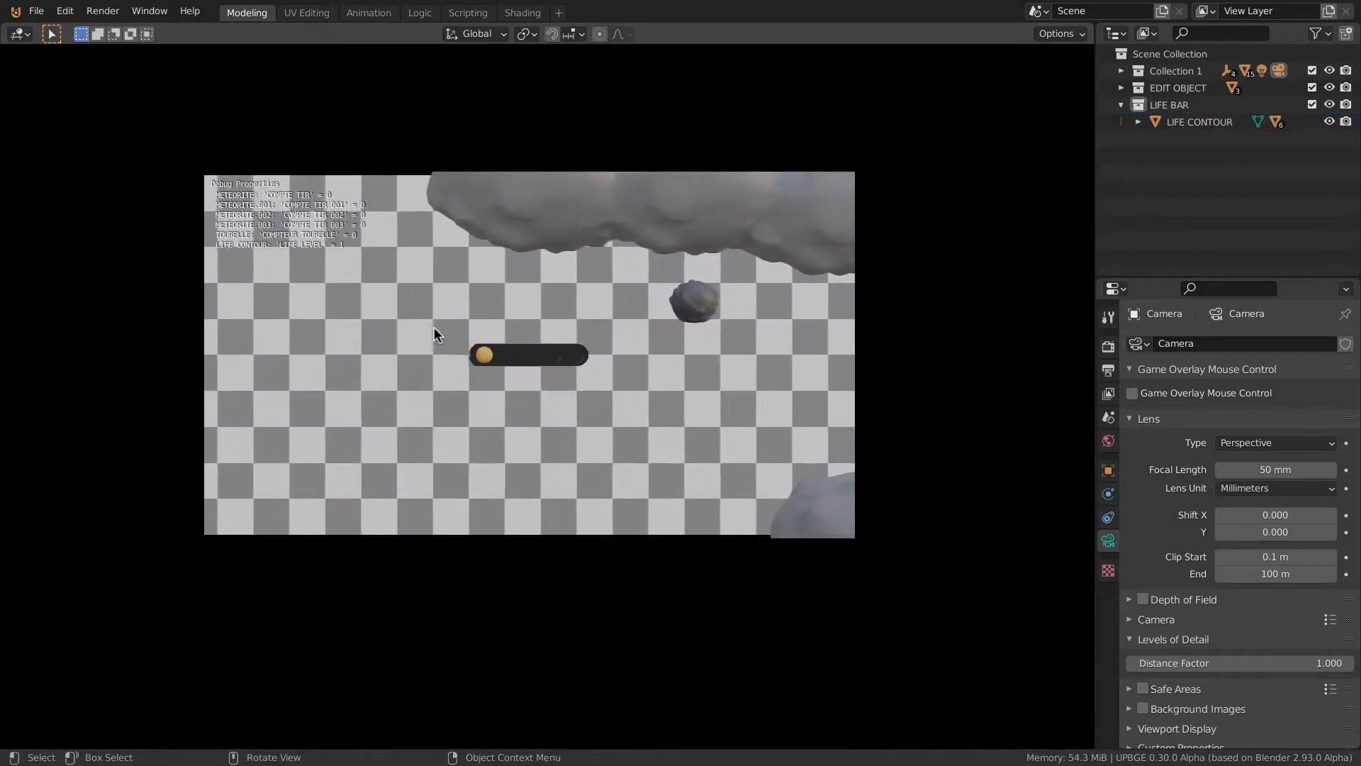
pyautogui.press('Escape')
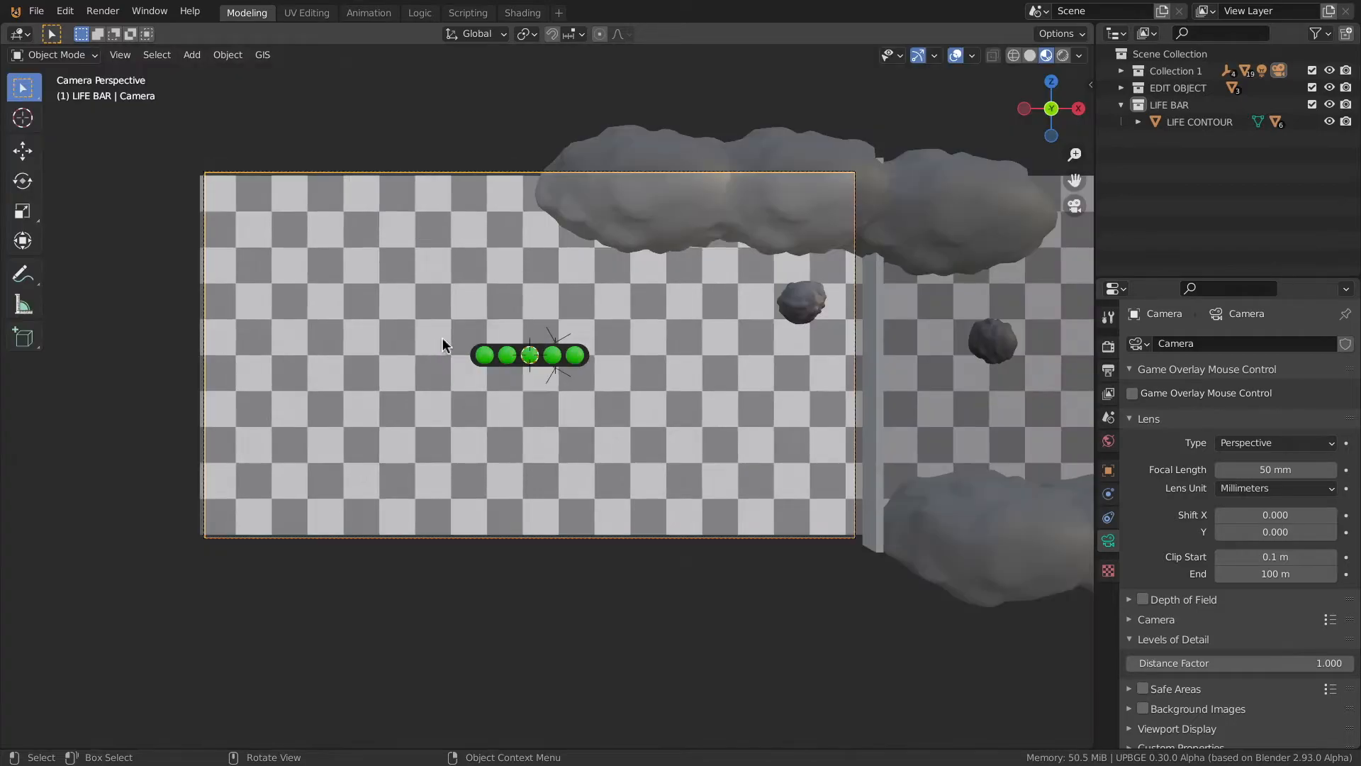
# Move LIFE CONTOUR up about 0.35 m along Z and along X into the upper-left corner of the camera frame
pyautogui.click(516, 351)
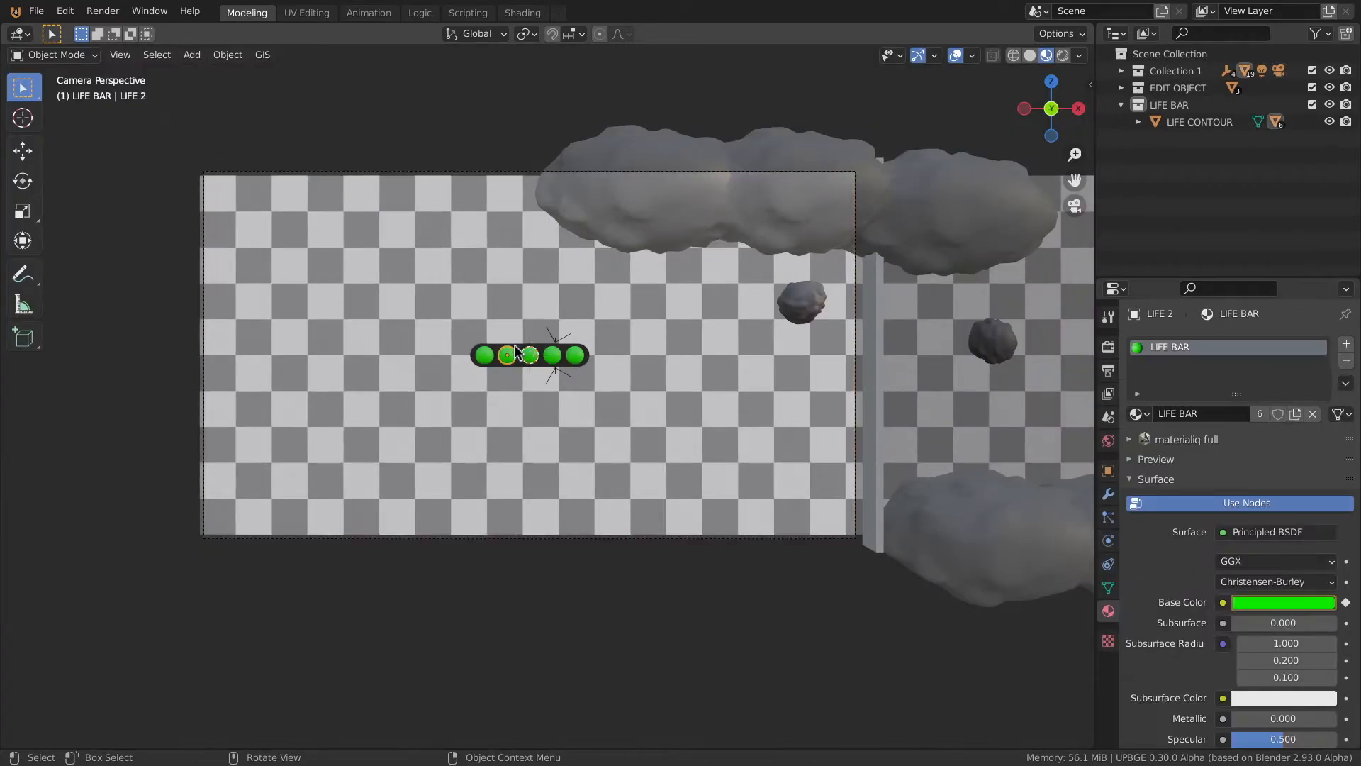
pyautogui.click(521, 352)
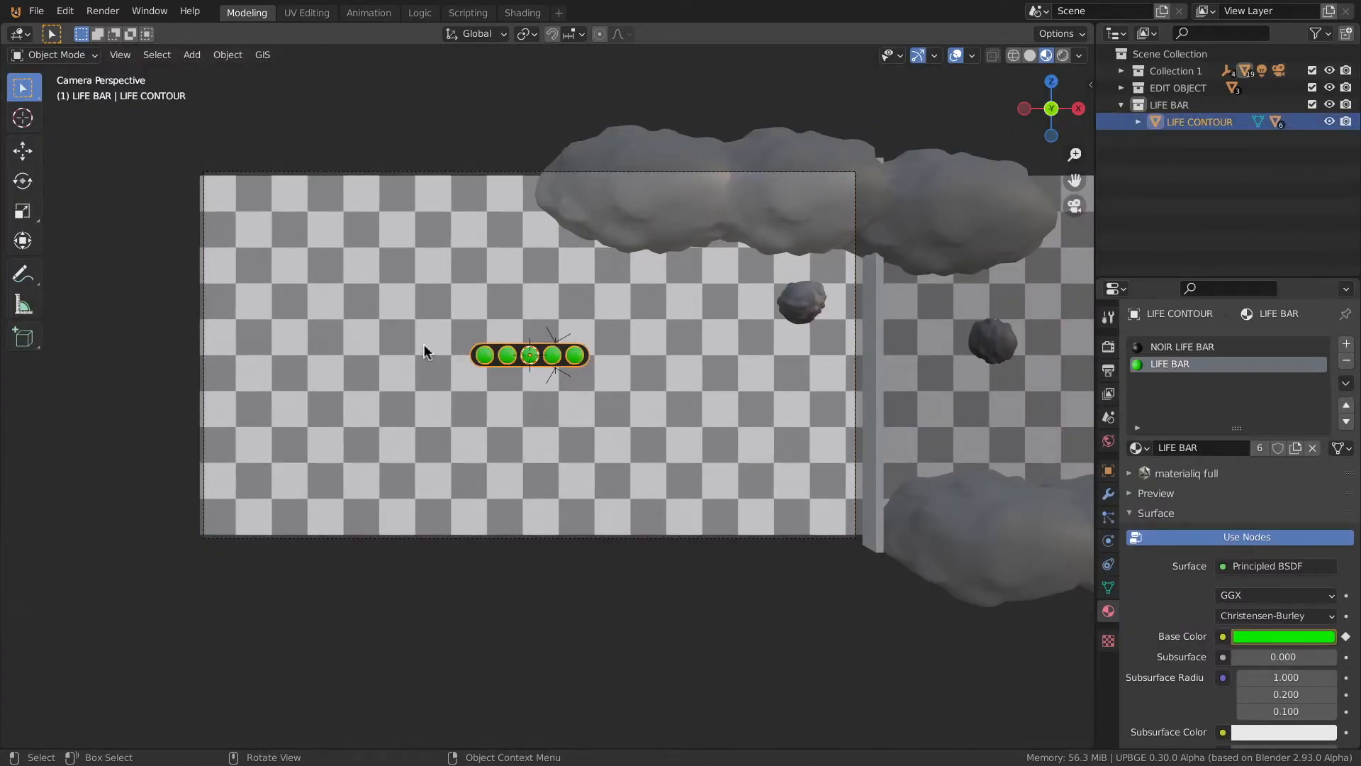
pyautogui.press('g')
pyautogui.press('y')
pyautogui.press('Escape')
pyautogui.press('g')
pyautogui.press('z')
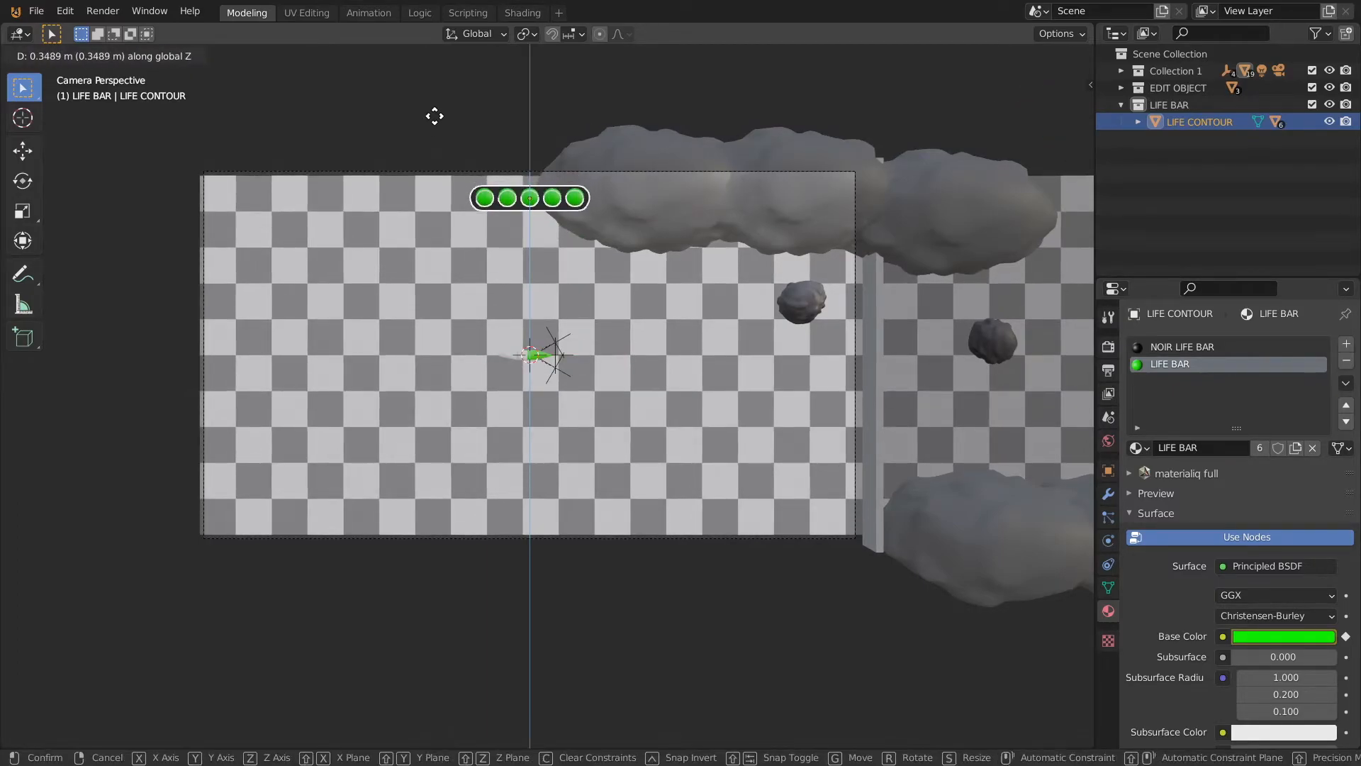
pyautogui.click(434, 116)
pyautogui.press('g')
pyautogui.press('x')
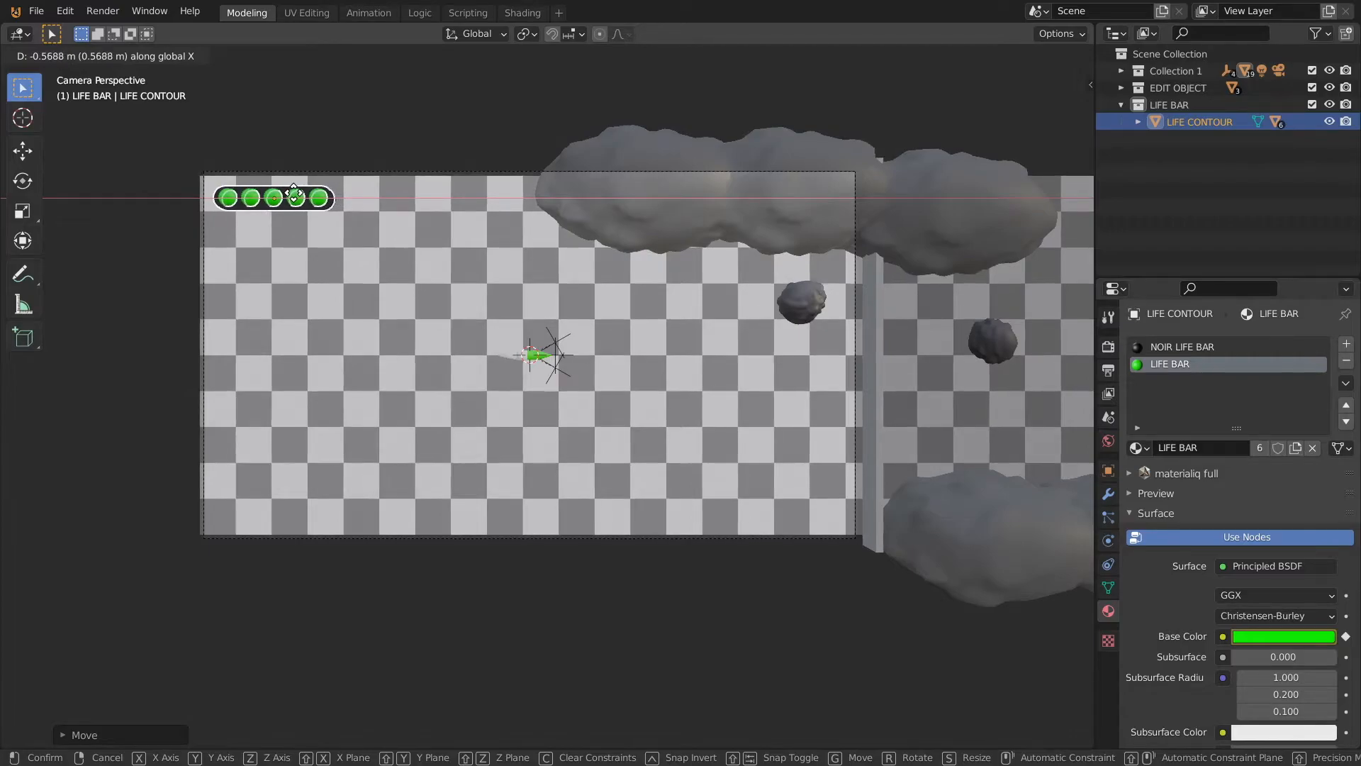
pyautogui.click(244, 195)
# Disable the Debug Properties display and test the game with the life bar scaled down
pyautogui.press('p')
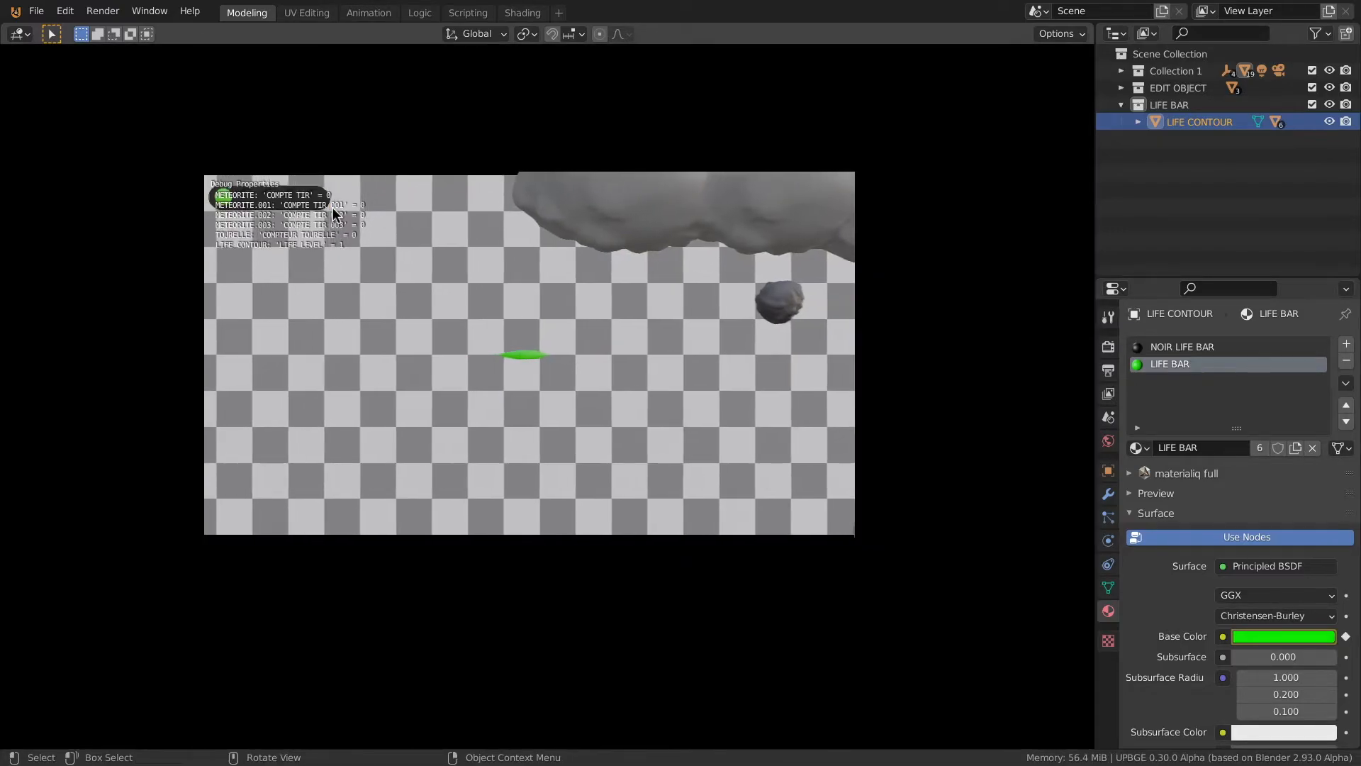
pyautogui.press('Escape')
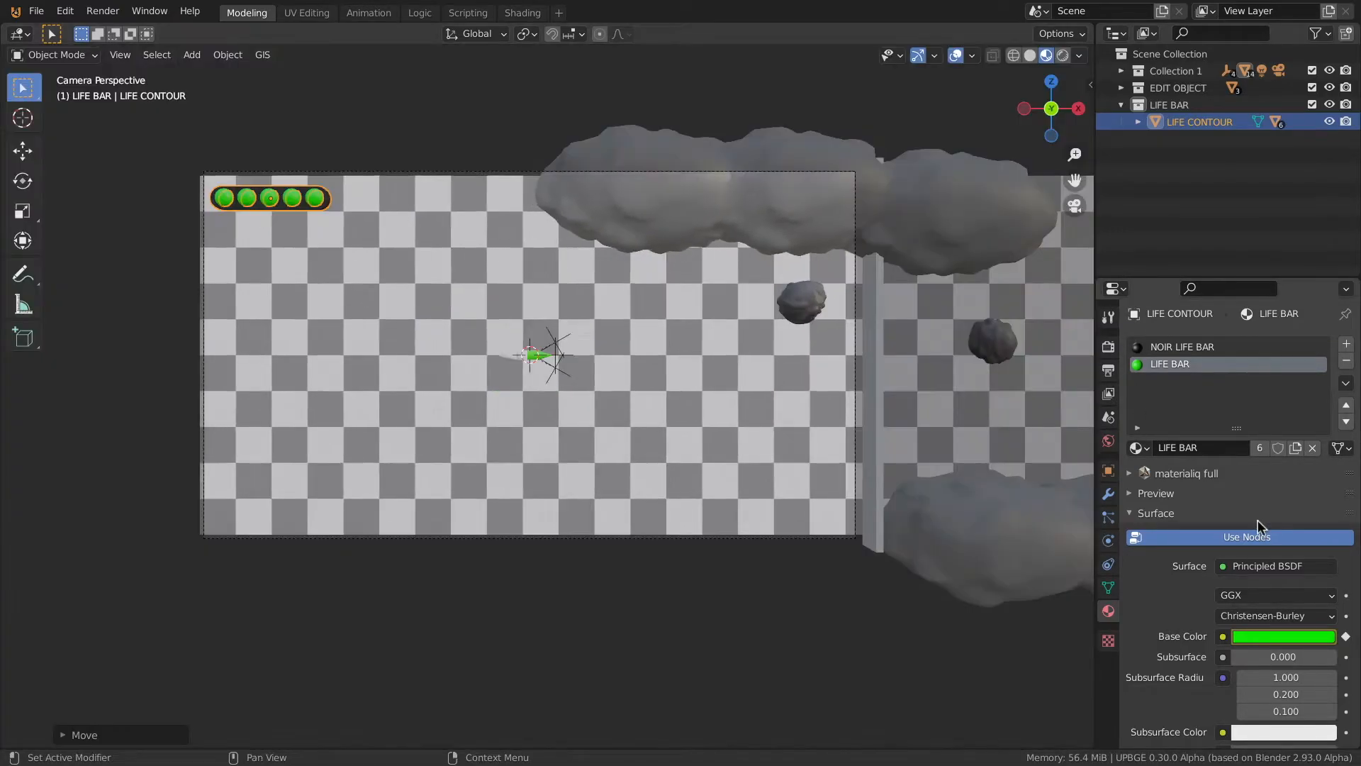
pyautogui.click(1108, 347)
pyautogui.click(1136, 609)
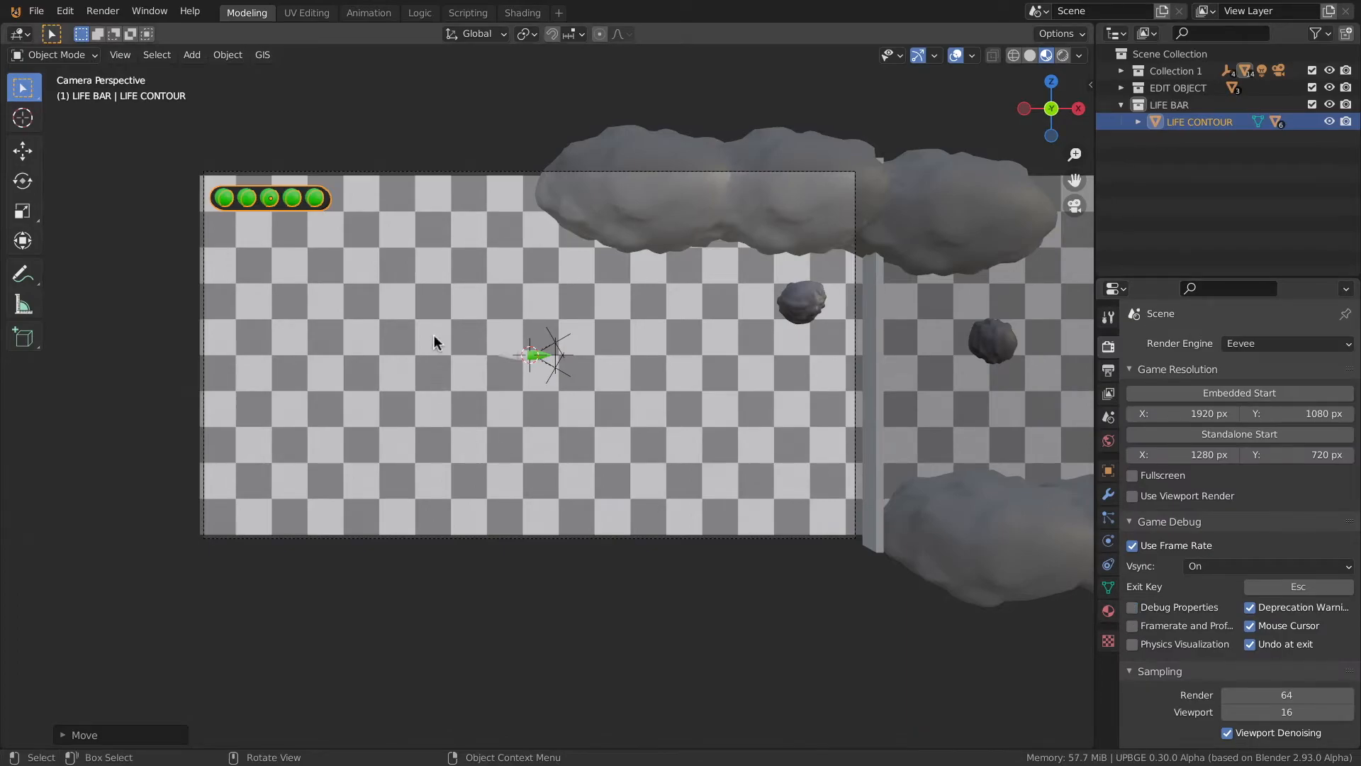
pyautogui.press('p')
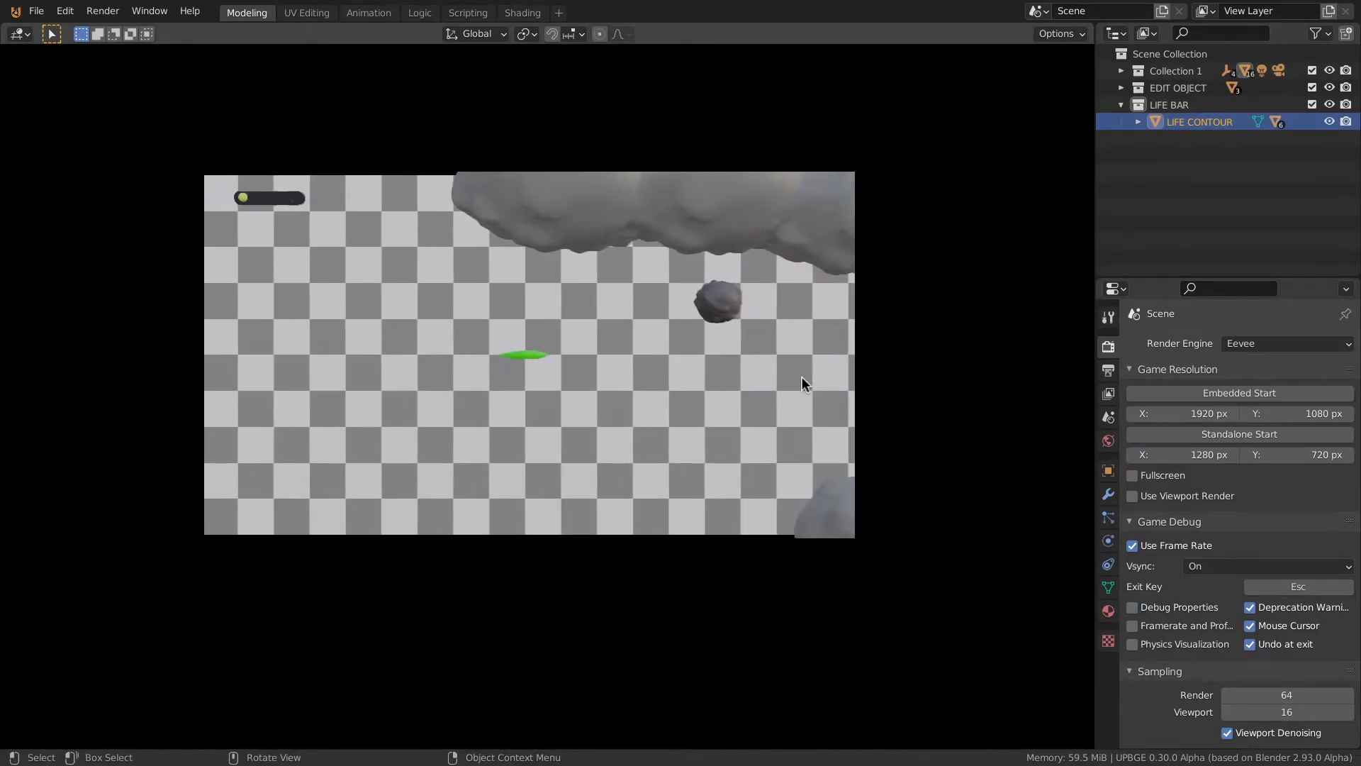
pyautogui.press('Escape')
# Set LIFE CONTOUR's LIFE LEVEL property to 5 and run the game from the camera view
pyautogui.click(418, 13)
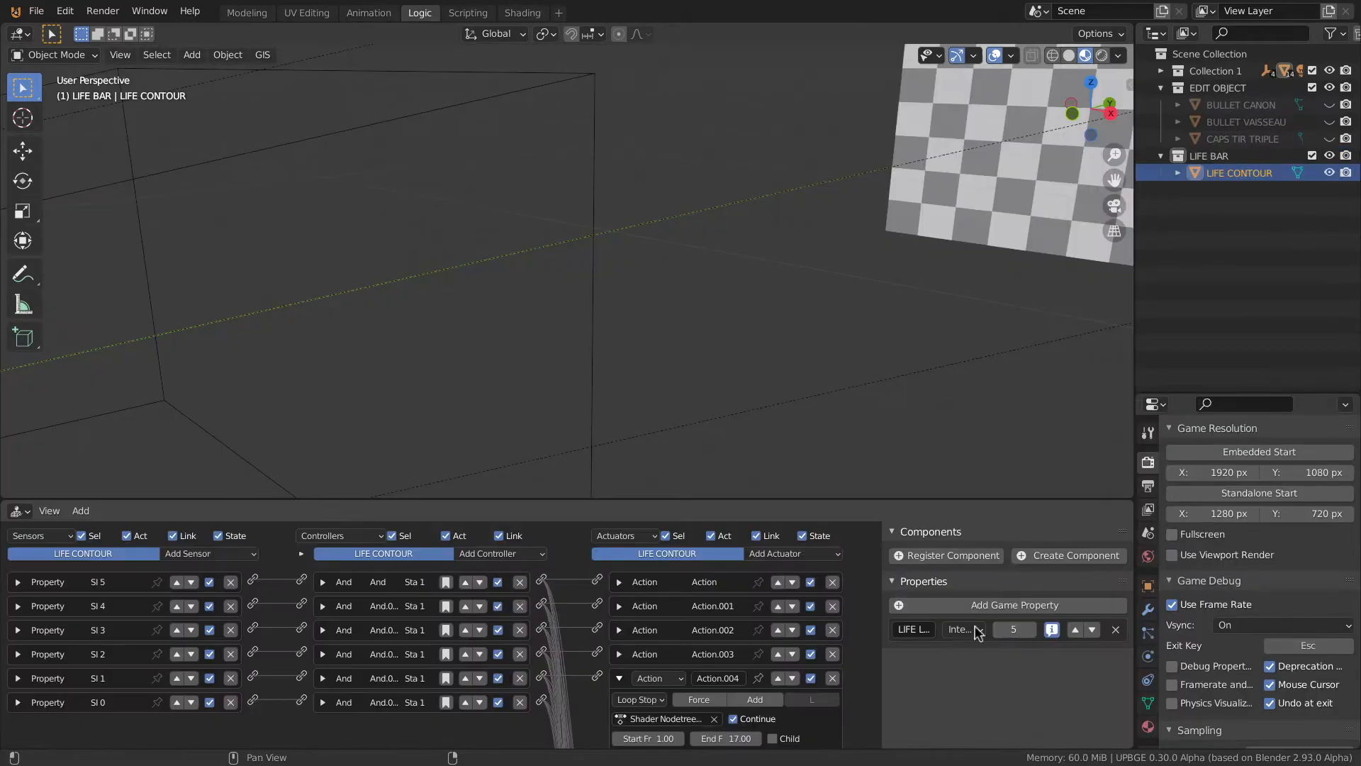
pyautogui.click(232, 16)
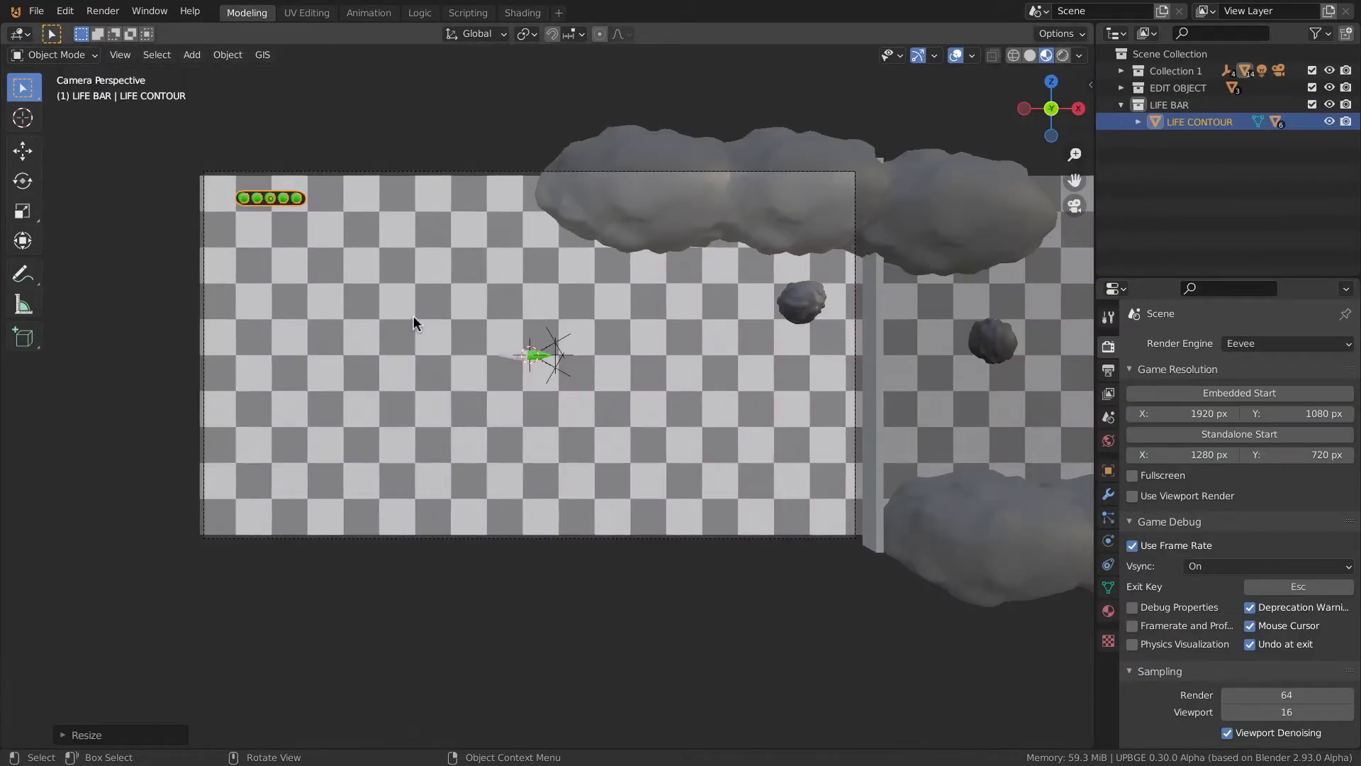
pyautogui.press('p')
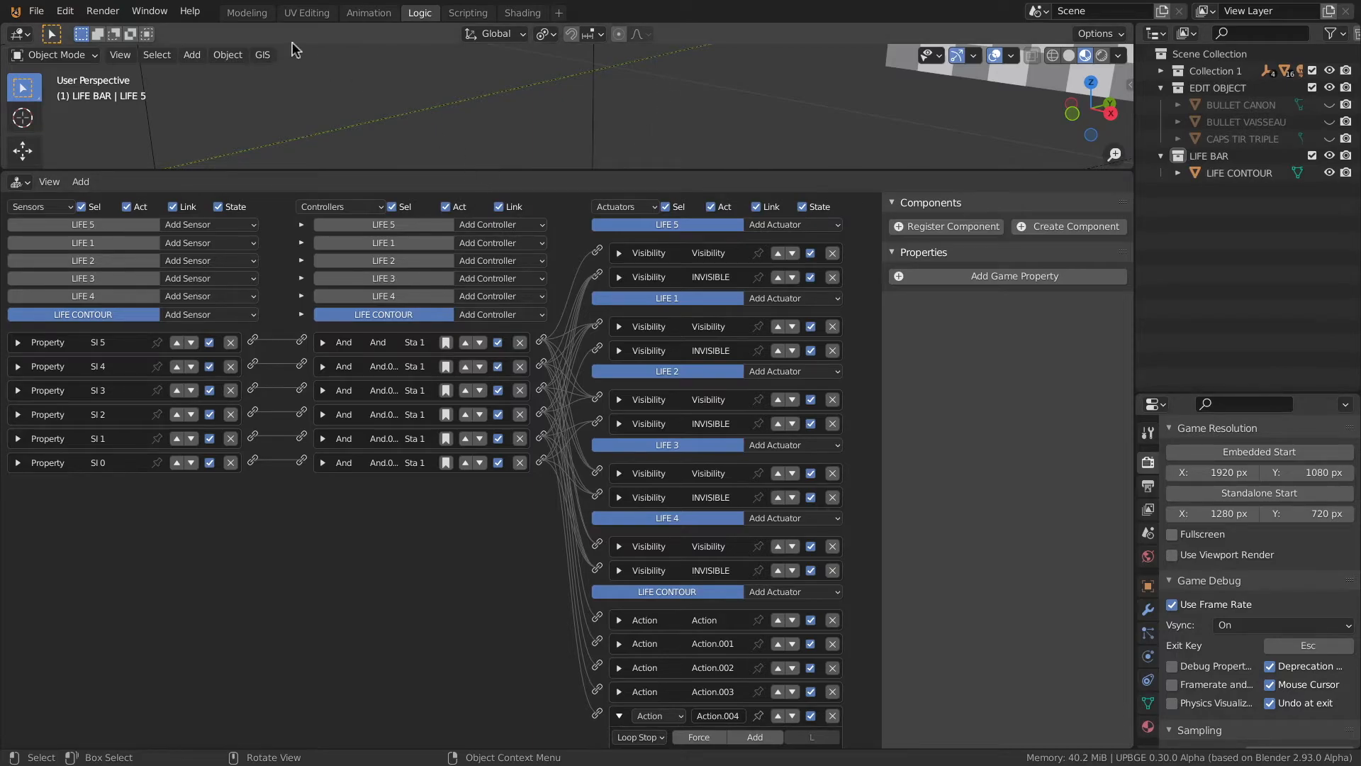
pyautogui.click(246, 13)
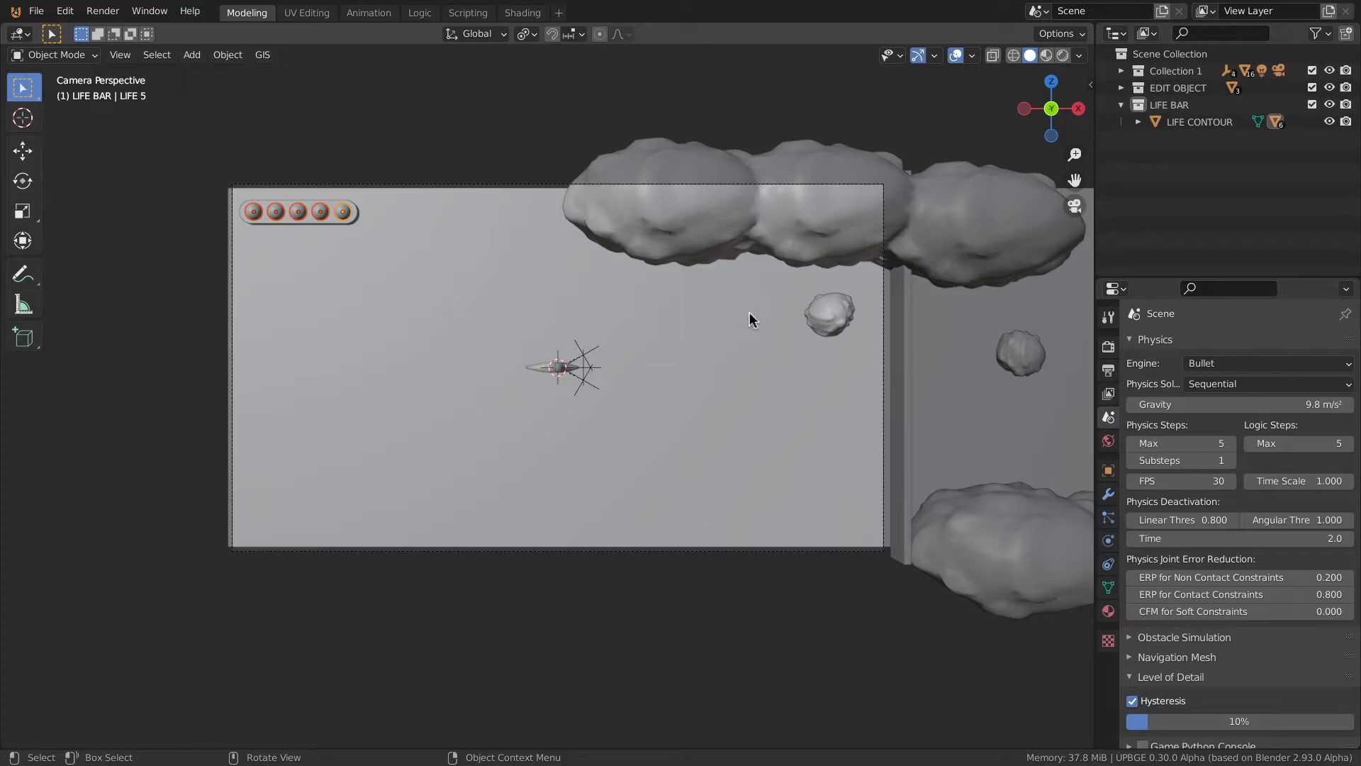
pyautogui.keyDown('shift'); pyautogui.moveTo(603, 272); pyautogui.dragTo(547, 207, button='middle'); pyautogui.keyUp('shift')
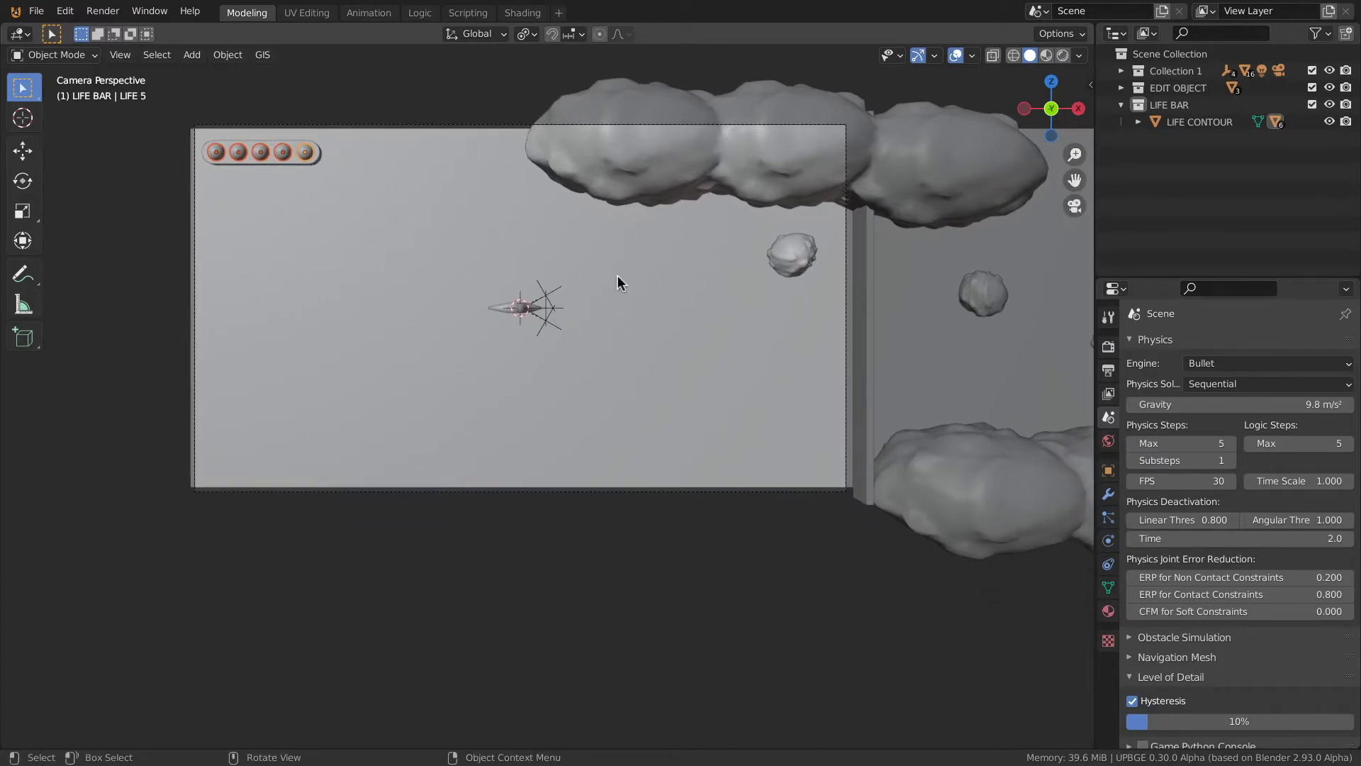
pyautogui.scroll(-1, 618, 284)
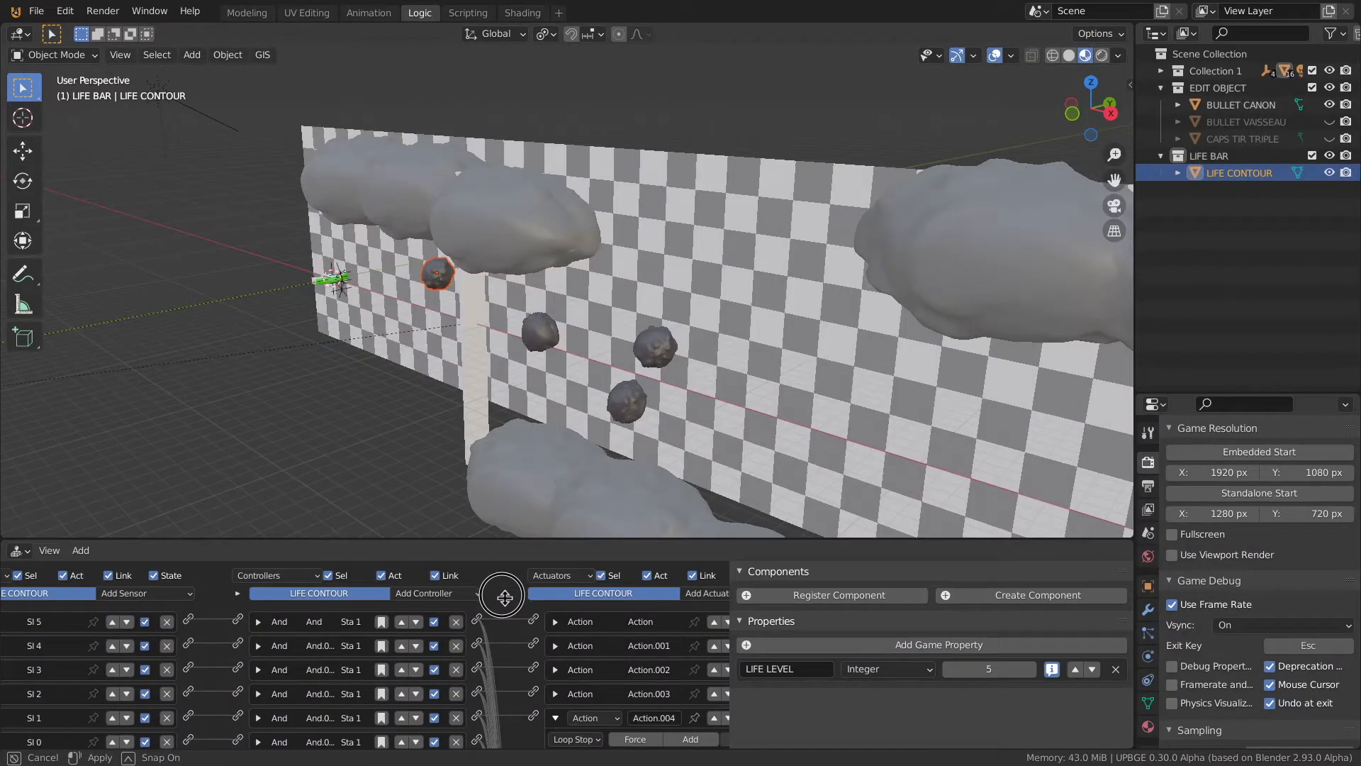
# Select the three cloud-shaped PAROIE walls to examine their logic bricks
pyautogui.moveTo(504, 538); pyautogui.dragTo(504, 597)
pyautogui.keyDown('shift'); pyautogui.moveTo(541, 328); pyautogui.dragTo(471, 145, button='middle'); pyautogui.keyUp('shift')
pyautogui.scroll(-1, 474, 217)
pyautogui.scroll(-1, 473, 216)
pyautogui.click(457, 162)
pyautogui.keyDown('shift'); pyautogui.click(774, 151); pyautogui.keyUp('shift')
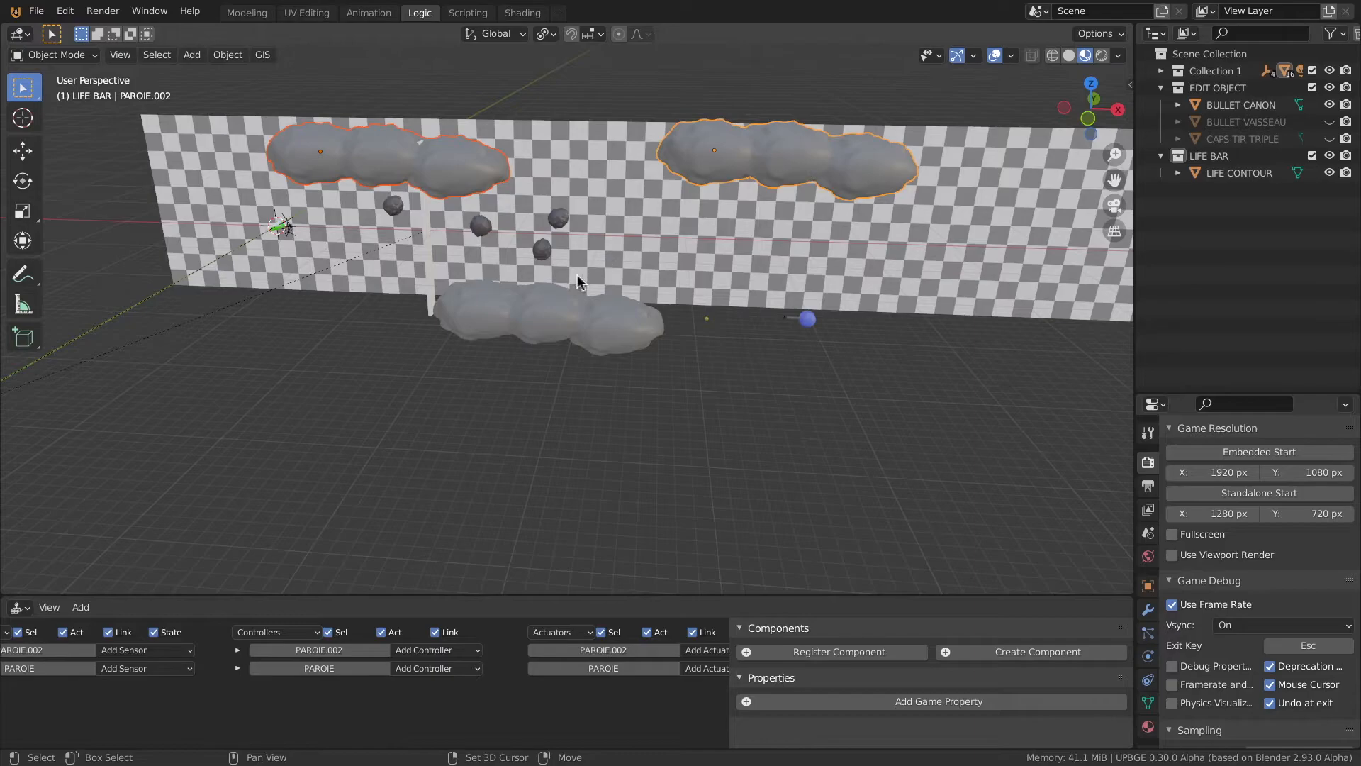
pyautogui.keyDown('shift'); pyautogui.click(562, 304); pyautogui.keyUp('shift')
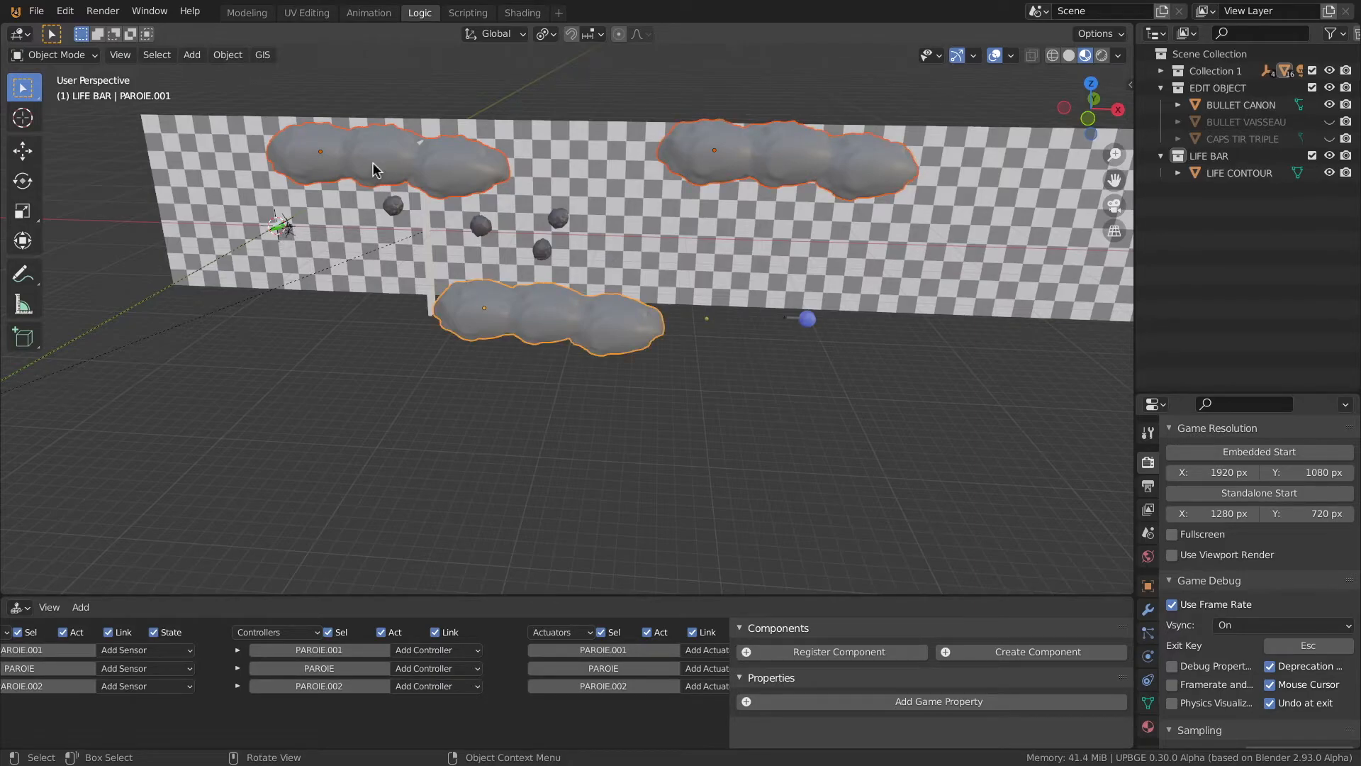
# Select the four meteorites and then the TOURELLE turret to examine their logic bricks and properties
pyautogui.click(393, 206)
pyautogui.keyDown('shift'); pyautogui.click(480, 227); pyautogui.keyUp('shift')
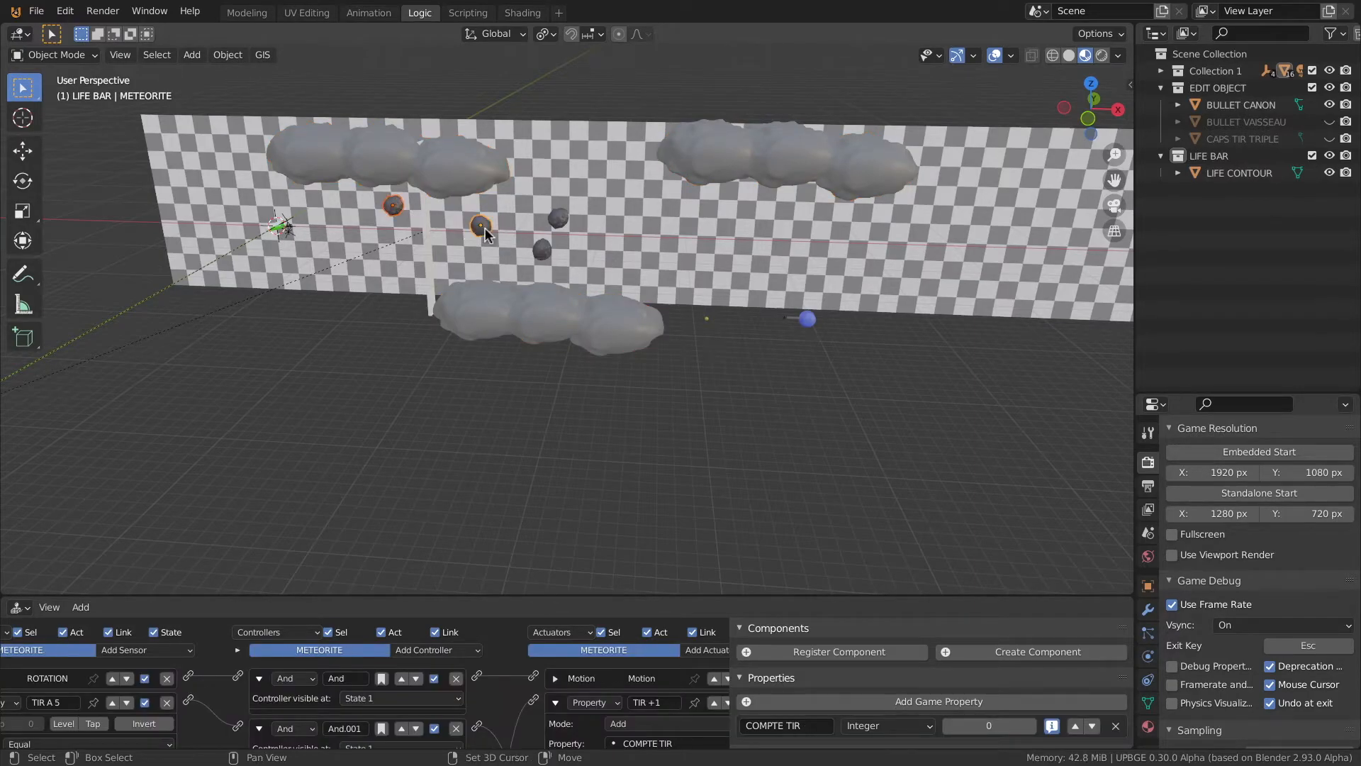
pyautogui.keyDown('shift'); pyautogui.click(543, 250); pyautogui.keyUp('shift')
pyautogui.keyDown('shift'); pyautogui.click(562, 220); pyautogui.keyUp('shift')
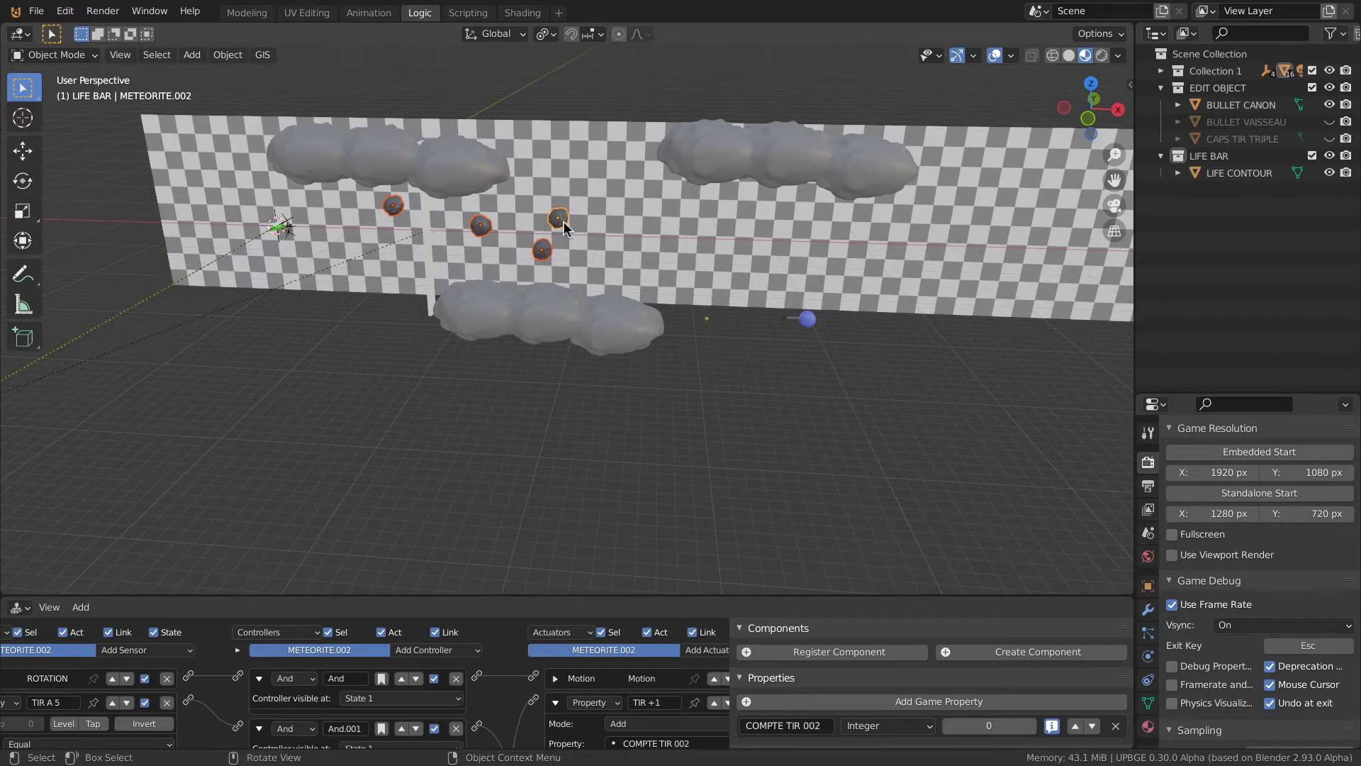
pyautogui.scroll(5, 815, 332)
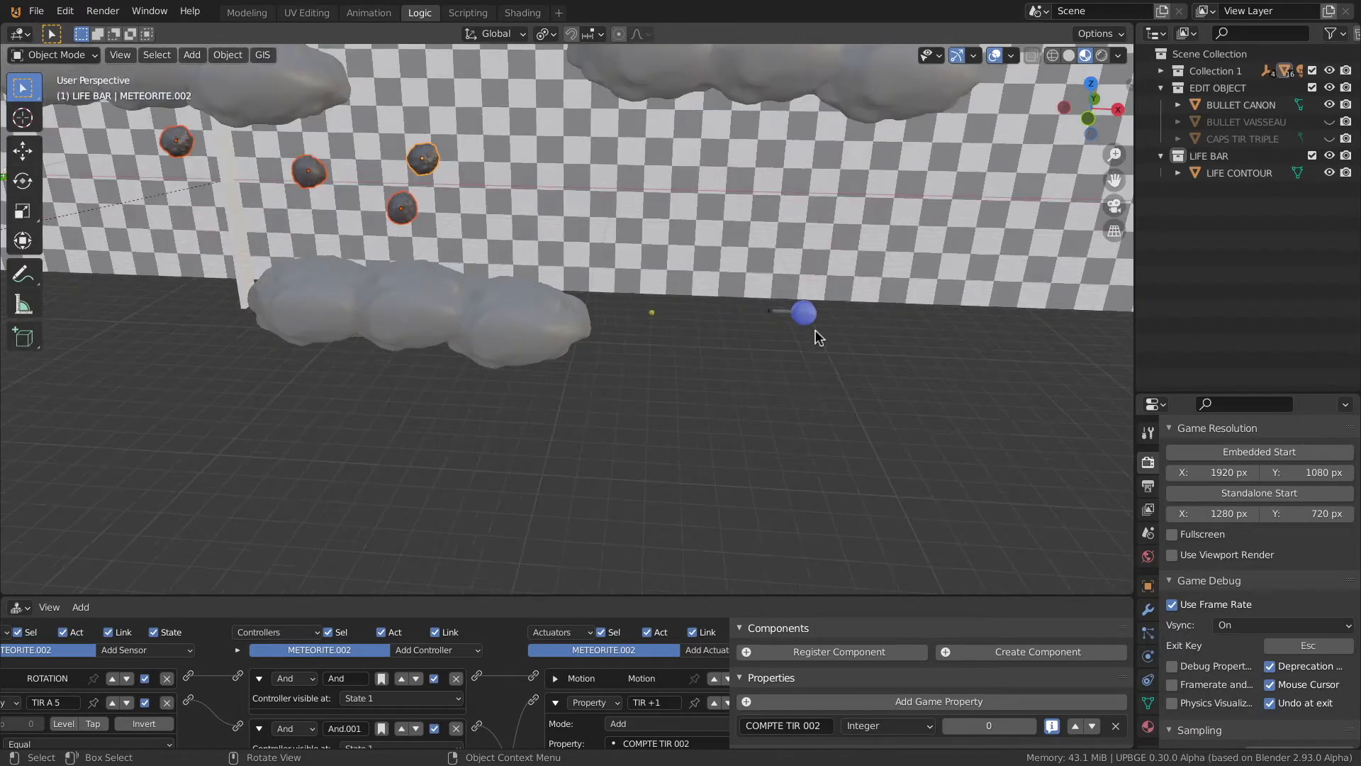
pyautogui.scroll(2, 797, 300)
pyautogui.click(797, 305)
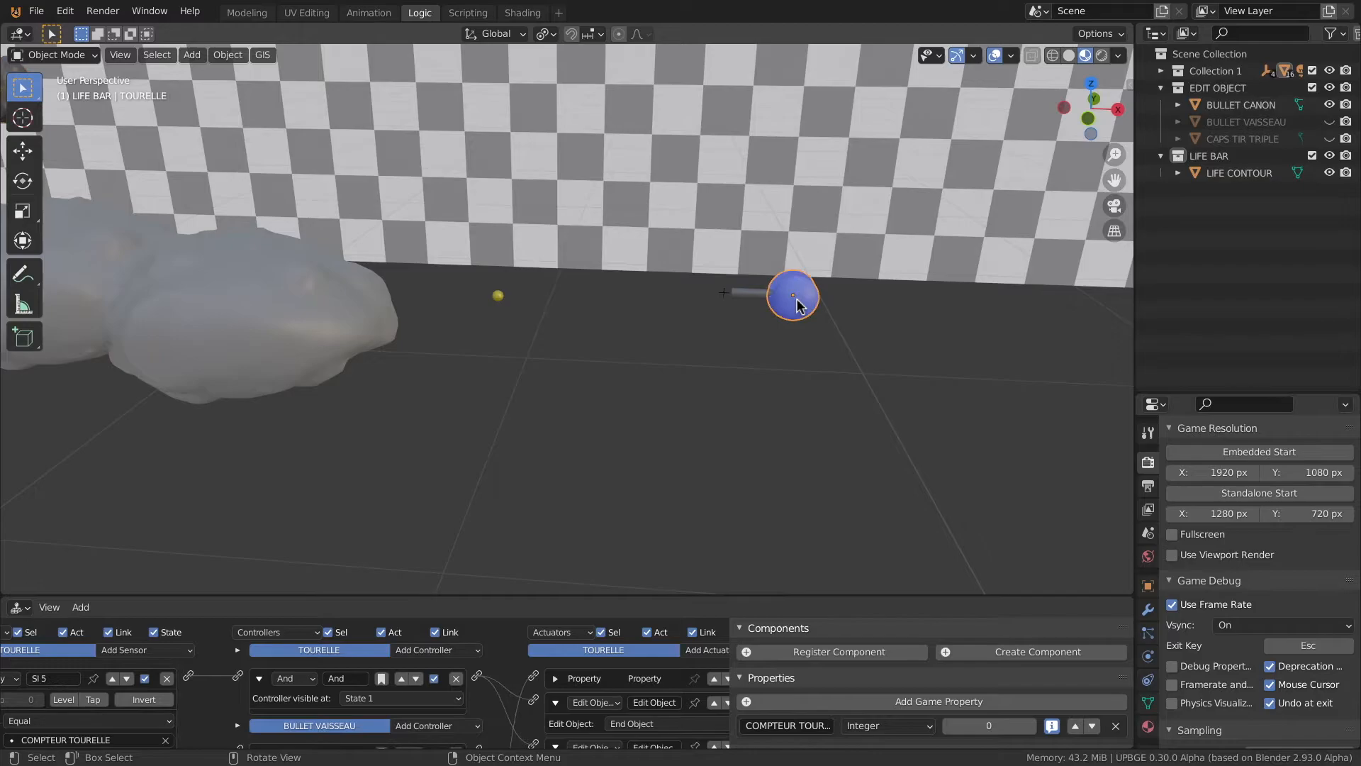
# Select BULLET CANON and enlarge the Logic Editor so its sensors, controllers and actuators show in full
pyautogui.click(499, 297)
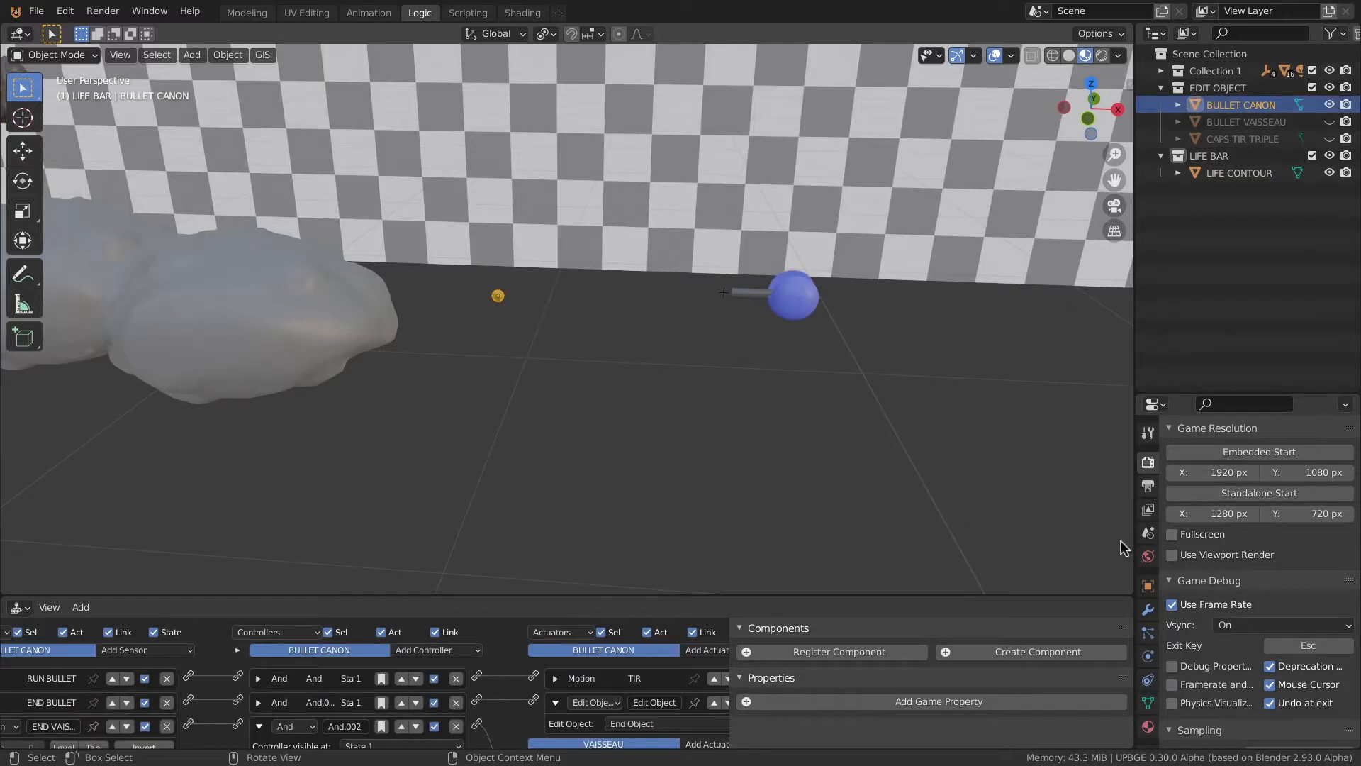
pyautogui.click(1329, 105)
pyautogui.click(1329, 105)
pyautogui.moveTo(577, 598); pyautogui.dragTo(577, 376)
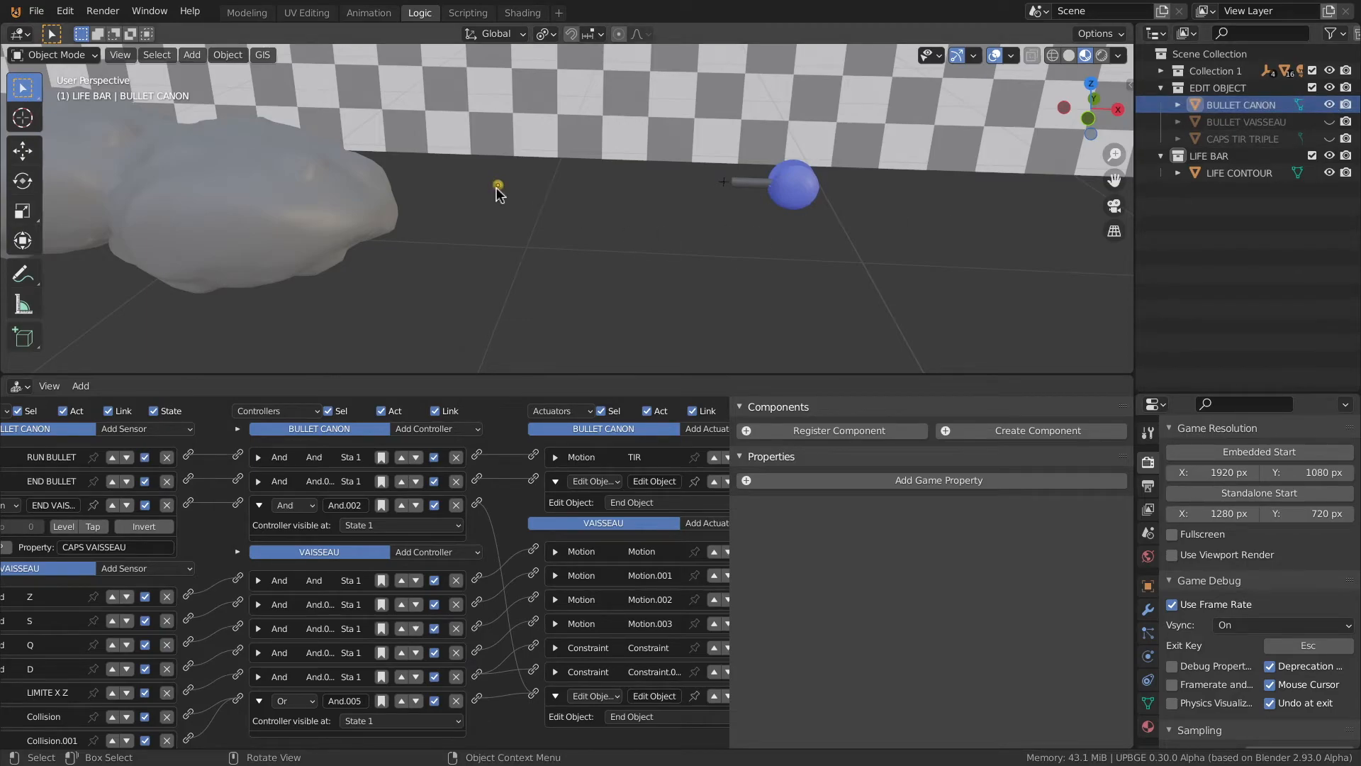
pyautogui.moveTo(495, 374); pyautogui.dragTo(492, 156)
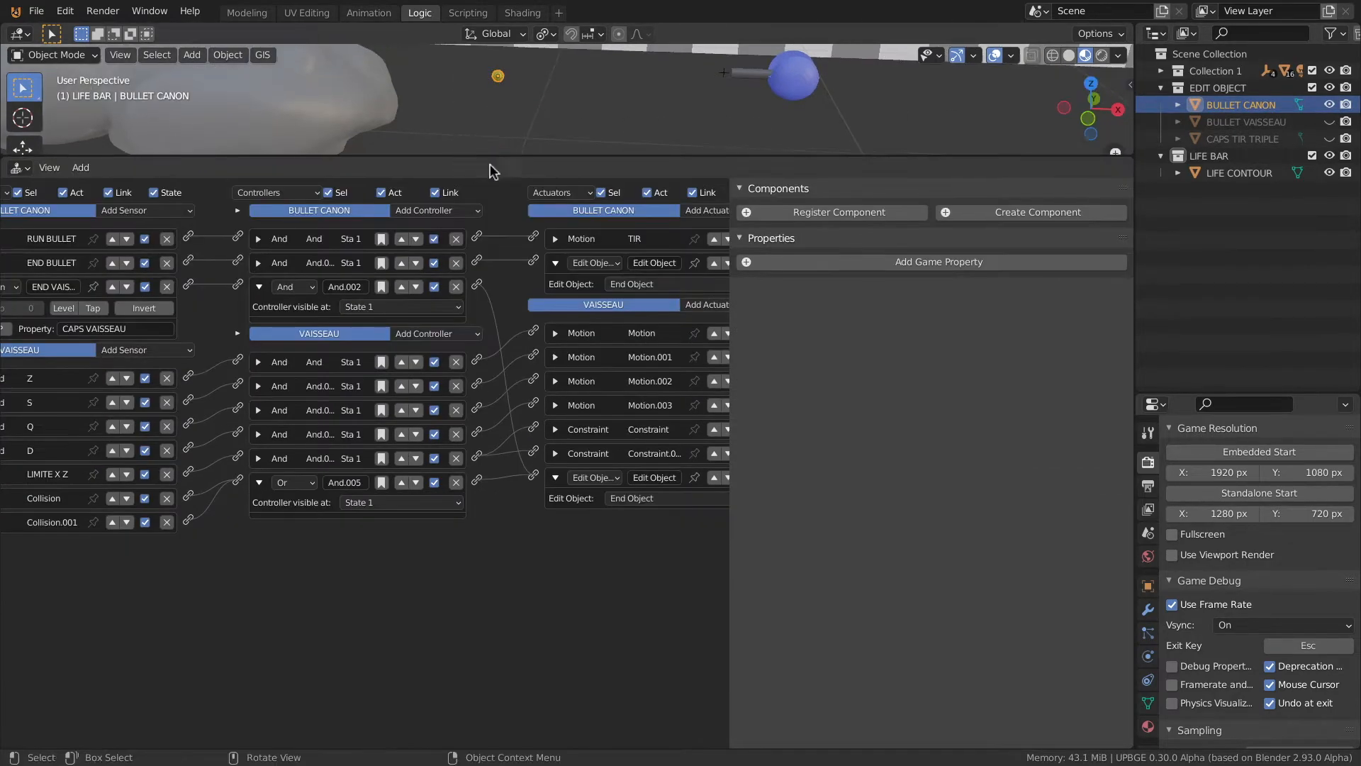
pyautogui.moveTo(730, 310); pyautogui.dragTo(983, 309)
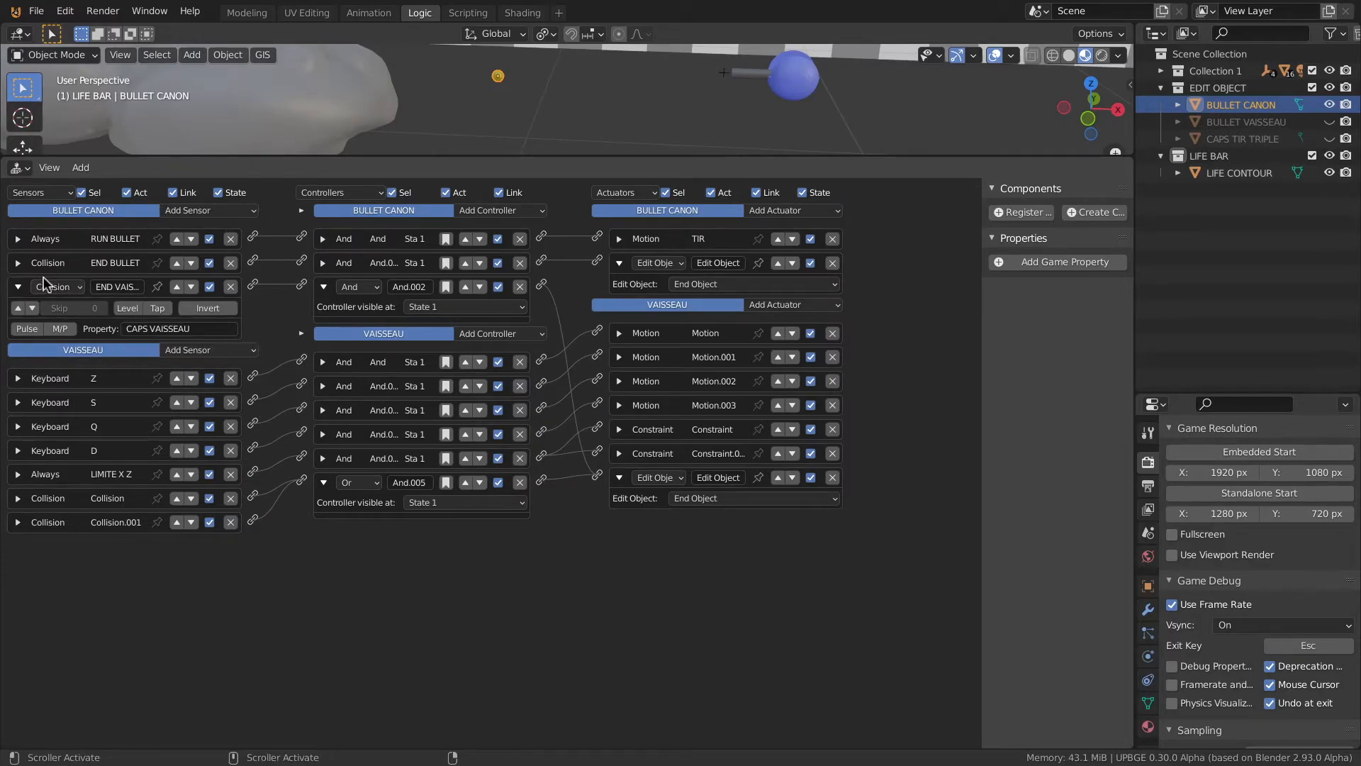
# Inspect BULLET CANON's collision sensors and cut the link from its And.002 controller to VAISSEAU's End Object actuator
pyautogui.click(17, 263)
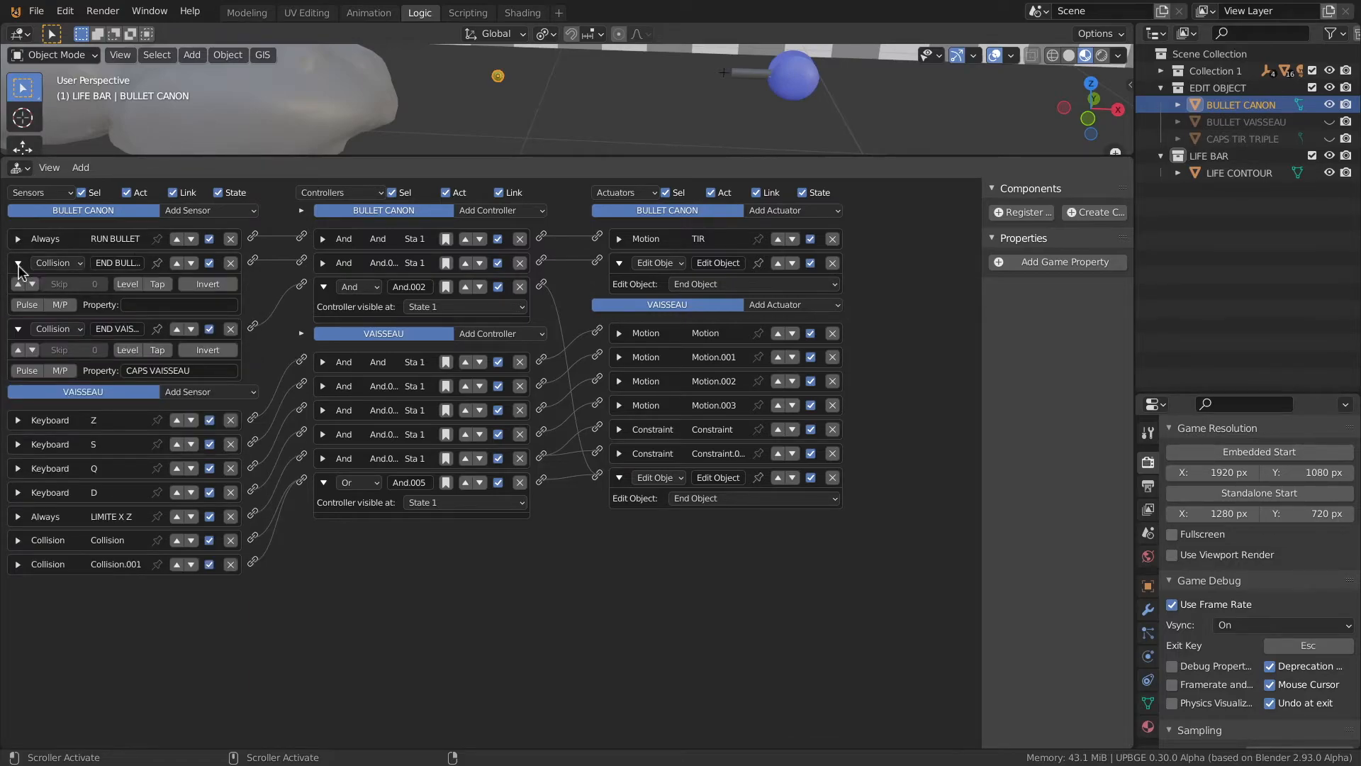
pyautogui.click(17, 263)
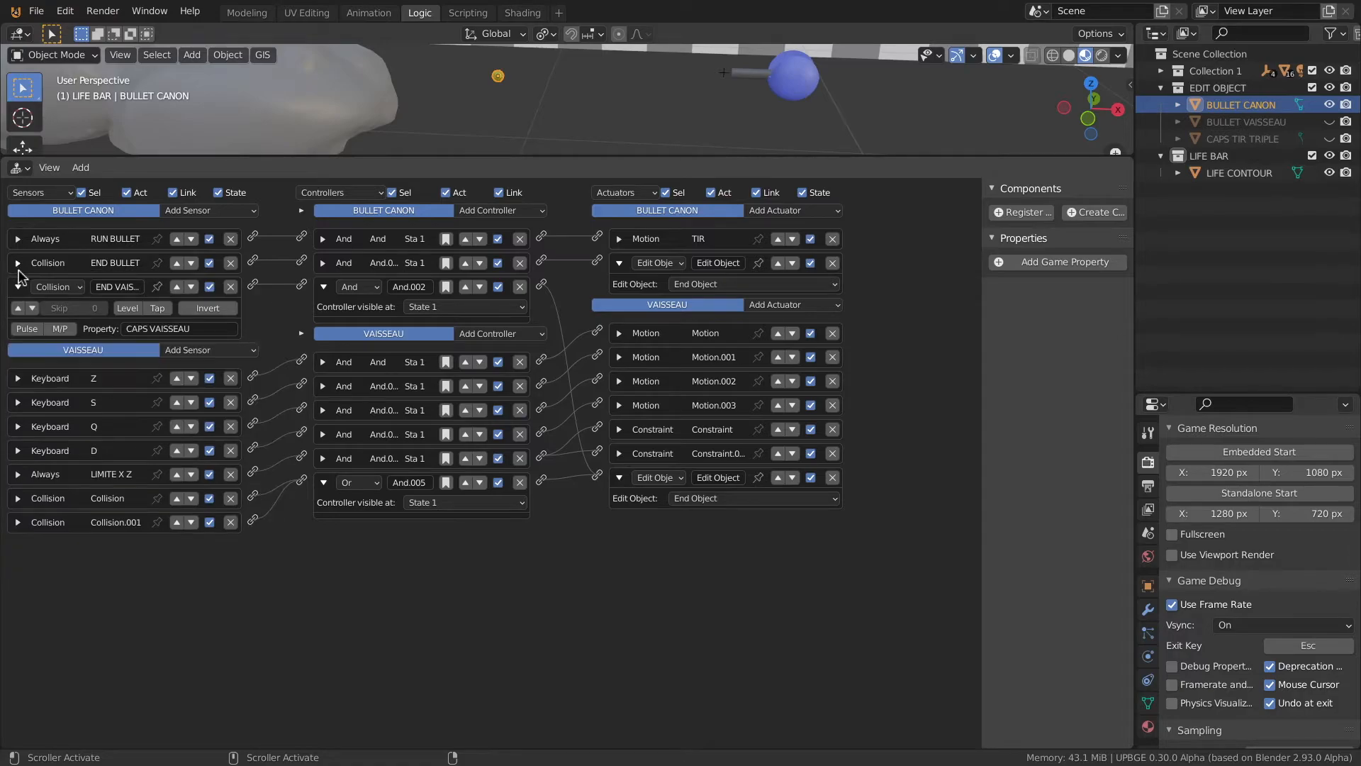
pyautogui.click(18, 286)
pyautogui.click(18, 286)
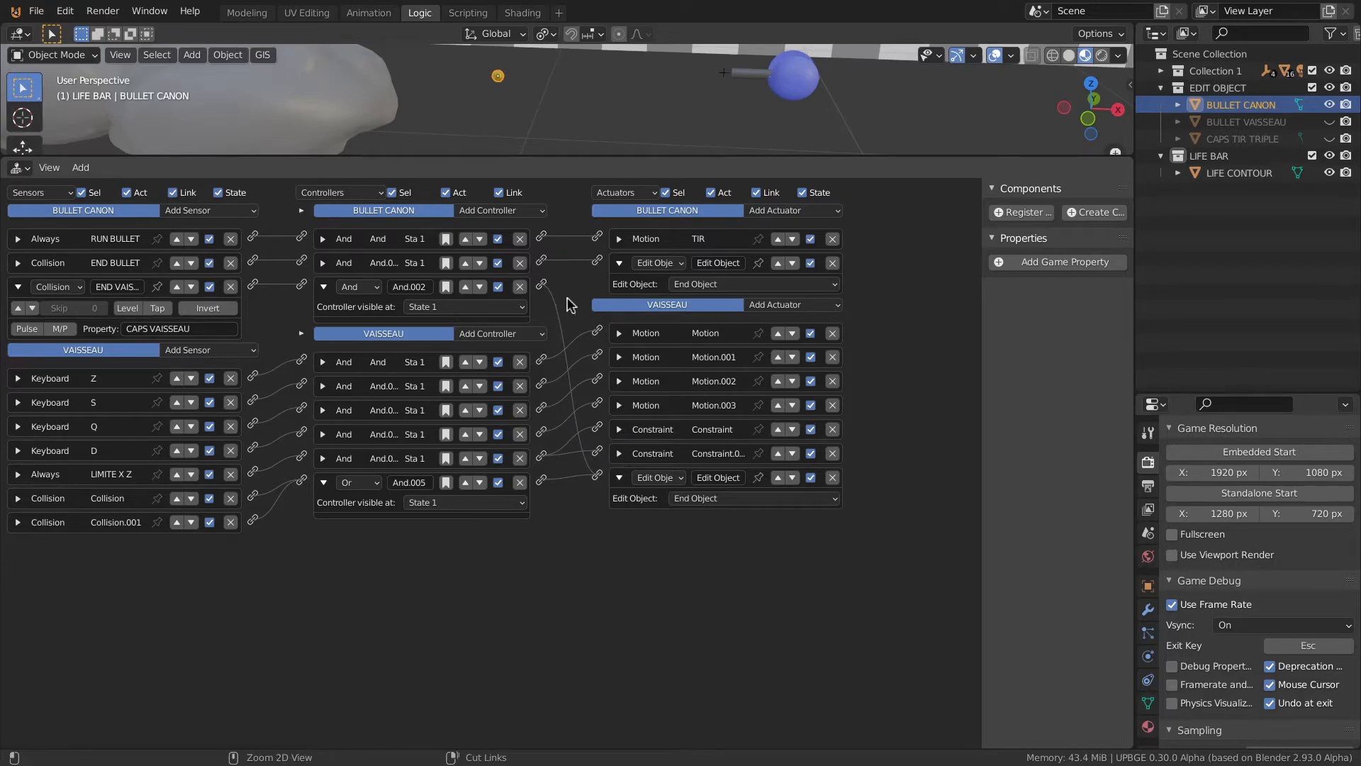
pyautogui.keyDown('ctrl'); pyautogui.moveTo(560, 299); pyautogui.dragTo(547, 326, button='right'); pyautogui.keyUp('ctrl')
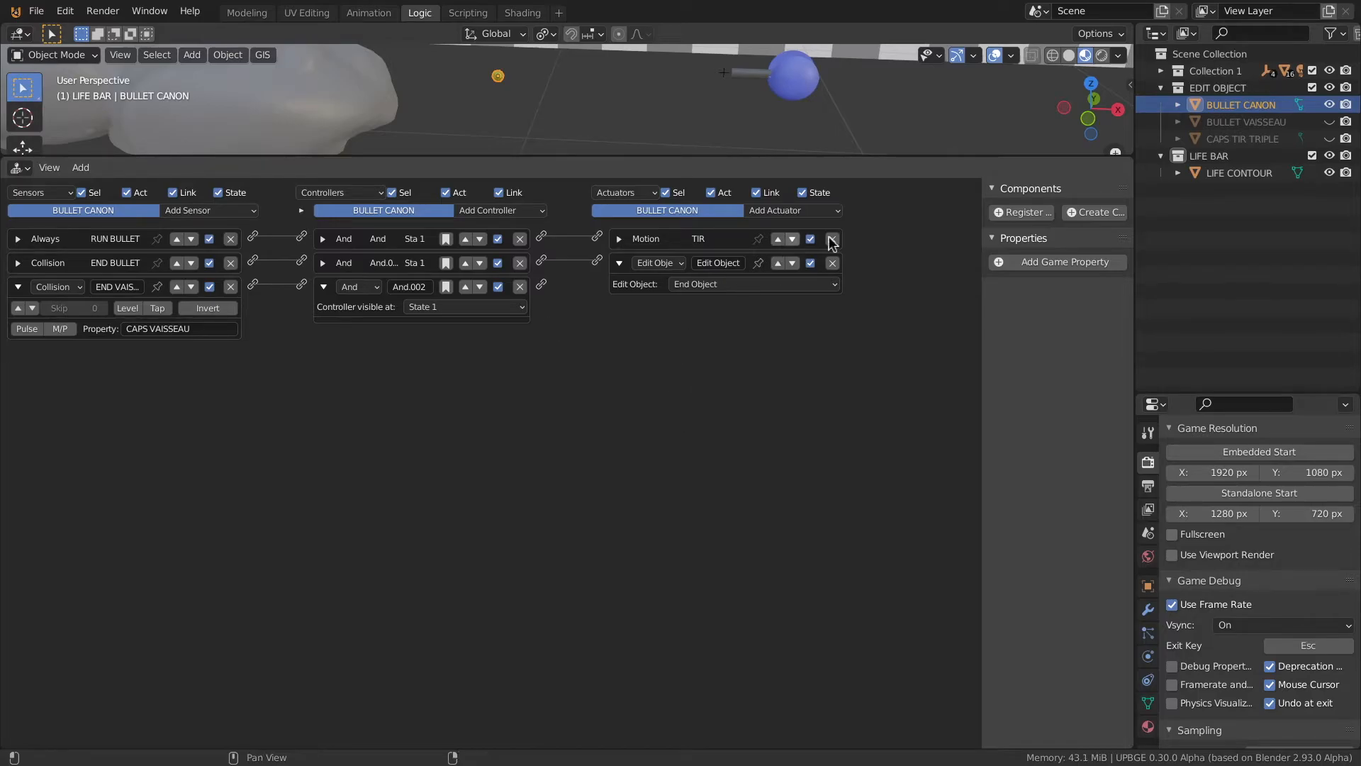
# Add LIFE CONTOUR to the selection, hide linked and state actuators, and collapse its Action.004 actuator
pyautogui.click(1239, 173)
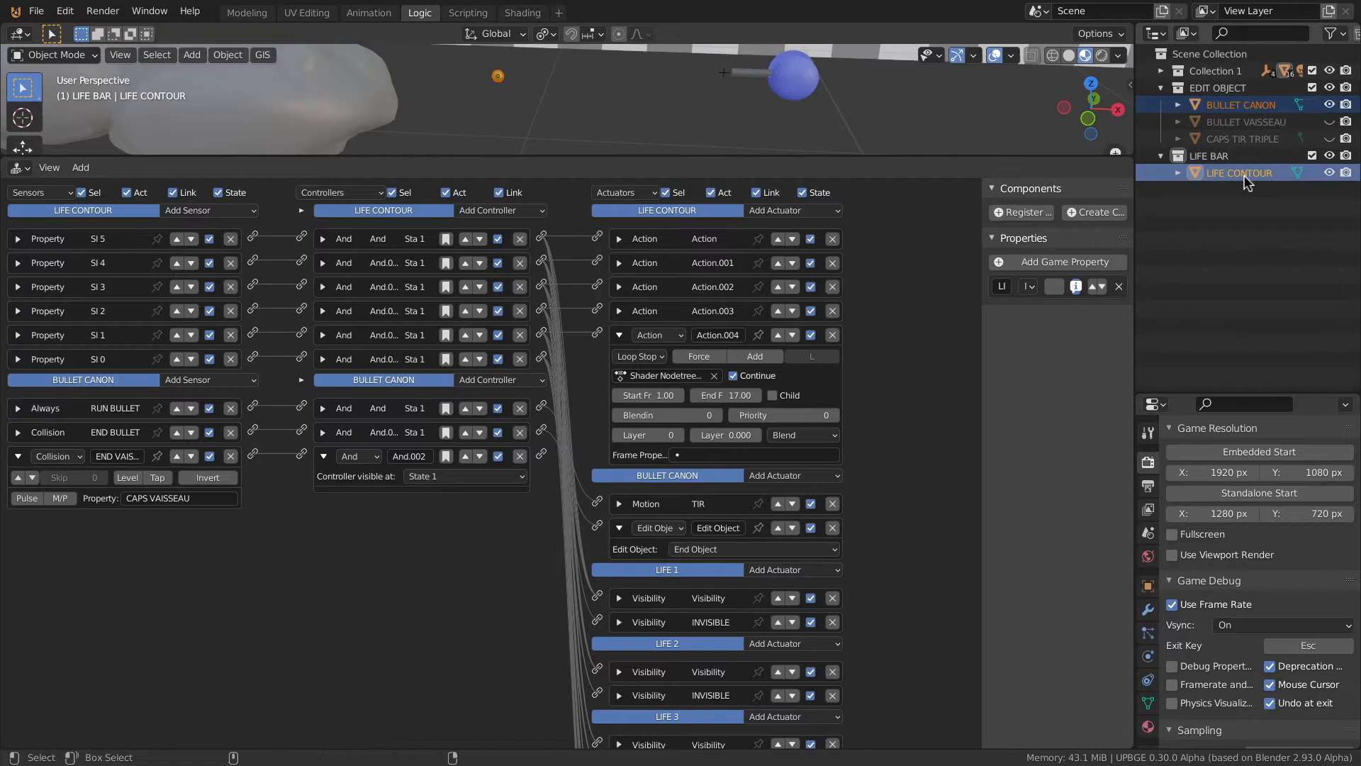
pyautogui.click(757, 192)
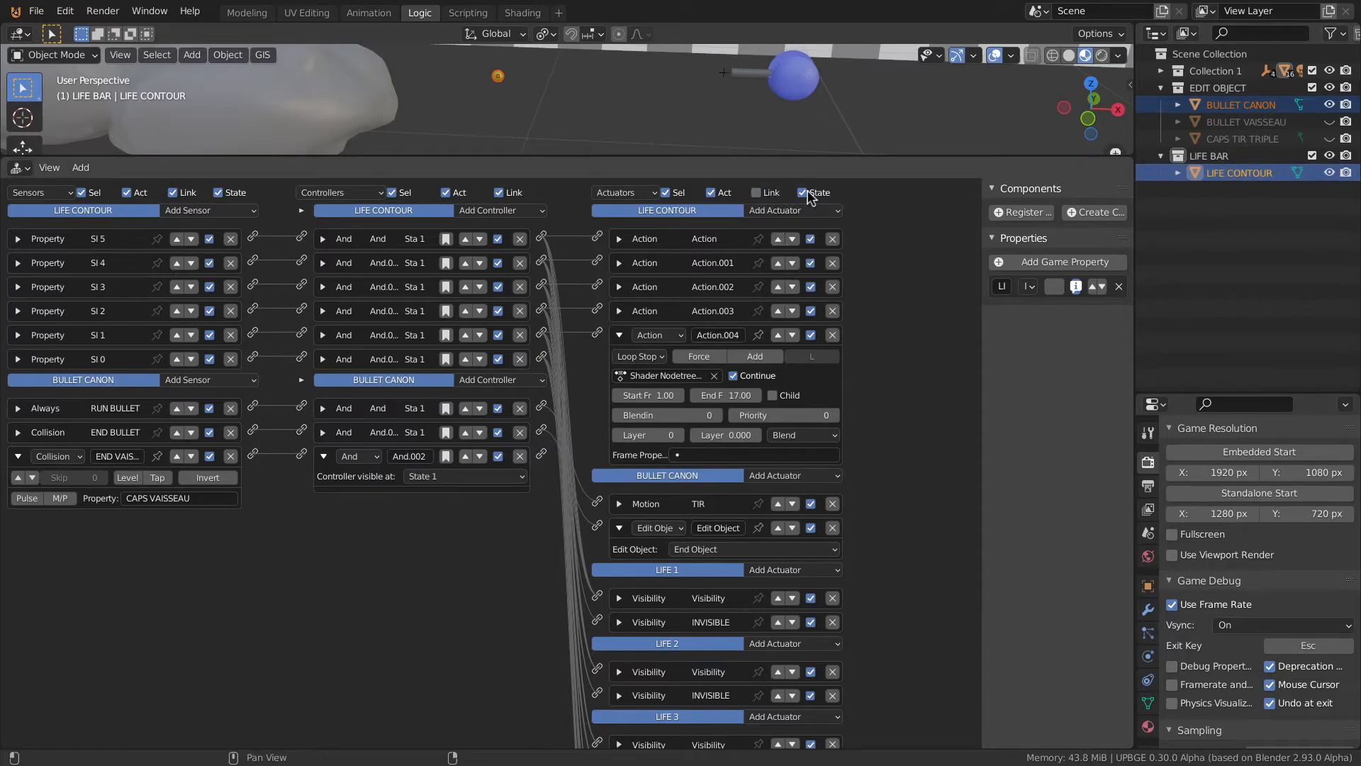
pyautogui.click(803, 192)
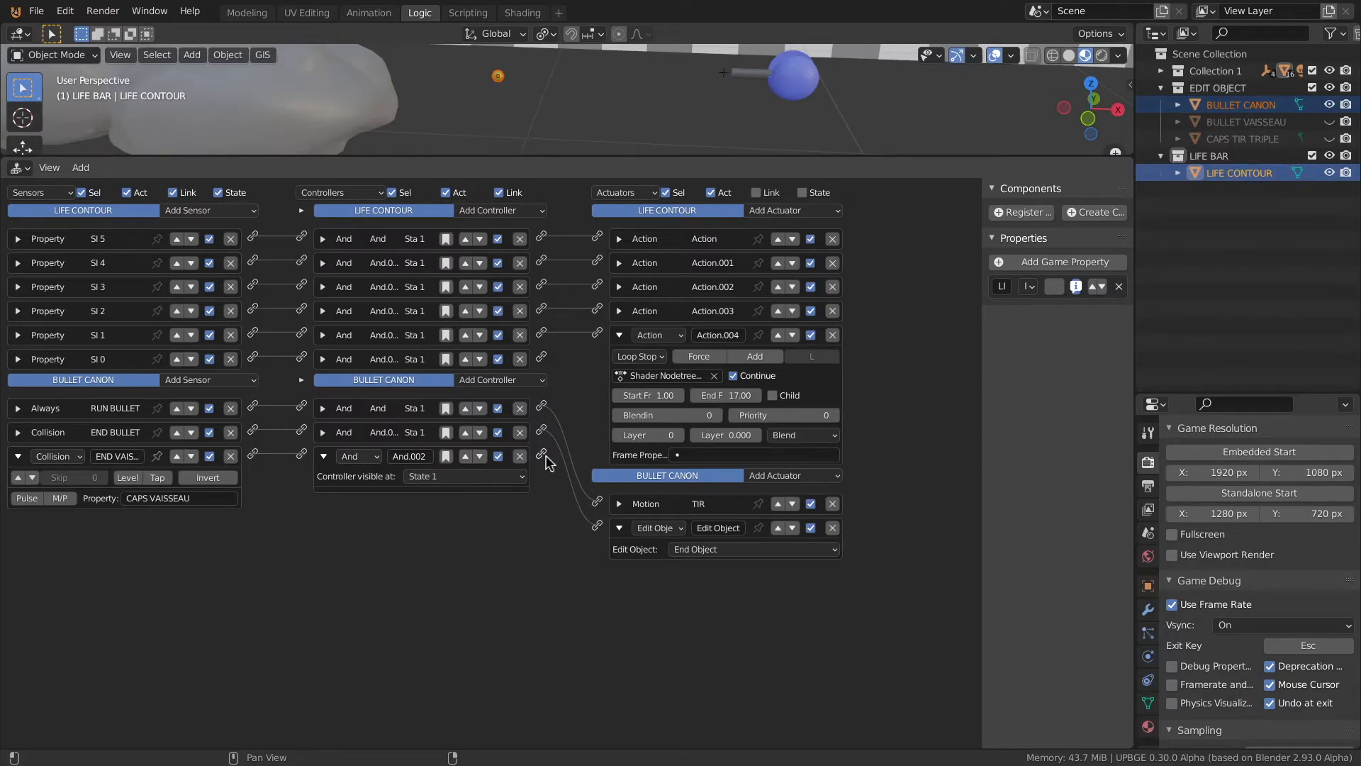
pyautogui.click(620, 335)
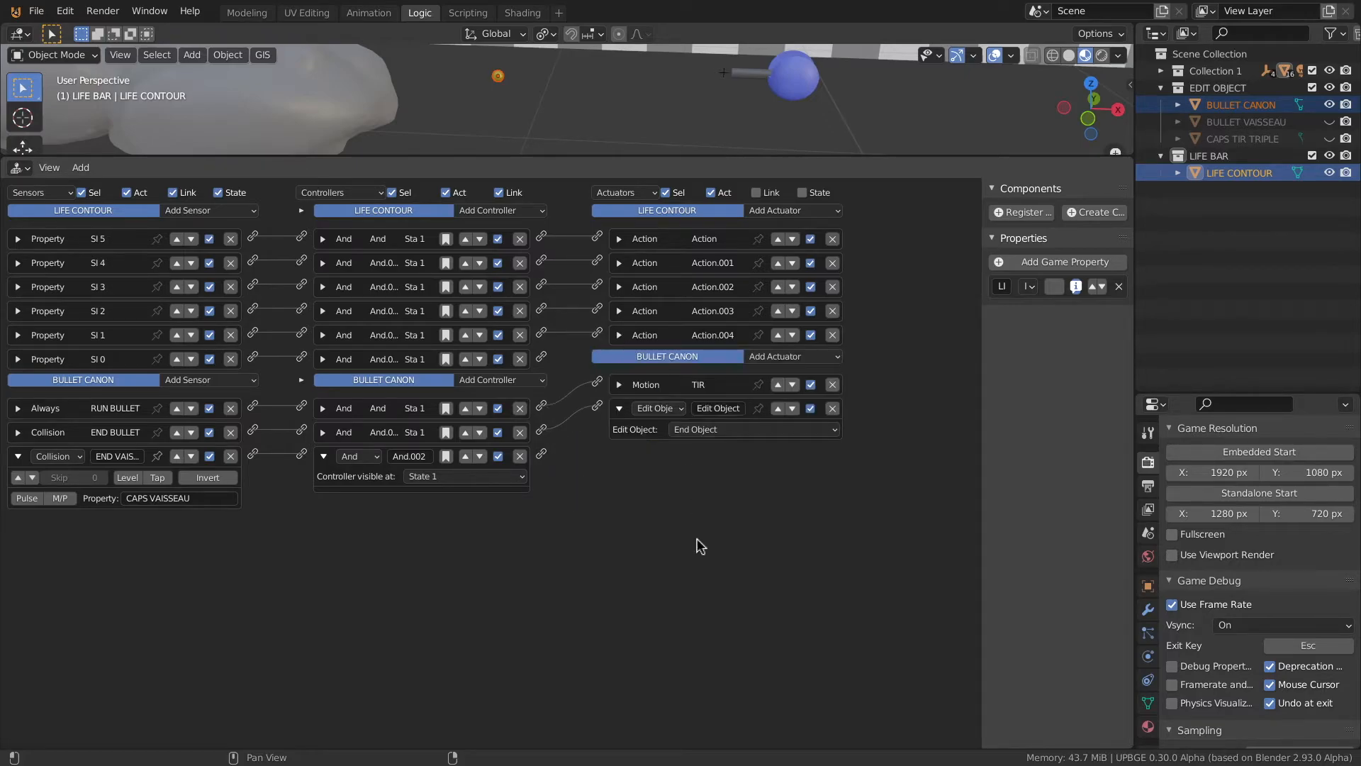
# Add a Property actuator to LIFE CONTOUR and name it LIFE -1
pyautogui.click(778, 211)
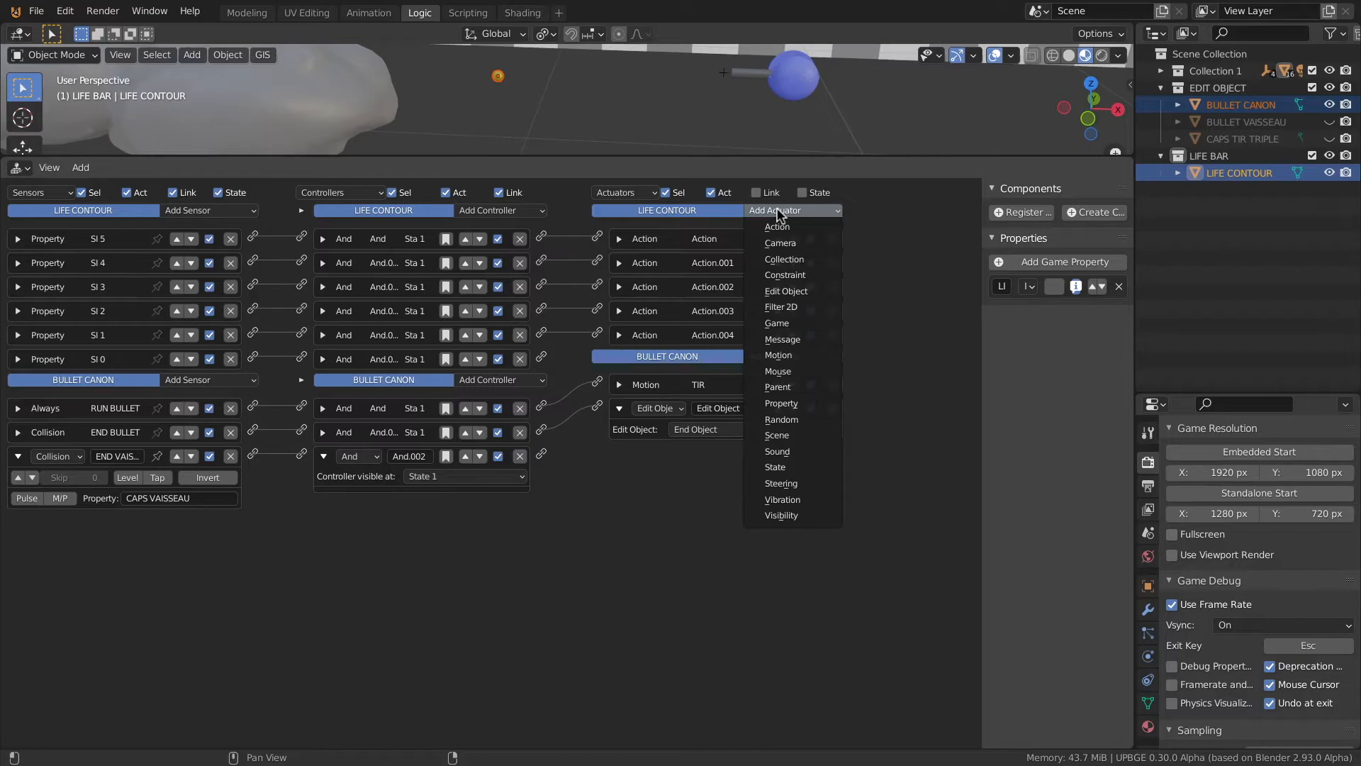
pyautogui.click(783, 403)
pyautogui.moveTo(543, 407)
pyautogui.mouseDown()
pyautogui.moveTo(587, 357)
pyautogui.moveTo(553, 402)
pyautogui.mouseUp()
pyautogui.click(719, 359)
pyautogui.press('BackSpace')
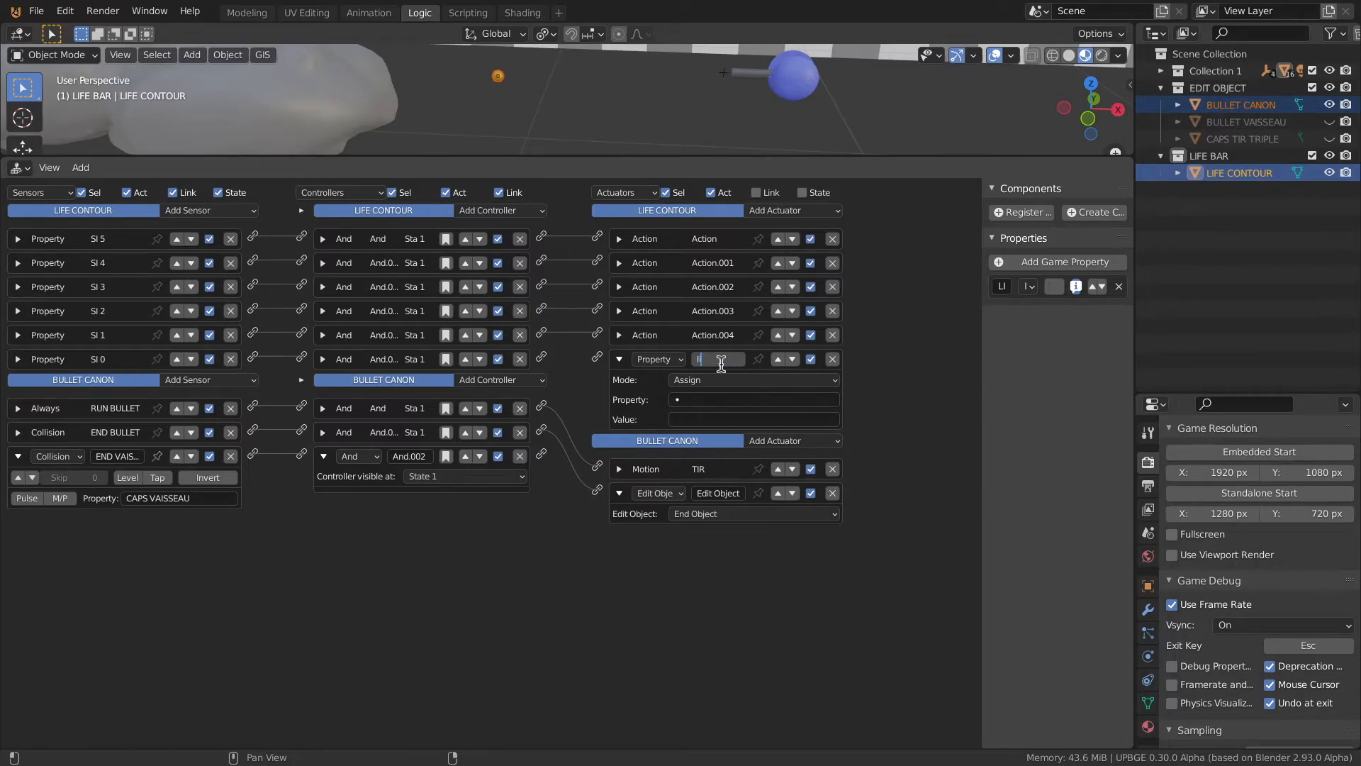
pyautogui.write('LIFE -1')
pyautogui.press('Return')
# Configure the LIFE -1 actuator to use Add mode on the LIFE LEVEL property with a value of -1
pyautogui.click(688, 400)
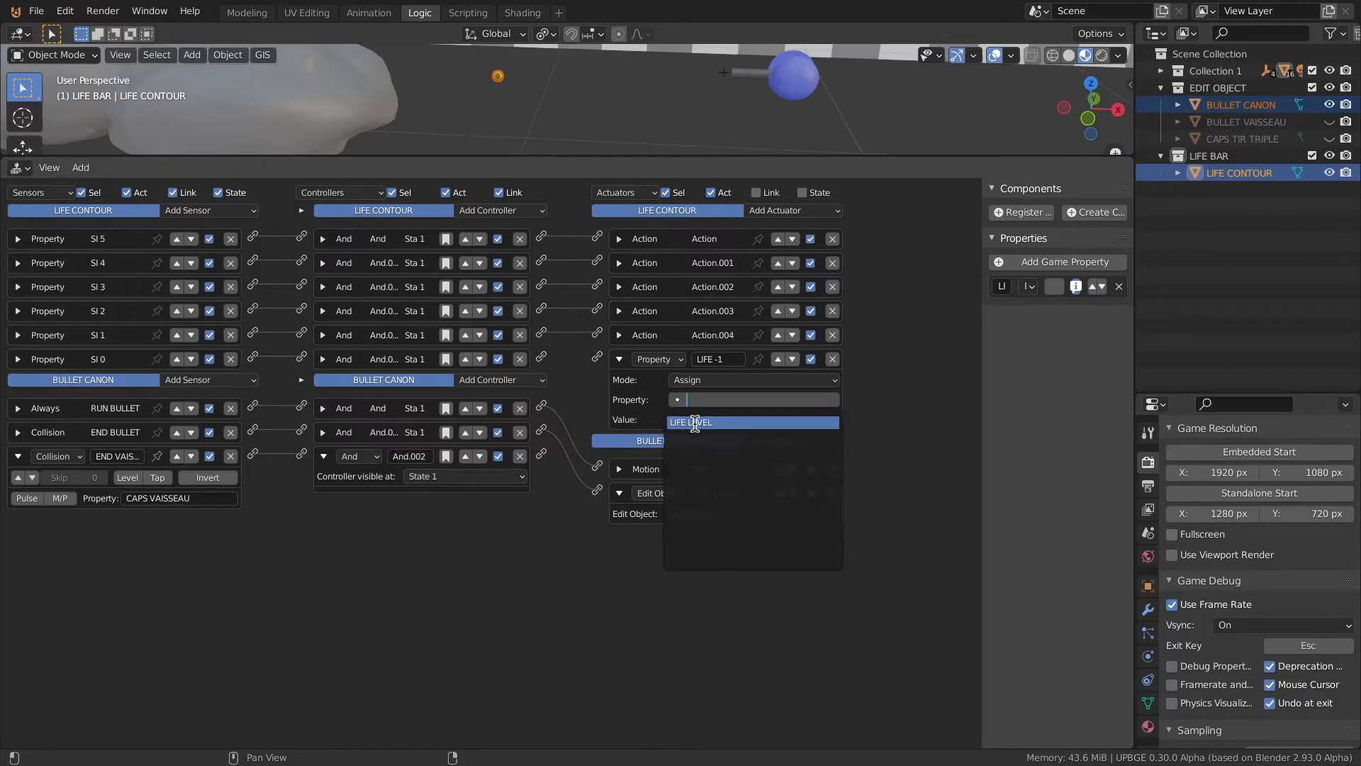
pyautogui.click(700, 423)
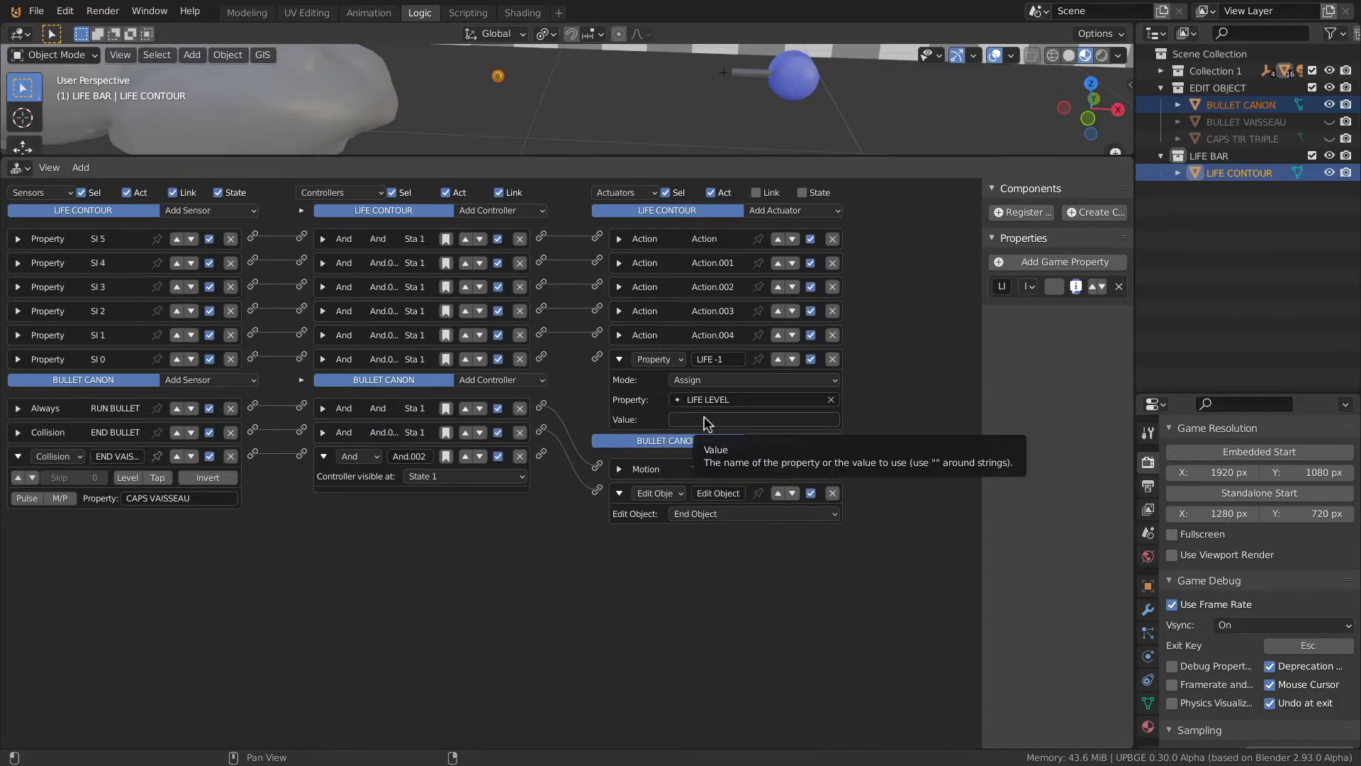
pyautogui.click(713, 382)
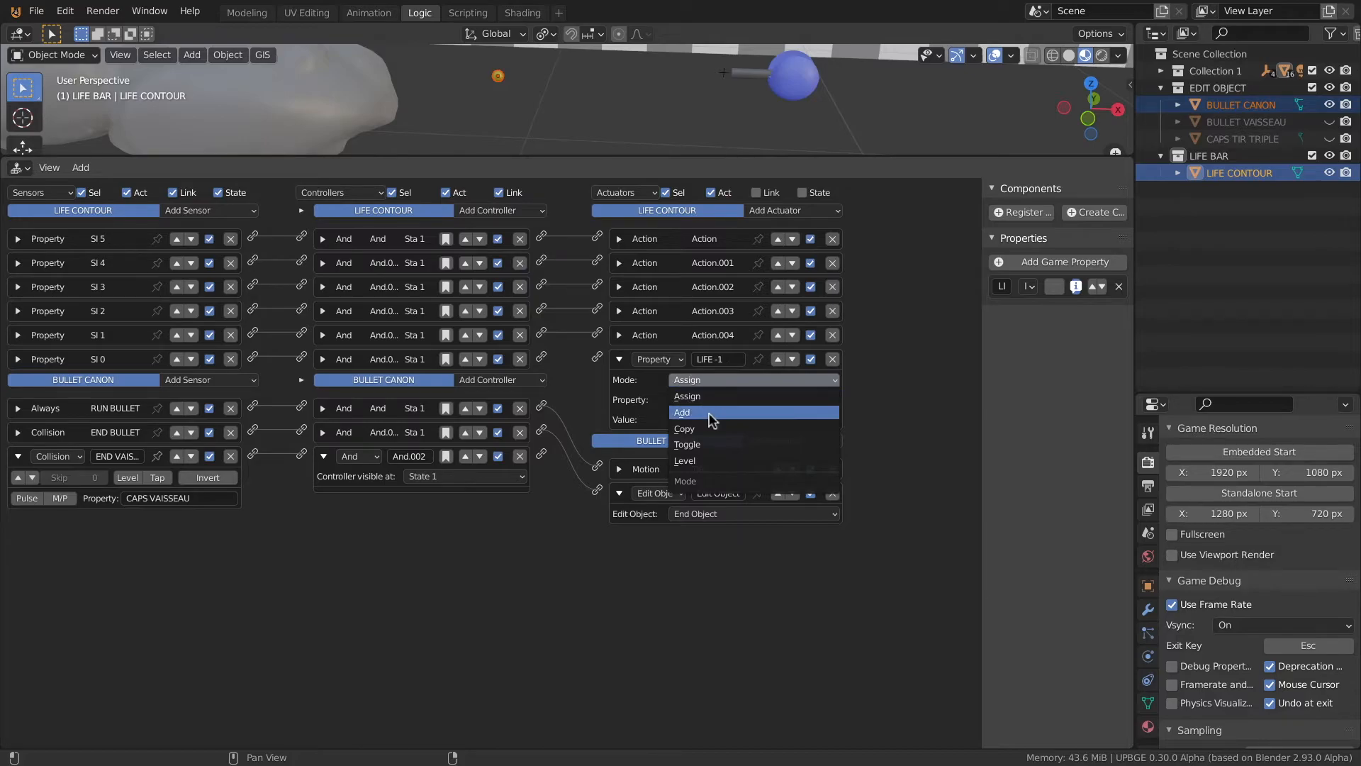
pyautogui.click(713, 413)
pyautogui.click(722, 419)
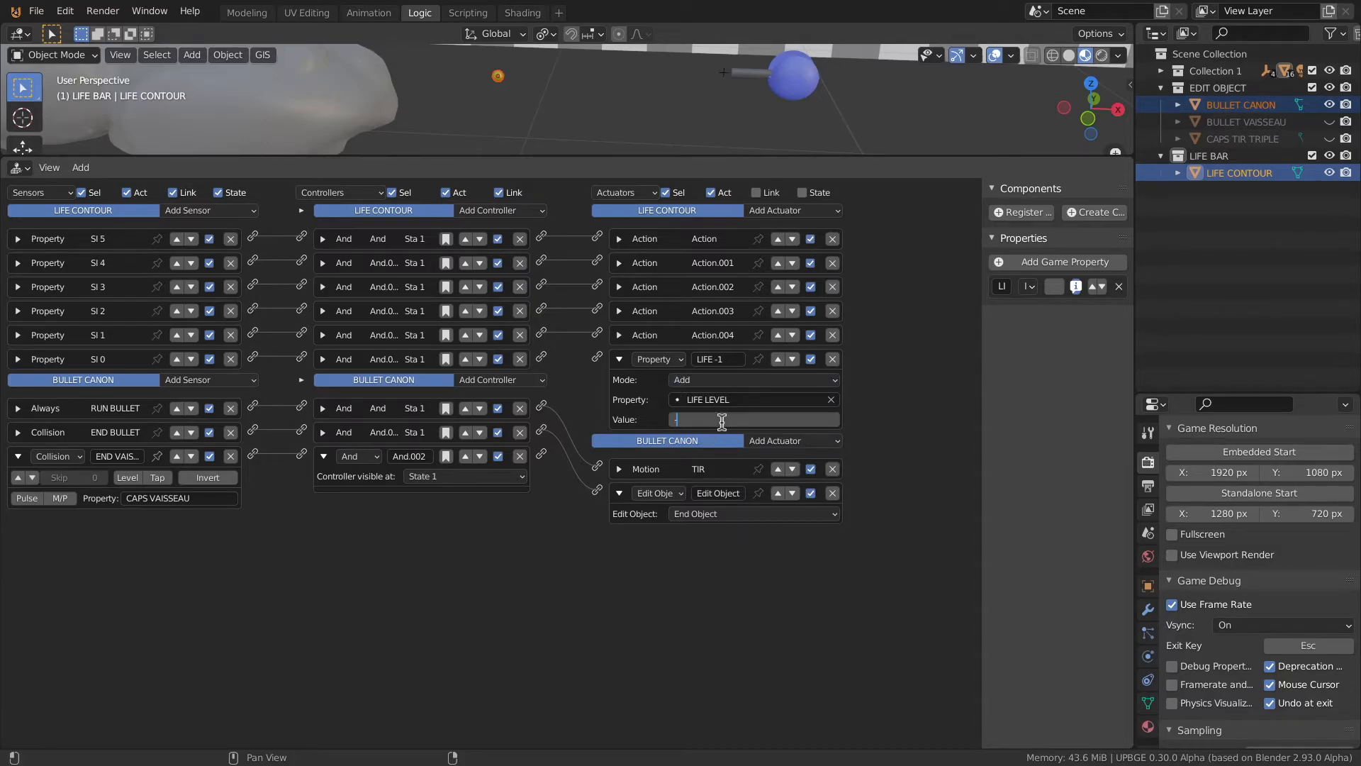
pyautogui.press('Return')
# Connect BULLET CANON's And.002 controller to the LIFE -1 actuator, shrink the Logic Editor and save the file
pyautogui.moveTo(540, 456); pyautogui.dragTo(598, 356)
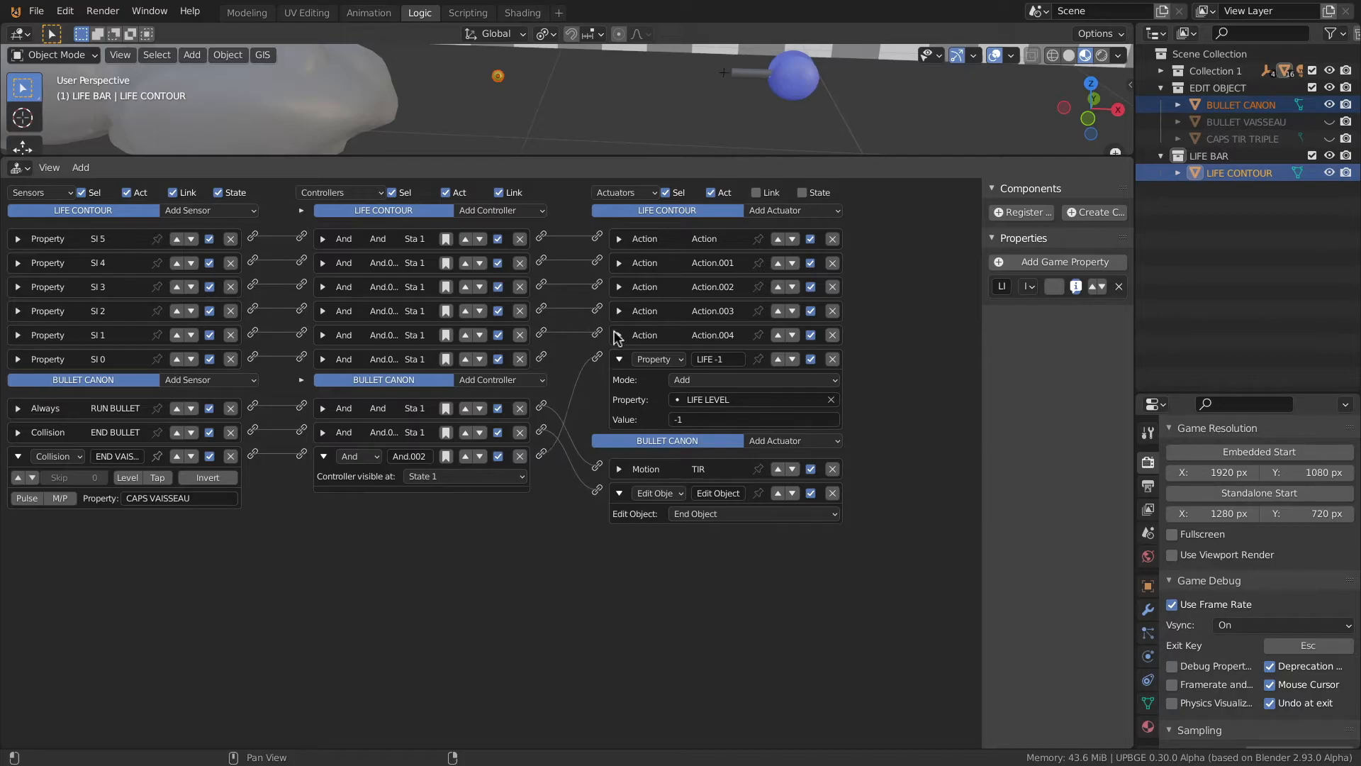
pyautogui.moveTo(602, 158); pyautogui.dragTo(603, 541)
pyautogui.hotkey('ctrl', 's')
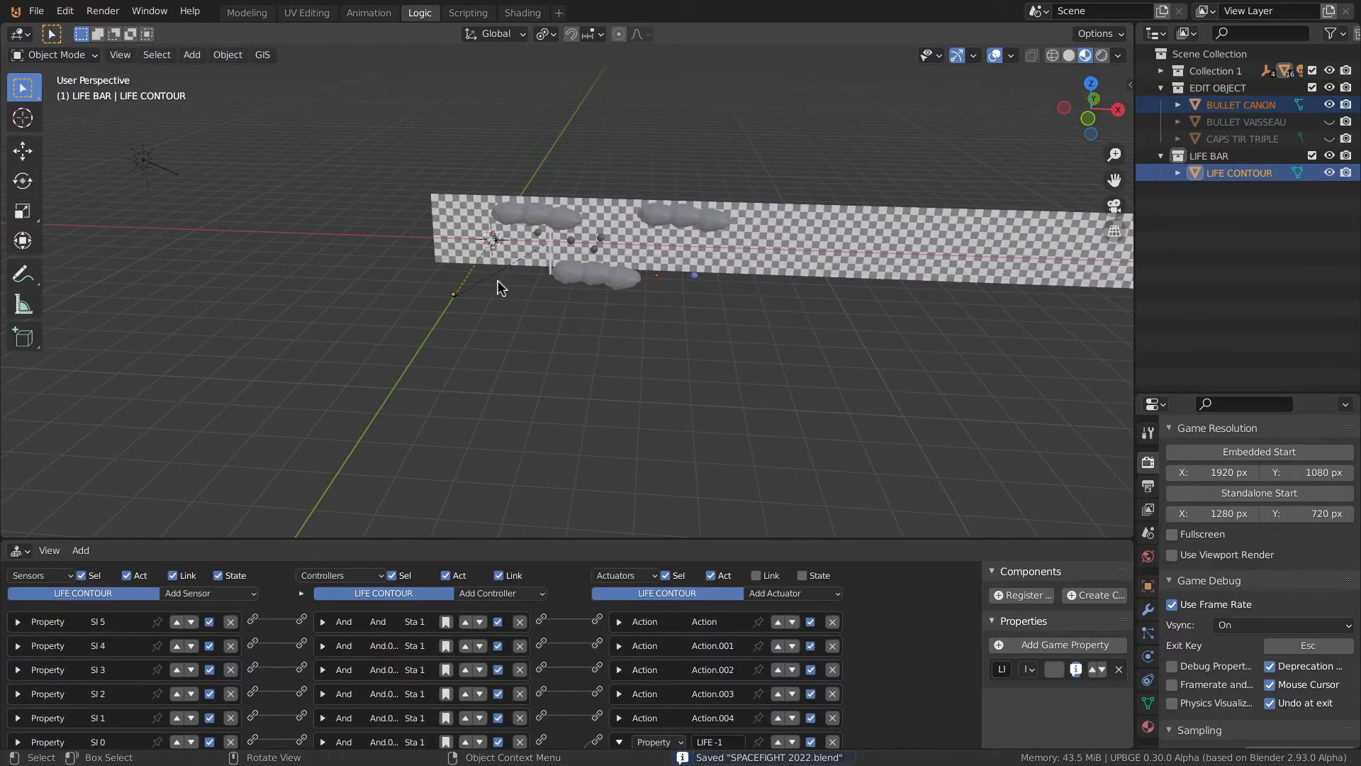
# In the Modeling workspace's camera view, move the camera along the level until its frame ends just before the turret
pyautogui.click(246, 12)
pyautogui.press('KP_0')
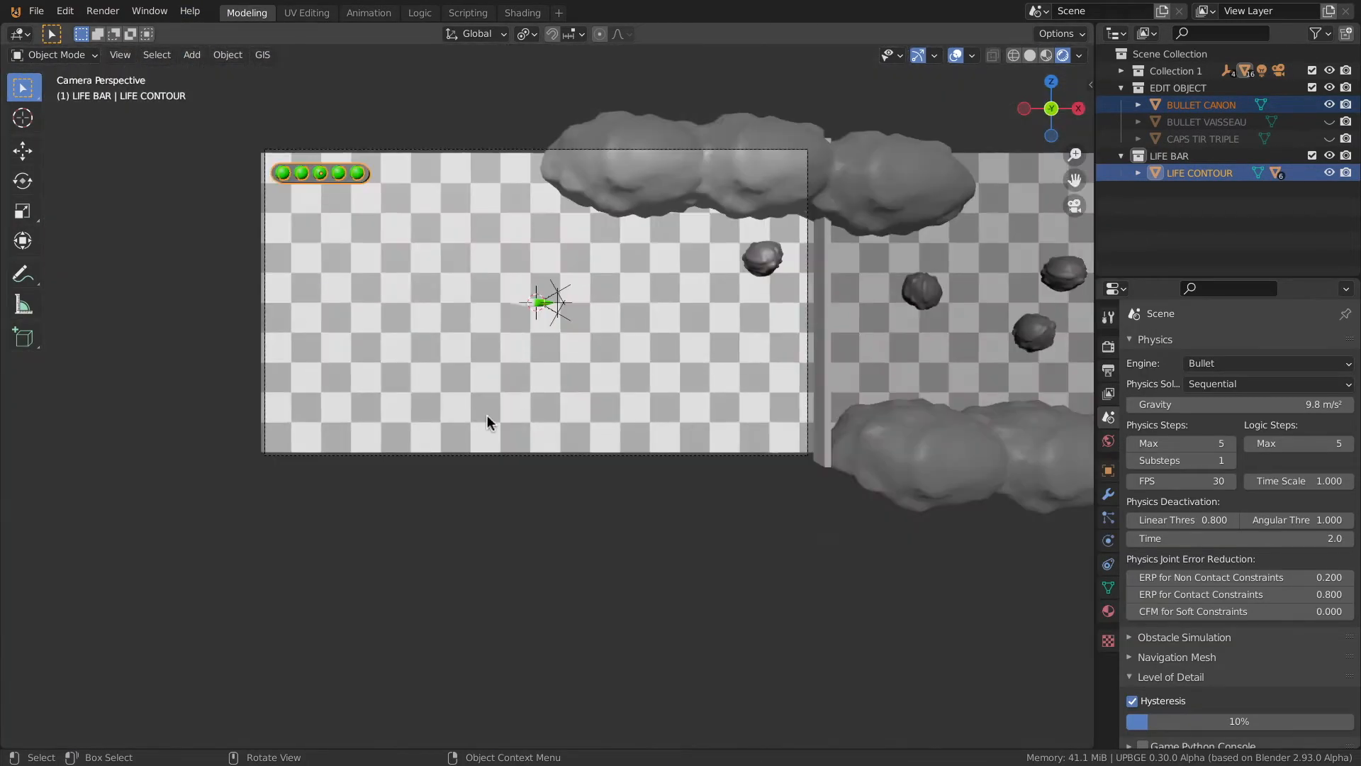
pyautogui.click(287, 146)
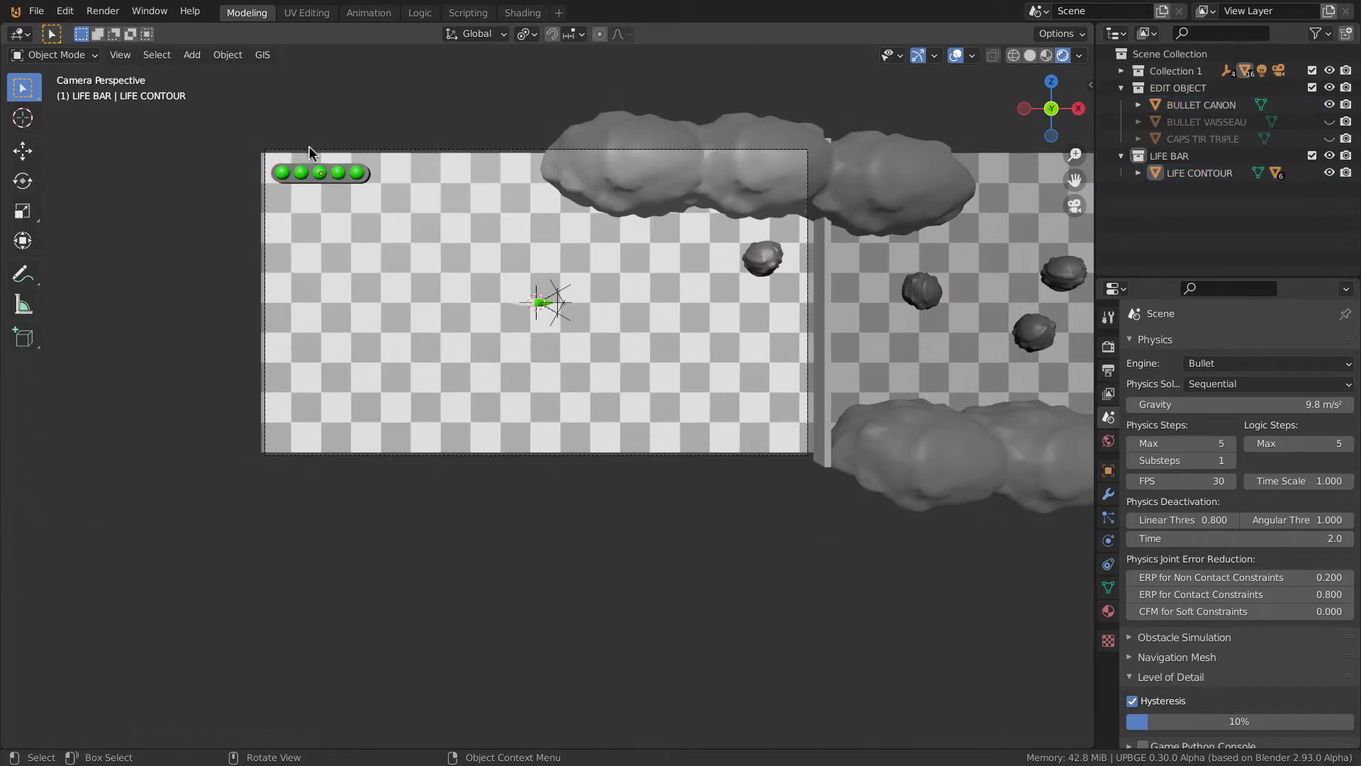
pyautogui.click(309, 148)
pyautogui.scroll(-6, 436, 302)
pyautogui.scroll(2, 362, 274)
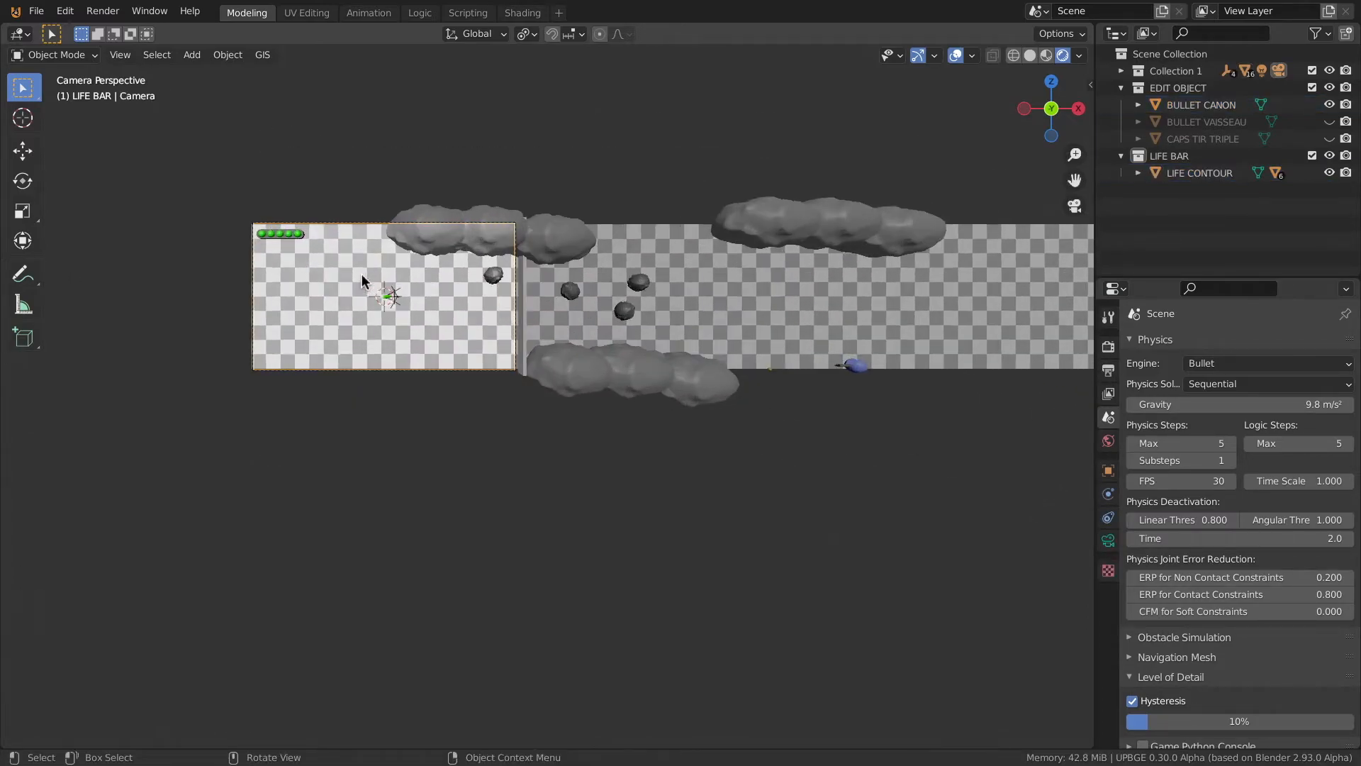
pyautogui.press('g')
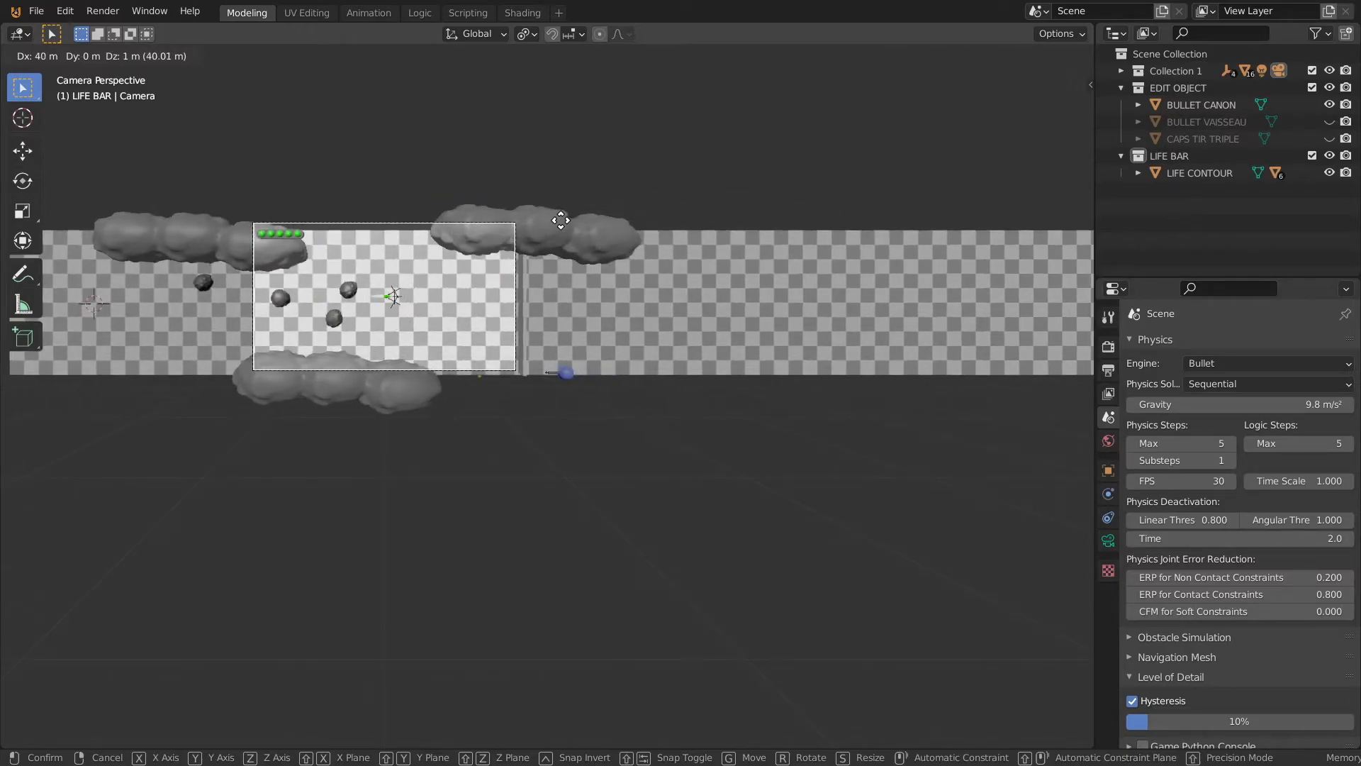
pyautogui.click(461, 264)
pyautogui.press('Home')
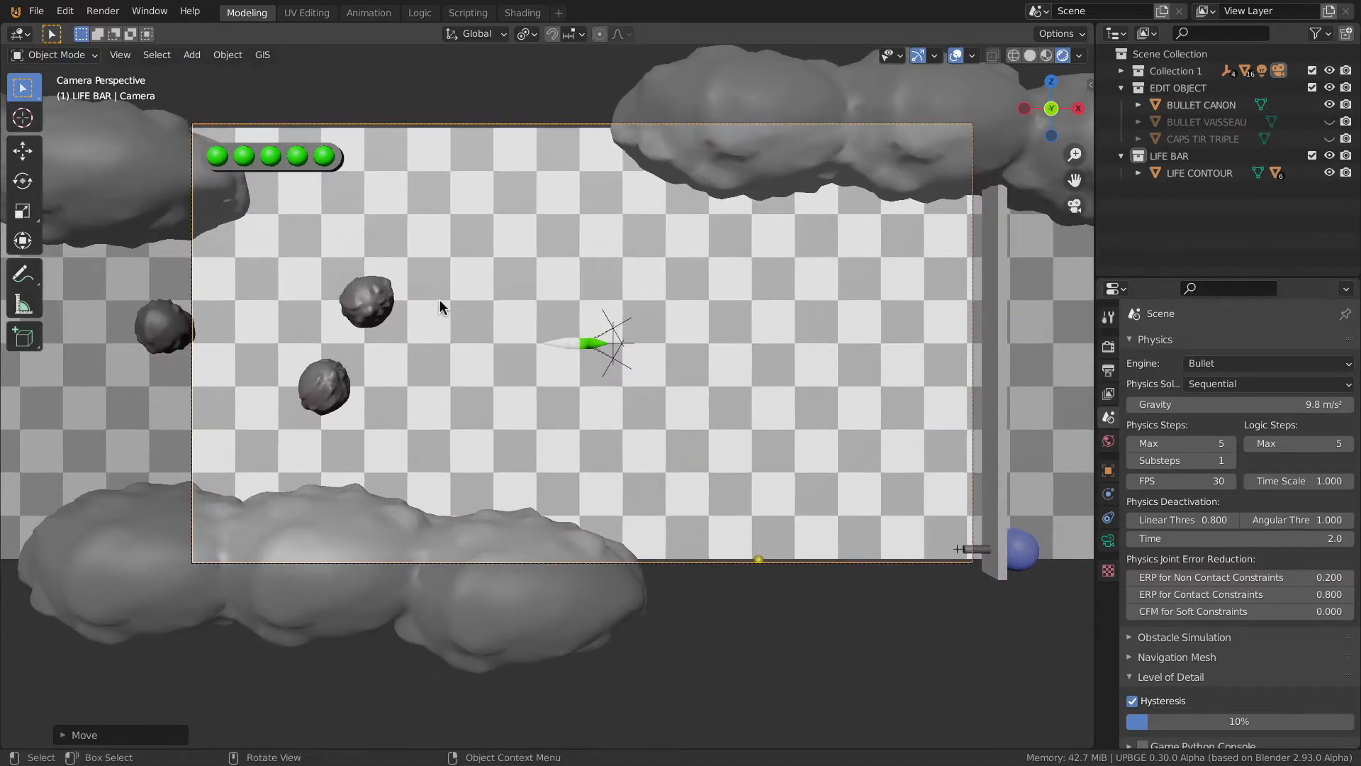
# Run the game with debug properties displayed and fly the ship around the turret to test its bullets against LIFE LEVEL
pyautogui.scroll(1, 440, 307)
pyautogui.keyDown('shift'); pyautogui.moveTo(451, 313); pyautogui.dragTo(383, 343, button='middle'); pyautogui.keyUp('shift')
pyautogui.click(1108, 347)
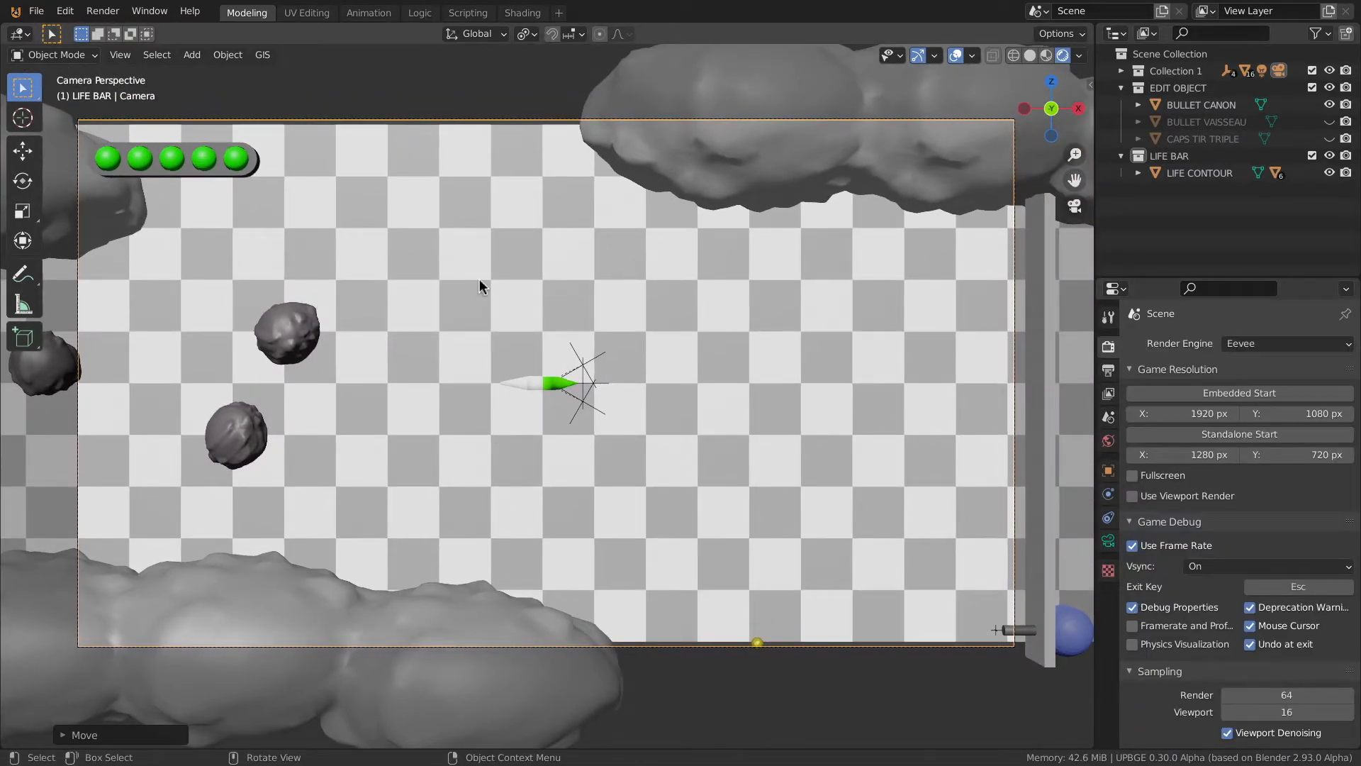
pyautogui.press('p')
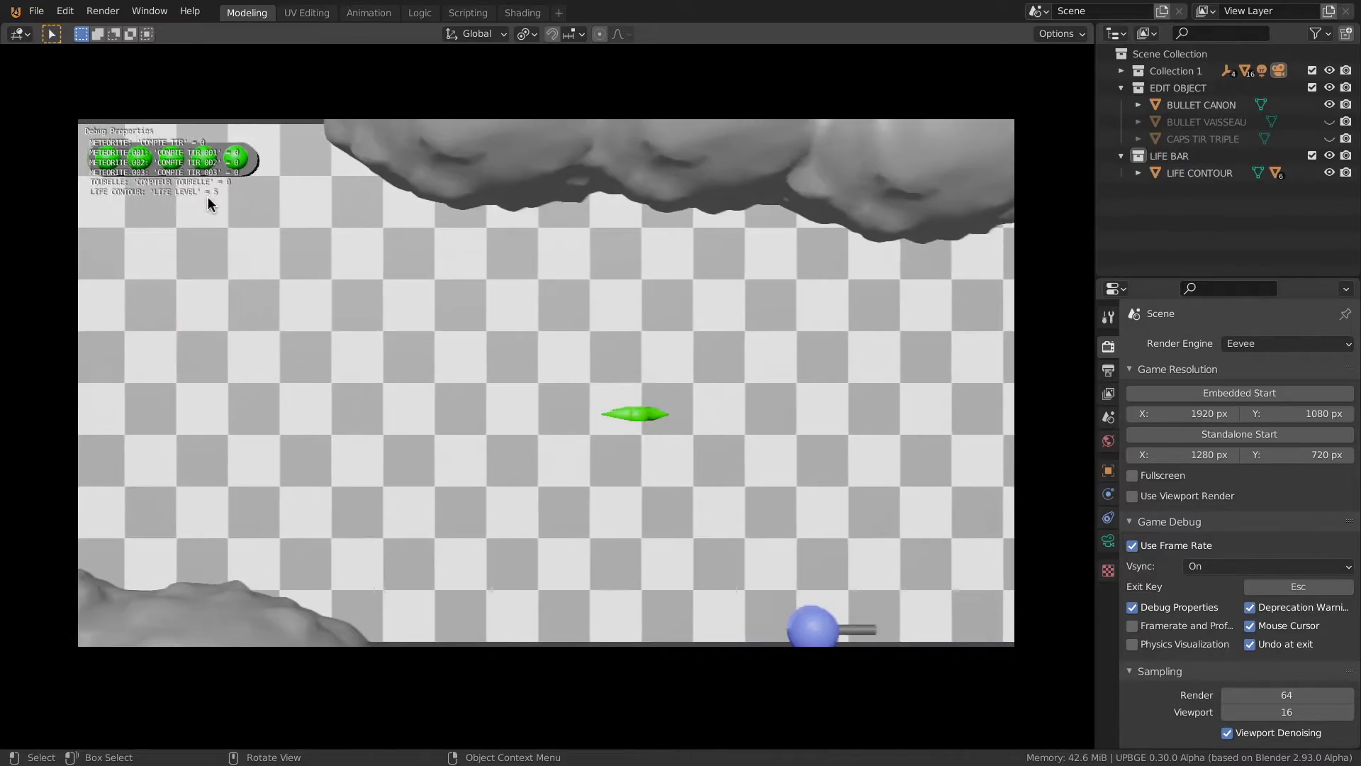
pyautogui.press('Down')
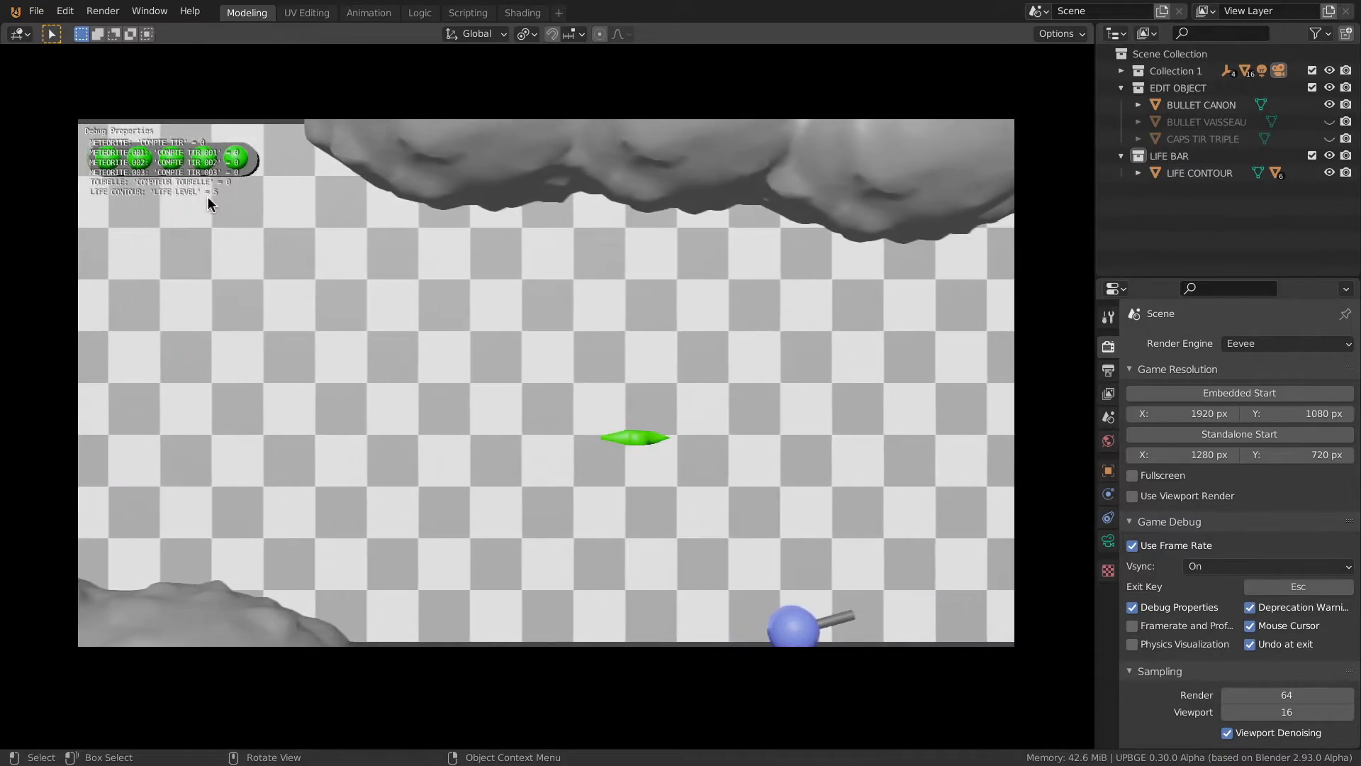
pyautogui.press('Left')
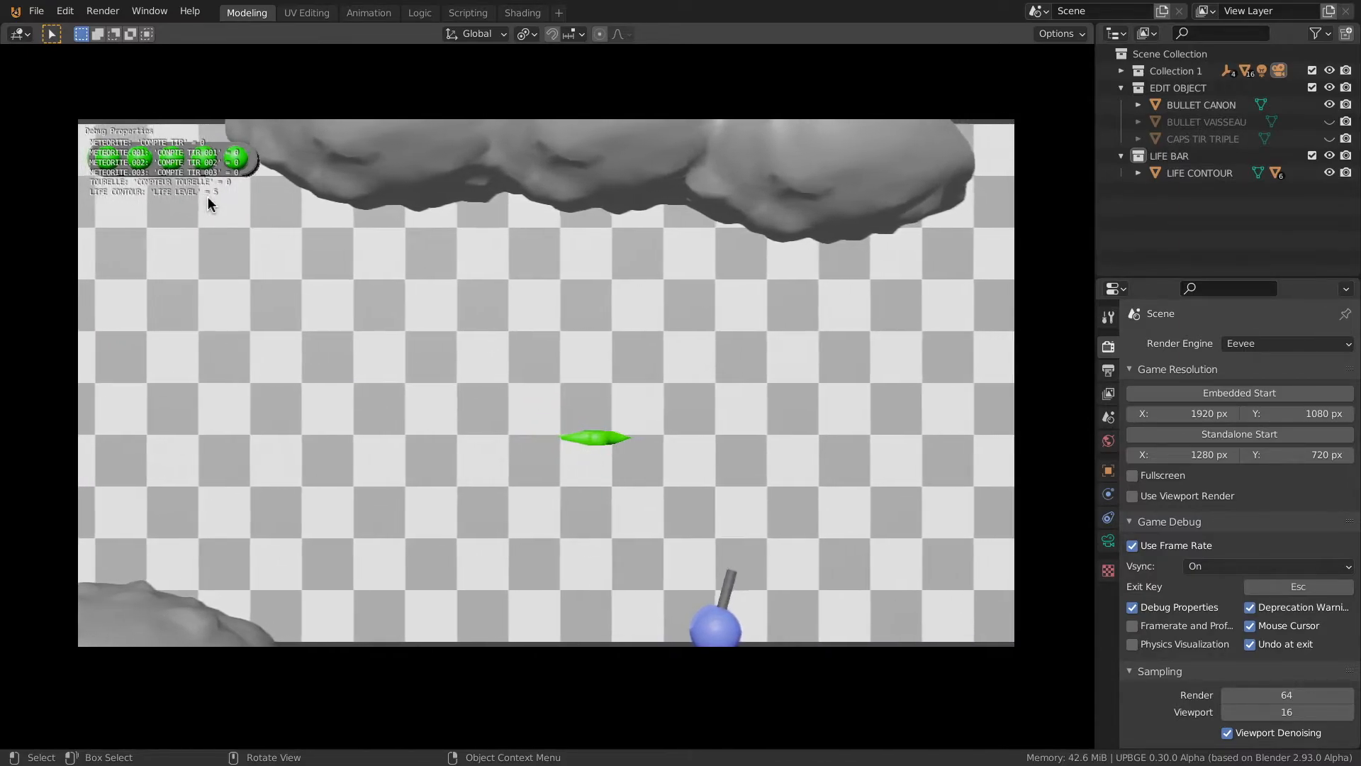
pyautogui.press('Left')
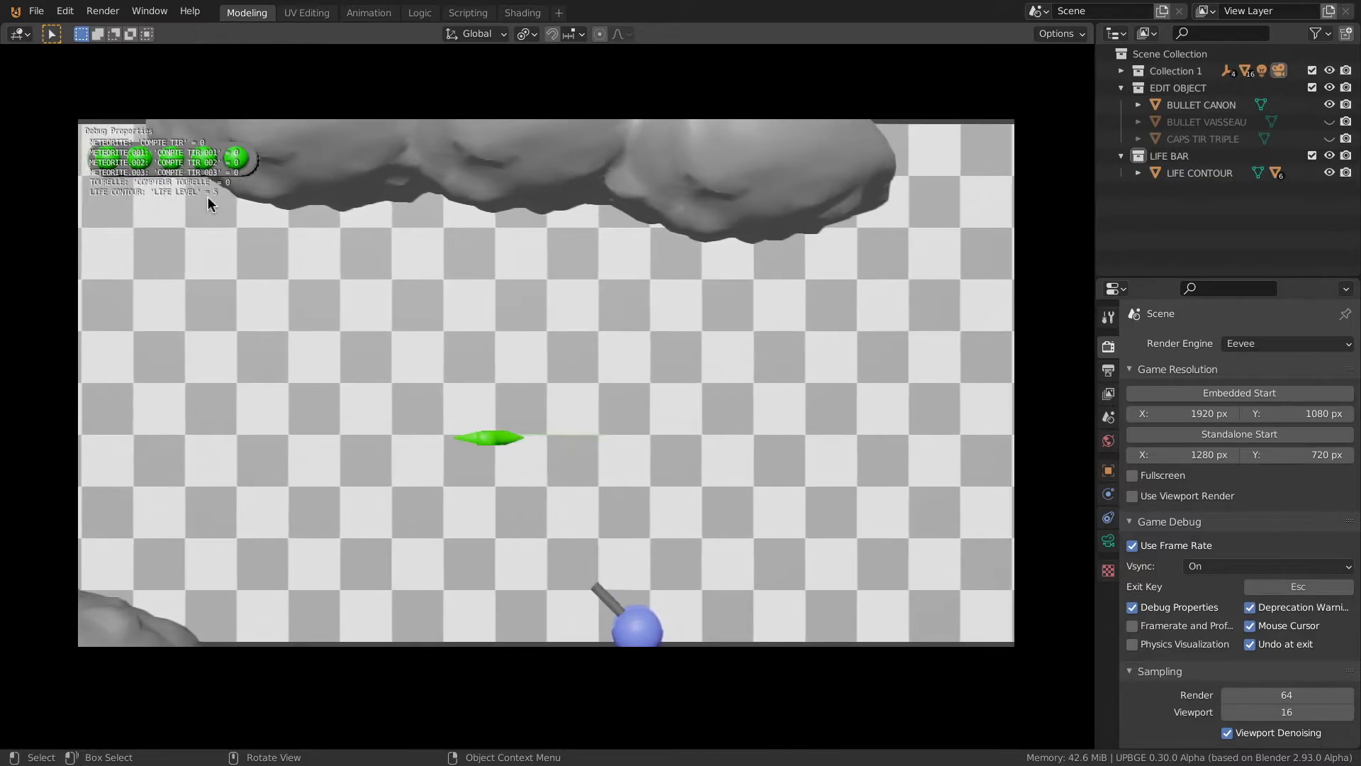
pyautogui.press('Down')
pyautogui.press('Left')
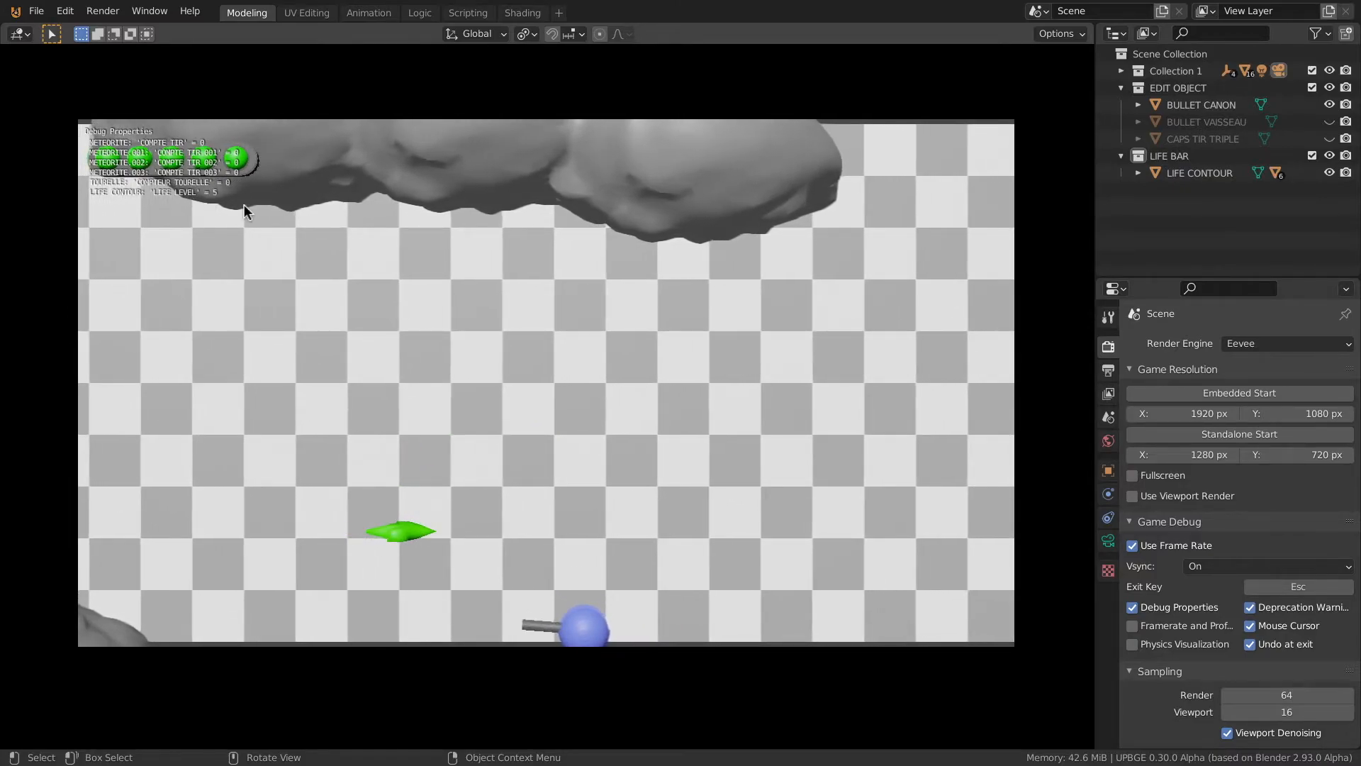
pyautogui.press('Escape')
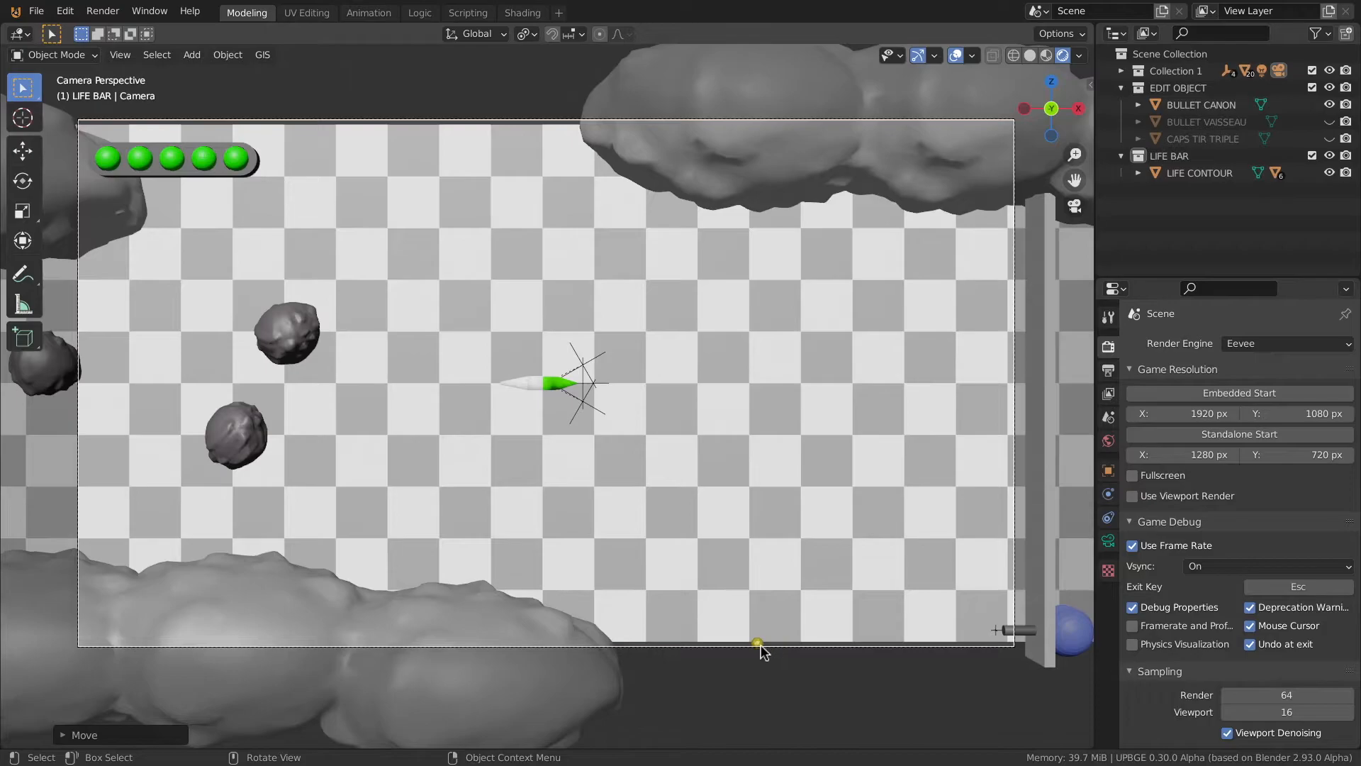
# Hide the BULLET CANON object in the viewport
pyautogui.click(757, 644)
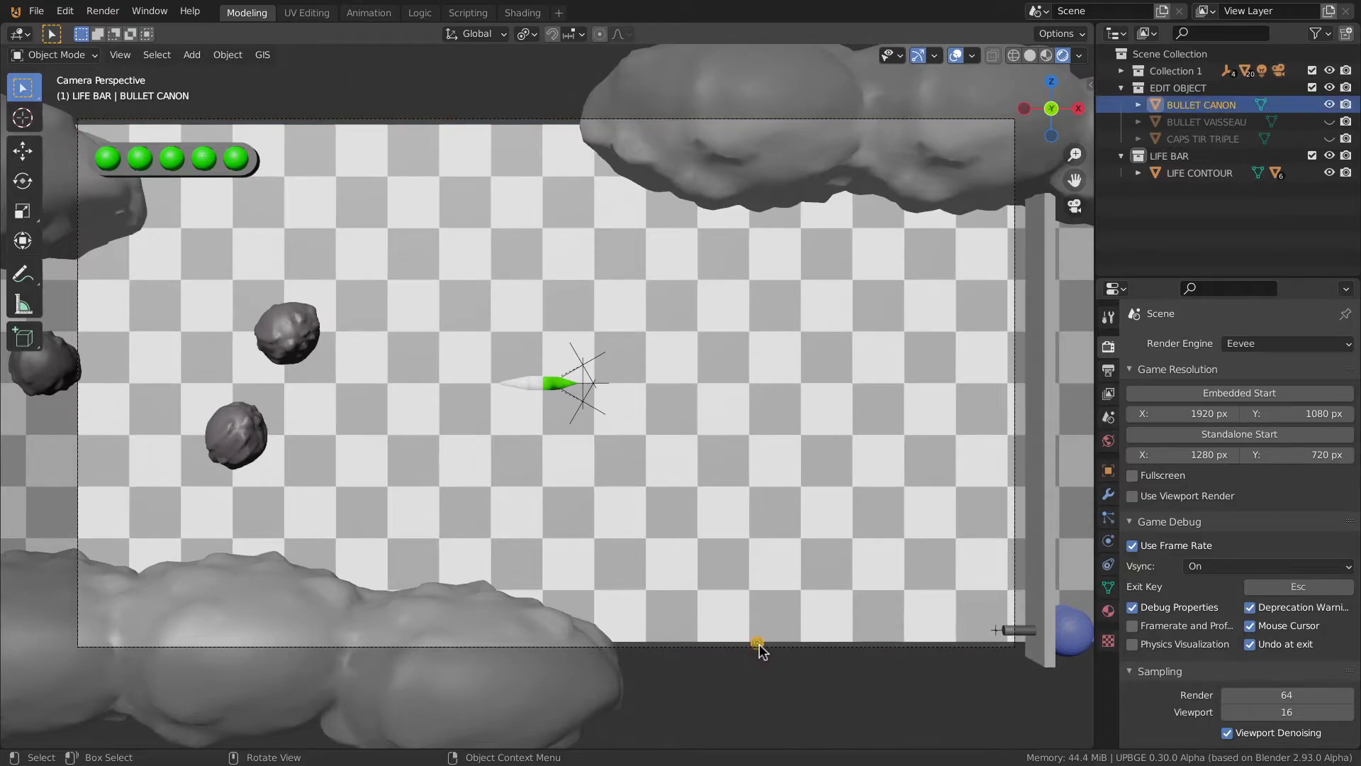
pyautogui.scroll(5, 758, 646)
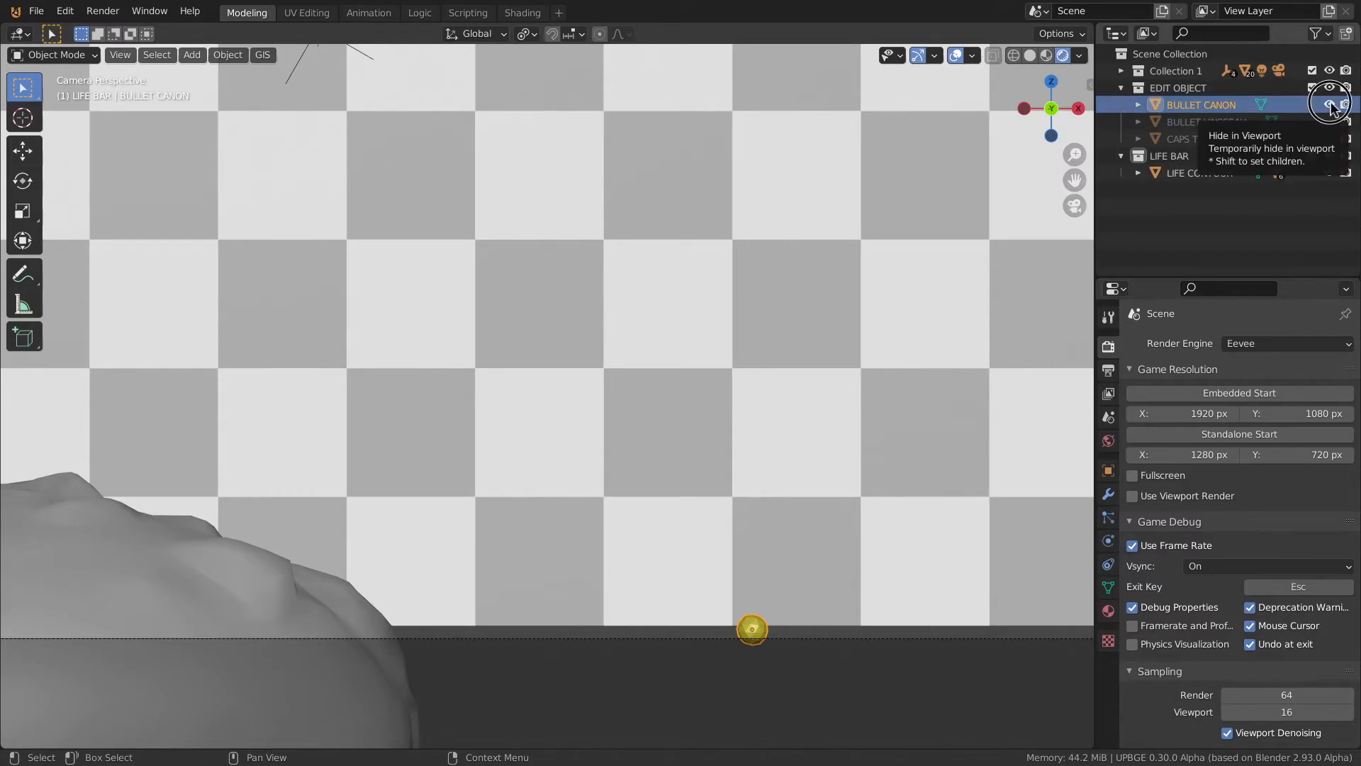
pyautogui.moveTo(1332, 107); pyautogui.dragTo(1331, 139)
pyautogui.scroll(1, 650, 469)
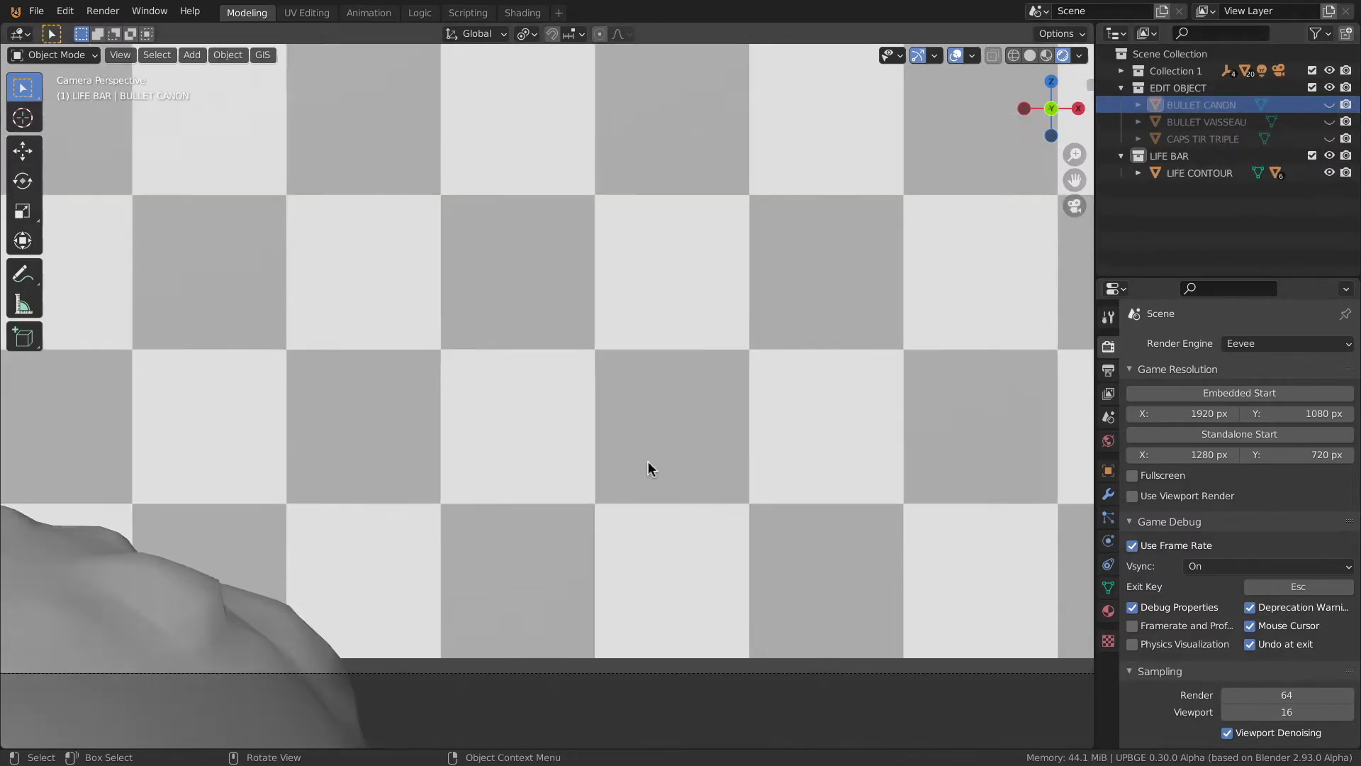
pyautogui.press('Home')
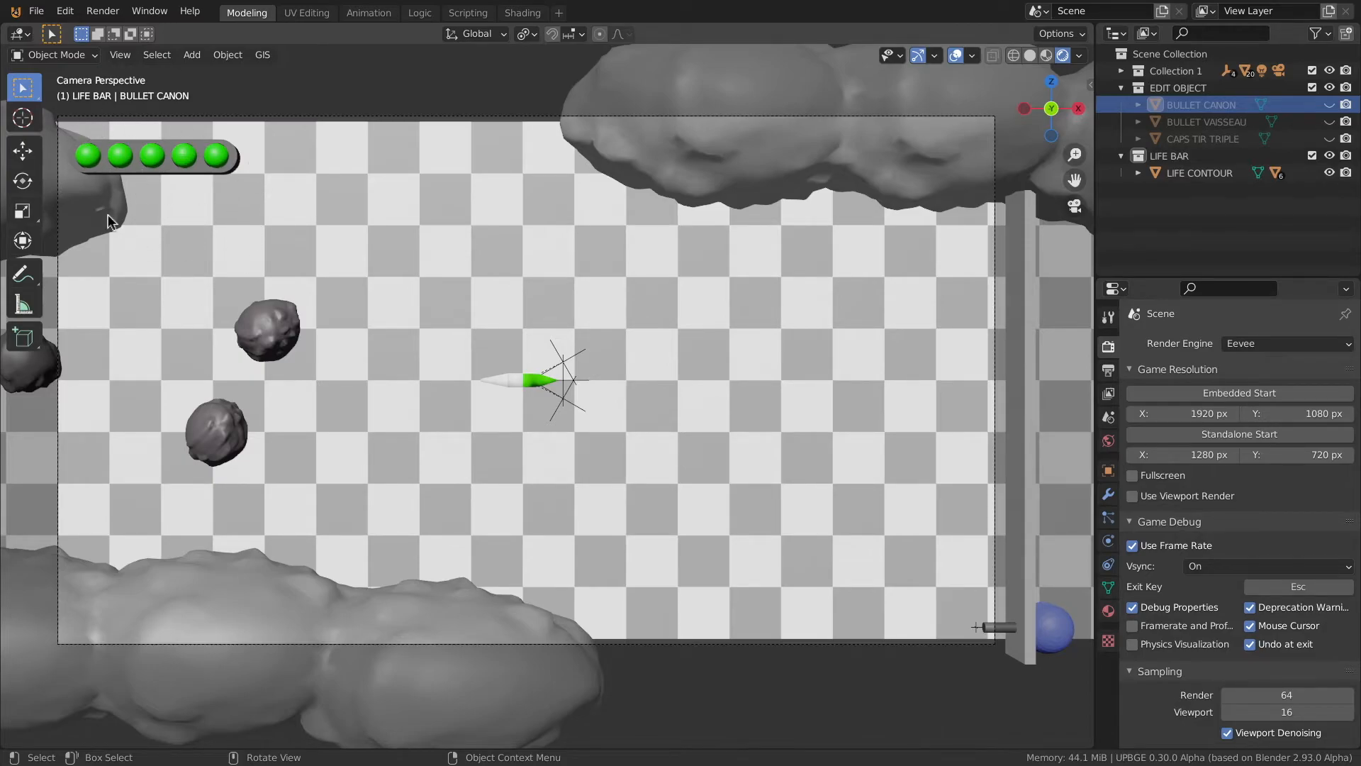
# Move LIFE CONTOUR with its spheres along X to the opposite upper corner of the camera frame and test the game
pyautogui.click(167, 166)
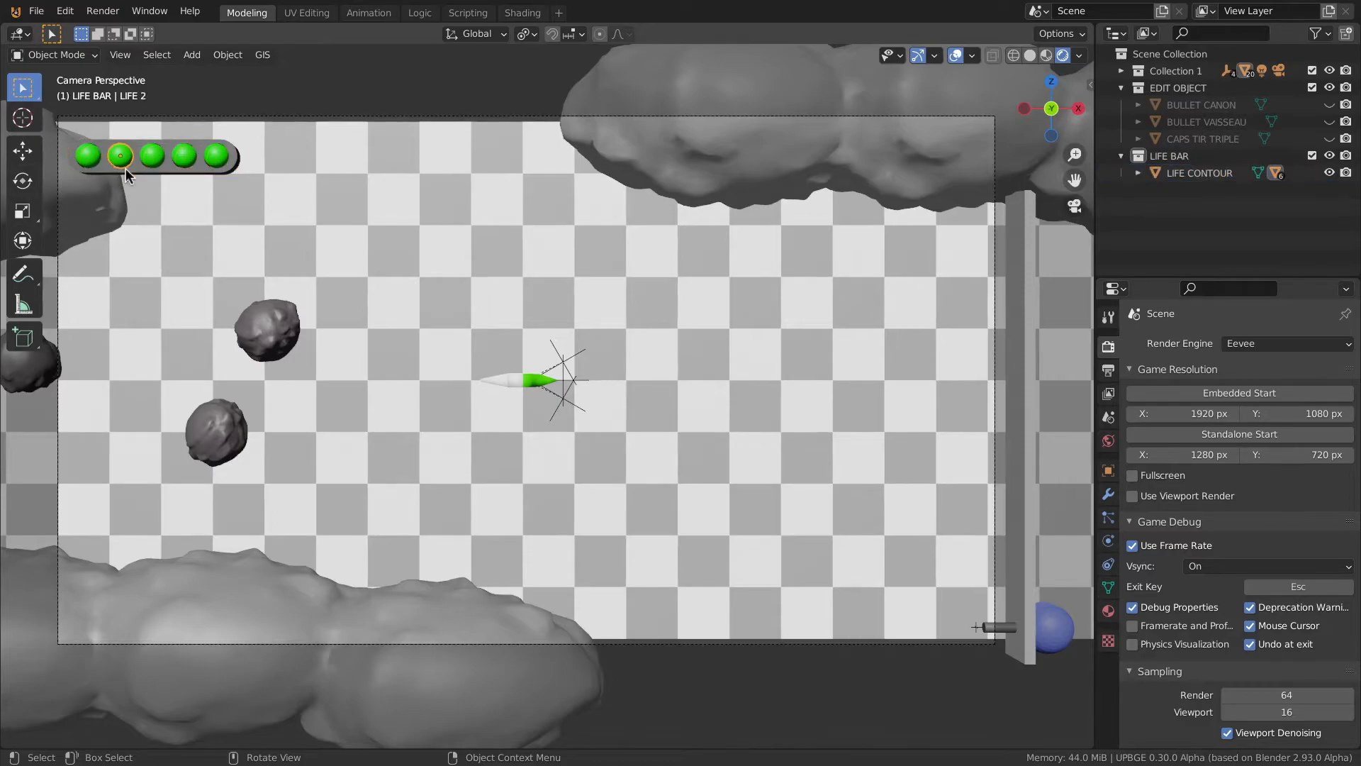
pyautogui.press('g')
pyautogui.press('x')
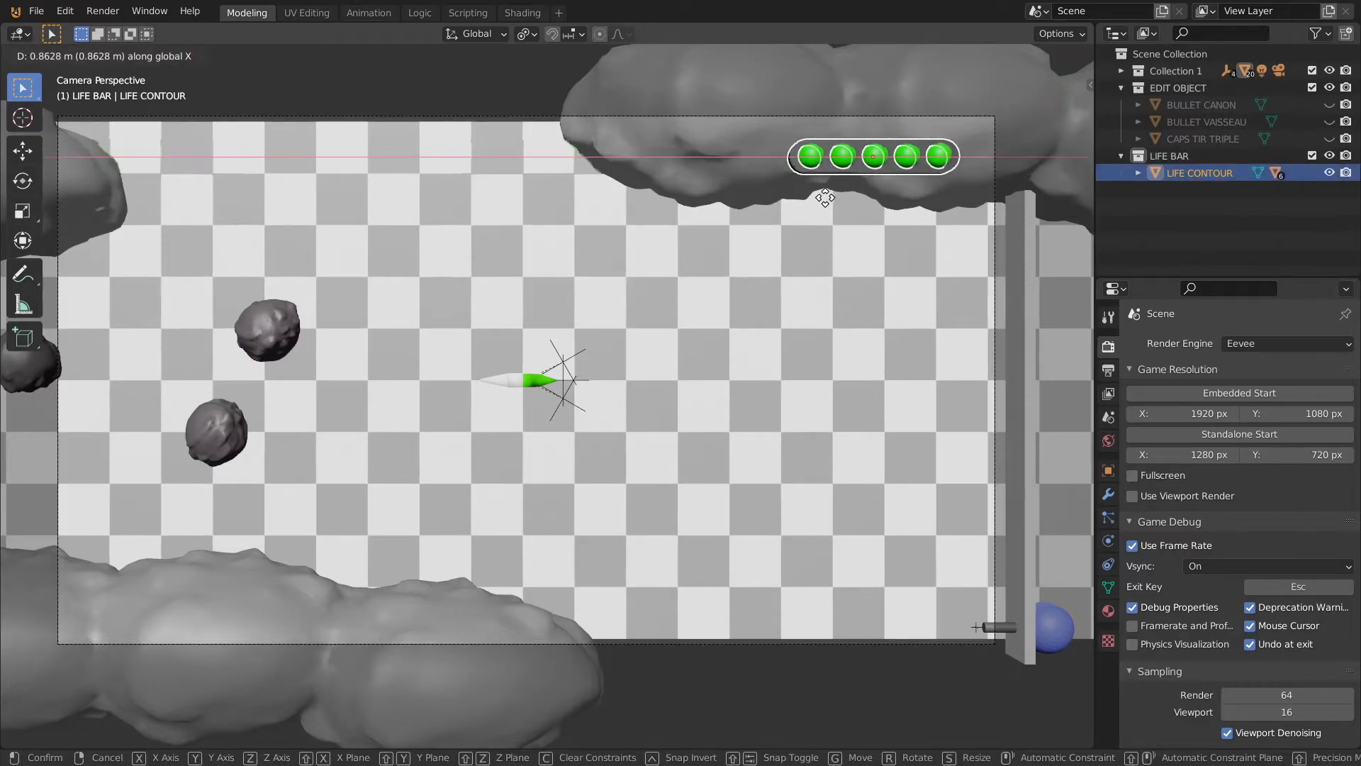
pyautogui.click(839, 202)
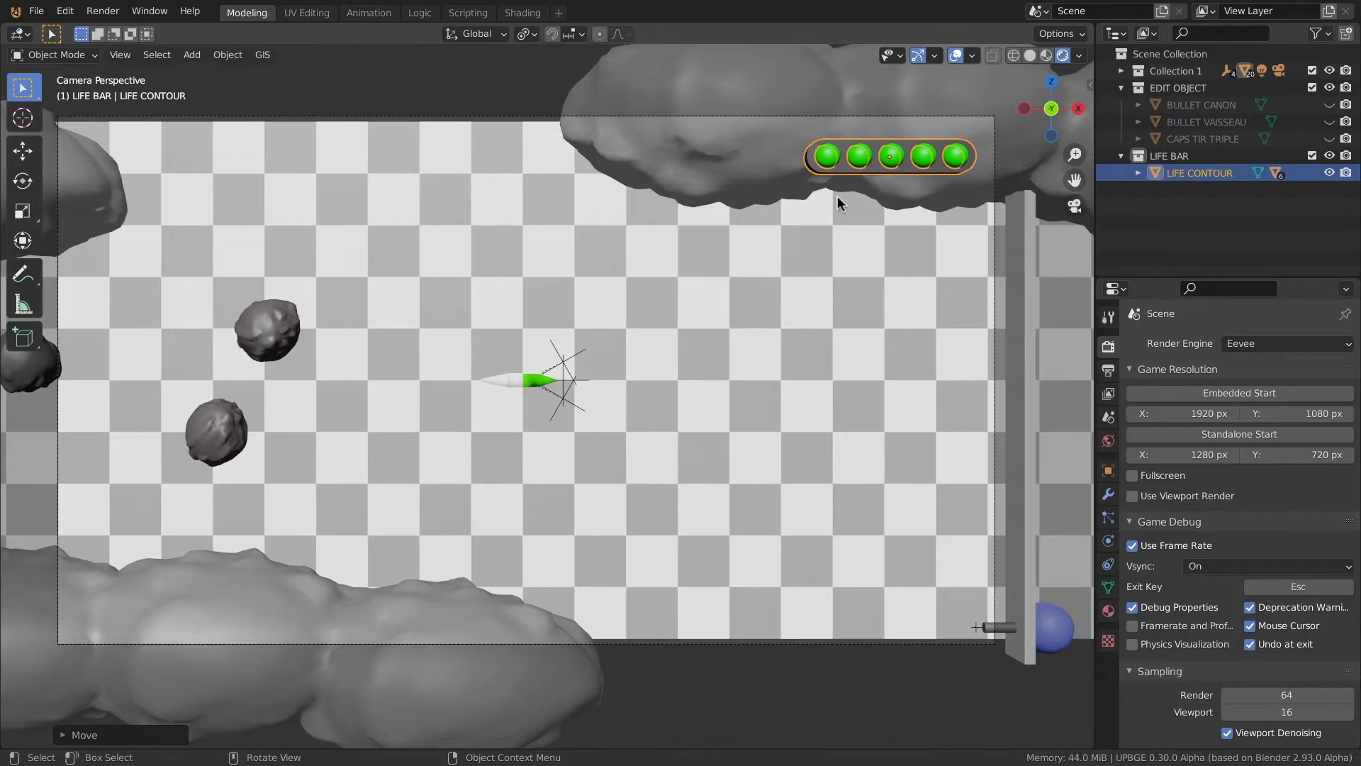
pyautogui.press('p')
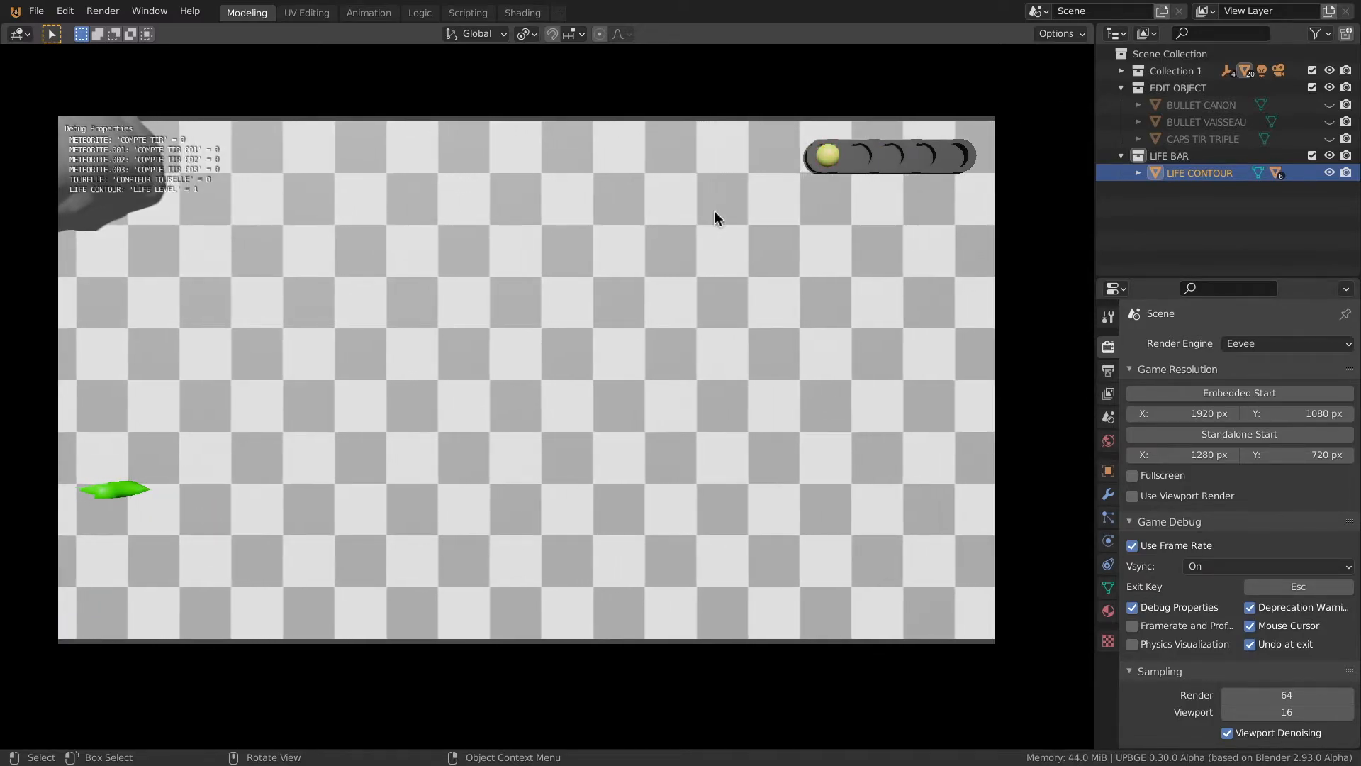
pyautogui.press('Escape')
# In the Logic workspace, set the skip of TIR CANON's Always sensor to 15
pyautogui.click(419, 13)
pyautogui.moveTo(107, 540); pyautogui.dragTo(96, 271)
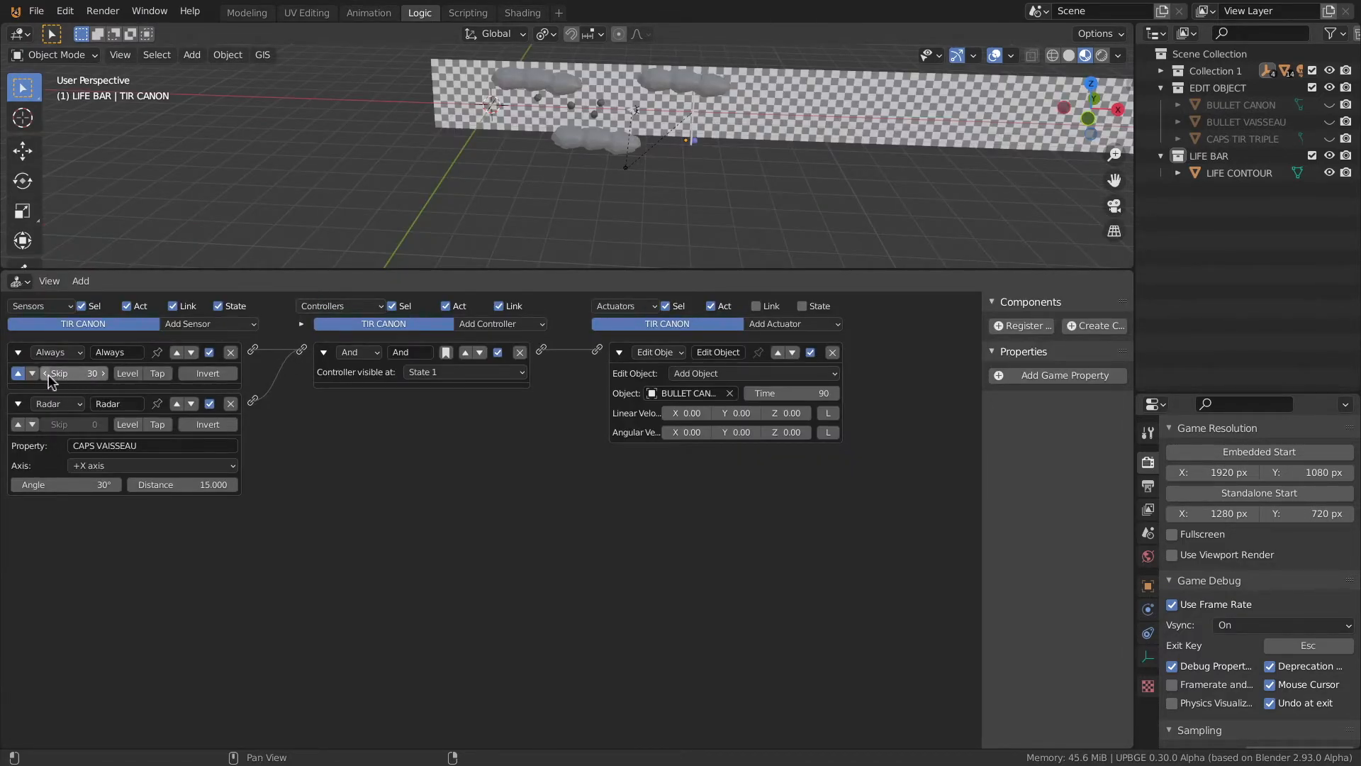
pyautogui.click(74, 374)
pyautogui.press('Return')
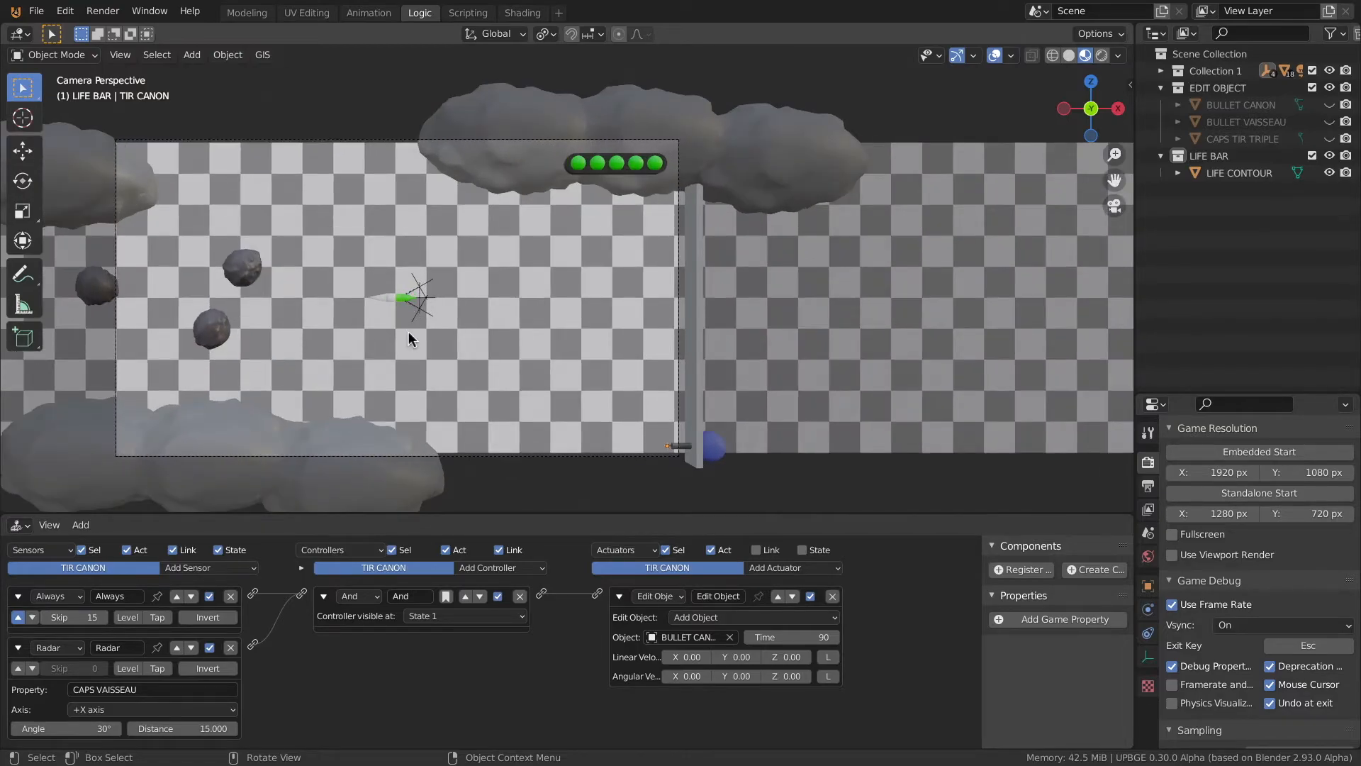
# Run the game from the camera view in the Modeling workspace to test the turret's new firing rate on the life bar
pyautogui.scroll(1, 408, 331)
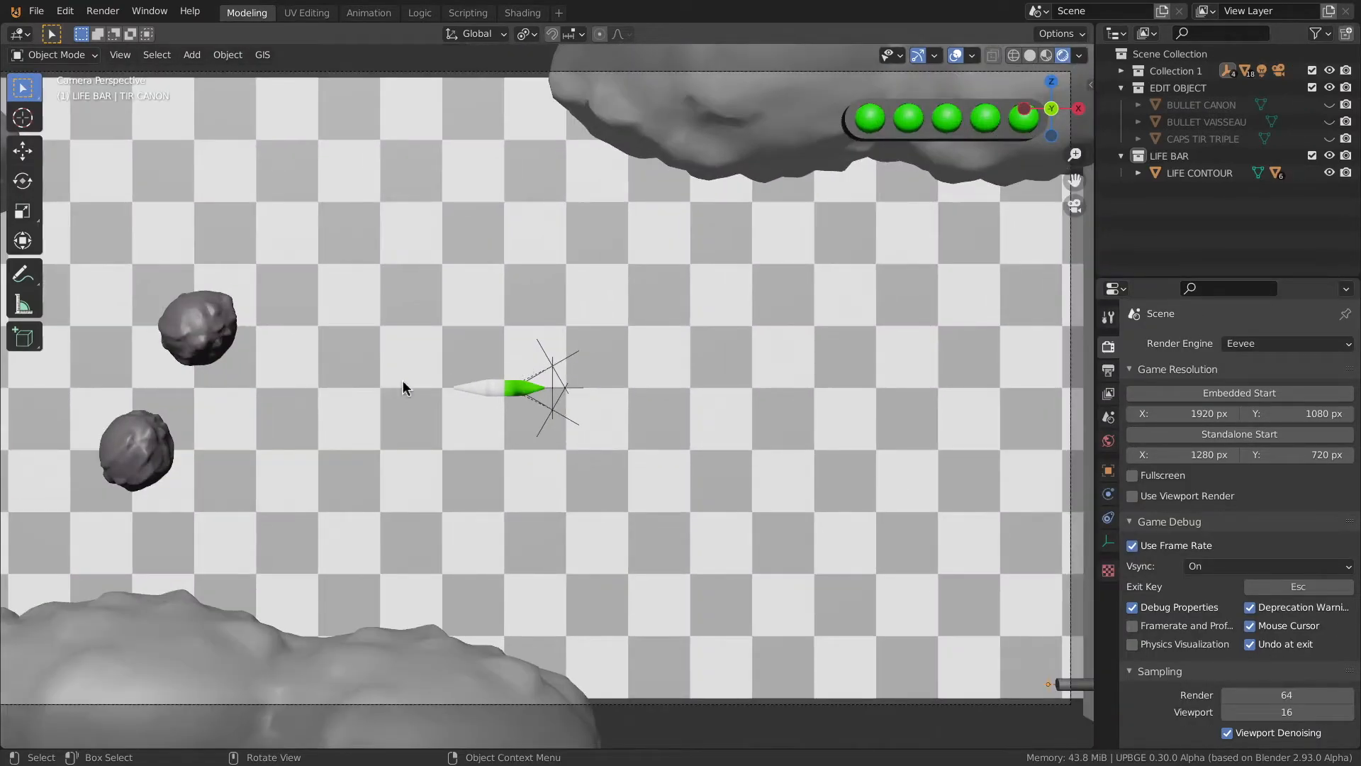
pyautogui.press('p')
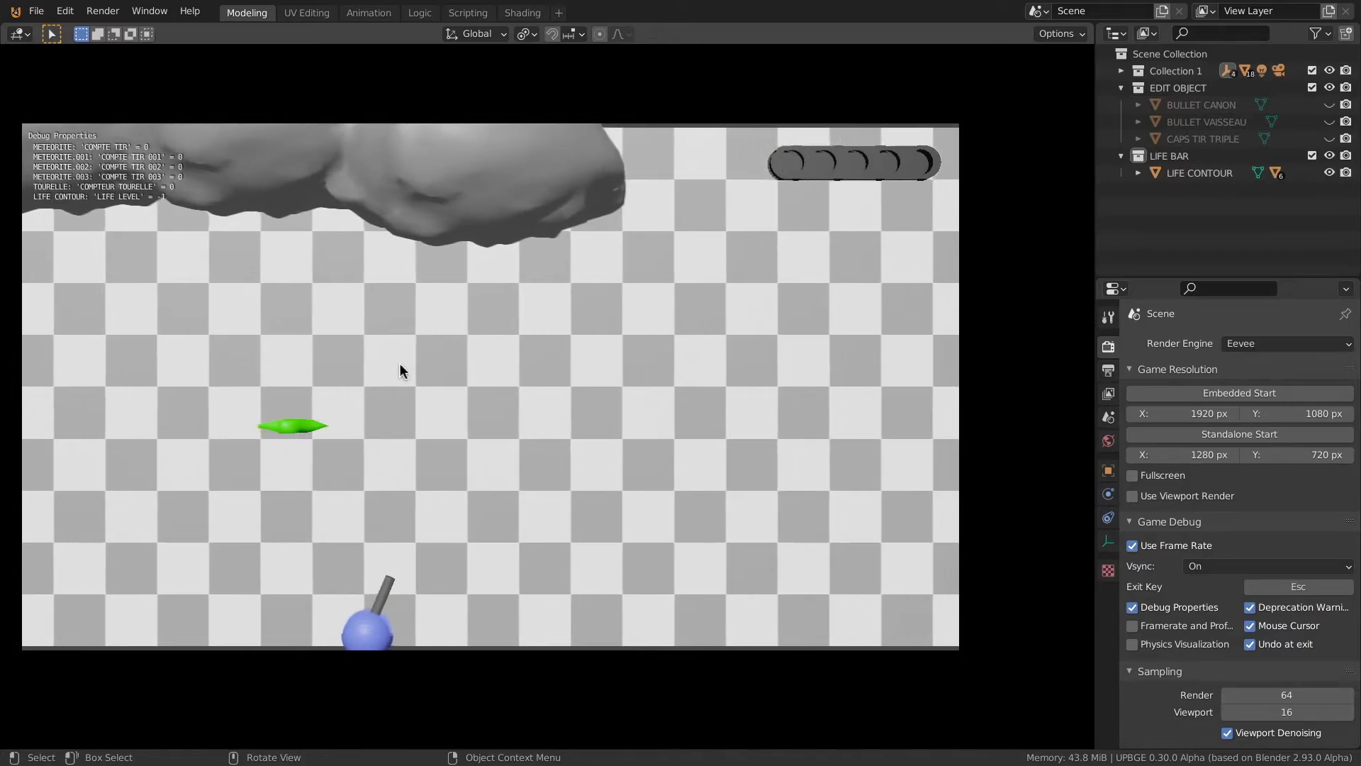
pyautogui.press('Escape')
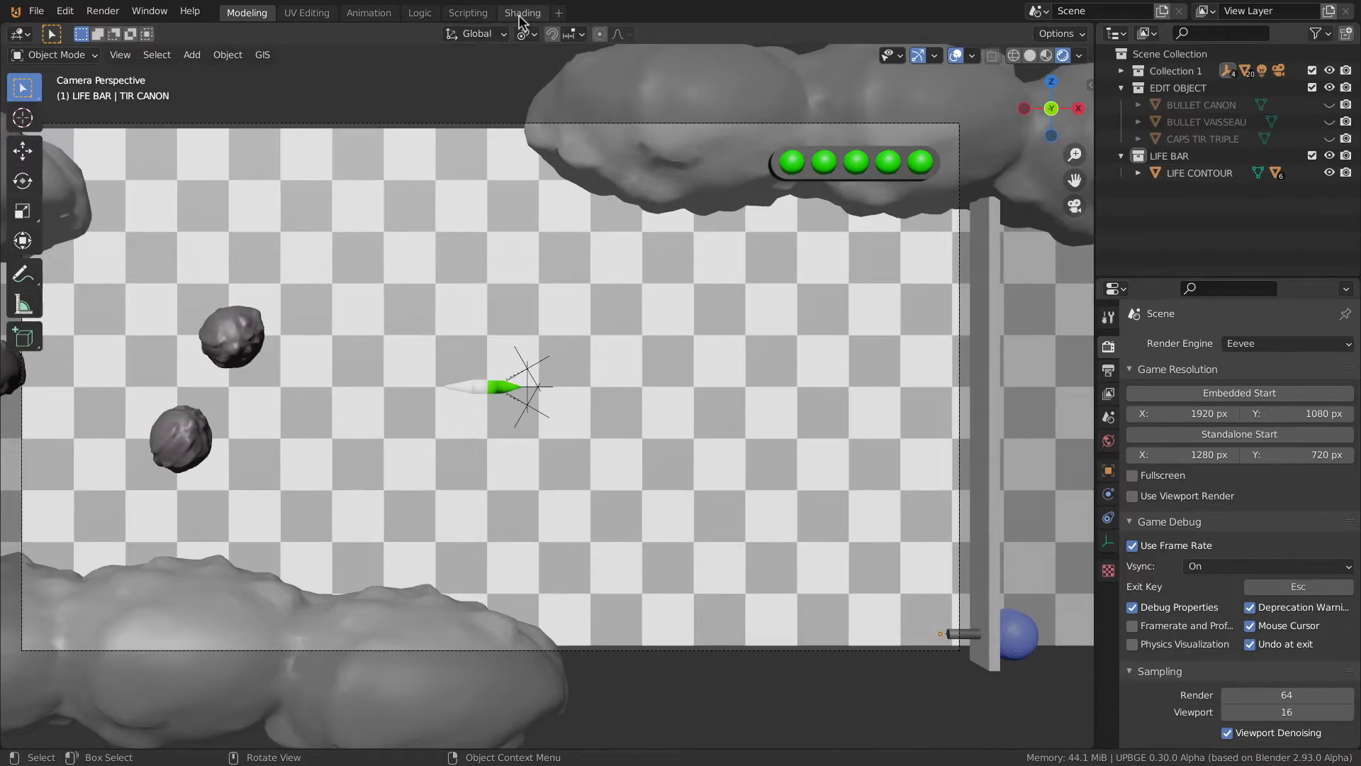
# Show the logic of LIFE CONTOUR and VAISSEAU together and connect the SI 0 sensor's controller to VAISSEAU's End Object actuator
pyautogui.click(420, 13)
pyautogui.click(1239, 172)
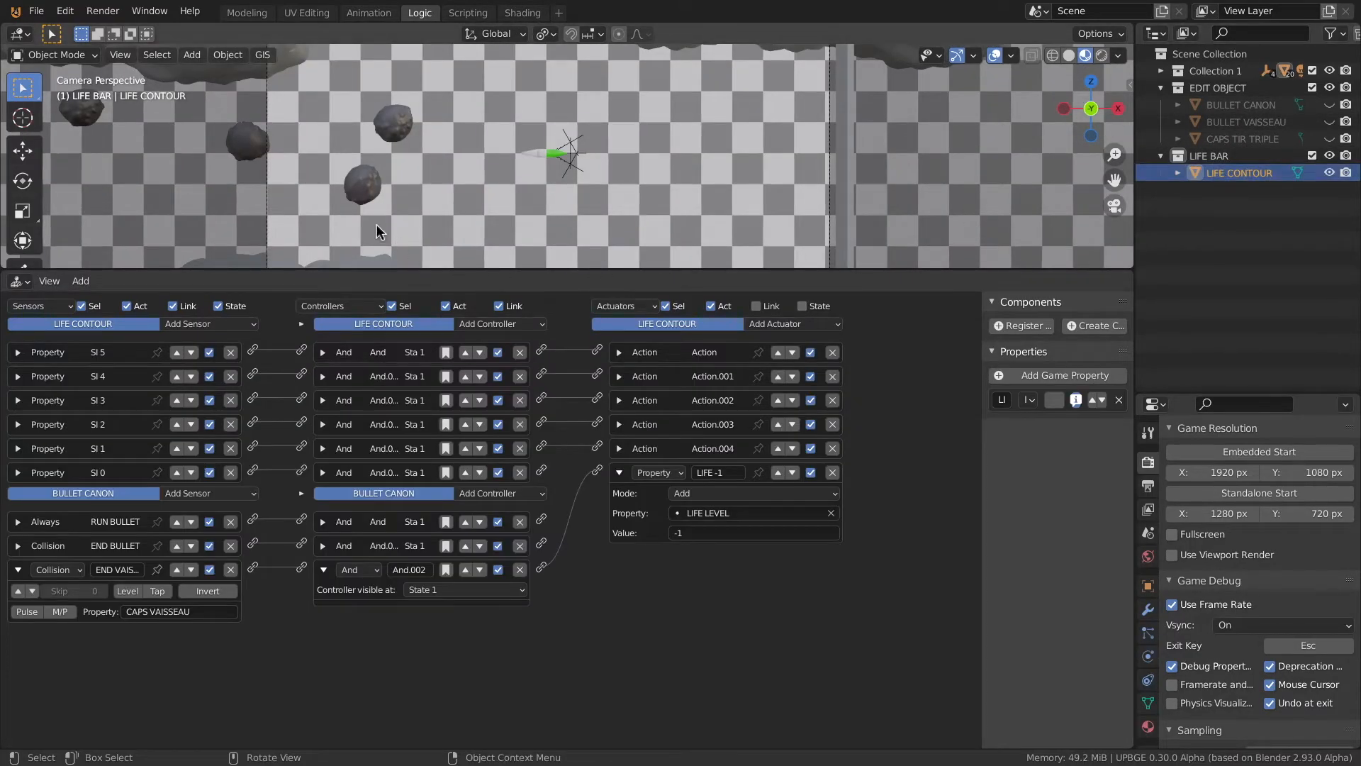
pyautogui.keyDown('shift'); pyautogui.moveTo(392, 154); pyautogui.dragTo(406, 163, button='middle'); pyautogui.keyUp('shift')
pyautogui.keyDown('shift'); pyautogui.click(559, 162); pyautogui.keyUp('shift')
pyautogui.moveTo(413, 270); pyautogui.dragTo(418, 110)
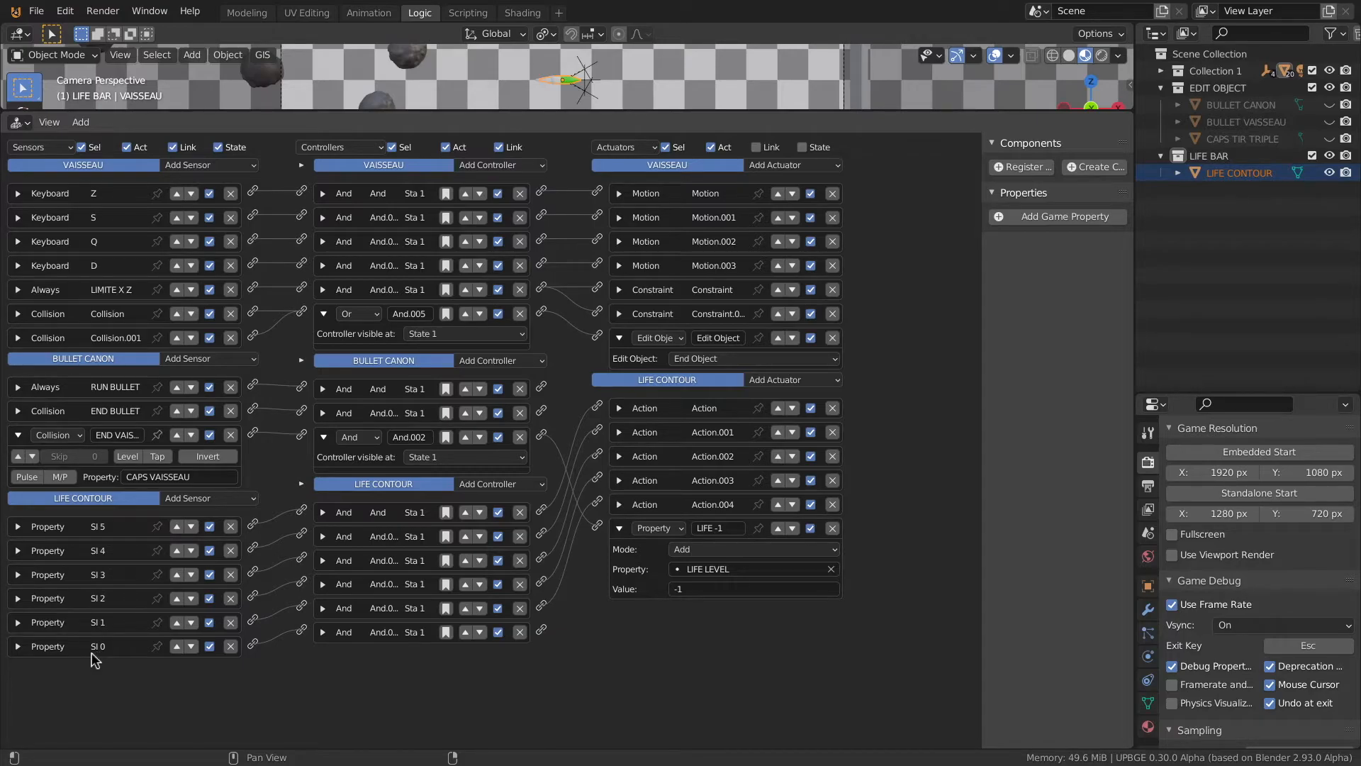
pyautogui.moveTo(540, 630); pyautogui.dragTo(596, 335)
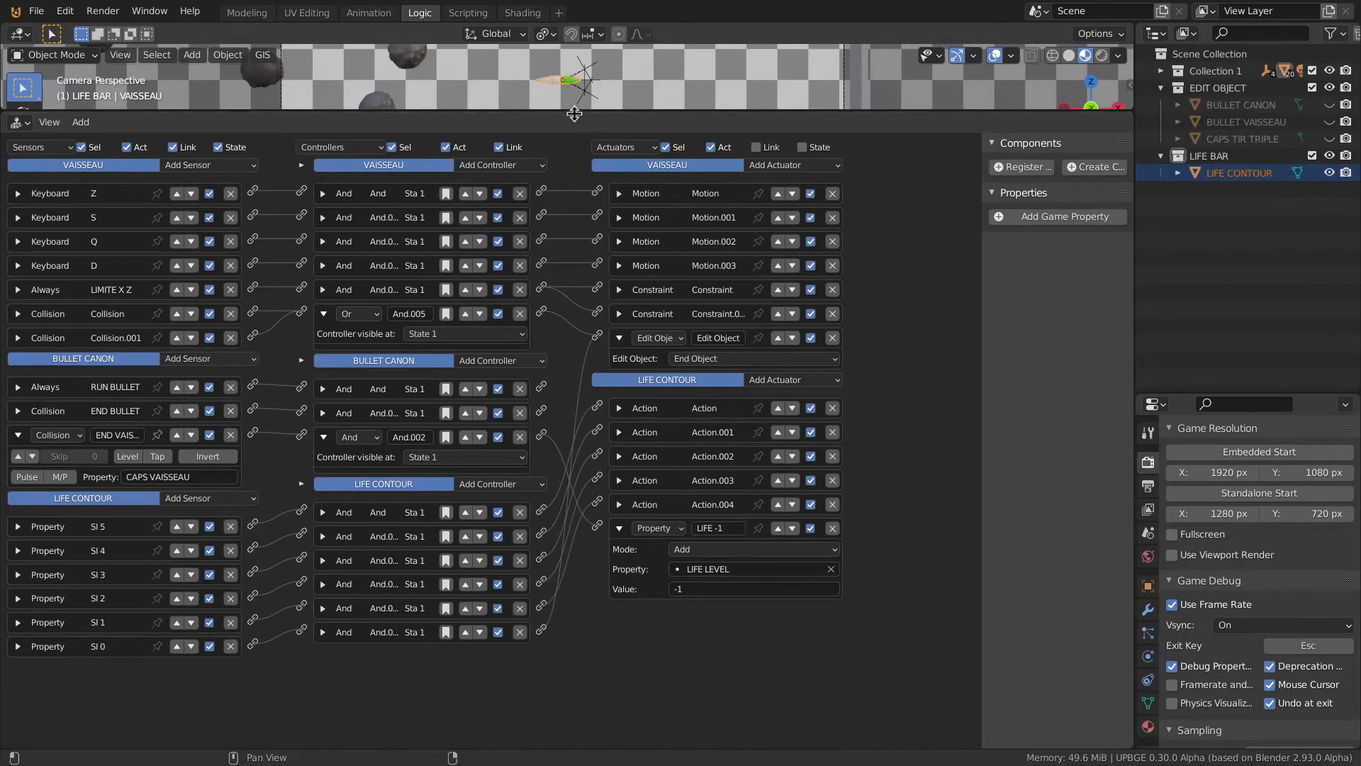
pyautogui.moveTo(574, 113); pyautogui.dragTo(574, 577)
# Delete the Shading workspace and rename the Logic and Scripting workspaces as LOGIC 1 and LOGIC 2
pyautogui.click(522, 13)
pyautogui.rightClick(520, 14)
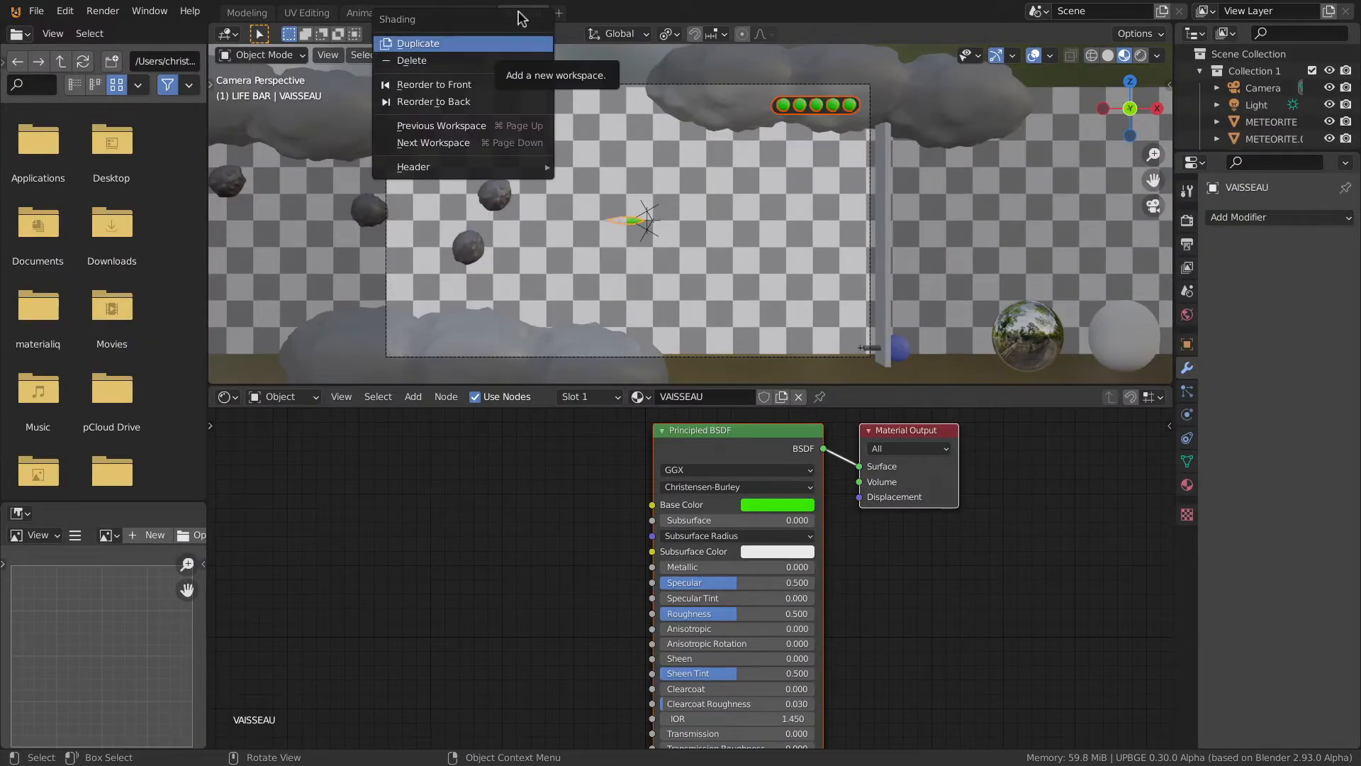
pyautogui.click(482, 60)
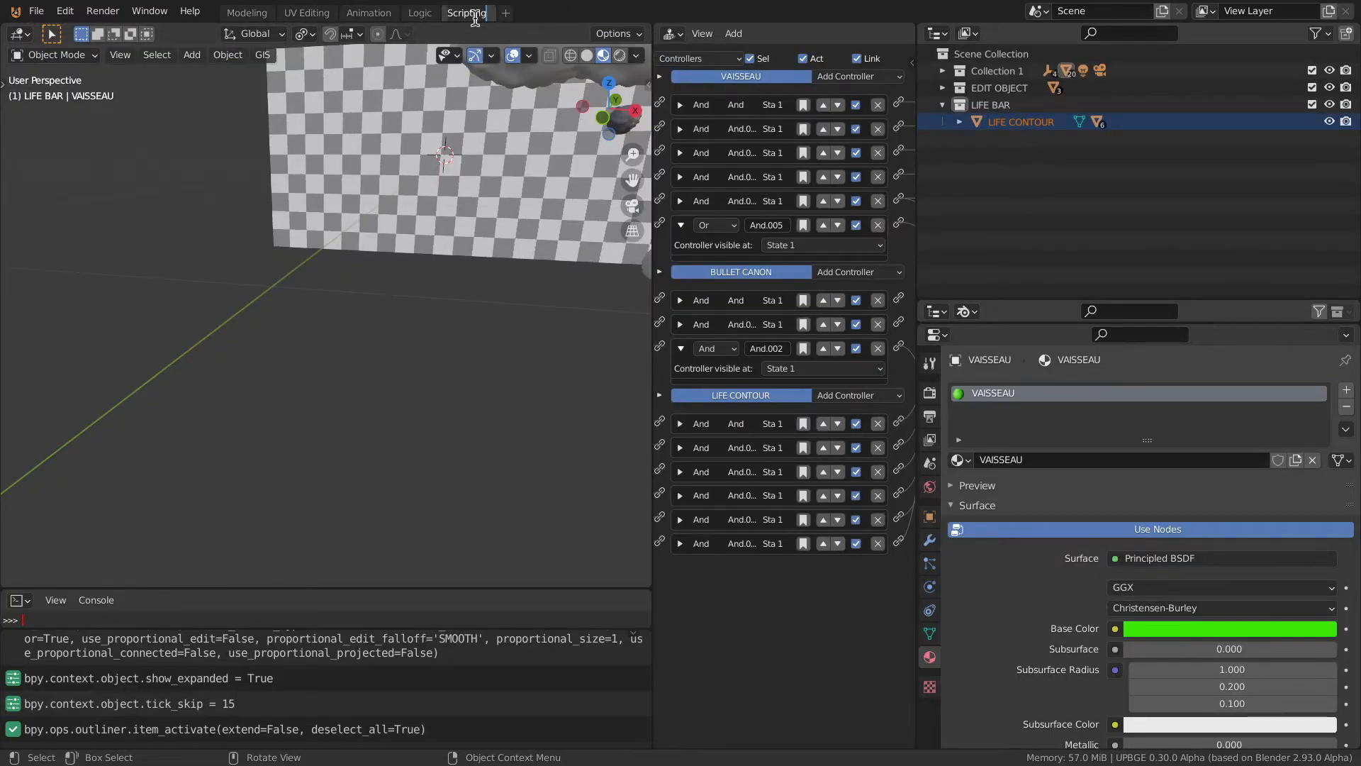
pyautogui.write('LOGIC 2')
pyautogui.click(426, 15)
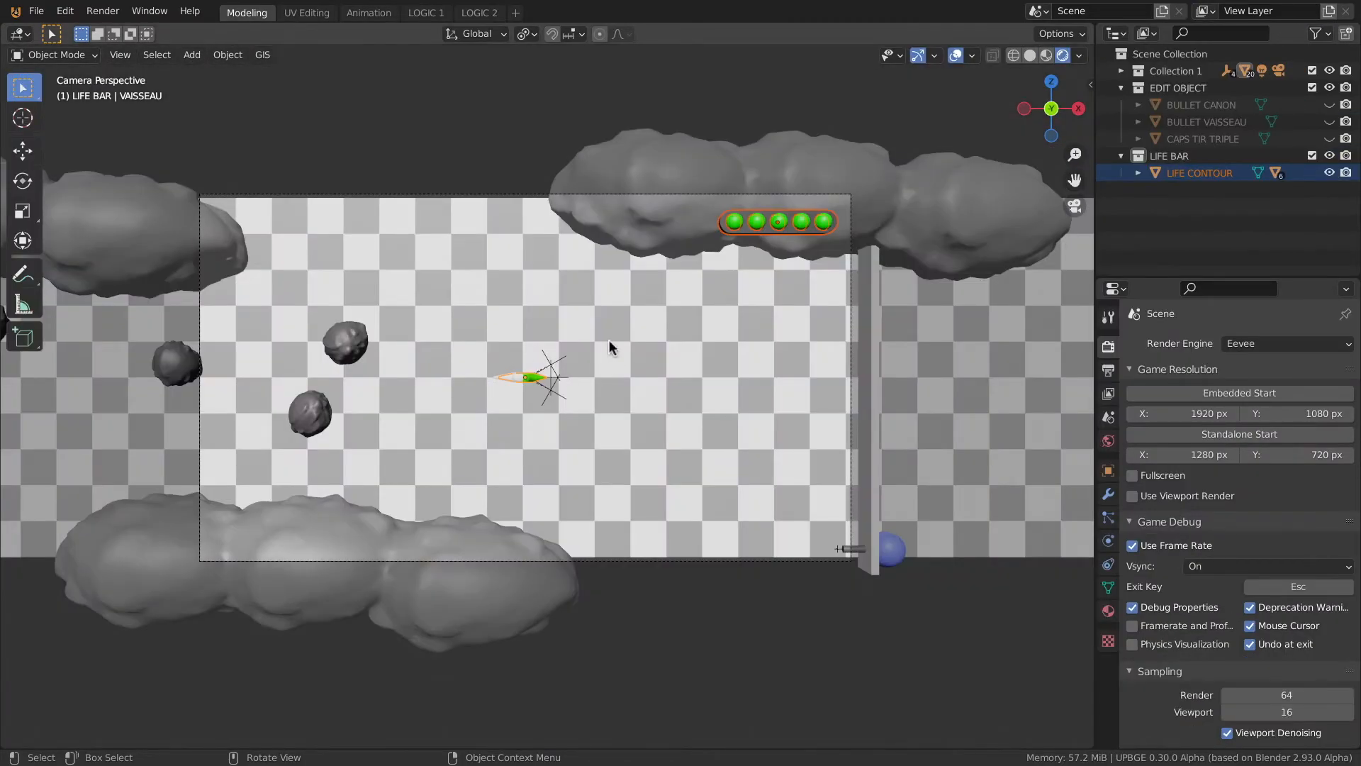
# Run the game and let turret bullets hit the ship to test its destruction when LIFE LEVEL runs out
pyautogui.press('p')
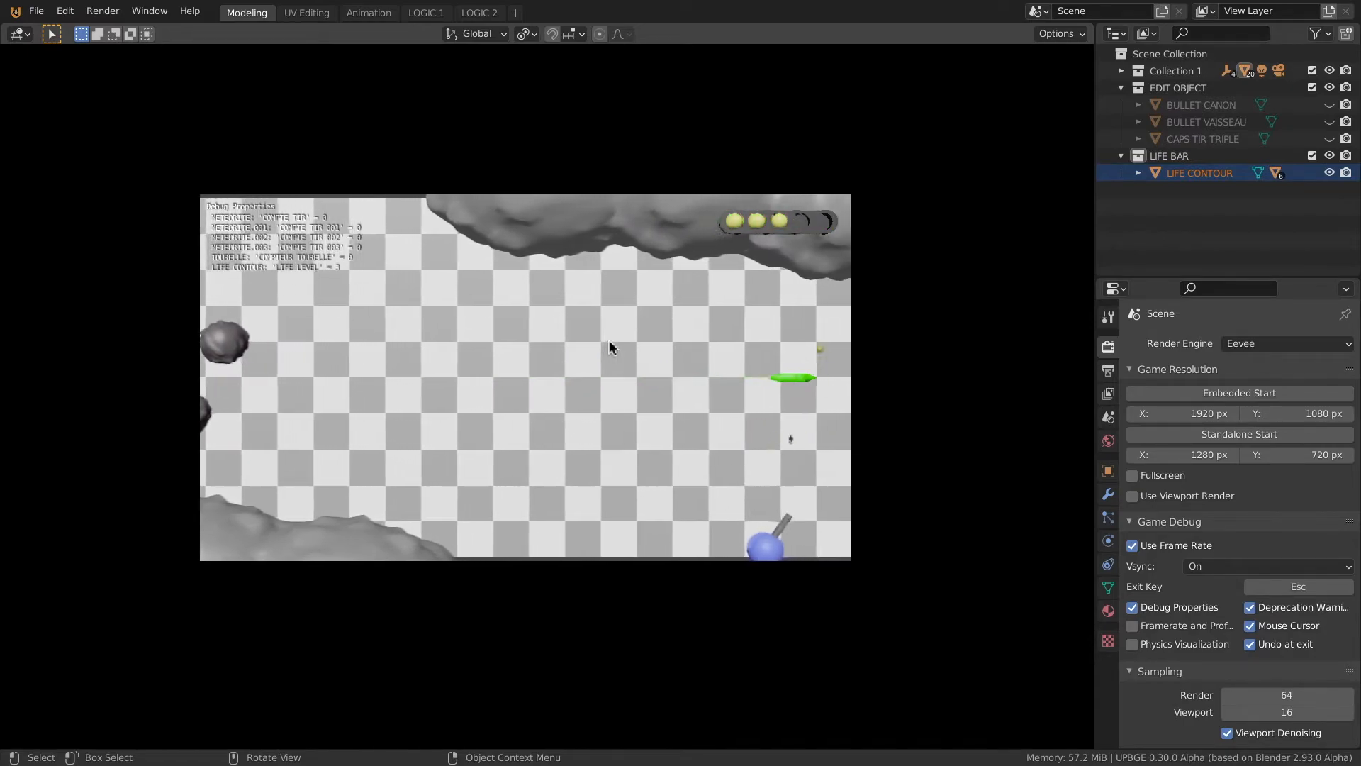
pyautogui.press('Left')
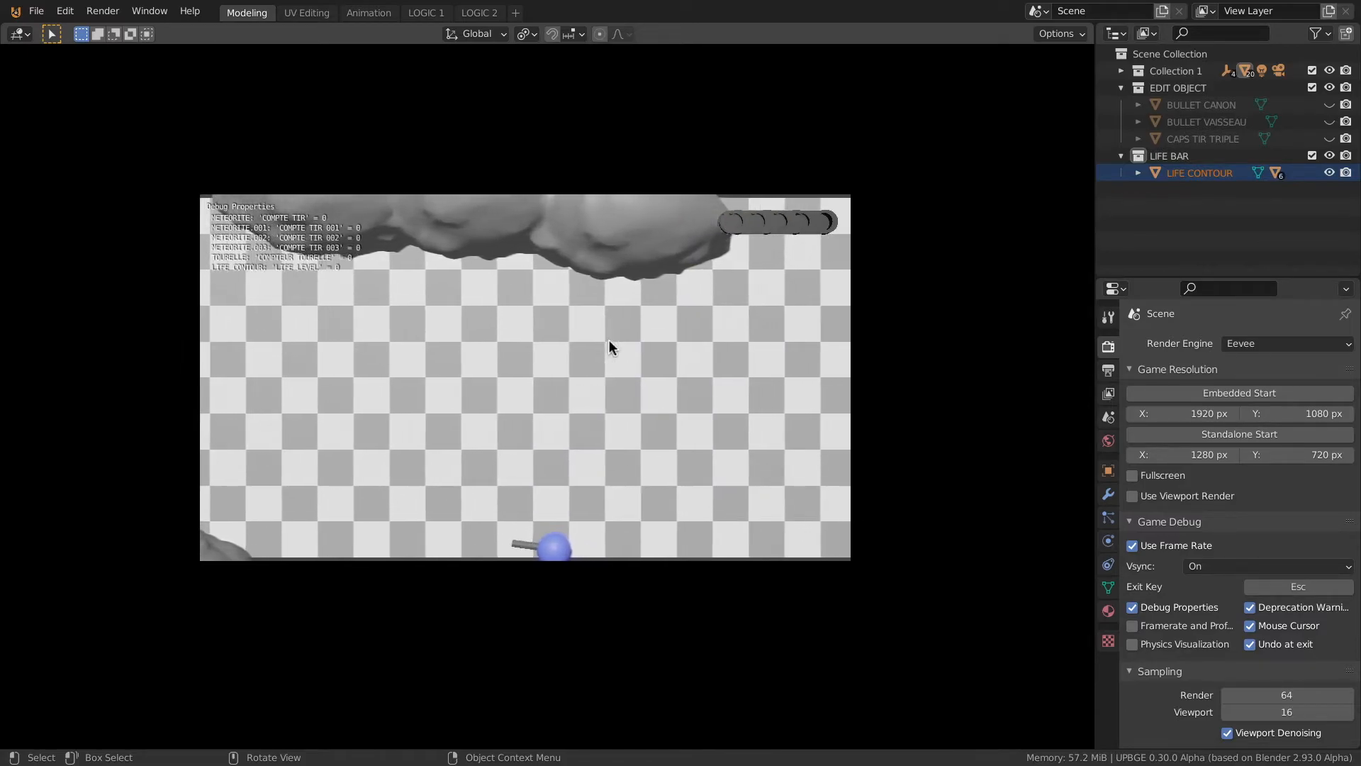
pyautogui.press('Escape')
# In the LOGIC 1 workspace, expand VAISSEAU's Collision and Collision.001 sensors to examine which materials they detect
pyautogui.click(426, 12)
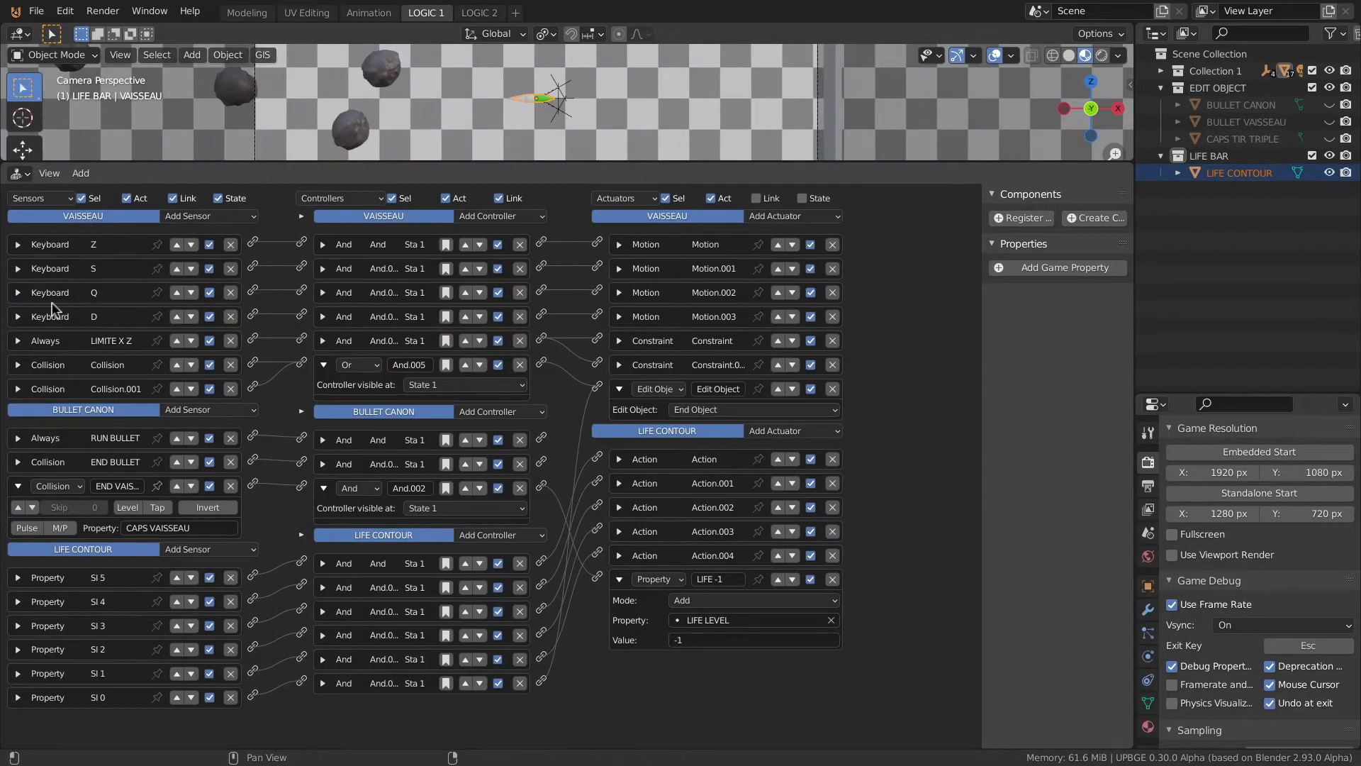
pyautogui.click(18, 364)
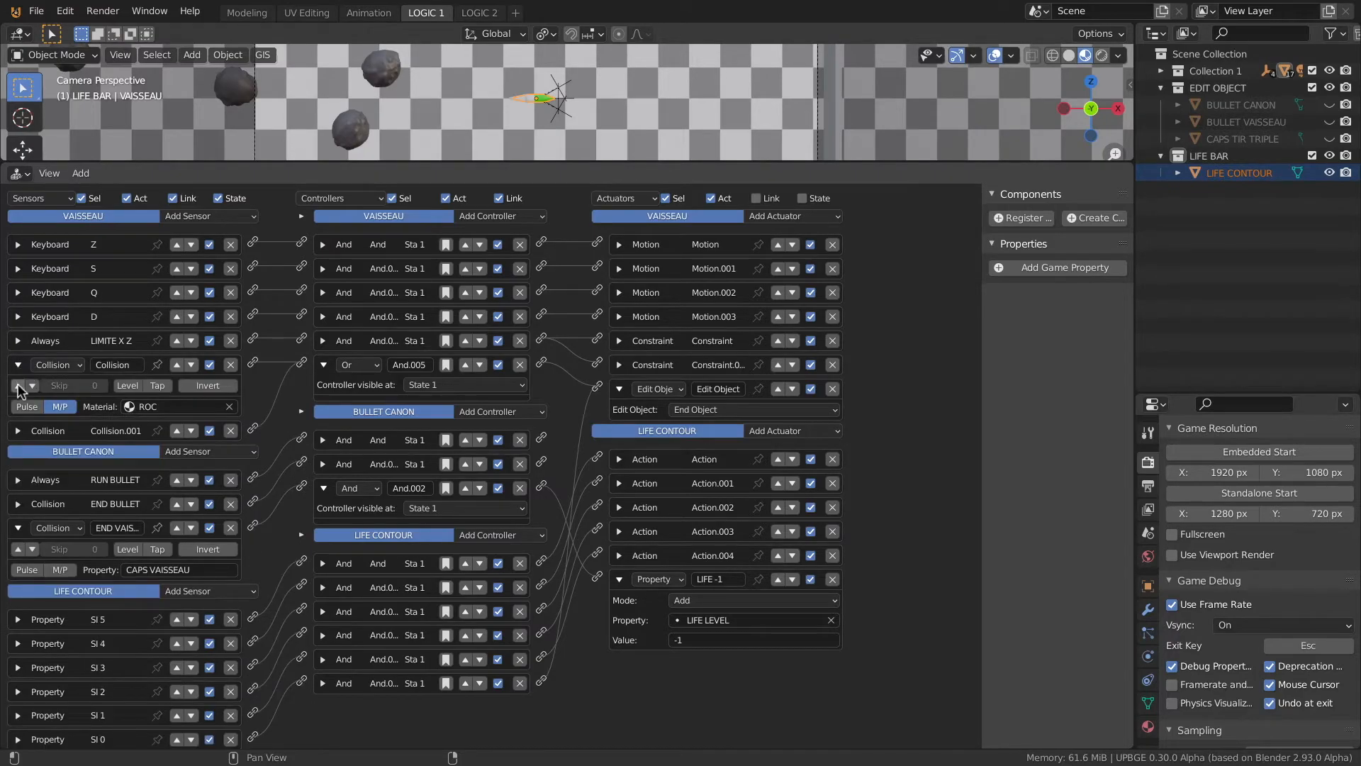
pyautogui.click(18, 430)
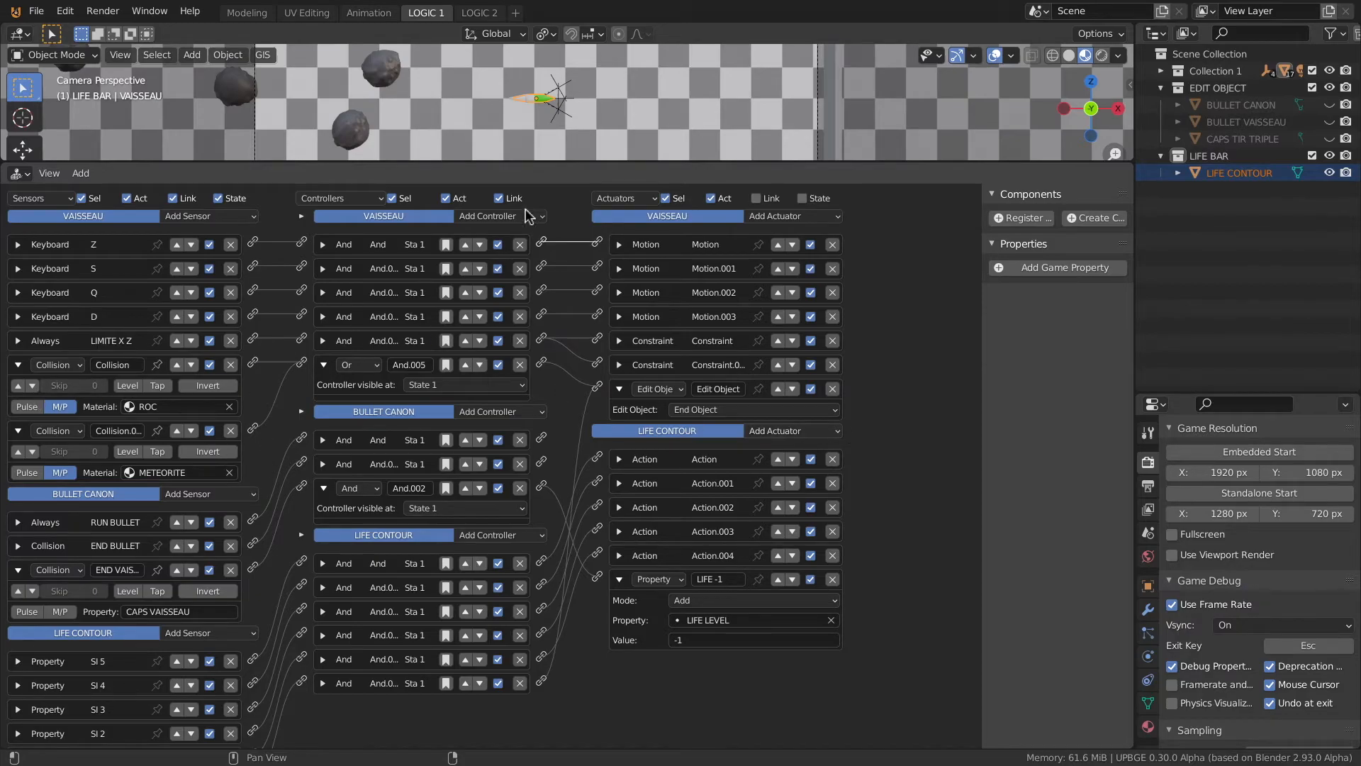
pyautogui.moveTo(548, 164); pyautogui.dragTo(548, 212)
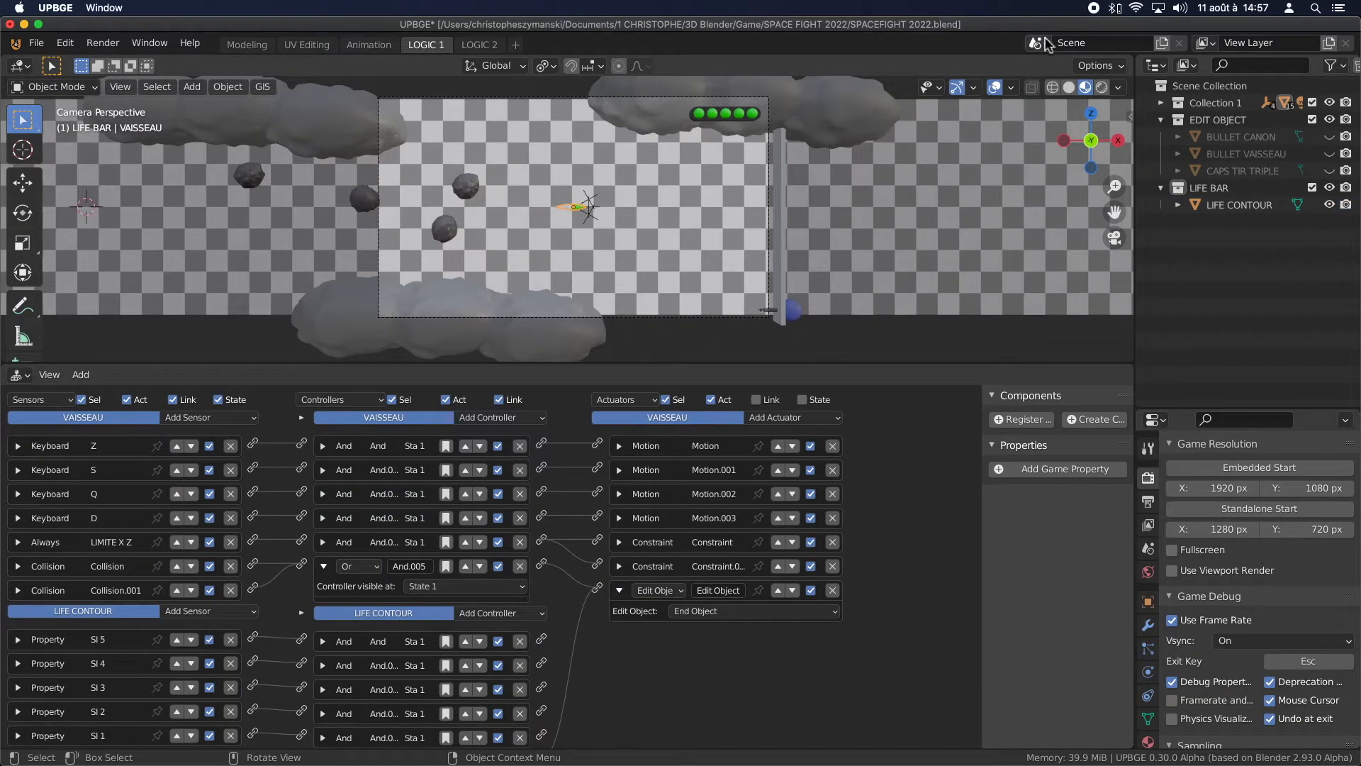
# Create a Full Copy of the current scene and save the file
pyautogui.click(1039, 43)
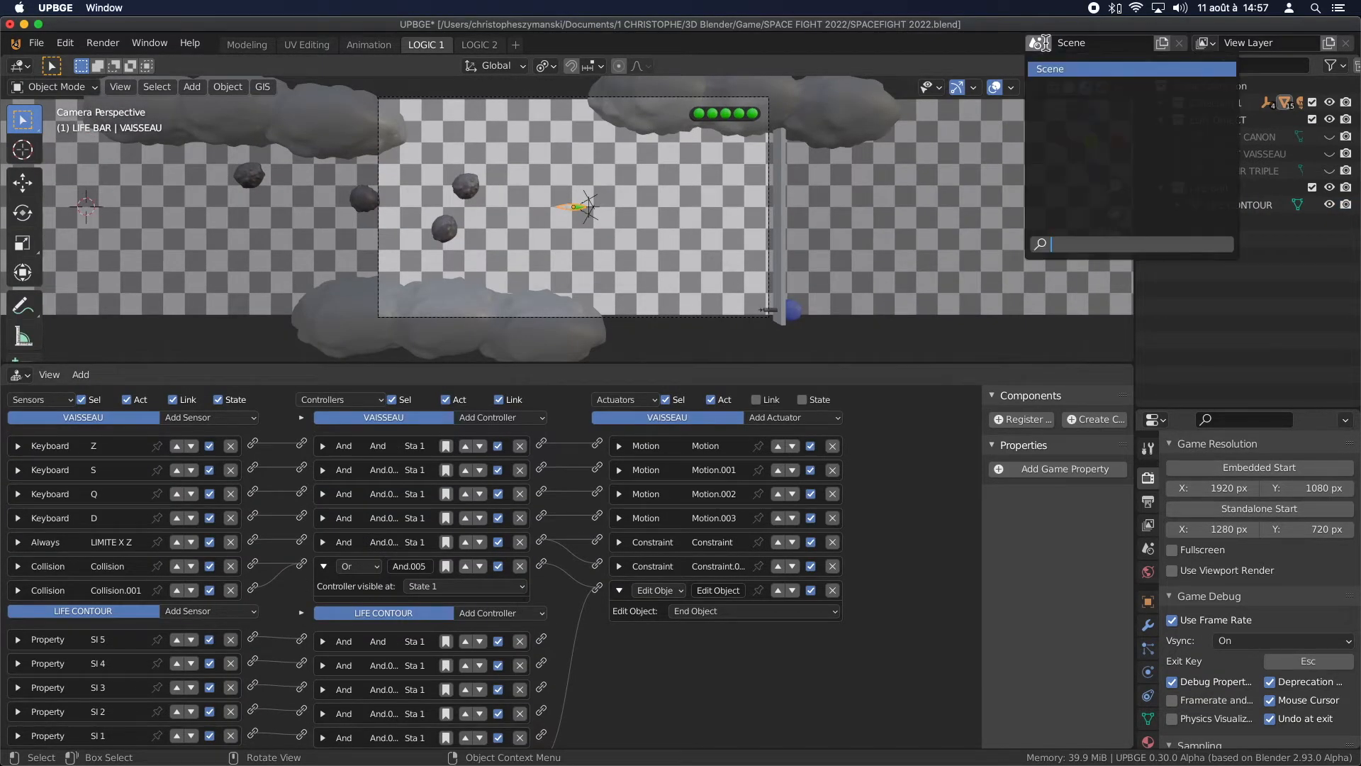
pyautogui.click(1161, 43)
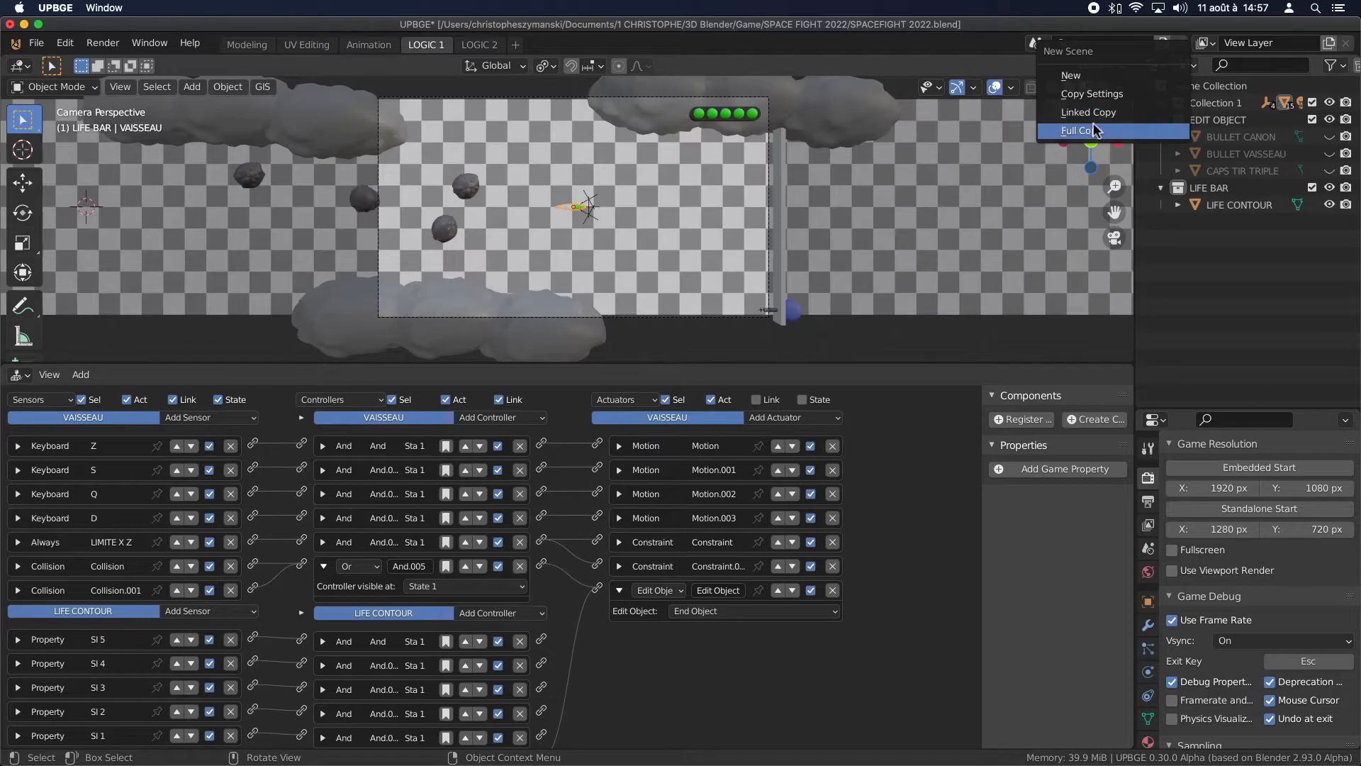
pyautogui.click(1092, 130)
pyautogui.hotkey('ctrl', 's')
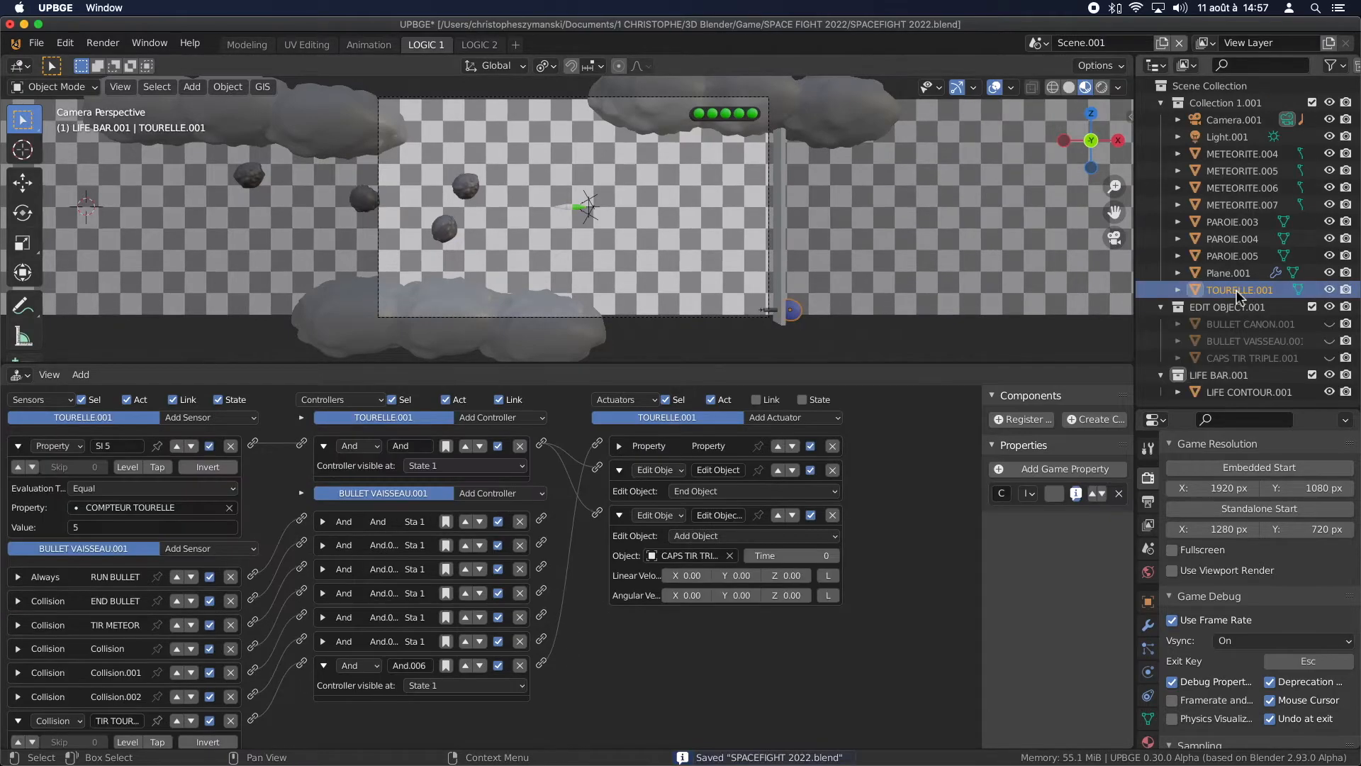
# Delete the copied meteorites, walls, plane, turret, edit objects and life bar from Scene.001, keeping Camera.001, Light.001 and TIR CANON.001
pyautogui.keyDown('shift'); pyautogui.click(1242, 155); pyautogui.keyUp('shift')
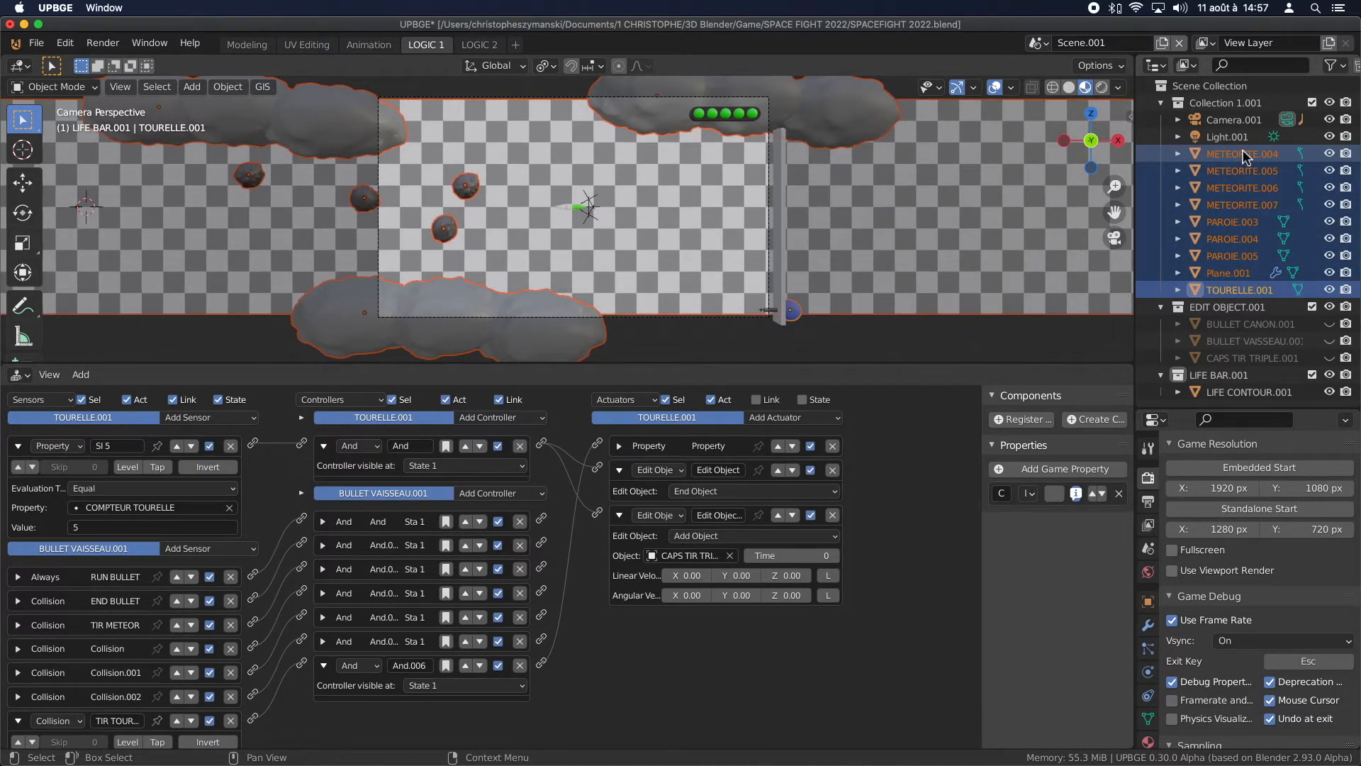
pyautogui.press('x')
pyautogui.click(1235, 142)
pyautogui.press('x')
pyautogui.hotkey('ctrl', 's')
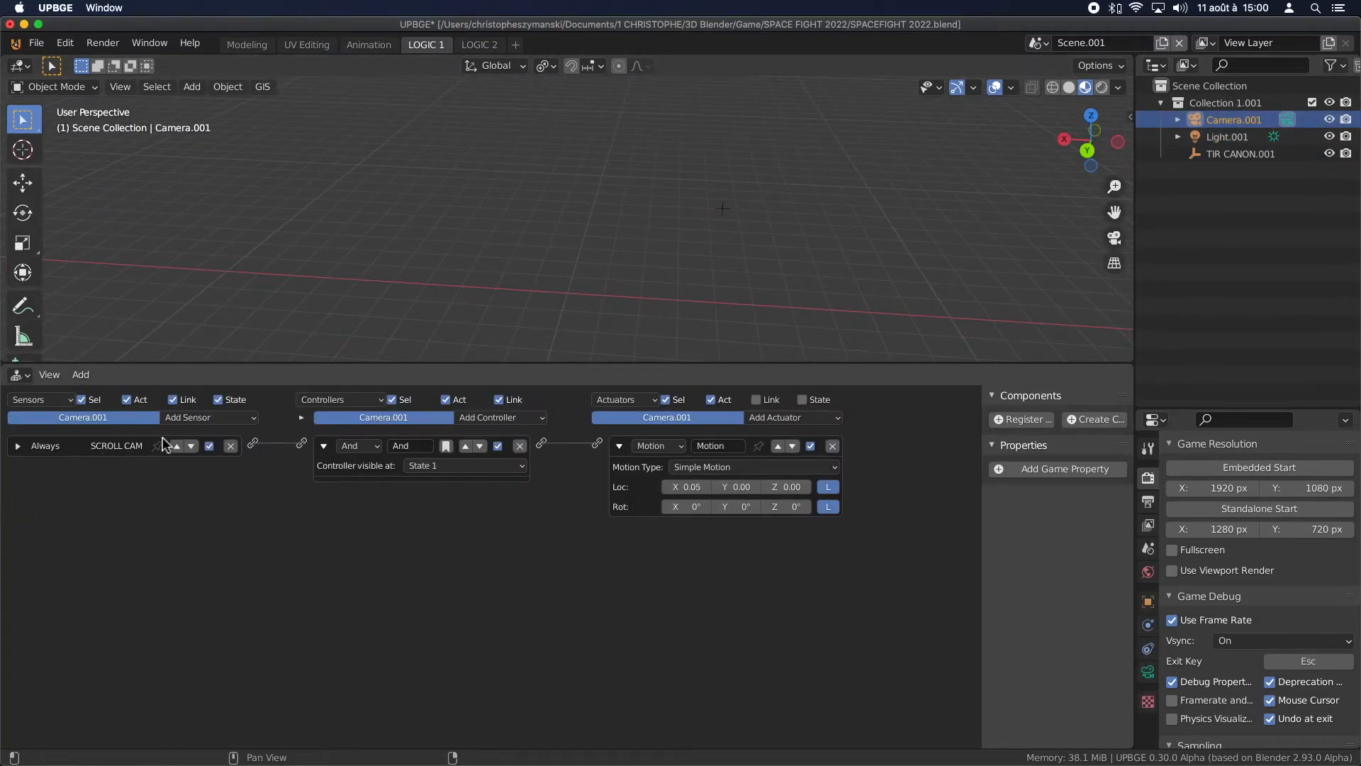
# Remove Camera.001's SCROLL CAM sensor together with its And controller and Motion actuator
pyautogui.click(233, 446)
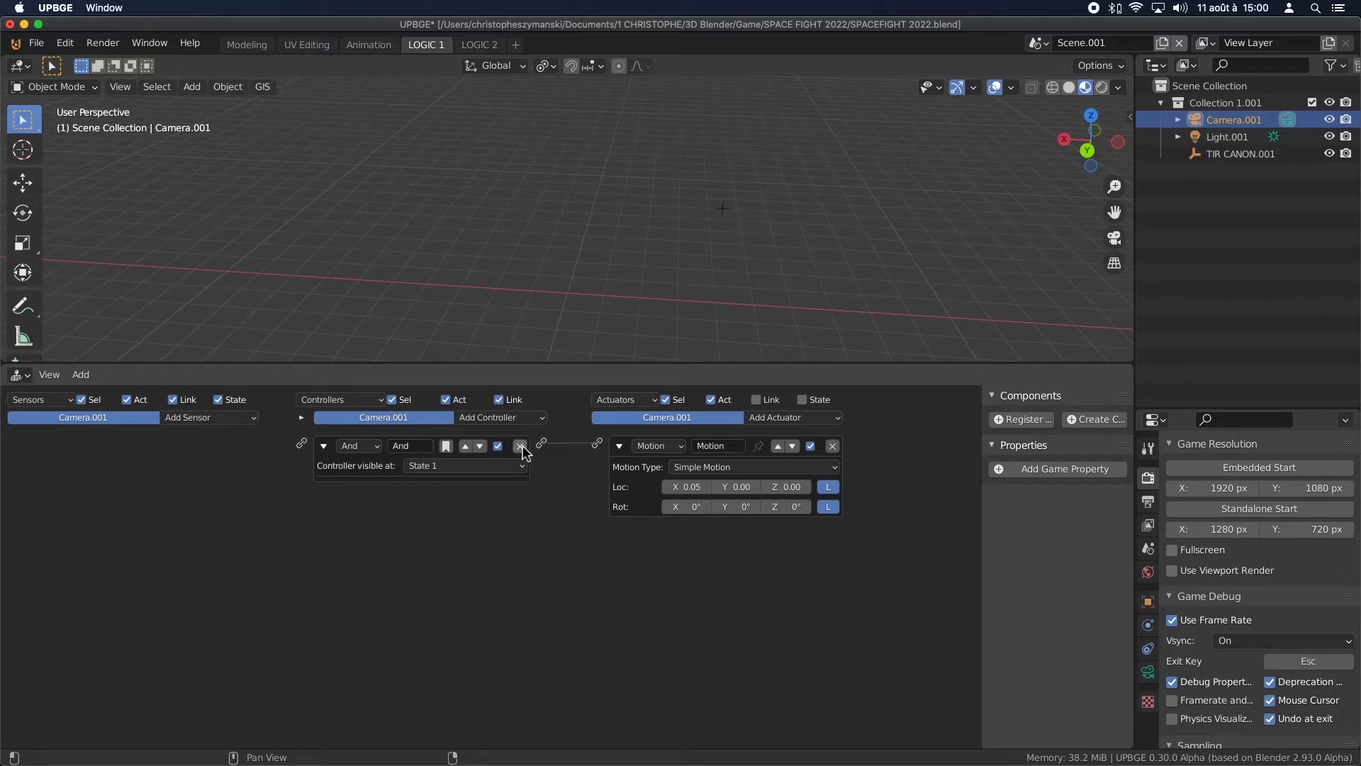
pyautogui.click(520, 445)
pyautogui.click(833, 446)
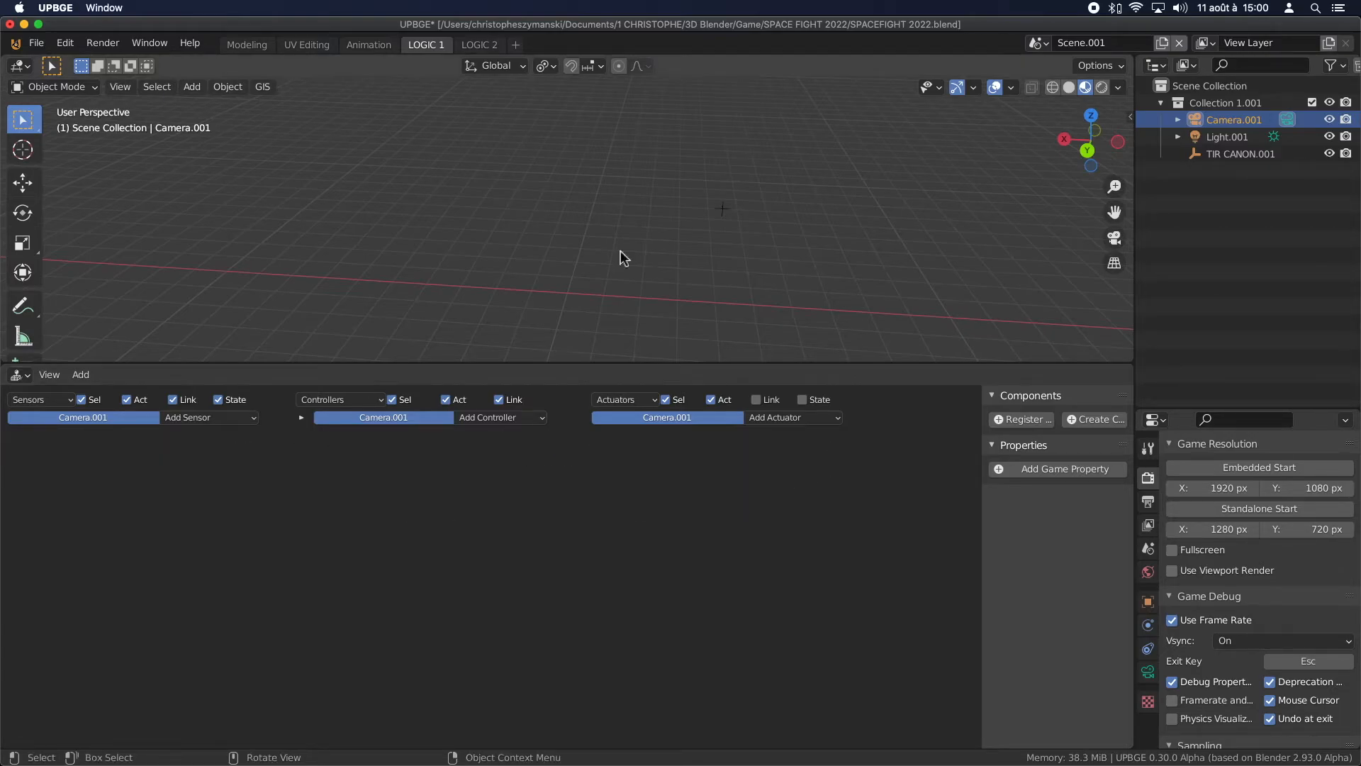
# Delete the TIR CANON.001 empty from the scene and save the file
pyautogui.click(727, 209)
pyautogui.press('x')
pyautogui.click(727, 207)
pyautogui.press('super+s')
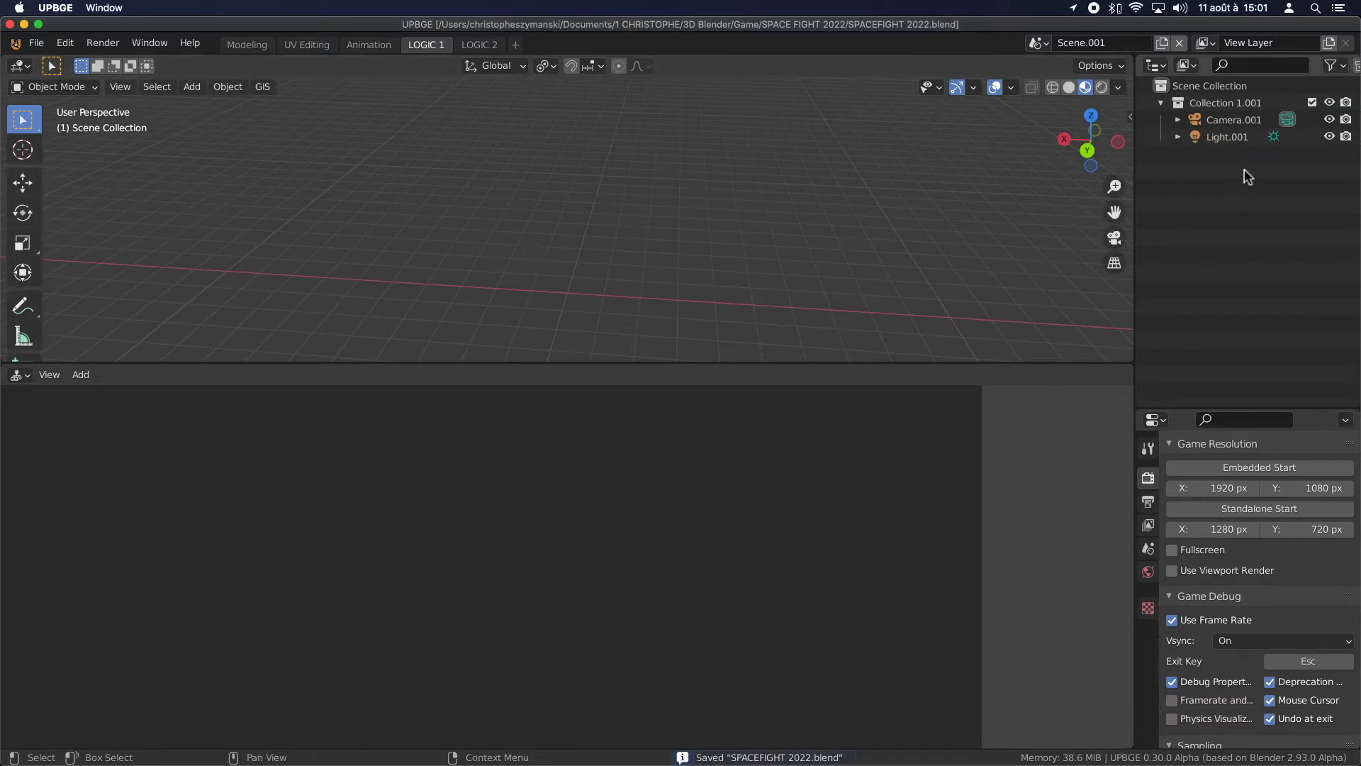
# Rename the Collection 1.001 collection as GAME OVER
pyautogui.doubleClick(1229, 104)
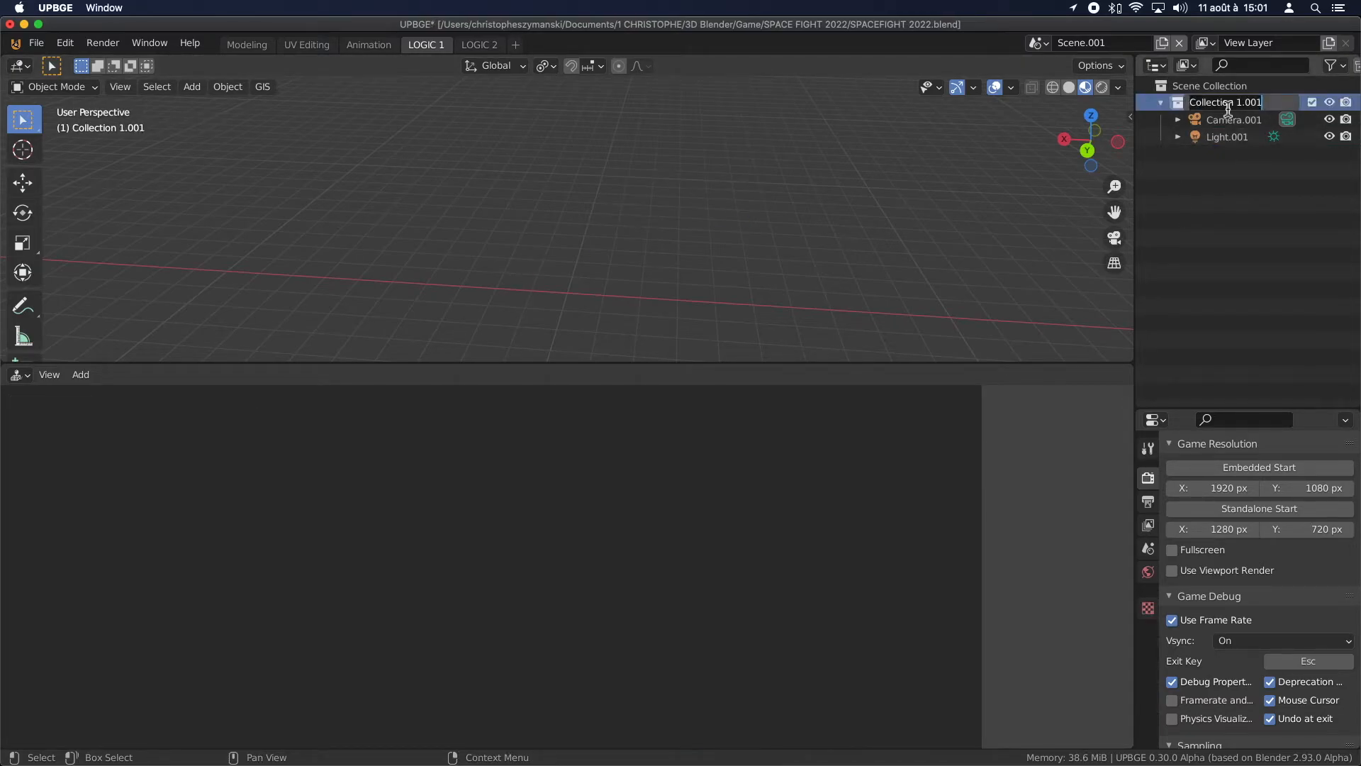
pyautogui.write('GAME OVER')
pyautogui.press('Return')
# Rename the camera as Camera GAME OVER and the light as Light GAME OVER
pyautogui.doubleClick(1244, 123)
pyautogui.click(1274, 124)
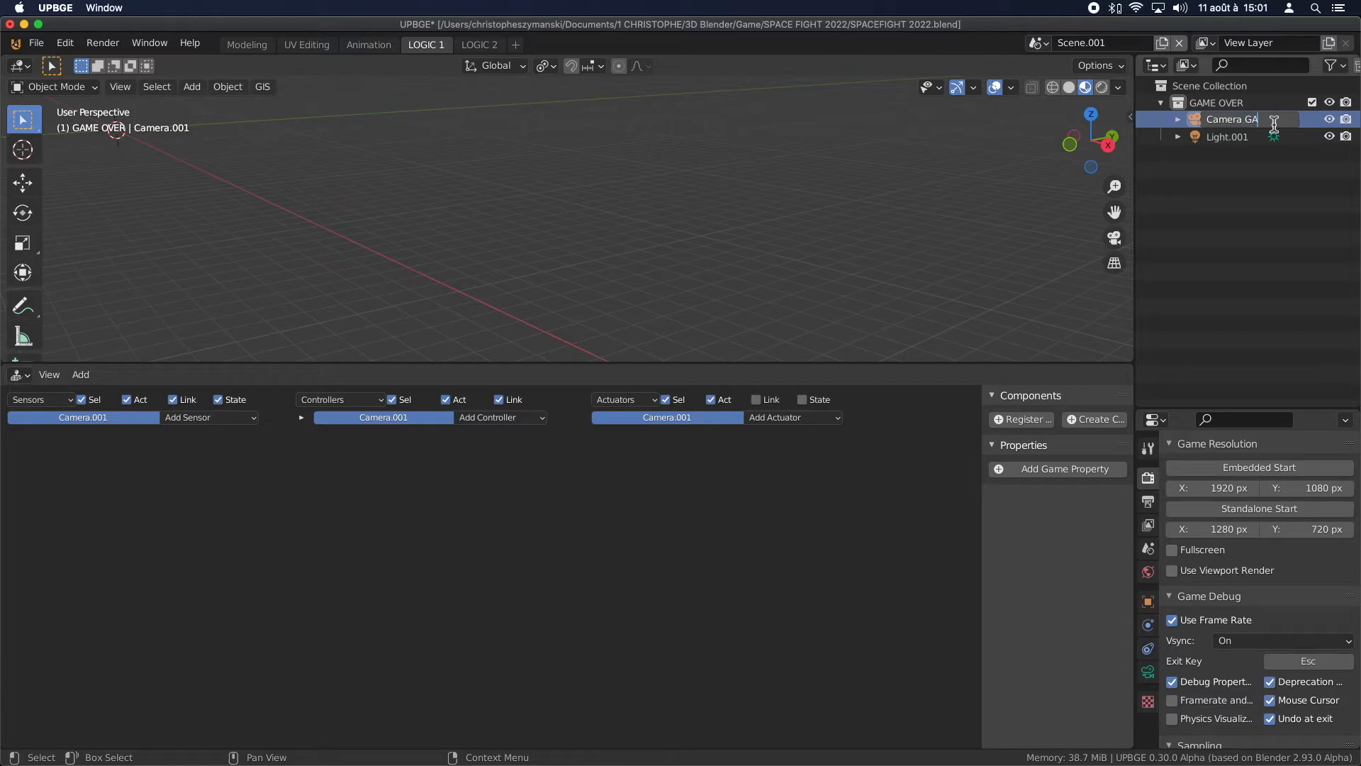
pyautogui.write('GAME OVER')
pyautogui.press('Return')
pyautogui.click(1237, 136)
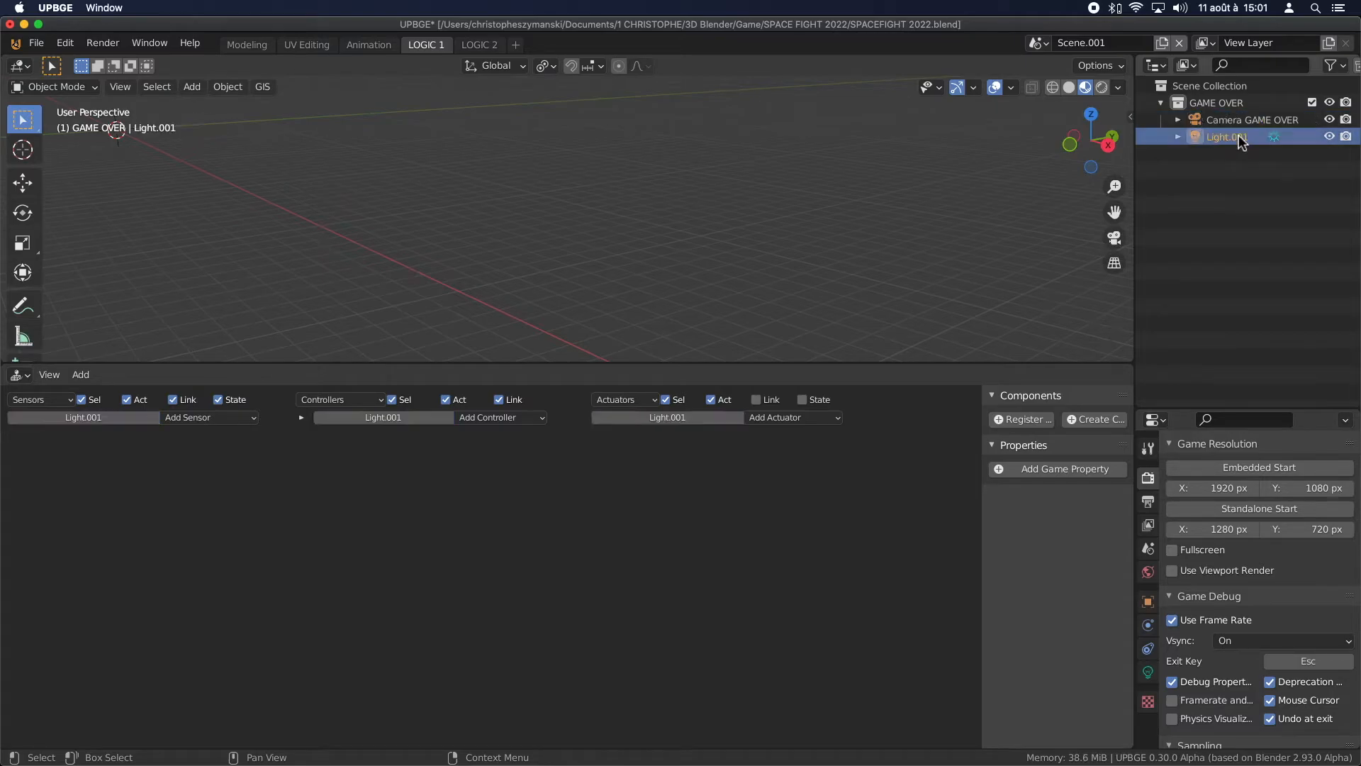
pyautogui.doubleClick(1237, 136)
pyautogui.click(1266, 137)
pyautogui.press('BackSpace')
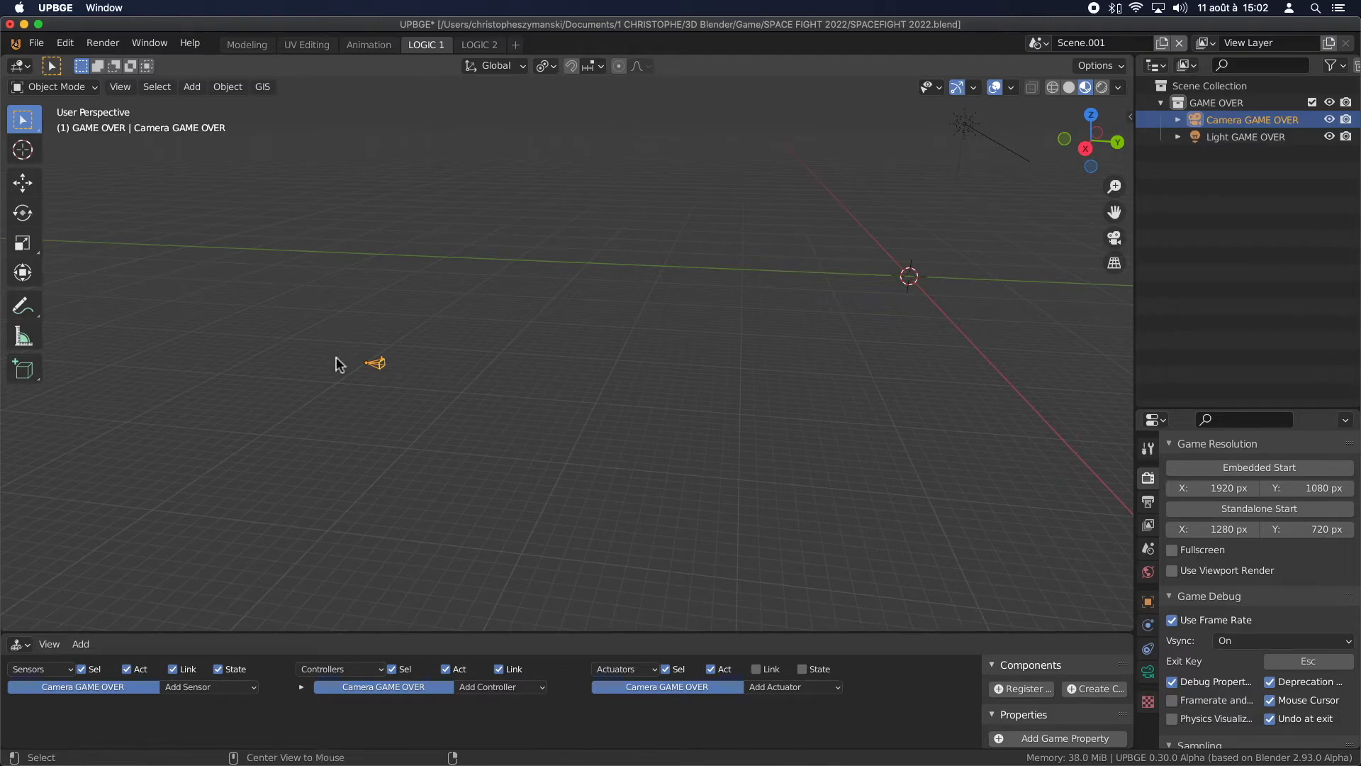
# Clear Camera GAME OVER's location and rotation, and raise it about 6 m above the origin in front view
pyautogui.hotkey('alt', 'g')
pyautogui.hotkey('alt', 'r')
pyautogui.keyDown('shift'); pyautogui.moveTo(759, 397); pyautogui.dragTo(521, 499, button='middle'); pyautogui.keyUp('shift')
pyautogui.press('KP_1')
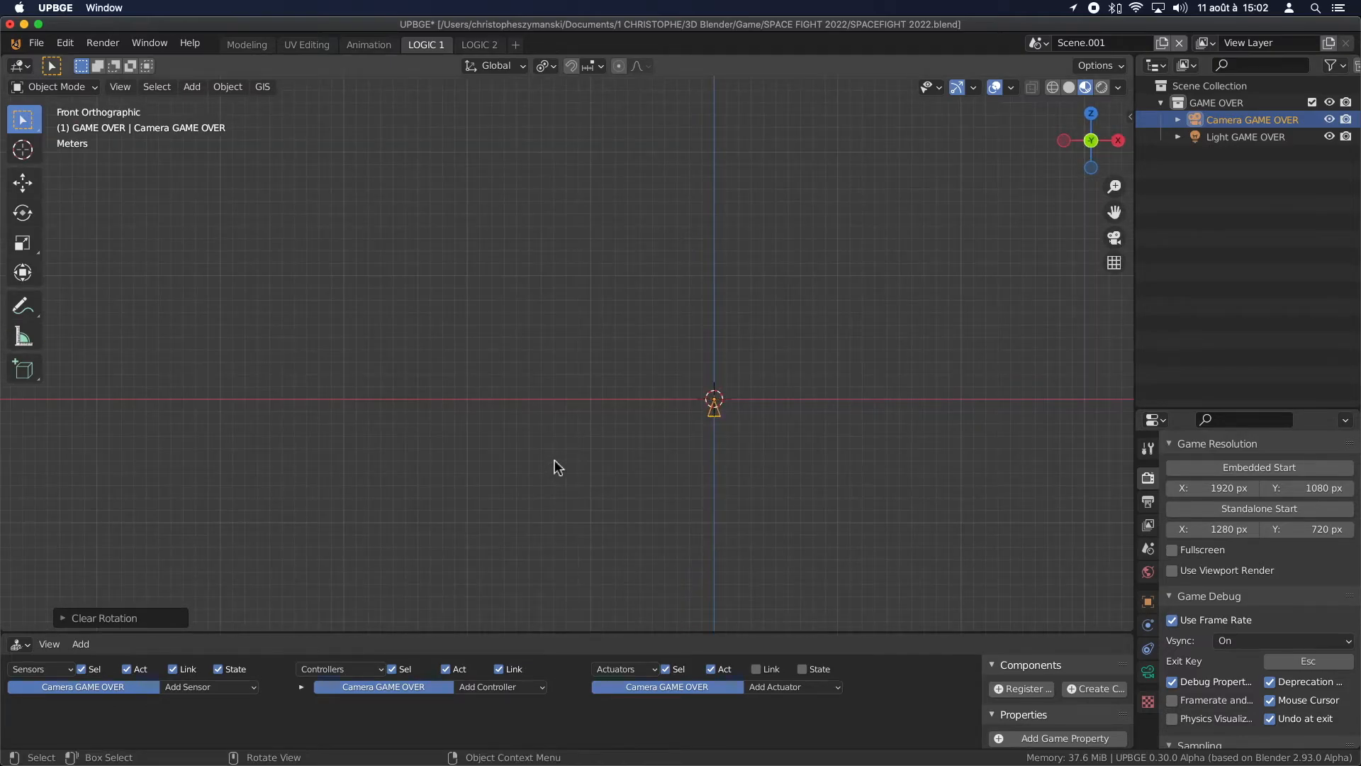
pyautogui.press('g')
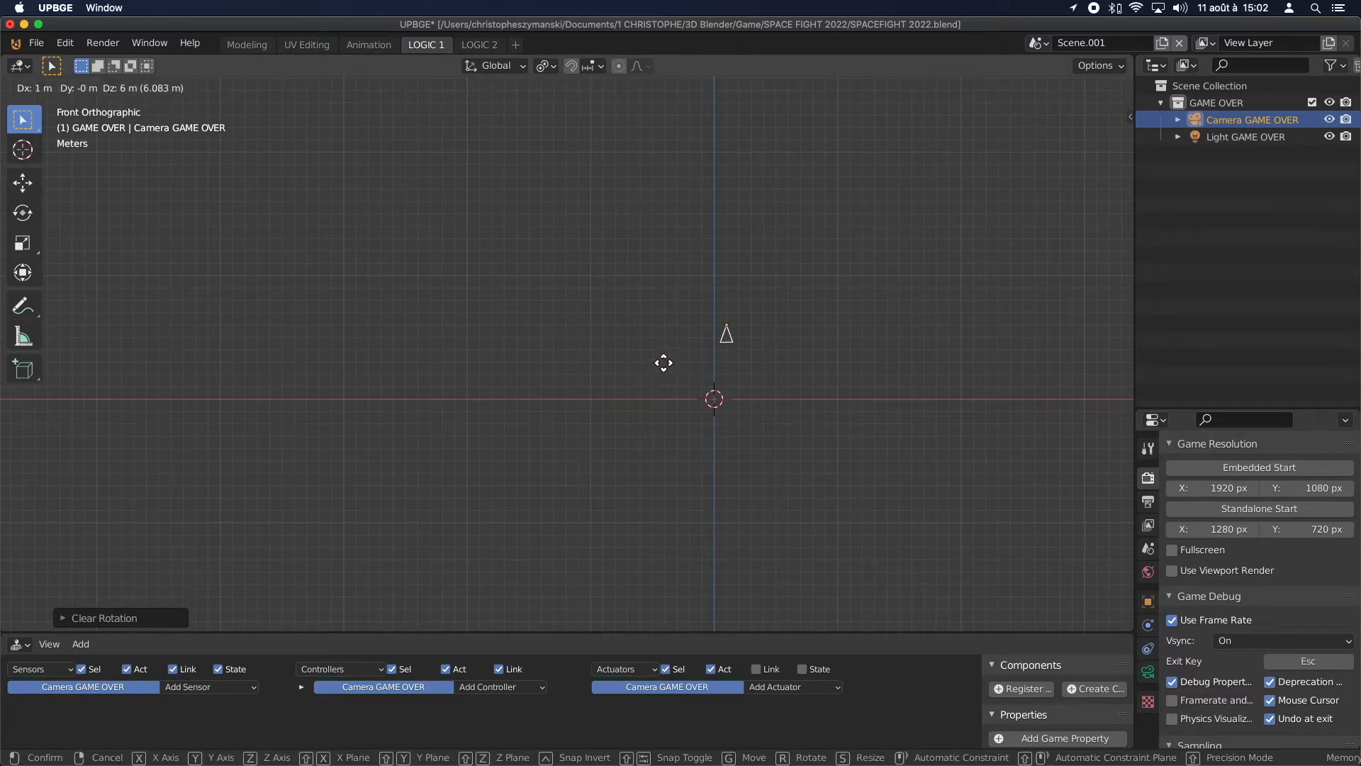
pyautogui.click(652, 361)
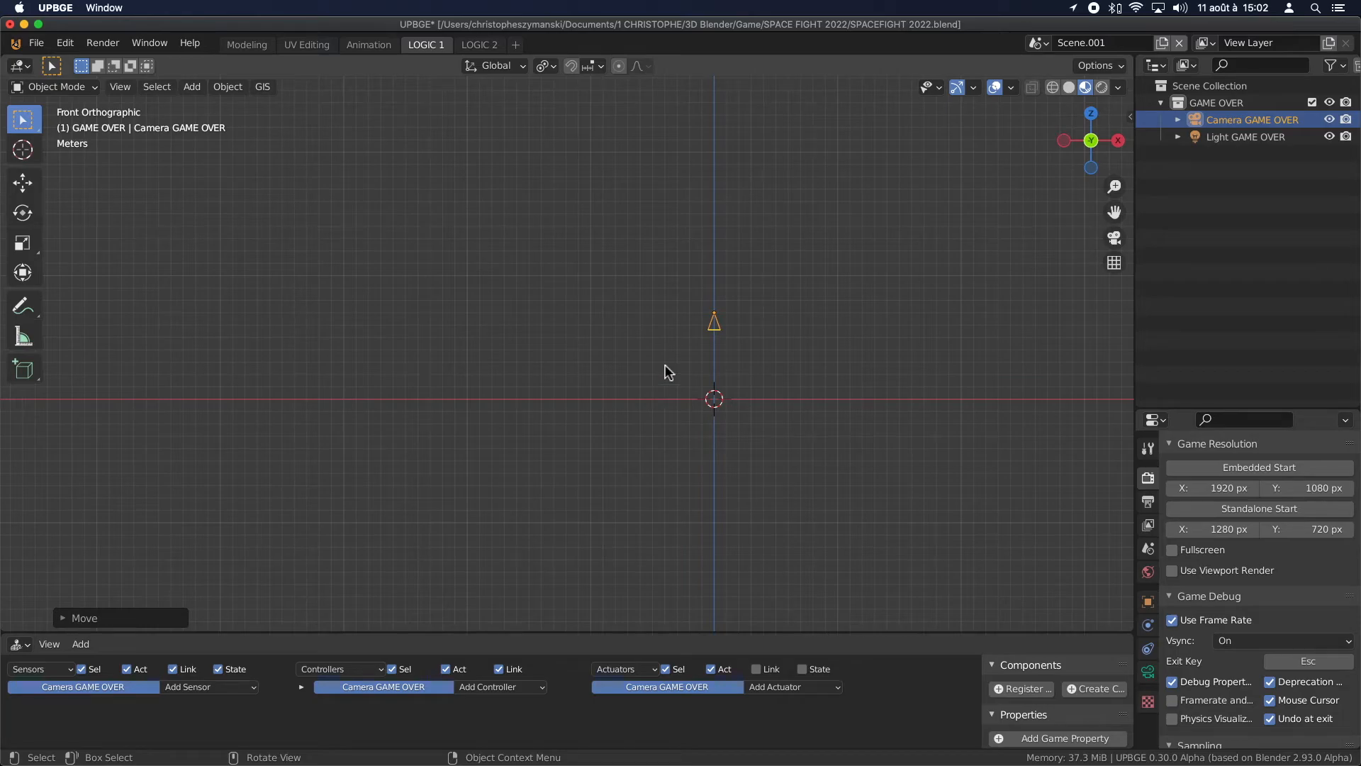
# Add a text object at the origin in camera view and replace its default content with GAME
pyautogui.press('KP_0')
pyautogui.hotkey('shift', 'a')
pyautogui.moveTo(567, 382)
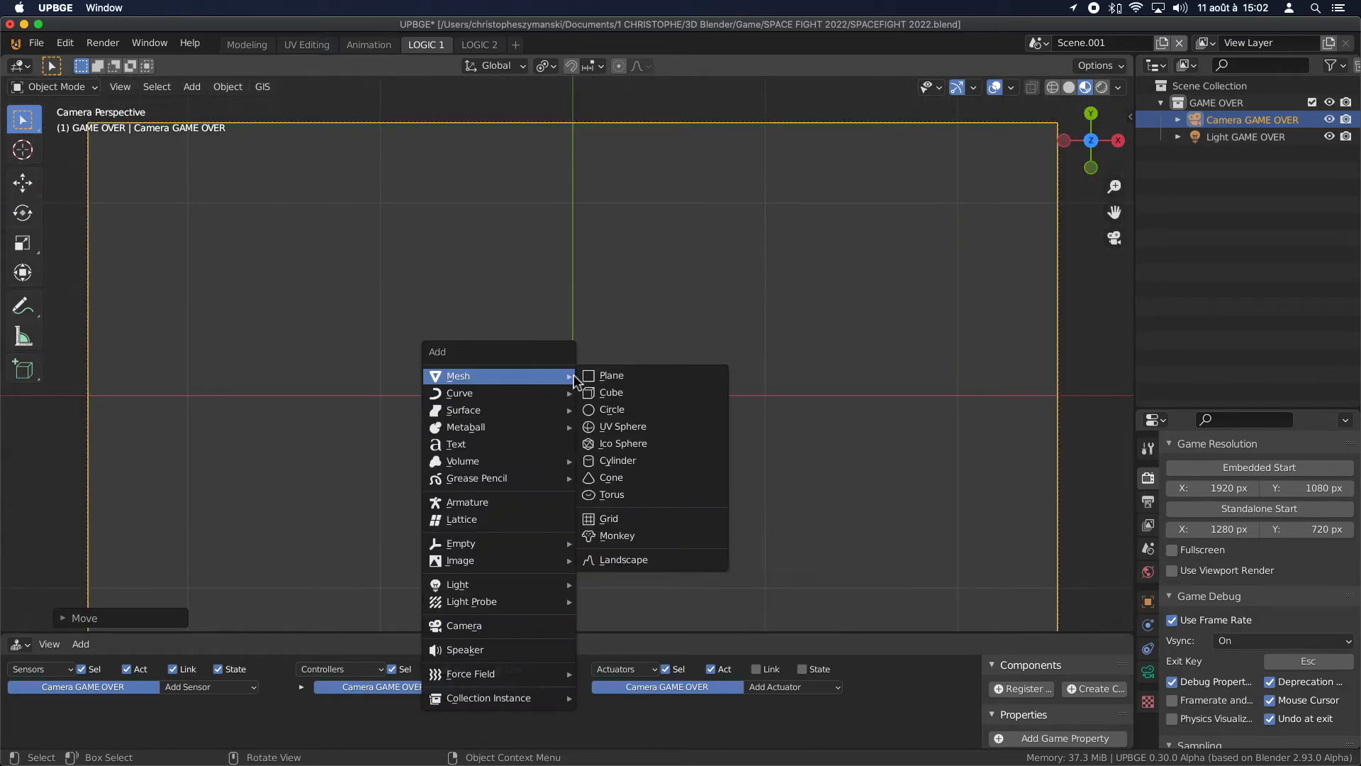
pyautogui.click(489, 444)
pyautogui.press('Tab')
pyautogui.press('BackSpace')
pyautogui.press('BackSpace')
pyautogui.press('BackSpace')
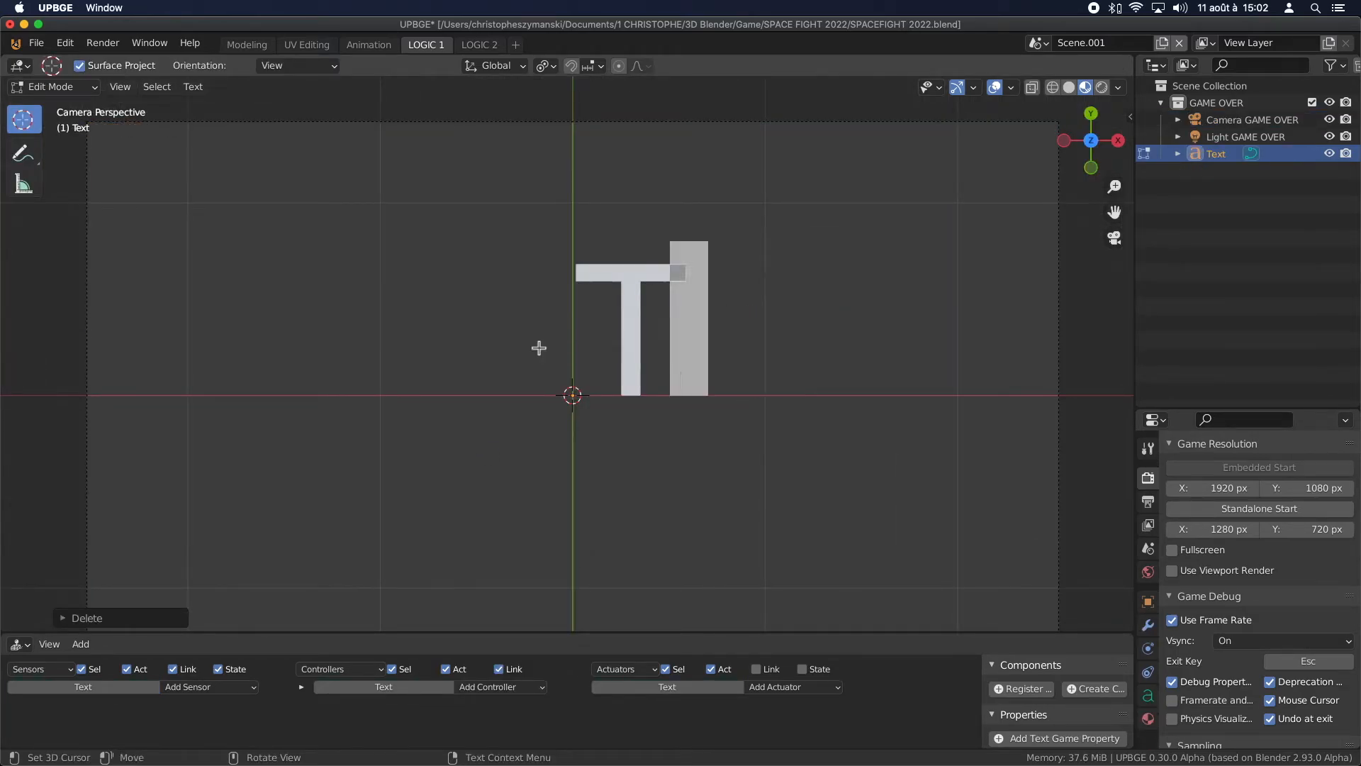
pyautogui.press('BackSpace')
pyautogui.write('GA')
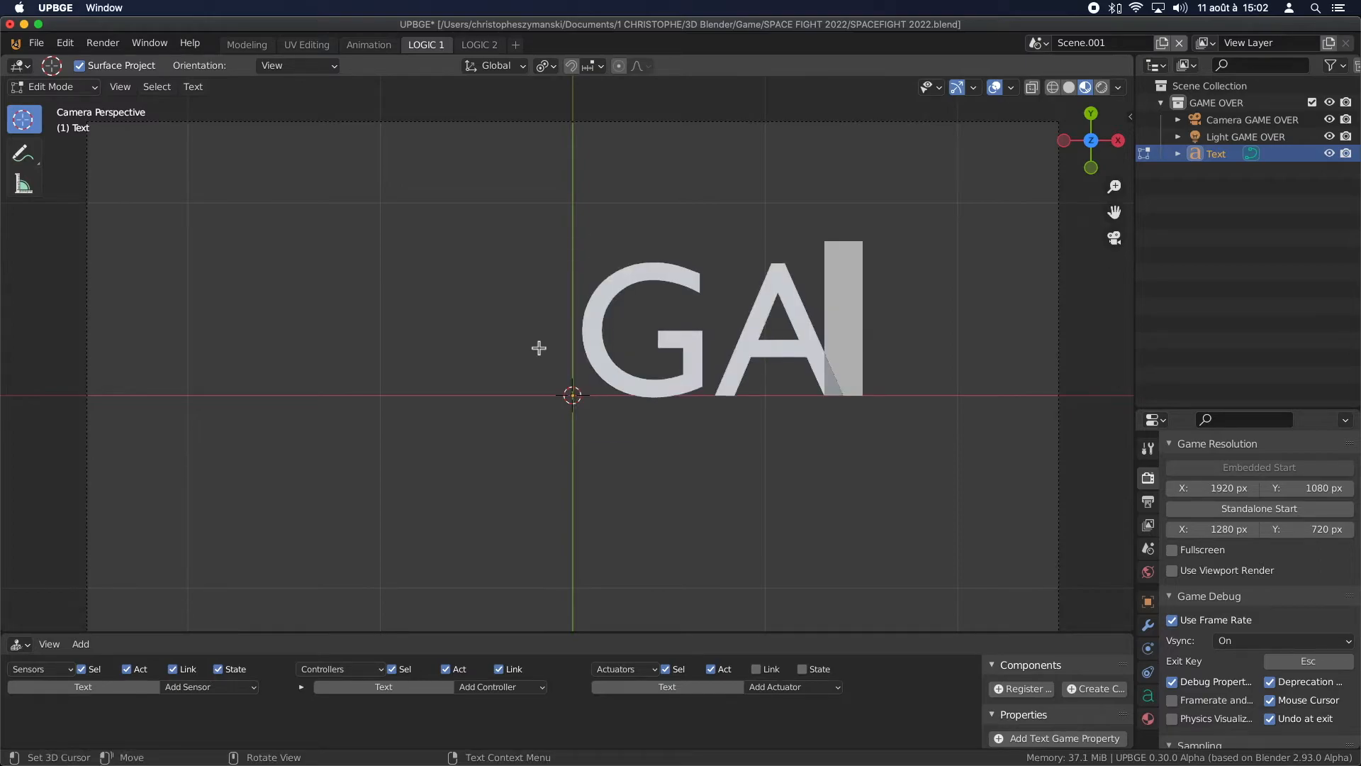
pyautogui.write('ME')
pyautogui.press('Tab')
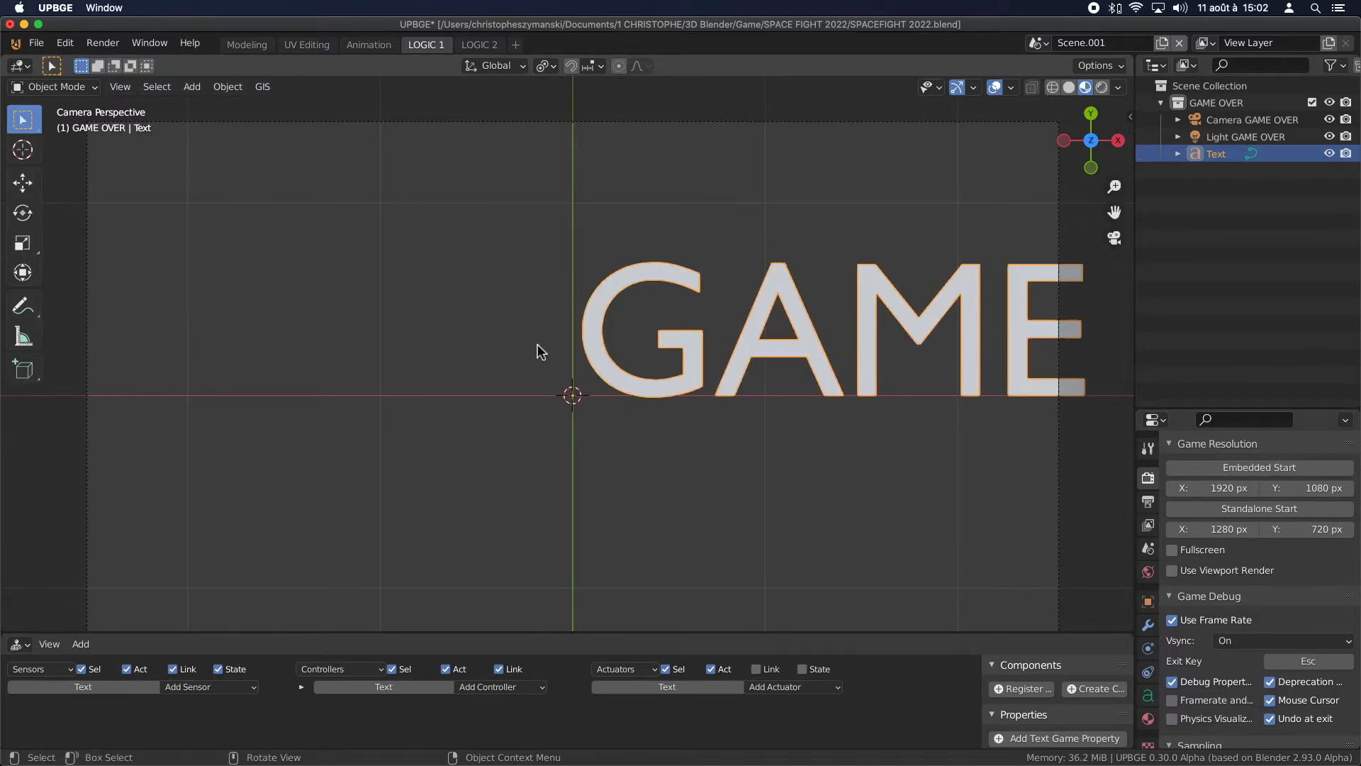
# Set the text's horizontal alignment to Center and extend its wording to GAME OVER
pyautogui.click(1148, 695)
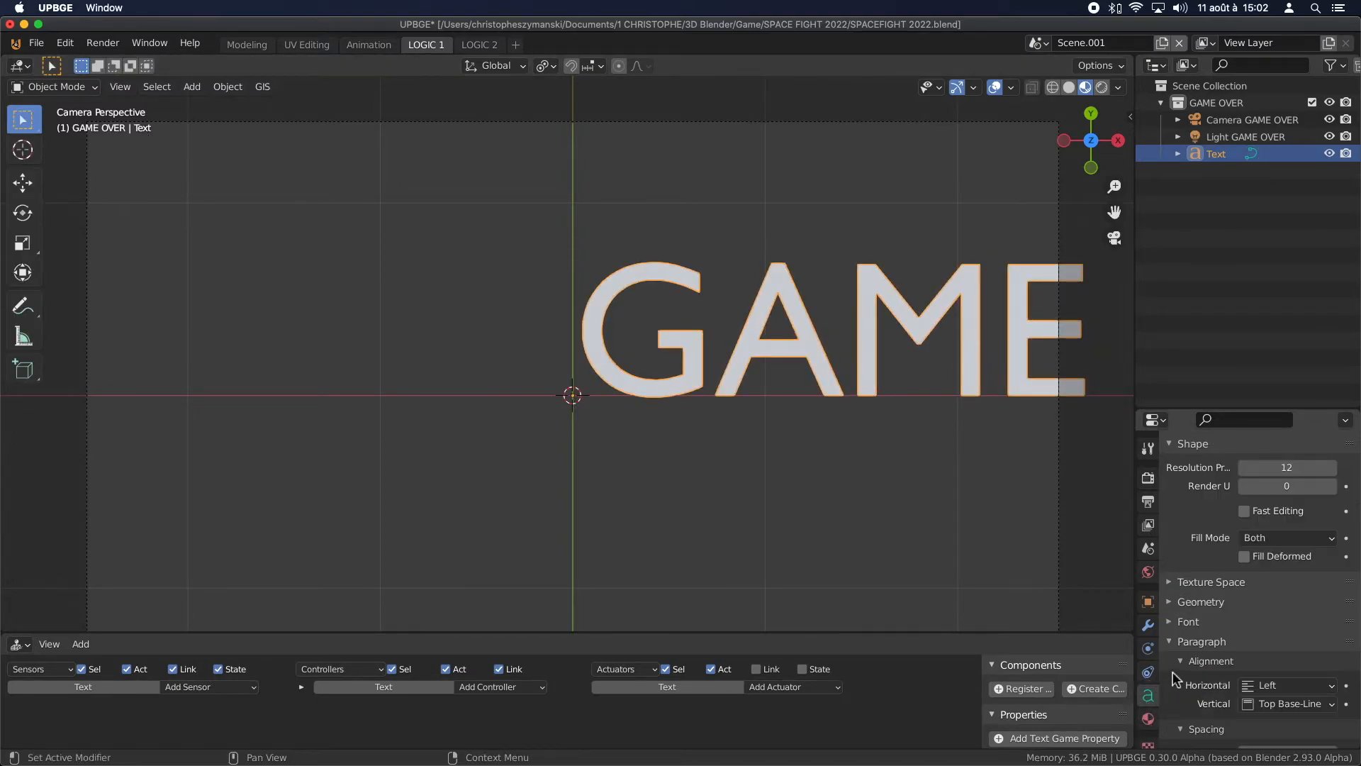
pyautogui.click(1301, 690)
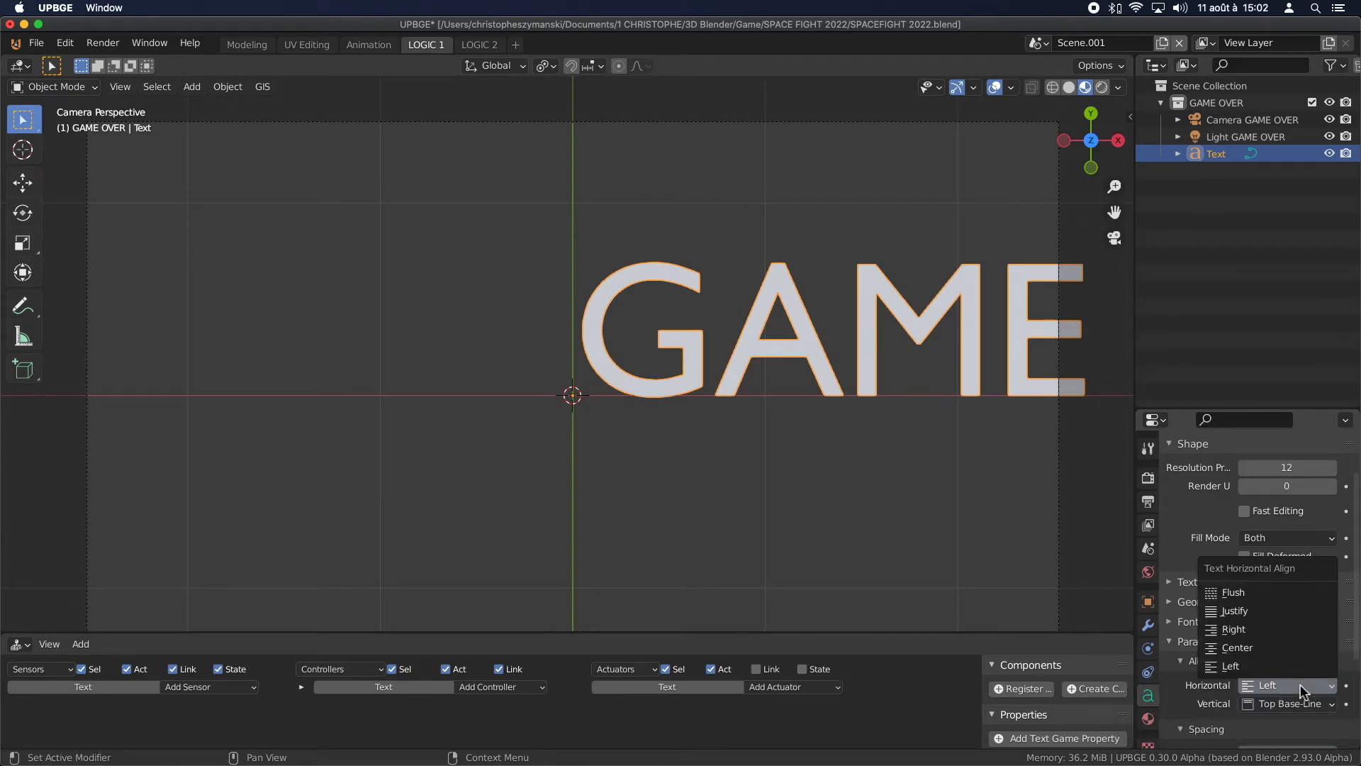
pyautogui.click(1283, 648)
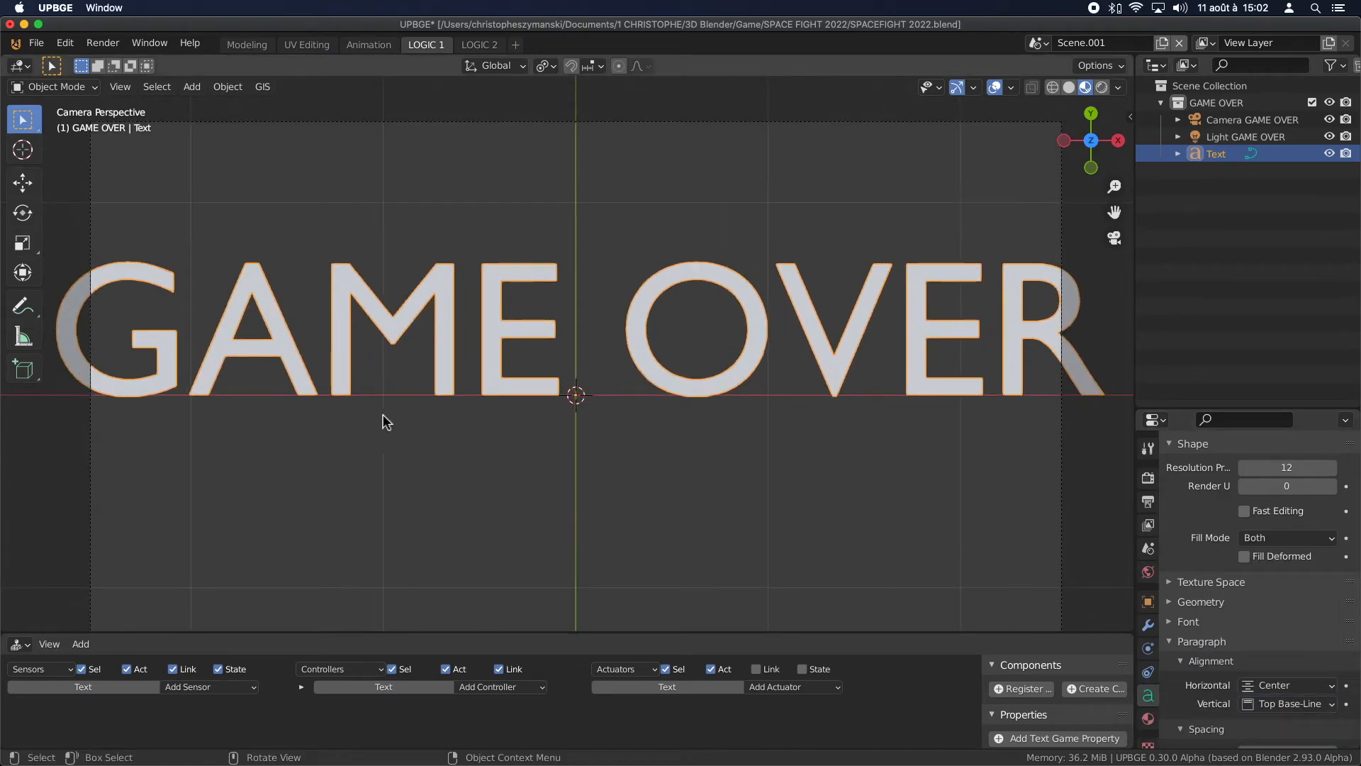
# Scale the GAME OVER text to about half its size and move it up along Y near the camera frame's upper edge
pyautogui.press('s')
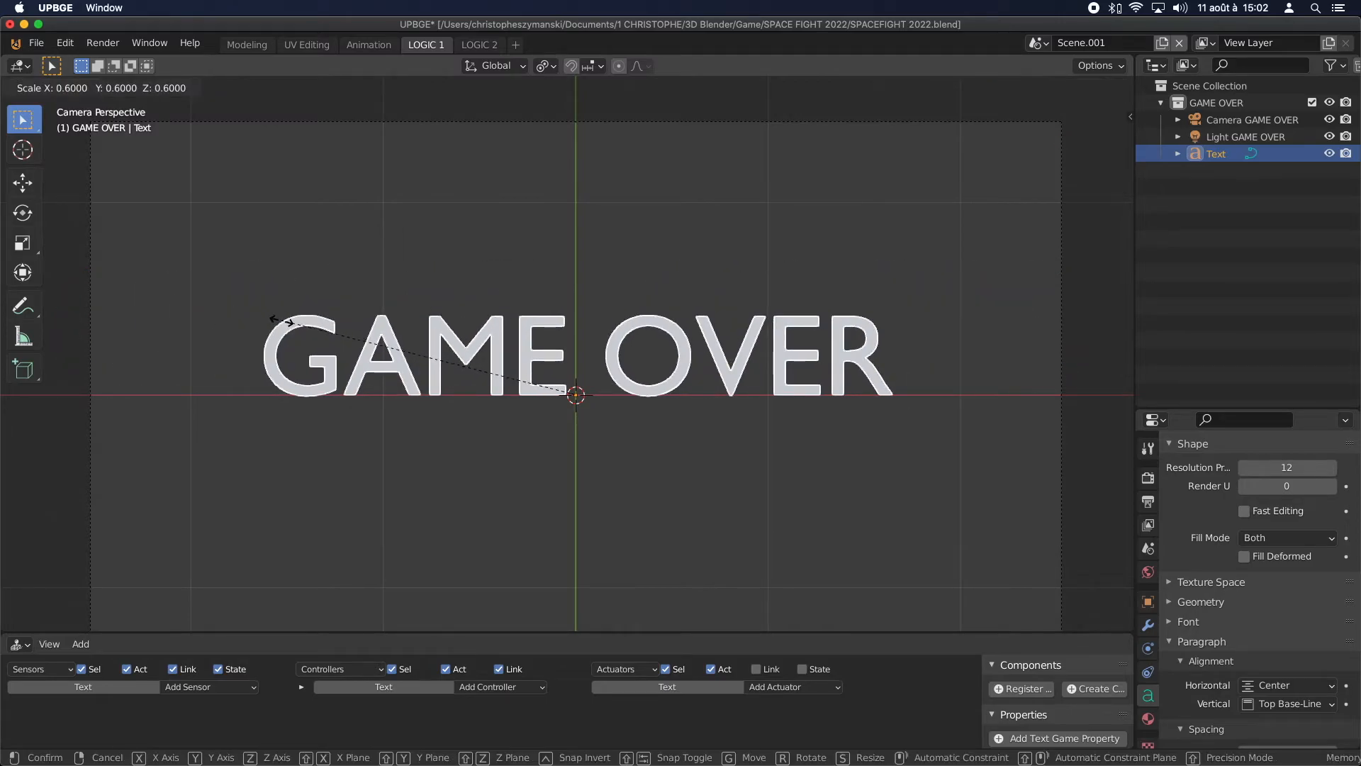
pyautogui.click(477, 418)
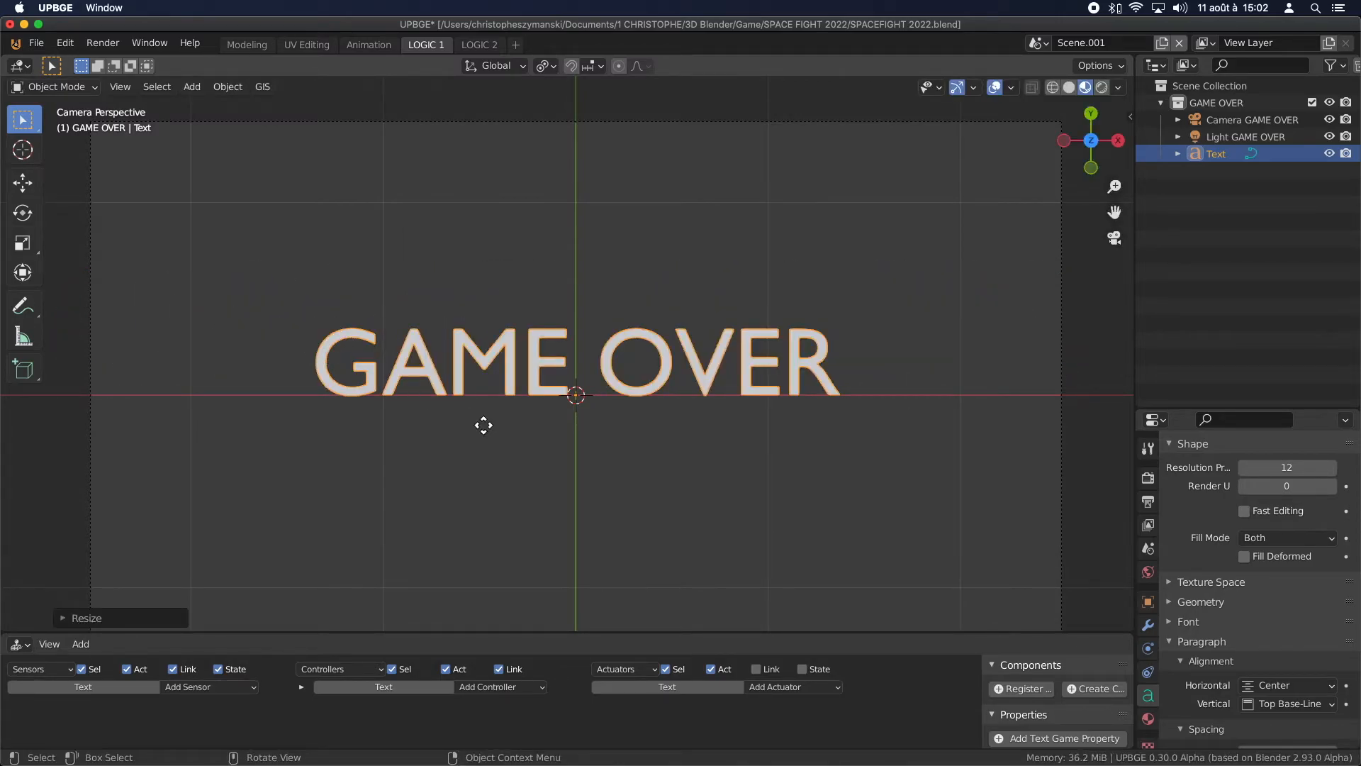
pyautogui.press('g')
pyautogui.press('y')
pyautogui.click(492, 256)
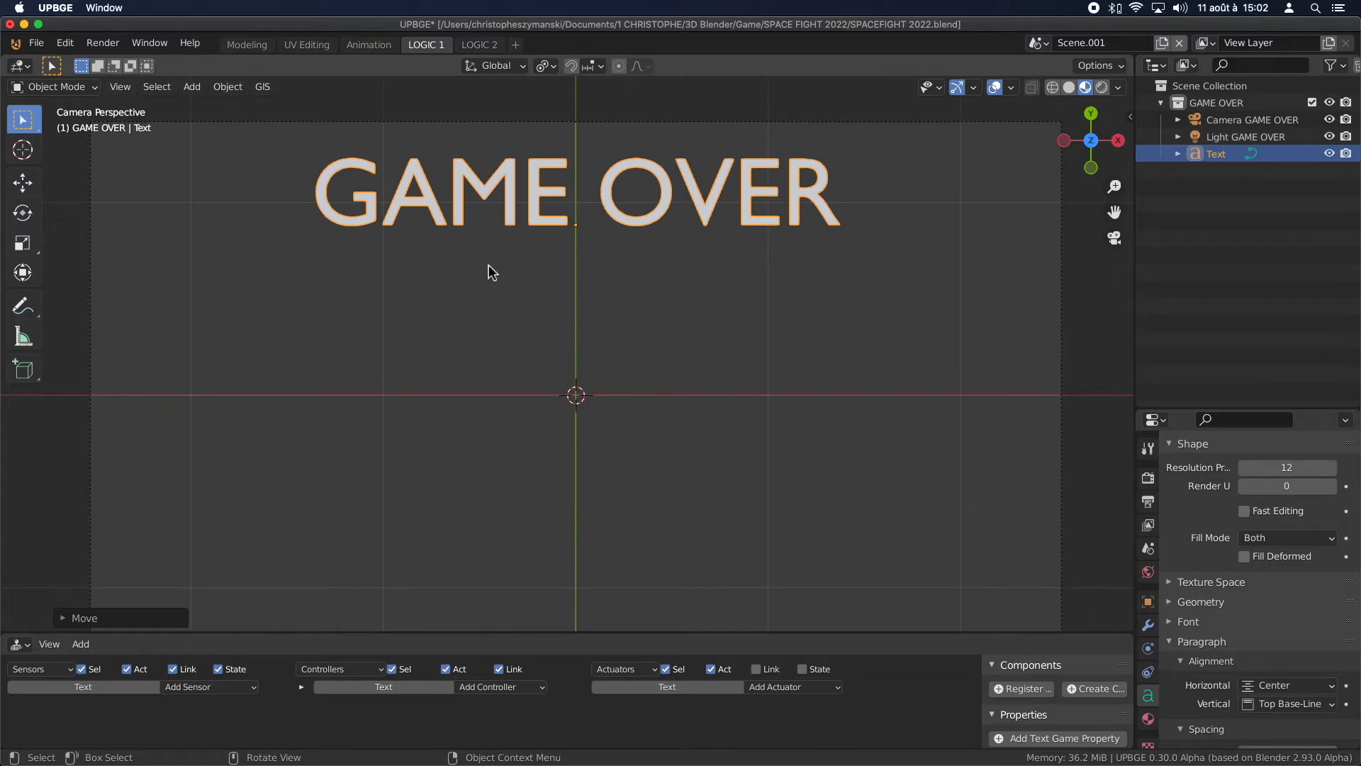
# Rename the title's text object as Text GAME OVER
pyautogui.scroll(-5, 365, 542)
pyautogui.doubleClick(1220, 155)
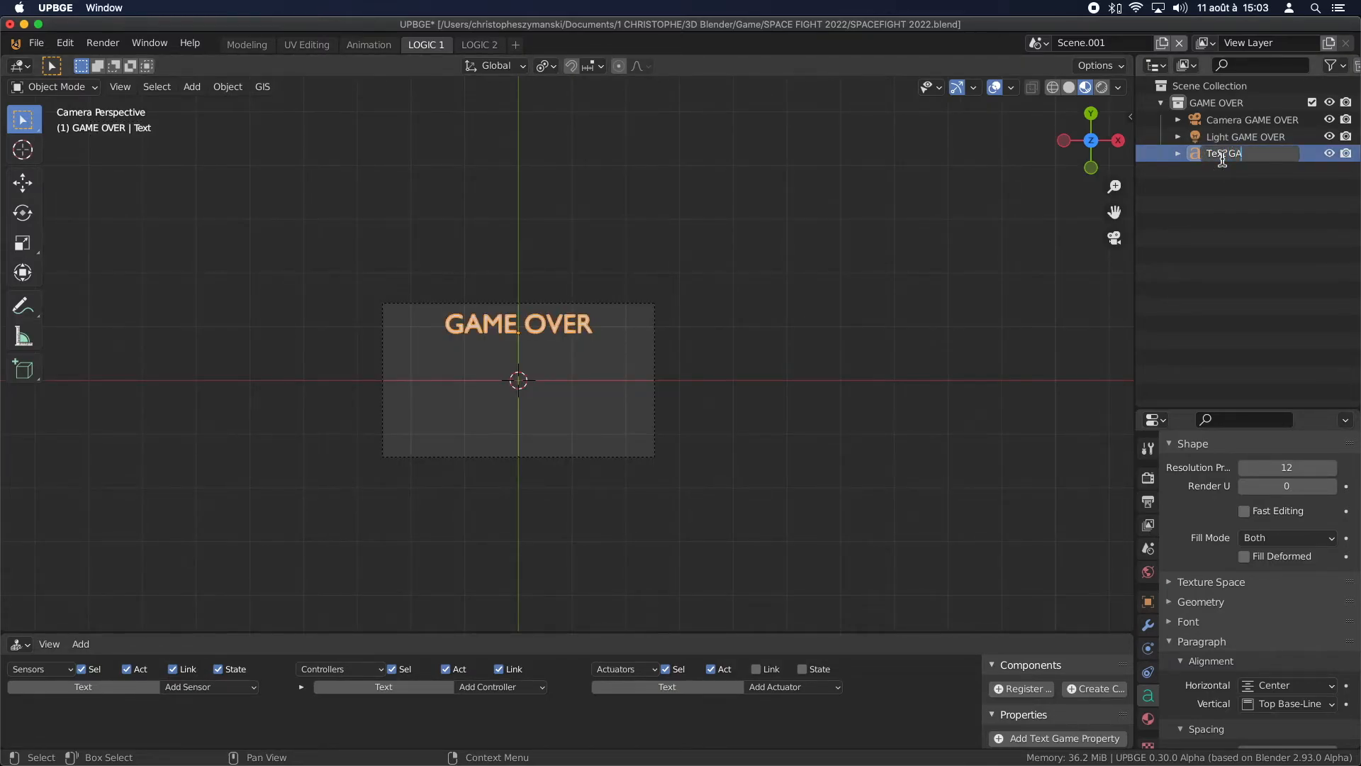
pyautogui.press('Return')
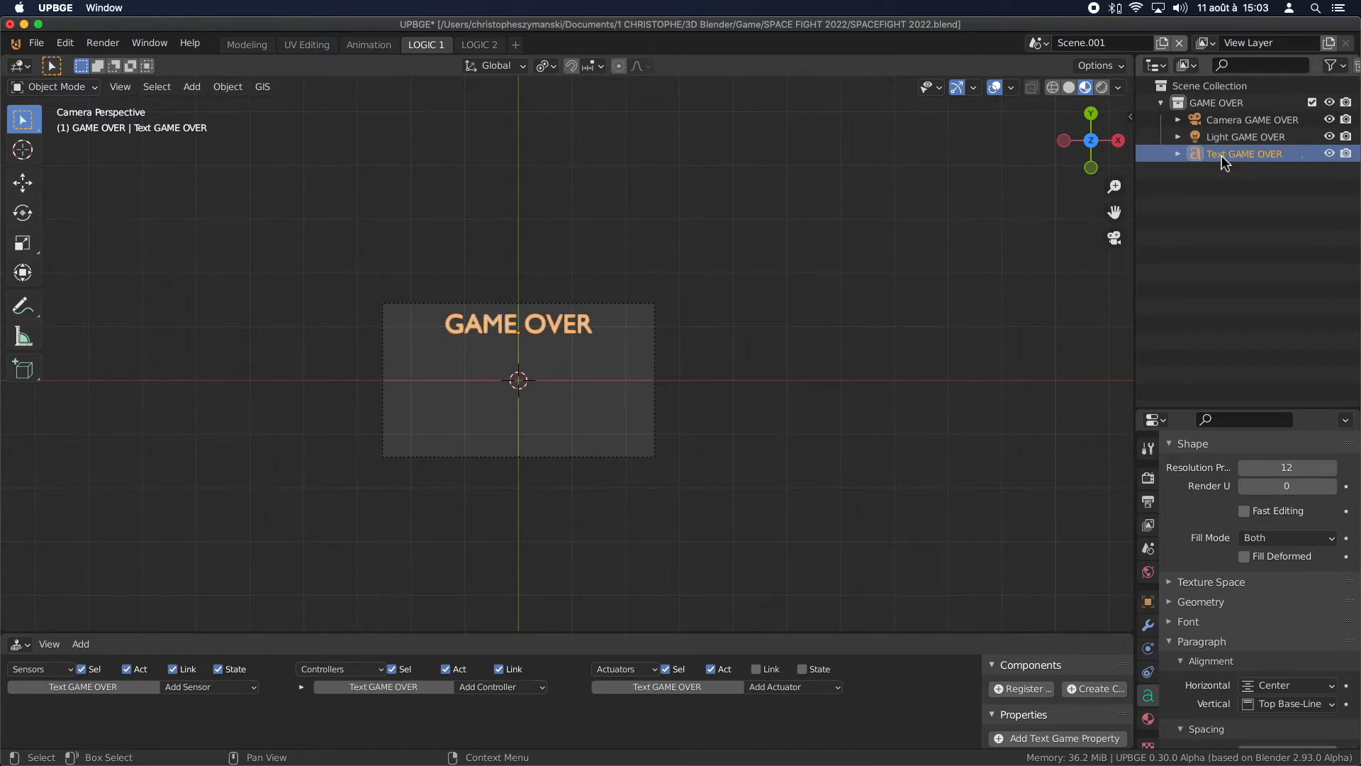
# Duplicate the GAME OVER text and place the copy along Y at the middle of the camera frame
pyautogui.hotkey('shift', 'd')
pyautogui.press('y')
pyautogui.click(460, 374)
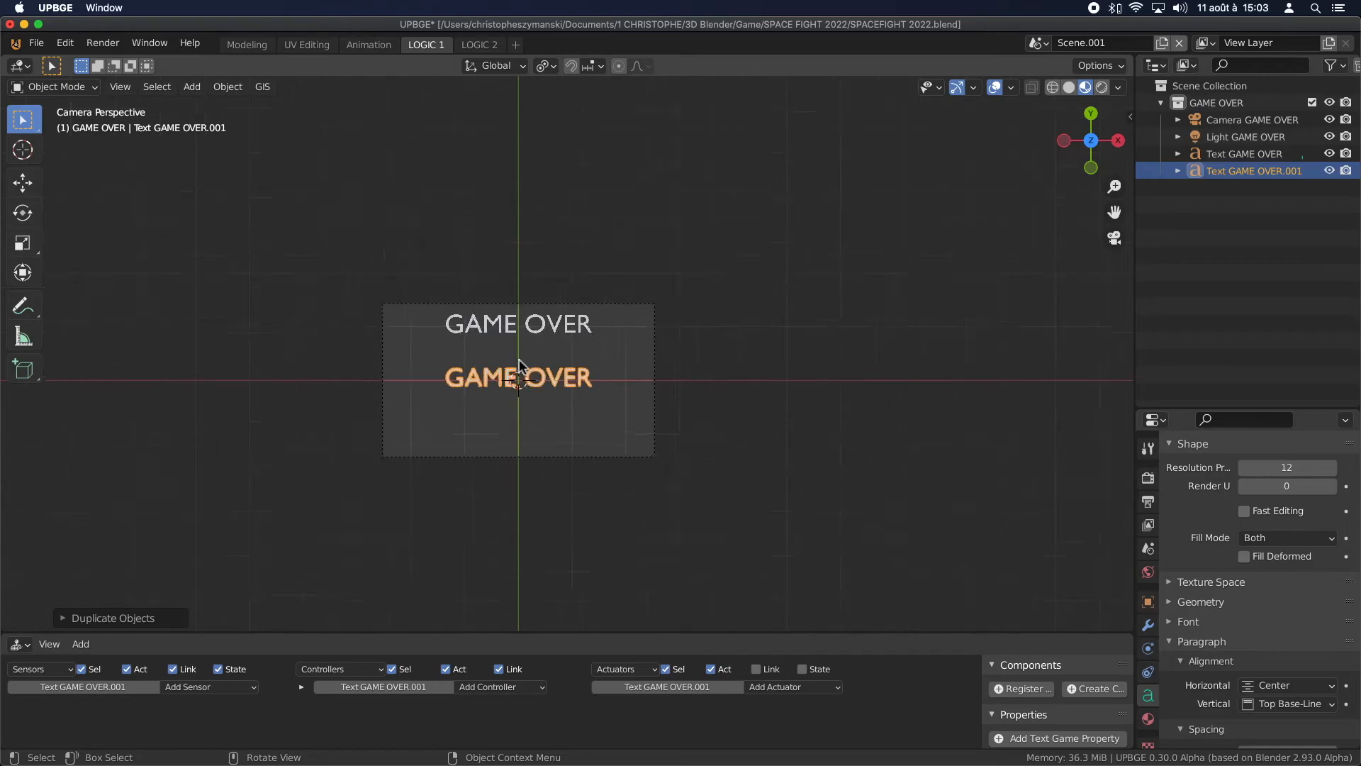
# Replace the wording of the middle text copy with RESTART
pyautogui.scroll(2, 520, 368)
pyautogui.press('Tab')
pyautogui.press('BackSpace')
pyautogui.press('BackSpace')
pyautogui.press('BackSpace')
pyautogui.press('BackSpace')
pyautogui.press('BackSpace')
pyautogui.press('BackSpace')
pyautogui.press('BackSpace')
pyautogui.press('BackSpace')
pyautogui.press('BackSpace')
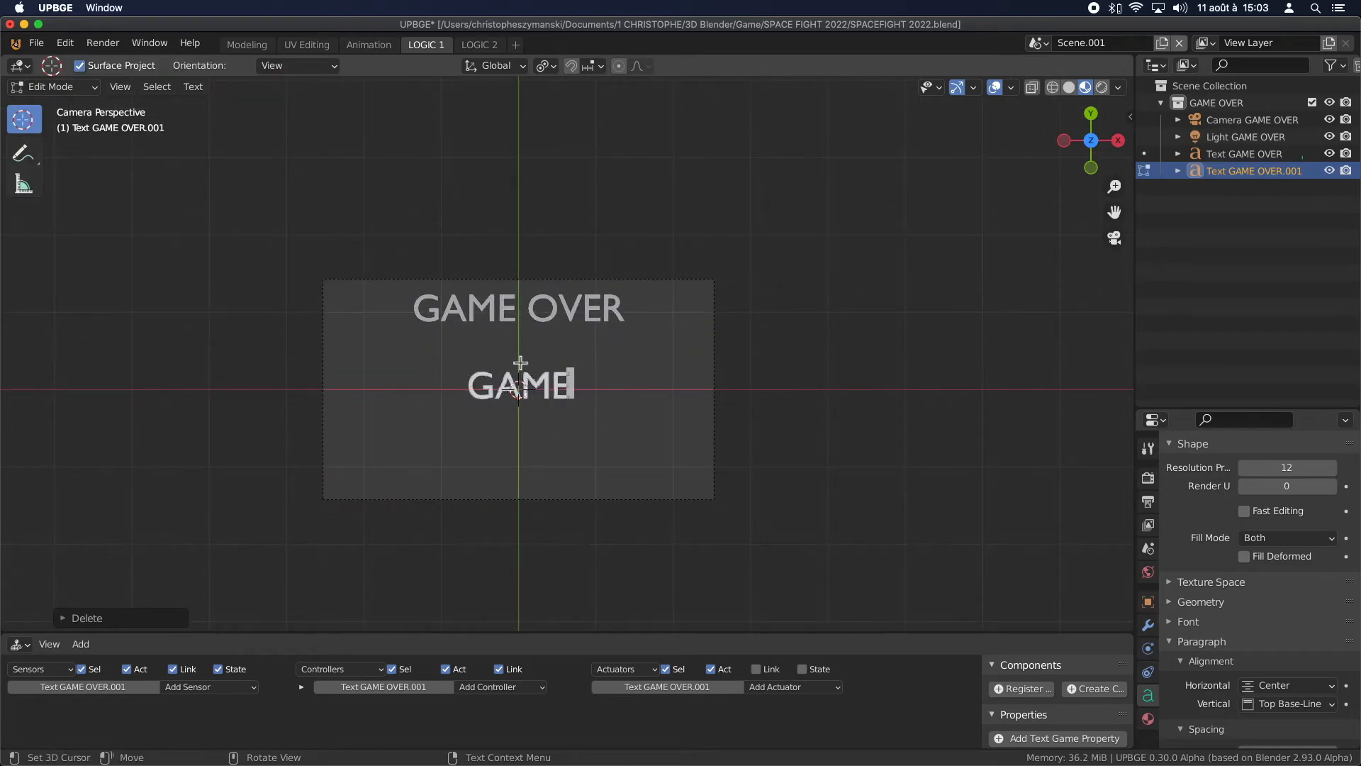
pyautogui.write('RESTART')
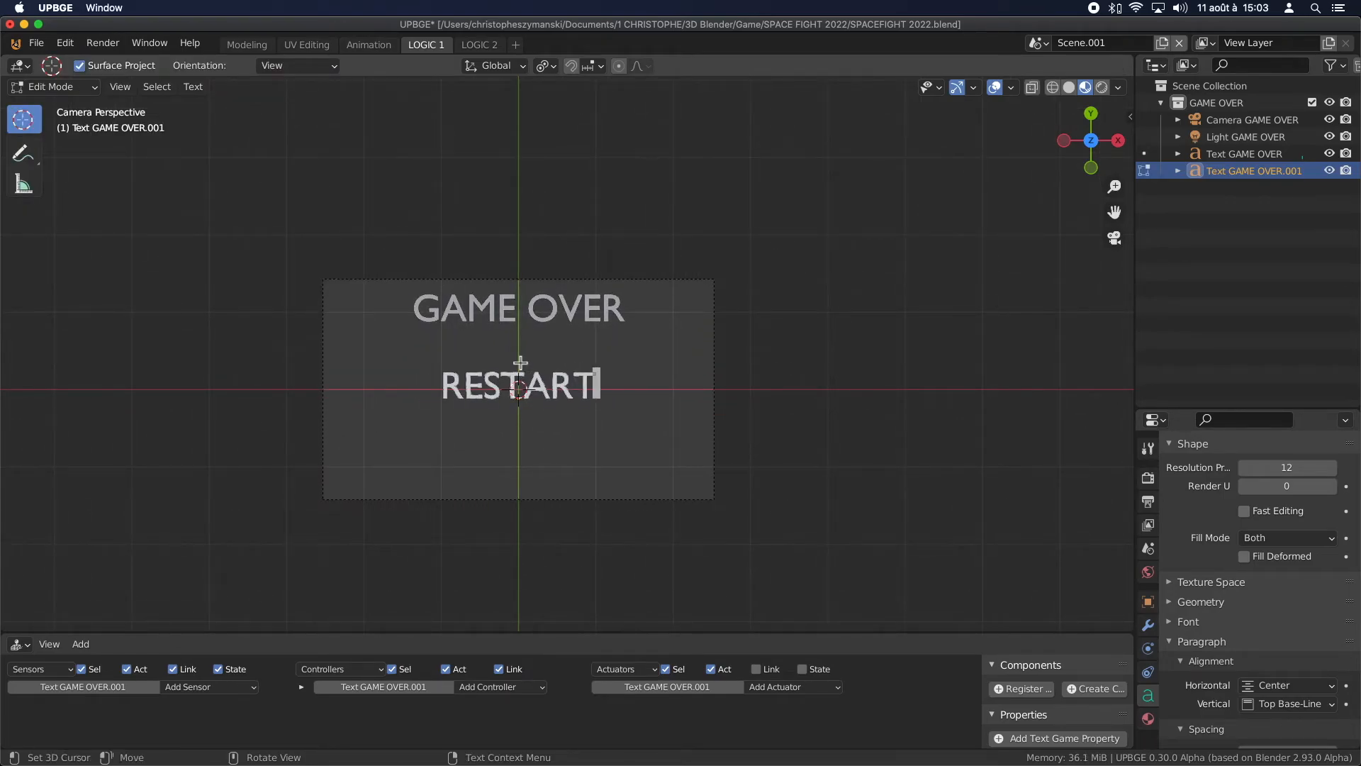
pyautogui.press('Tab')
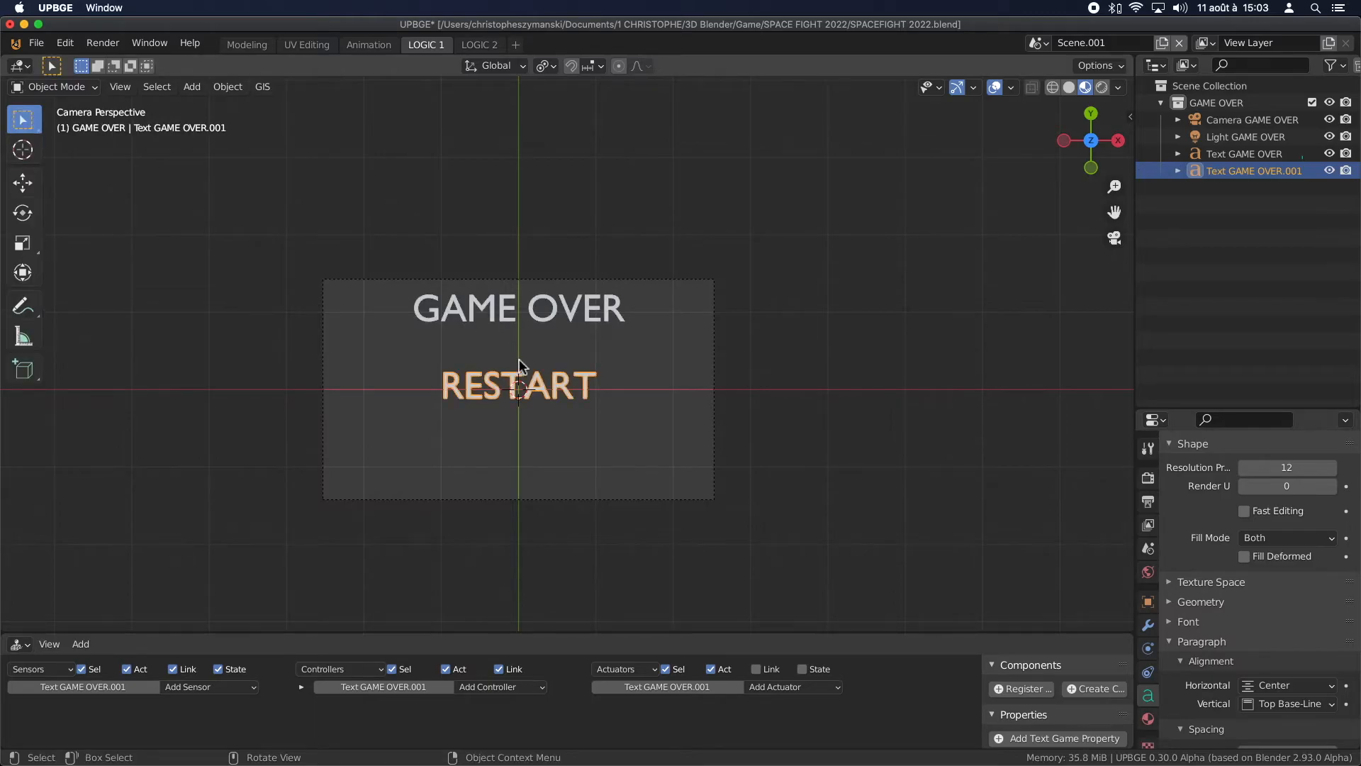
# Rename the middle text object as Text RESTART
pyautogui.doubleClick(1288, 173)
pyautogui.click(1298, 171)
pyautogui.press('BackSpace')
pyautogui.press('BackSpace')
pyautogui.press('BackSpace')
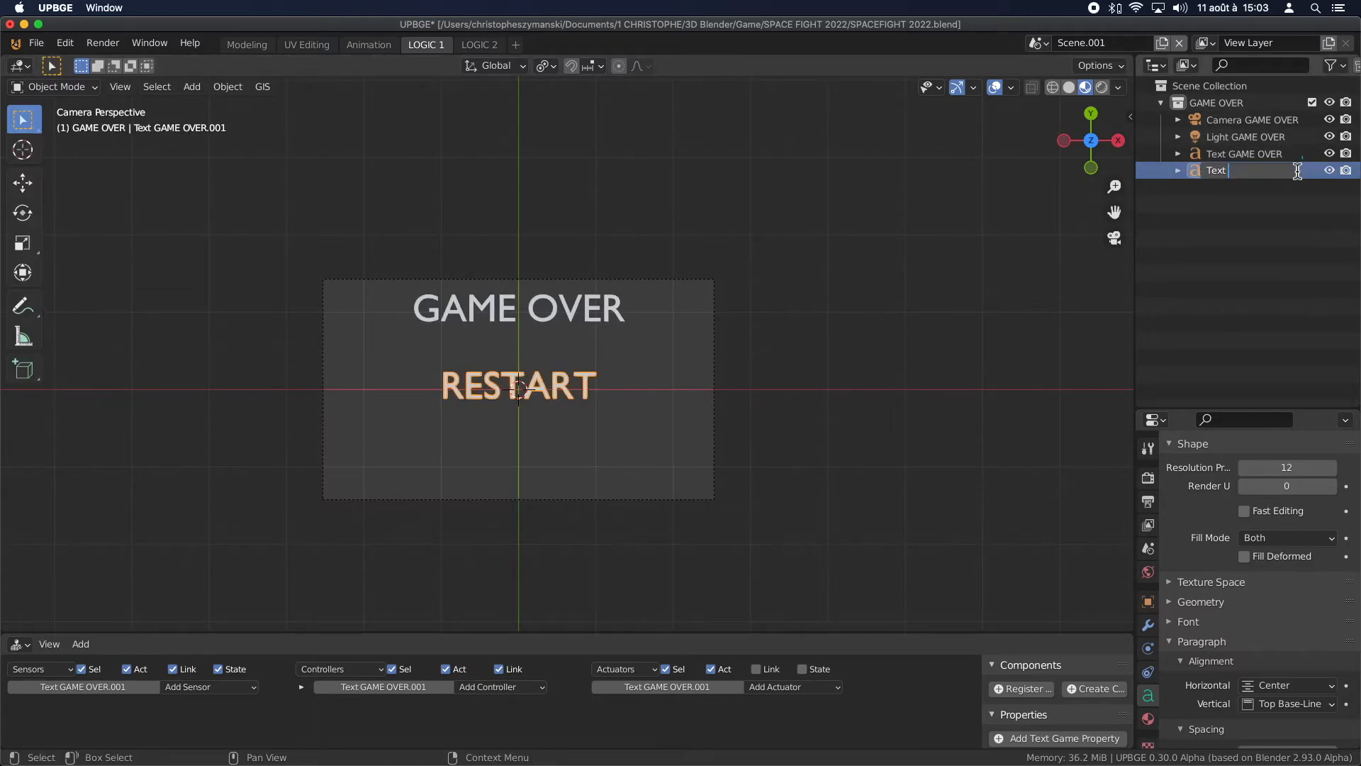
pyautogui.write('RESTART')
pyautogui.press('Return')
# Duplicate the RESTART text and place the copy directly below it, near the camera frame's lower edge
pyautogui.hotkey('shift', 'd')
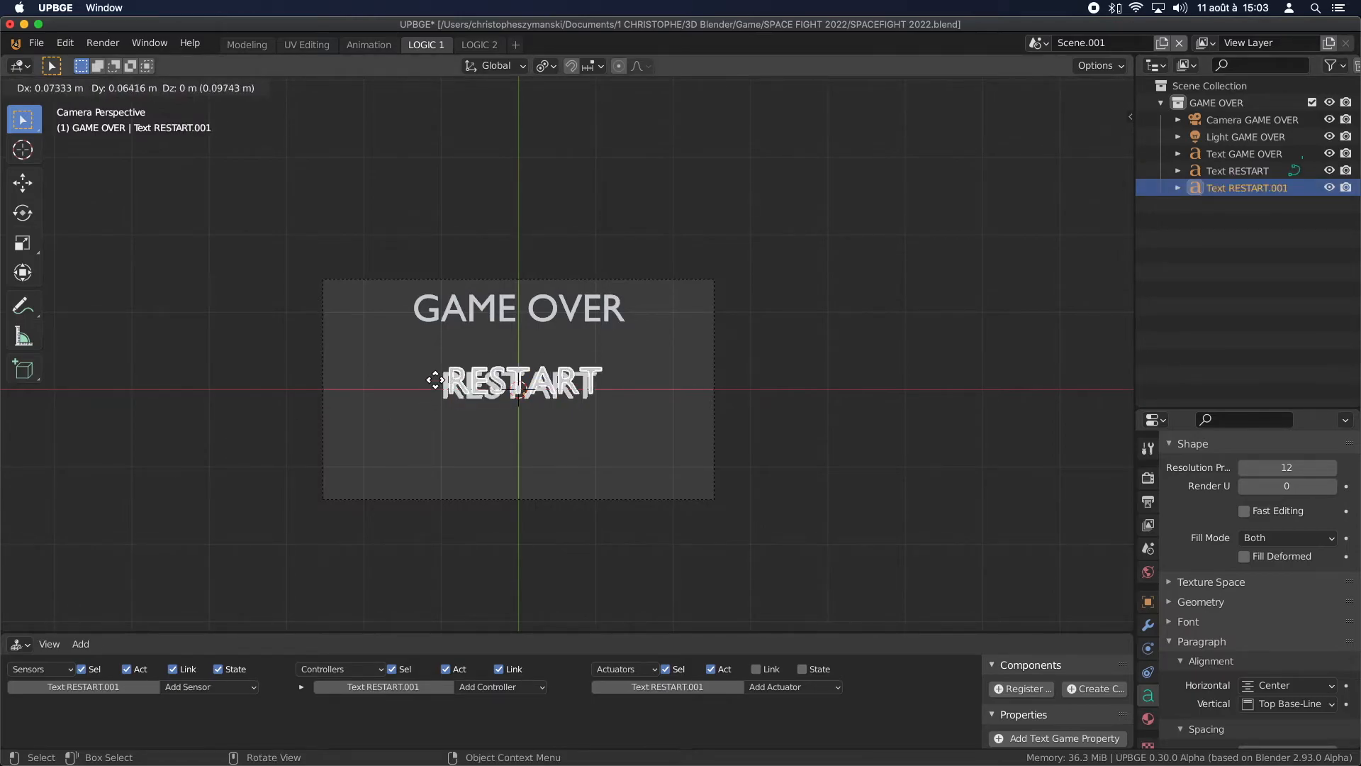
pyautogui.rightClick(433, 372)
pyautogui.press('g')
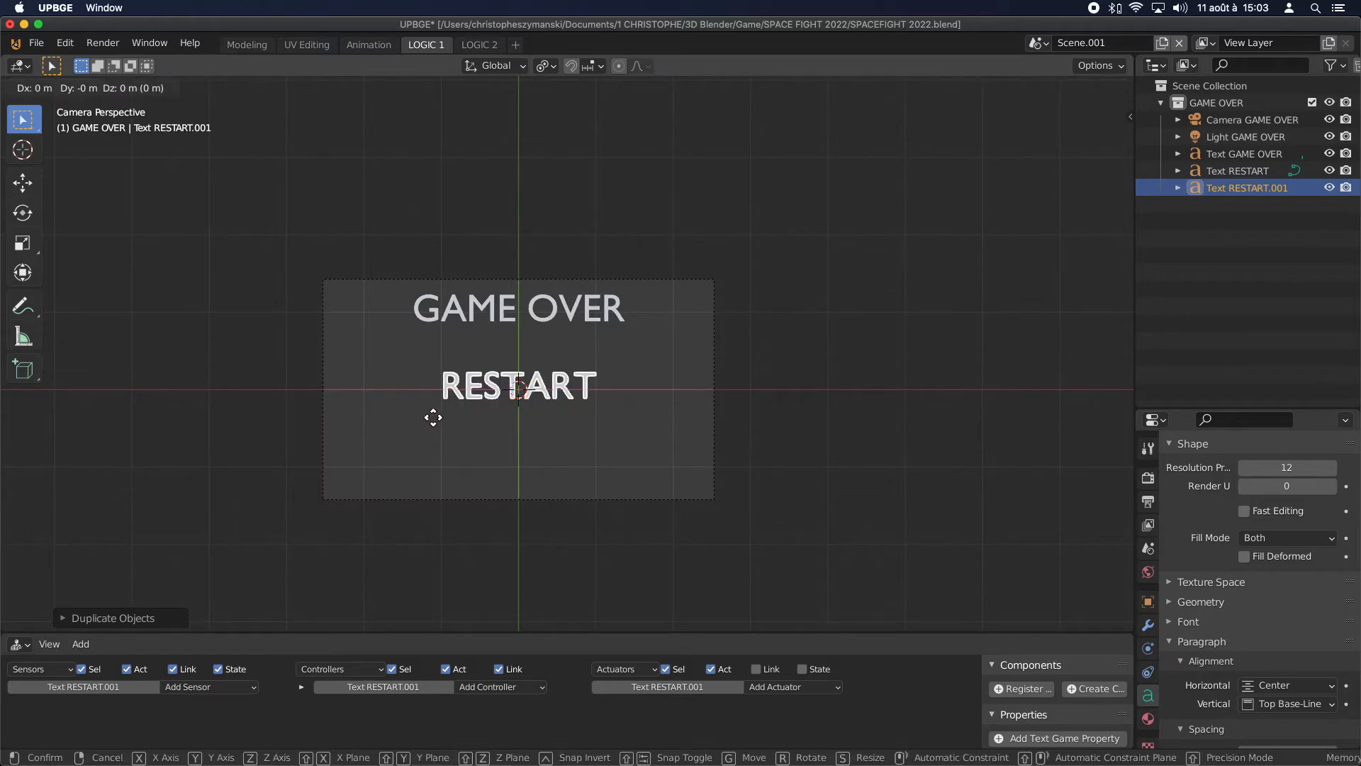
pyautogui.click(408, 431)
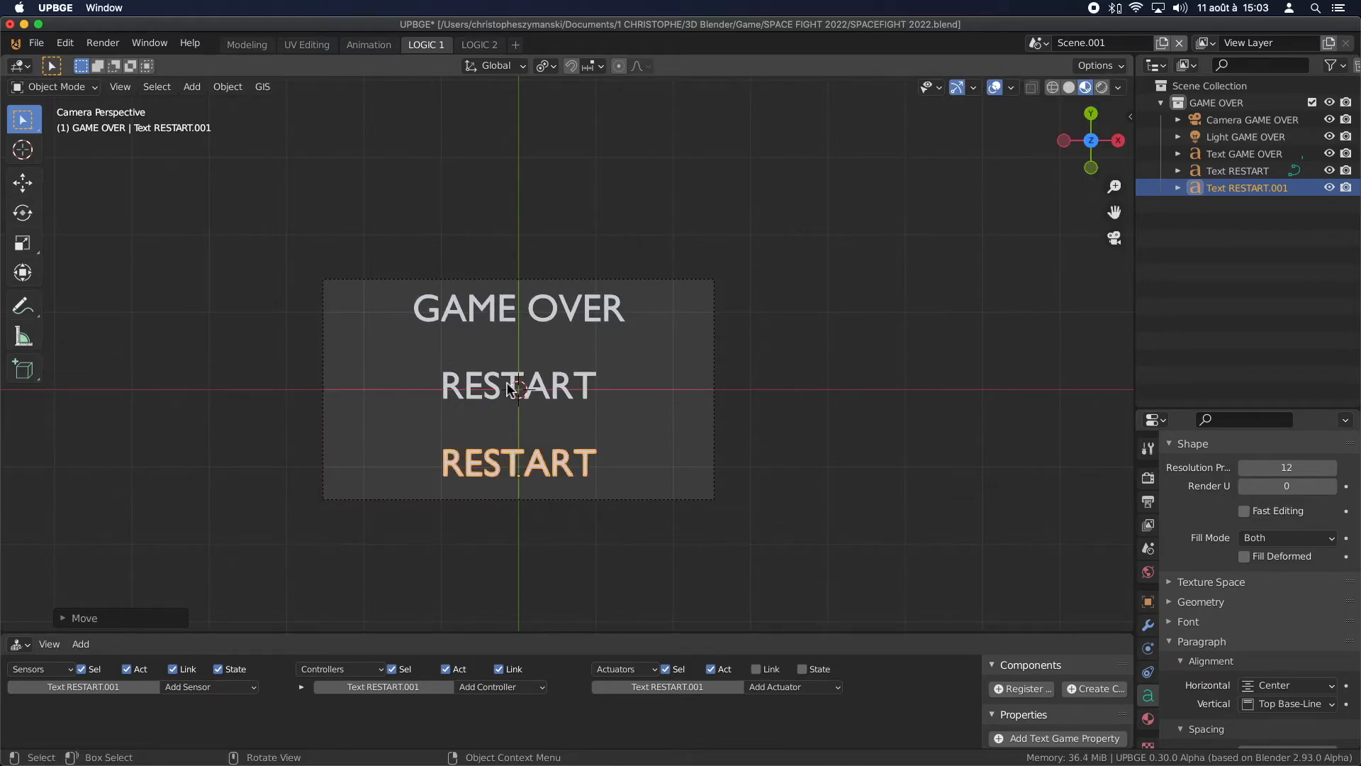
# Replace the wording of the lowest text copy with QUIT
pyautogui.press('Tab')
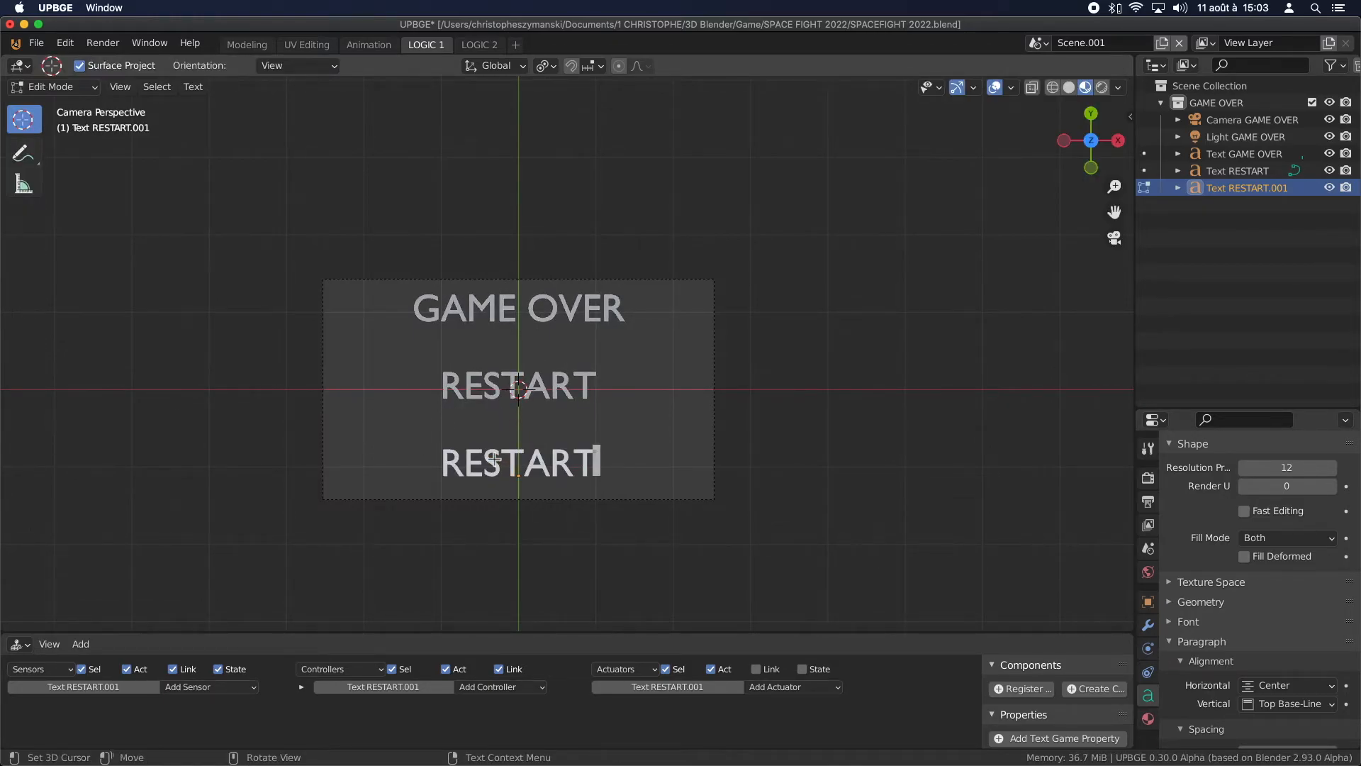
pyautogui.press('BackSpace')
pyautogui.press('BackSpace')
pyautogui.press('BackSpace')
pyautogui.press('BackSpace')
pyautogui.press('BackSpace')
pyautogui.press('BackSpace')
pyautogui.press('BackSpace')
pyautogui.write('QUIT')
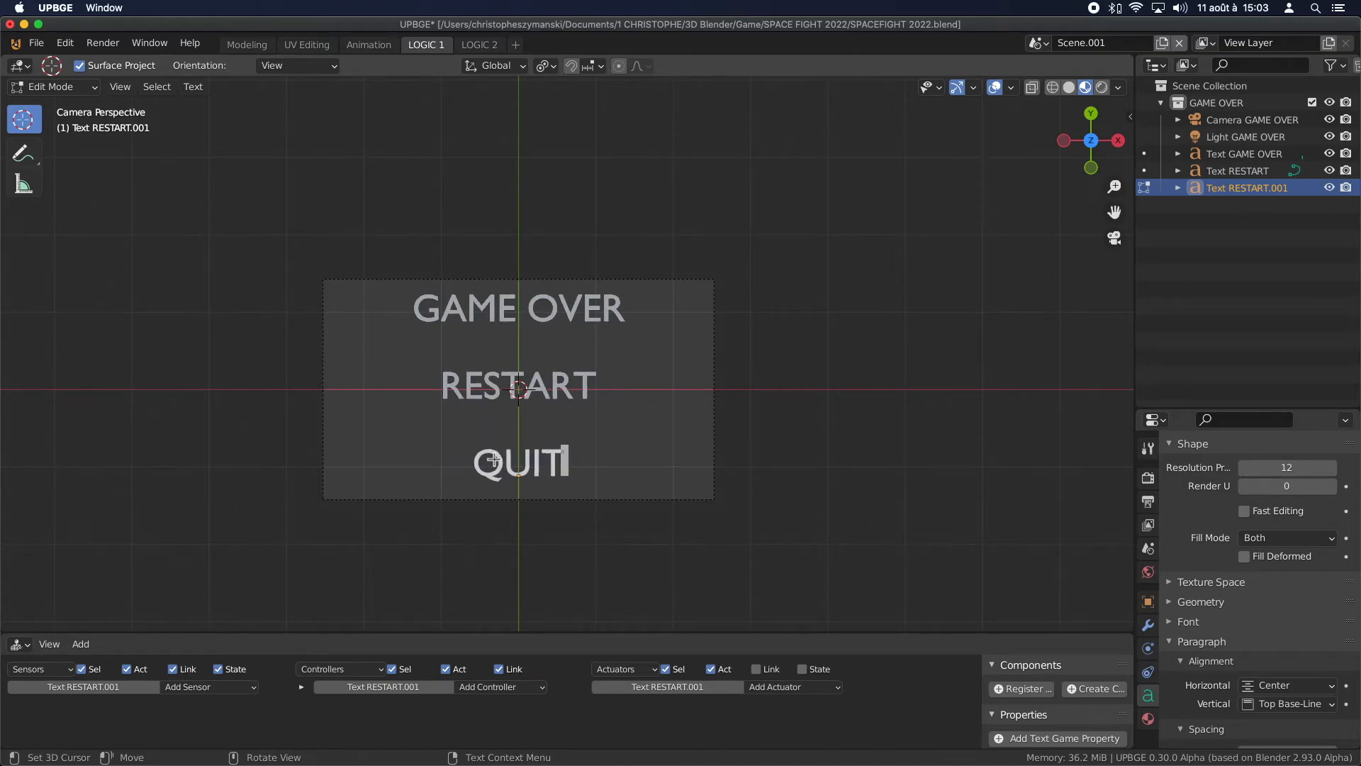
pyautogui.press('Tab')
# Rename the lowest text object as Text QUIT
pyautogui.doubleClick(1262, 188)
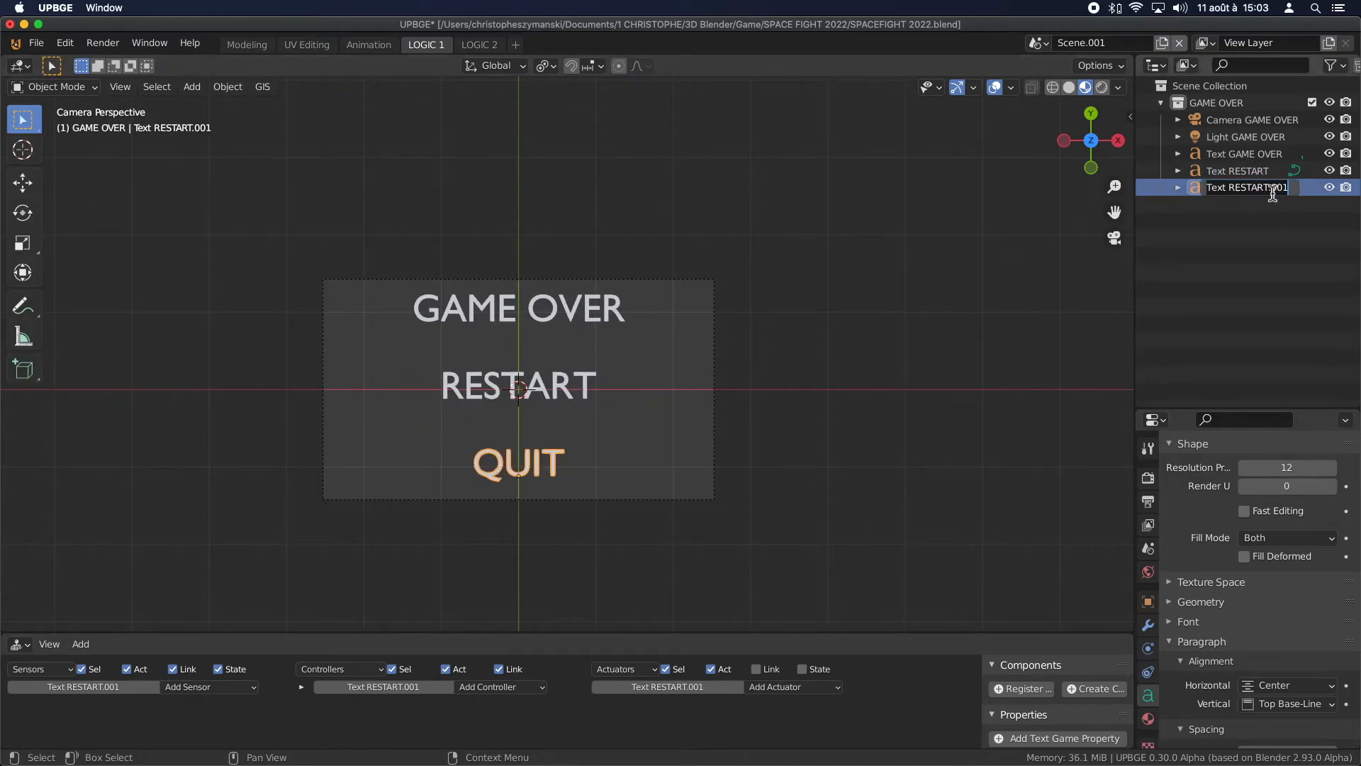
pyautogui.press('BackSpace')
pyautogui.press('BackSpace')
pyautogui.press('BackSpace')
pyautogui.press('BackSpace')
pyautogui.press('BackSpace')
pyautogui.press('BackSpace')
pyautogui.press('BackSpace')
pyautogui.press('BackSpace')
pyautogui.press('BackSpace')
pyautogui.press('BackSpace')
pyautogui.press('BackSpace')
pyautogui.write('QUIT')
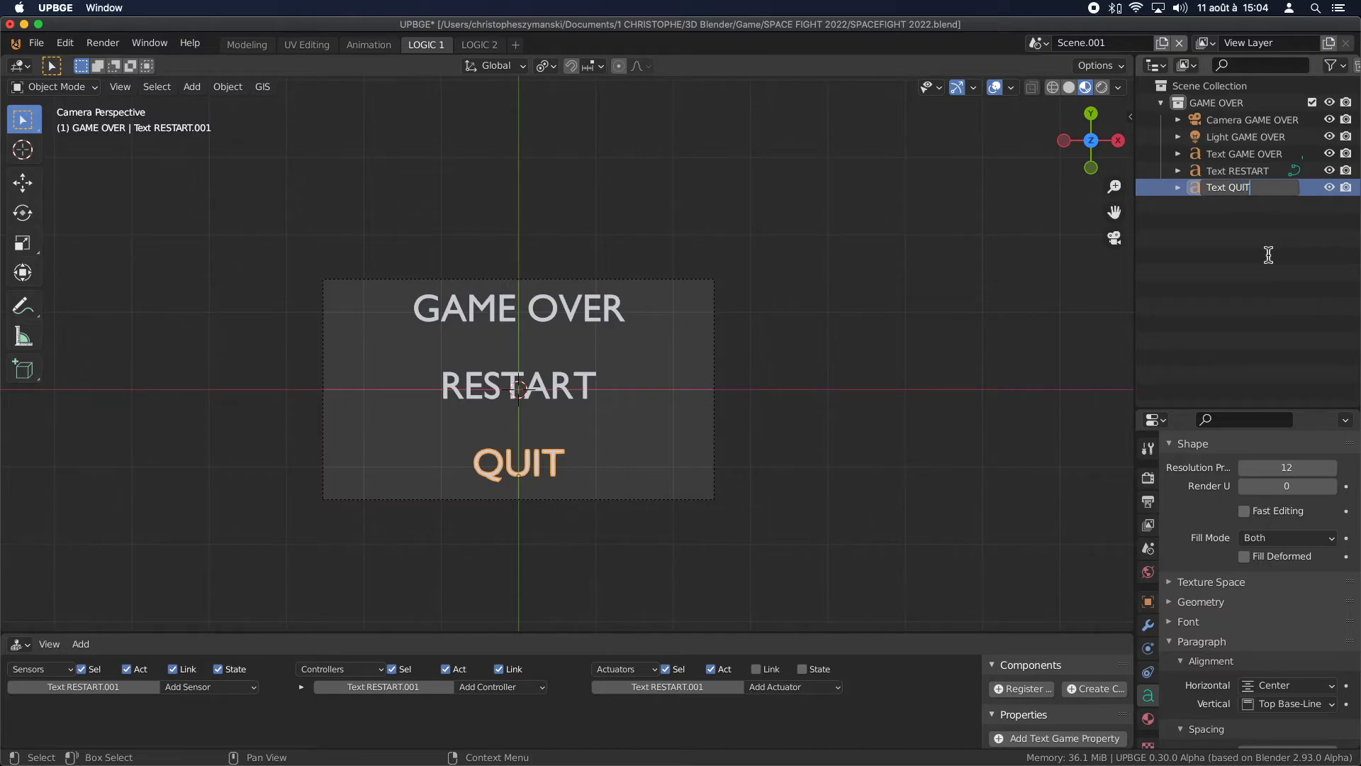
pyautogui.press('Return')
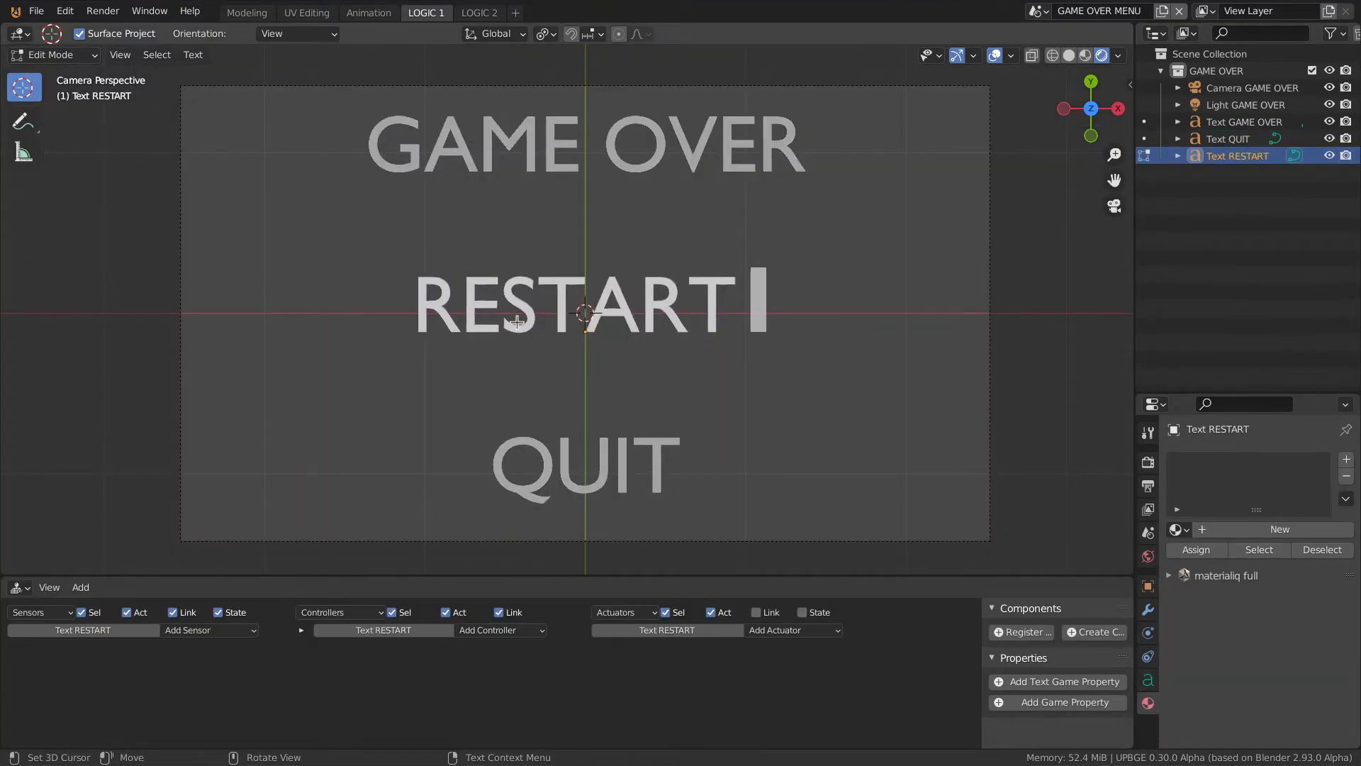
# Extend the wording of the RESTART text with ": R"
pyautogui.write(':')
pyautogui.press('Tab')
pyautogui.press('Tab')
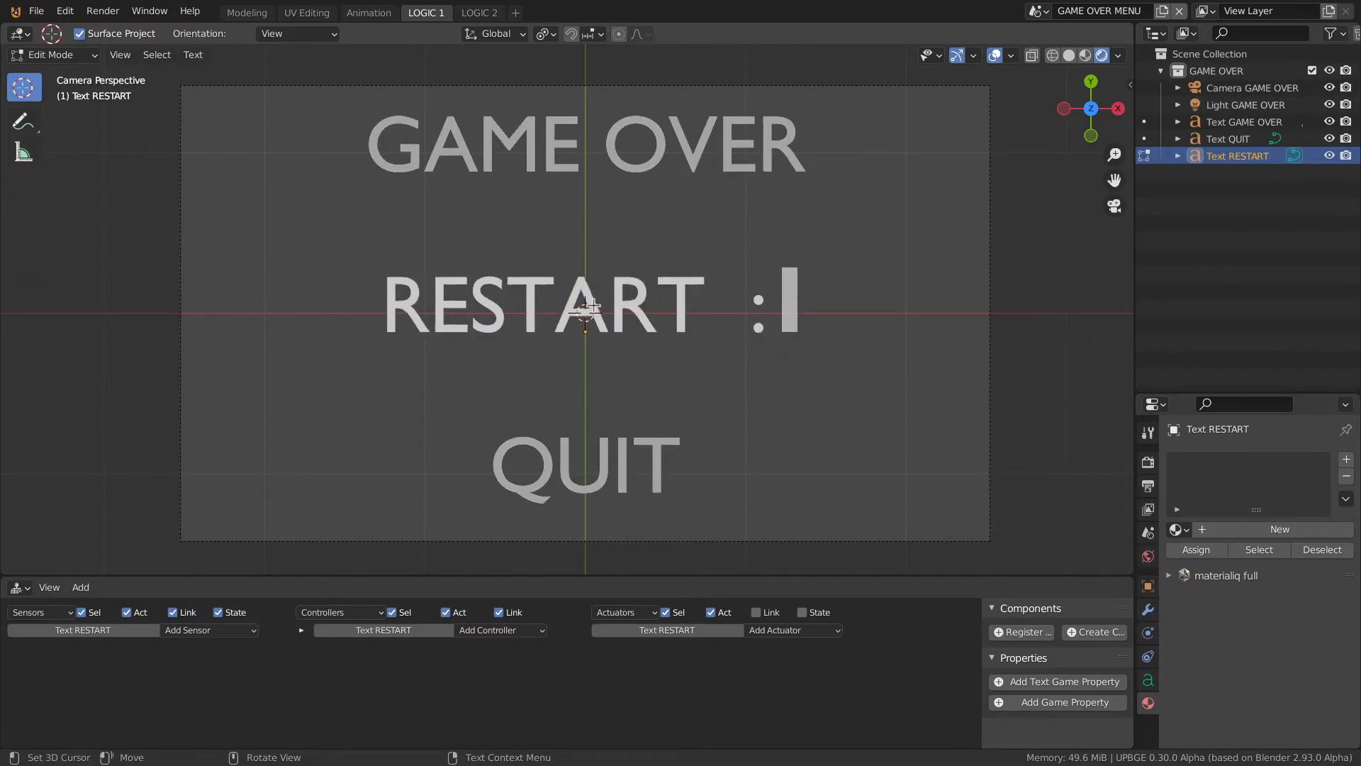
pyautogui.write('R')
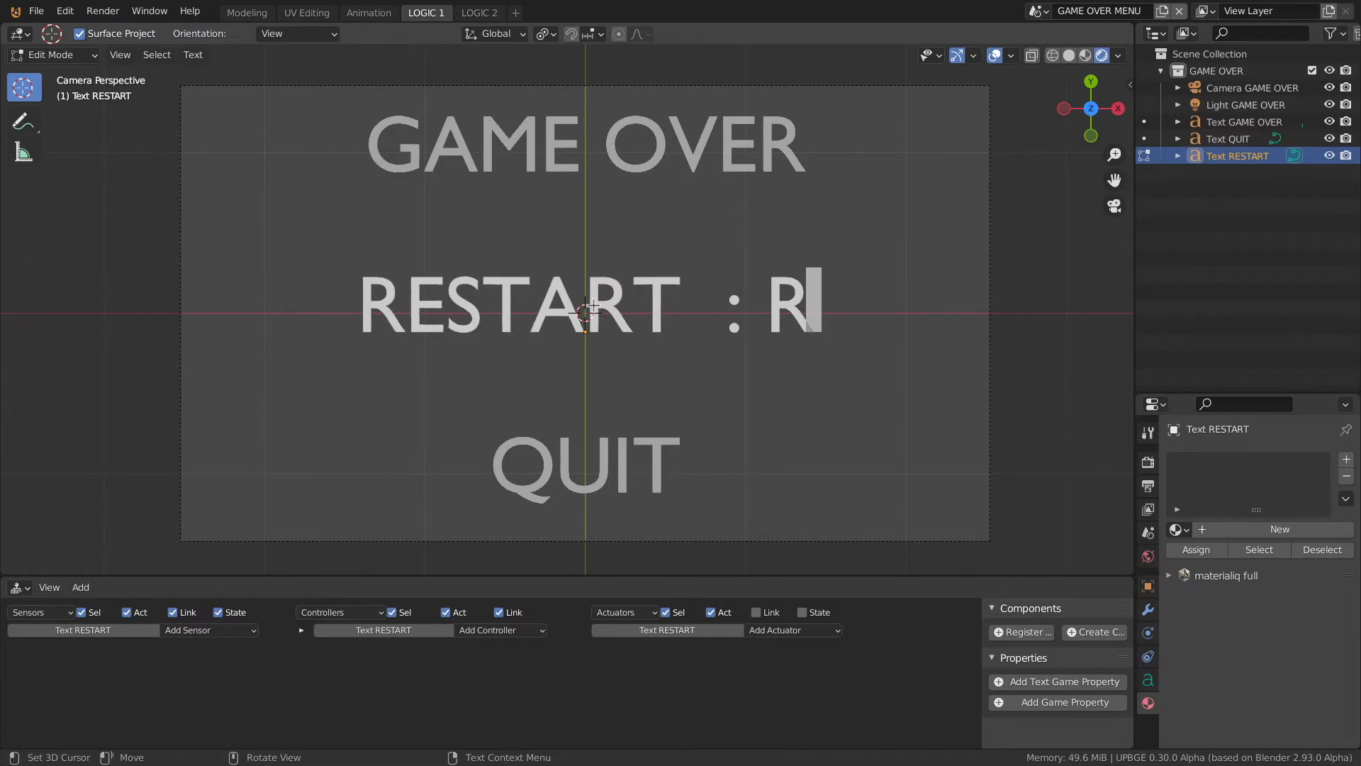
pyautogui.press('Tab')
# Extend the wording of the QUIT text with ": Q"
pyautogui.click(528, 482)
pyautogui.press('Tab')
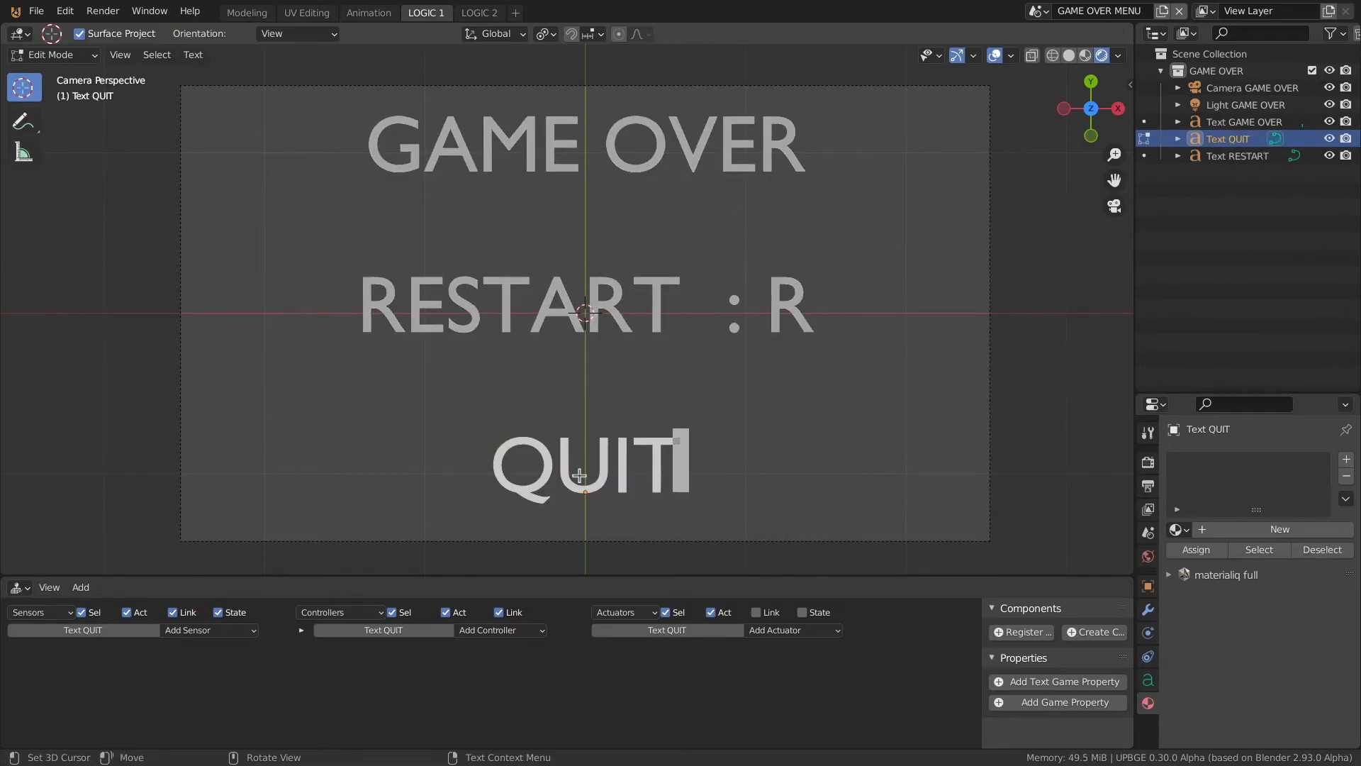
pyautogui.write(':')
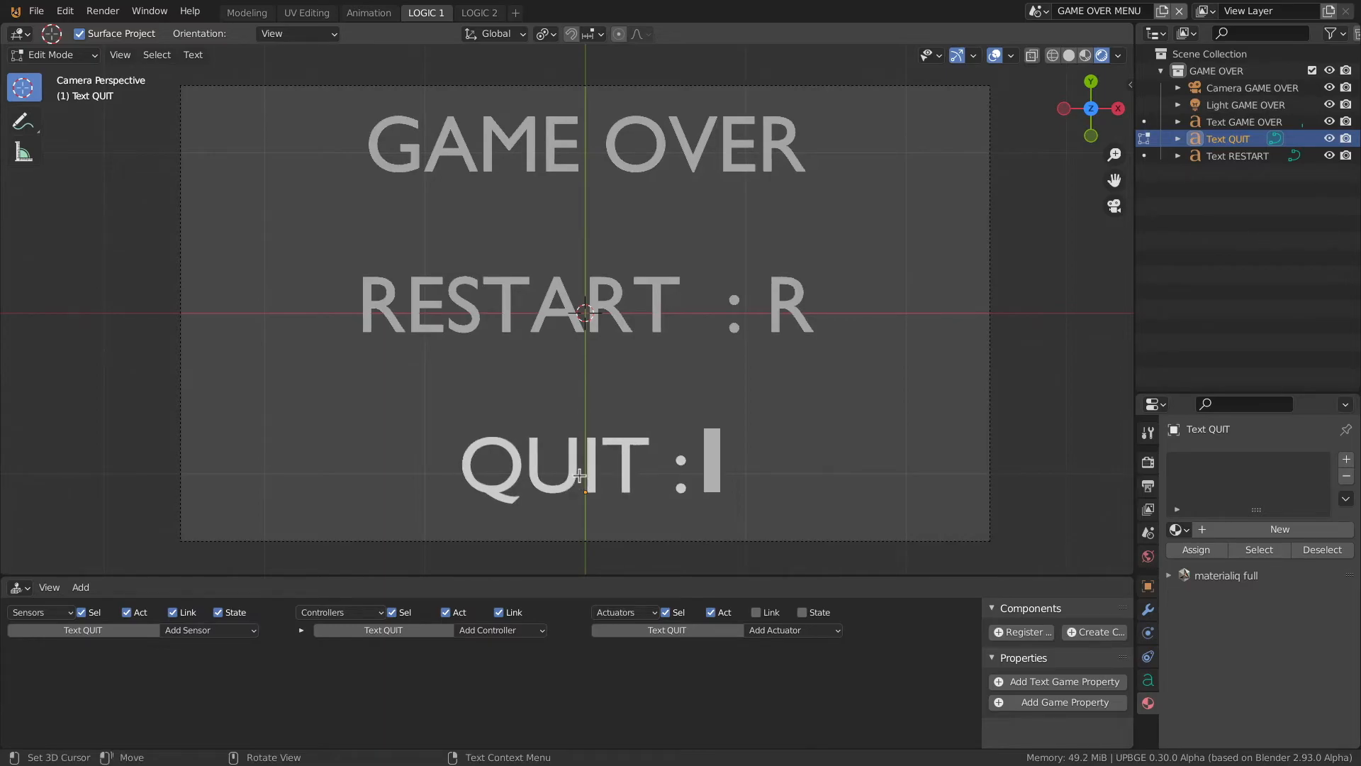
pyautogui.write(' Q')
pyautogui.press('Tab')
# Add two Keyboard sensors to the RESTART text object in an enlarged logic editor
pyautogui.click(553, 312)
pyautogui.moveTo(538, 575); pyautogui.dragTo(526, 348)
pyautogui.click(191, 405)
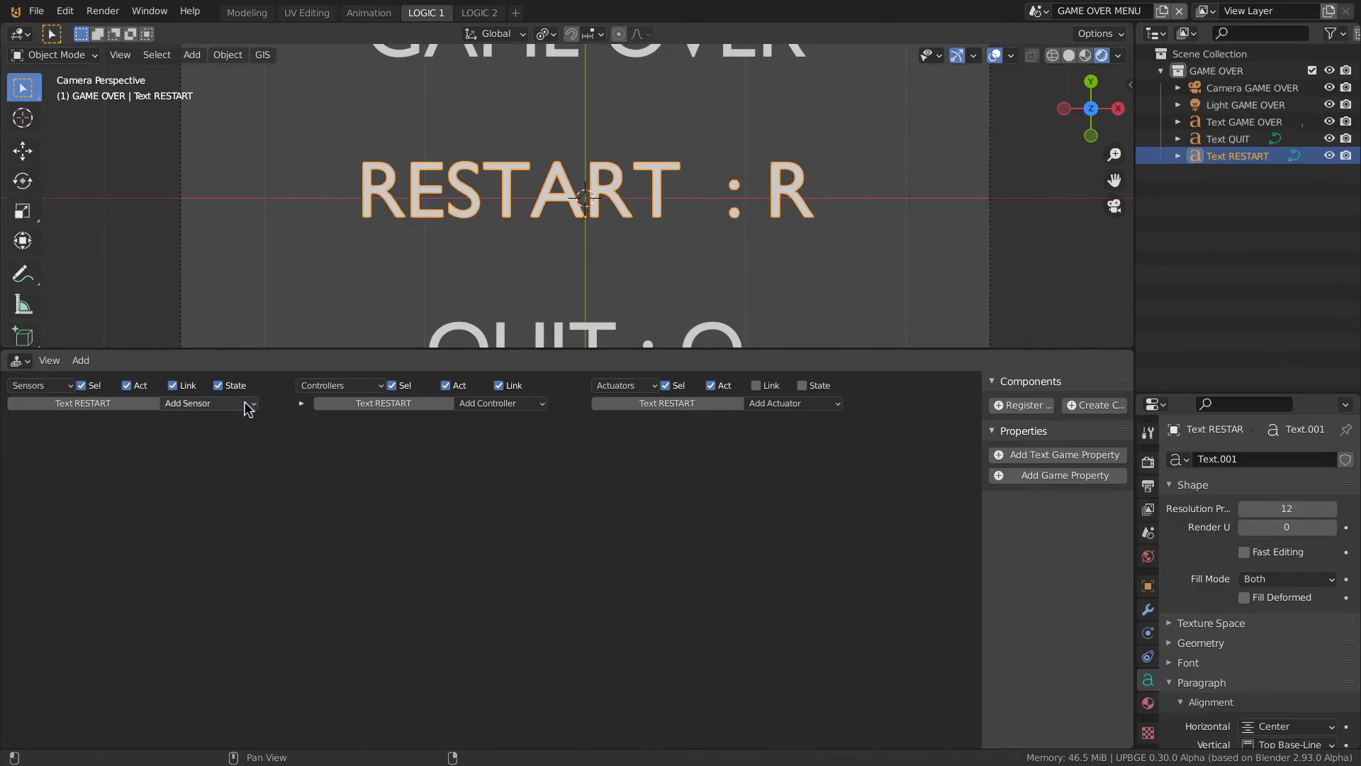
pyautogui.click(249, 404)
pyautogui.click(211, 500)
pyautogui.click(211, 403)
pyautogui.click(214, 499)
# Assign the R key to the first Keyboard sensor and the Q key to the second
pyautogui.click(128, 473)
pyautogui.press('r')
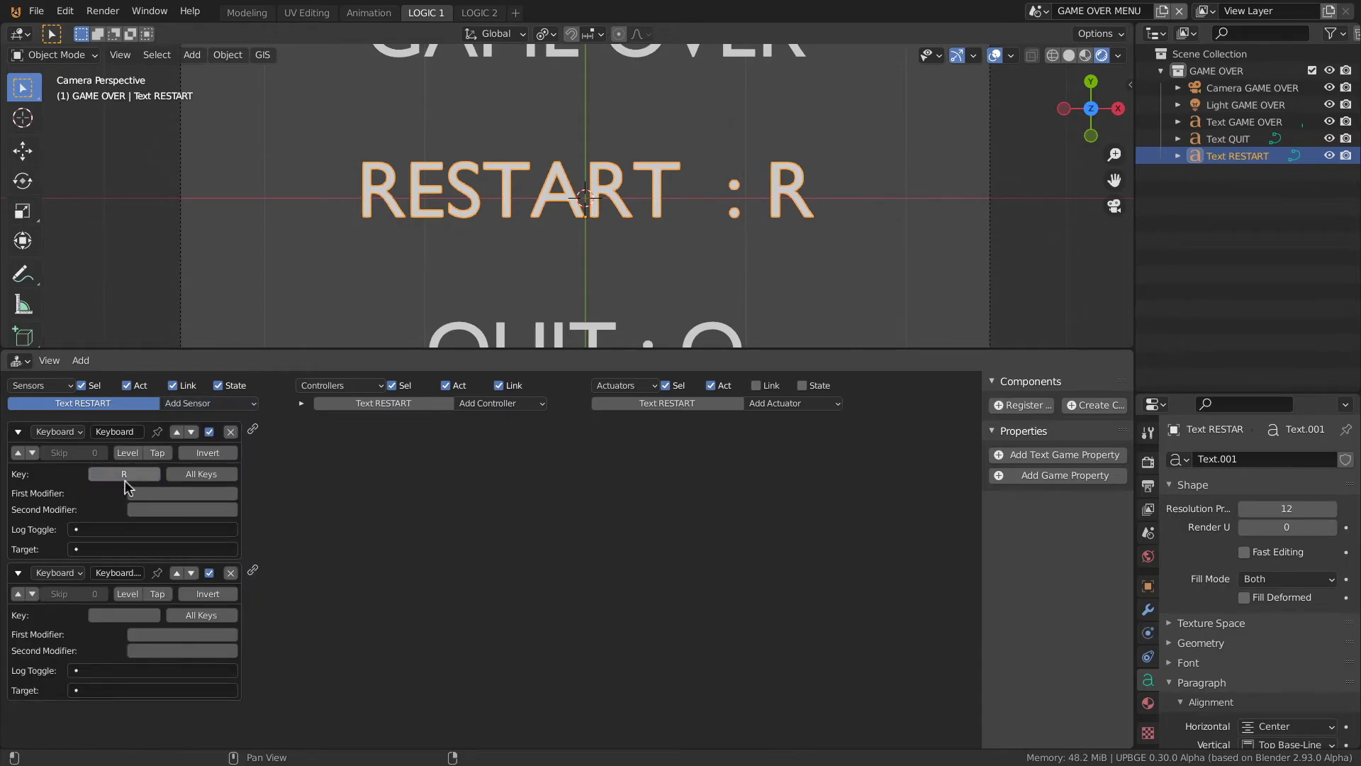
pyautogui.click(119, 615)
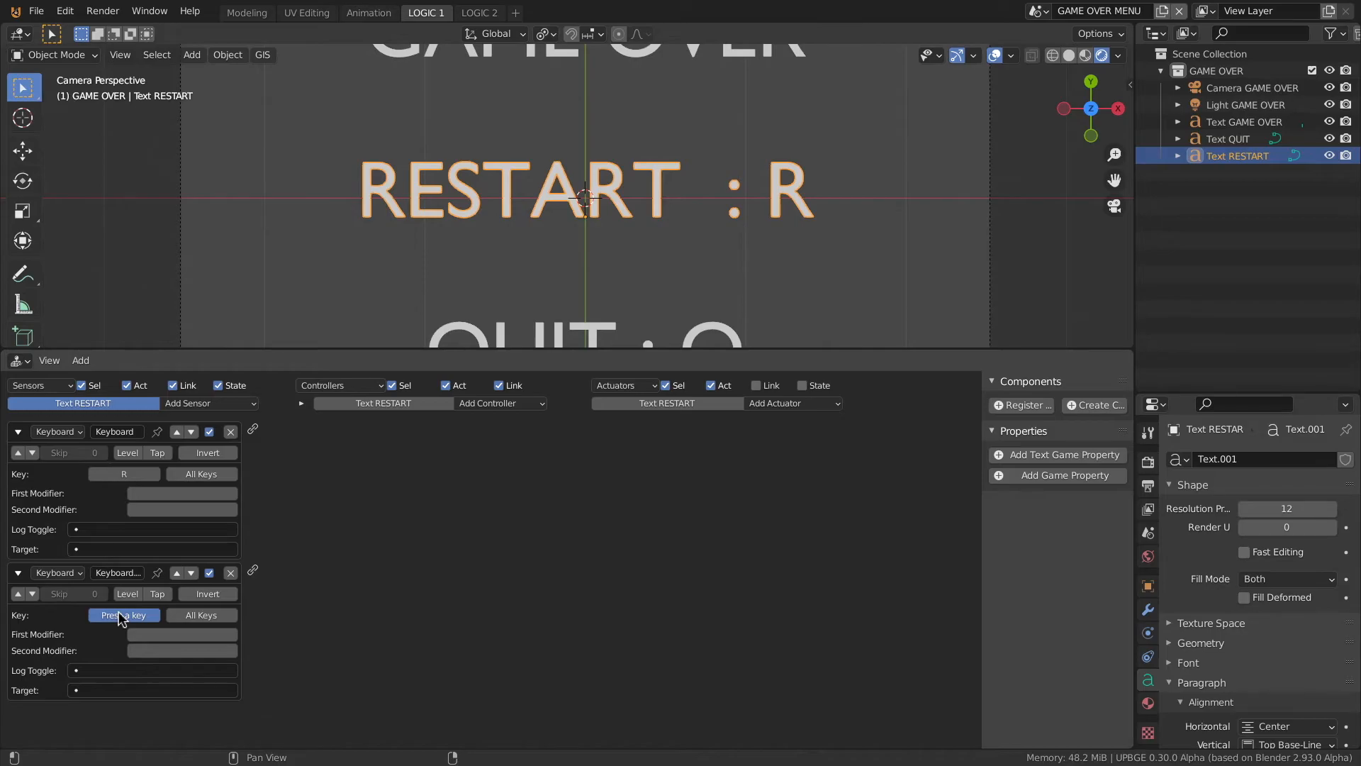
pyautogui.press('q')
# Add two And controllers to the RESTART text and link each Keyboard sensor to its own controller
pyautogui.click(487, 403)
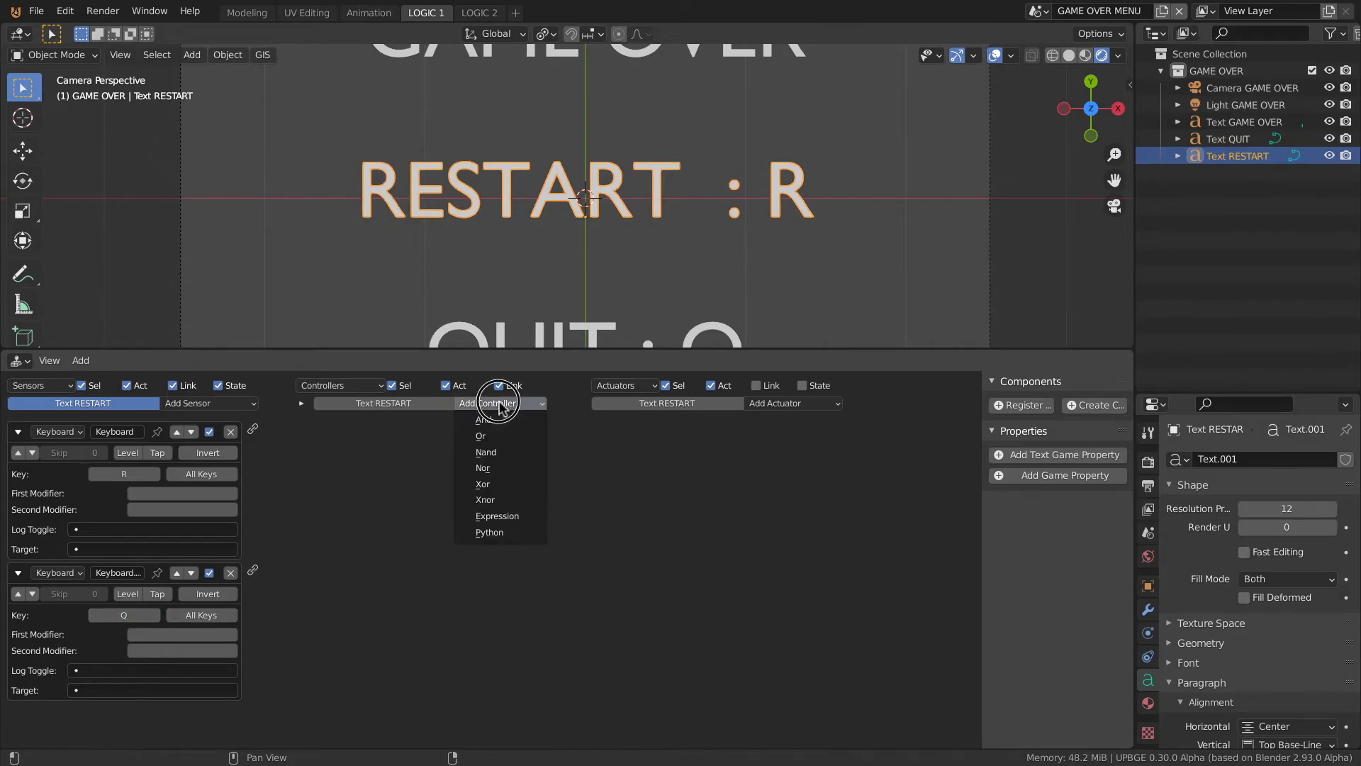
pyautogui.click(500, 421)
pyautogui.click(488, 403)
pyautogui.click(484, 419)
pyautogui.moveTo(253, 429); pyautogui.dragTo(301, 430)
pyautogui.moveTo(253, 570); pyautogui.dragTo(301, 480)
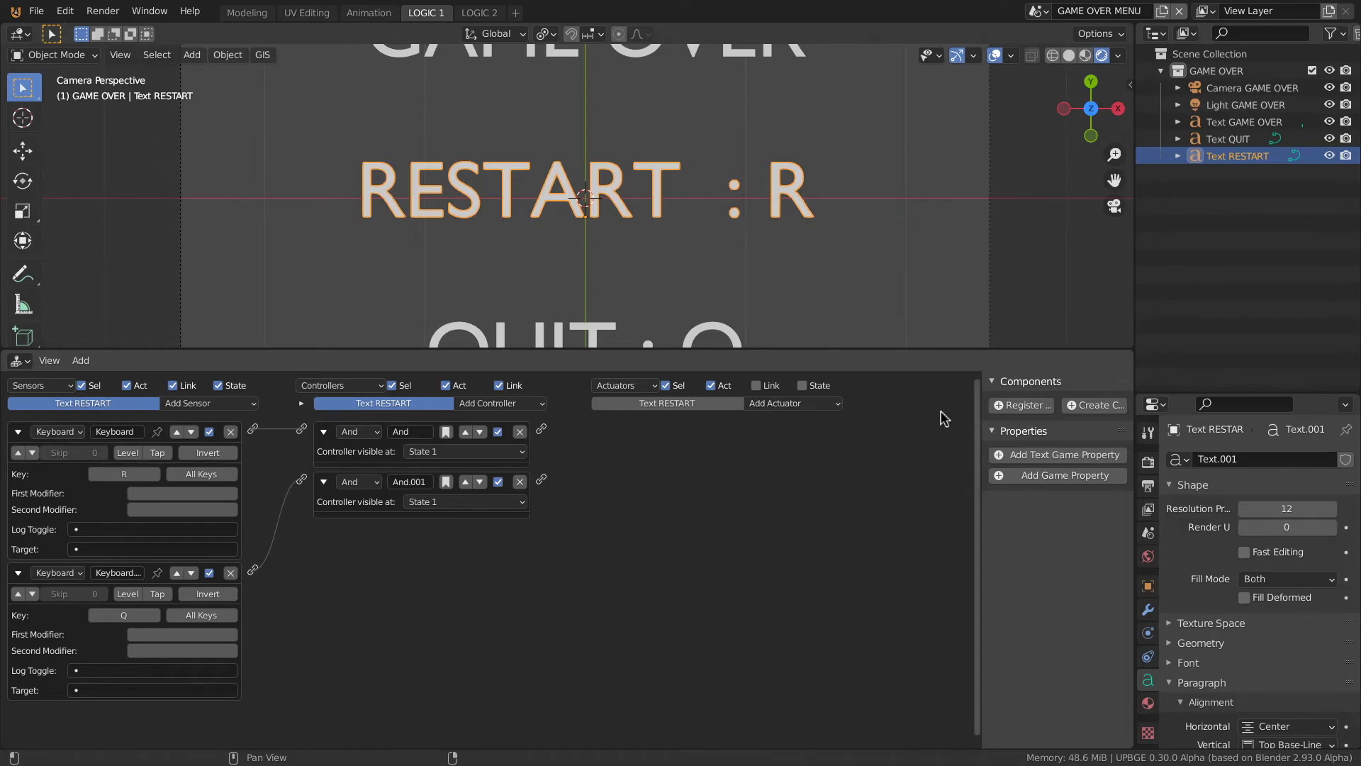
# Add a Scene actuator in Set Scene mode targeting Scene, link it to the R key's controller, and save the file
pyautogui.click(813, 404)
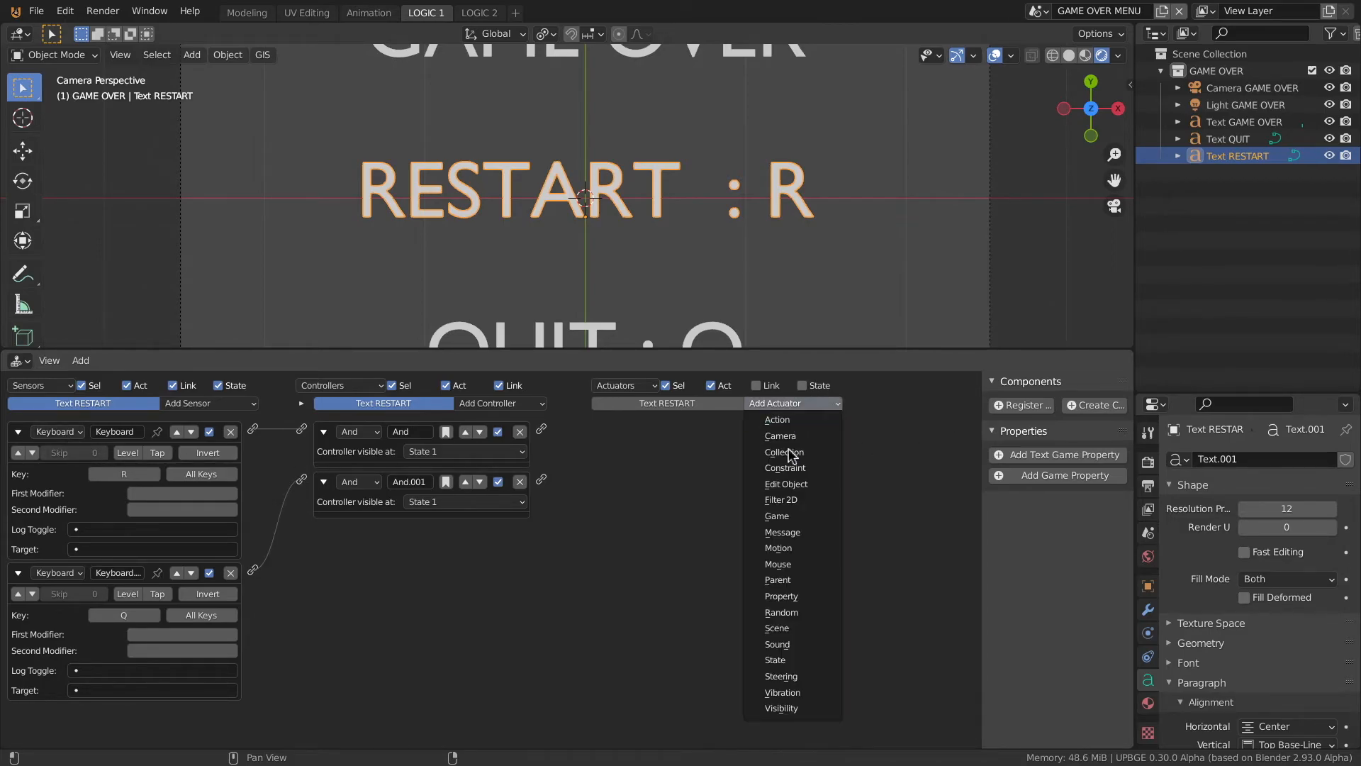
pyautogui.click(779, 629)
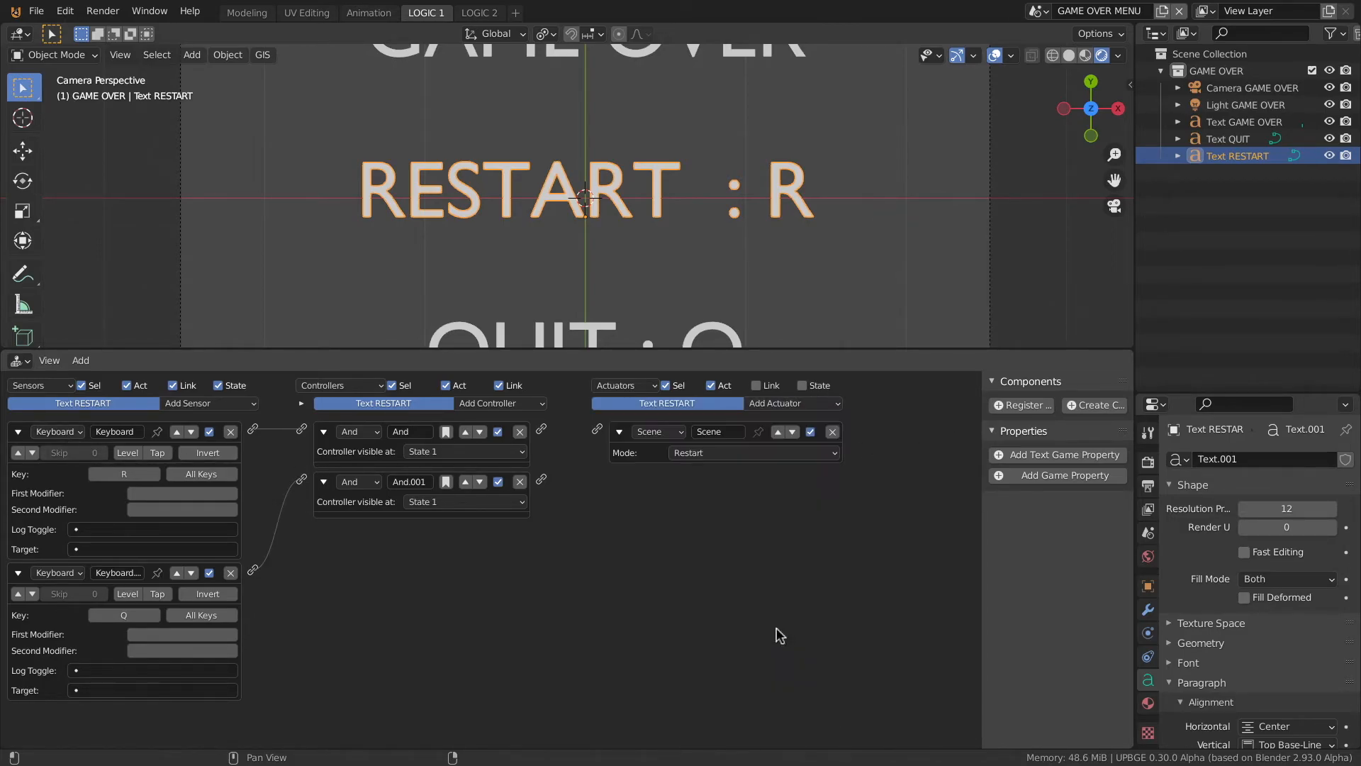
pyautogui.click(677, 455)
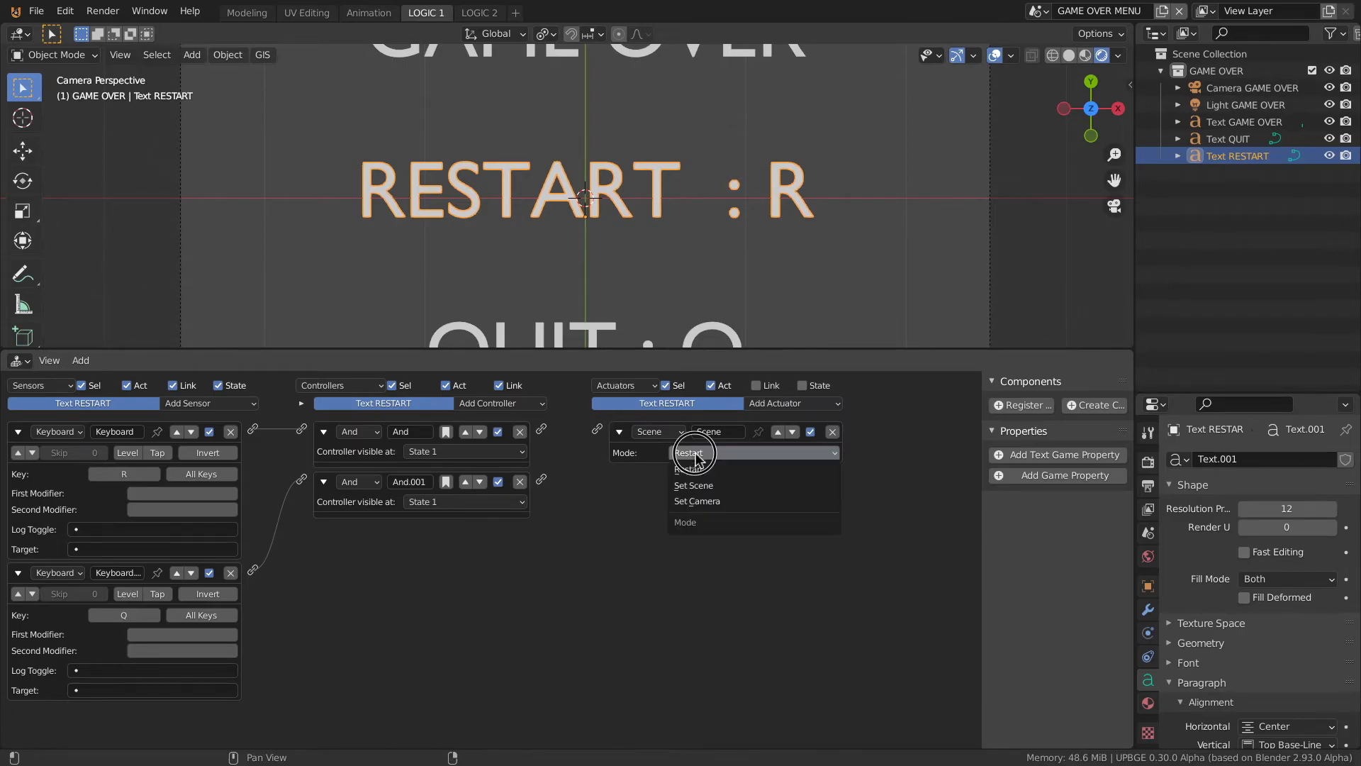
pyautogui.click(699, 488)
pyautogui.moveTo(541, 429); pyautogui.dragTo(597, 429)
pyautogui.click(723, 475)
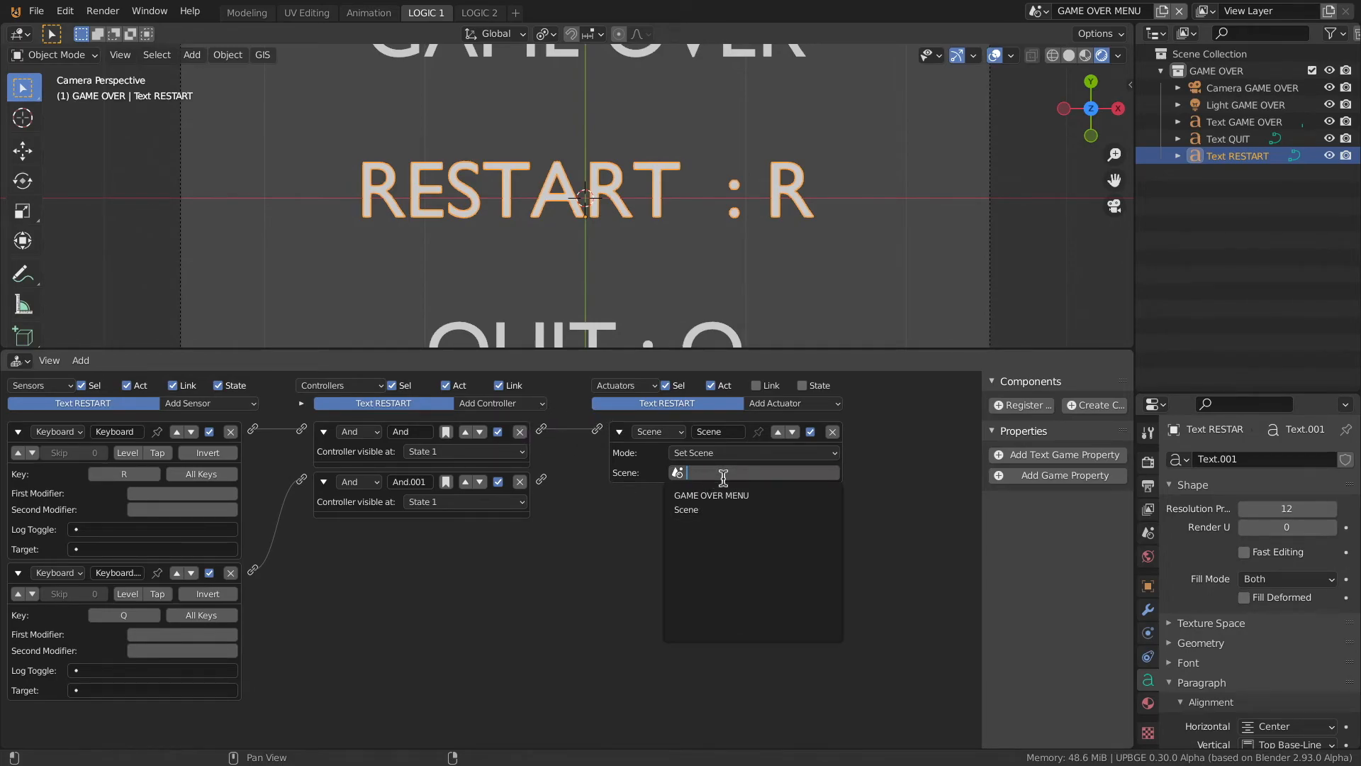
pyautogui.press('Down')
pyautogui.press('Return')
pyautogui.hotkey('ctrl', 's')
# Add a Game actuator set to Quit Game and link the Q key's And controller to it
pyautogui.click(792, 404)
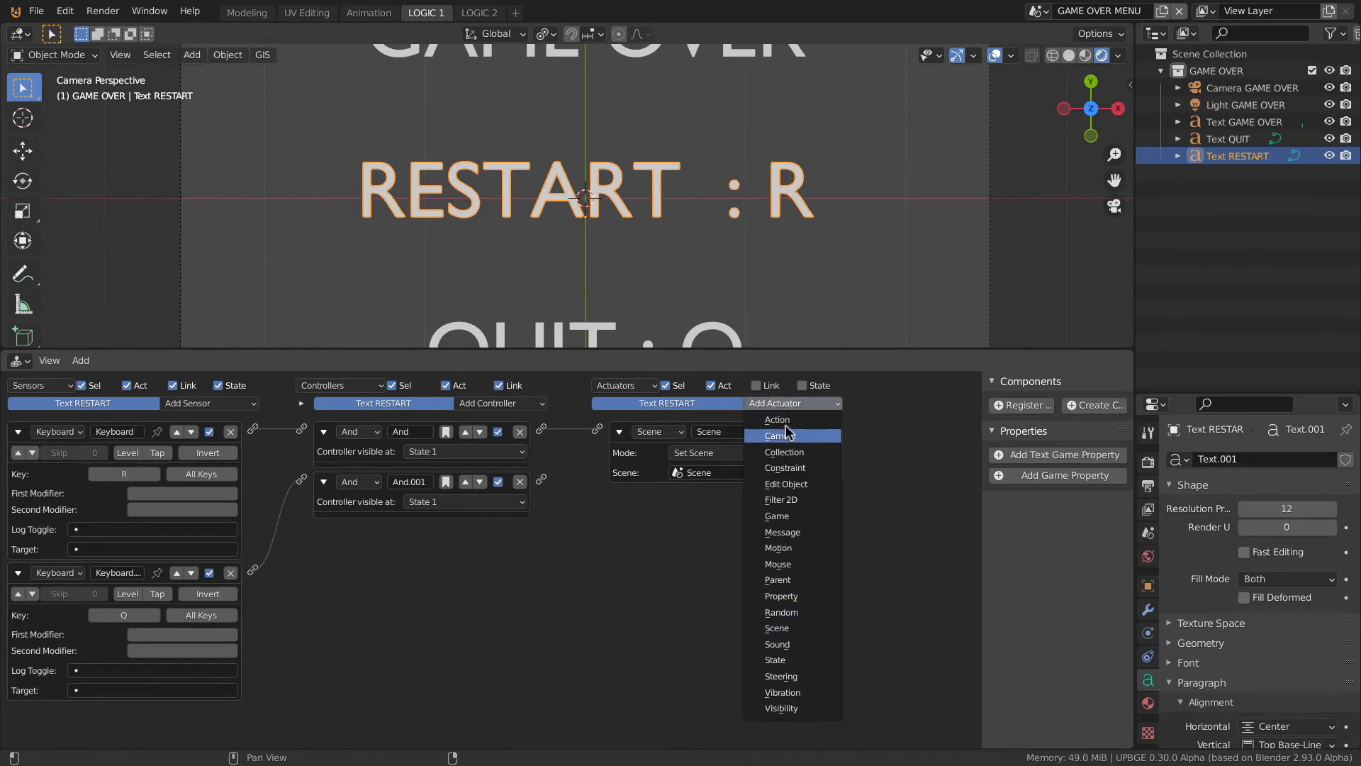
pyautogui.click(793, 519)
pyautogui.click(708, 516)
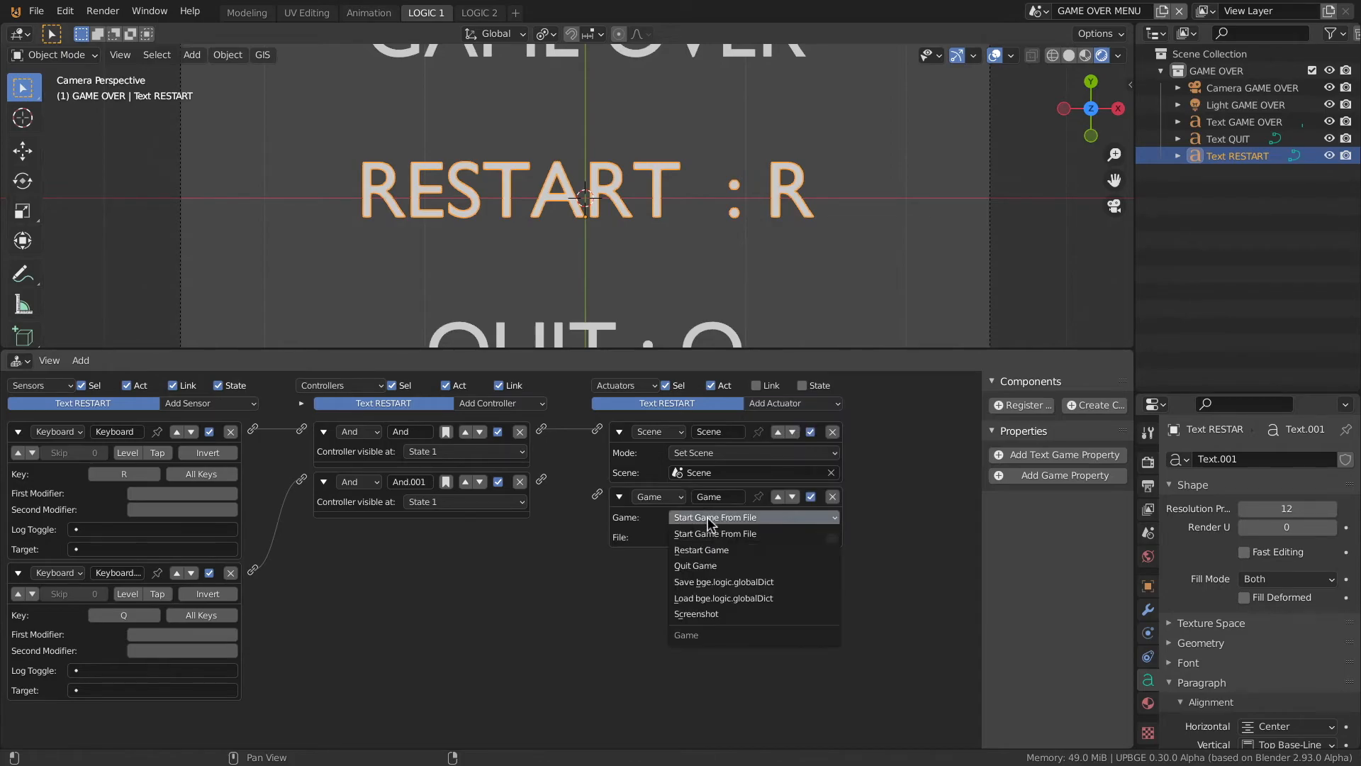
pyautogui.moveTo(541, 480); pyautogui.dragTo(596, 496)
pyautogui.moveTo(598, 496); pyautogui.dragTo(598, 496)
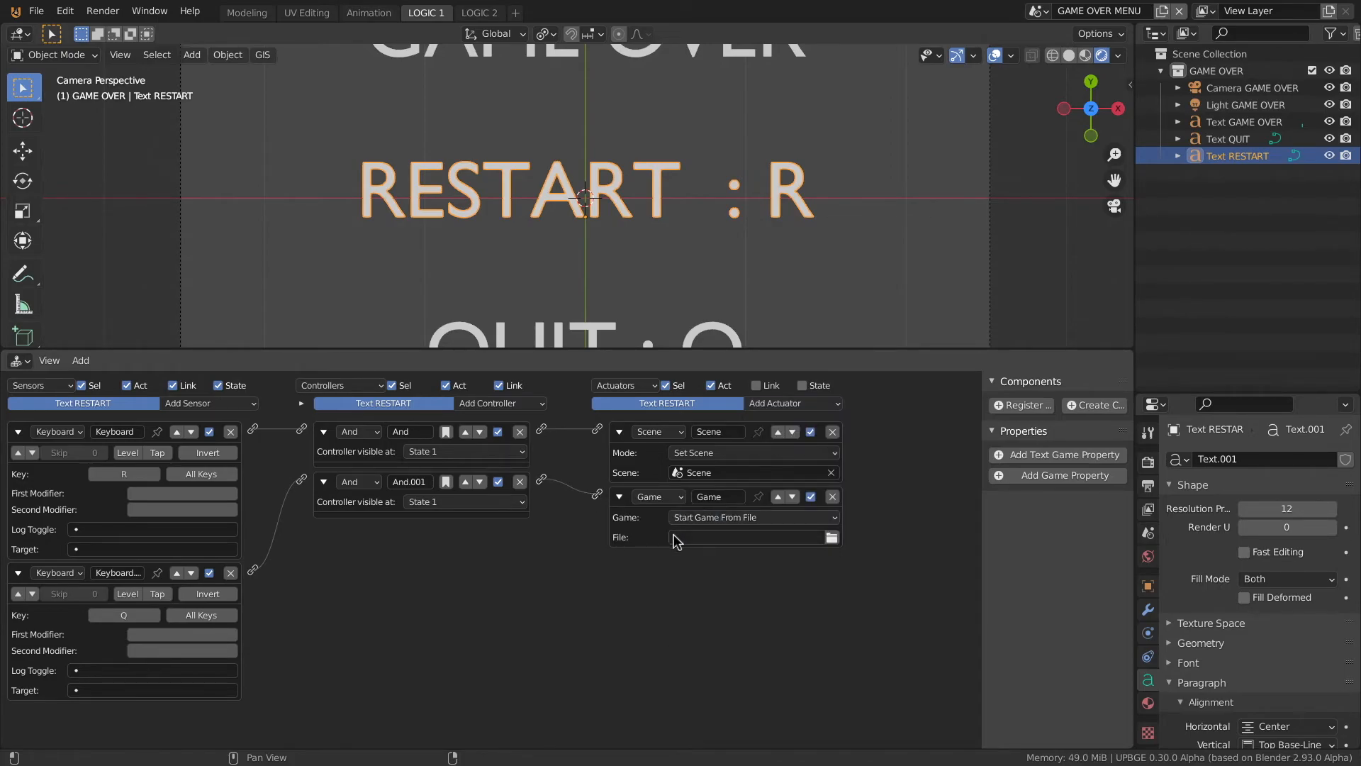
pyautogui.click(709, 517)
pyautogui.click(709, 565)
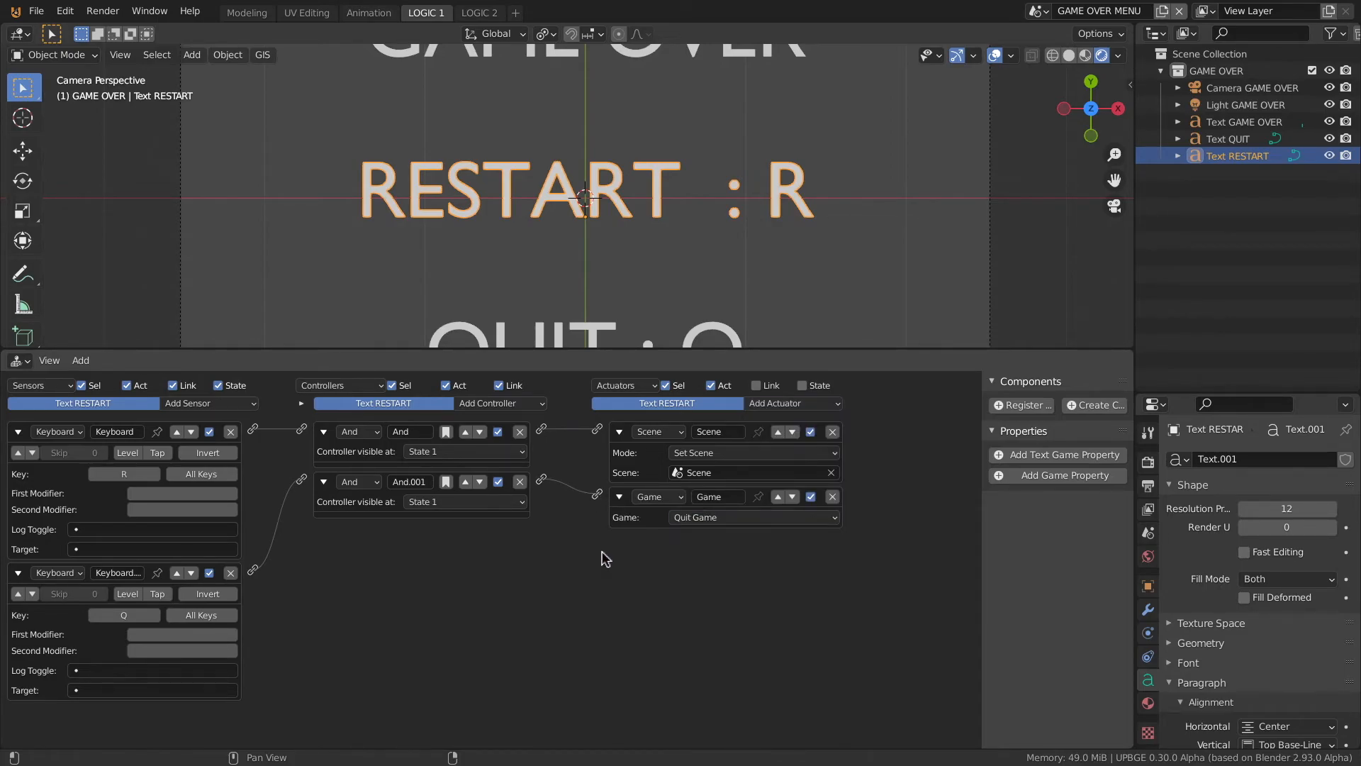
# Collapse the two Keyboard sensors, give the 3D view more room, and save the file
pyautogui.click(18, 431)
pyautogui.click(18, 455)
pyautogui.moveTo(495, 347); pyautogui.dragTo(514, 553)
pyautogui.hotkey('ctrl', 's')
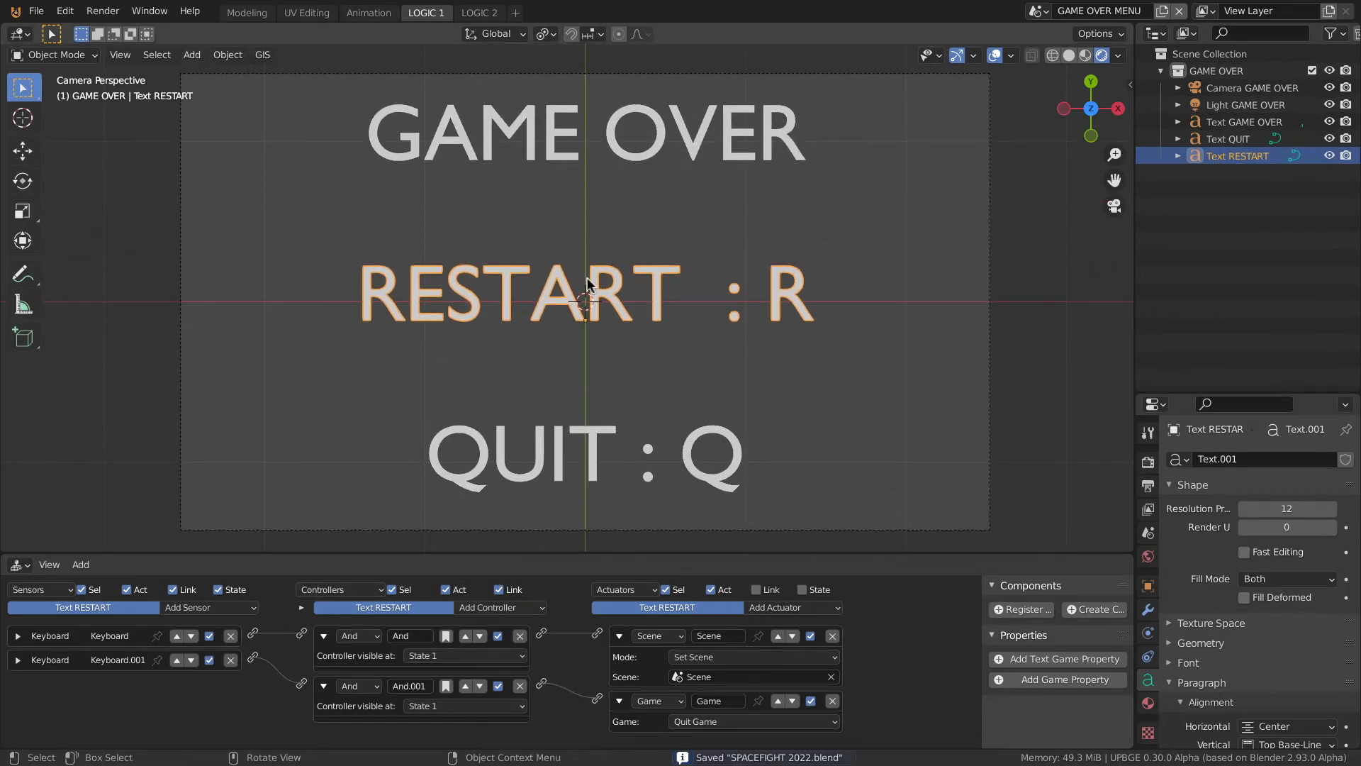
# Run the game over menu to test quitting with Q and restarting with R, and end the game
pyautogui.press('p')
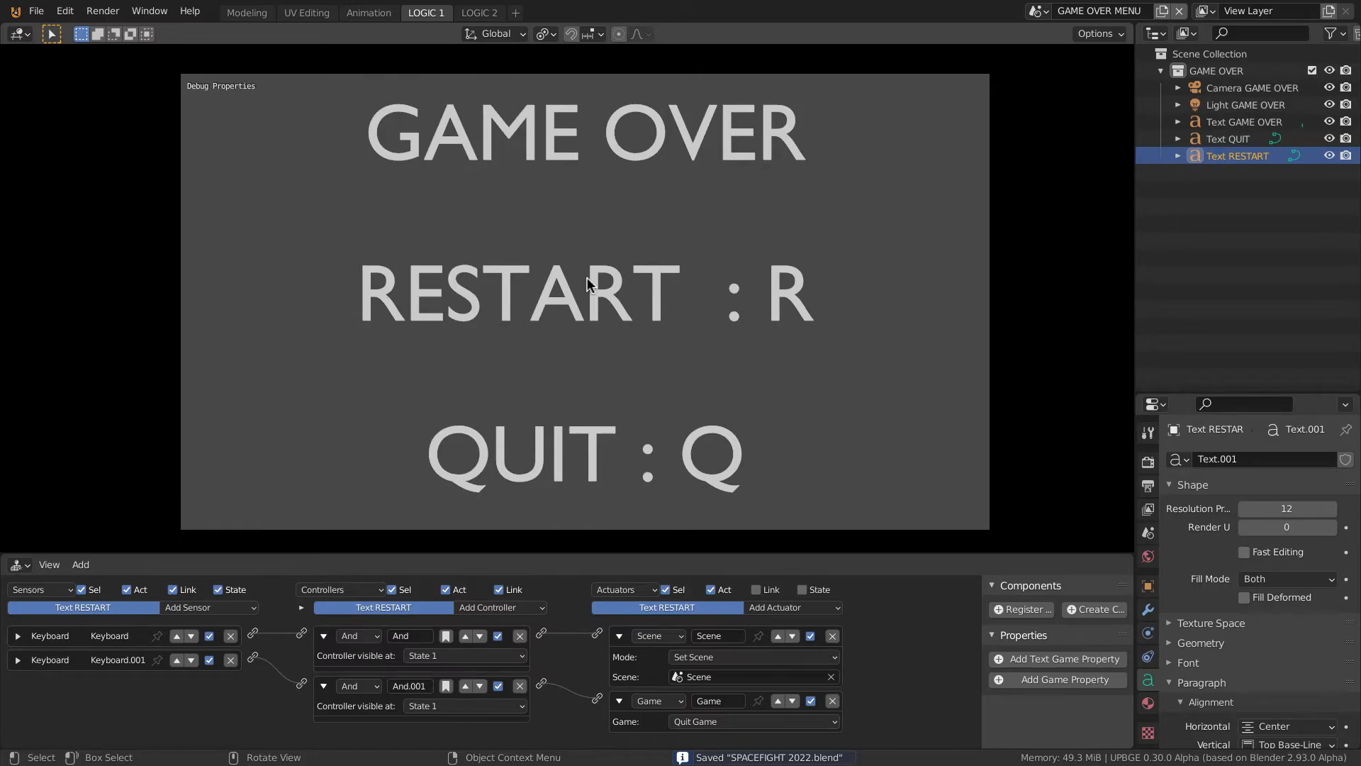
pyautogui.press('q')
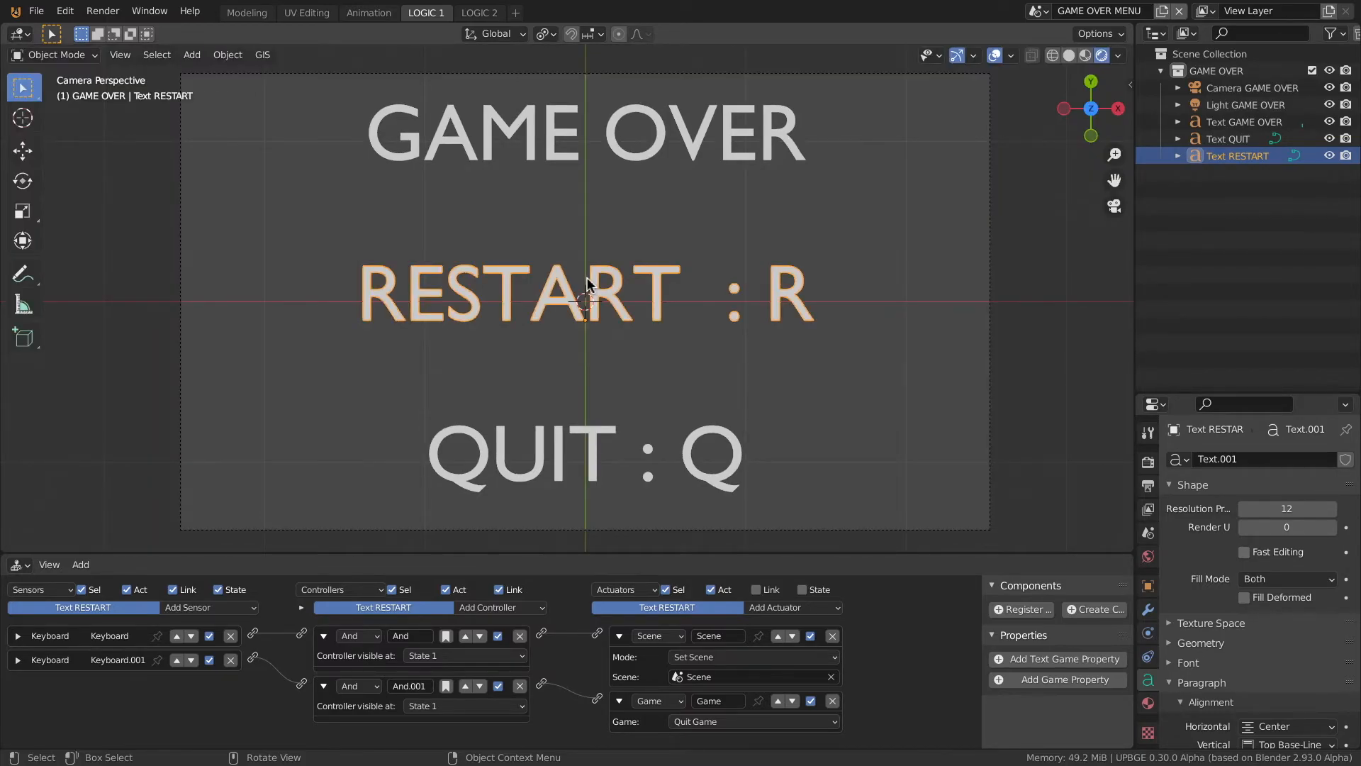
pyautogui.press('p')
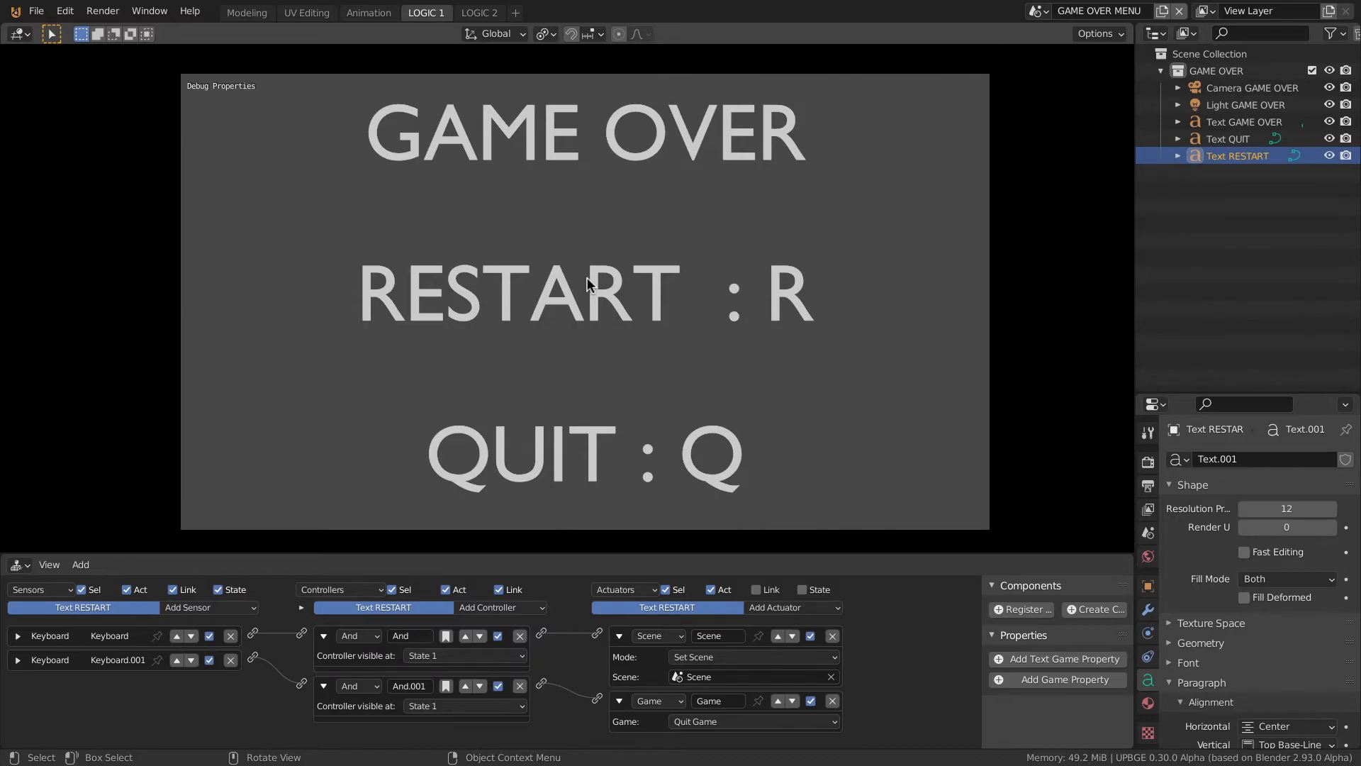
pyautogui.press('r')
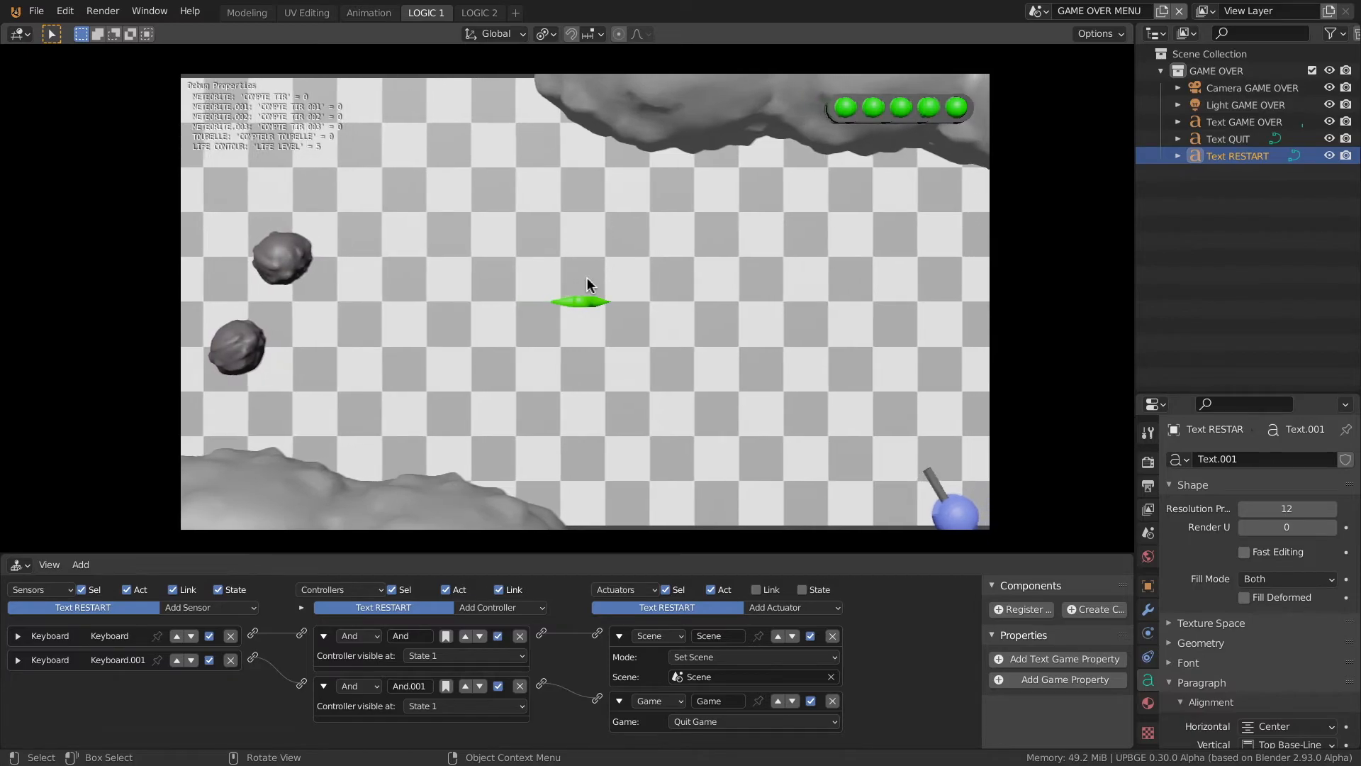
pyautogui.press('Escape')
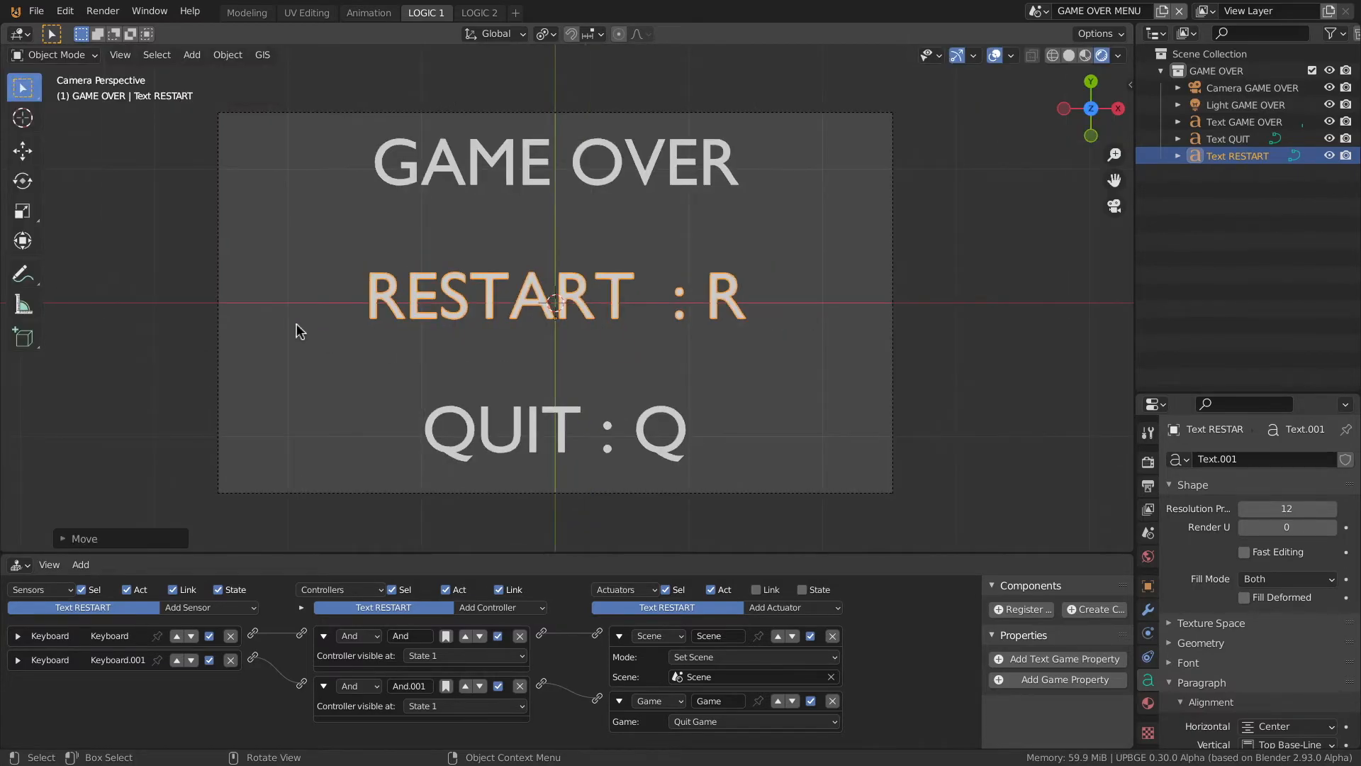
# Switch to the main game scene named Scene and show the camera's logic bricks together with the ship's in an enlarged logic editor
pyautogui.click(1039, 13)
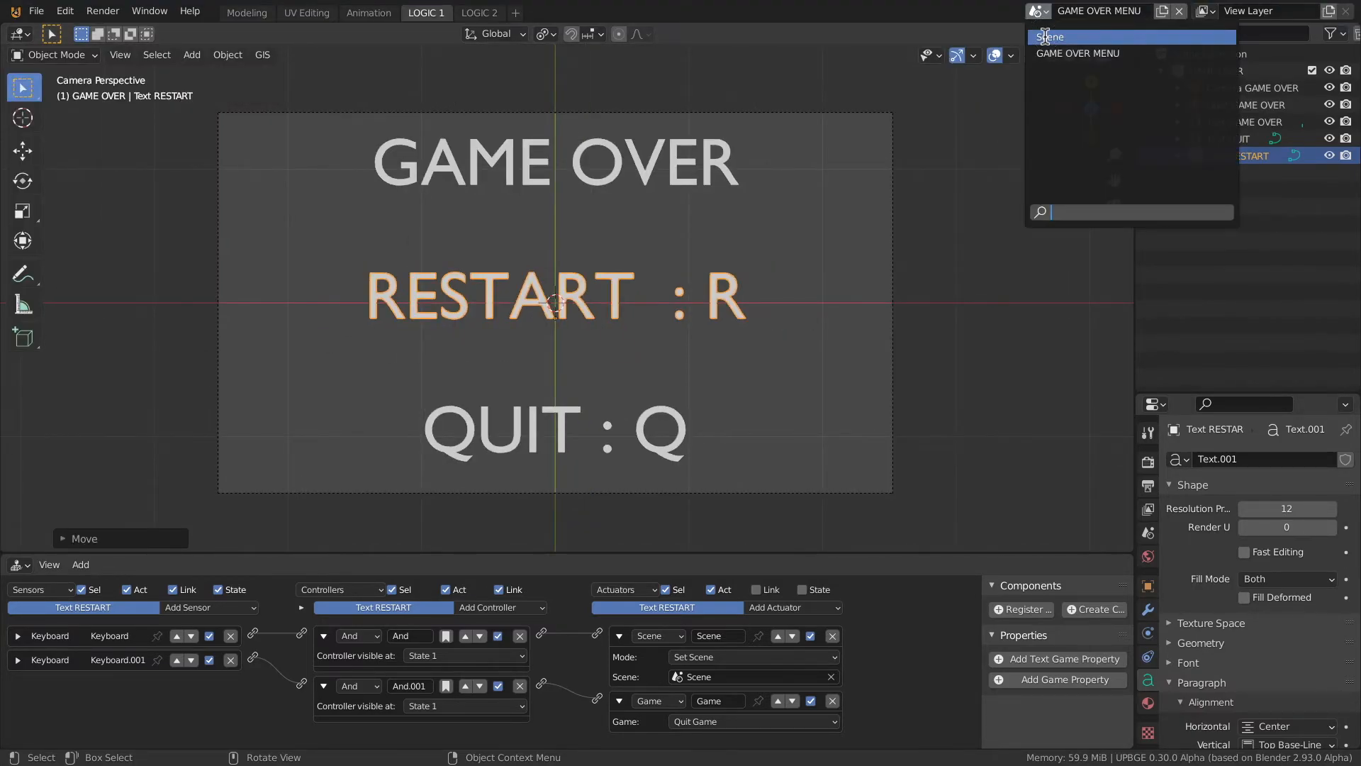
pyautogui.click(1048, 37)
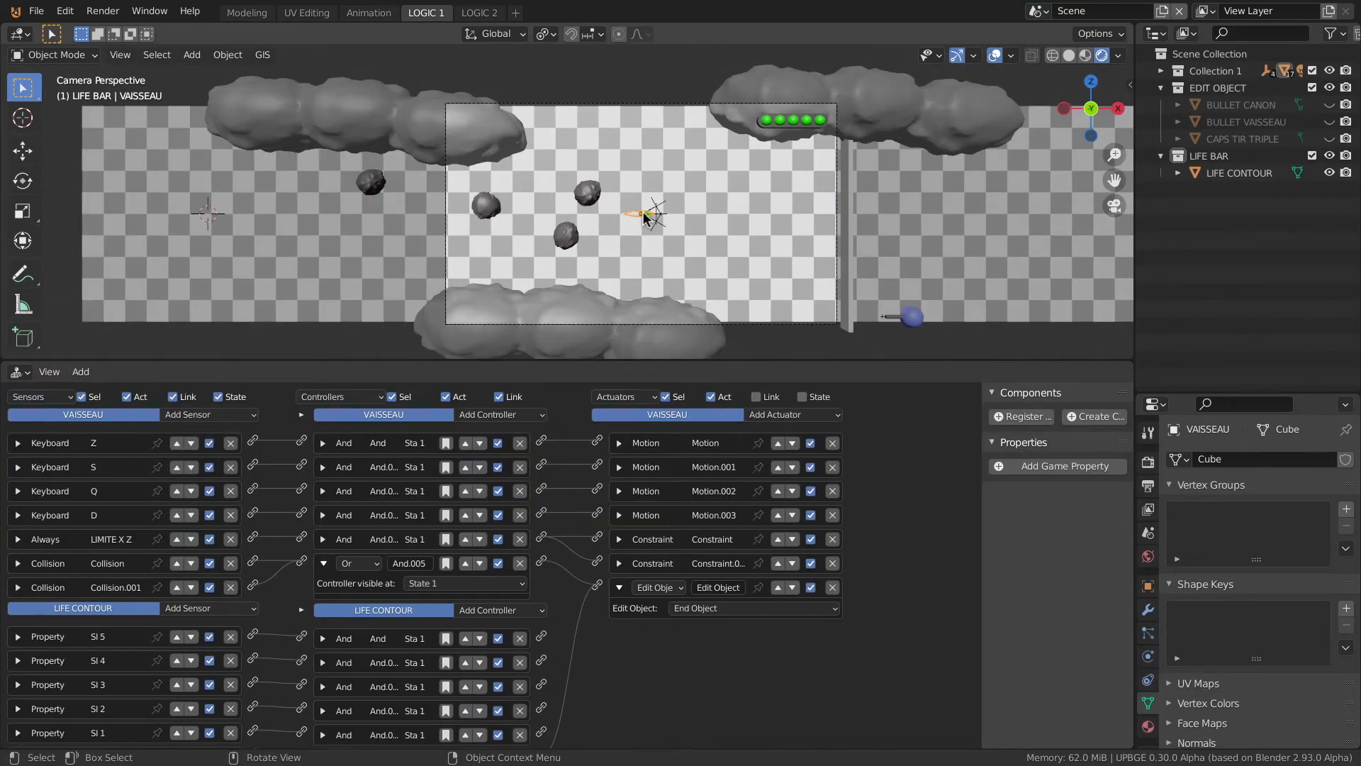
pyautogui.click(644, 213)
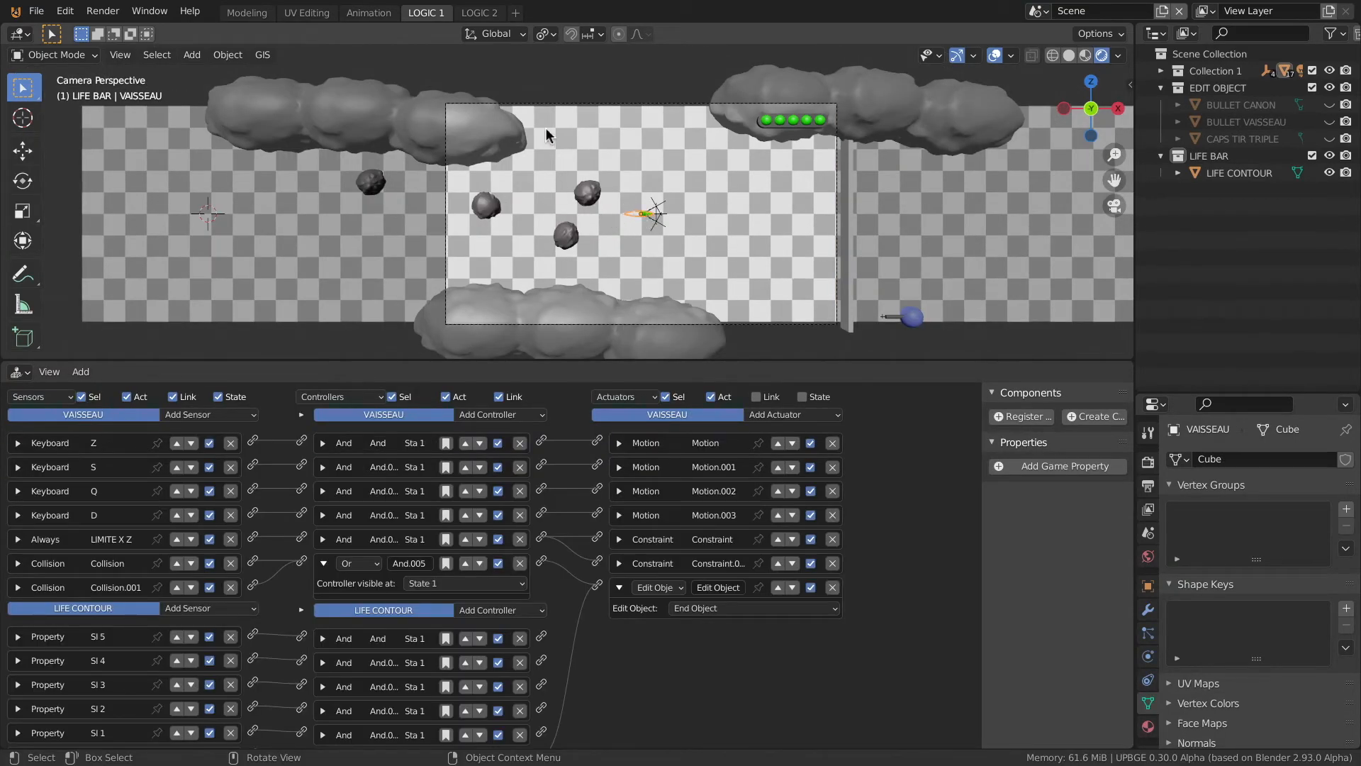
pyautogui.click(576, 103)
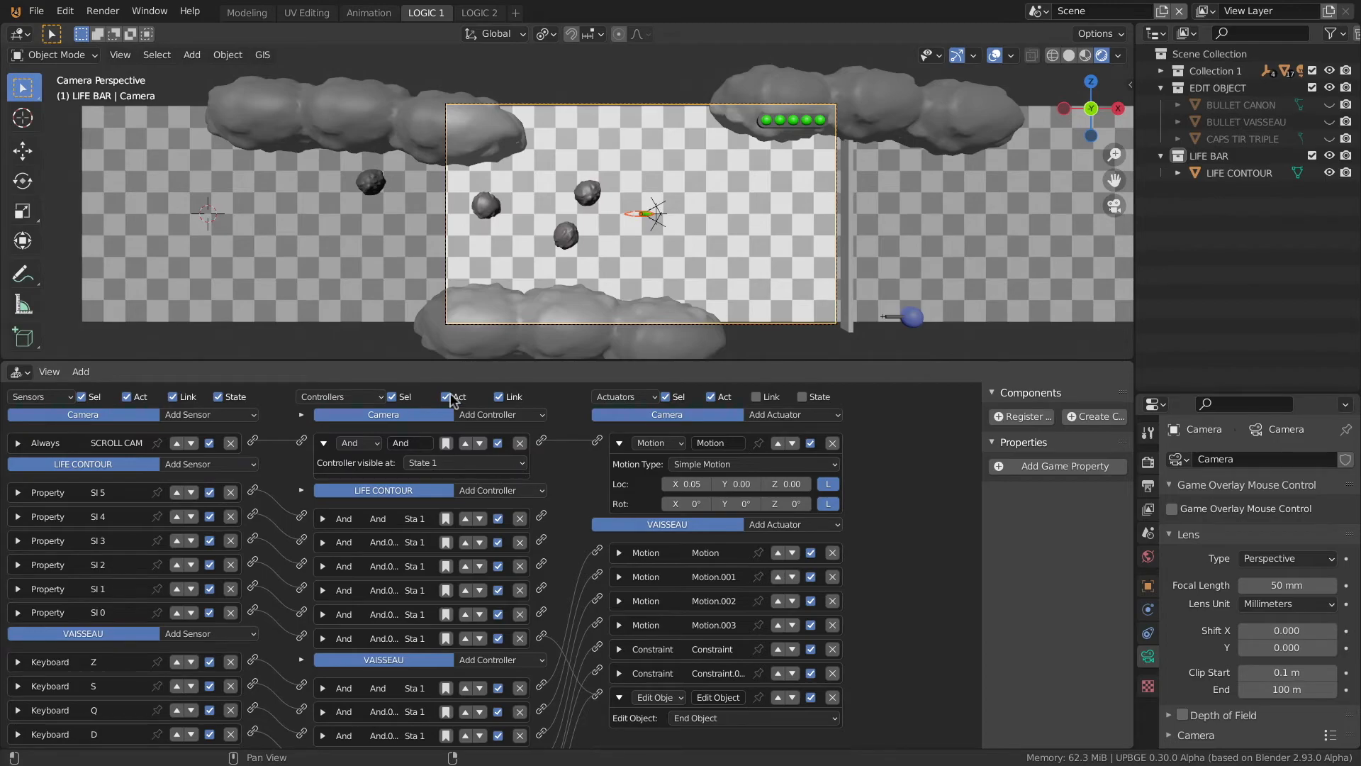
pyautogui.moveTo(456, 361); pyautogui.dragTo(539, 204)
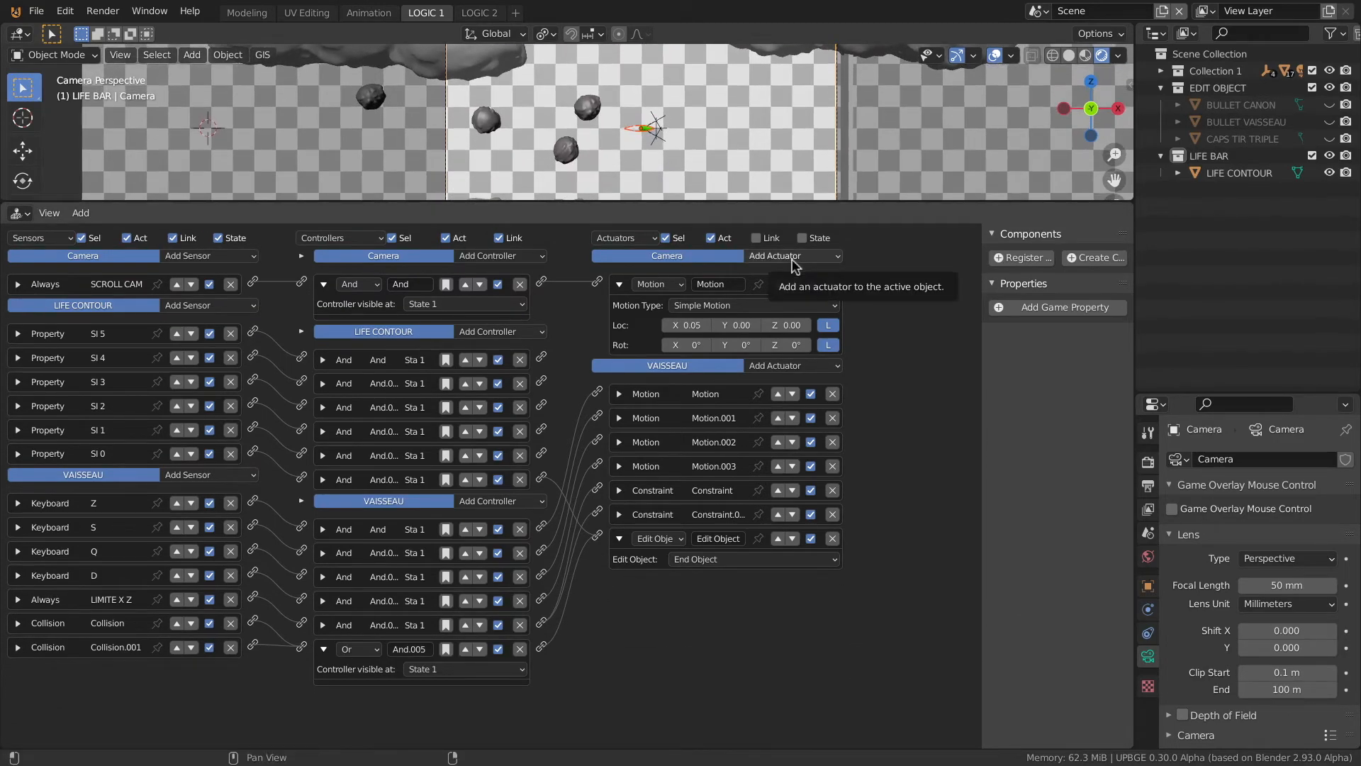
# Add a State actuator to the camera and link the ship's Or collision controller to it
pyautogui.click(793, 259)
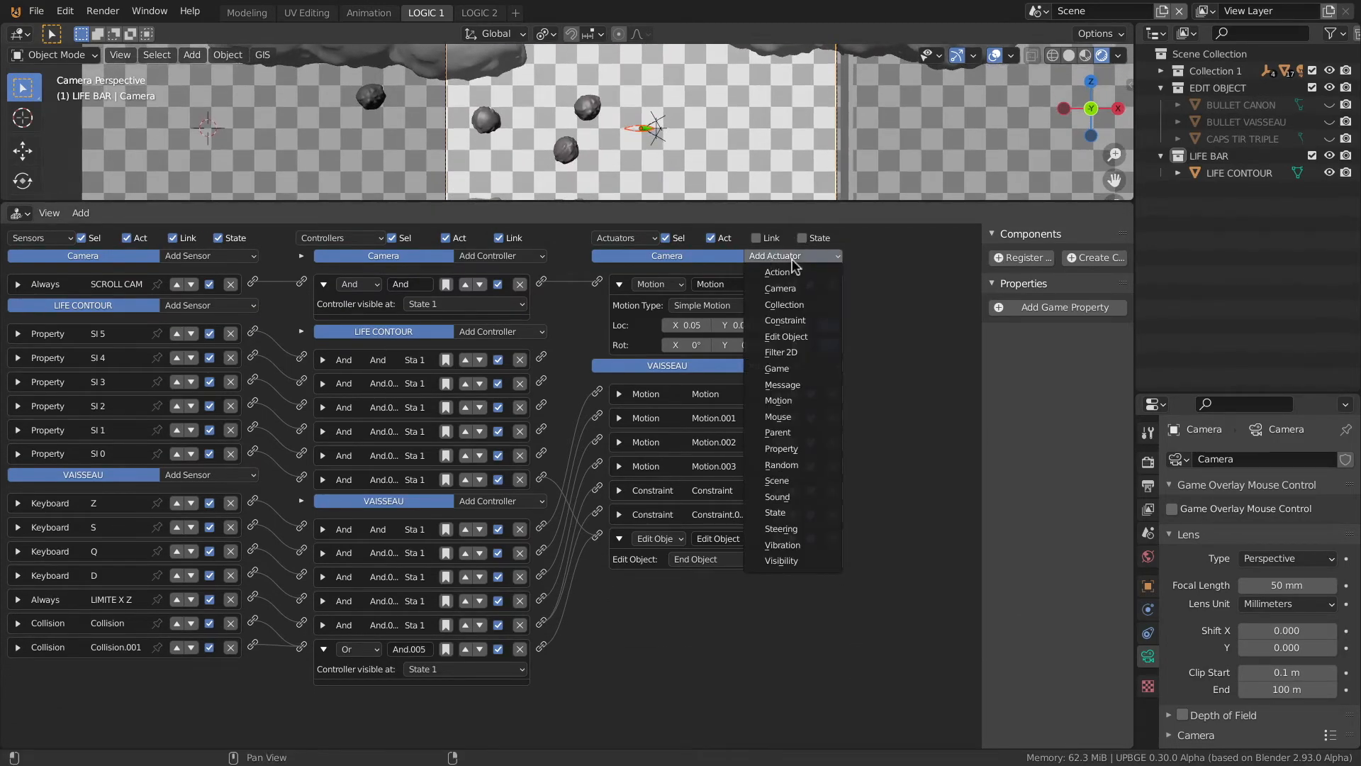
pyautogui.click(778, 512)
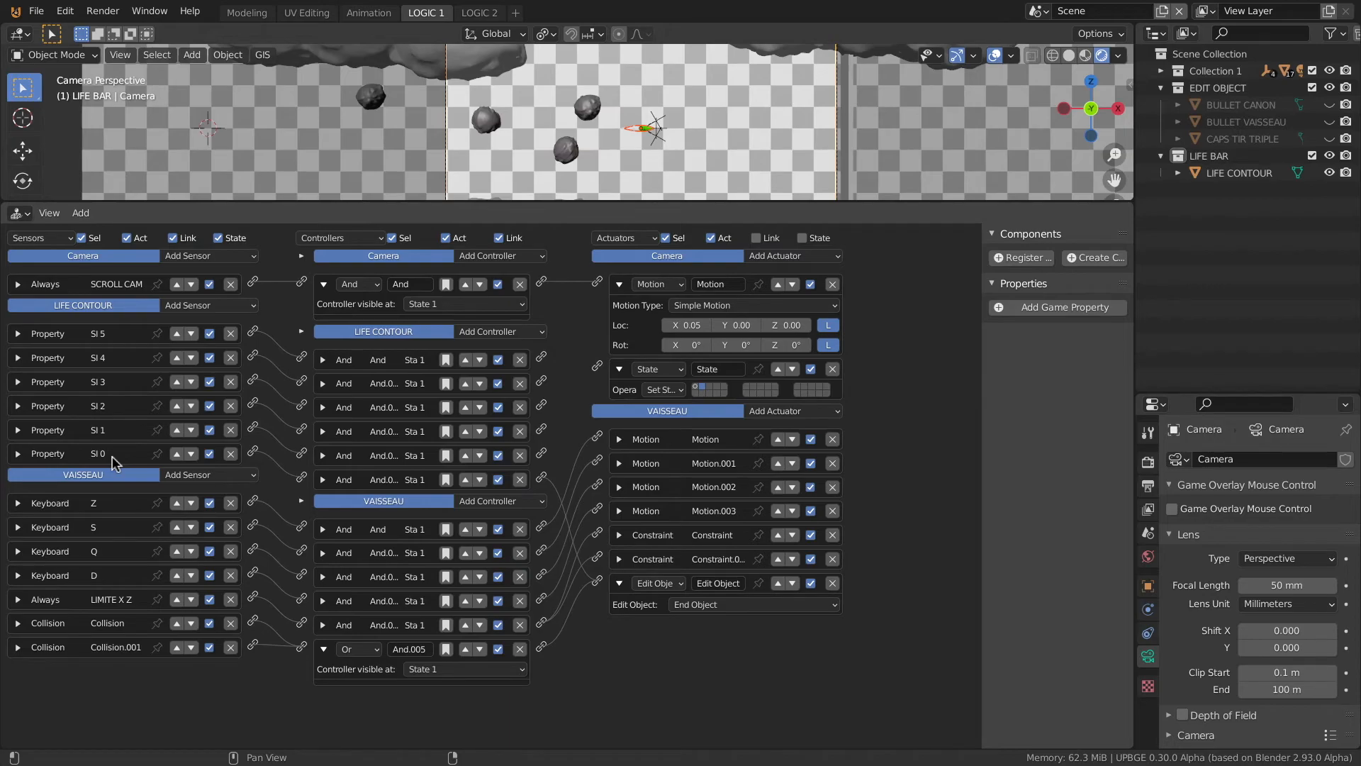
pyautogui.click(541, 647)
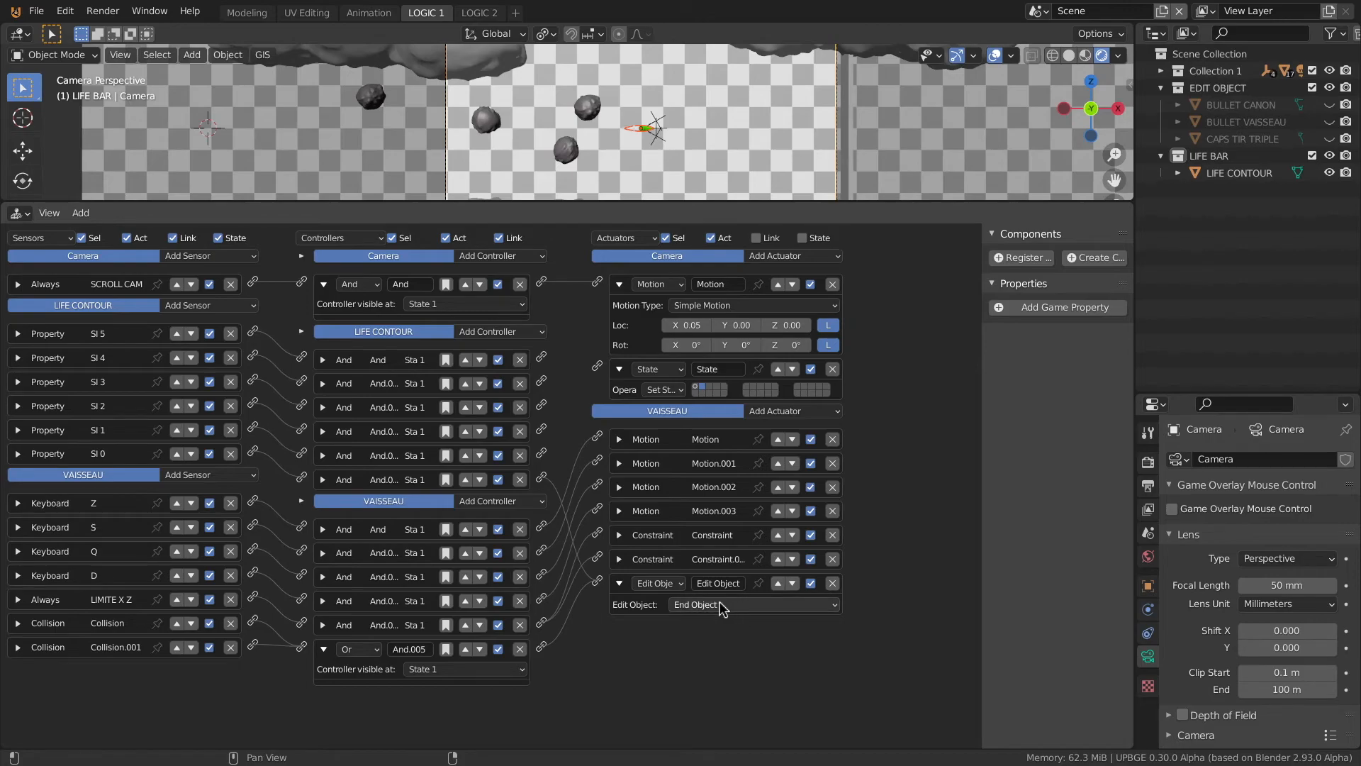
pyautogui.moveTo(542, 649); pyautogui.dragTo(600, 369)
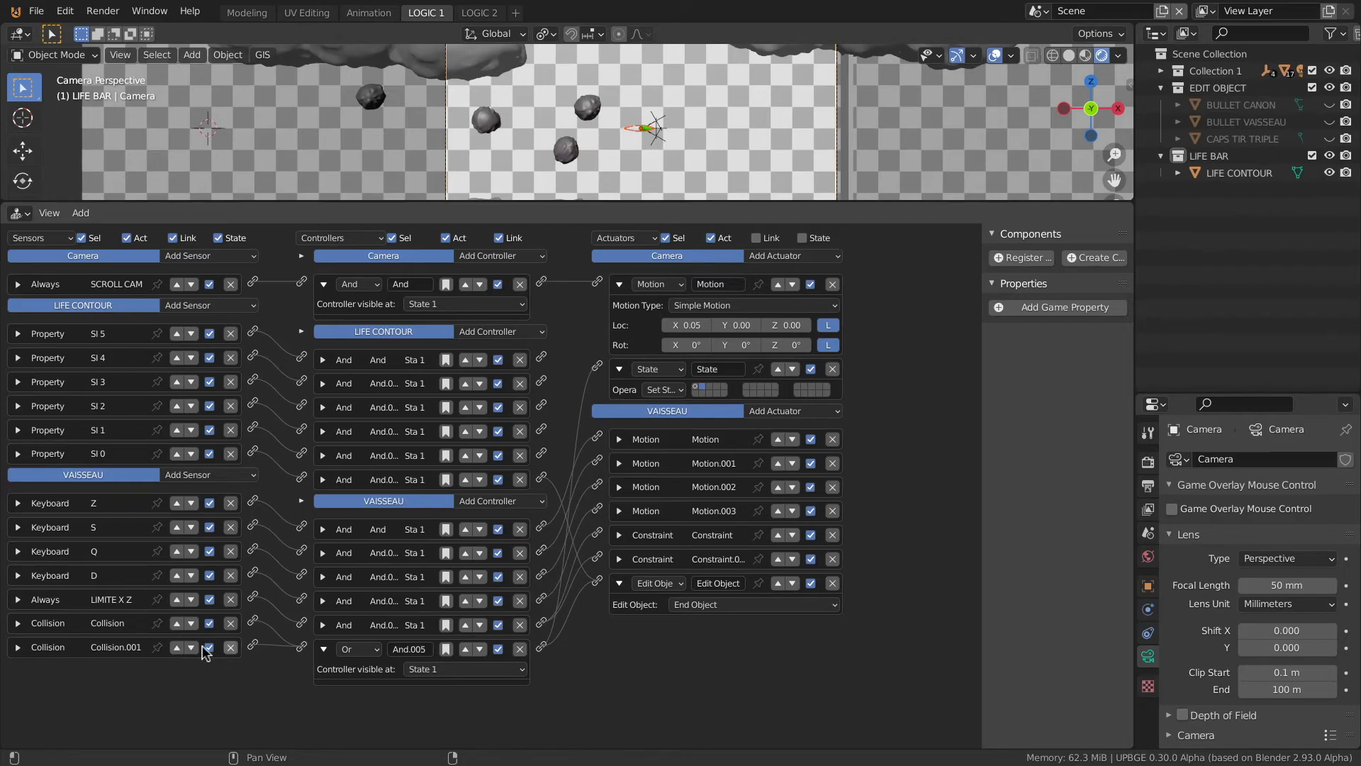
# Link the life bar's SI 0 controller to the camera's State actuator and show the camera's state 2 controllers in the logic editor
pyautogui.moveTo(542, 479); pyautogui.dragTo(599, 368)
pyautogui.moveTo(368, 203); pyautogui.dragTo(355, 343)
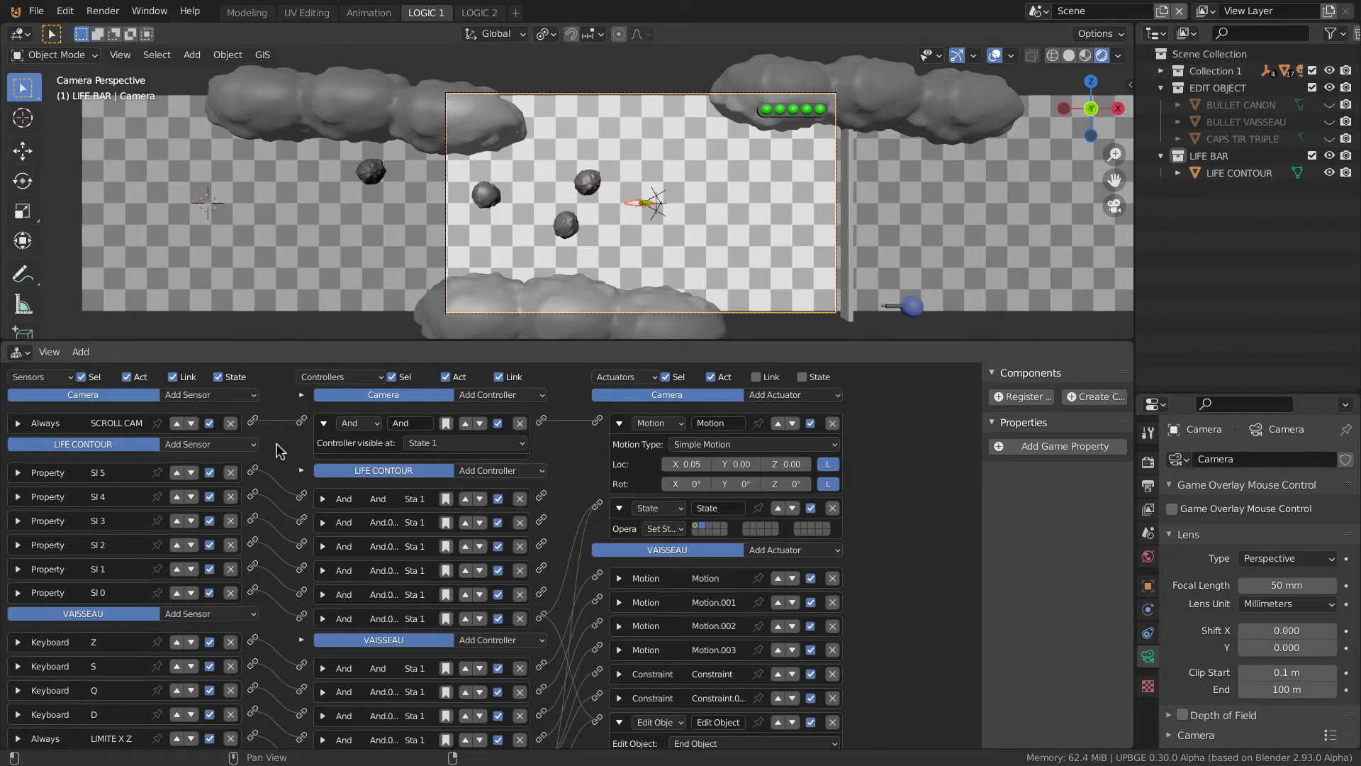
pyautogui.click(301, 396)
pyautogui.scroll(2, 314, 420)
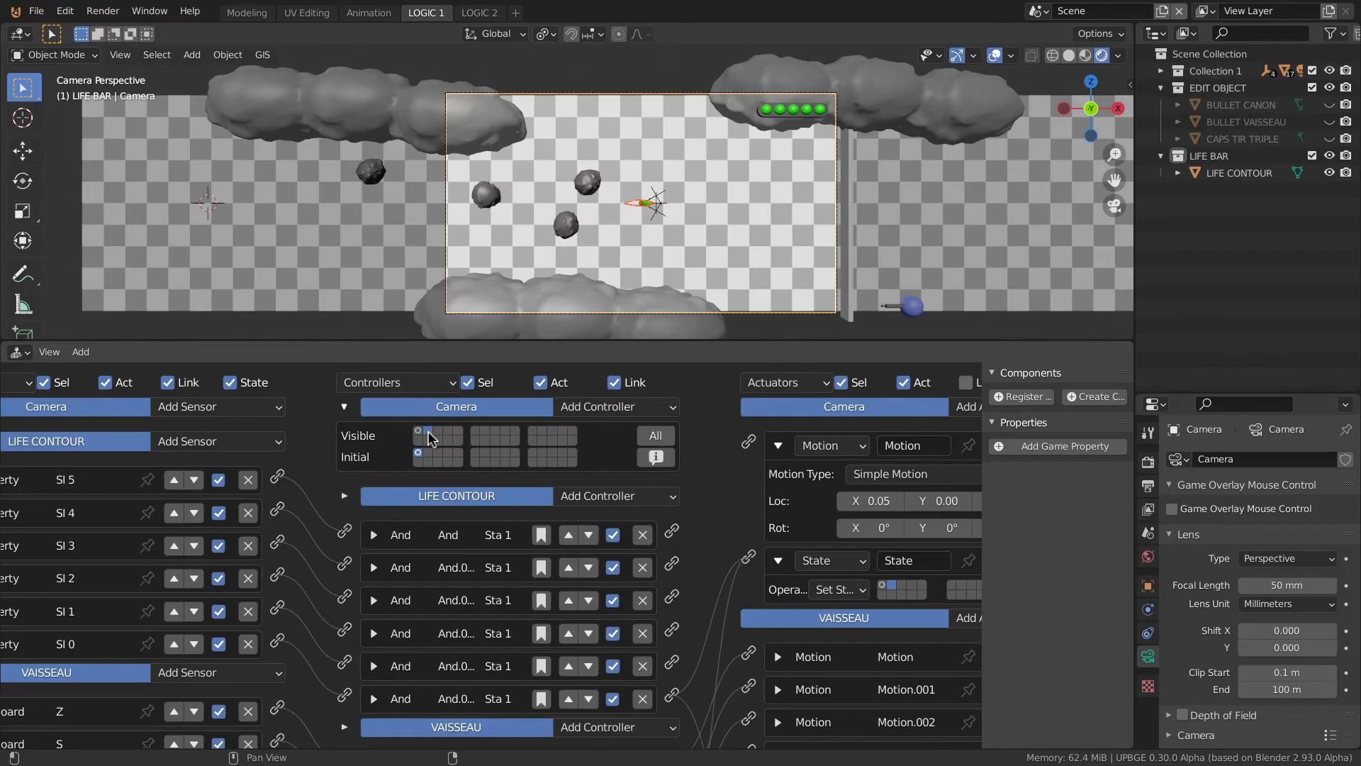
pyautogui.scroll(-2, 496, 489)
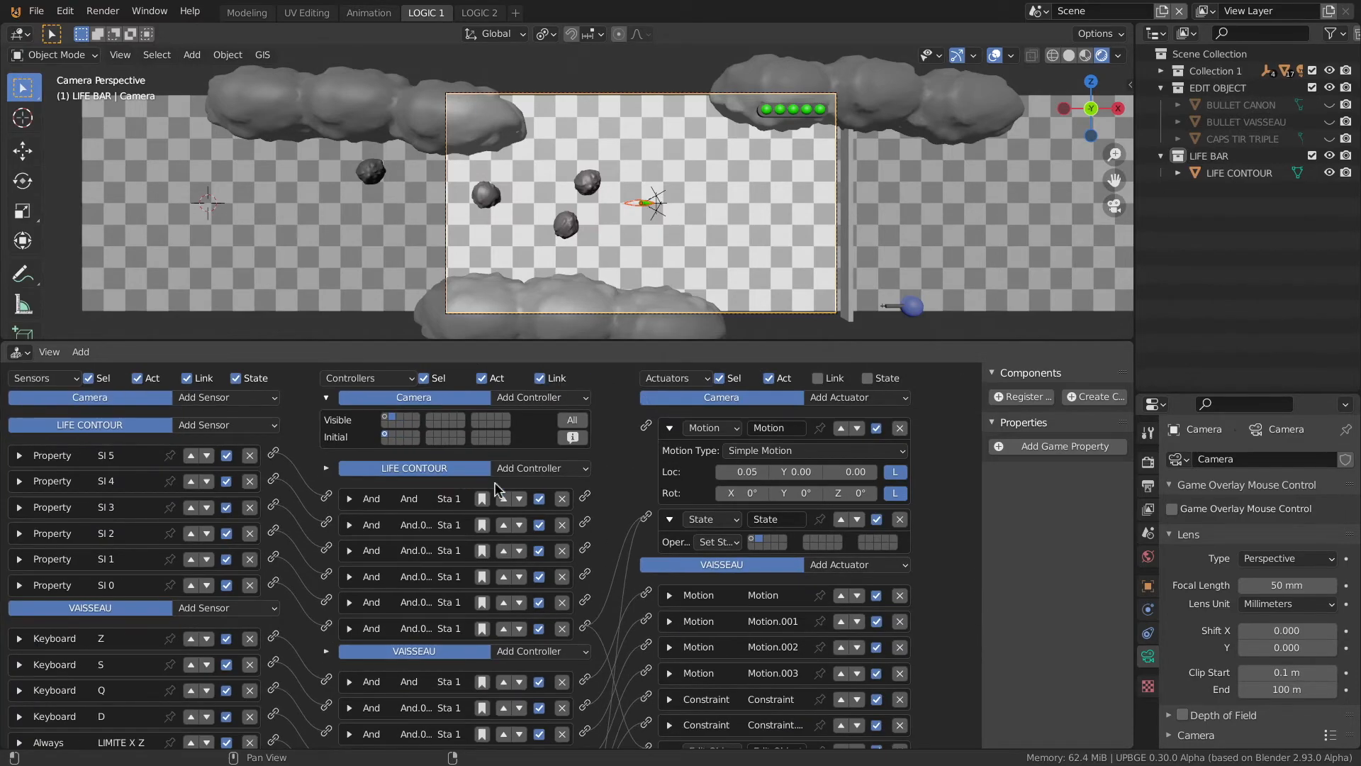
# Turn off the Act and Link filters for controllers and the Link and State filters for sensors
pyautogui.click(483, 378)
pyautogui.click(540, 378)
pyautogui.click(186, 378)
pyautogui.click(236, 377)
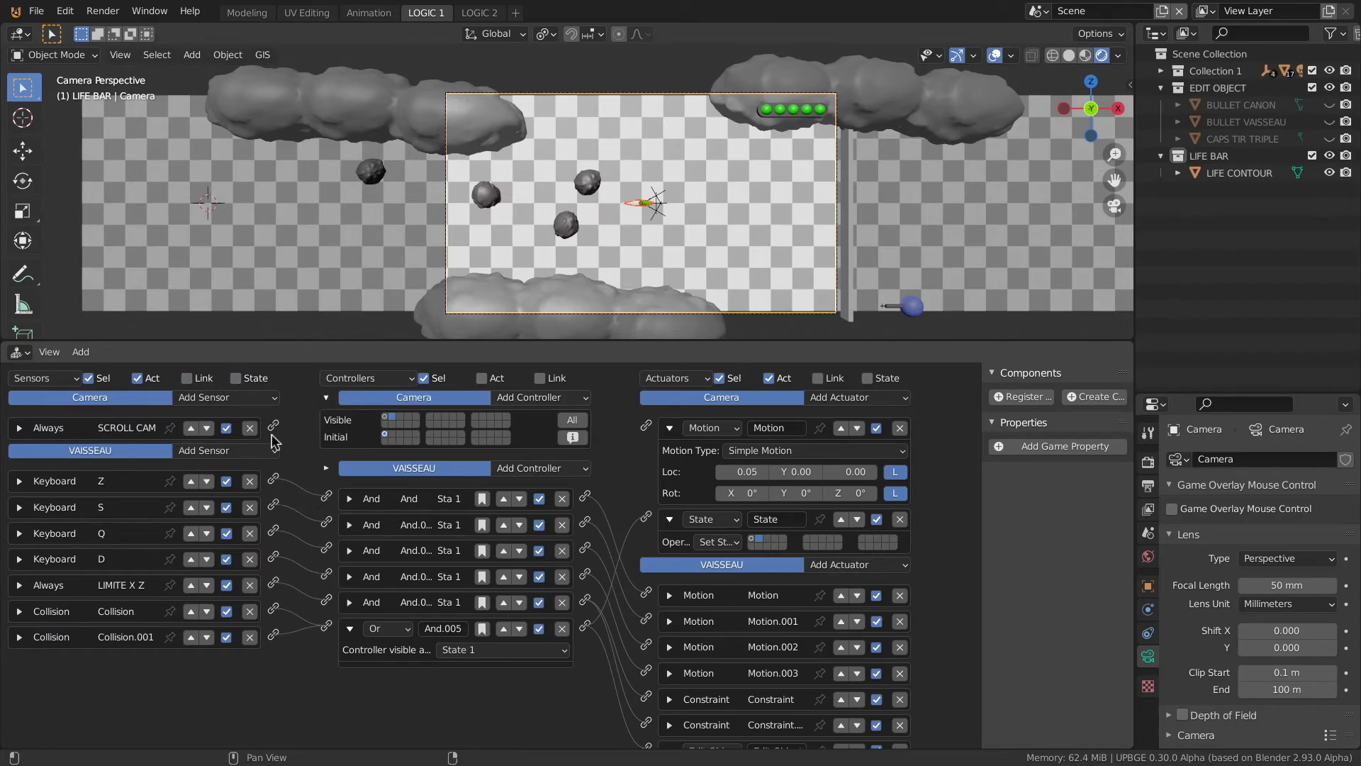
pyautogui.click(186, 377)
pyautogui.click(236, 378)
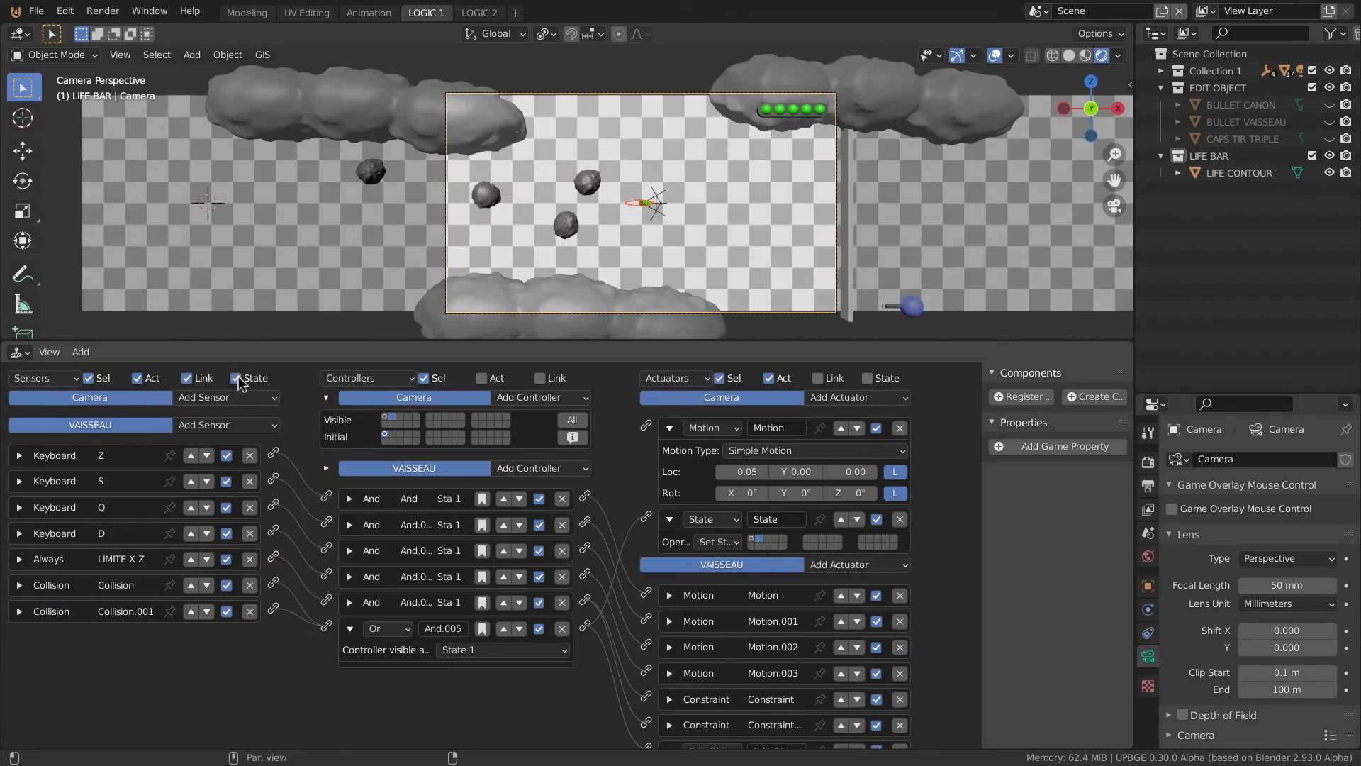
pyautogui.click(236, 378)
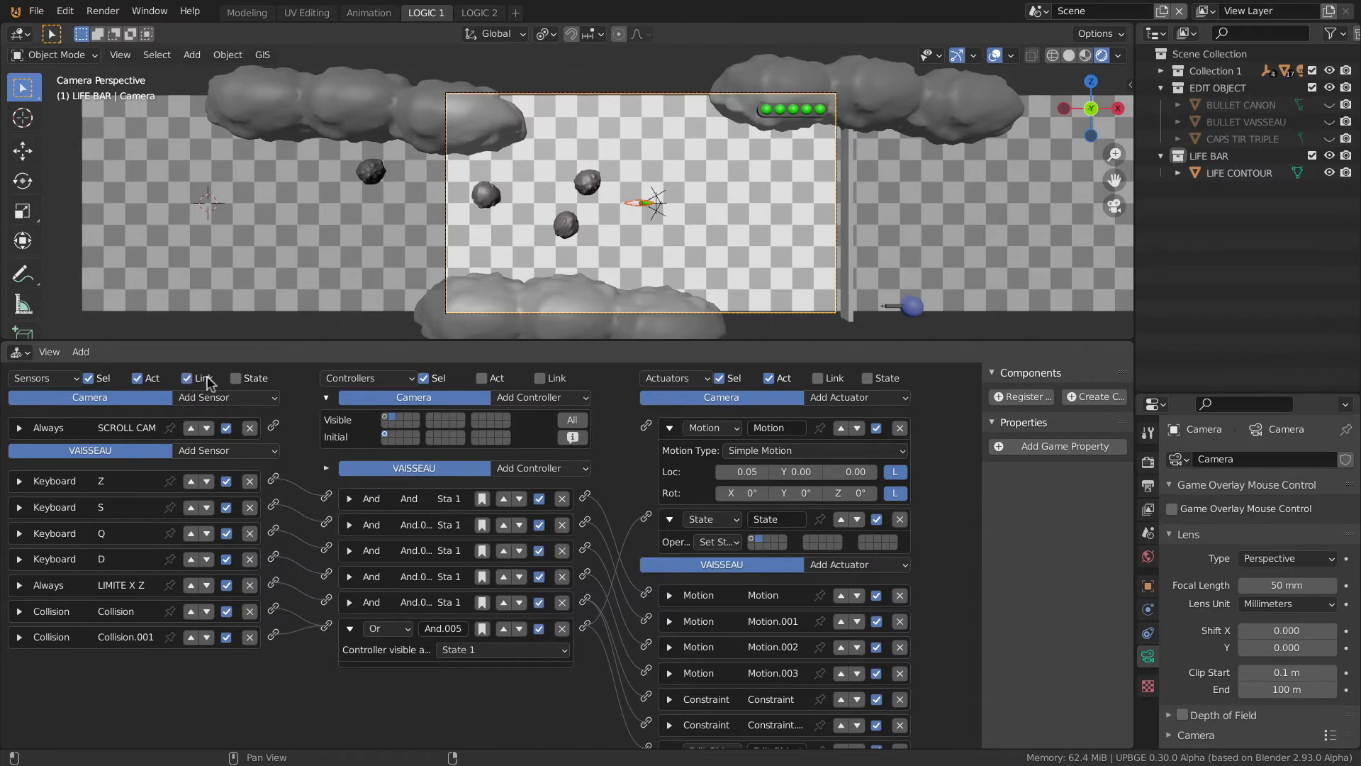
pyautogui.click(236, 378)
pyautogui.click(236, 378)
pyautogui.click(236, 378)
pyautogui.click(236, 378)
# Add a Delay sensor with a delay of 90 to the camera and link it to a new And controller in state 2
pyautogui.click(226, 398)
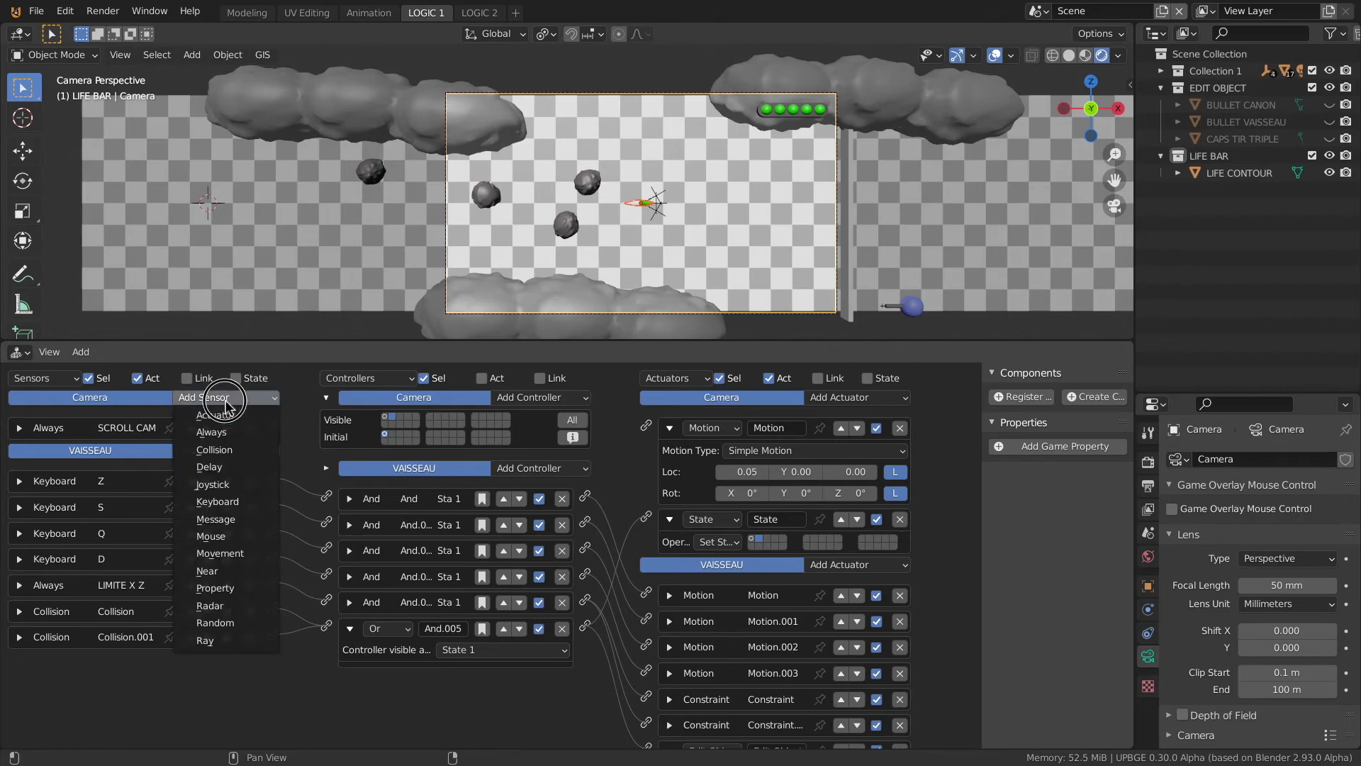
pyautogui.click(210, 466)
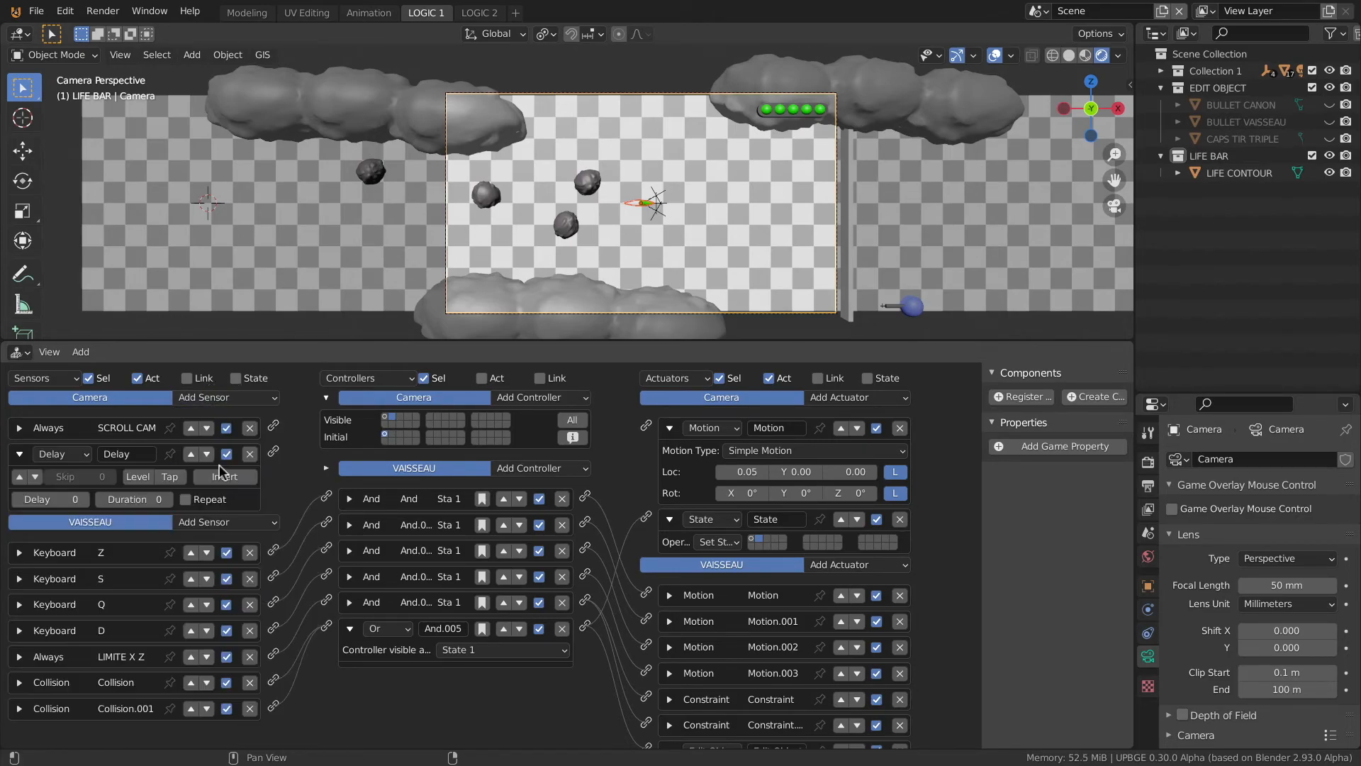
pyautogui.click(61, 503)
pyautogui.press('Return')
pyautogui.click(539, 397)
pyautogui.click(530, 420)
pyautogui.moveTo(273, 451); pyautogui.dragTo(326, 468)
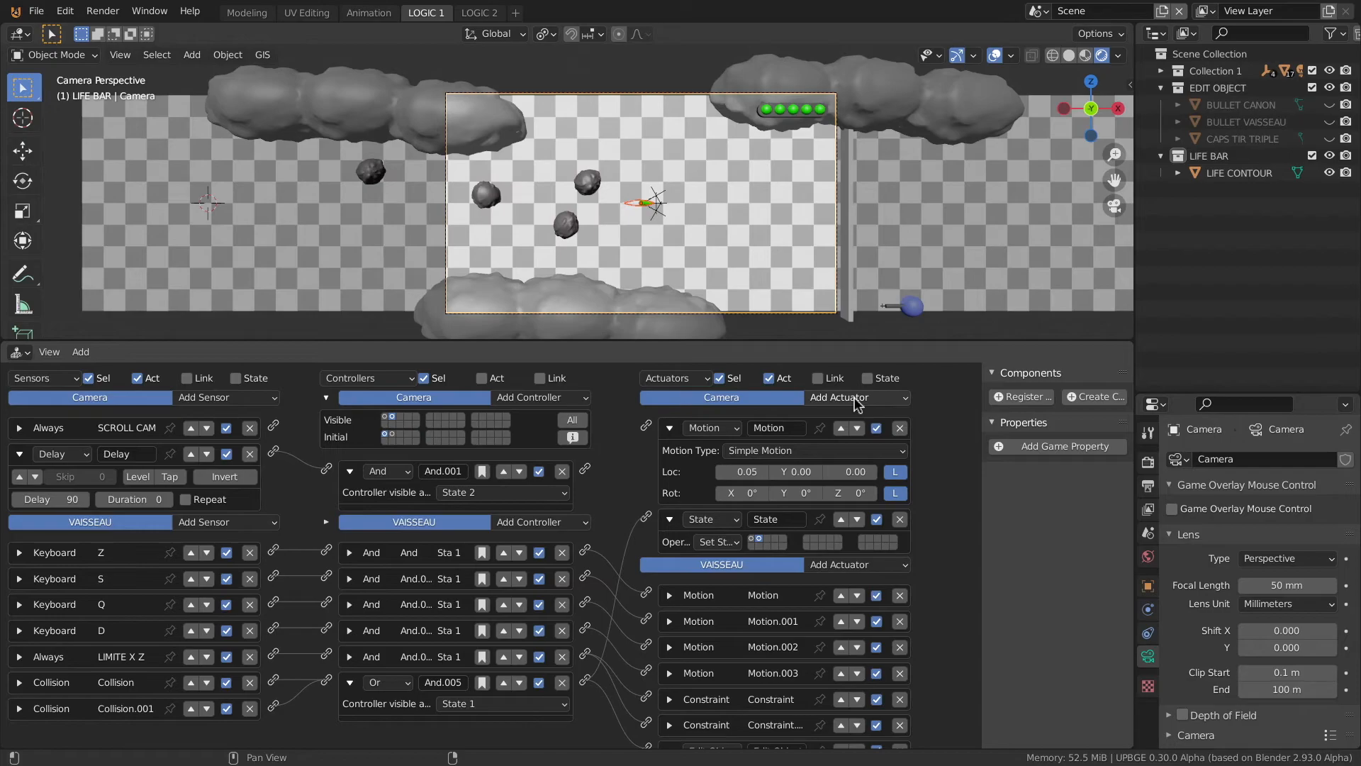
# Add a Scene actuator to the camera, link it to the state 2 And controller, and make it set the scene to GAME OVER MENU
pyautogui.click(858, 398)
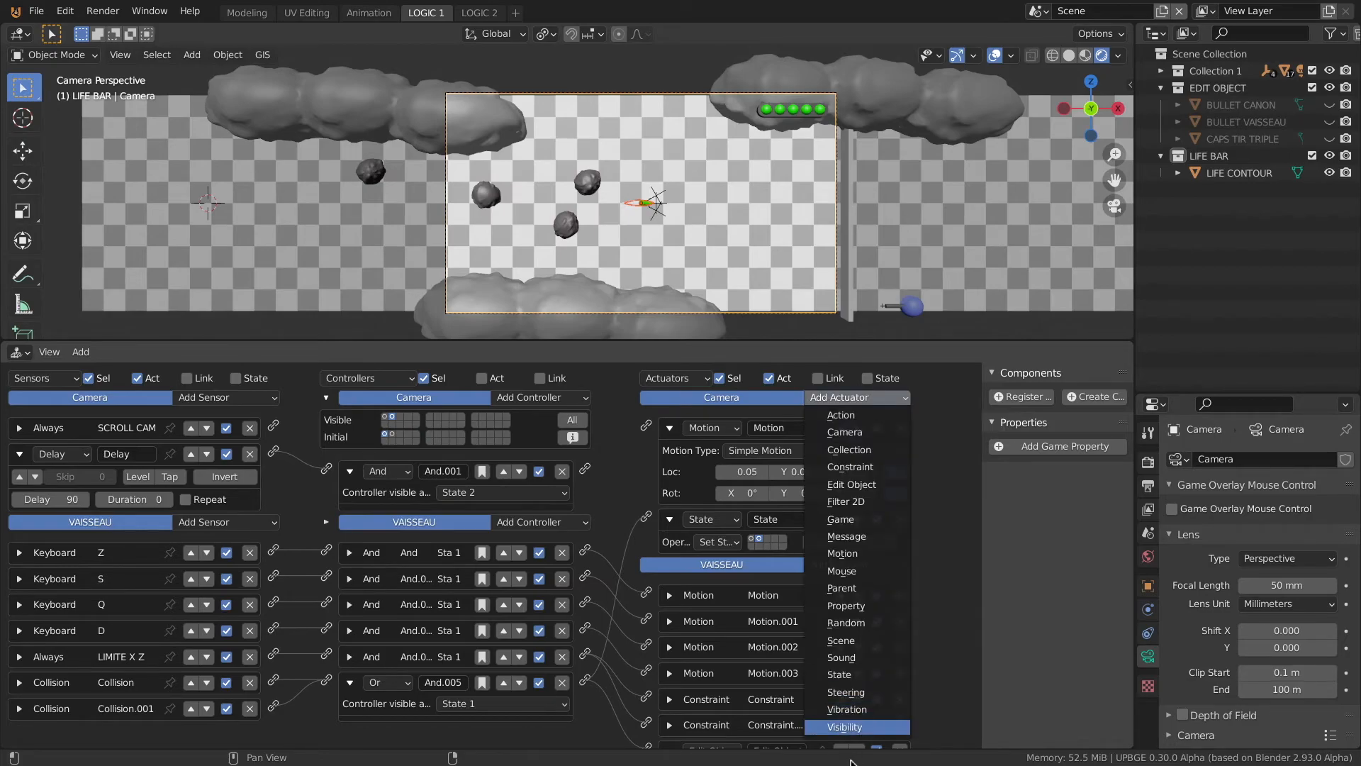
pyautogui.click(856, 645)
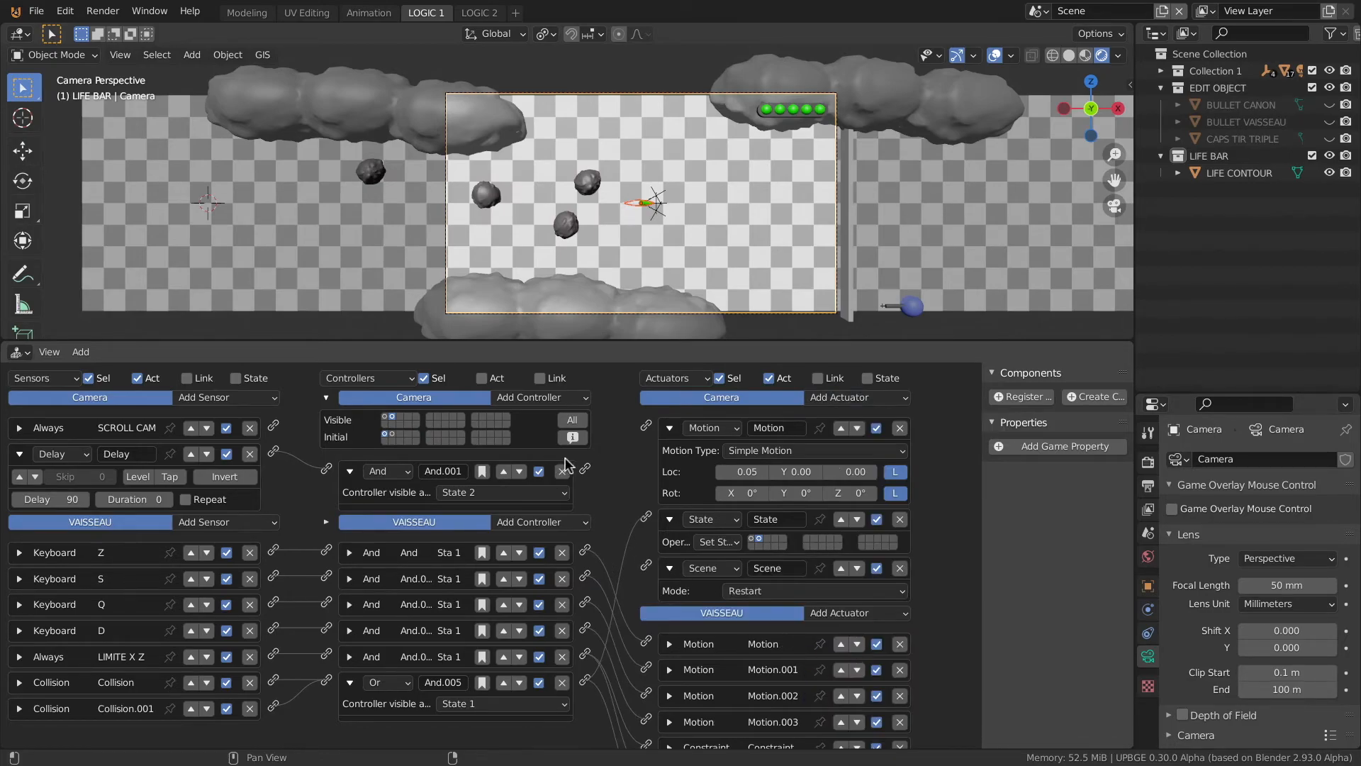
pyautogui.moveTo(585, 469); pyautogui.dragTo(645, 564)
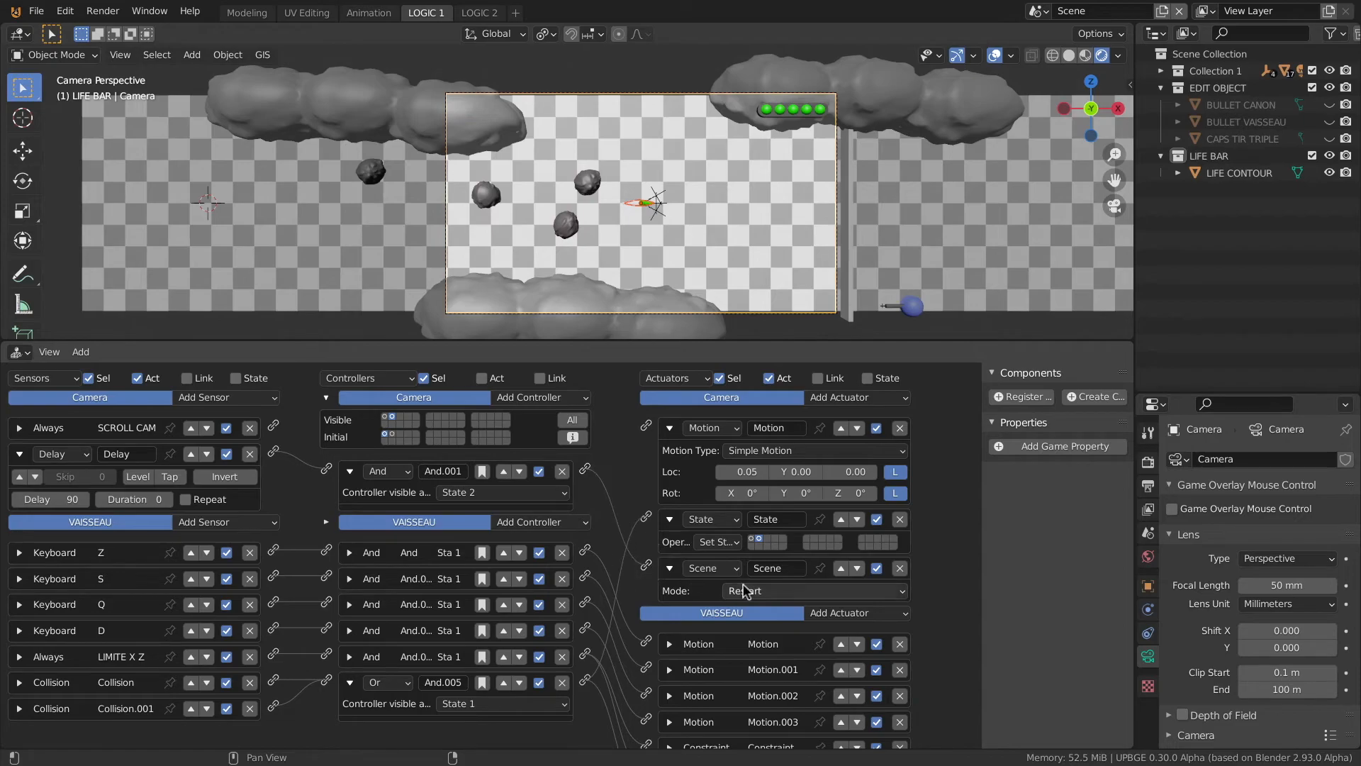
pyautogui.click(741, 591)
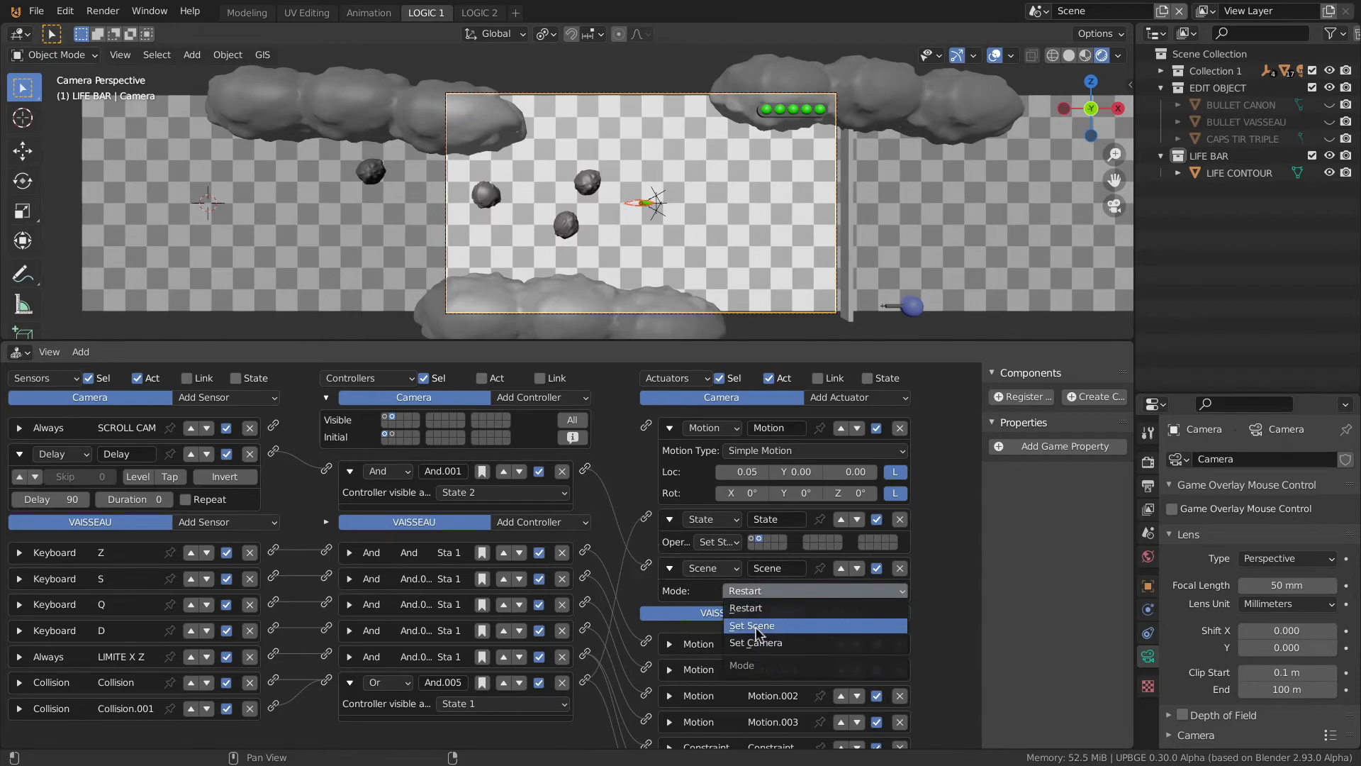
pyautogui.click(753, 625)
pyautogui.click(762, 612)
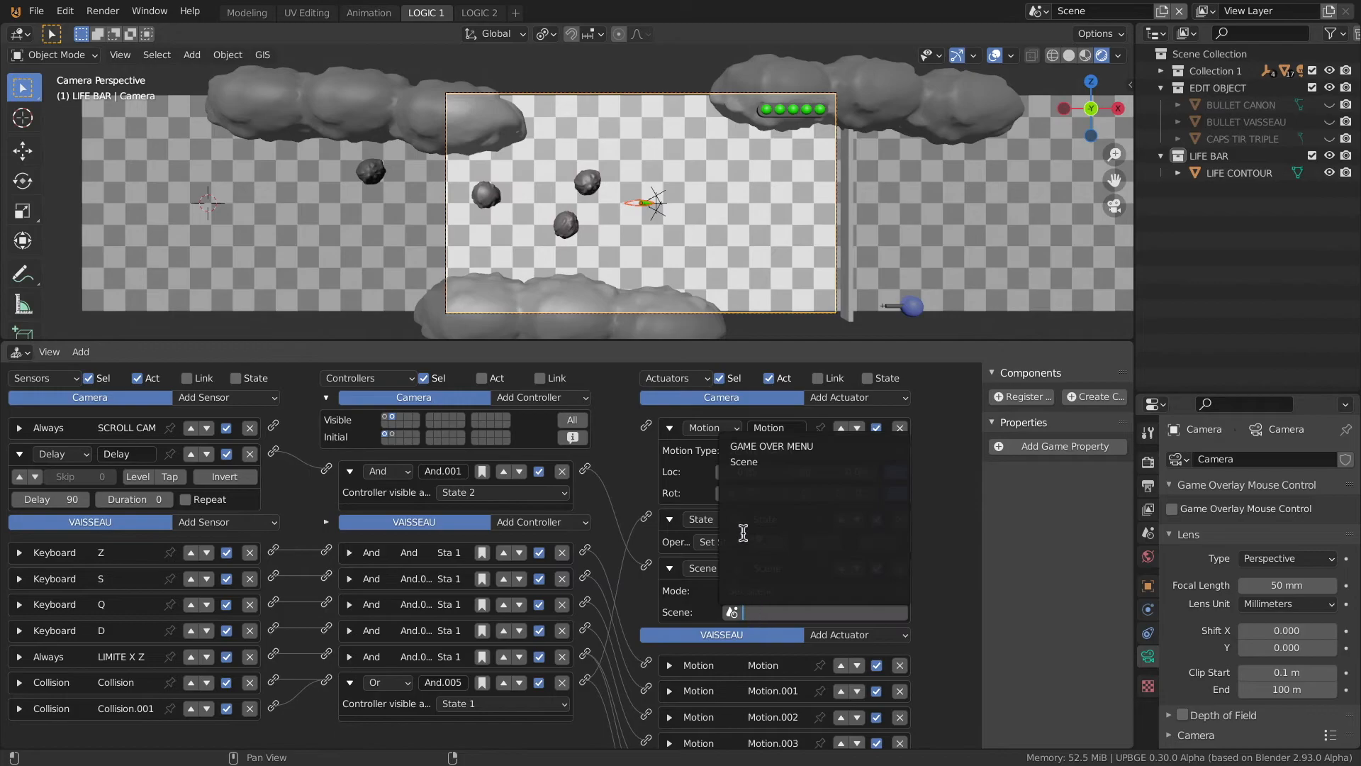
pyautogui.click(767, 445)
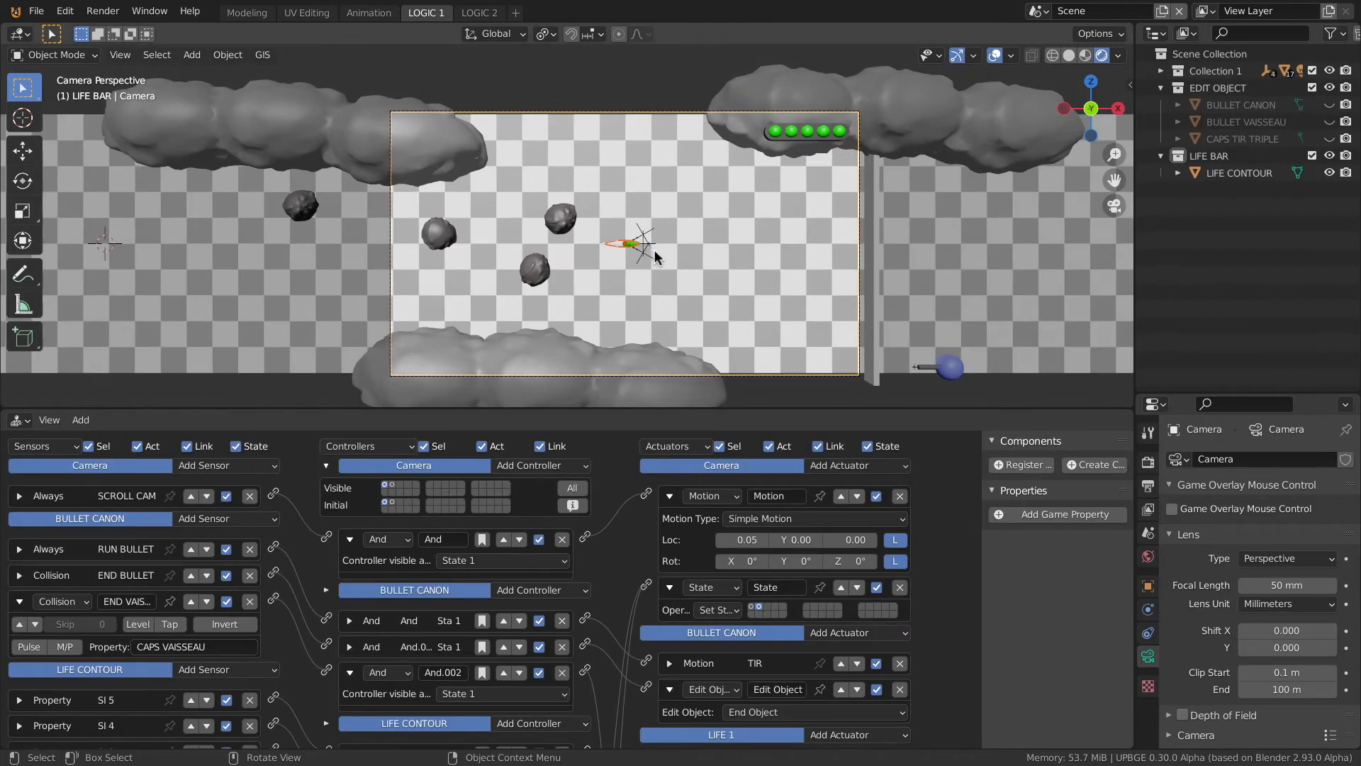
# Run the game to test destroying the ship and restarting with R from the Game Over menu, and end the game
pyautogui.press('p')
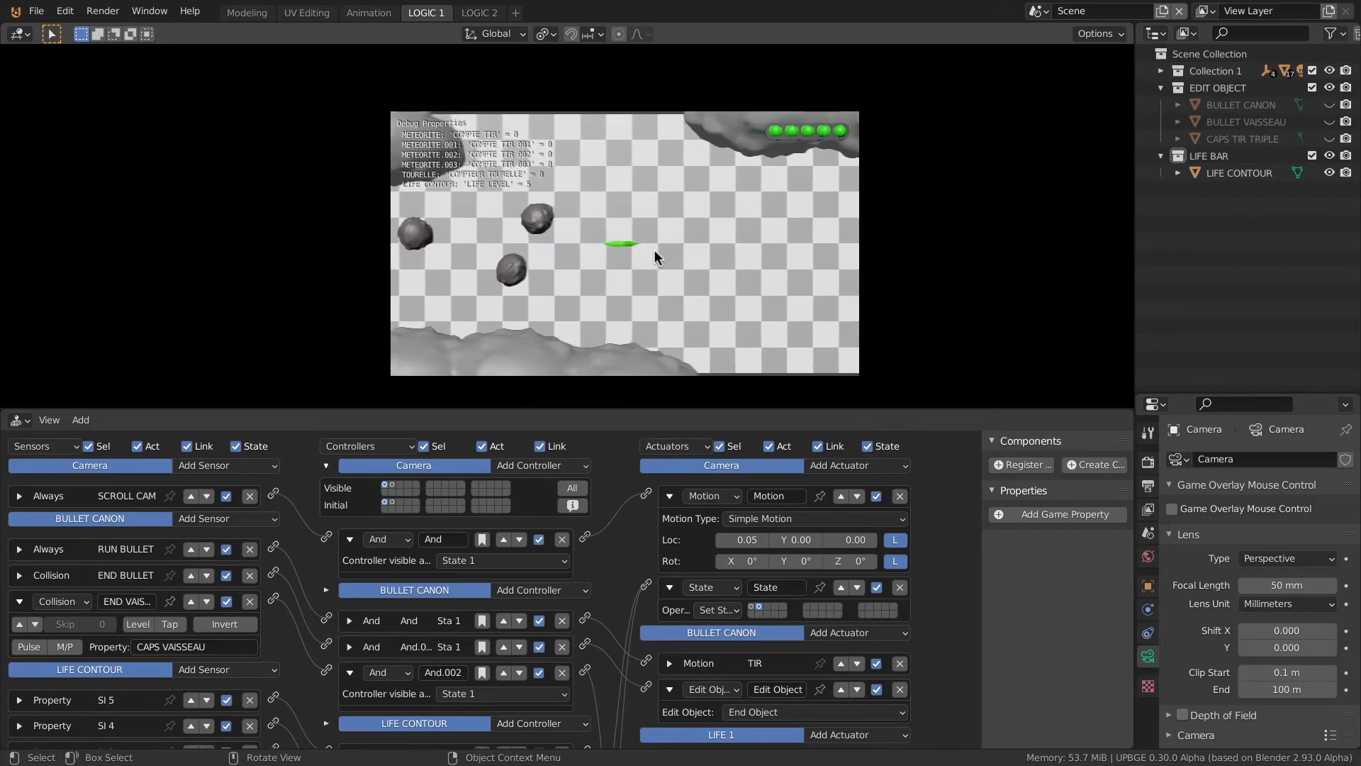
pyautogui.press('Left')
pyautogui.press('Up')
pyautogui.press('Right')
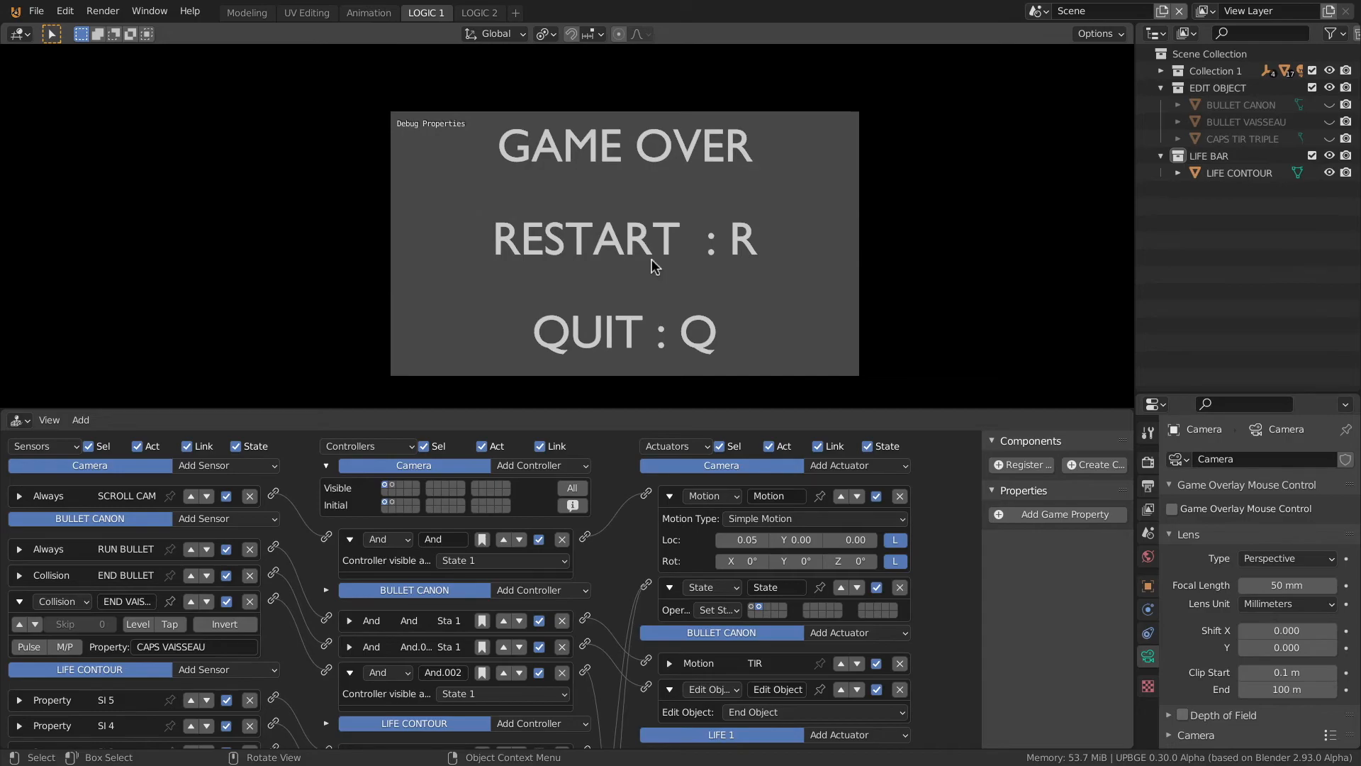
pyautogui.press('r')
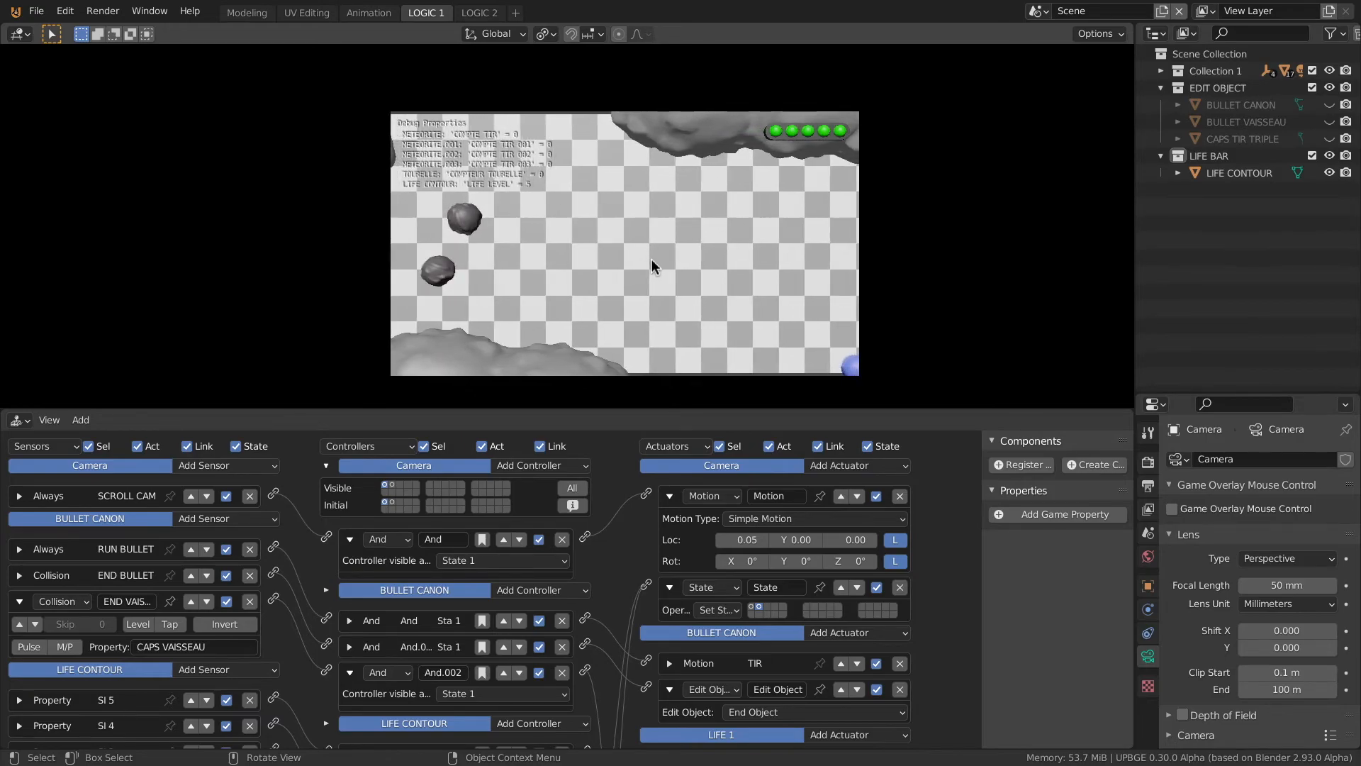
pyautogui.press('Escape')
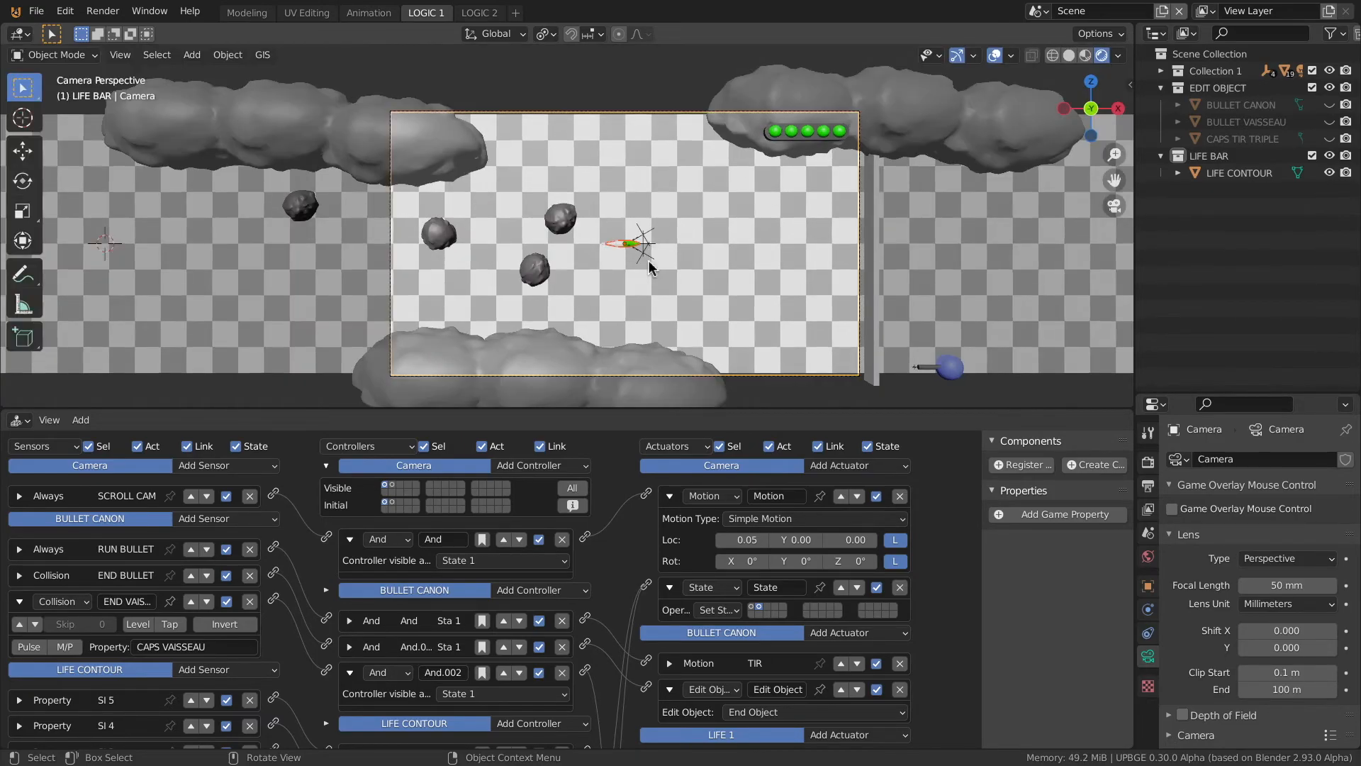
pyautogui.press('p')
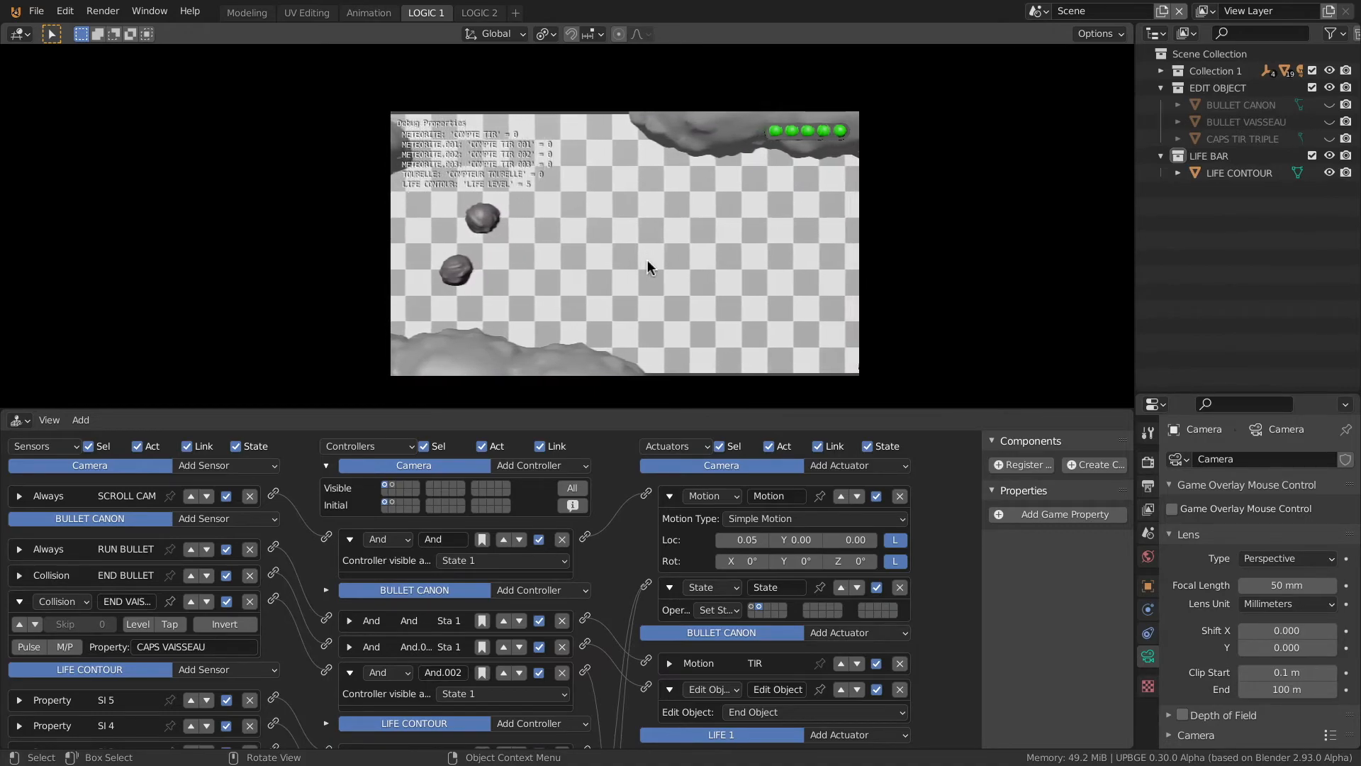
pyautogui.press('Escape')
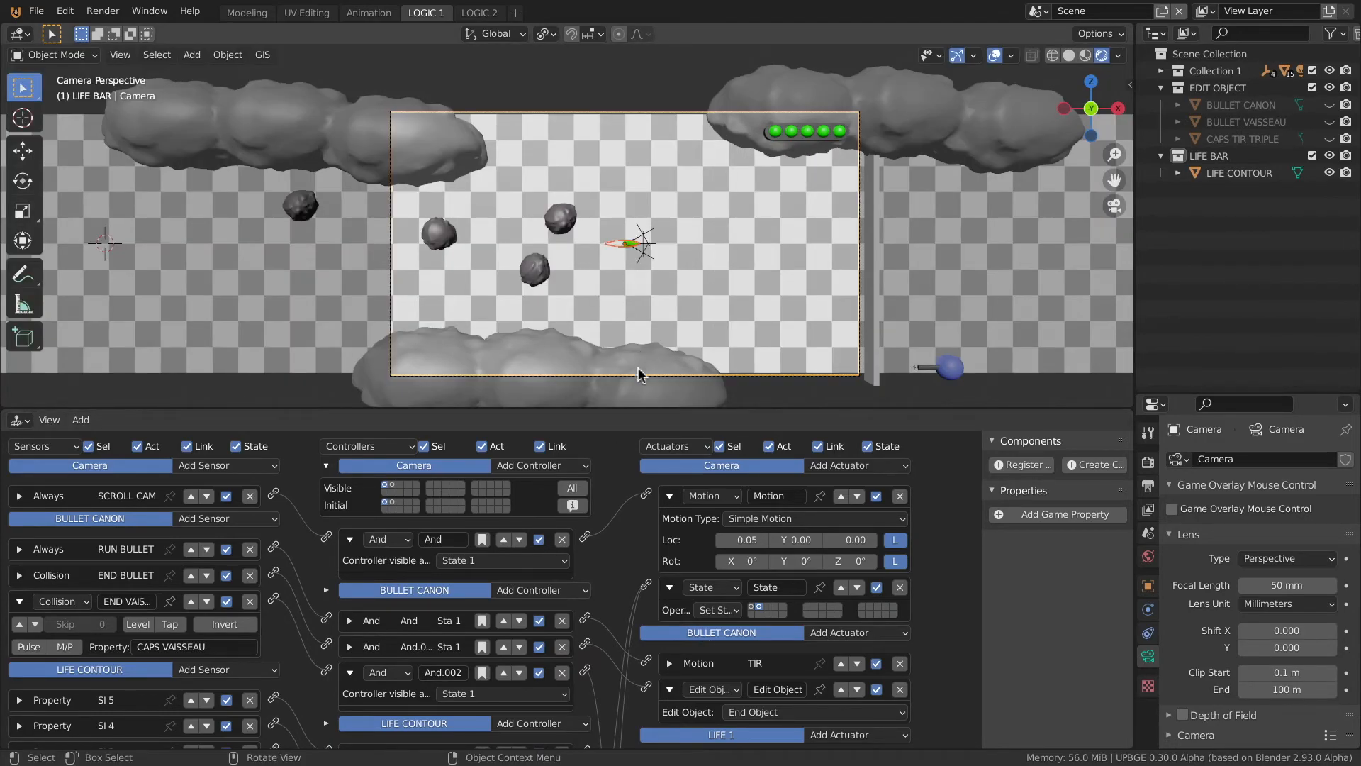
# Switch to the GAME OVER MENU scene and delete the Scene actuator of Text RESTART
pyautogui.click(1037, 11)
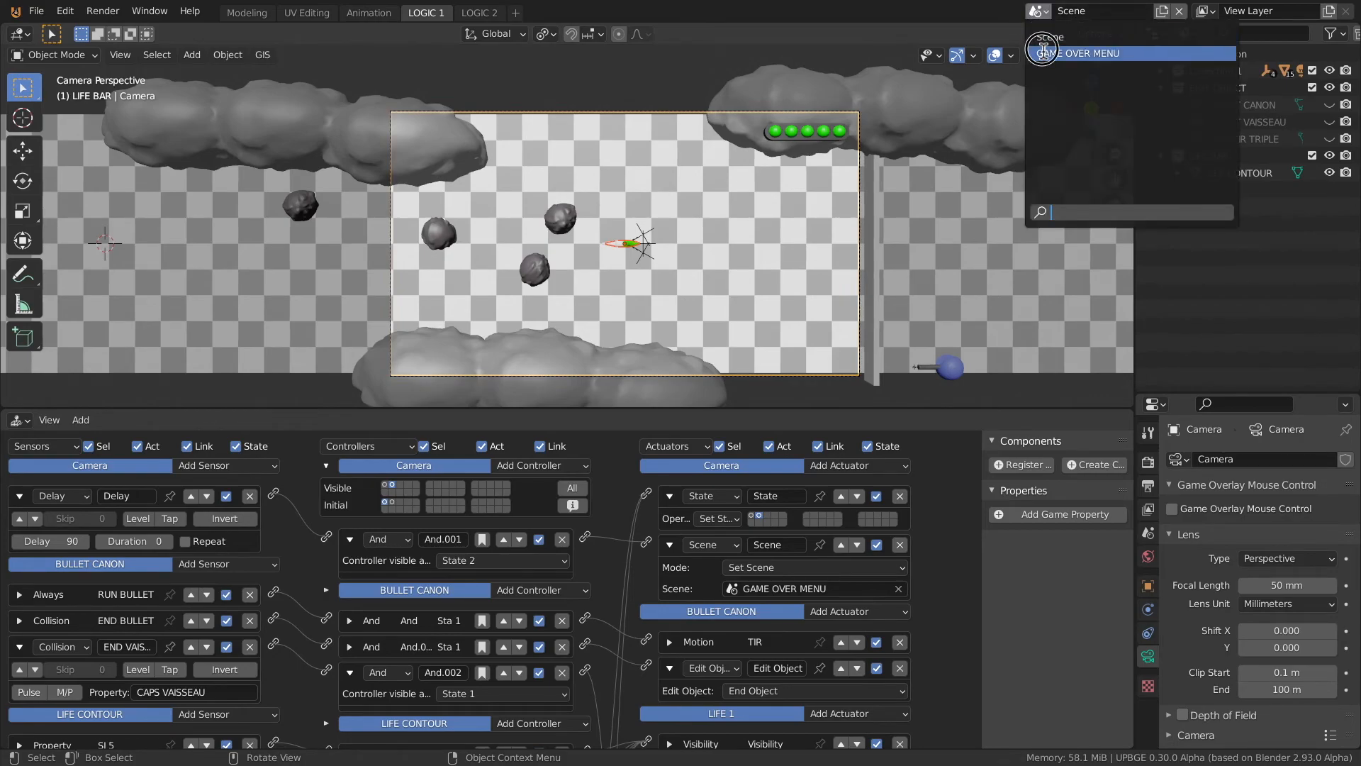
pyautogui.click(1077, 54)
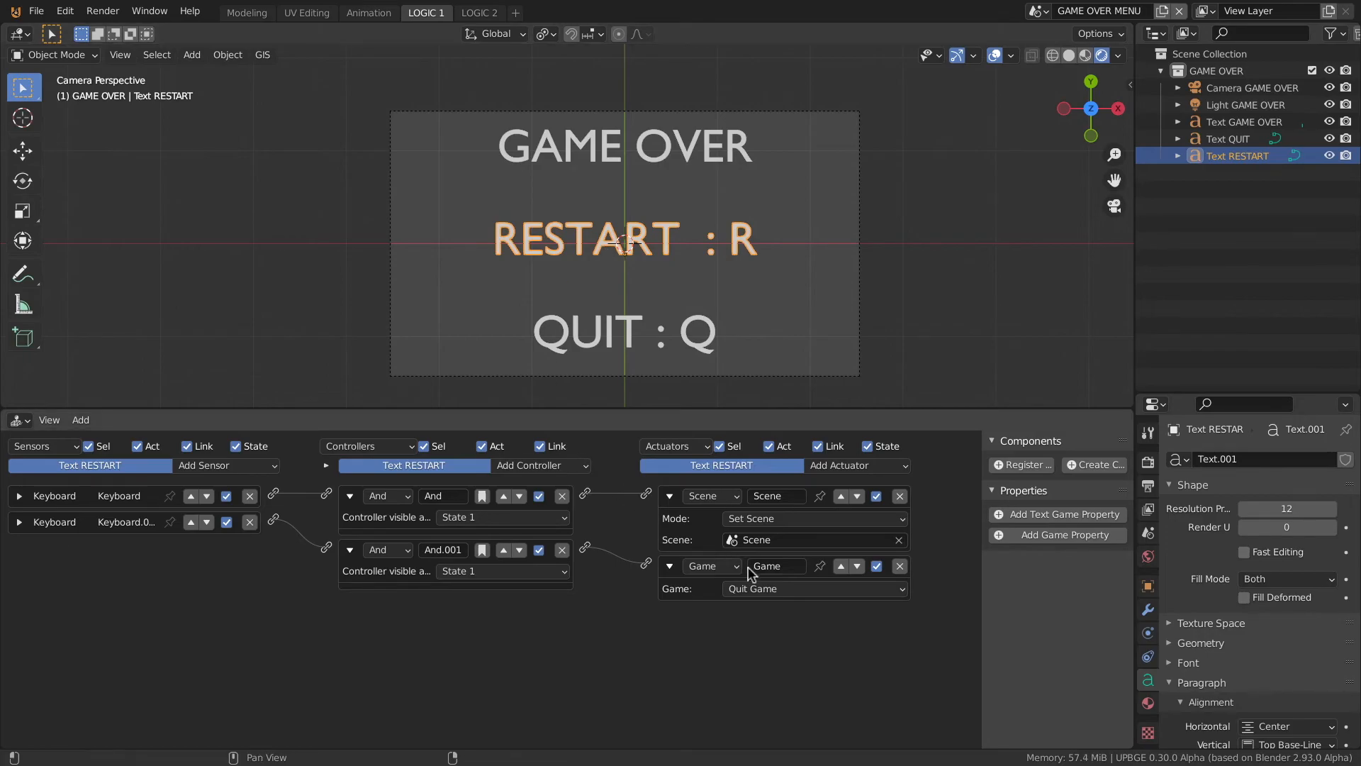
pyautogui.click(783, 518)
pyautogui.click(740, 514)
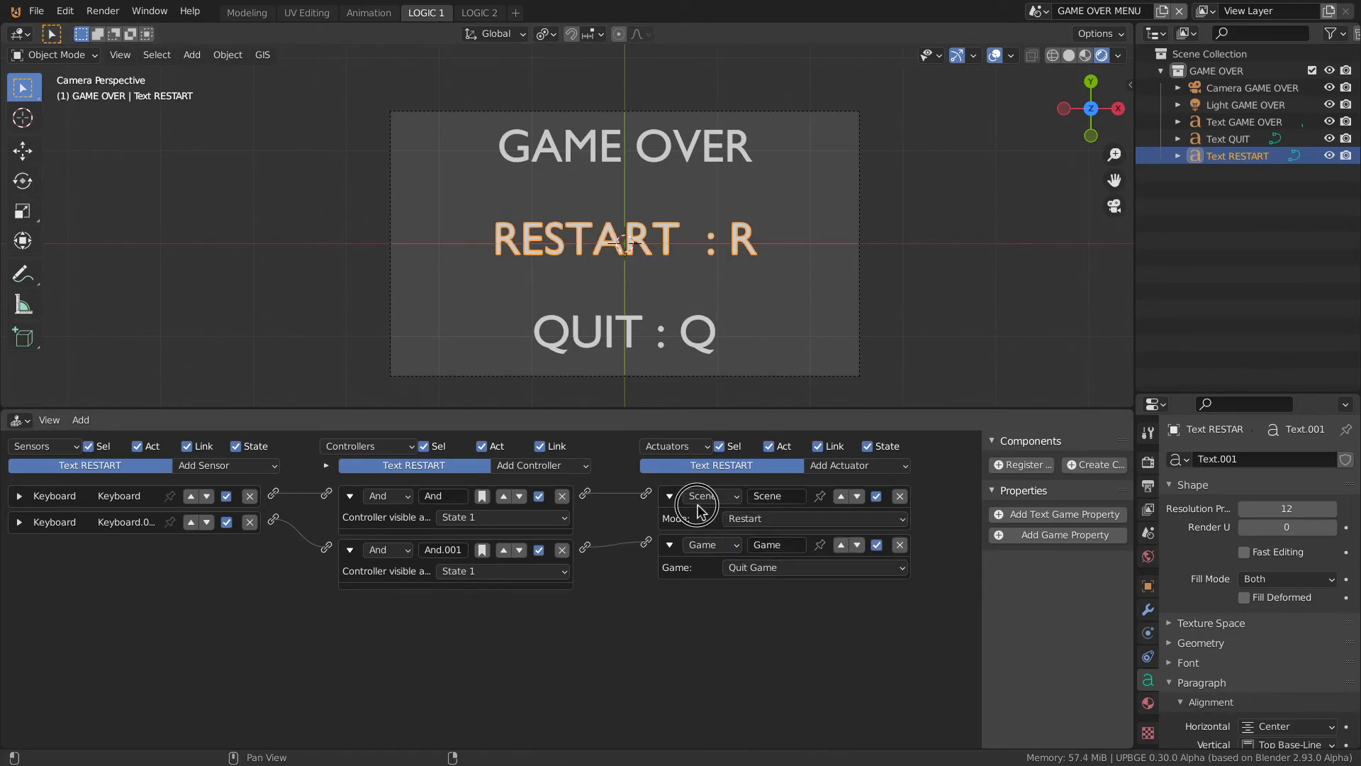
pyautogui.click(900, 496)
# Add a Game actuator set to Restart Game to Text RESTART and link it to the first And controller
pyautogui.click(843, 466)
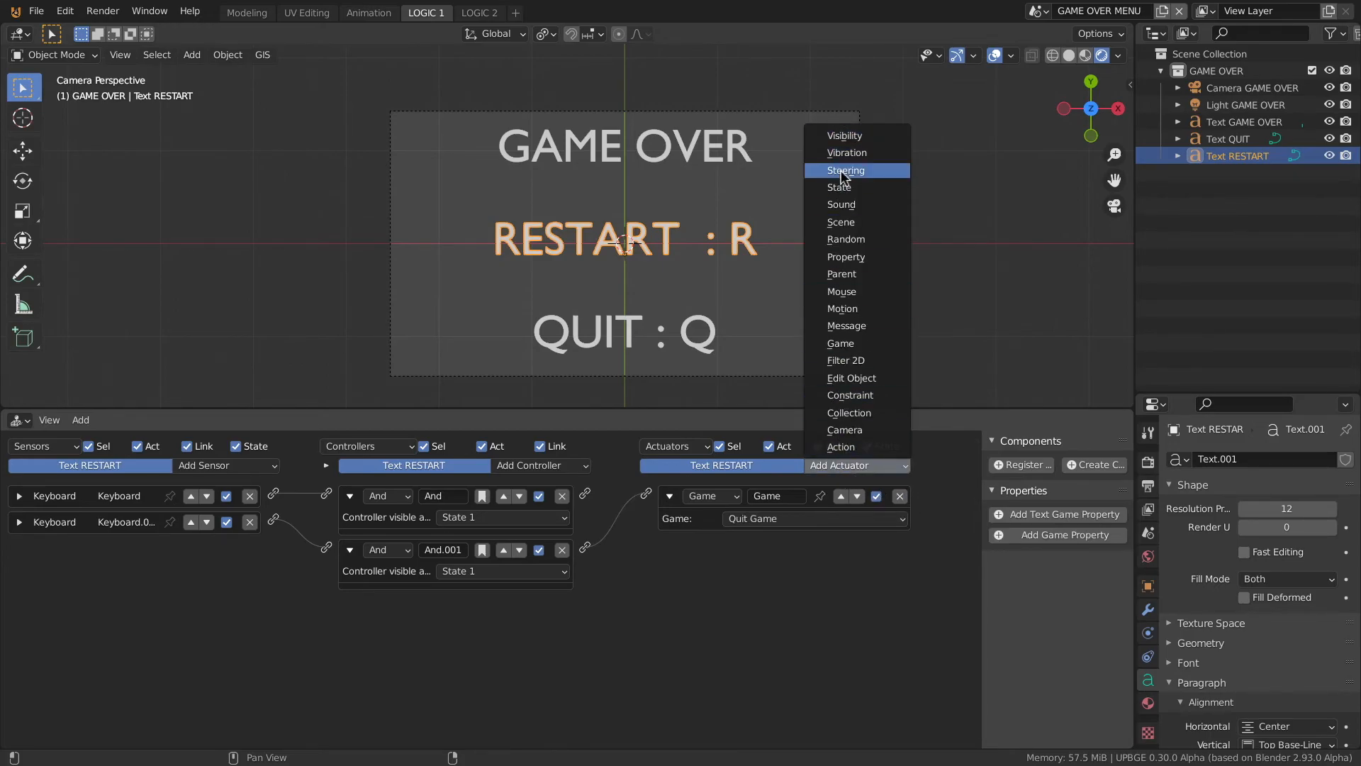
pyautogui.click(853, 346)
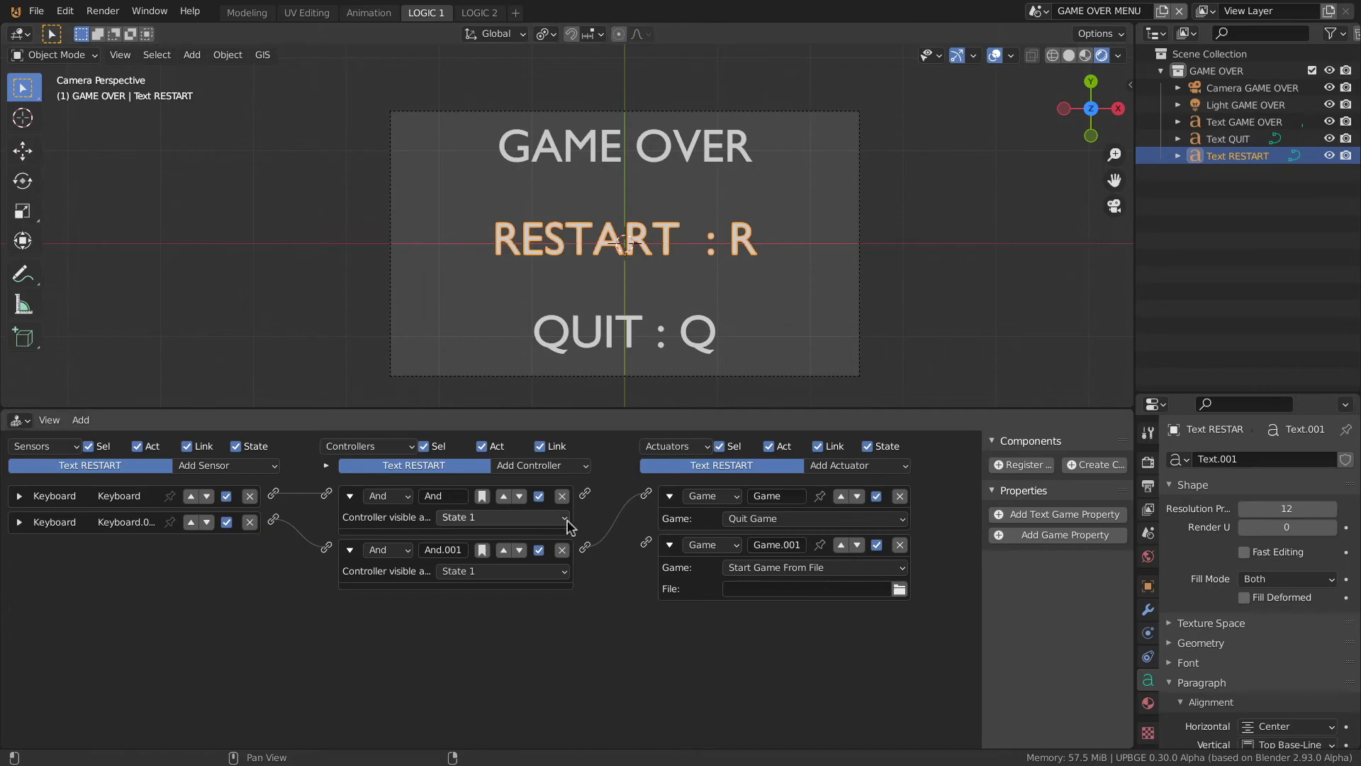
pyautogui.click(777, 567)
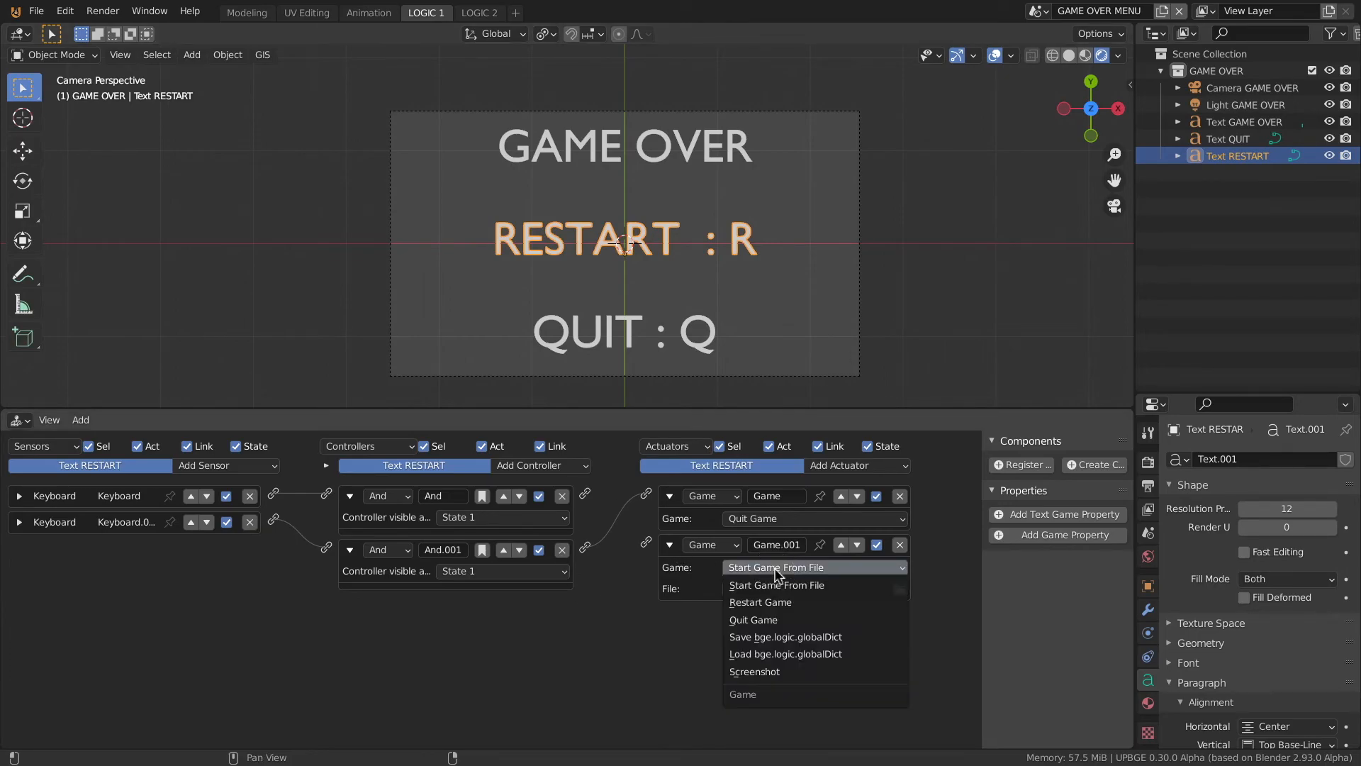
pyautogui.click(774, 603)
pyautogui.moveTo(584, 492); pyautogui.dragTo(646, 543)
pyautogui.click(846, 544)
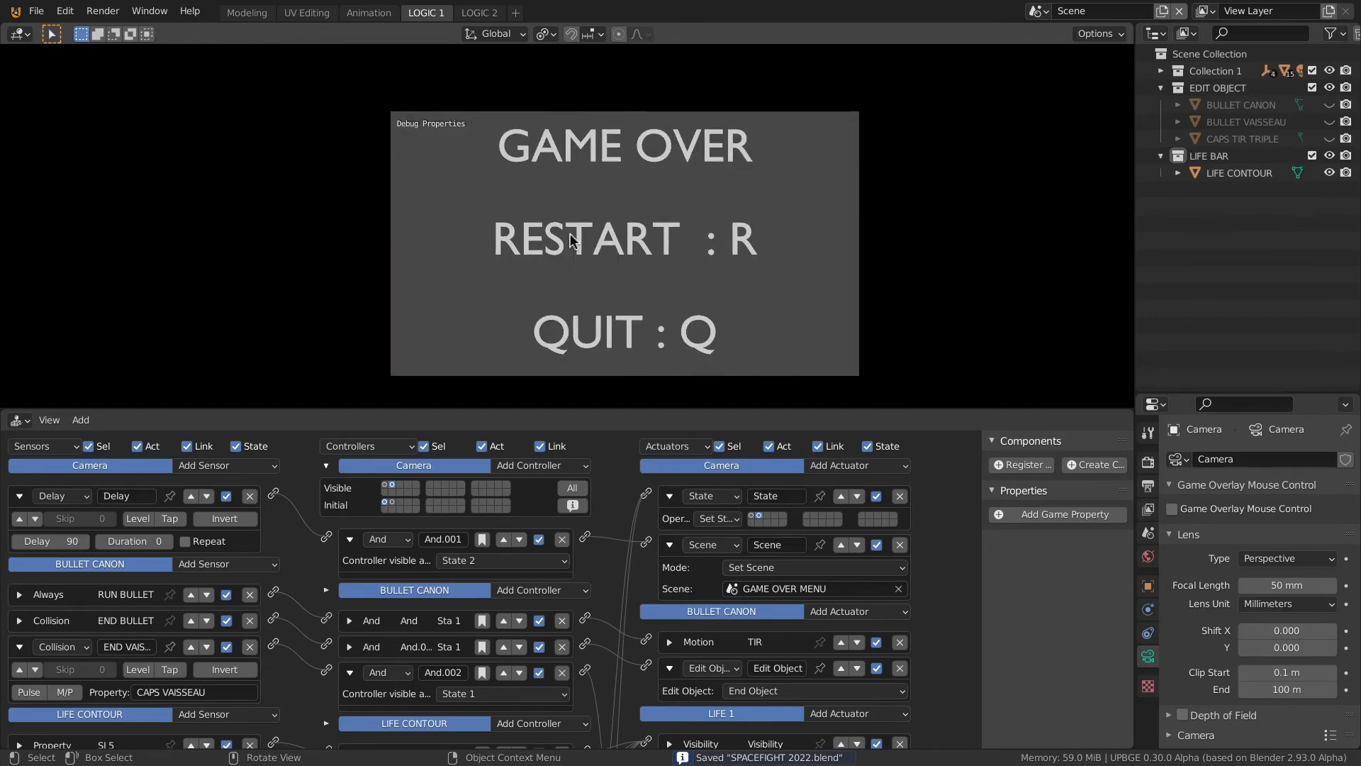
# Test restarting with R from the Game Over menu, fly the ship through the restarted level, and end the game
pyautogui.press('r')
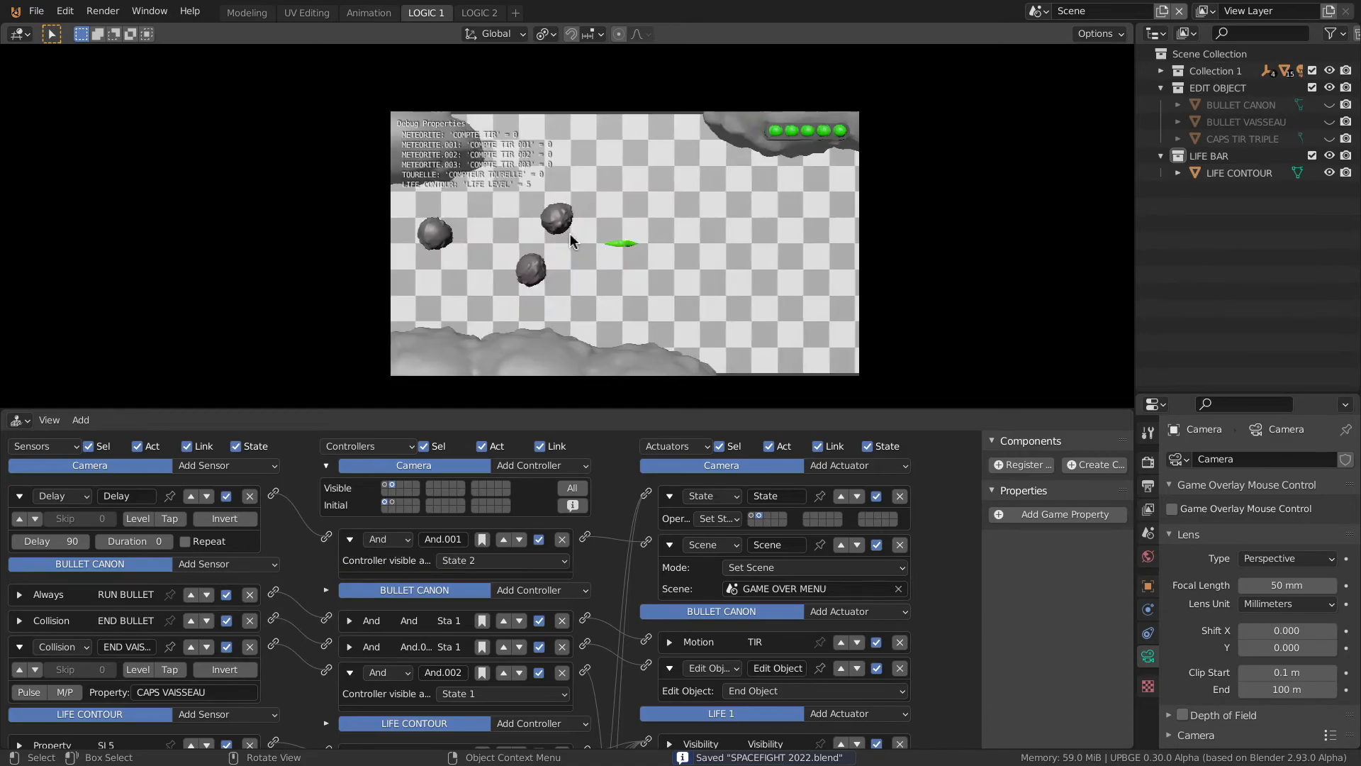
pyautogui.press('Left')
pyautogui.press('Down')
pyautogui.press('Up')
pyautogui.press('Right')
pyautogui.press('Down')
pyautogui.press('Left')
pyautogui.press('Up')
pyautogui.press('Right')
pyautogui.press('Left')
pyautogui.press('Up')
pyautogui.press('Left')
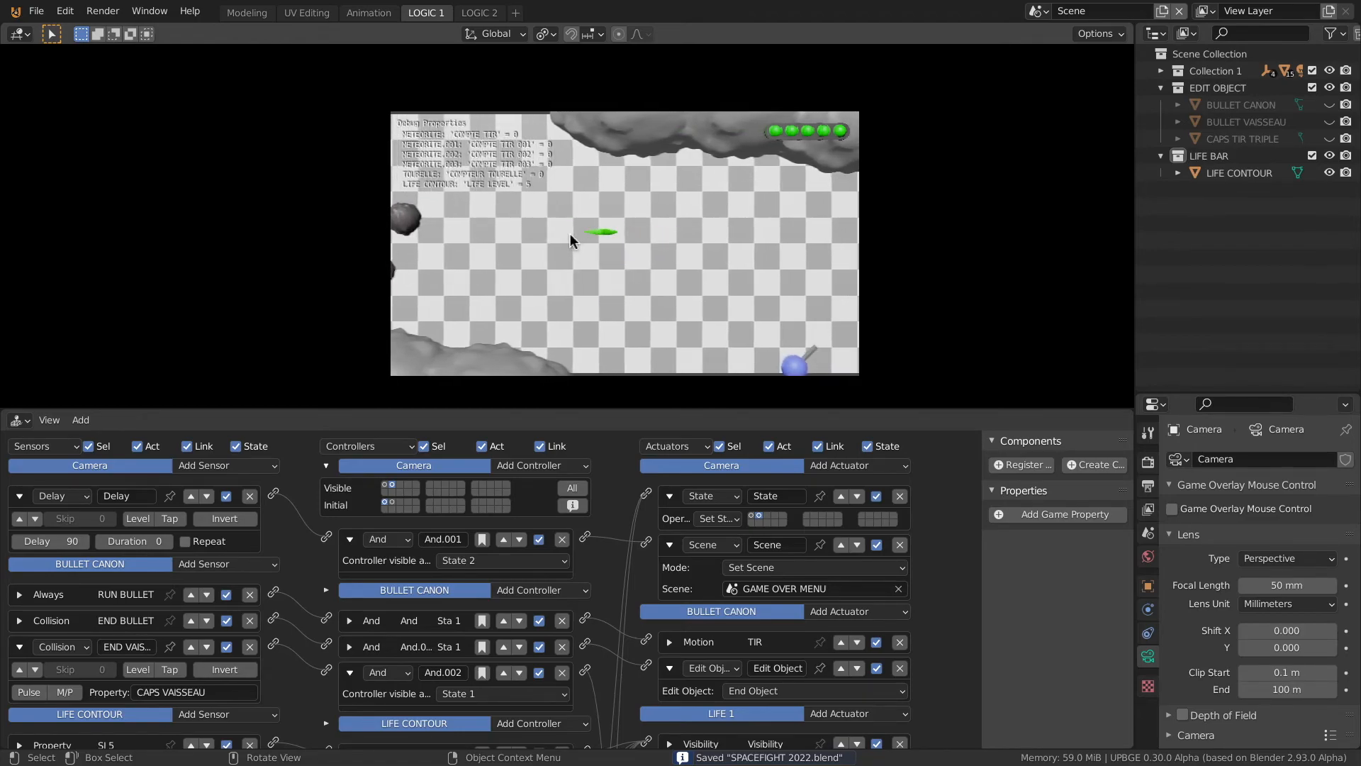
pyautogui.press('Down')
pyautogui.press('Up')
pyautogui.press('Right')
pyautogui.press('Down')
pyautogui.press('Left')
pyautogui.press('Up')
pyautogui.press('Down')
pyautogui.press('Left')
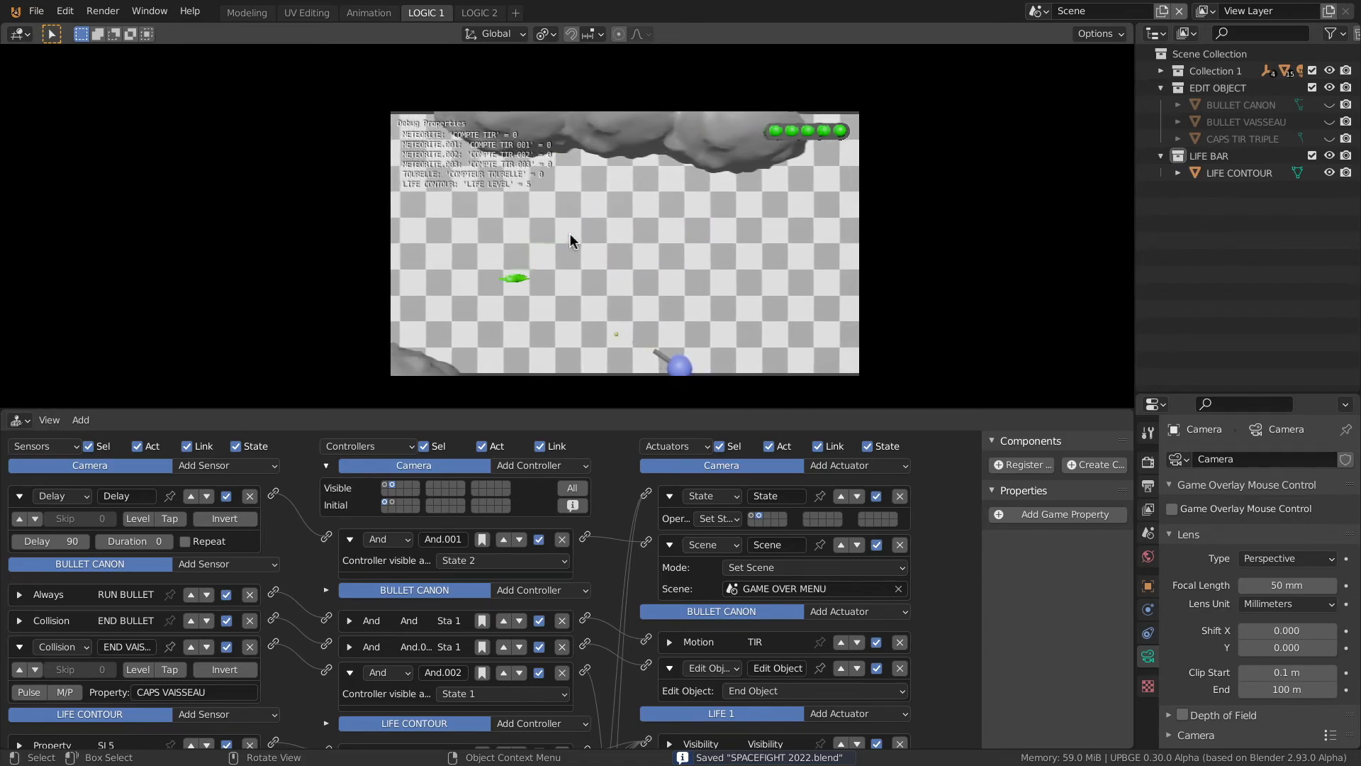
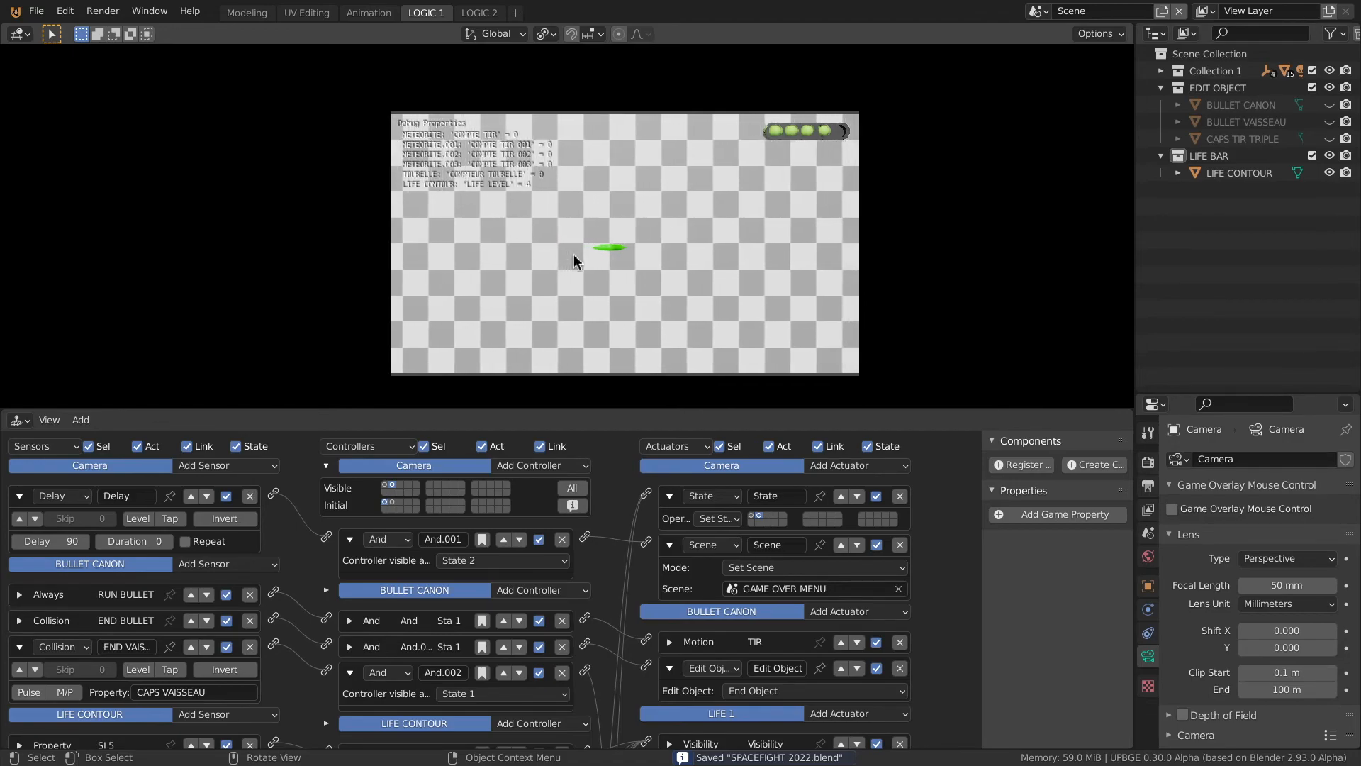
pyautogui.press('Escape')
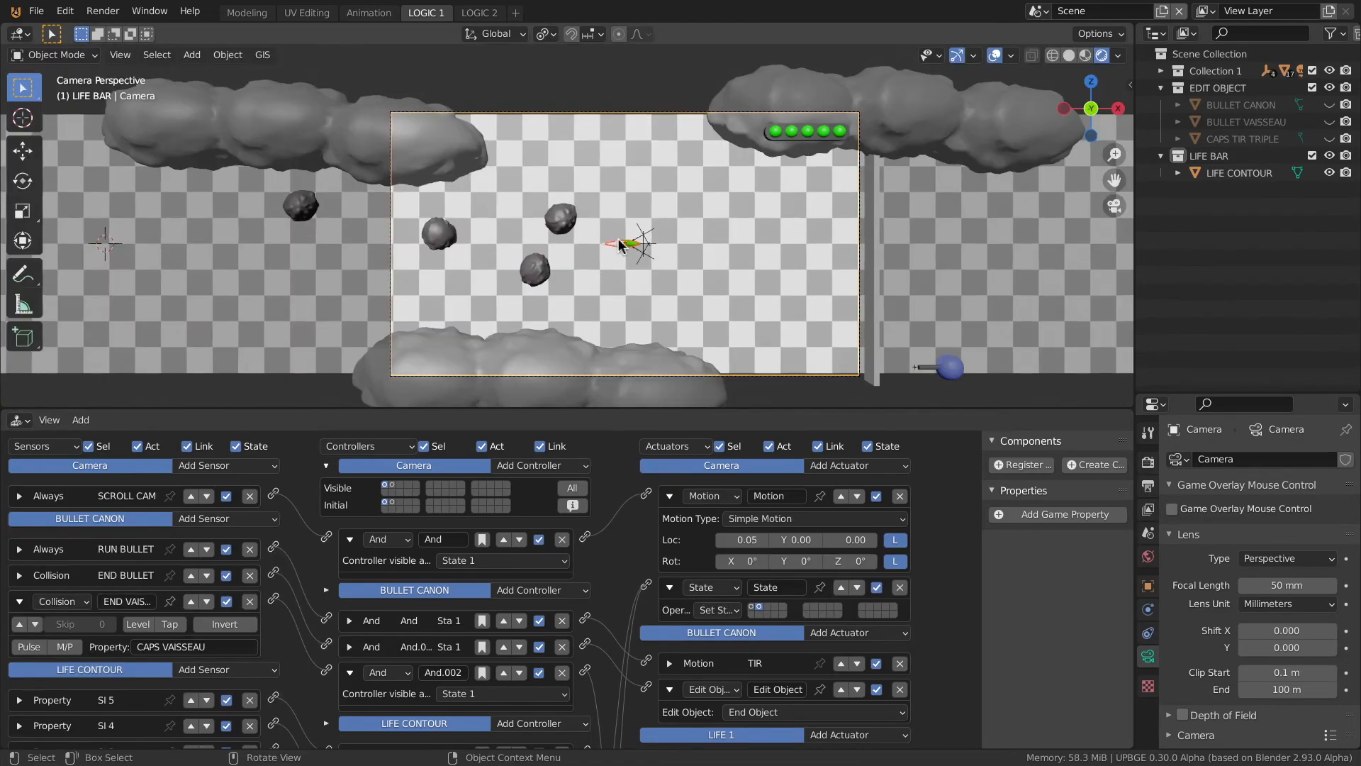
# Run the main scene until the Game Over menu and test quitting with Q
pyautogui.press('p')
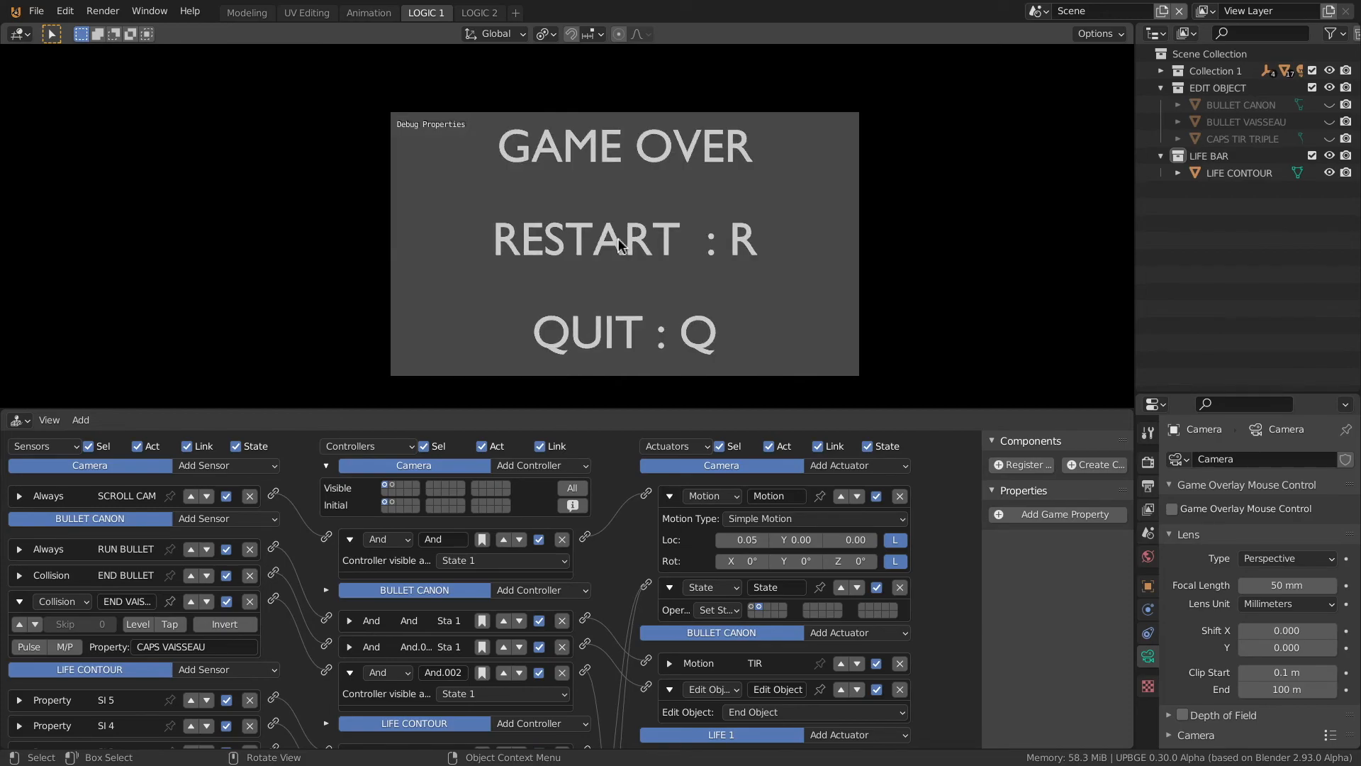
pyautogui.press('q')
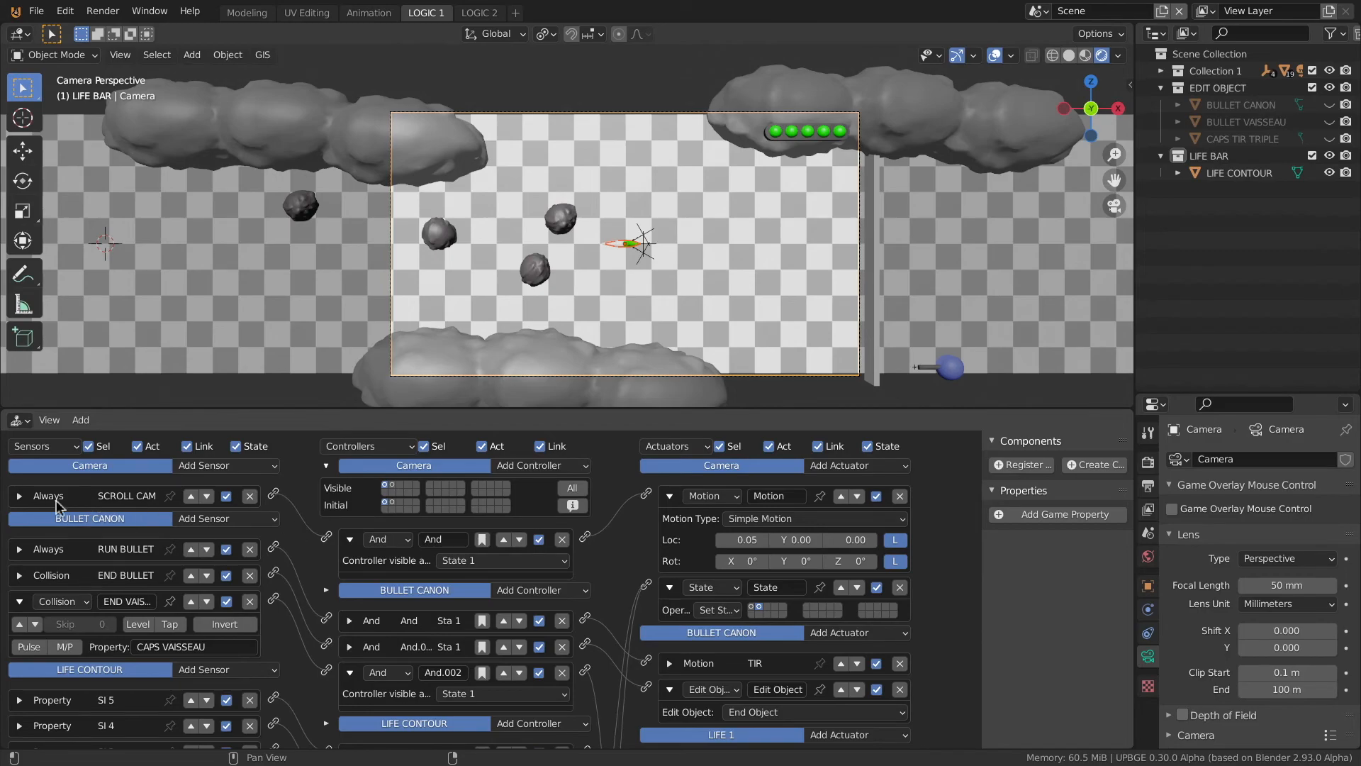
# Add an And controller in the Camera's State 2 and link the SCROLL CAM sensor through it to the Motion actuator, showing sensors and actuators of all states
pyautogui.click(393, 485)
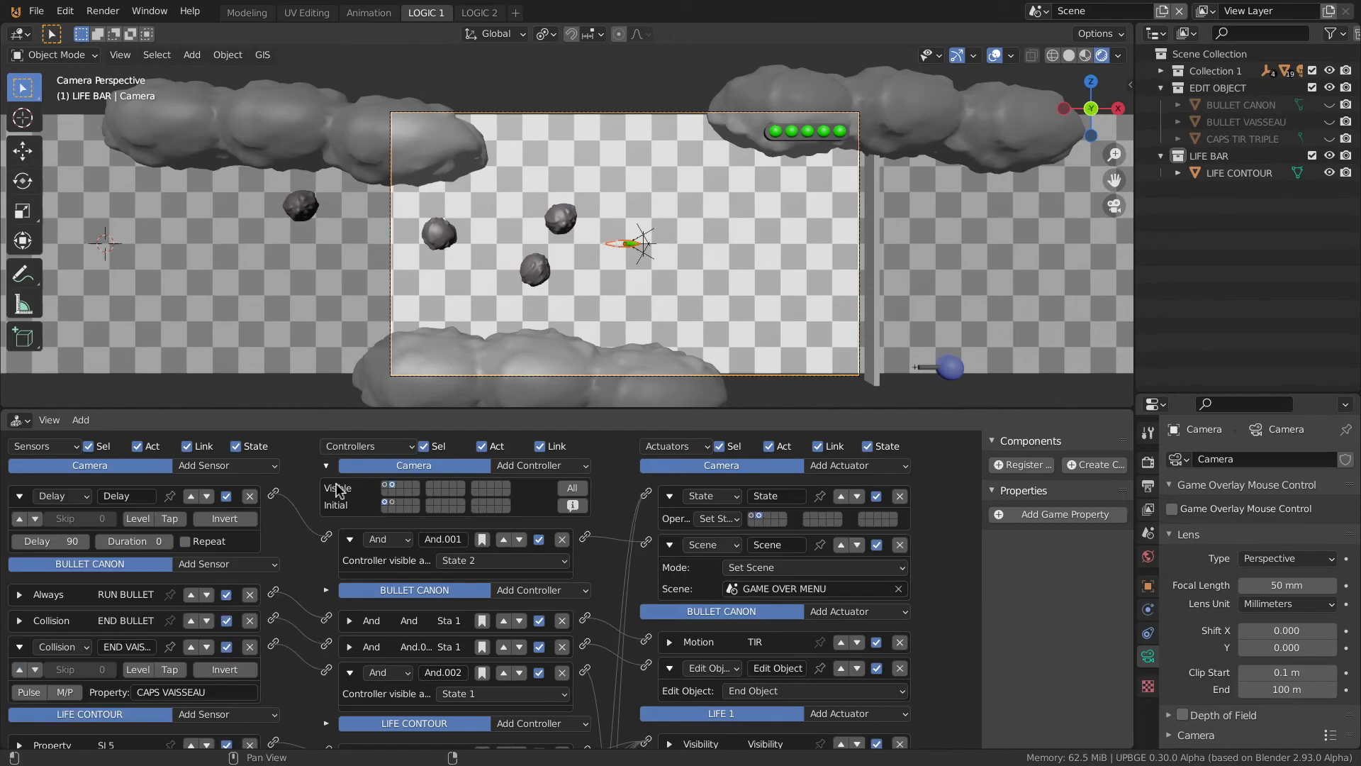
pyautogui.click(236, 446)
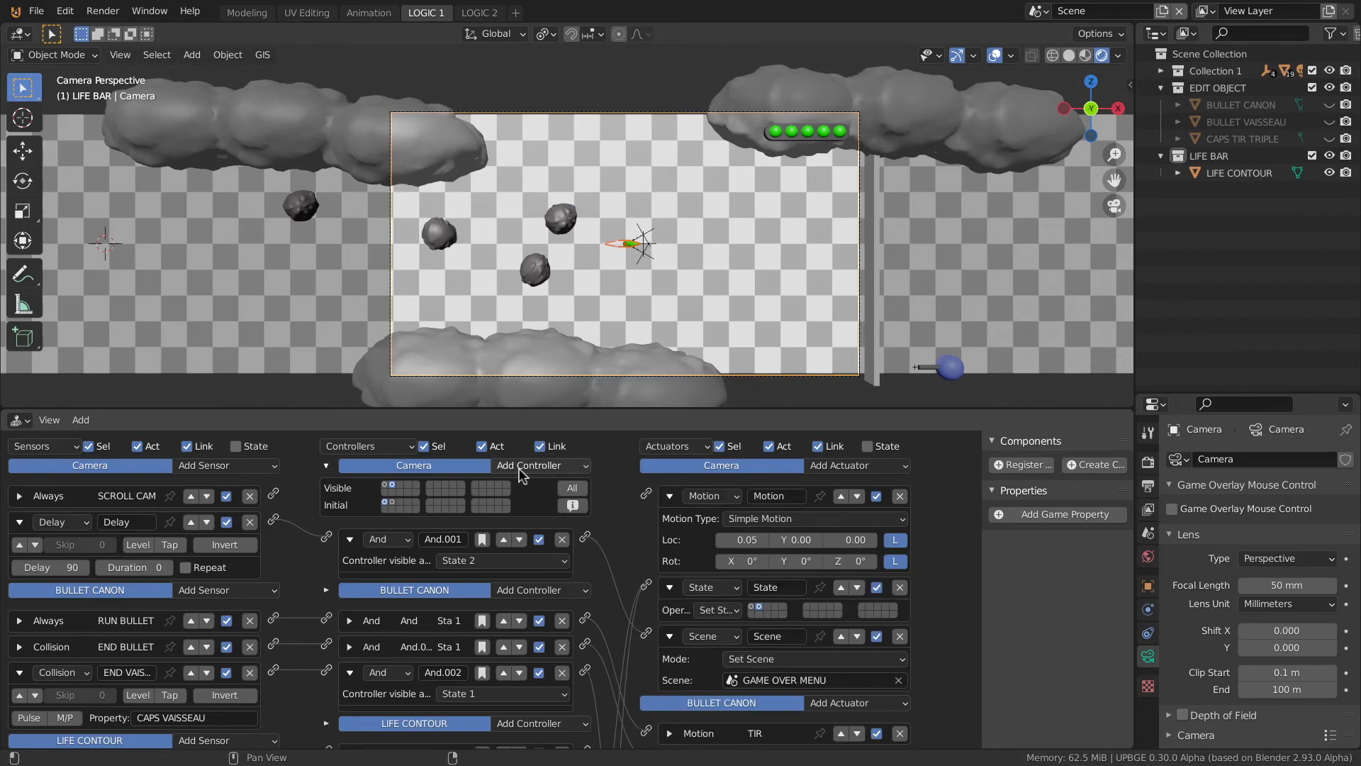
pyautogui.click(521, 469)
pyautogui.click(524, 485)
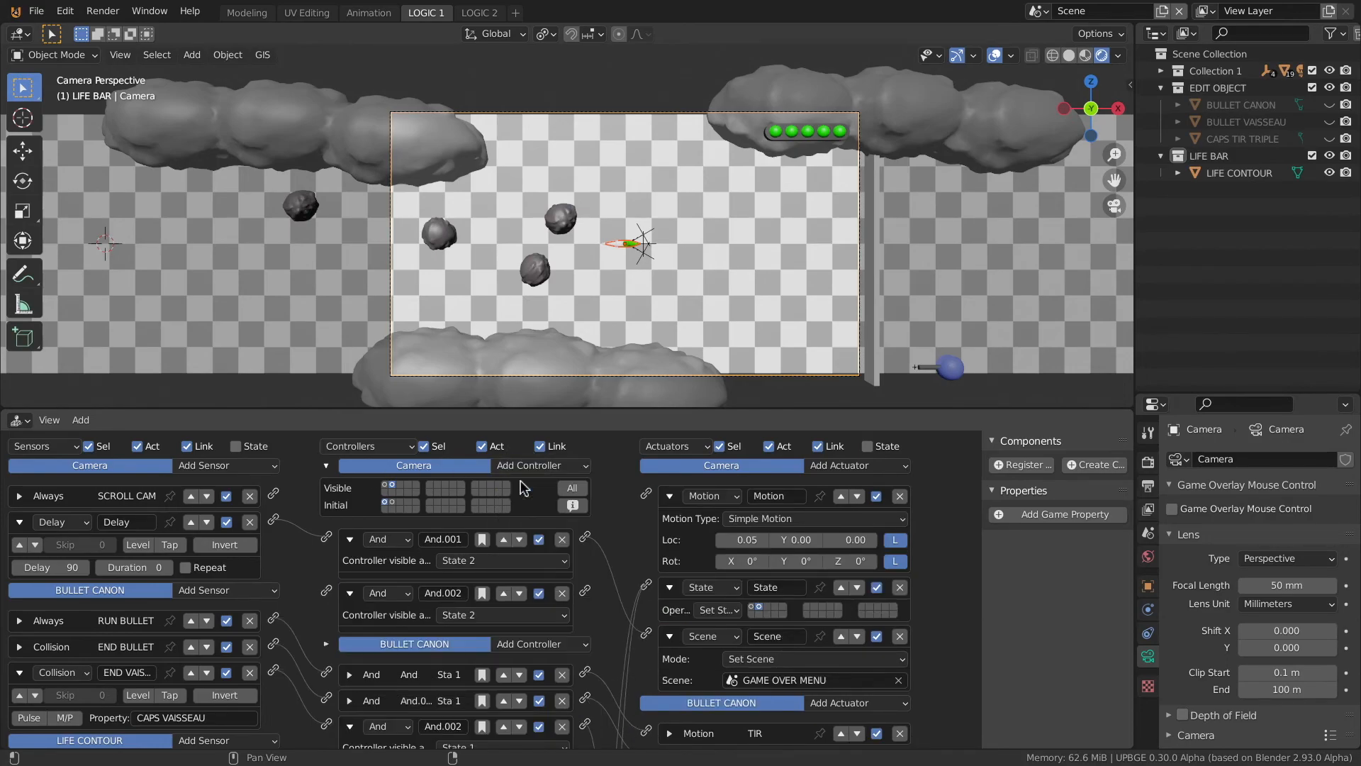
pyautogui.moveTo(275, 494); pyautogui.dragTo(330, 538)
pyautogui.moveTo(585, 536); pyautogui.dragTo(647, 496)
# Enlarge the viewport and run the game, crashing the ship to reach the Game Over menu and quitting with Q
pyautogui.moveTo(653, 409); pyautogui.dragTo(649, 487)
pyautogui.press('p')
pyautogui.press('Down')
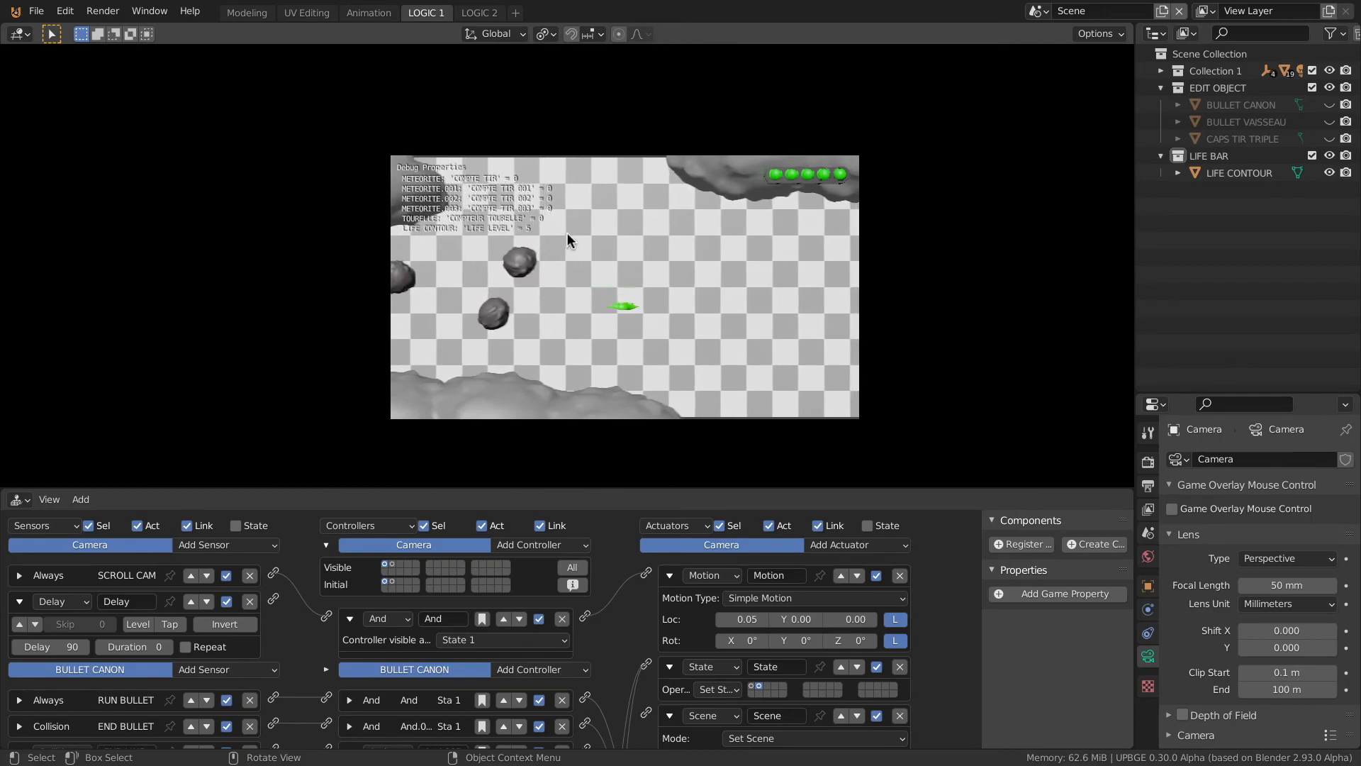
pyautogui.press('Up')
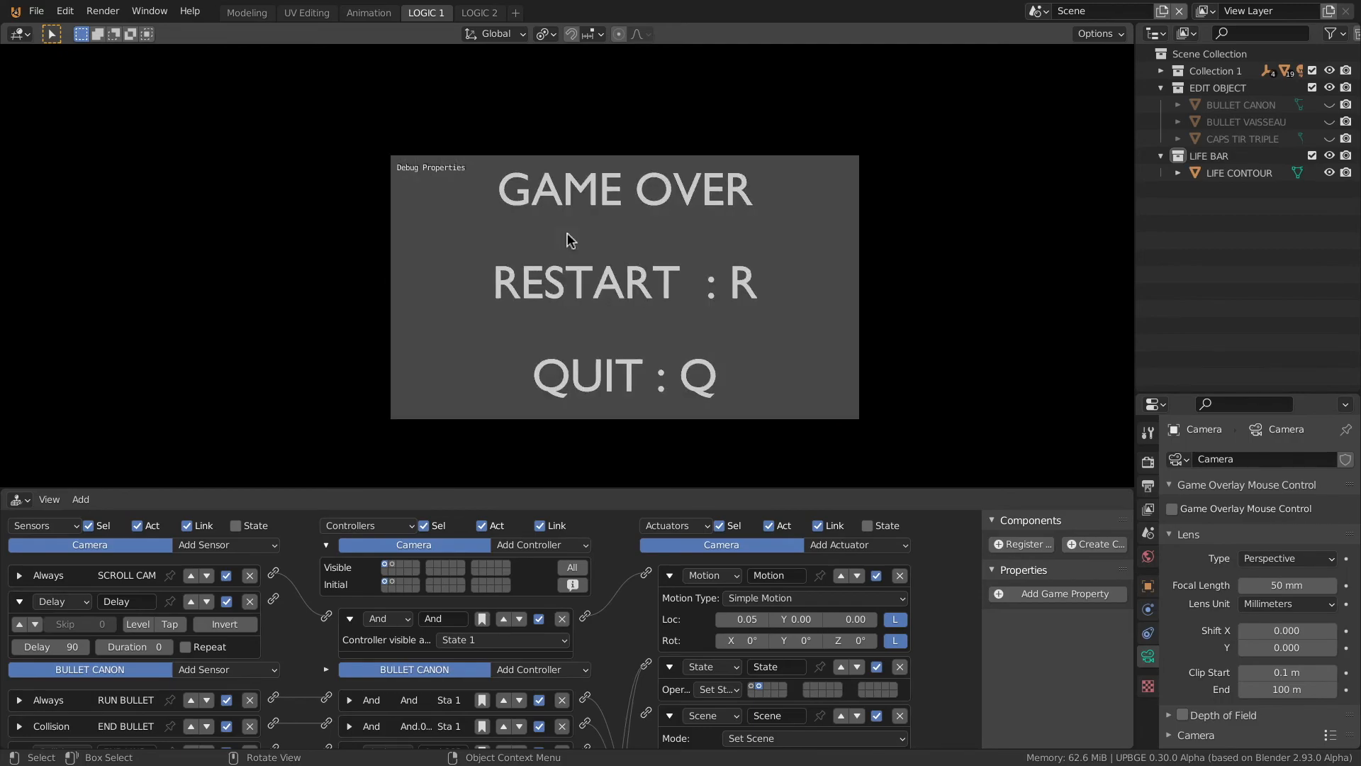
pyautogui.press('q')
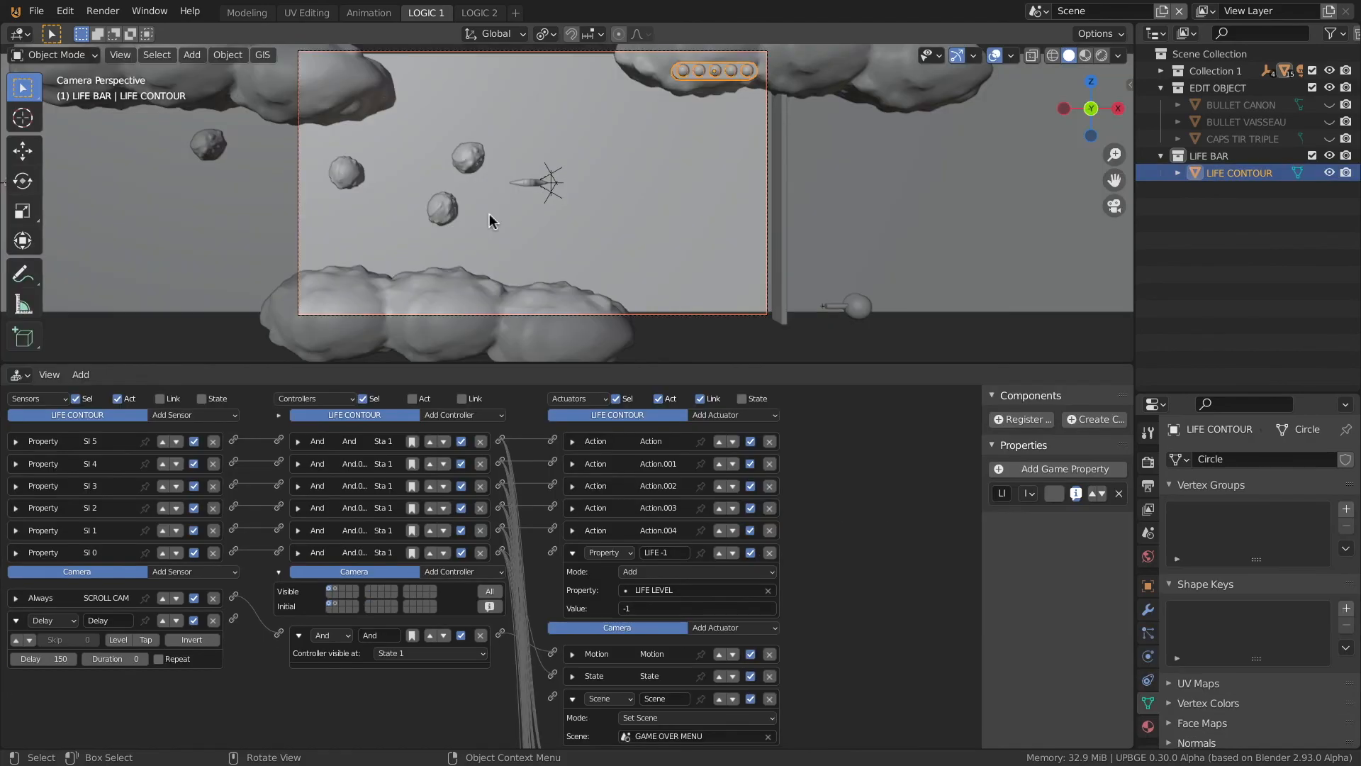
# Display the viewport in rendered shading and select the LIFE CONTOUR life bar together with the VAISSEAU ship
pyautogui.keyDown('shift'); pyautogui.moveTo(524, 150); pyautogui.dragTo(527, 183, button='middle'); pyautogui.keyUp('shift')
pyautogui.scroll(2, 672, 165)
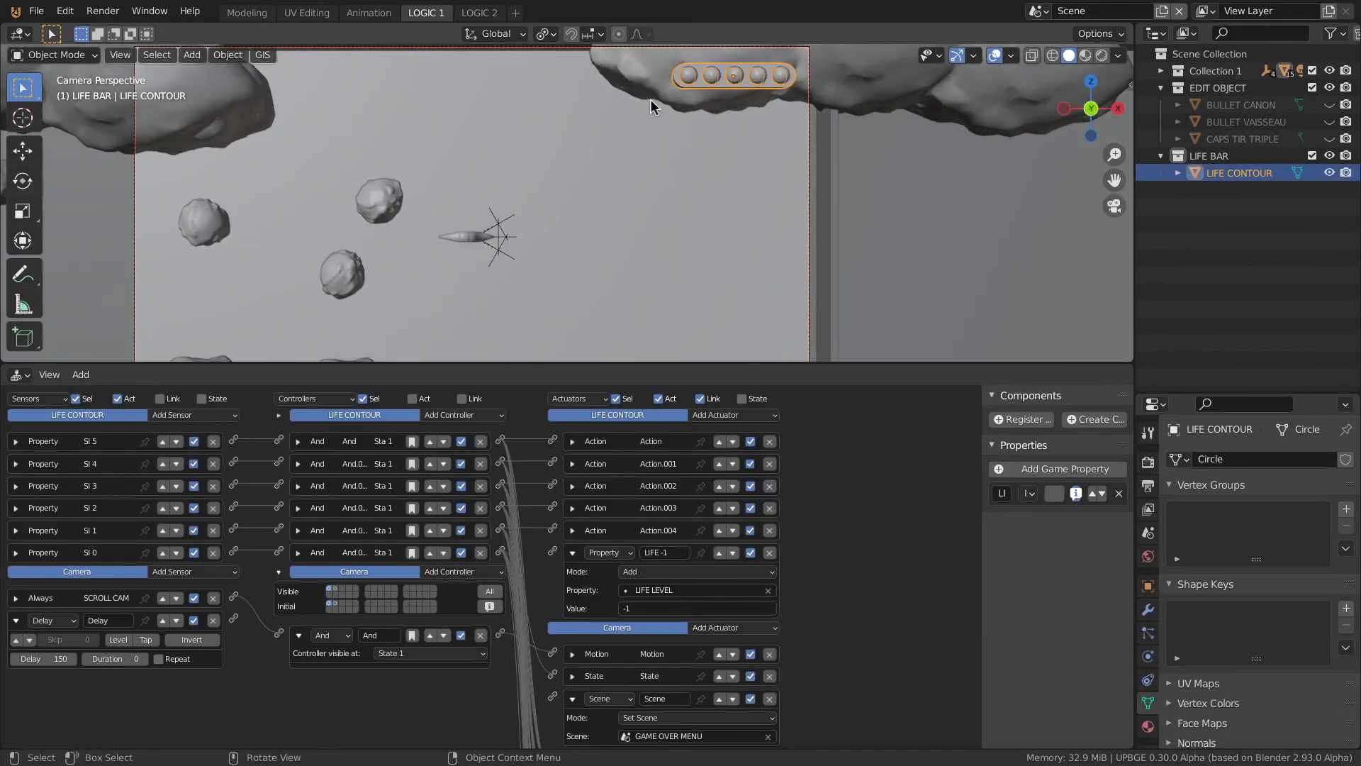
pyautogui.press('z')
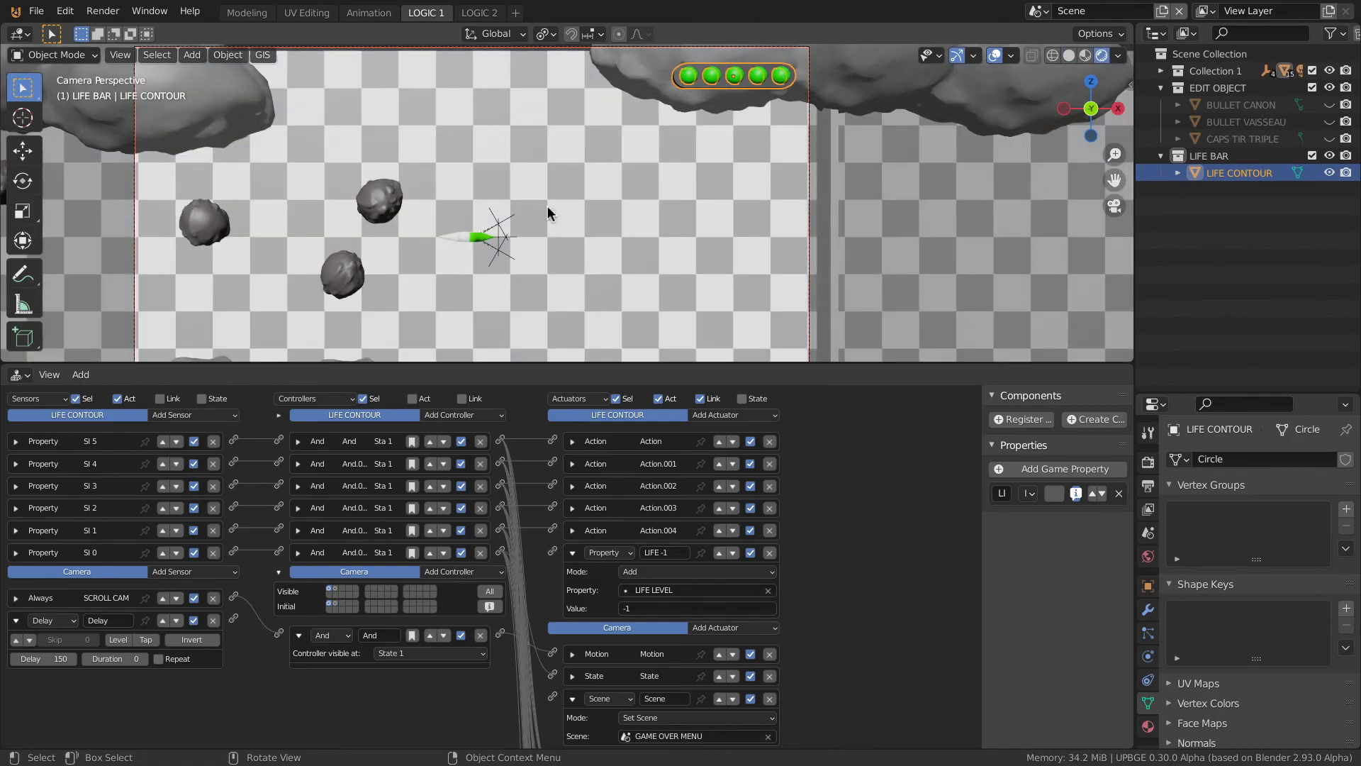
pyautogui.click(481, 238)
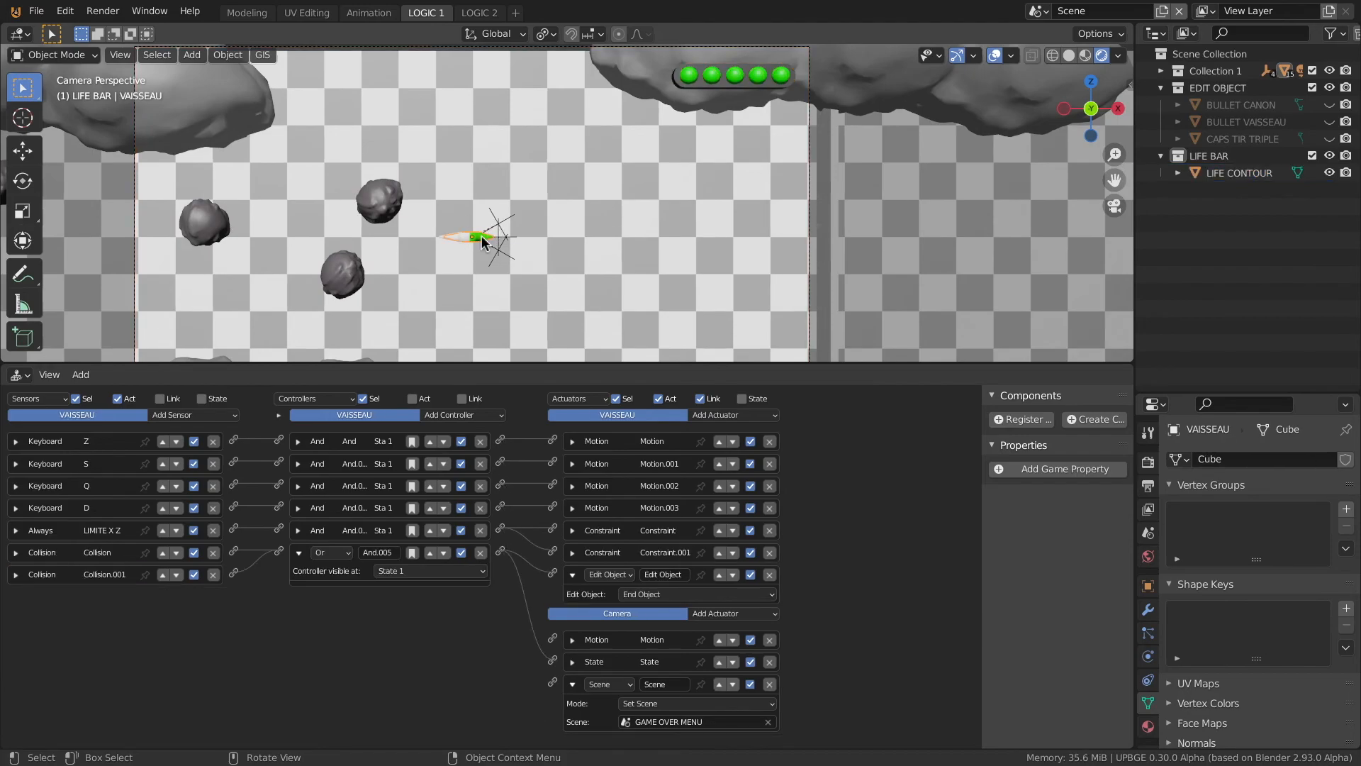
pyautogui.click(704, 87)
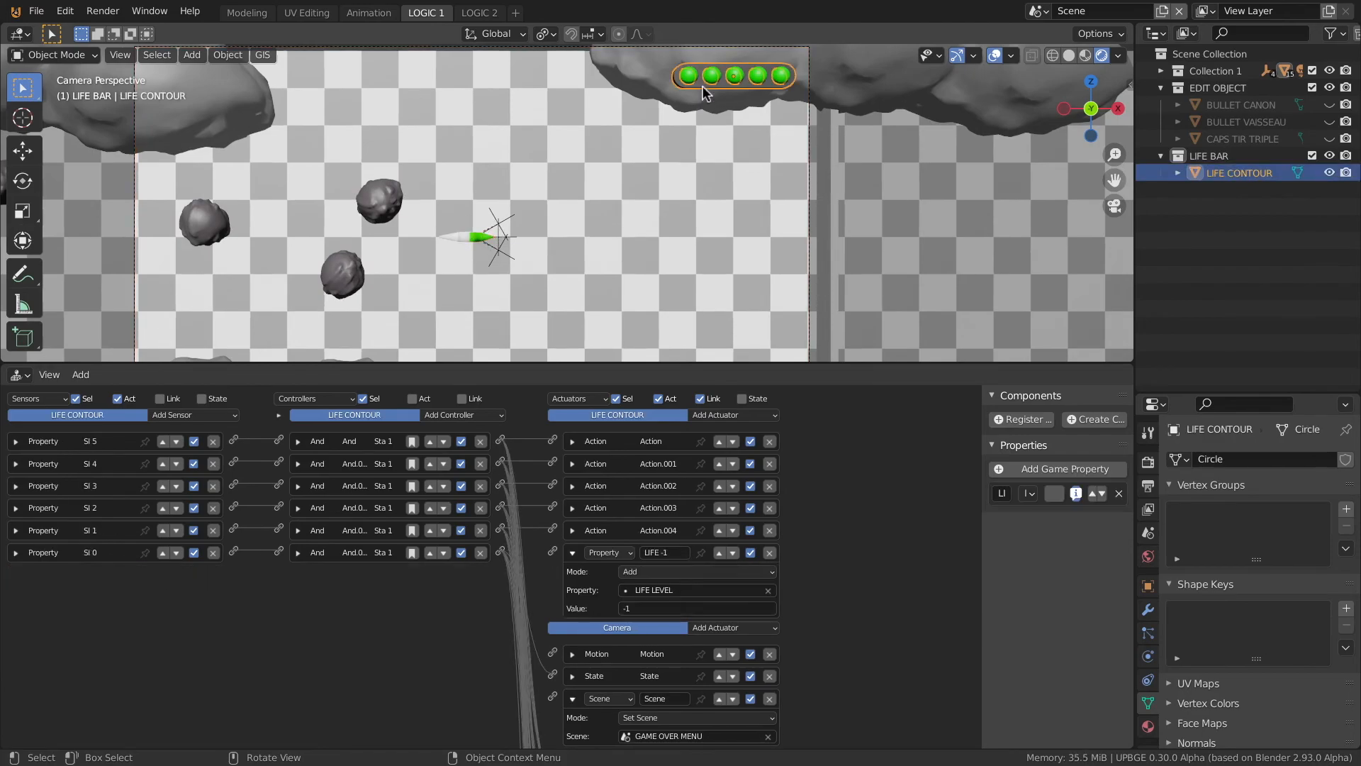
pyautogui.click(481, 241)
pyautogui.click(703, 90)
pyautogui.keyDown('shift'); pyautogui.click(487, 241); pyautogui.keyUp('shift')
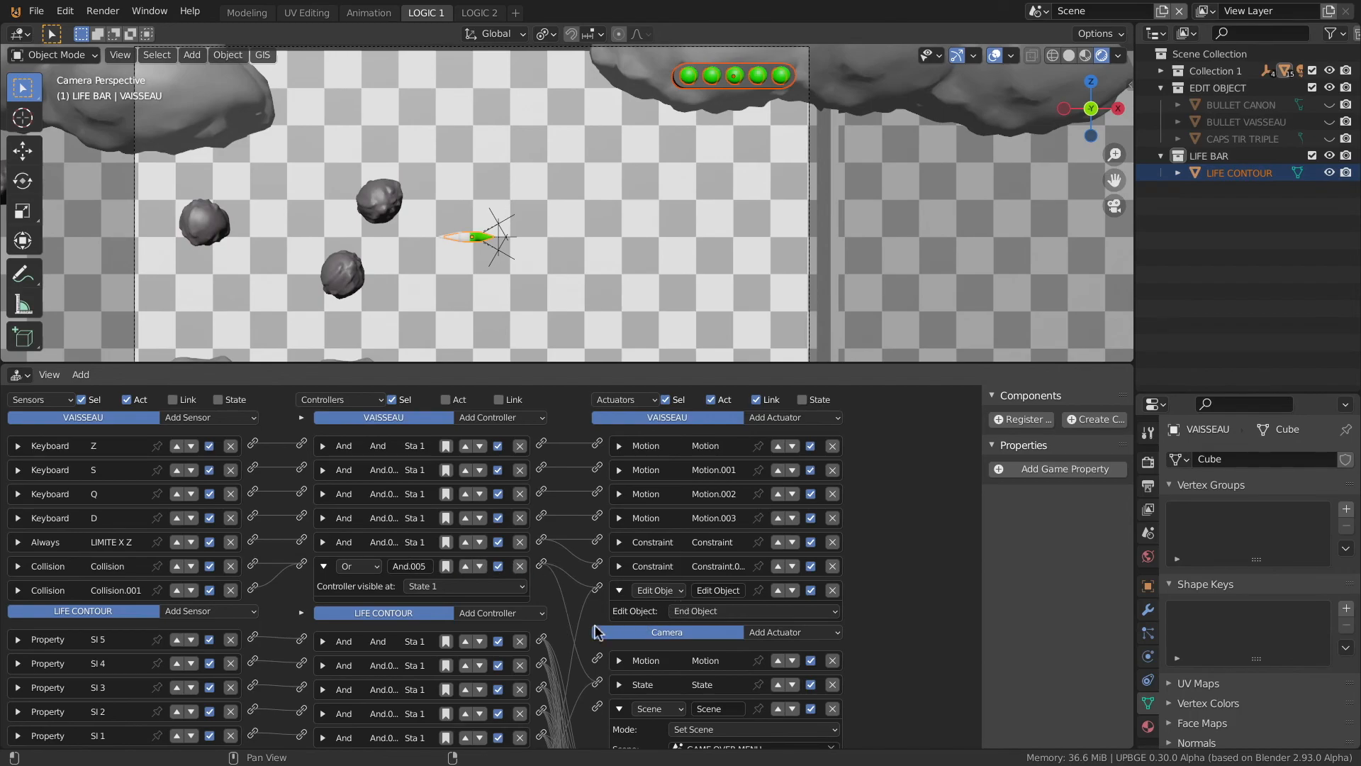
# Check the Camera's State actuator settings and hide linked actuators from the actuator list
pyautogui.scroll(-3, 600, 678)
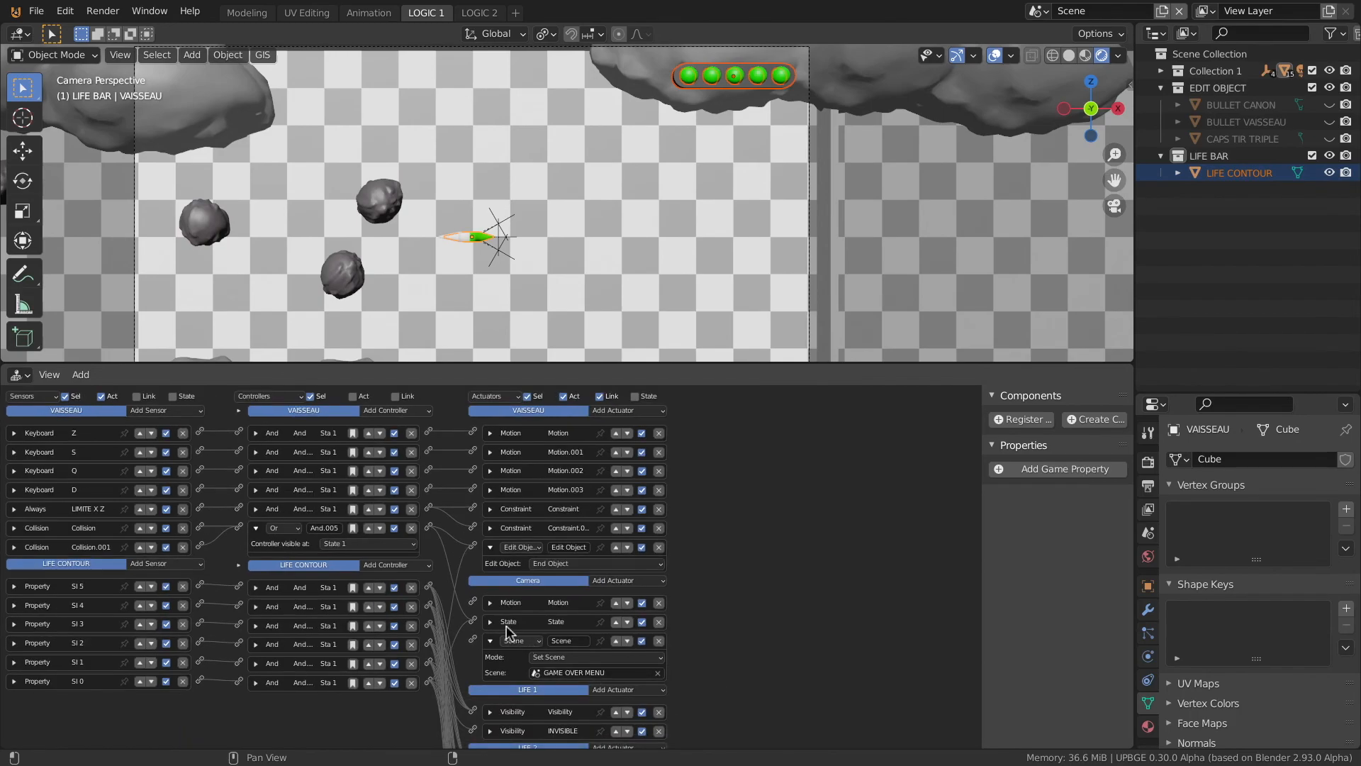
pyautogui.click(490, 621)
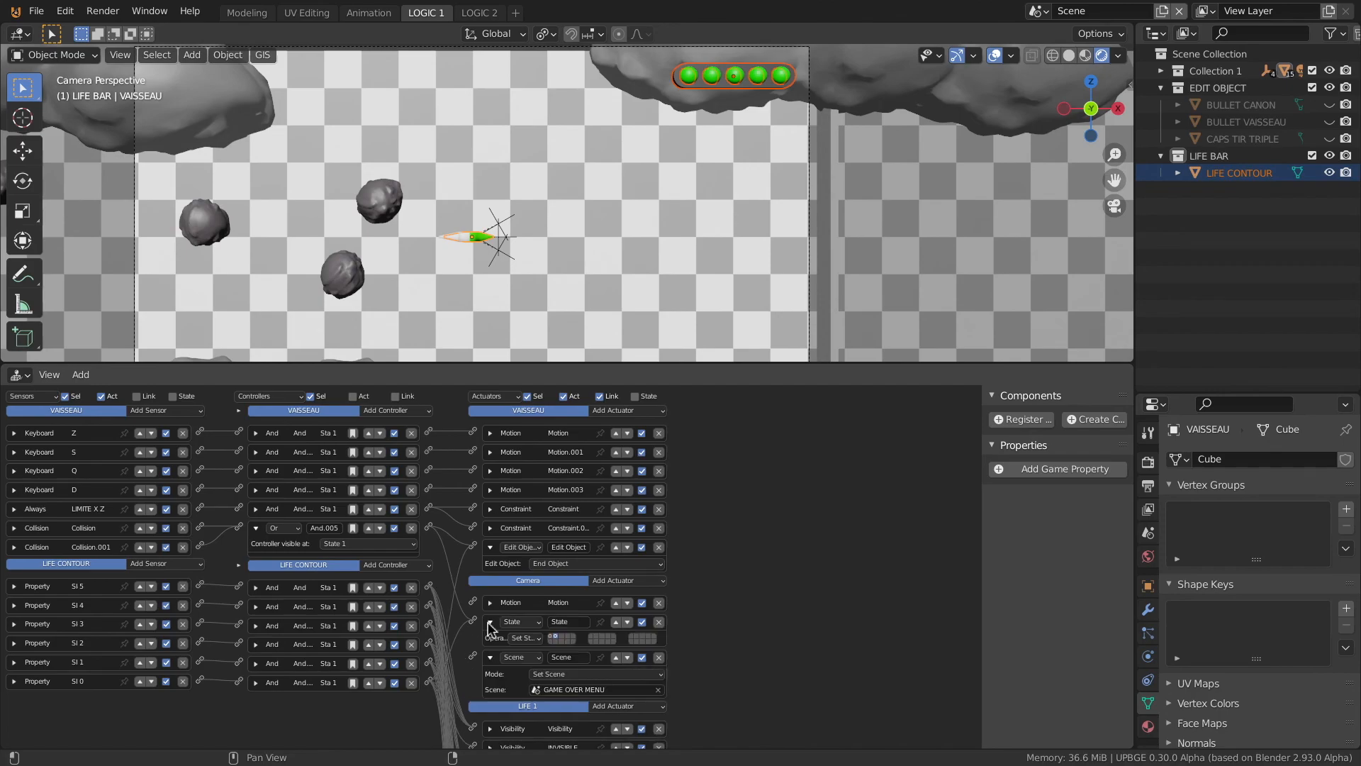
pyautogui.click(488, 622)
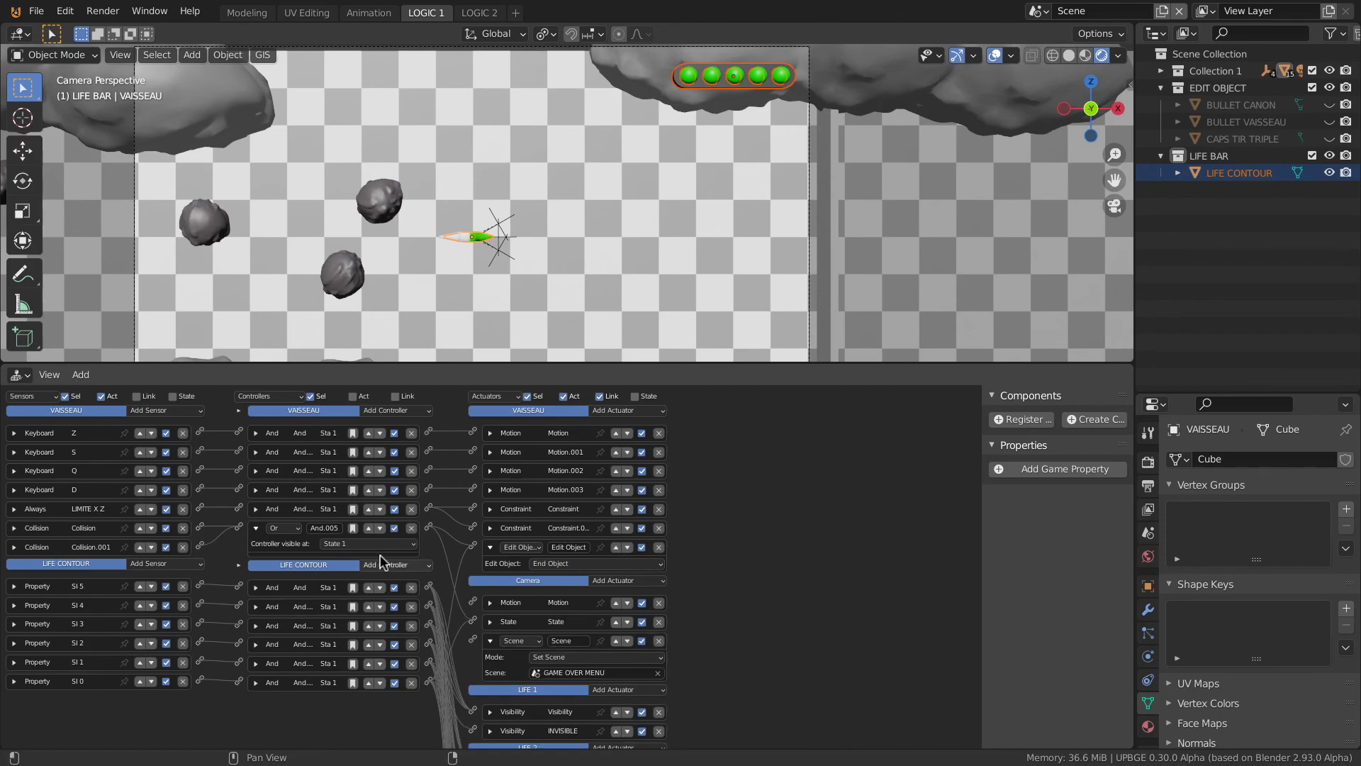
pyautogui.moveTo(400, 364); pyautogui.dragTo(404, 375)
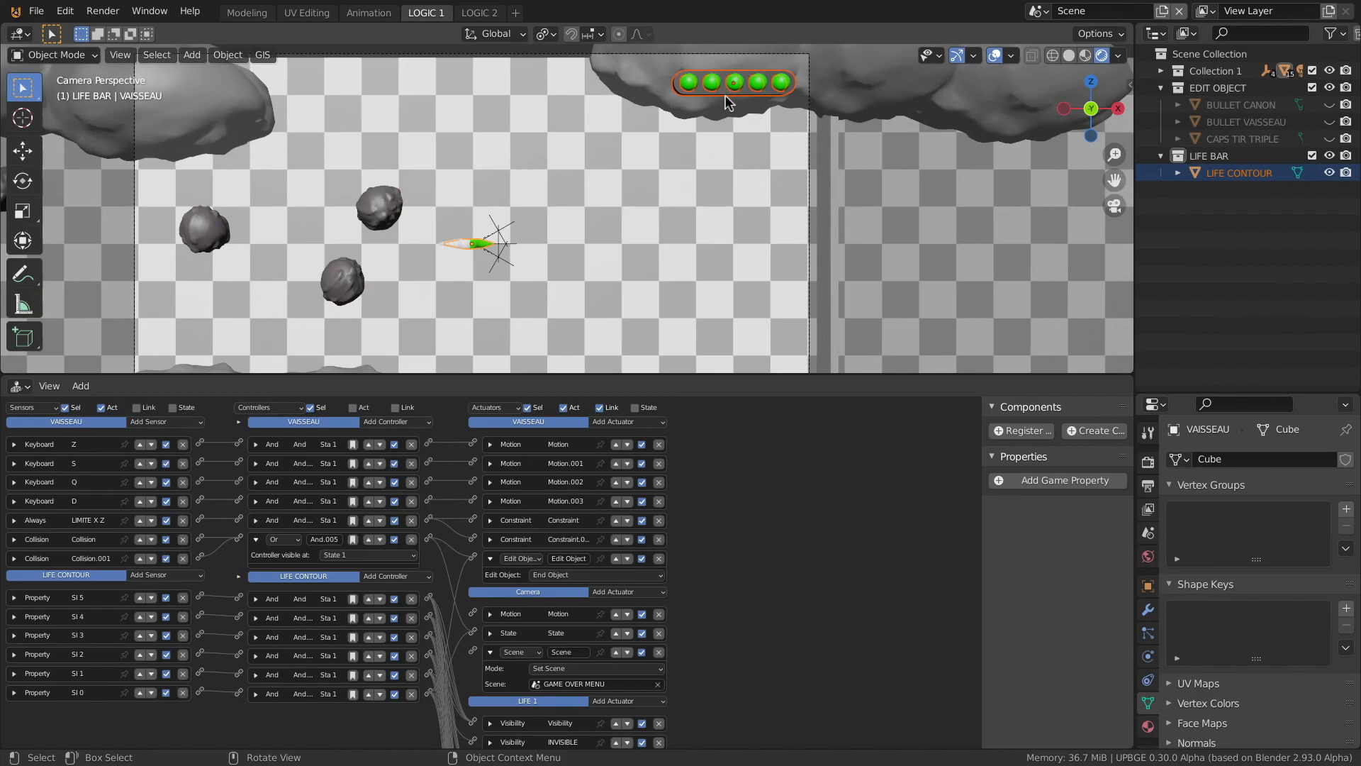
pyautogui.click(599, 408)
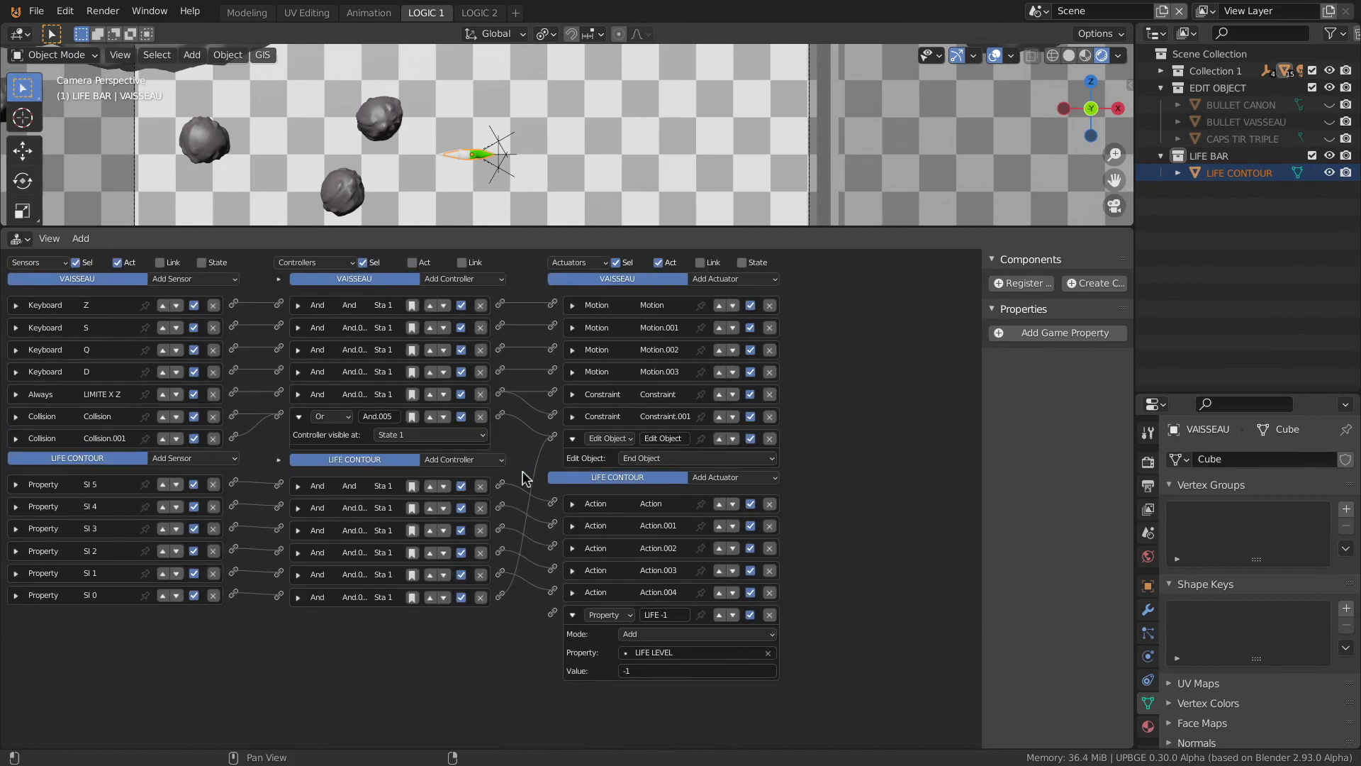
# Add a Property actuator to LIFE CONTOUR that assigns the value 0 to LIFE LEVEL
pyautogui.click(740, 479)
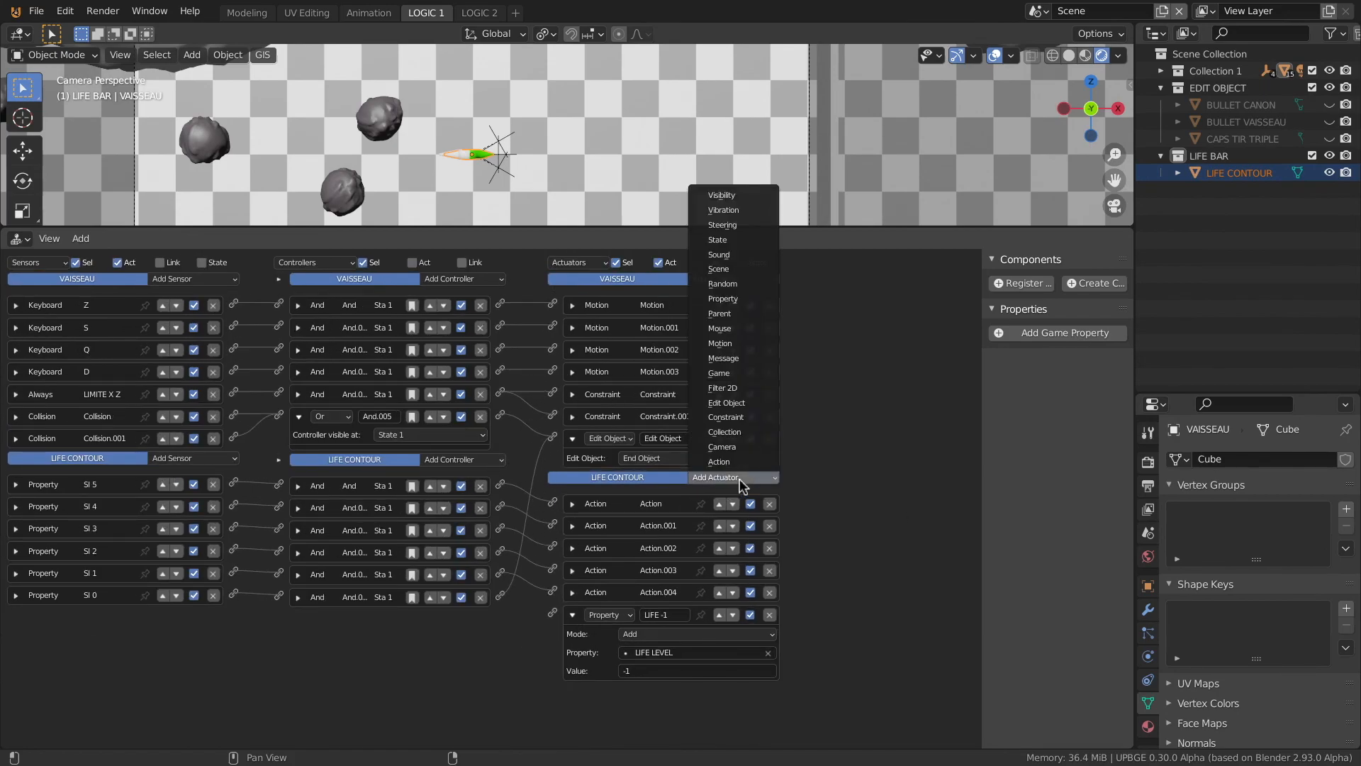
pyautogui.click(730, 300)
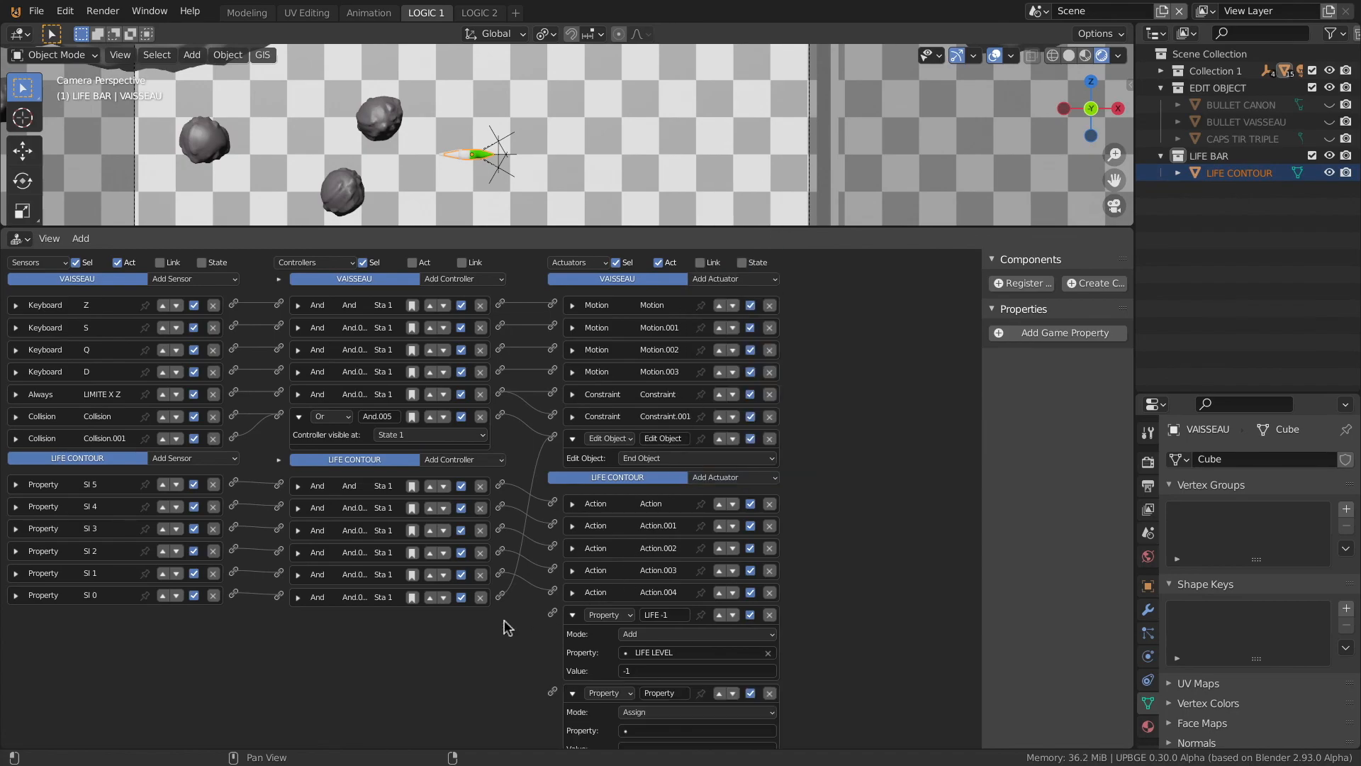
pyautogui.scroll(-1, 500, 641)
pyautogui.click(638, 706)
pyautogui.click(645, 566)
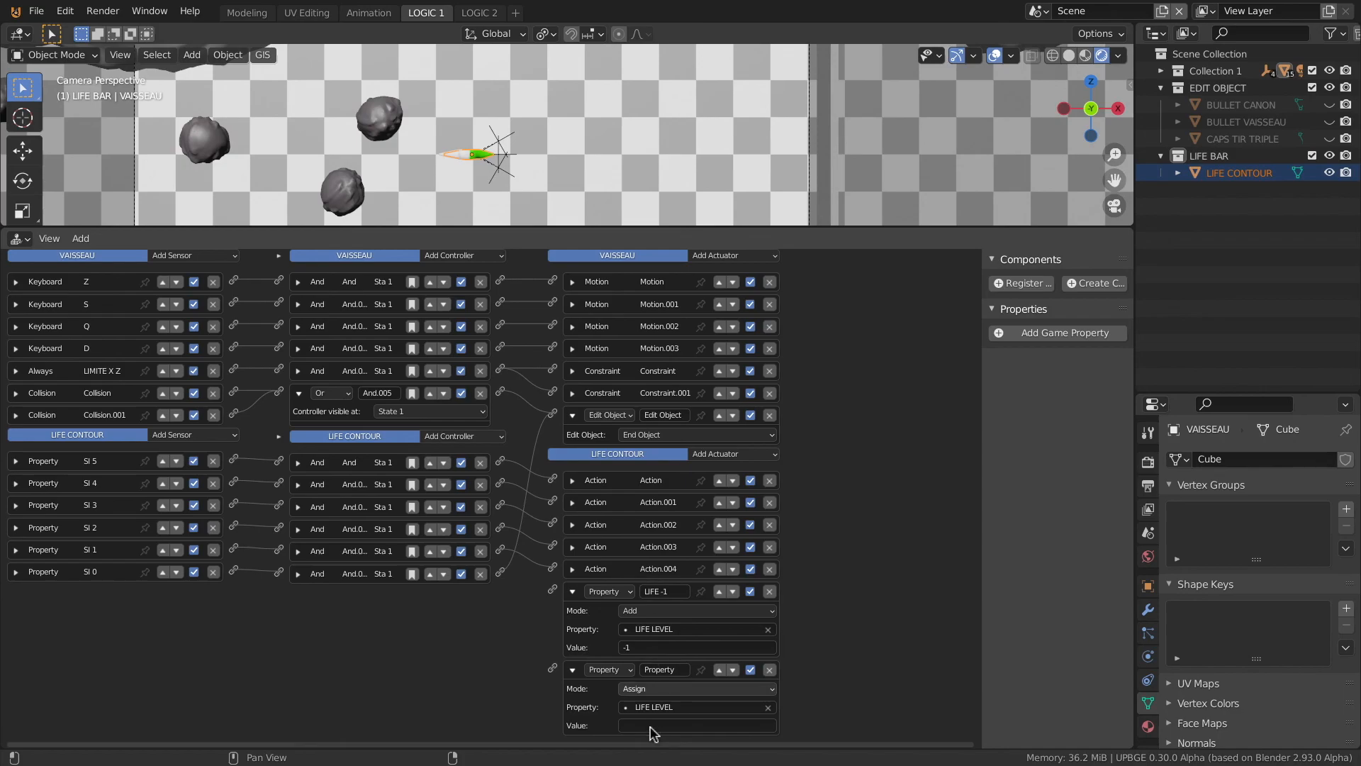
pyautogui.click(643, 725)
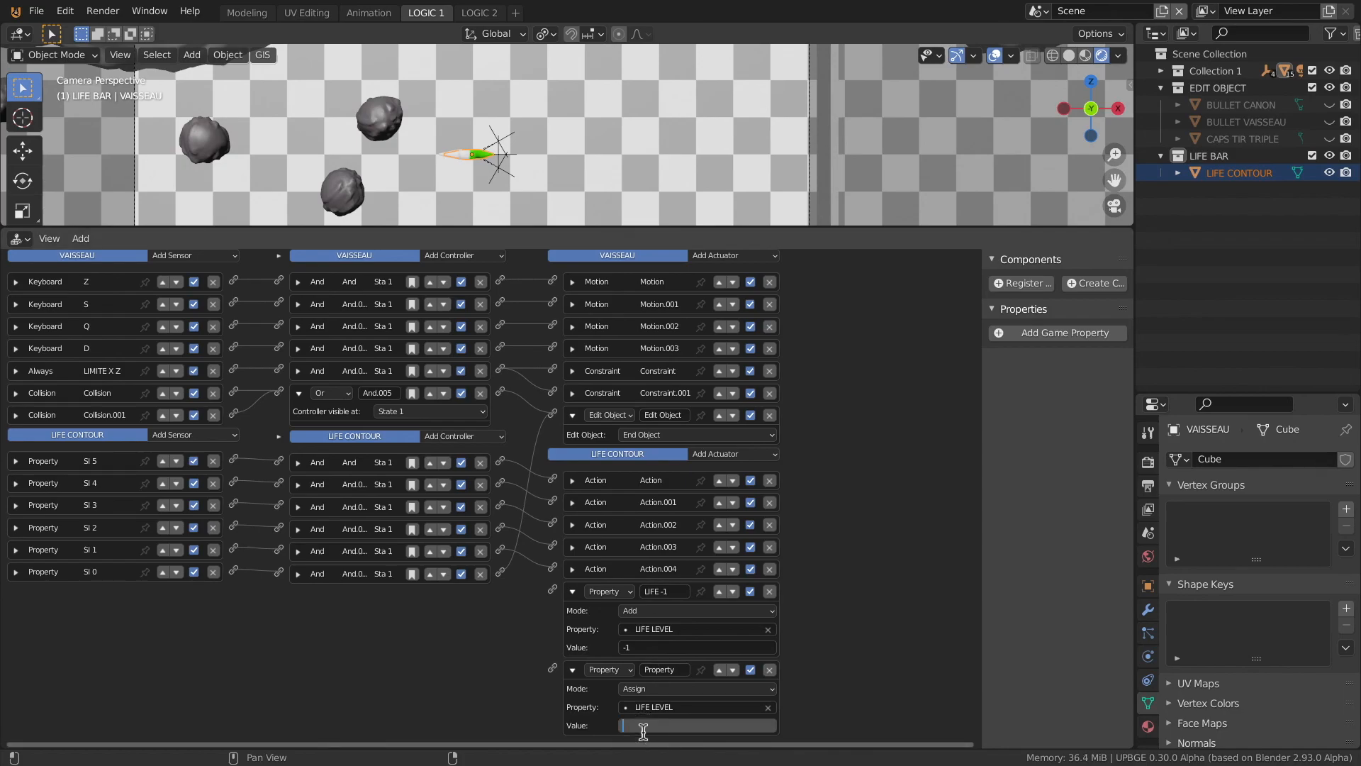
pyautogui.press('Return')
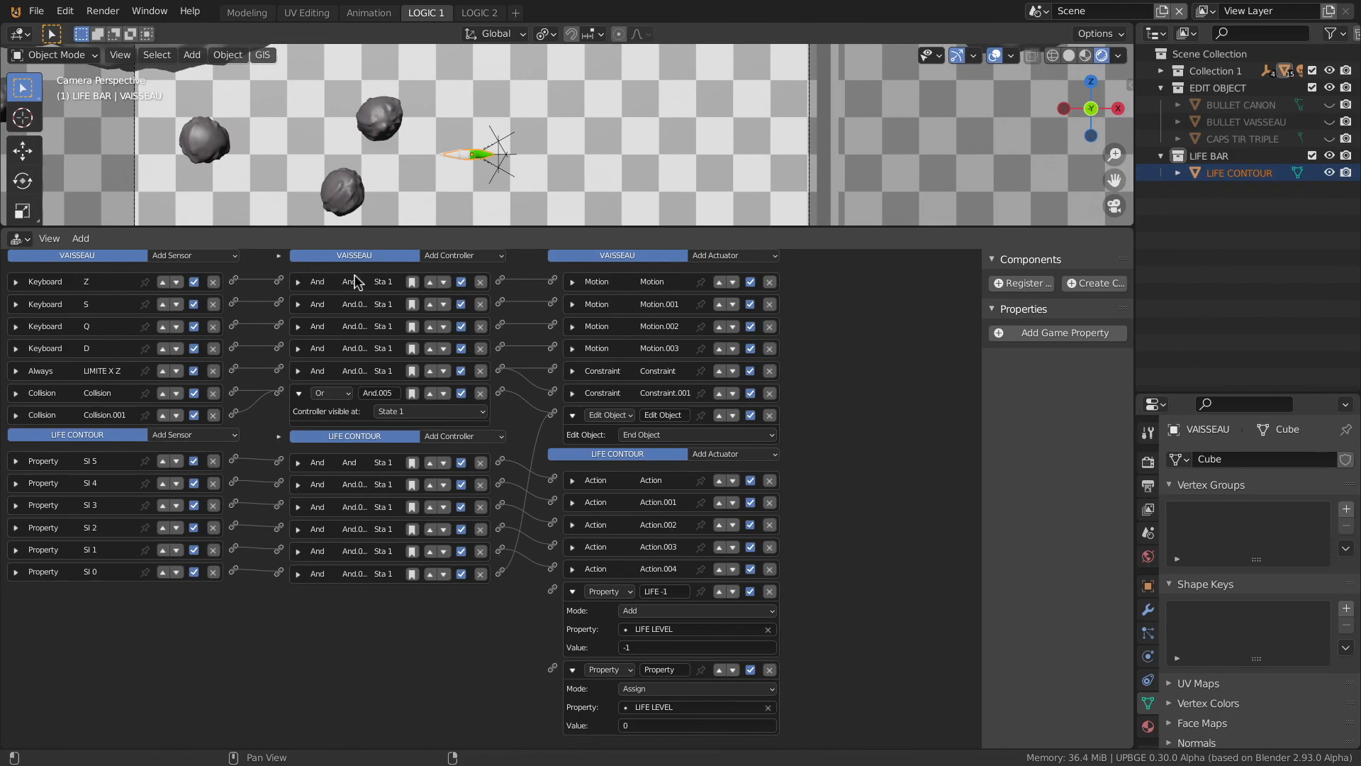
# Link VAISSEAU's Or controller to the new LIFE LEVEL Property actuator and save the file
pyautogui.press('F1')
pyautogui.moveTo(501, 391); pyautogui.dragTo(554, 670)
pyautogui.hotkey('ctrl', 's')
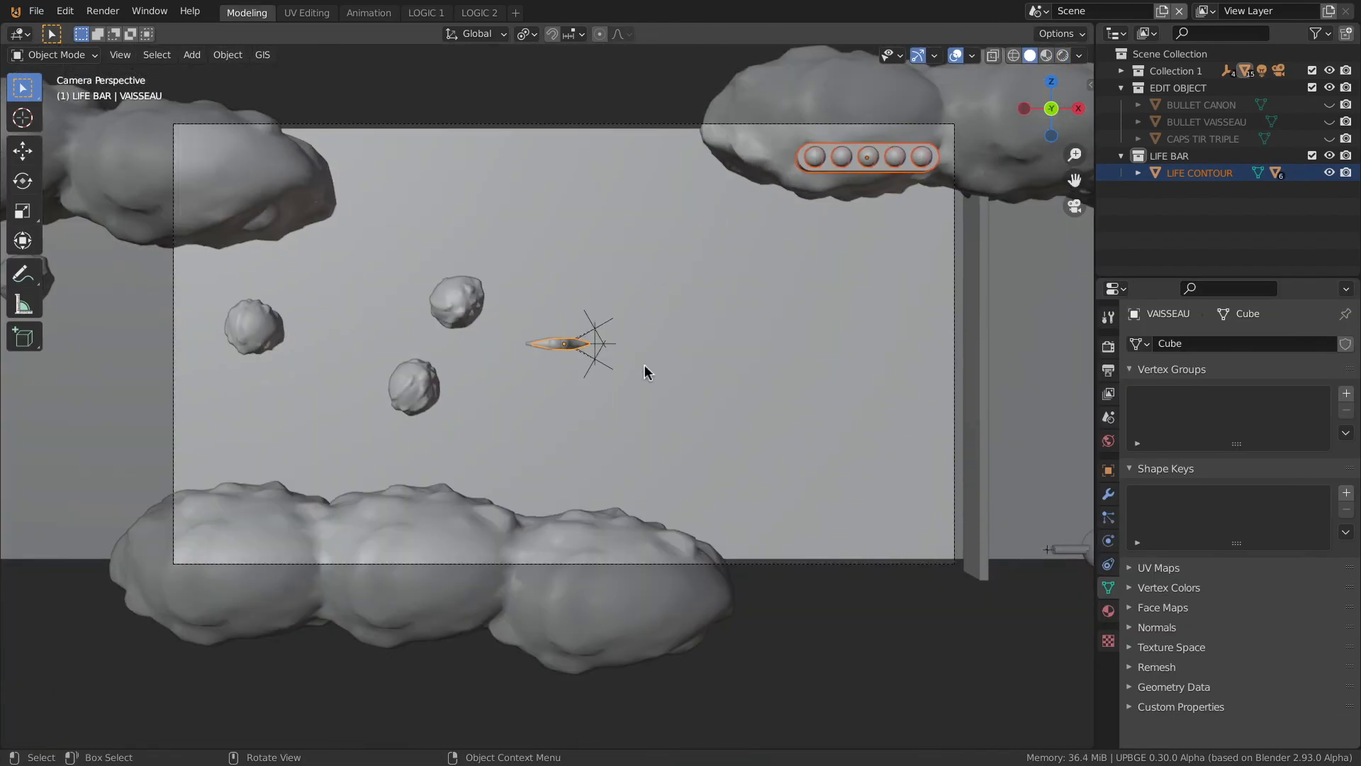
# Run the game from the Modeling workspace, crash the ship, and test restarting with R and quitting with Q
pyautogui.press('p')
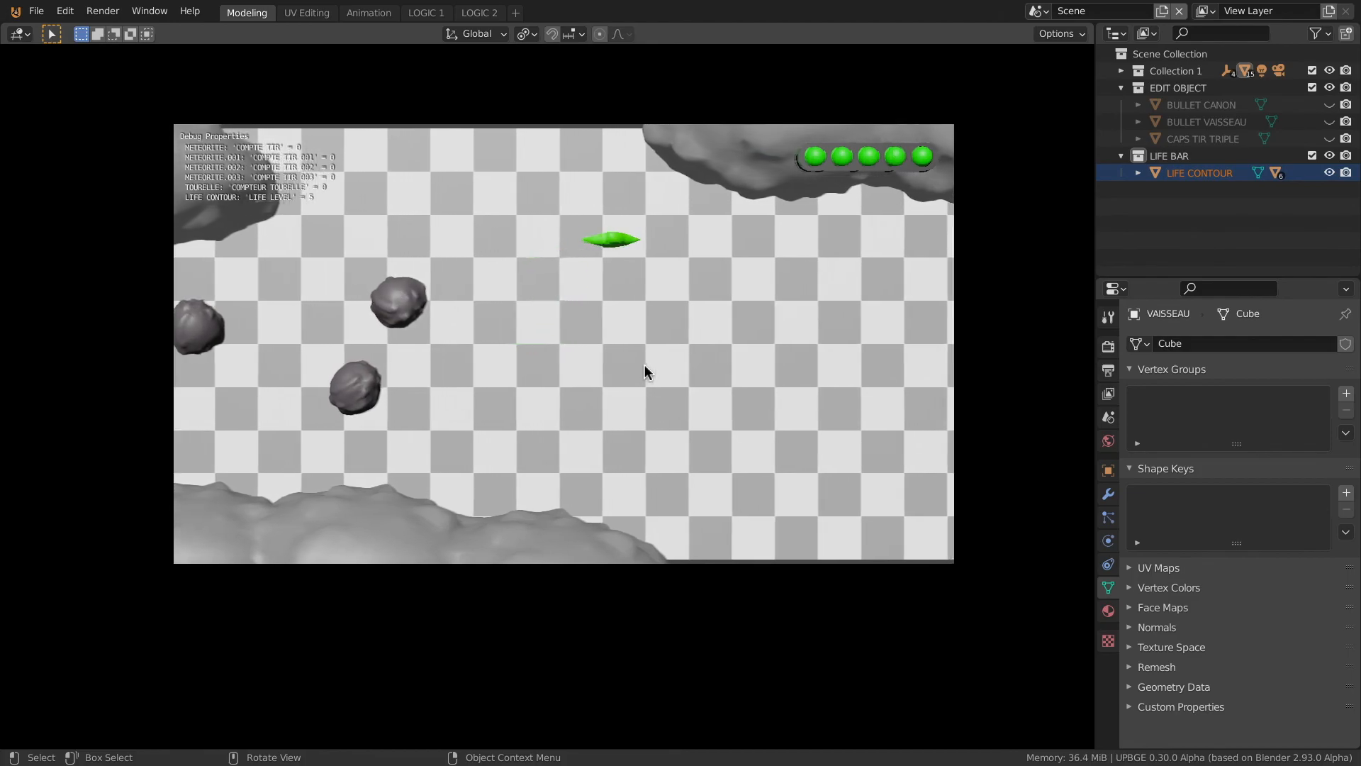
pyautogui.press('Up')
pyautogui.press('Right')
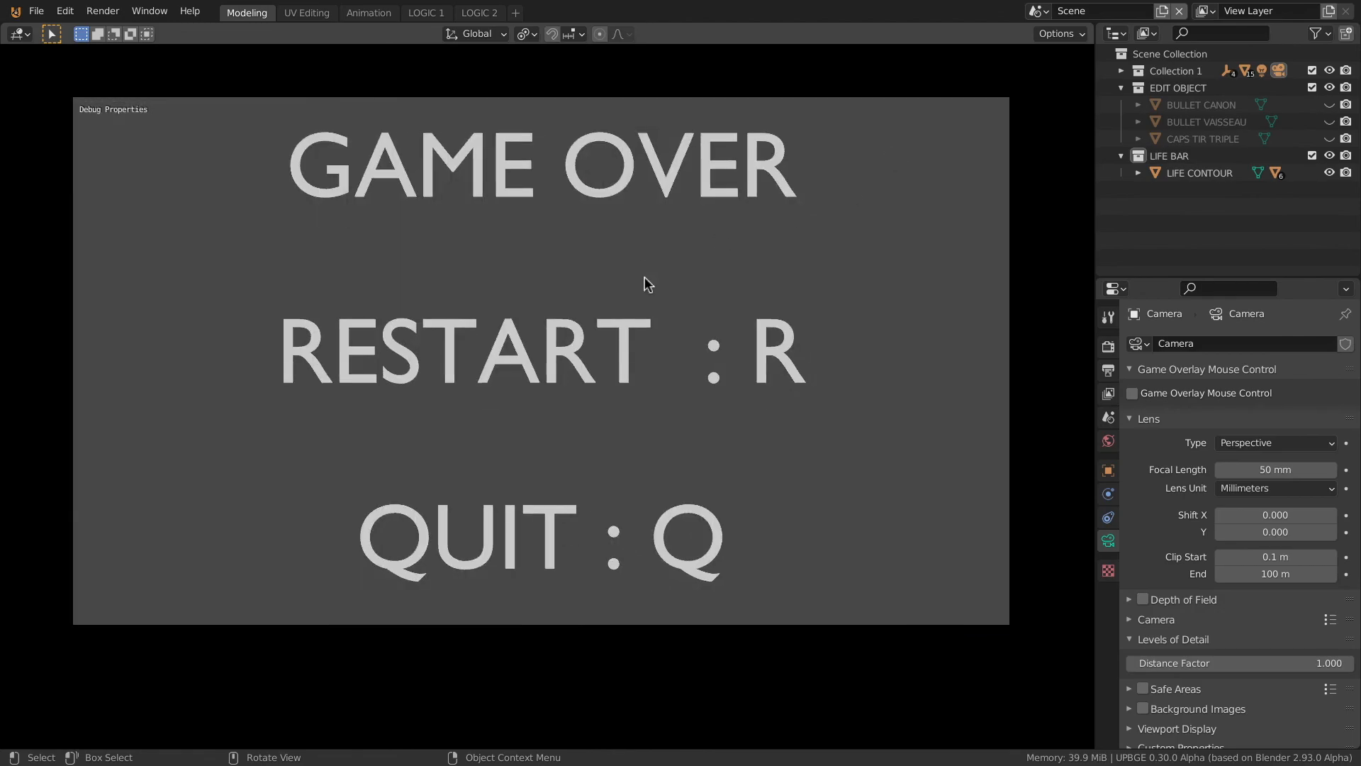
pyautogui.press('r')
pyautogui.press('Up')
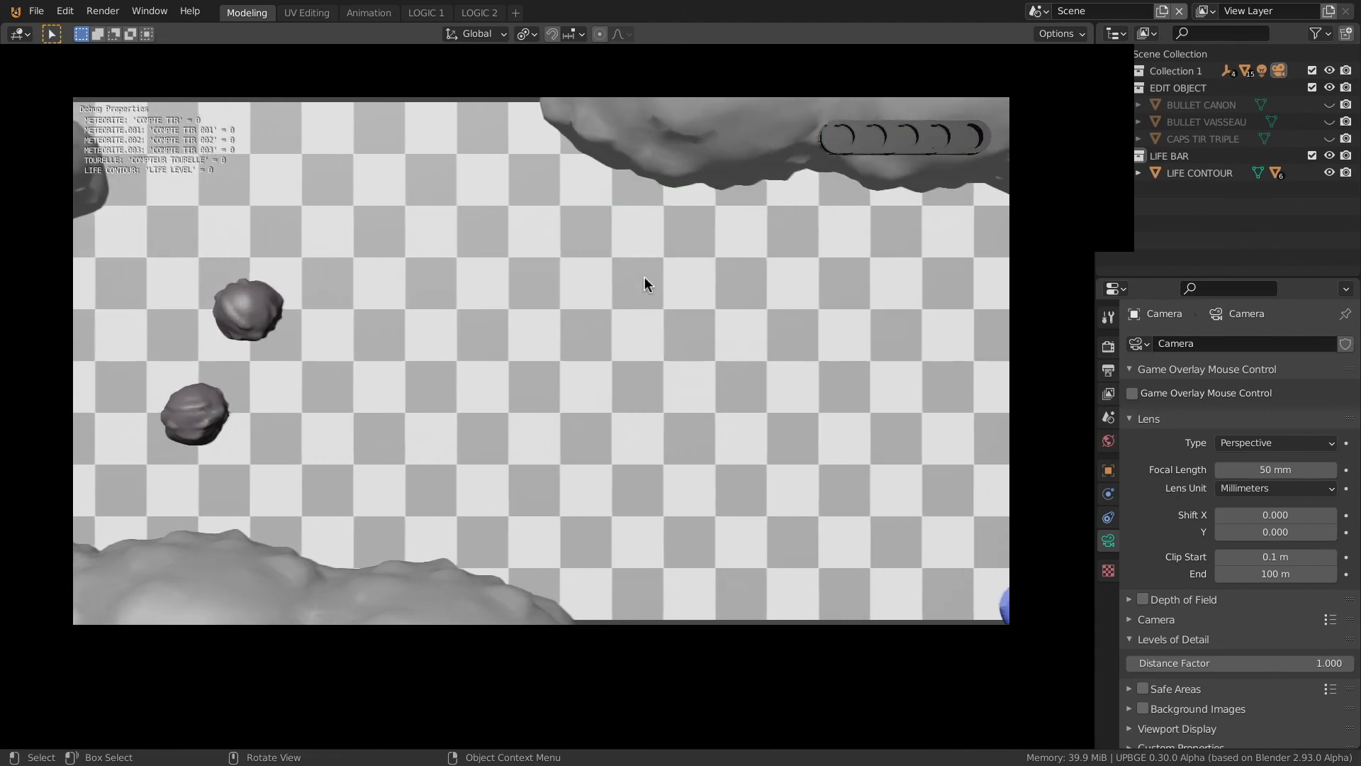
pyautogui.press('q')
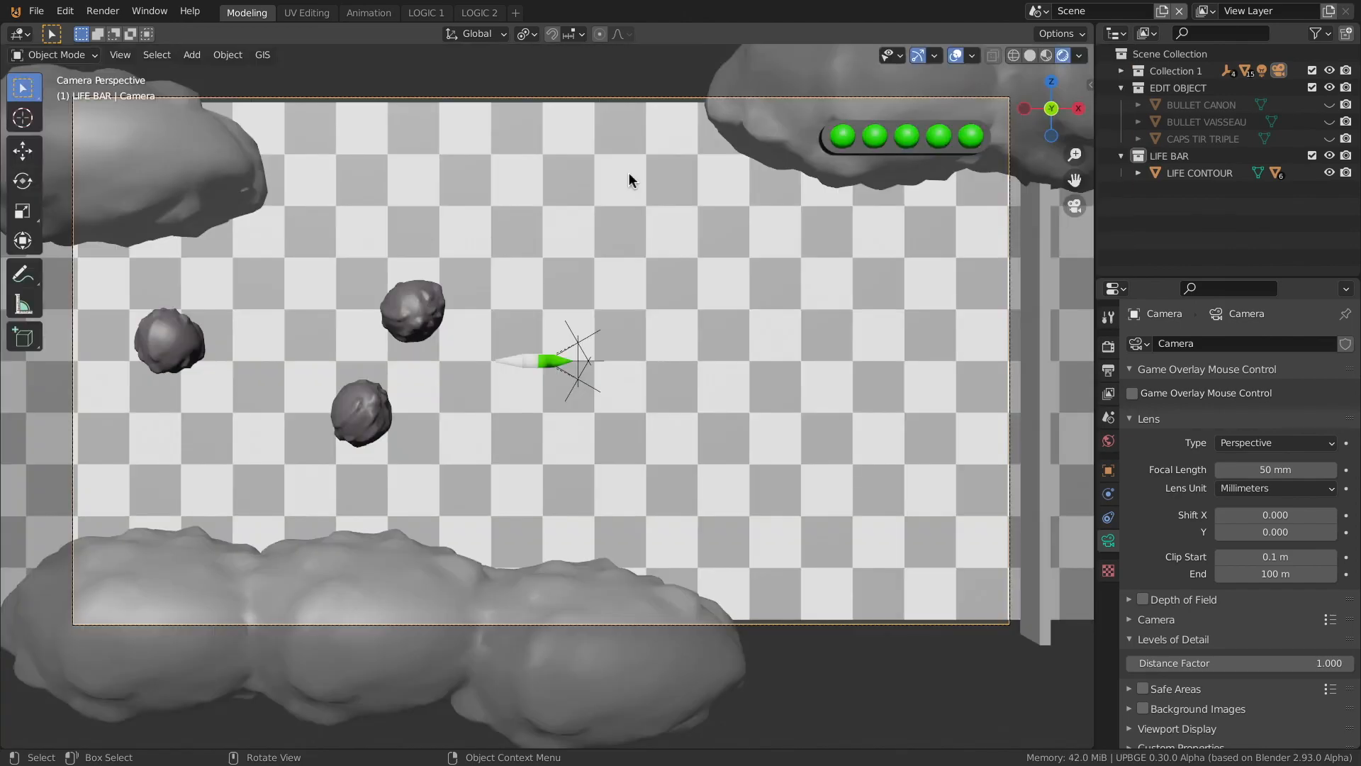